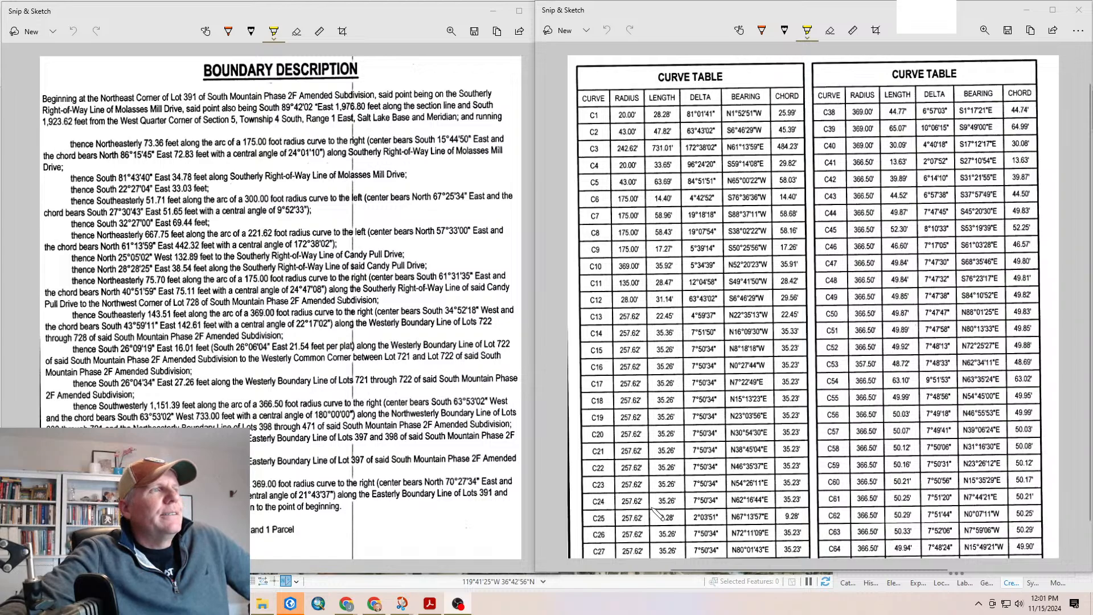
Switch to ArcGIS Pro and start a Lot_Lines traverse in Map1 from a start point among the houses northwest of the intersection
left_click(290, 604)
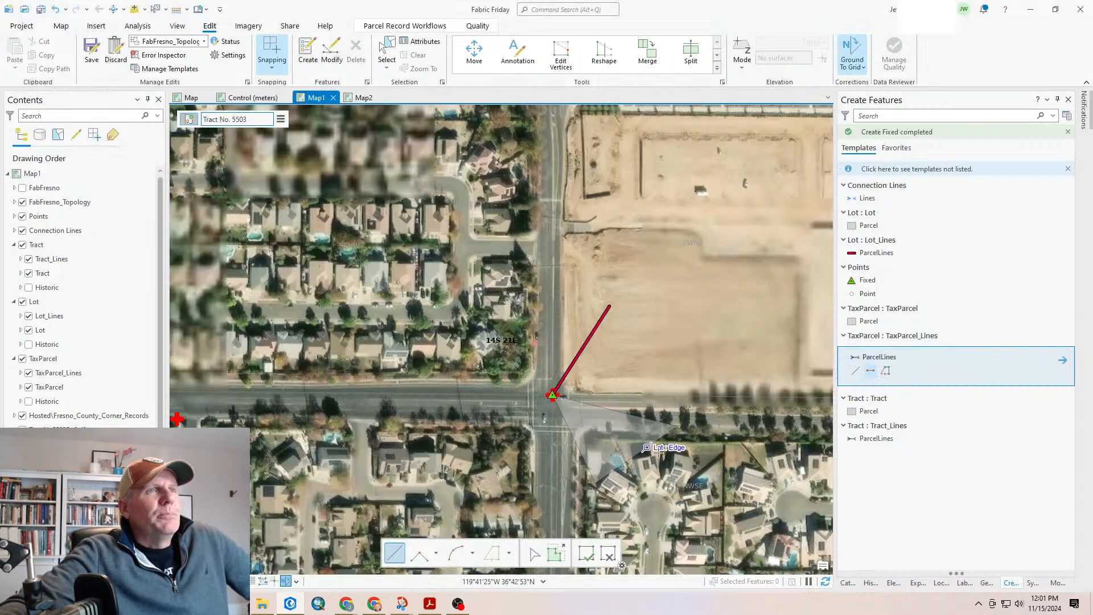
left_click(422, 28)
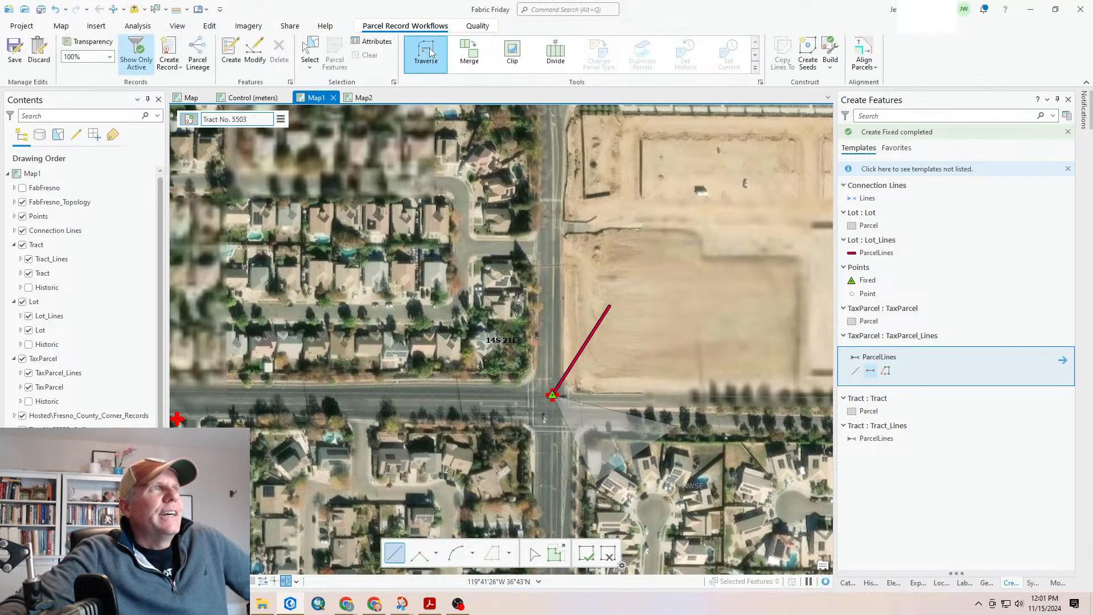
left_click(430, 53)
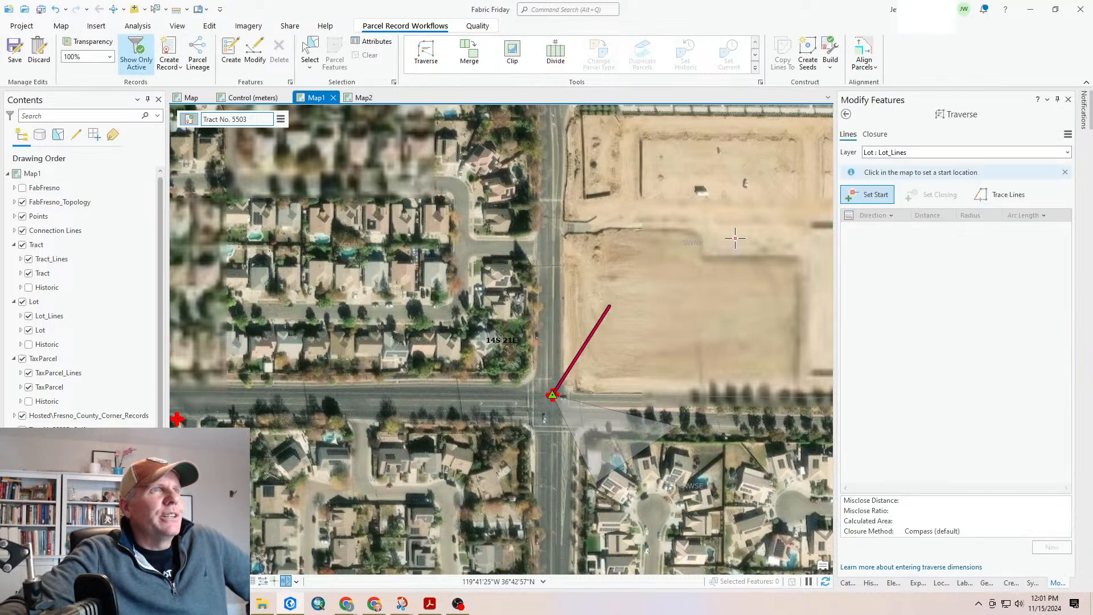
left_click(368, 243)
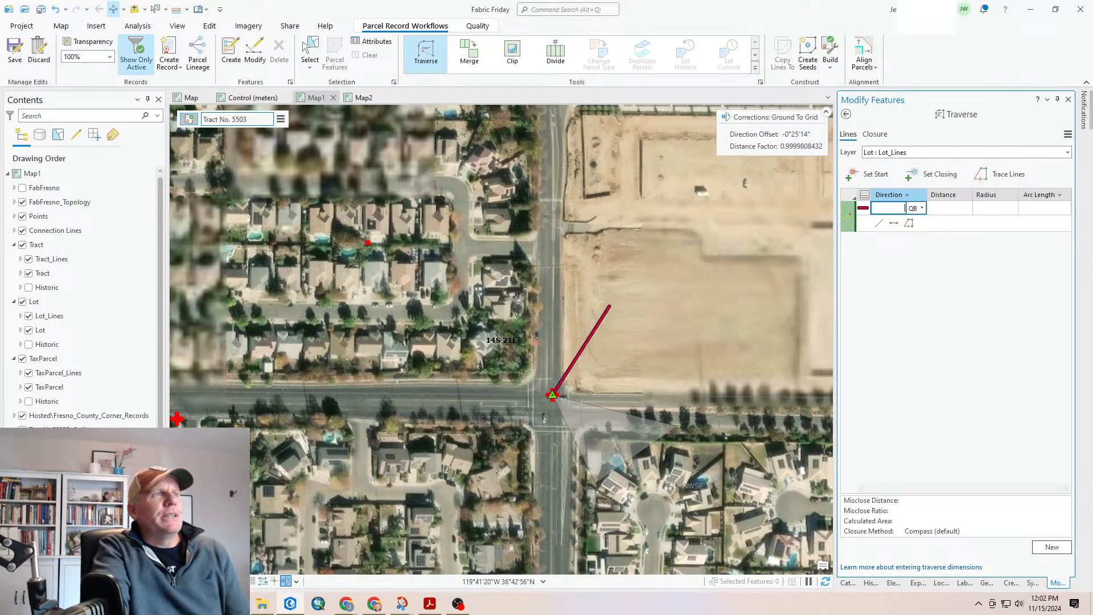
Set the first course's direction to S89°55'00"E using the quadrant-bearing shorthand 89.55-2
type("89")
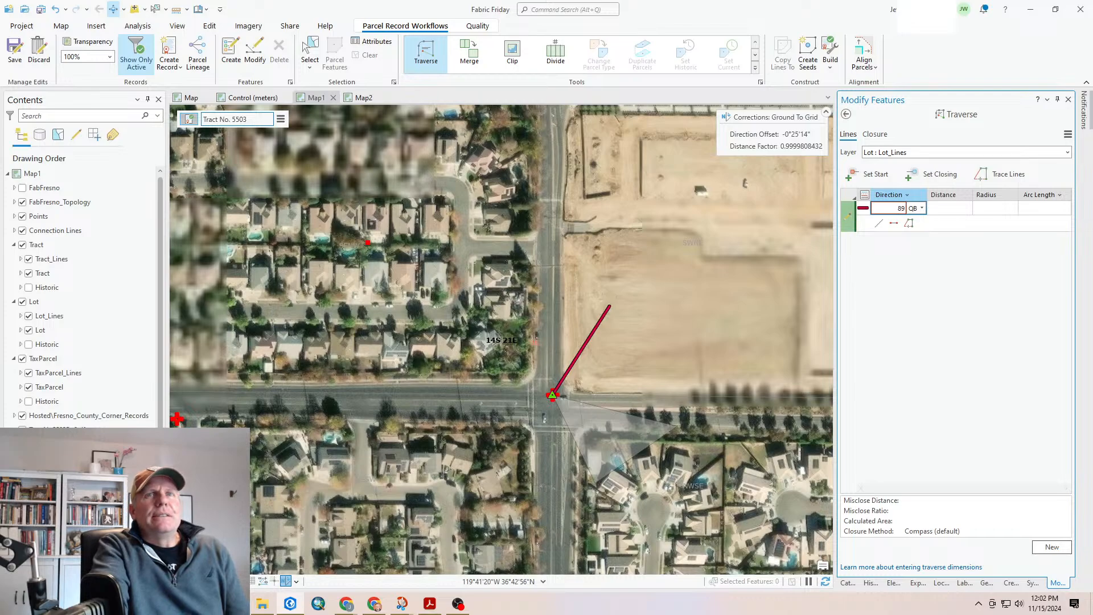
type(".55-2")
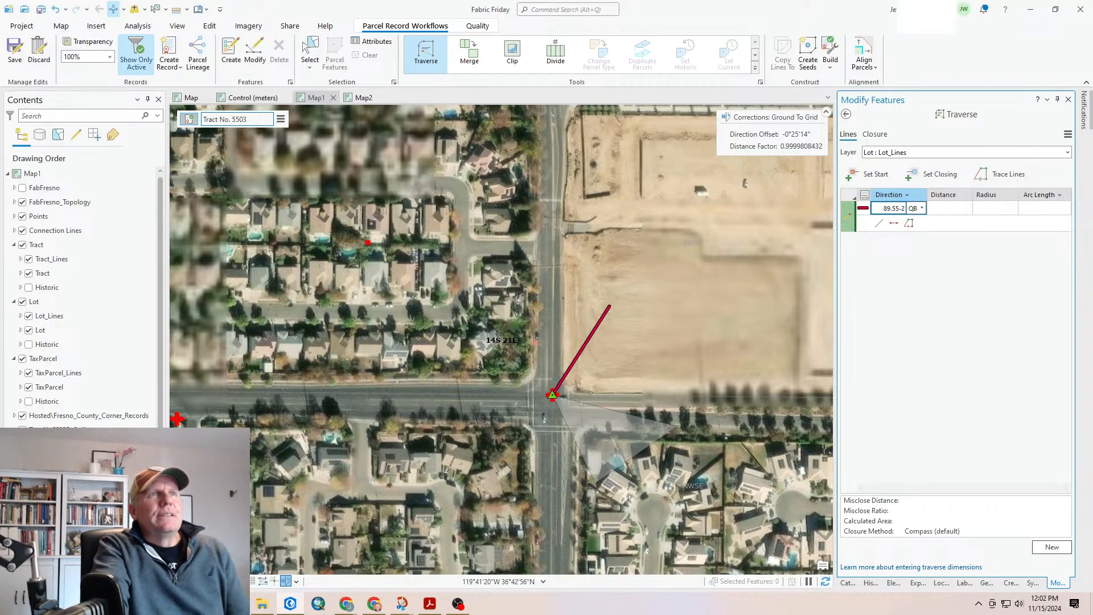
key("Tab")
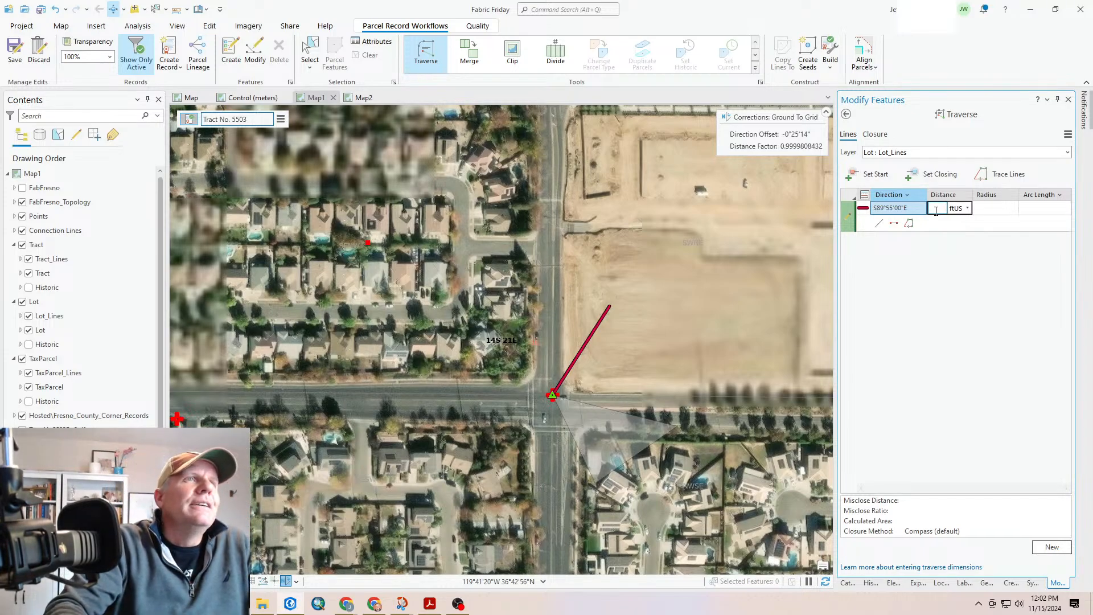
Try to enter the first course's distance as the expression 10+8-2+13 in US feet
type("1048")
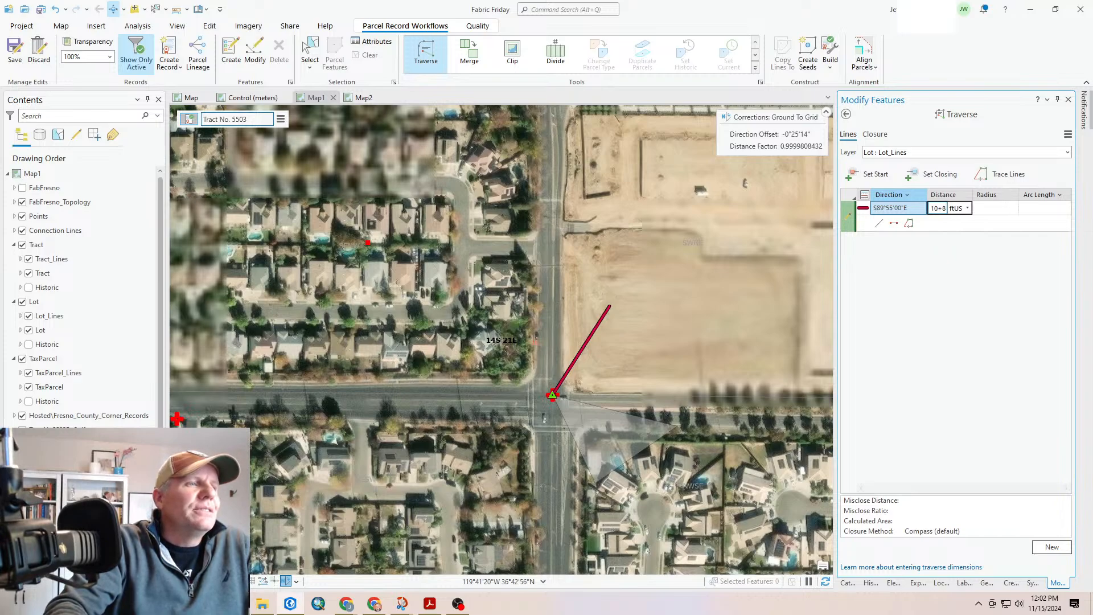
type("-2+13")
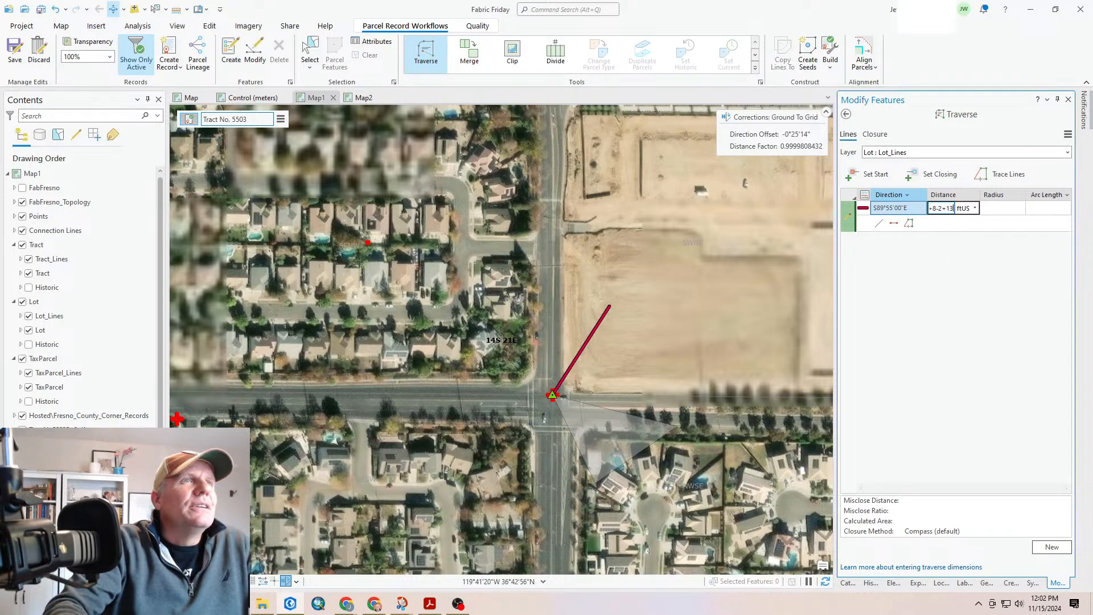
key("Return")
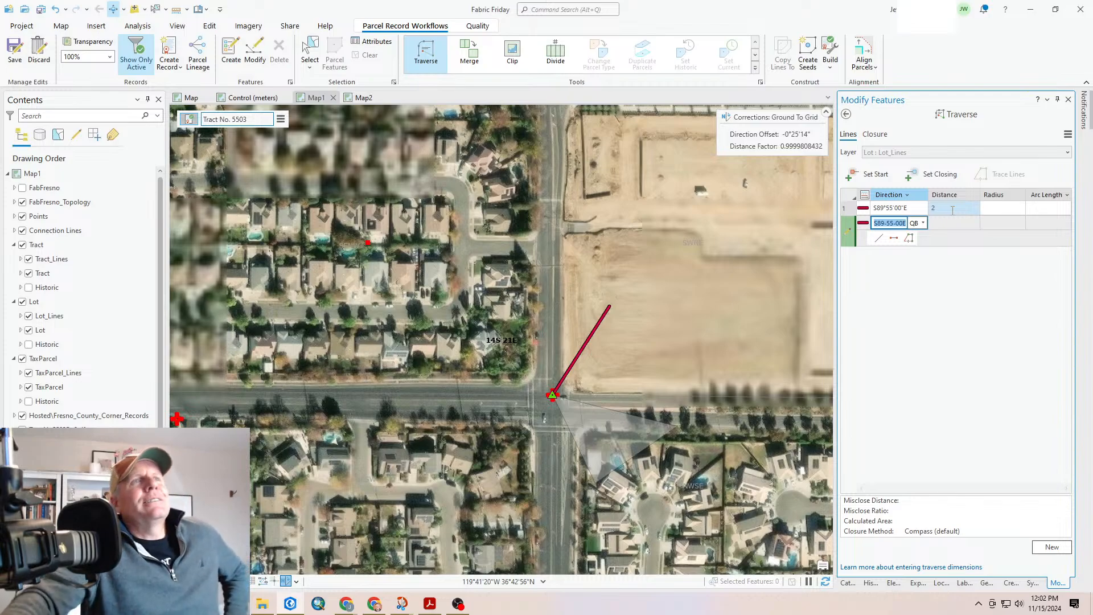
left_click(952, 208)
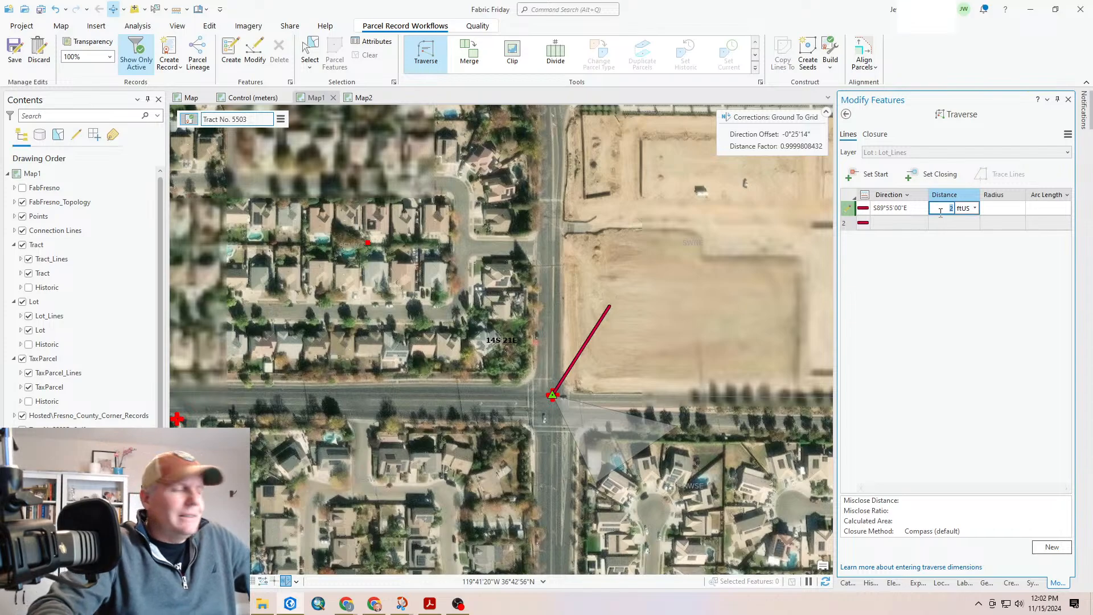
type("10+8-")
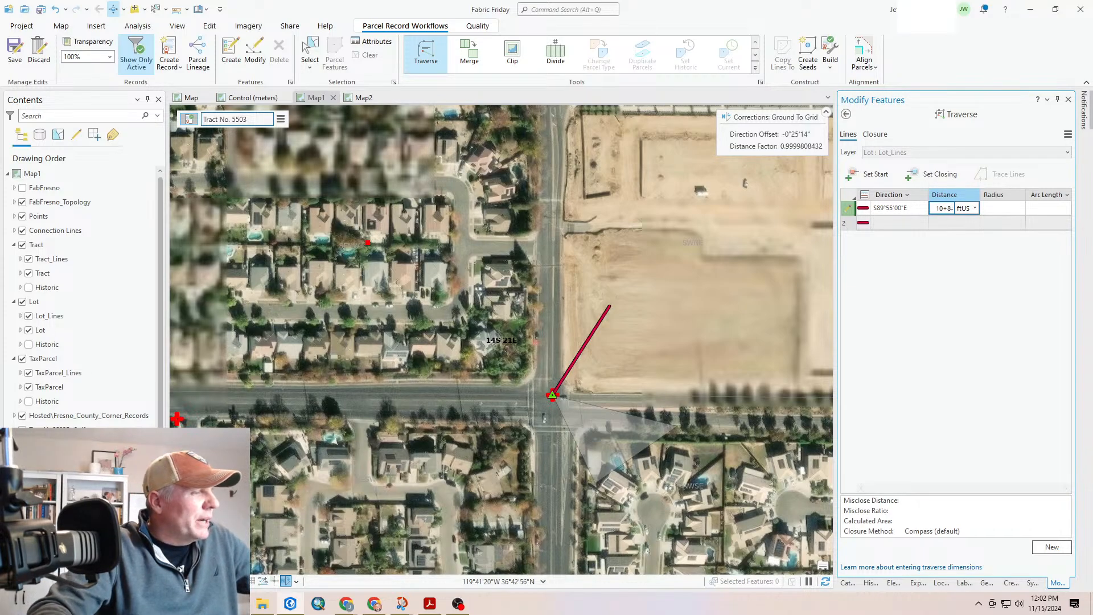
type("2+13")
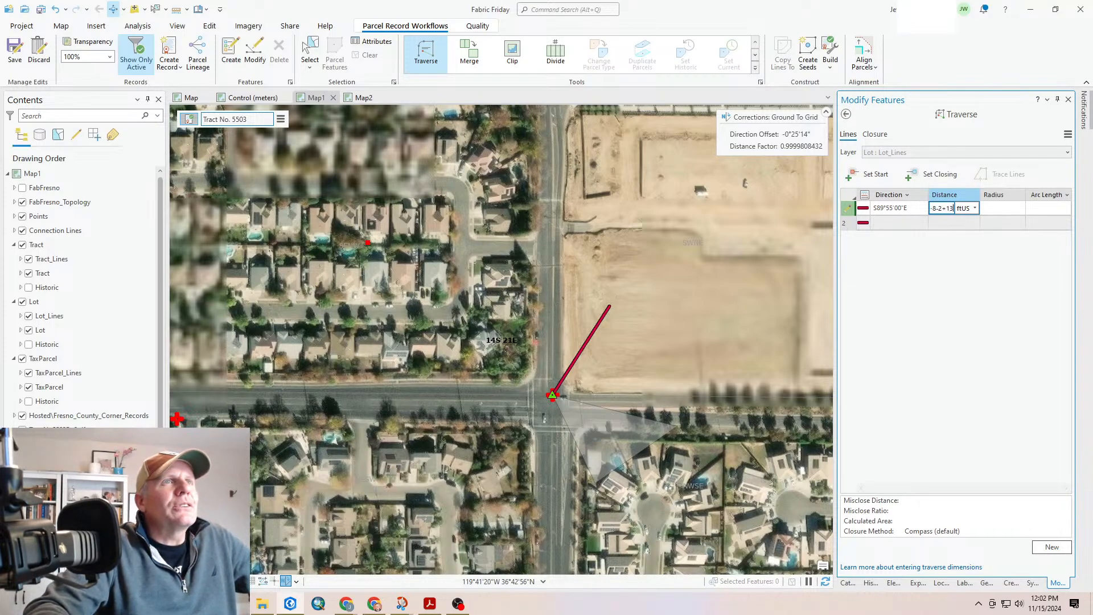
key("Return")
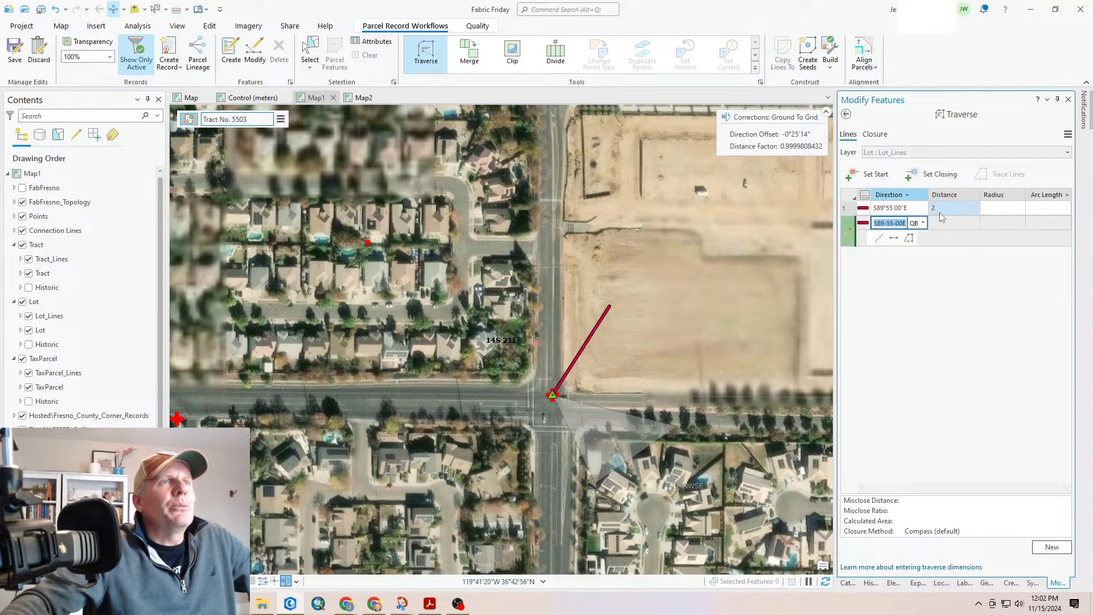
Replace the first course's distance with the shorter expression 10+8-2 in US feet
left_click(945, 208)
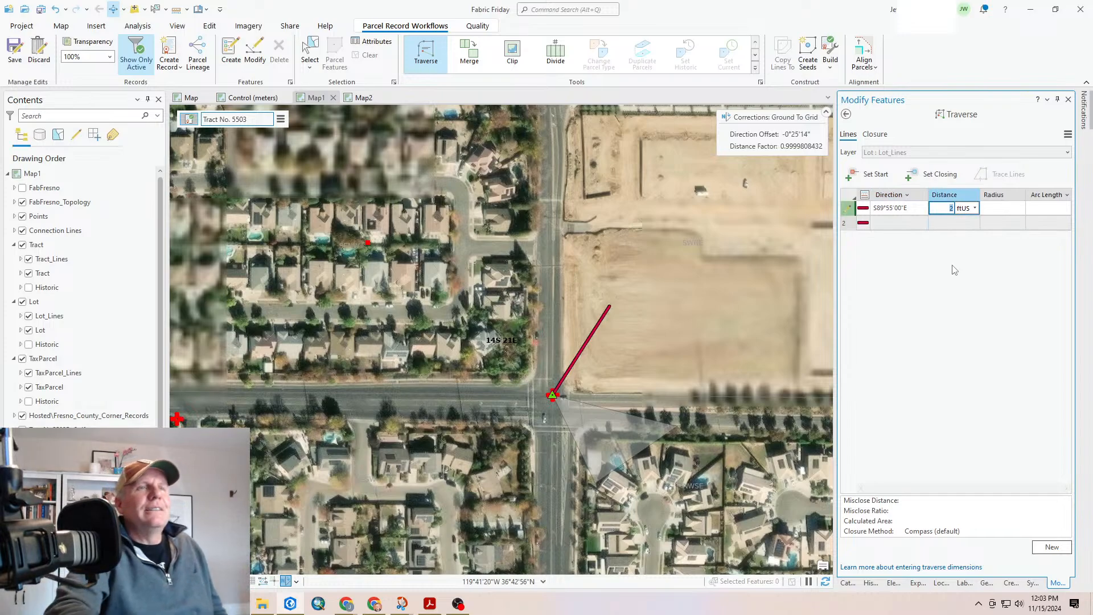
key("BackSpace")
type("10")
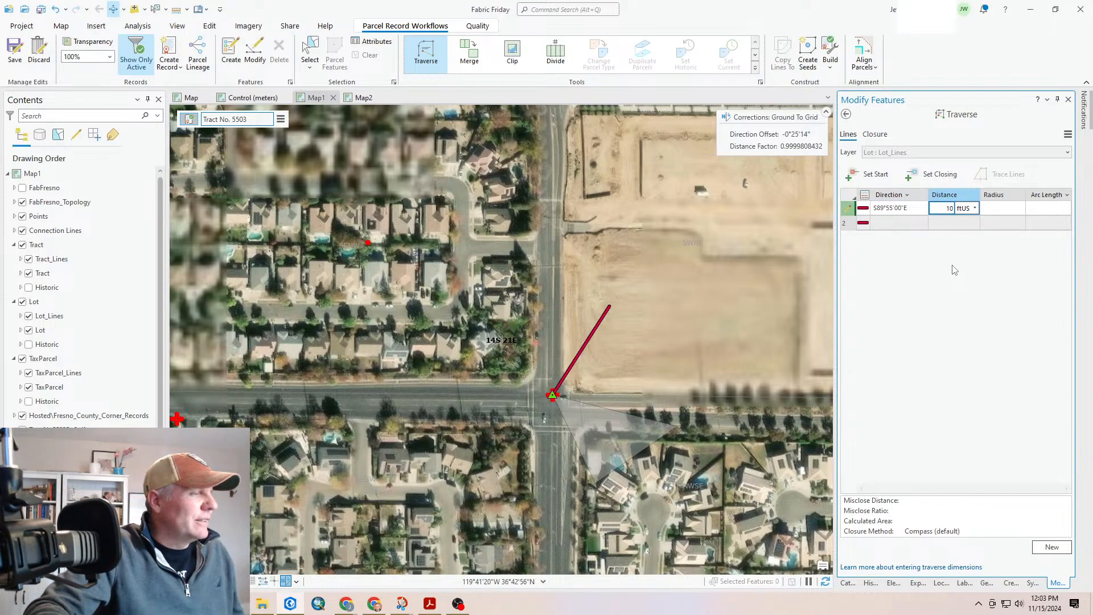
type("+842")
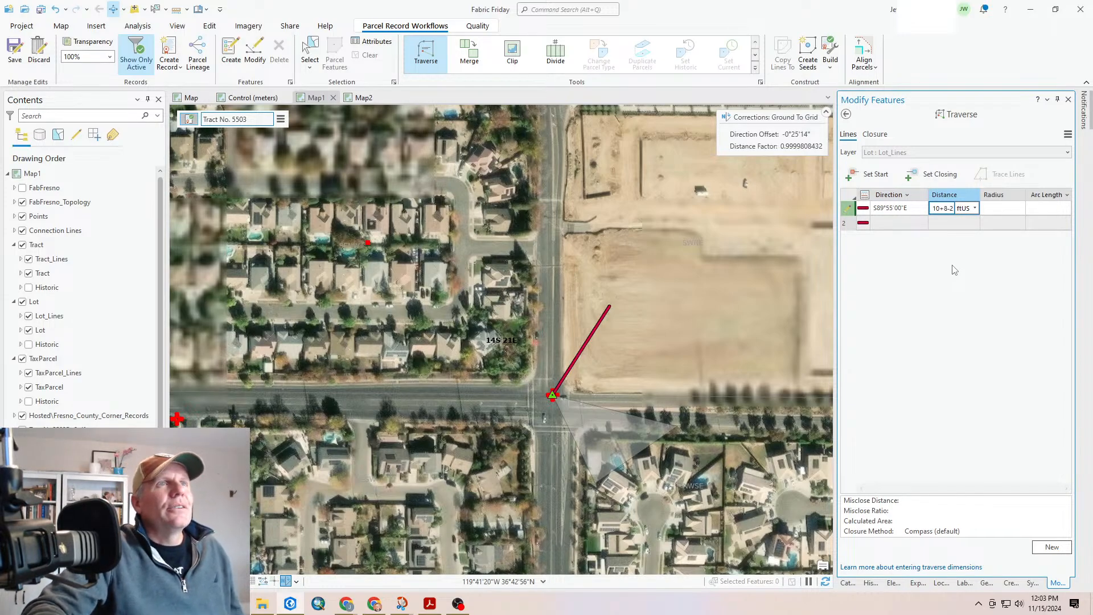
key("Return")
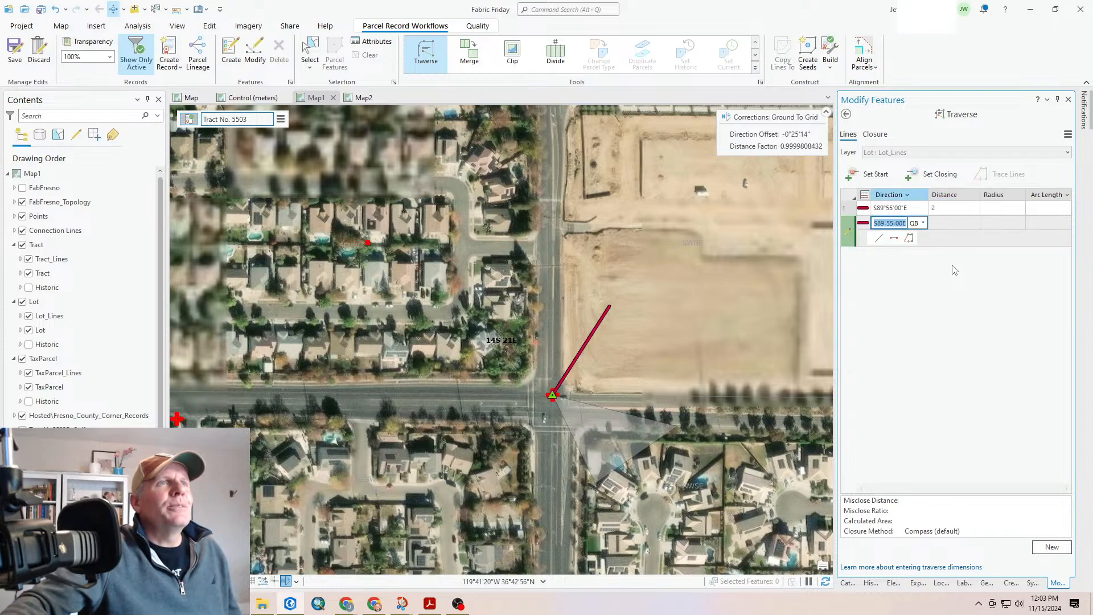
Add a second course with the same S89°55'00"E direction and the distance expression 45-3+4 in US feet
left_click(946, 224)
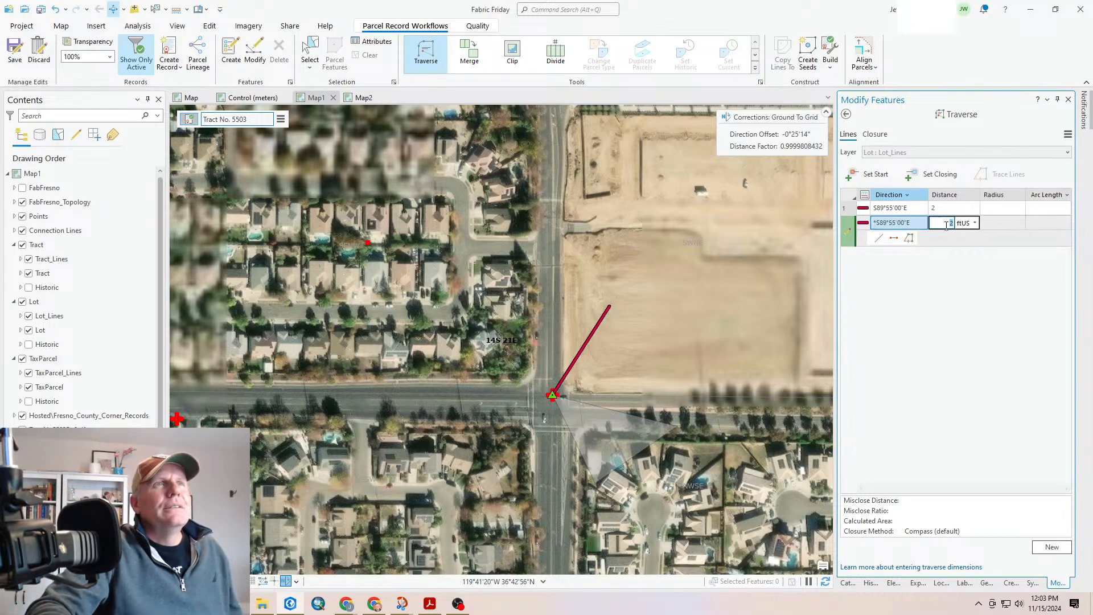
type("45-3+4")
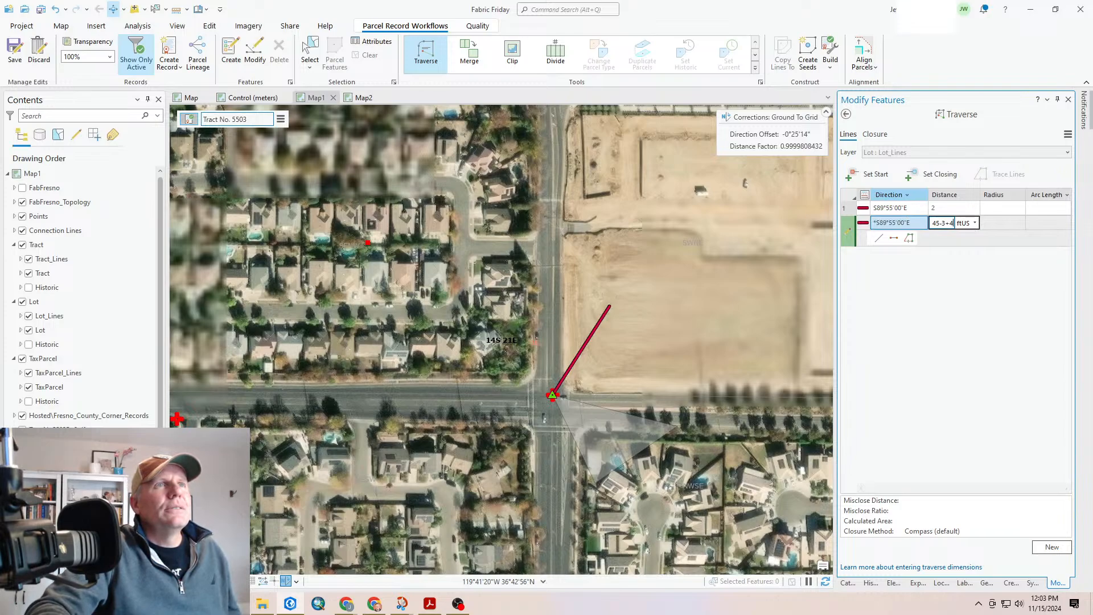
key("Return")
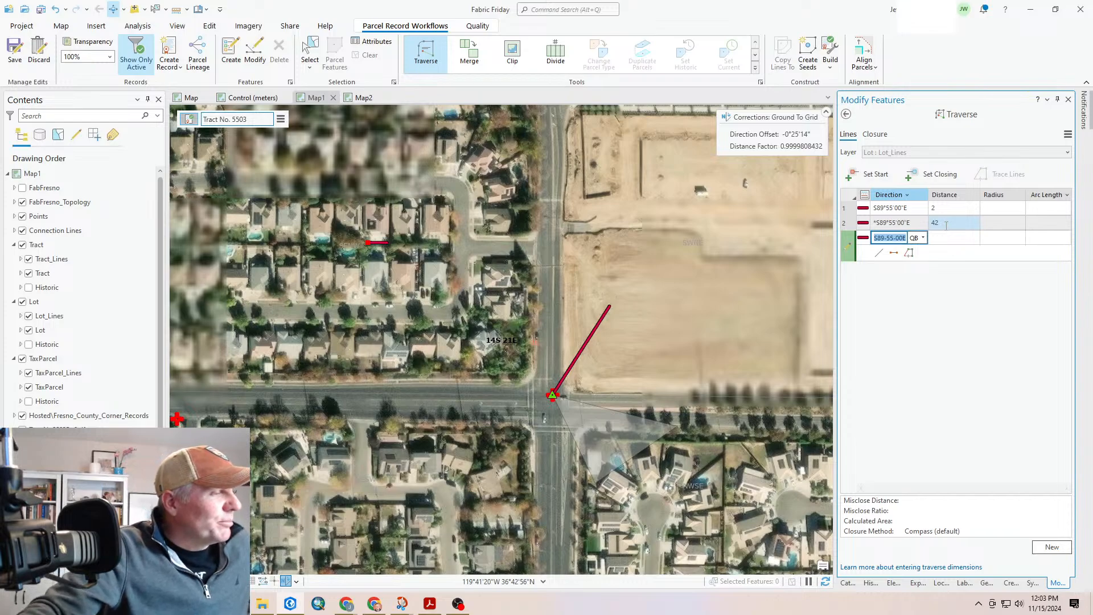
left_click(948, 209)
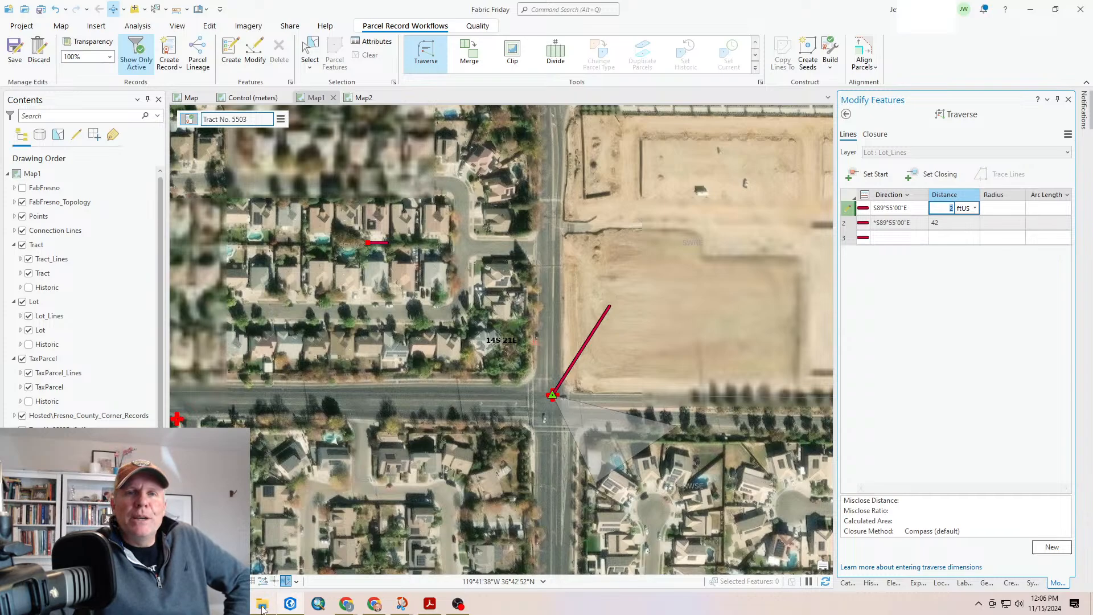
mouse_move(263, 608)
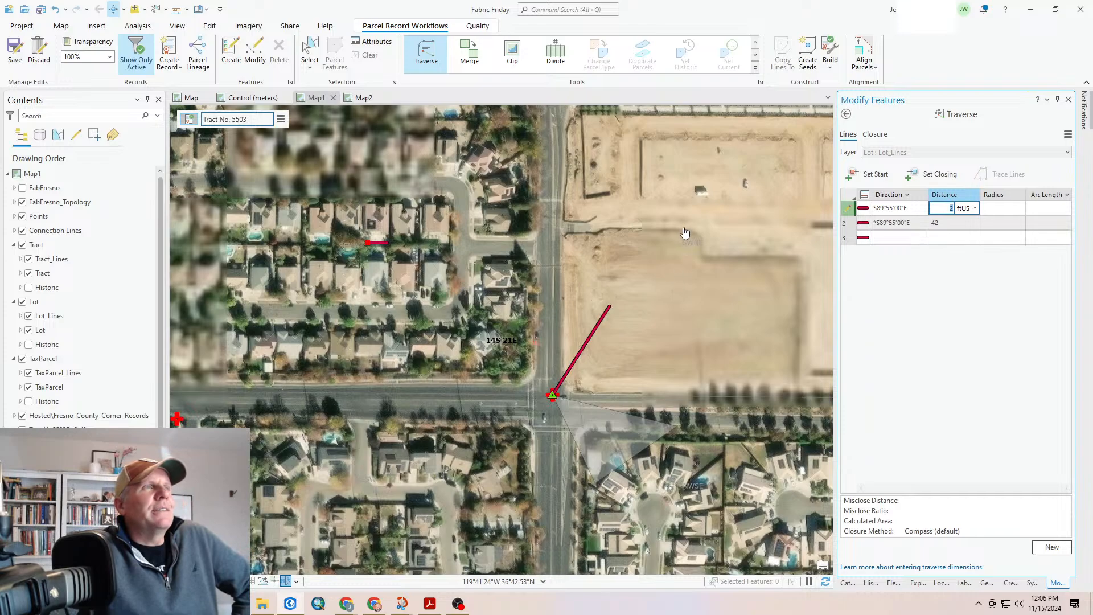
Create a Fixed point at the road intersection, choosing the Lot_Lines endpoint as its snap target from the Snap To list
left_click(1011, 583)
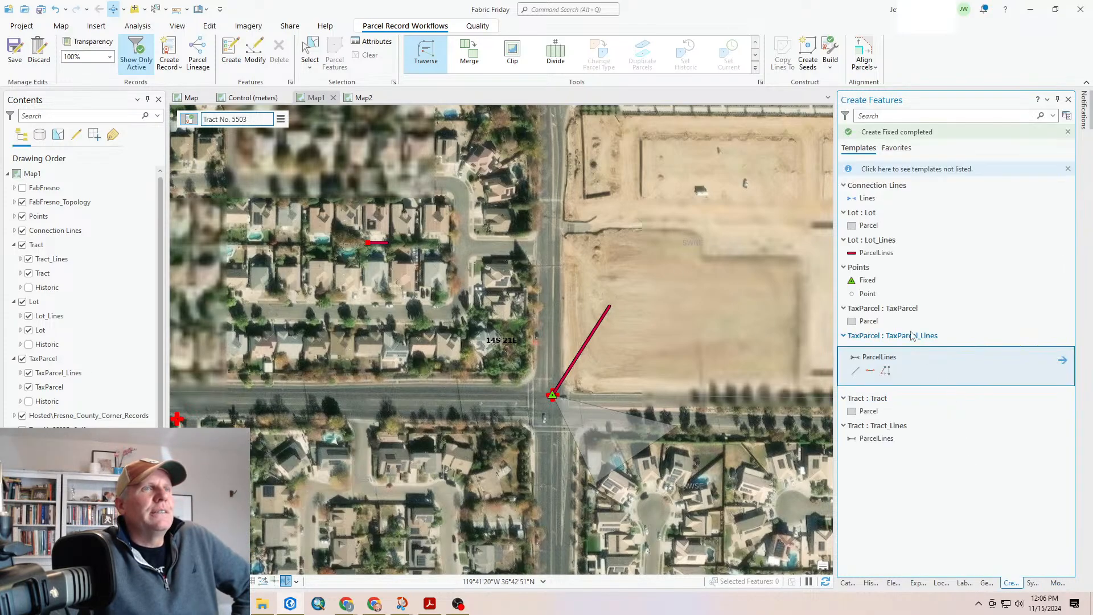
left_click(871, 279)
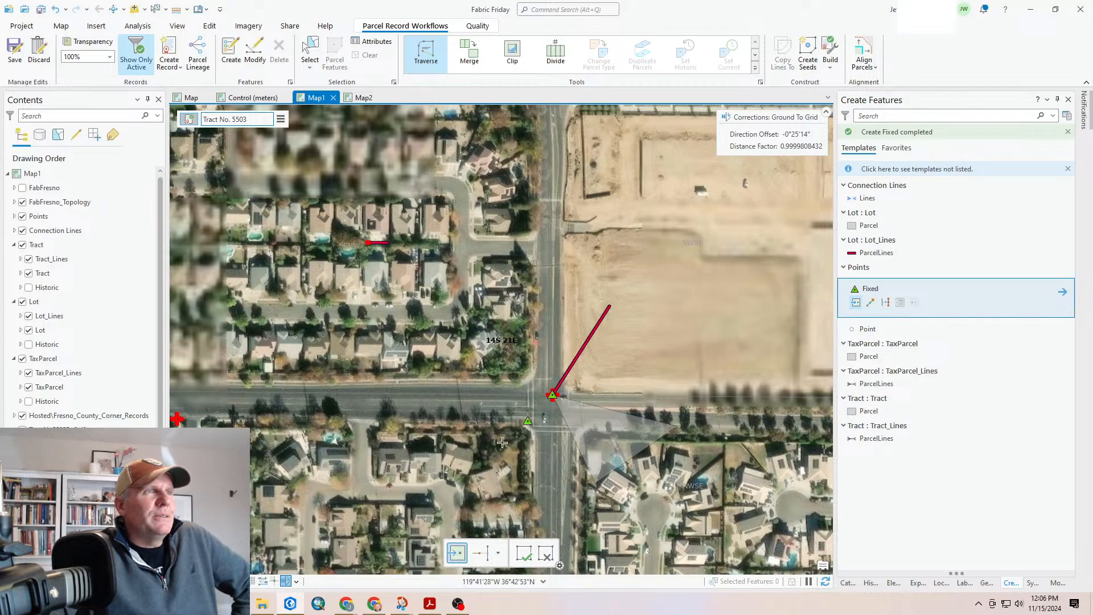
left_click(553, 395)
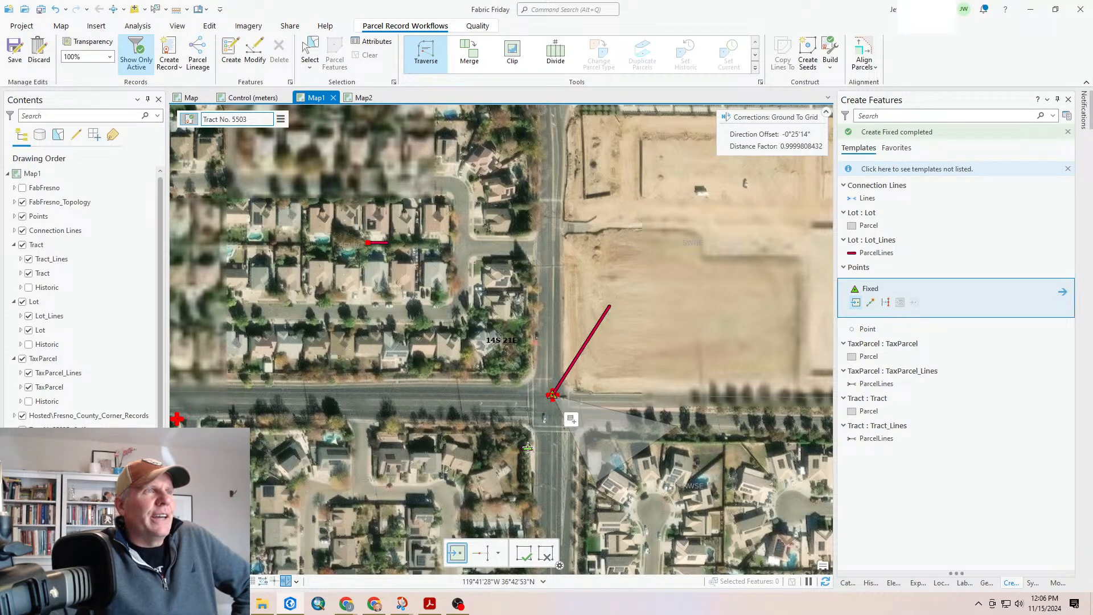
left_click(572, 421)
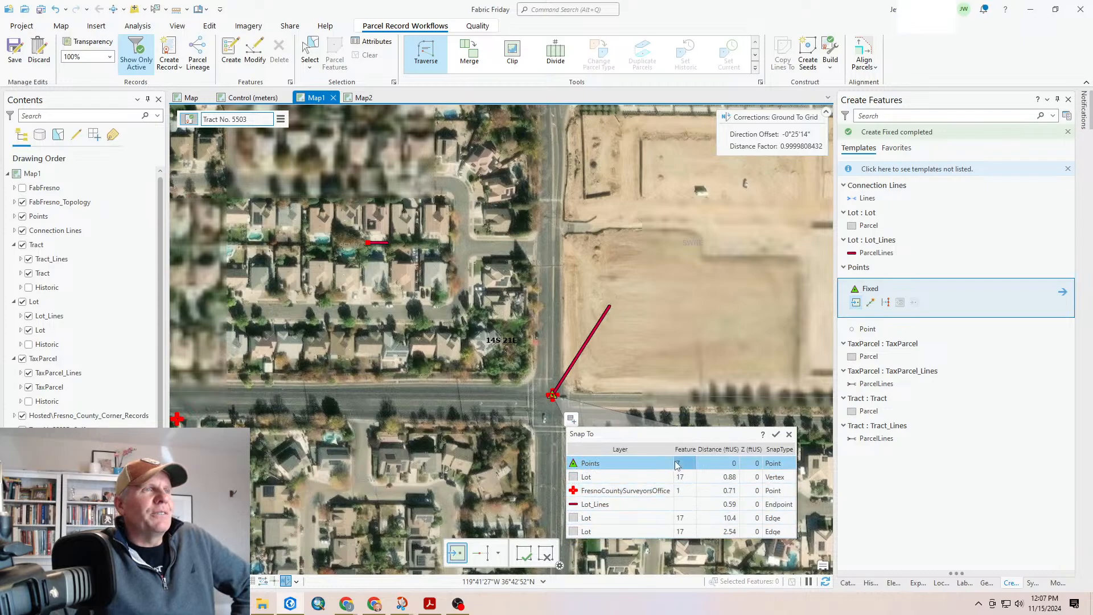
left_click(605, 508)
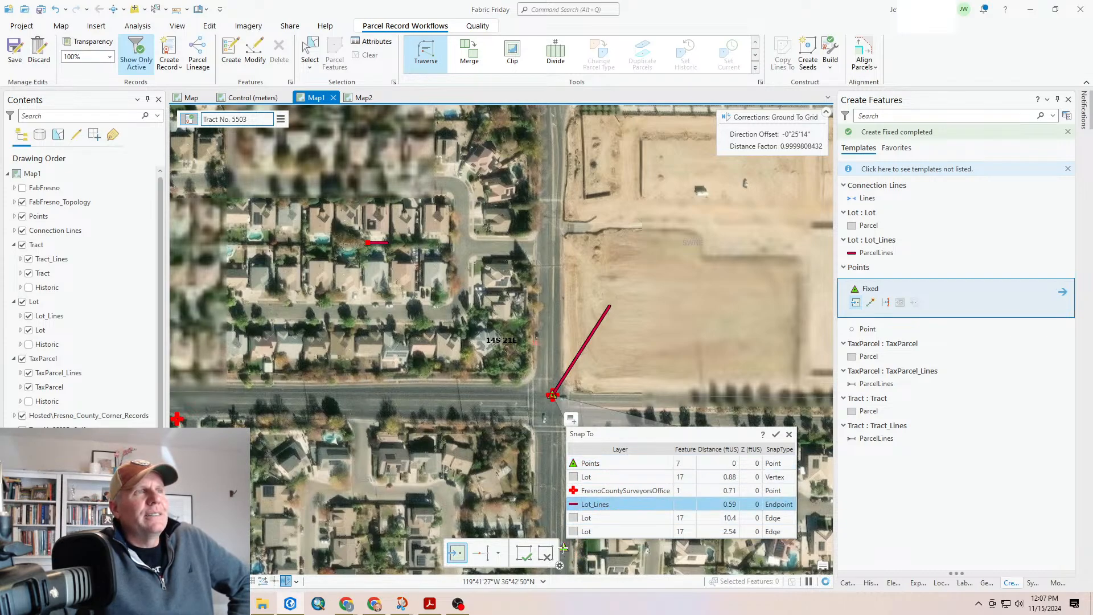
left_click(775, 437)
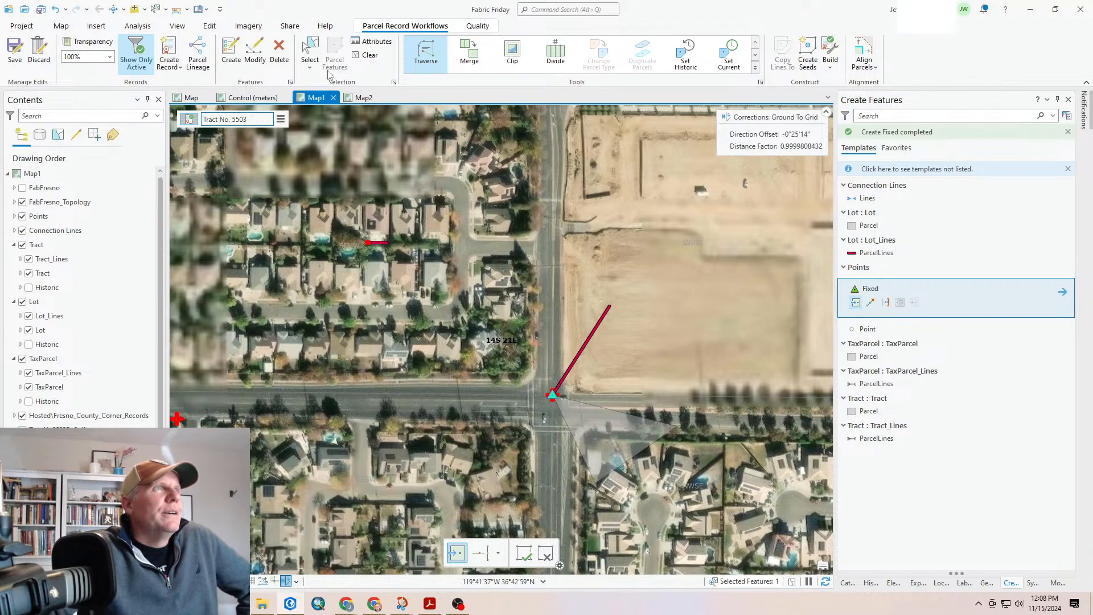
Open Map2, and switch to Snip & Sketch to view the boundary description beside the curve table
left_click(359, 102)
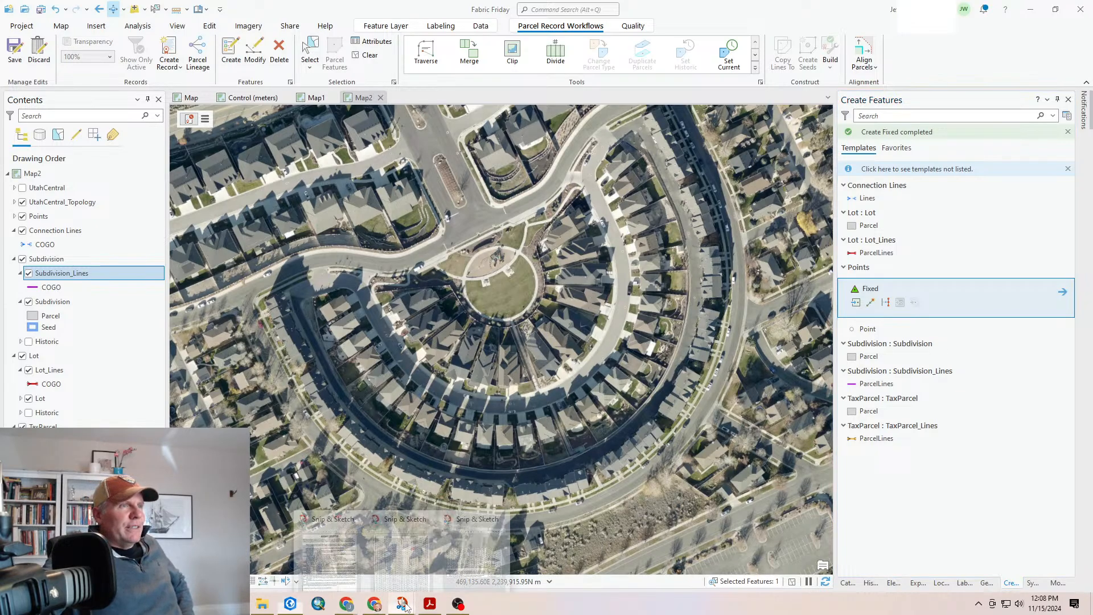
mouse_move(403, 606)
mouse_move(343, 562)
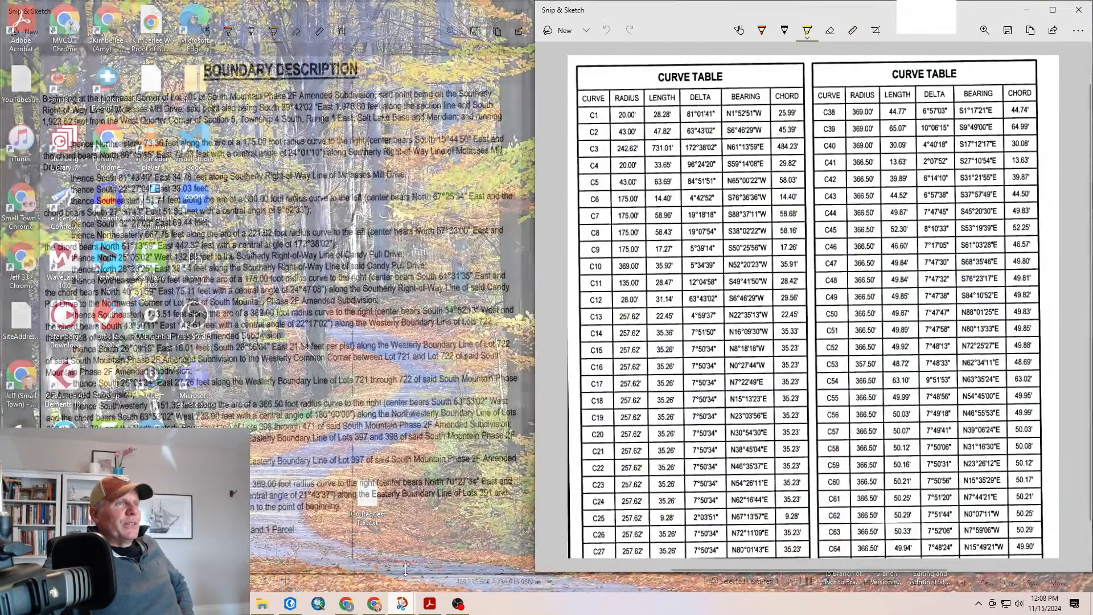
left_click(407, 572)
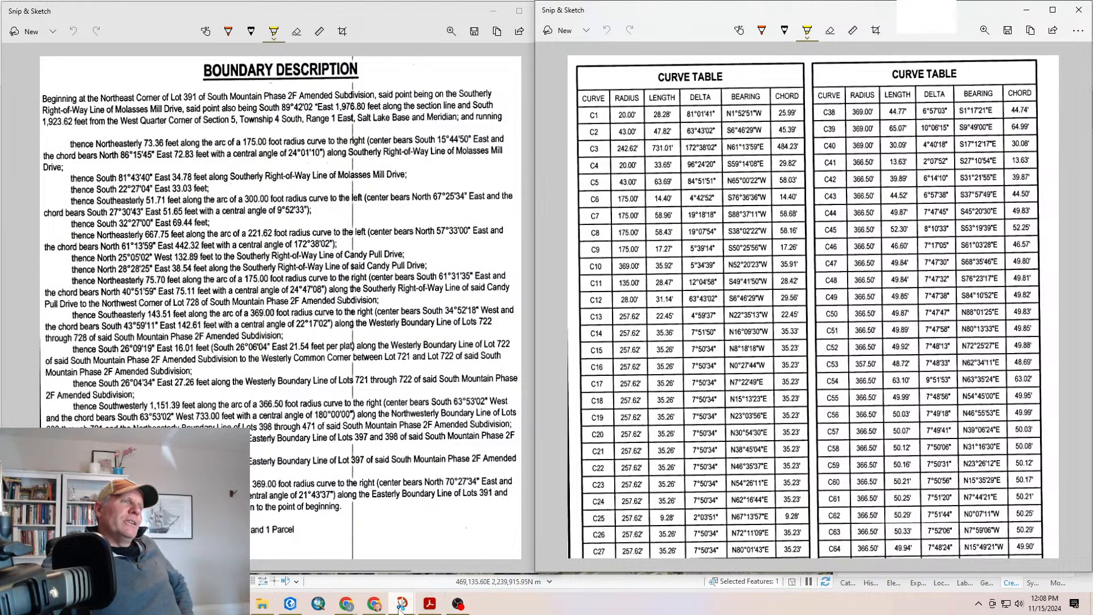
mouse_move(399, 608)
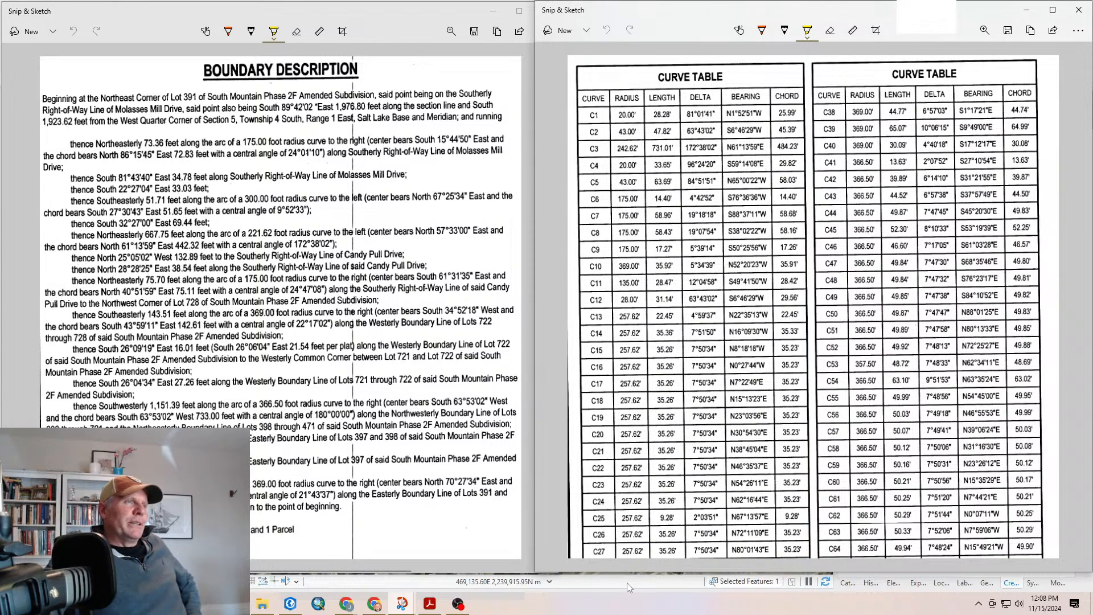
Bring up the snip with the rest of the curve table and the line table beside the boundary description
left_click(532, 610)
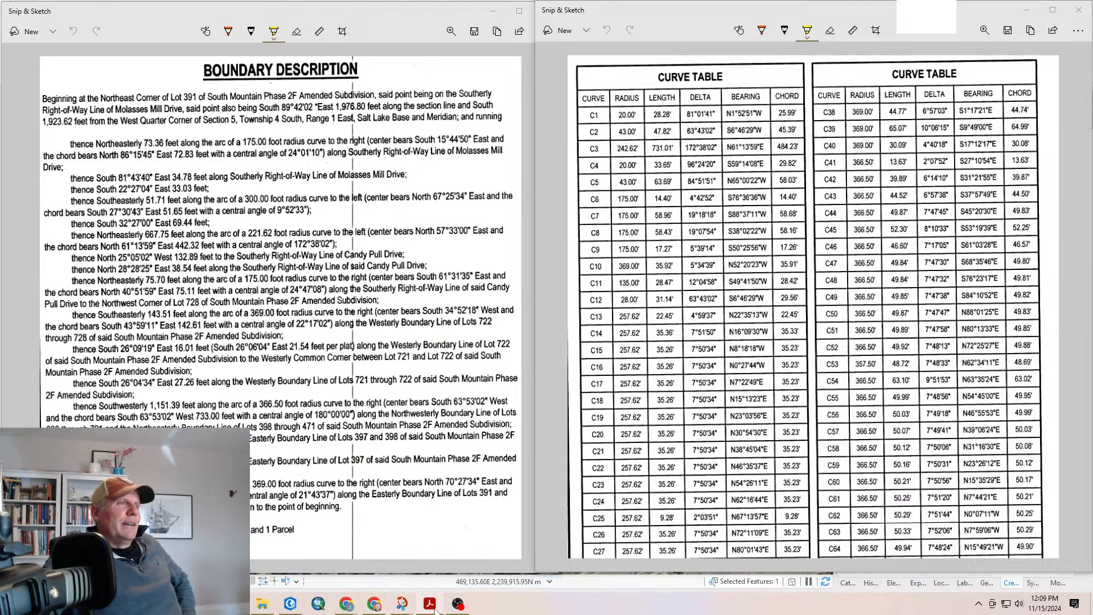
left_click(403, 606)
left_click(478, 565)
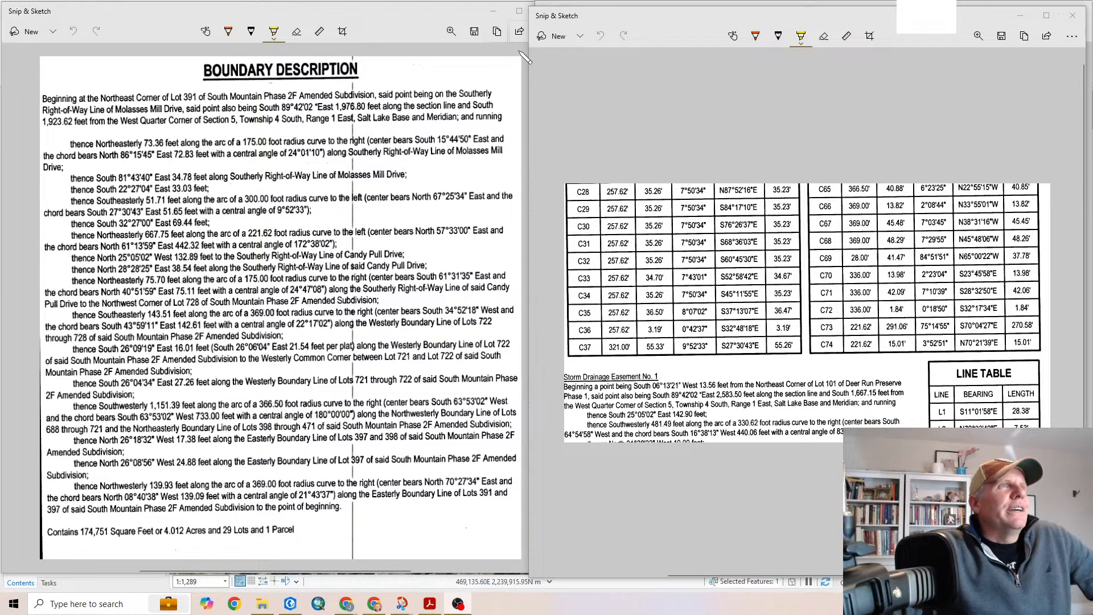
Put away the snips and examine Map2 for the two fixed points at the section line's ends and the subdivision's position relative to them
left_click(493, 11)
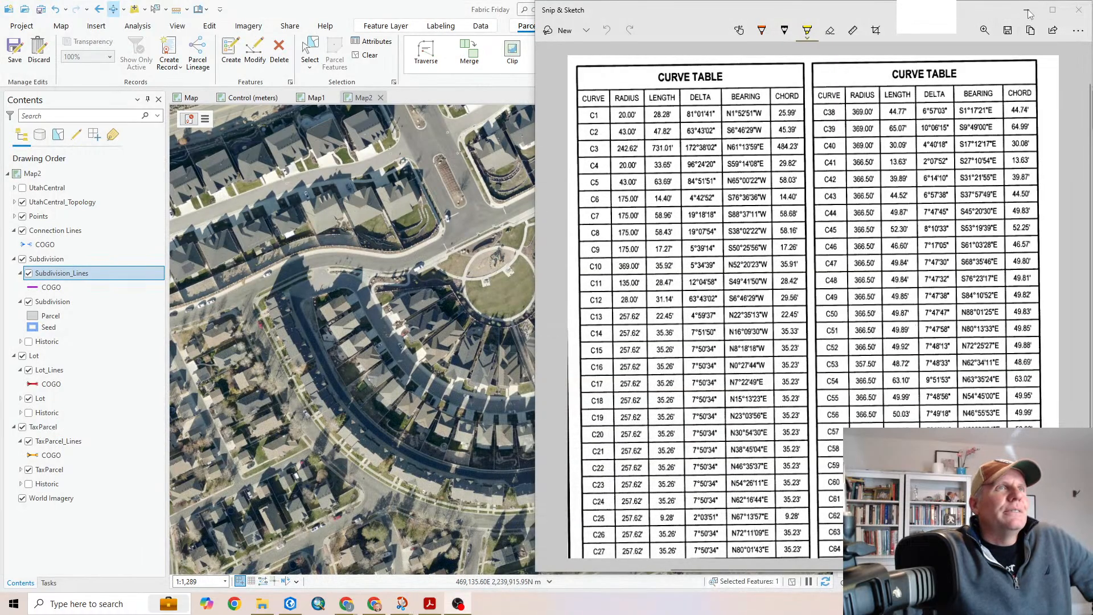
left_click(1021, 20)
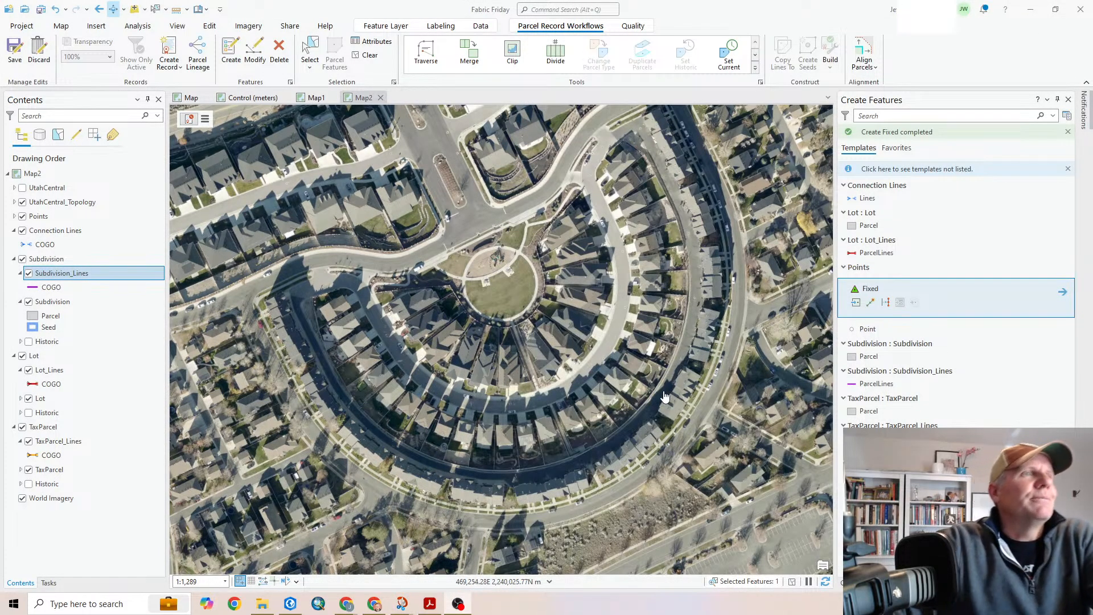
scroll(607, 389, "down", 1)
scroll(606, 389, "down", 2)
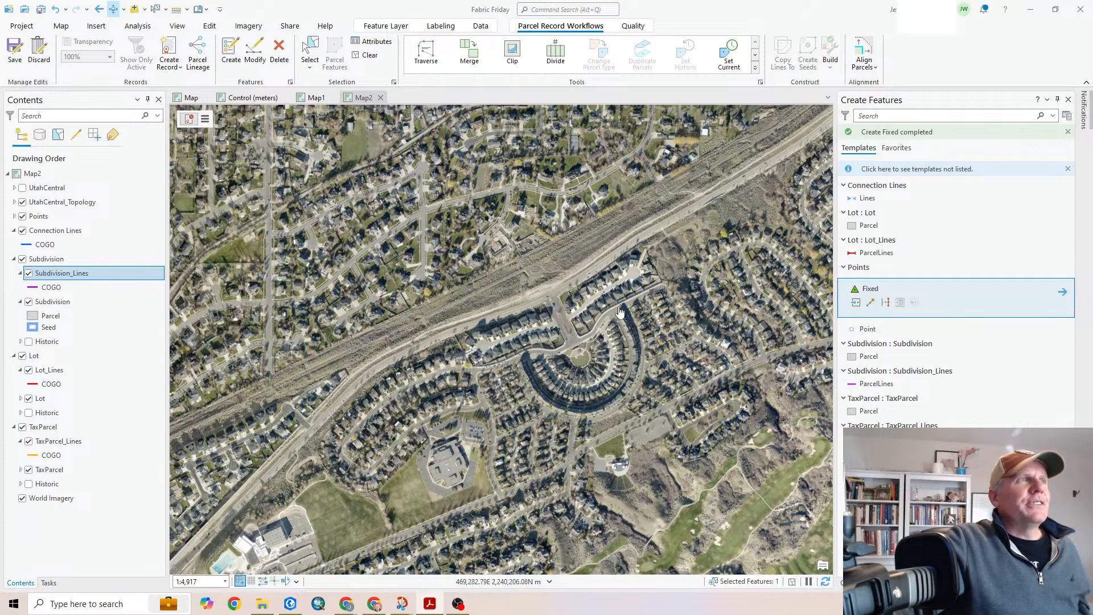
left_click_drag(524, 278, 540, 377)
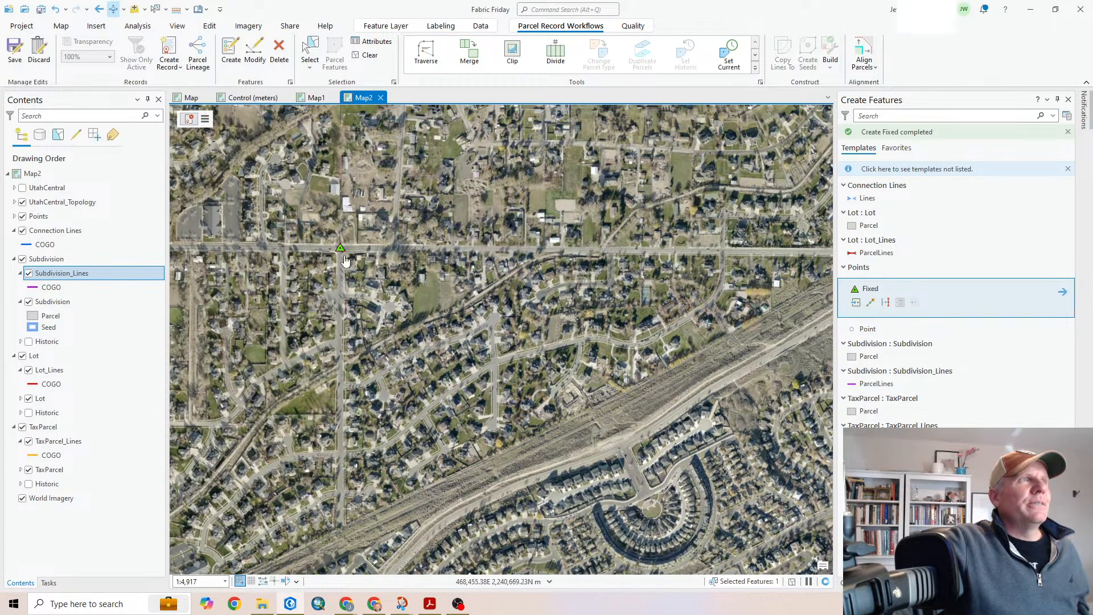
left_click_drag(755, 345, 477, 324)
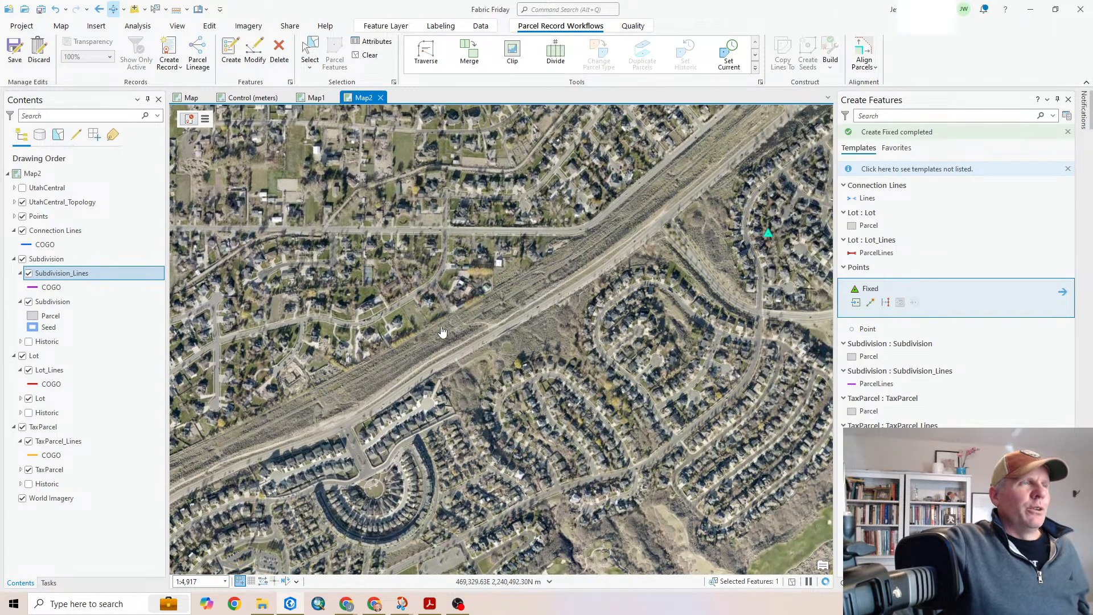
left_click_drag(392, 356, 547, 351)
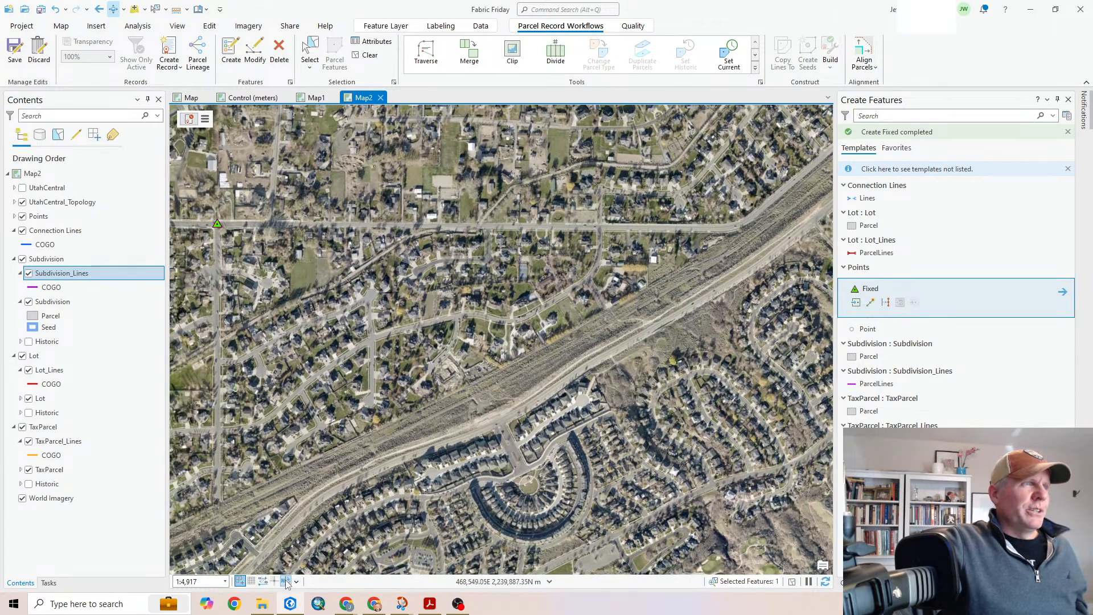
Open the ground-to-grid correction by entered ground line, and check the basis of bearing on the DeerRunPreservePhase1.pdf plat in Acrobat Reader
mouse_move(286, 583)
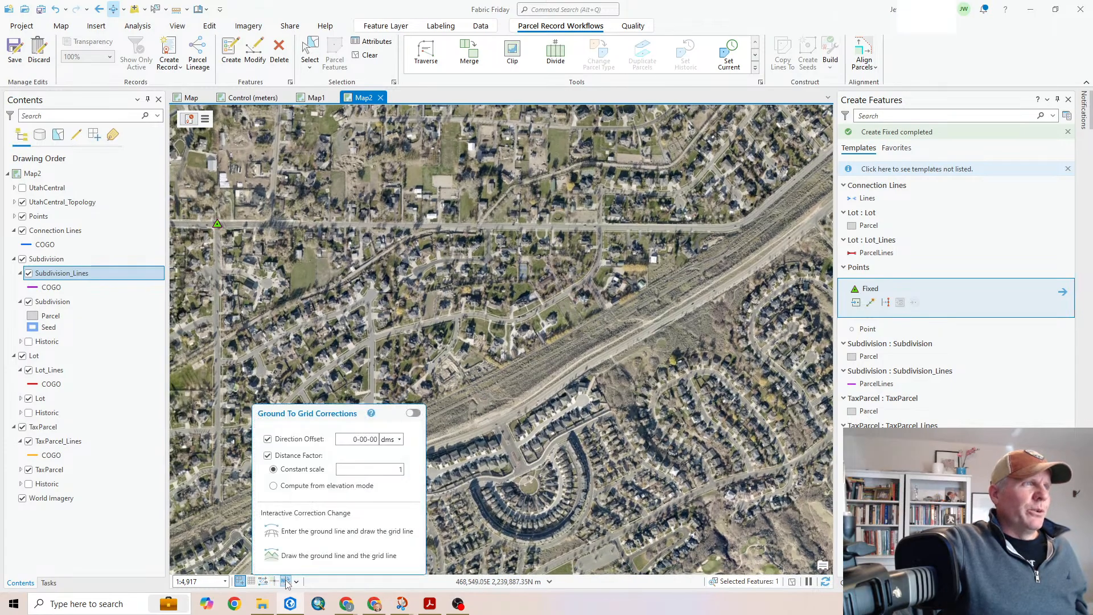
left_click(322, 531)
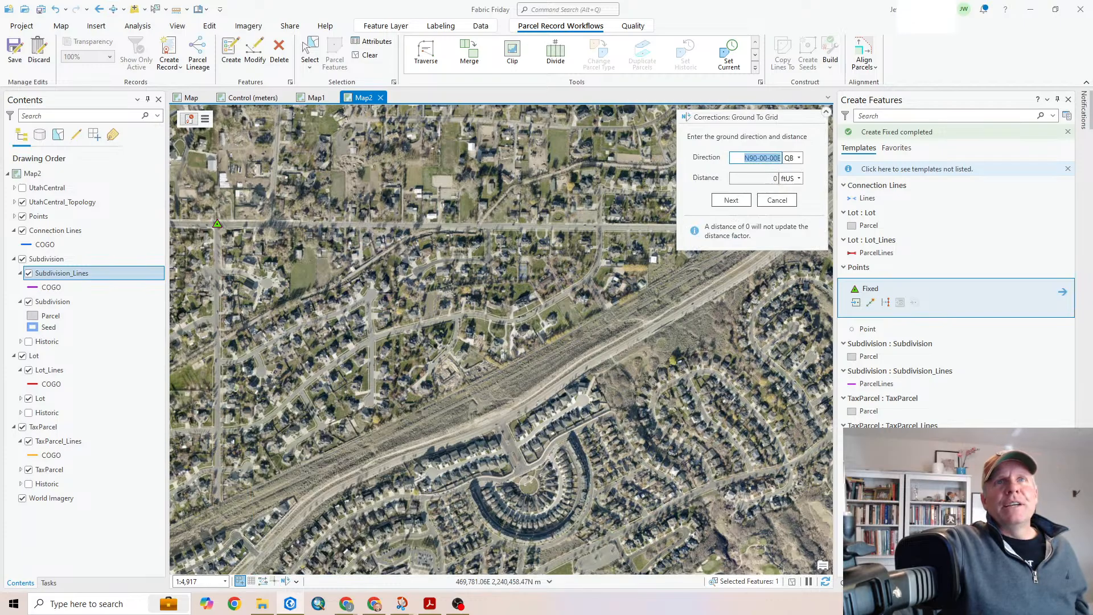
left_click_drag(1092, 136, 704, 1)
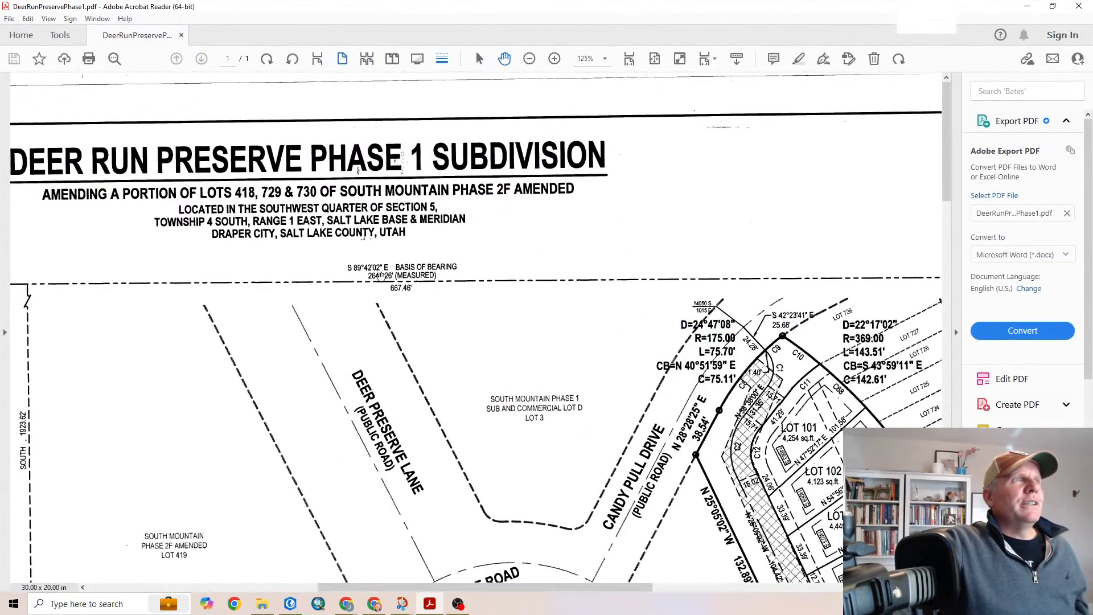
scroll(364, 282, "down", 2)
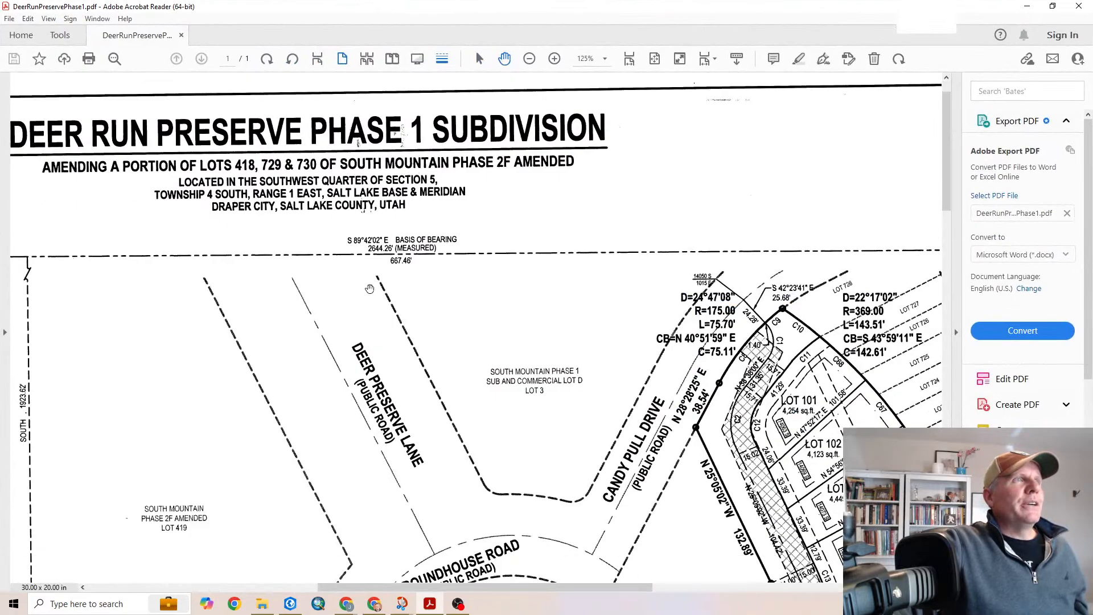
scroll(372, 285, "up", 2)
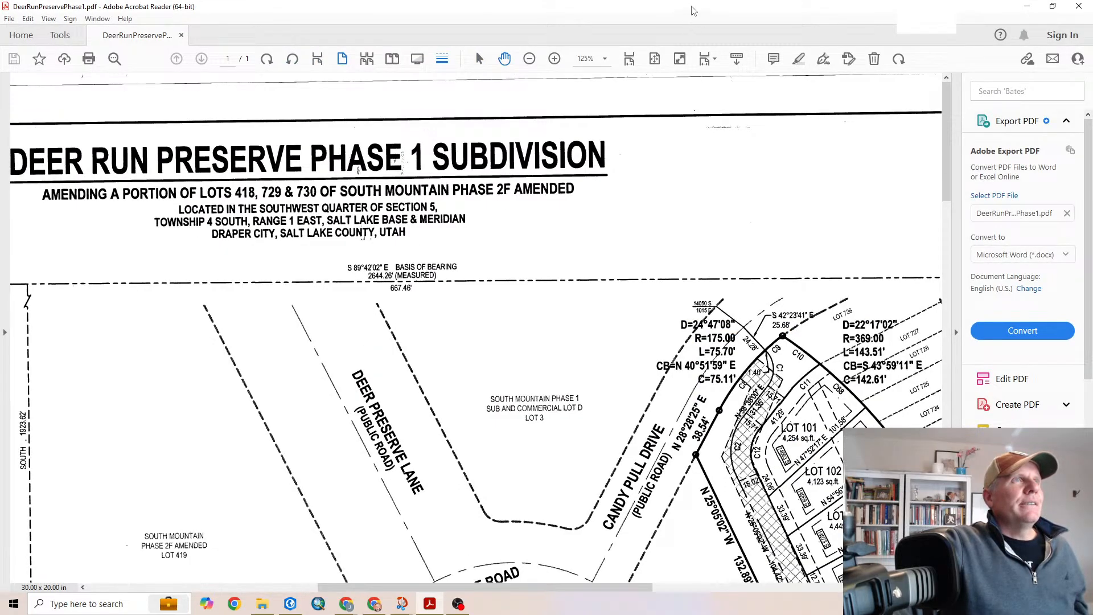
left_click_drag(693, 13, 1092, 23)
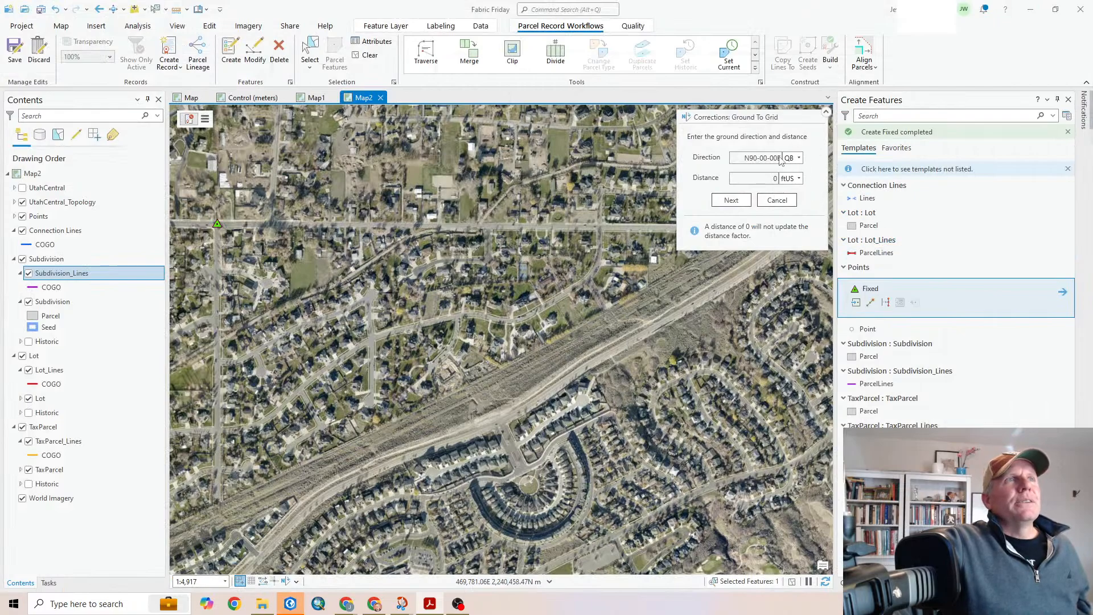
left_click(750, 158)
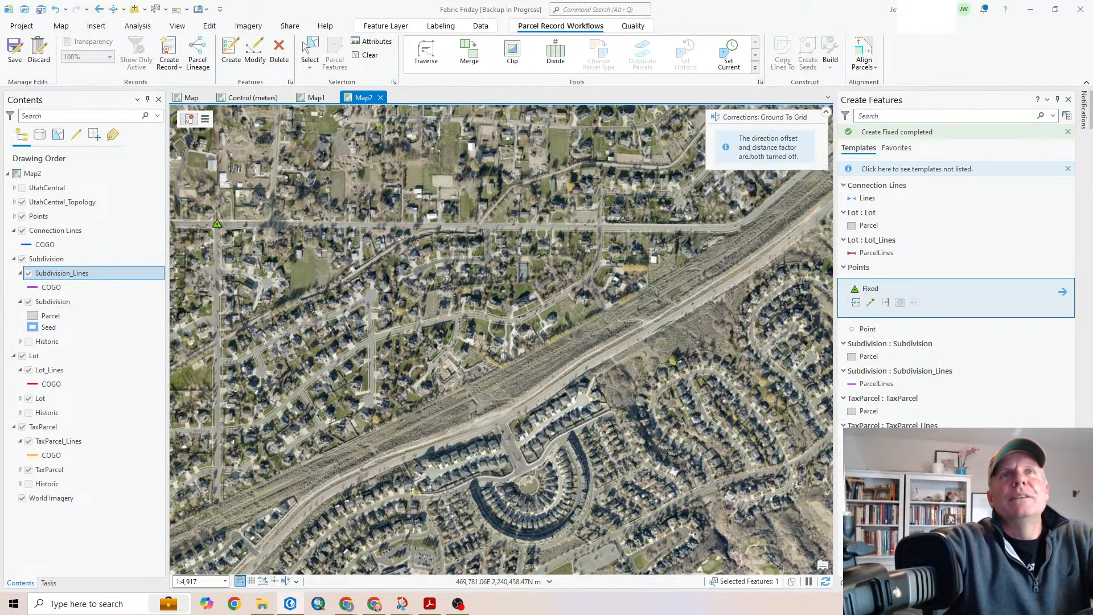
key("Return")
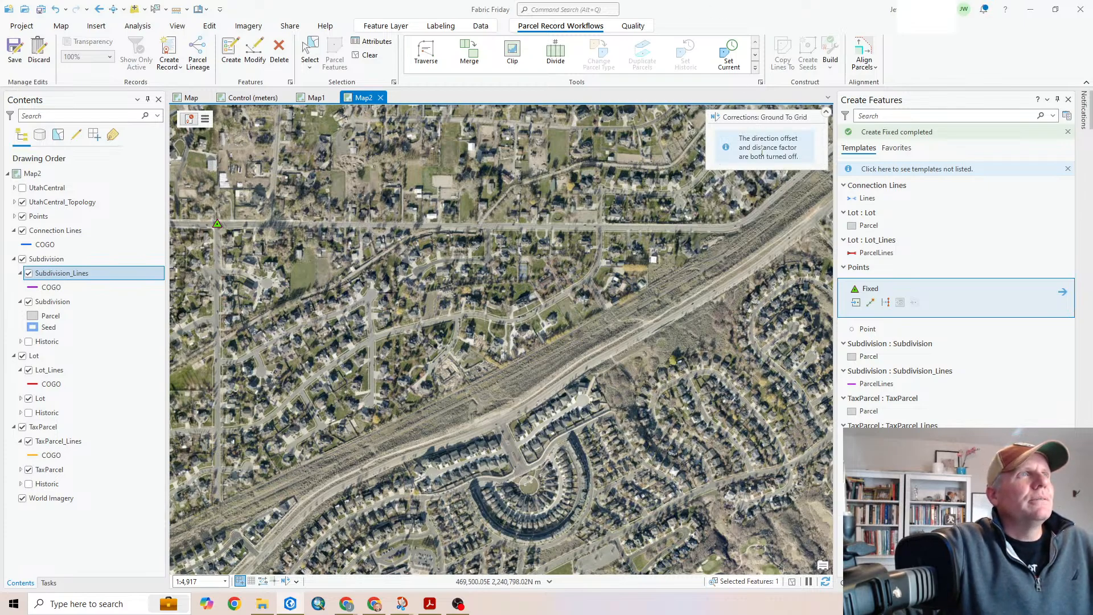
left_click_drag(761, 147, 765, 157)
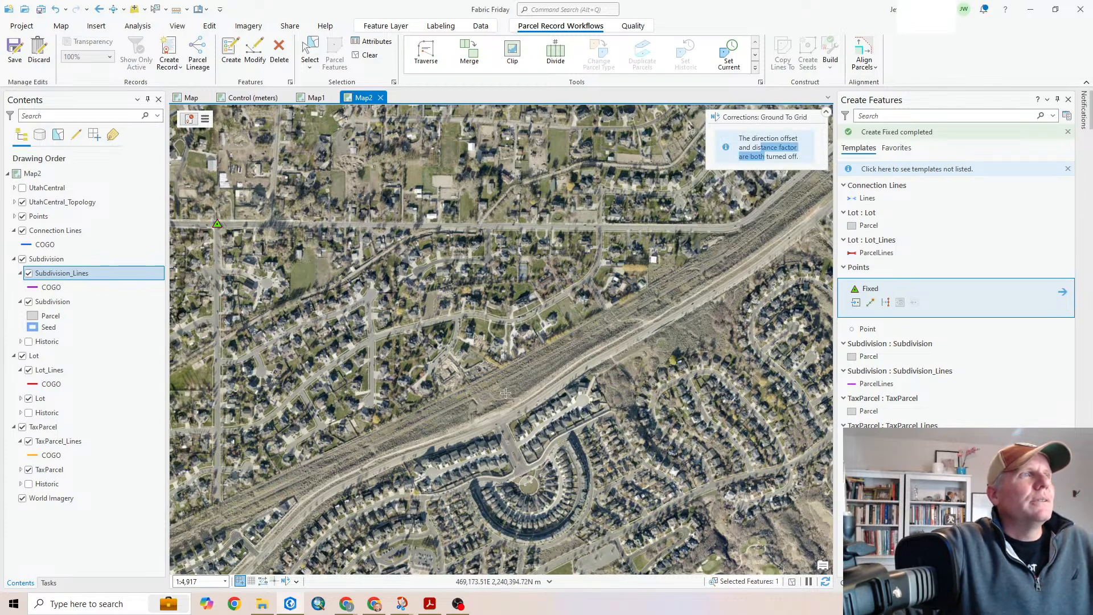
Set the ground-to-grid correction with a ground line of S89-42-02E and 2644.26 ftUS, drawing its grid line from the intersection's fixed point to the eastern one
left_click(286, 581)
left_click(336, 530)
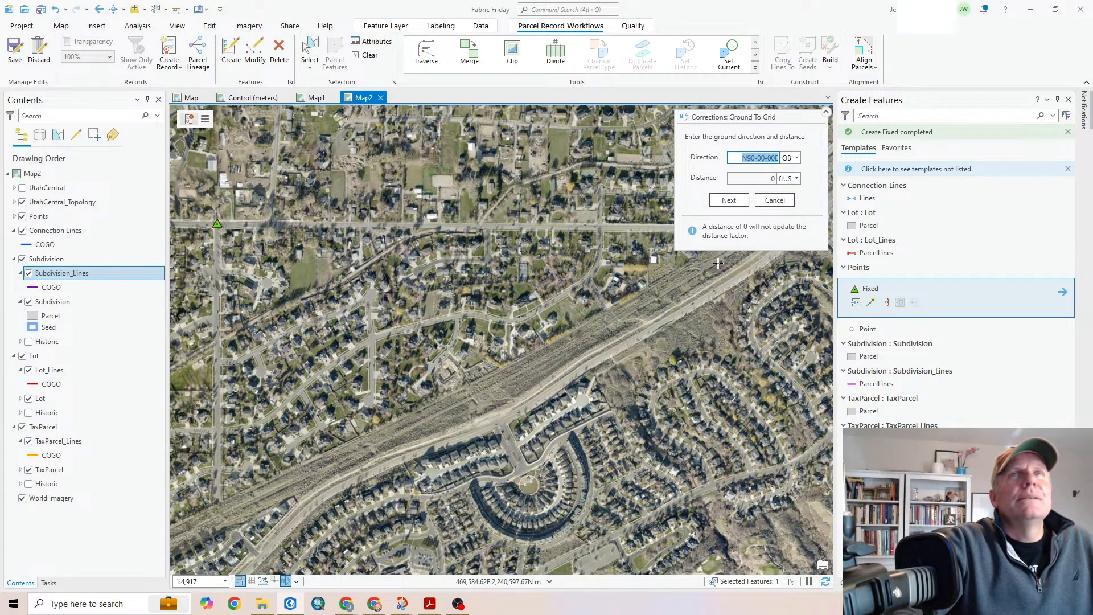
type("89.4202-2")
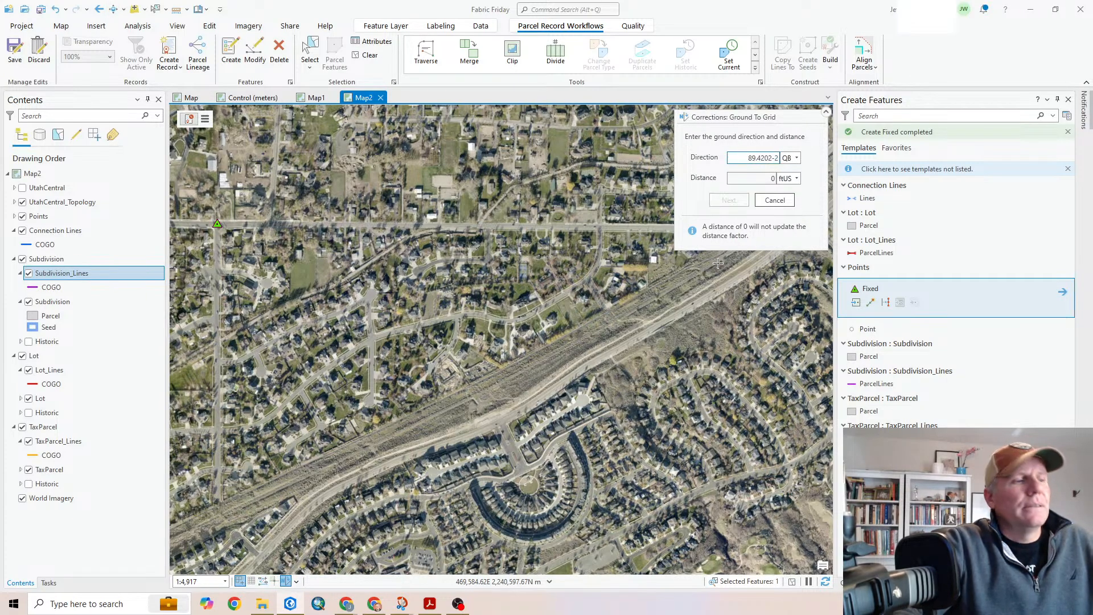
key("Tab")
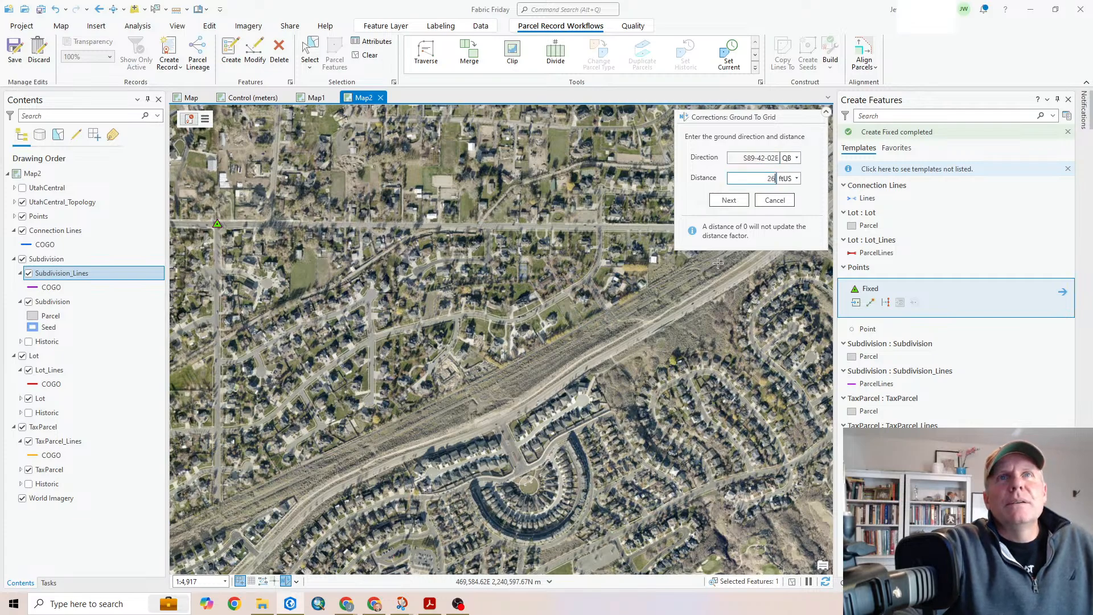
type("2644.26")
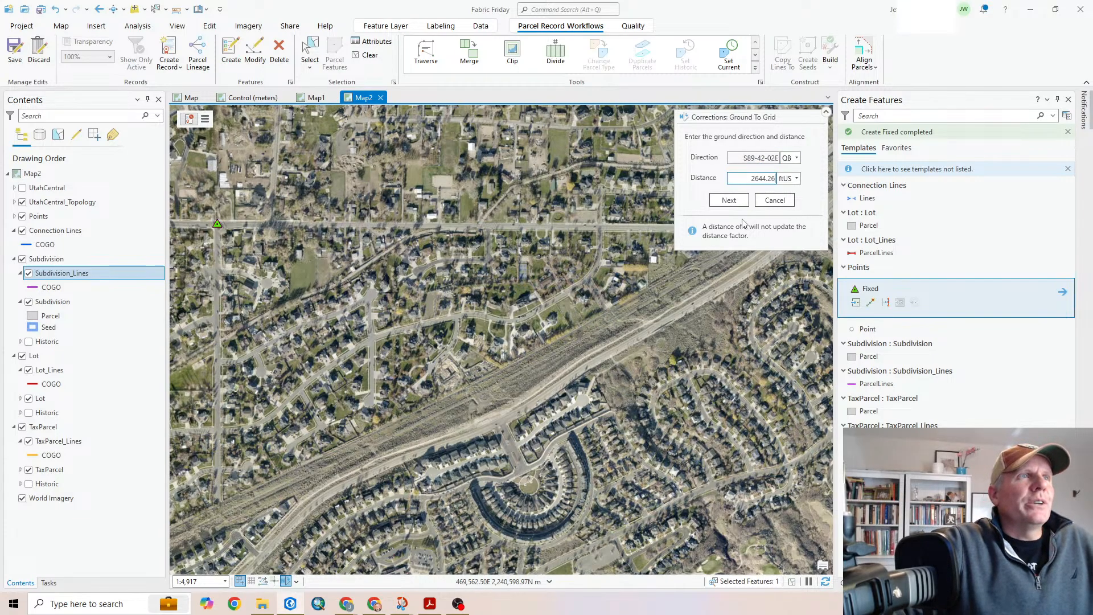
left_click(728, 200)
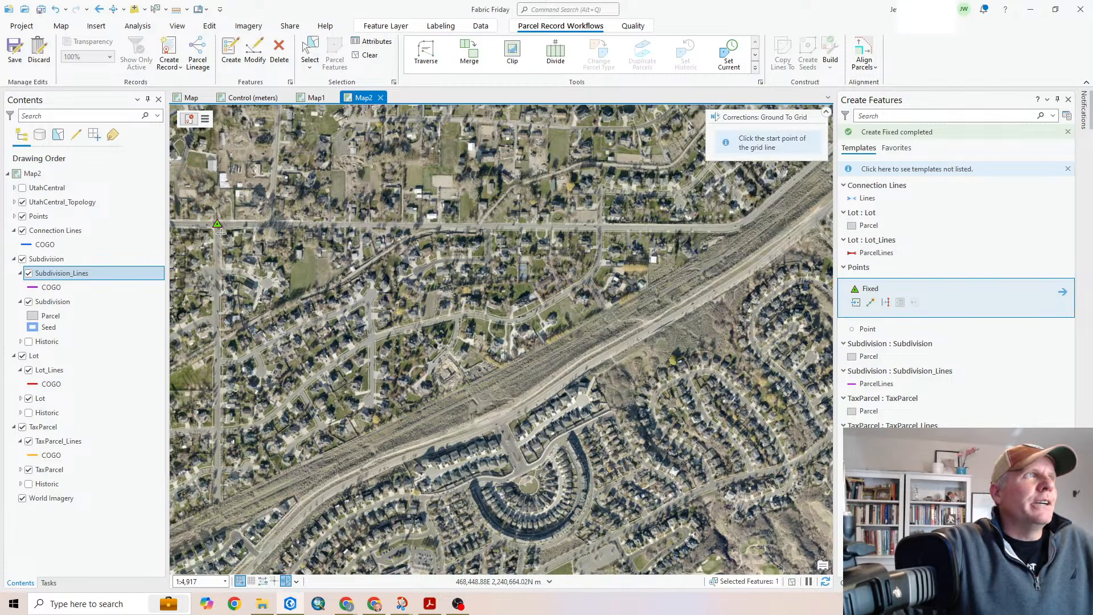
left_click(217, 226)
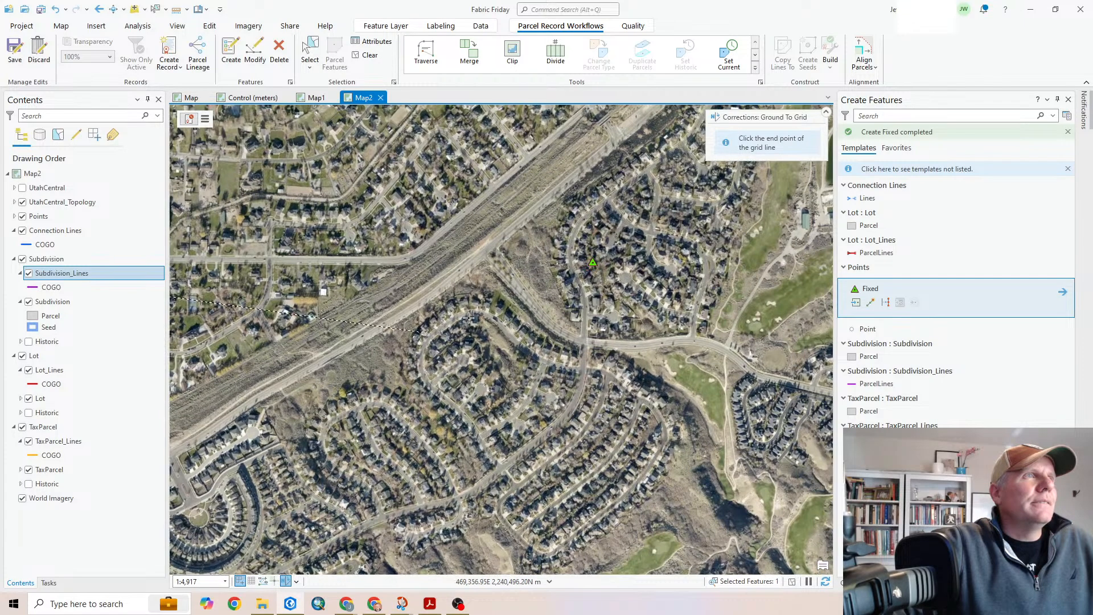
left_click(594, 264)
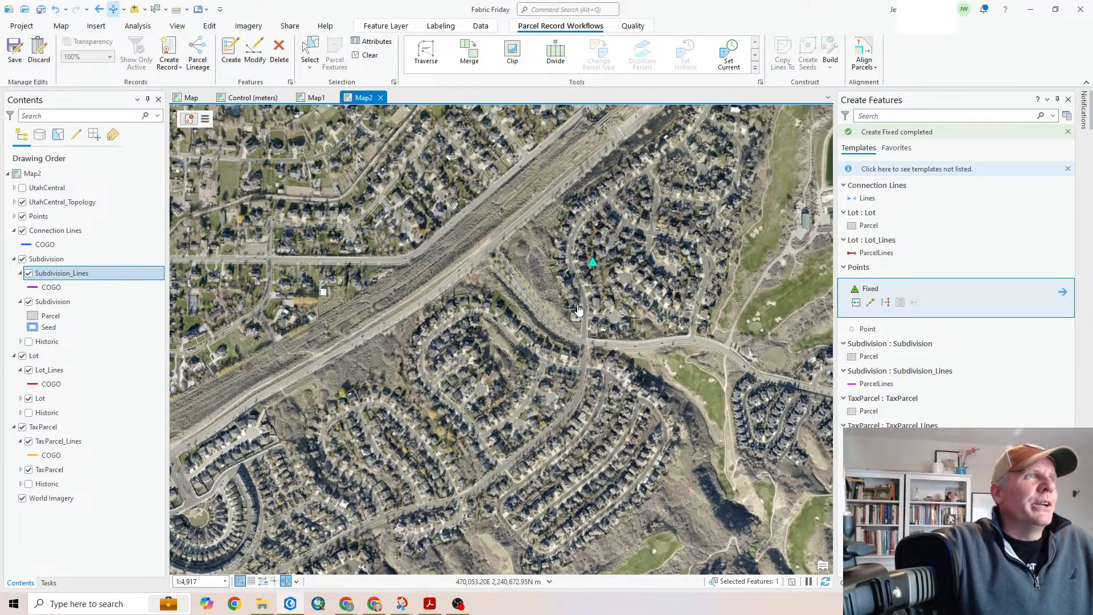
Create a new parcel record named Deer Run as the active record
left_click_drag(435, 424, 686, 353)
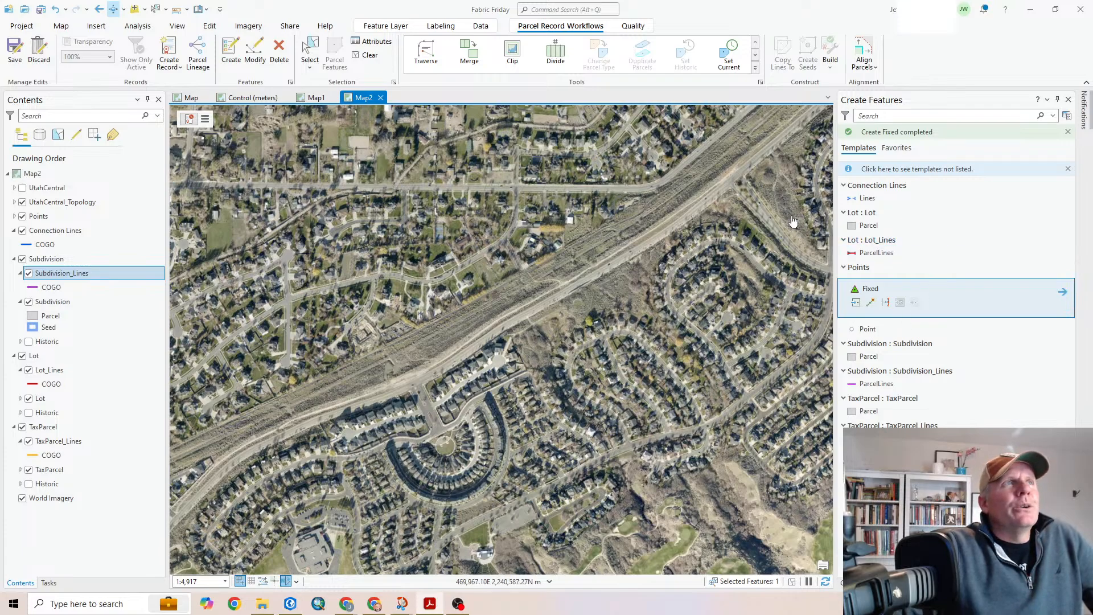
left_click(206, 119)
left_click(123, 136)
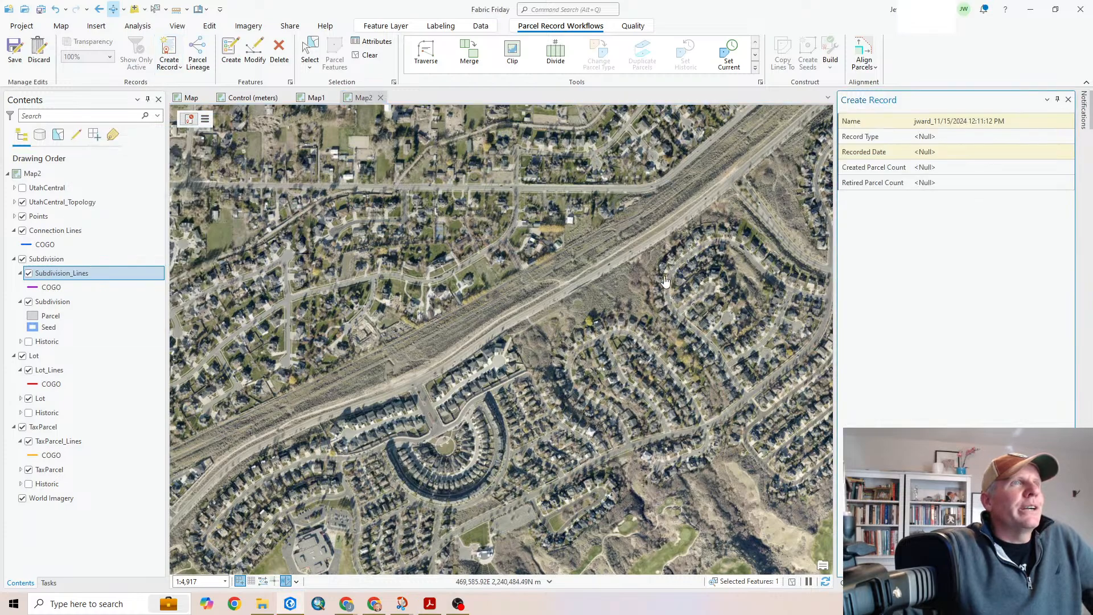
left_click(972, 122)
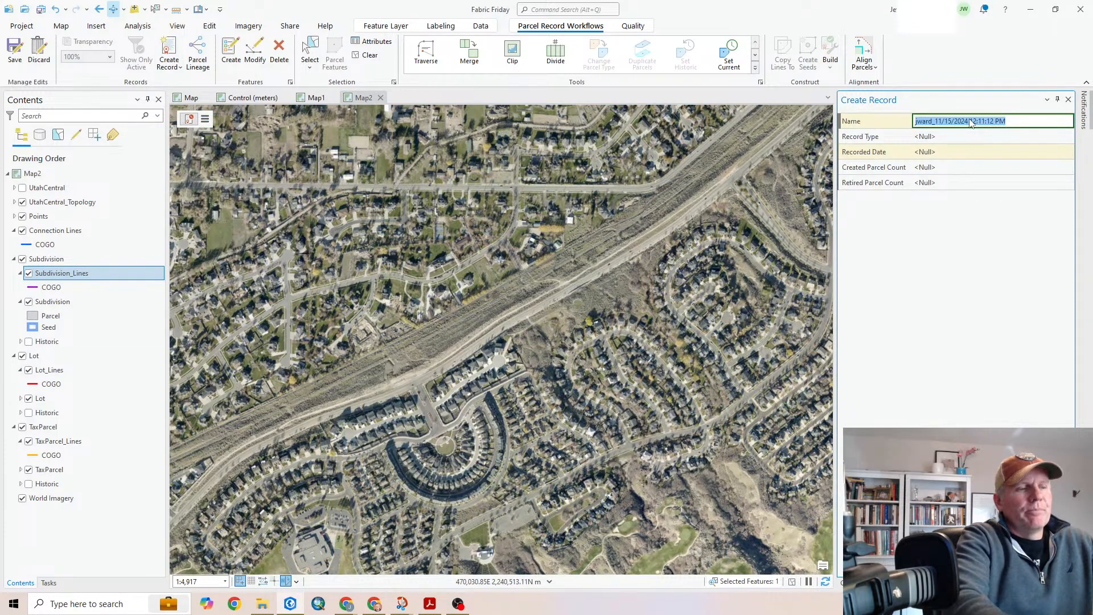
type("Deer Run")
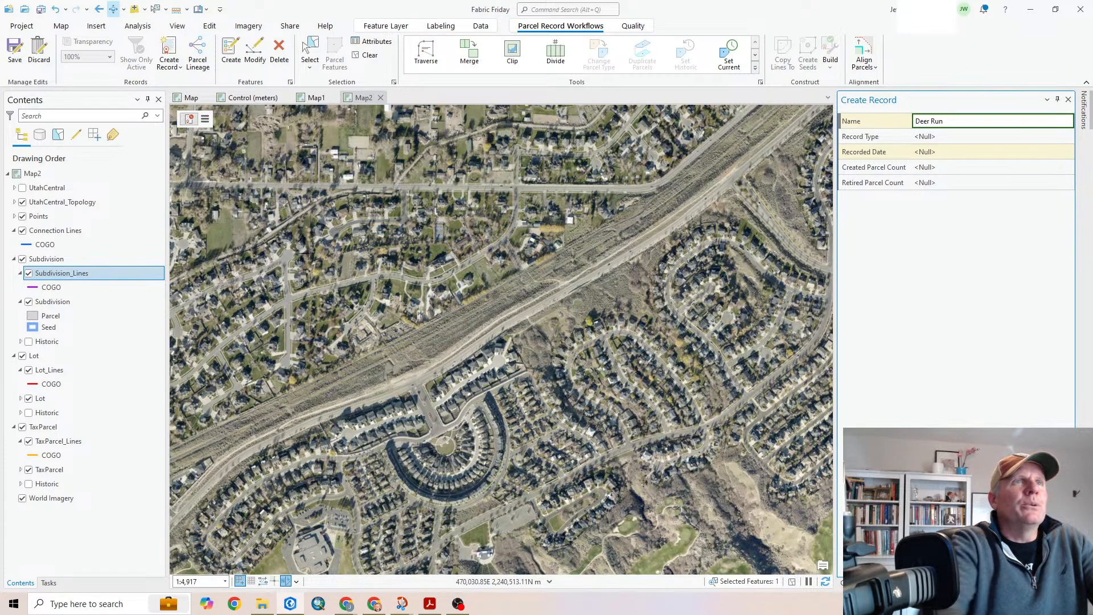
key("Return")
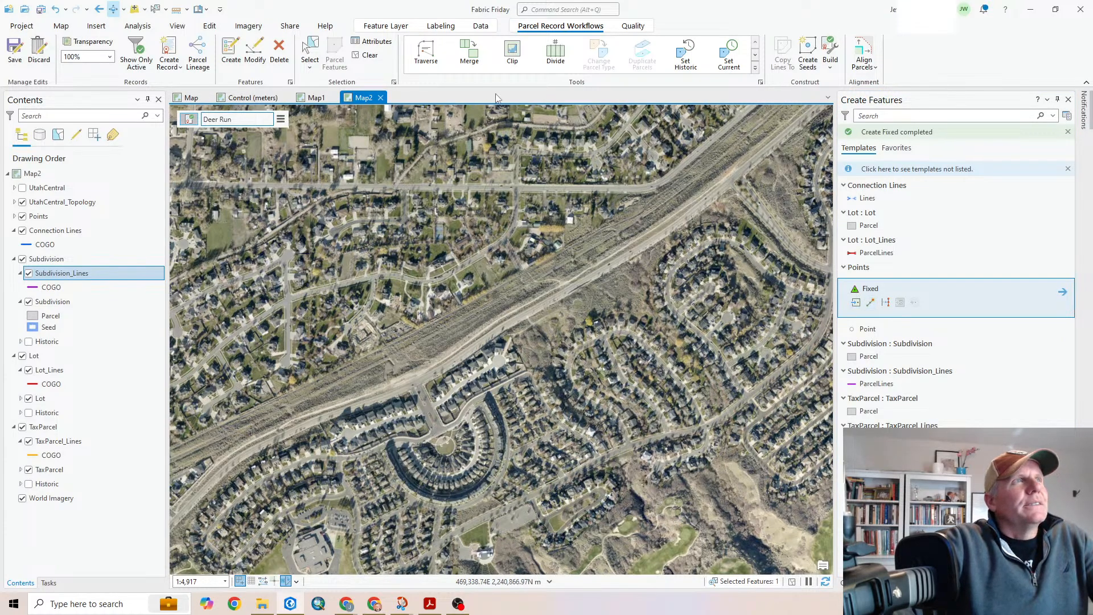
Start a Connection Lines traverse from the fixed point at the western road intersection
left_click(425, 52)
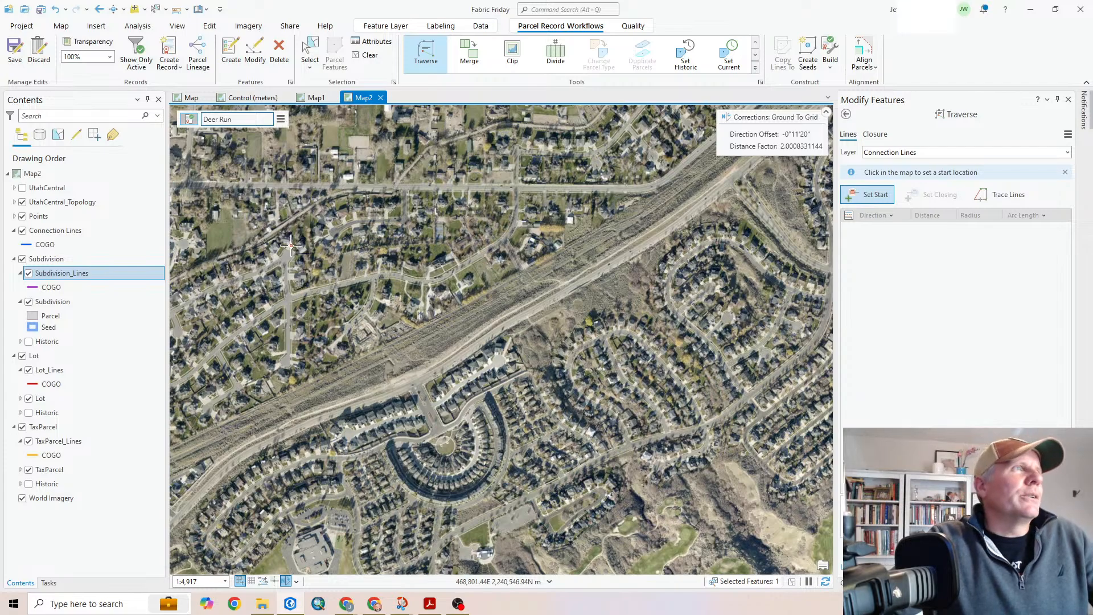
left_click_drag(291, 244, 653, 316)
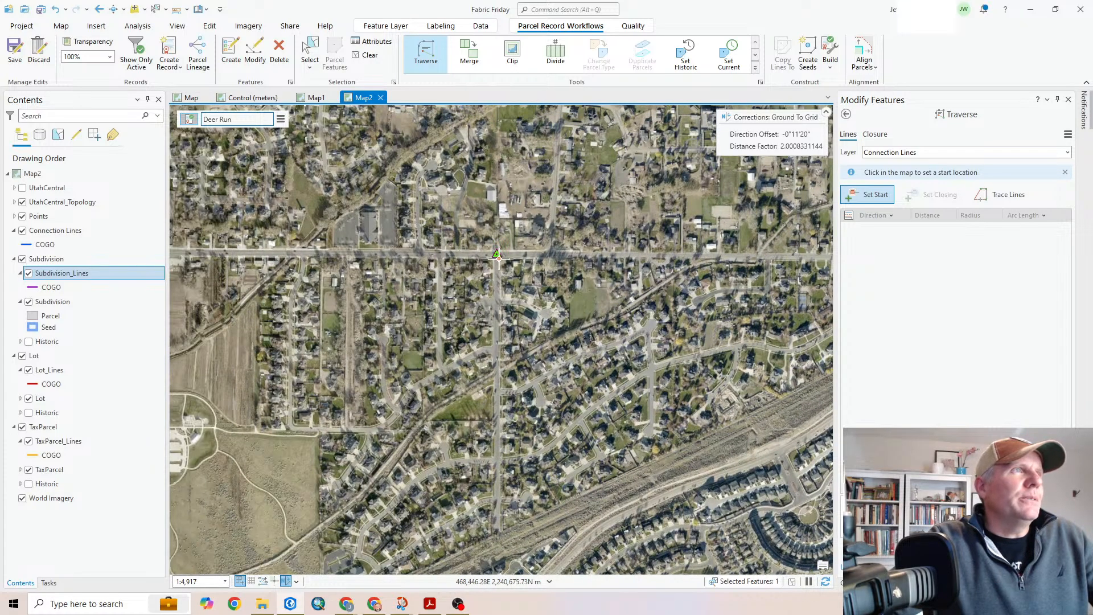
left_click(497, 254)
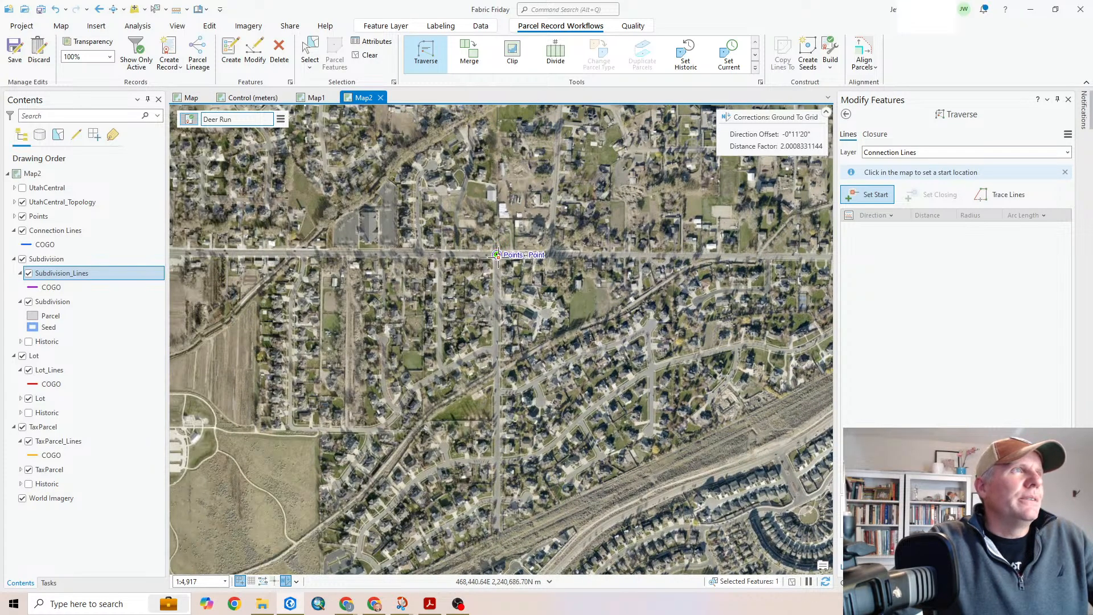
left_click(970, 154)
left_click(966, 165)
Add the first traverse course with direction S89°42'02"E and distance 1,976.8 ftUS
left_click(888, 208)
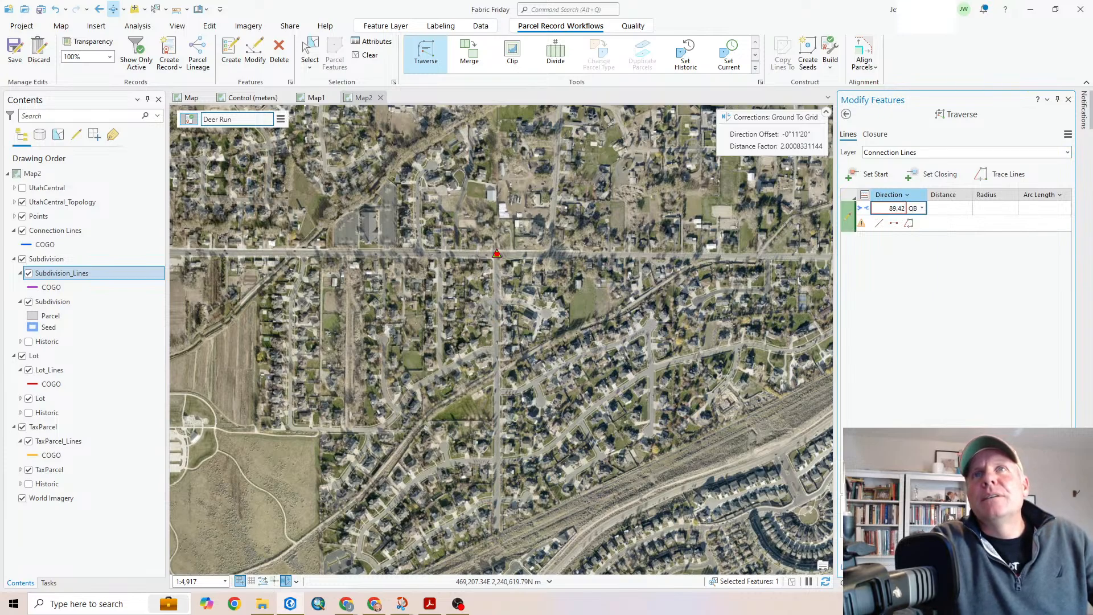
type("89.4202-2")
key("Tab")
type("1,97")
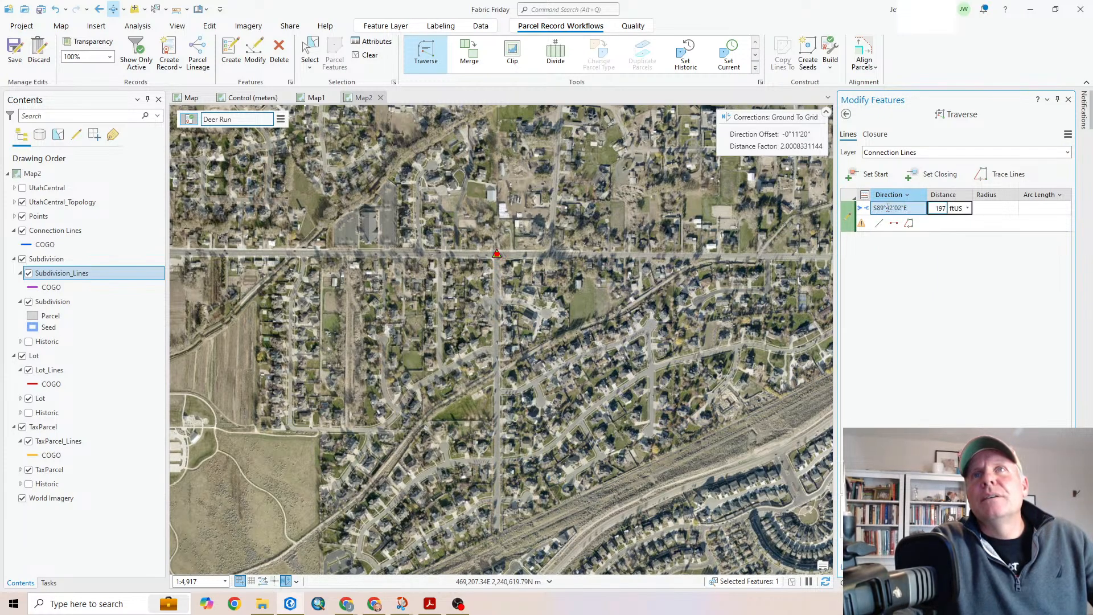
type("6.8")
key("Return")
Add the second connection line course with direction S0°00'00"W and distance 1,923.62 ftUS
type("19")
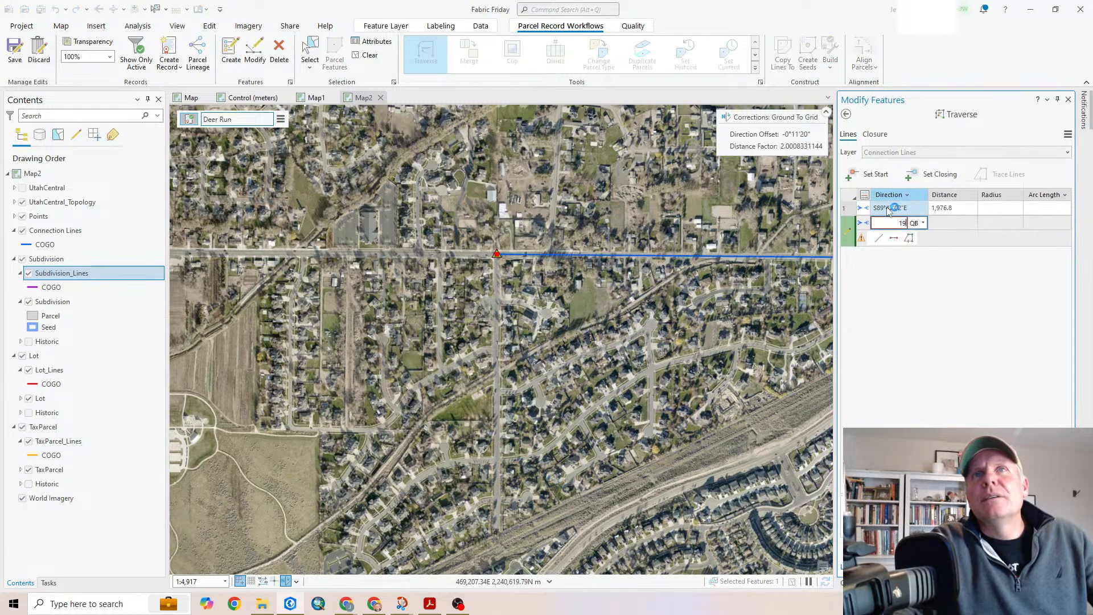
type("23")
key("BackSpace")
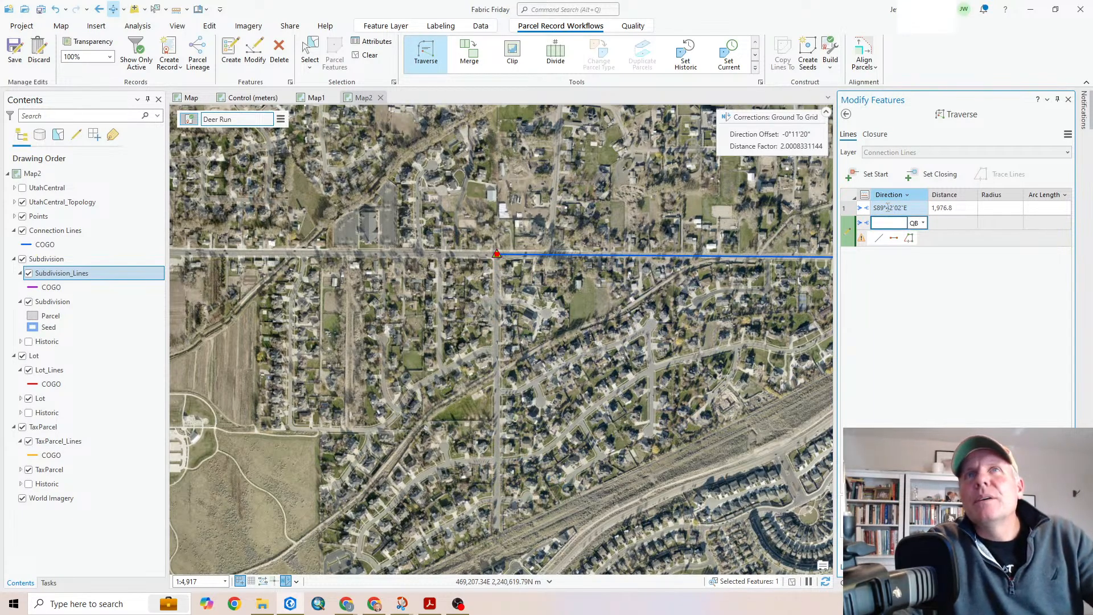
key("Return")
type("19")
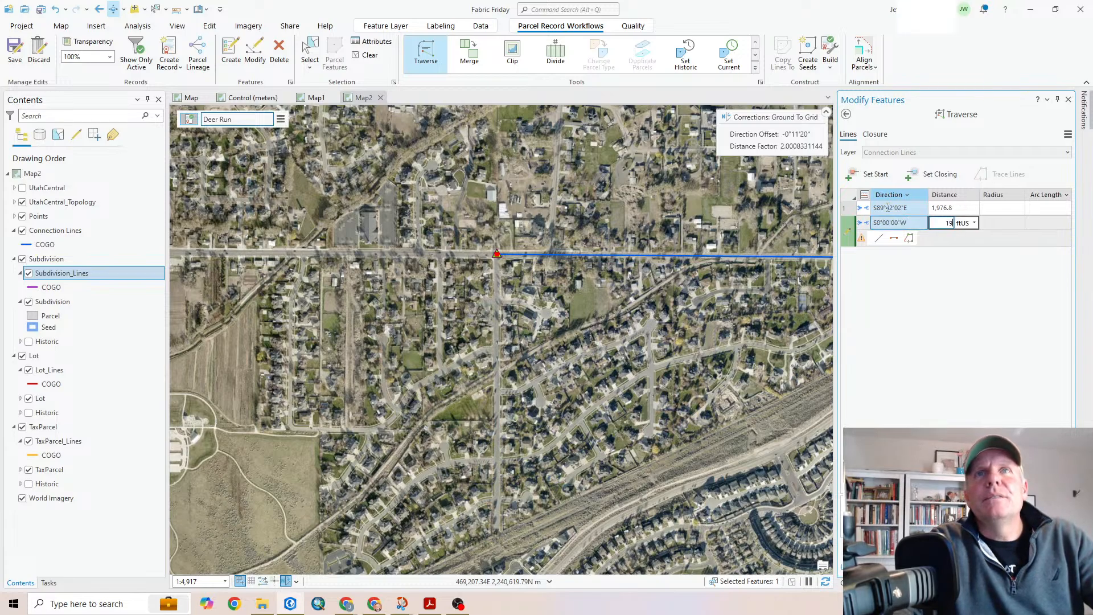
type("23.62")
key("Return")
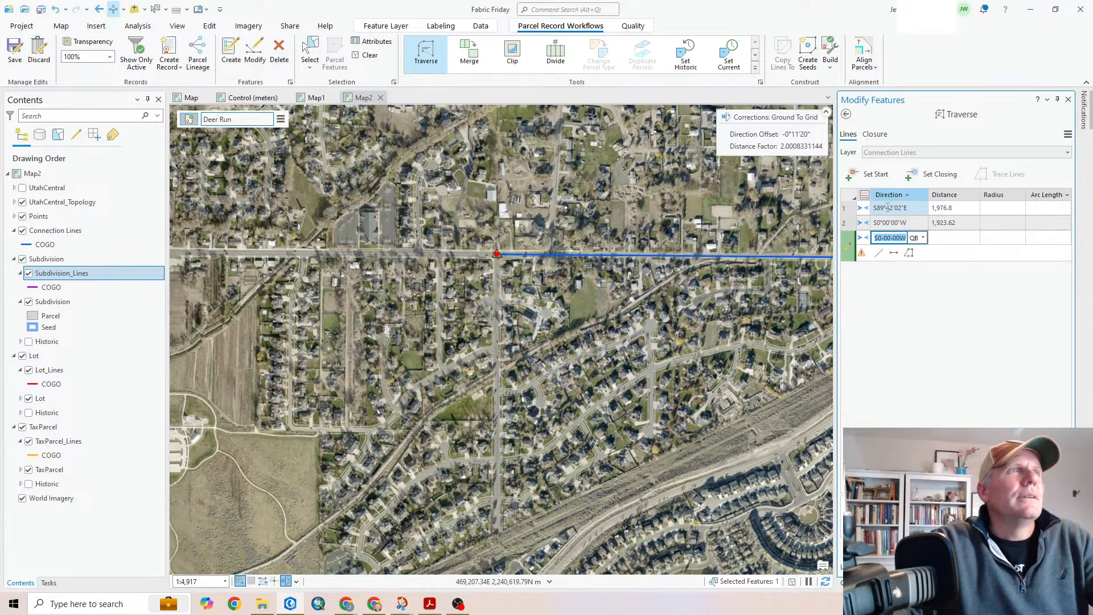
Re-enter the ground line of the ground-to-grid correction with direction 89.4202-2 and distance 2644.26 ftUS
left_click_drag(719, 356, 426, 211)
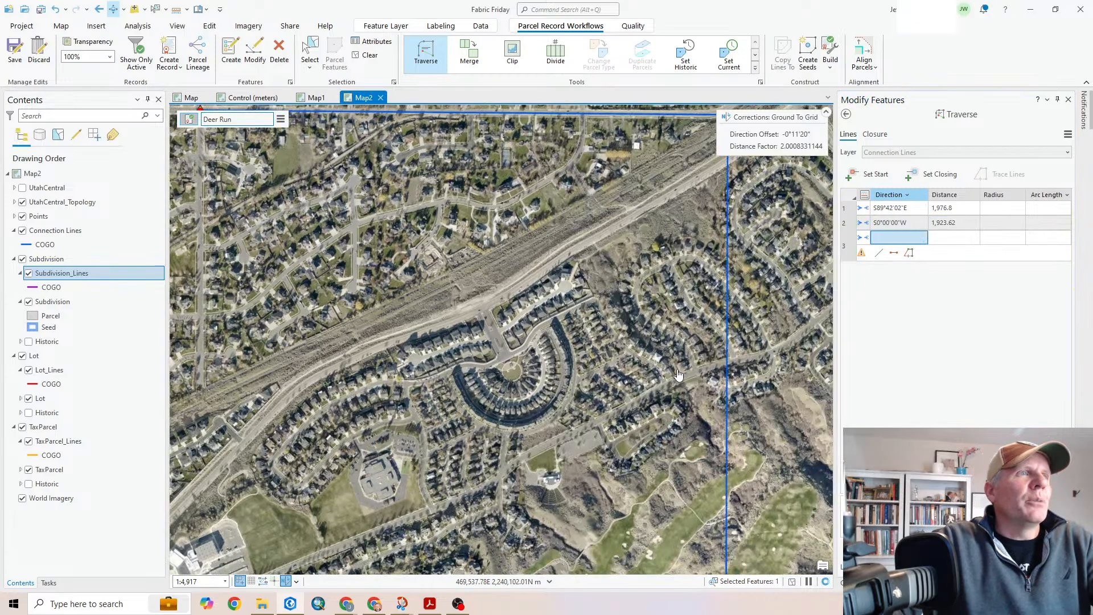
left_click_drag(677, 376, 396, 149)
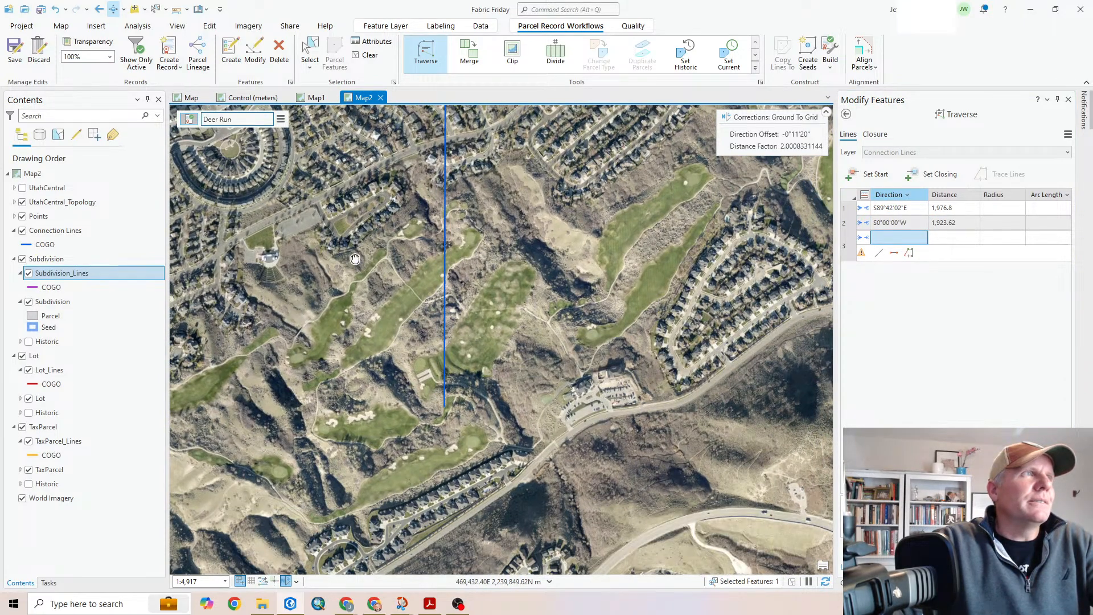
left_click_drag(354, 258, 511, 422)
left_click_drag(453, 293, 612, 411)
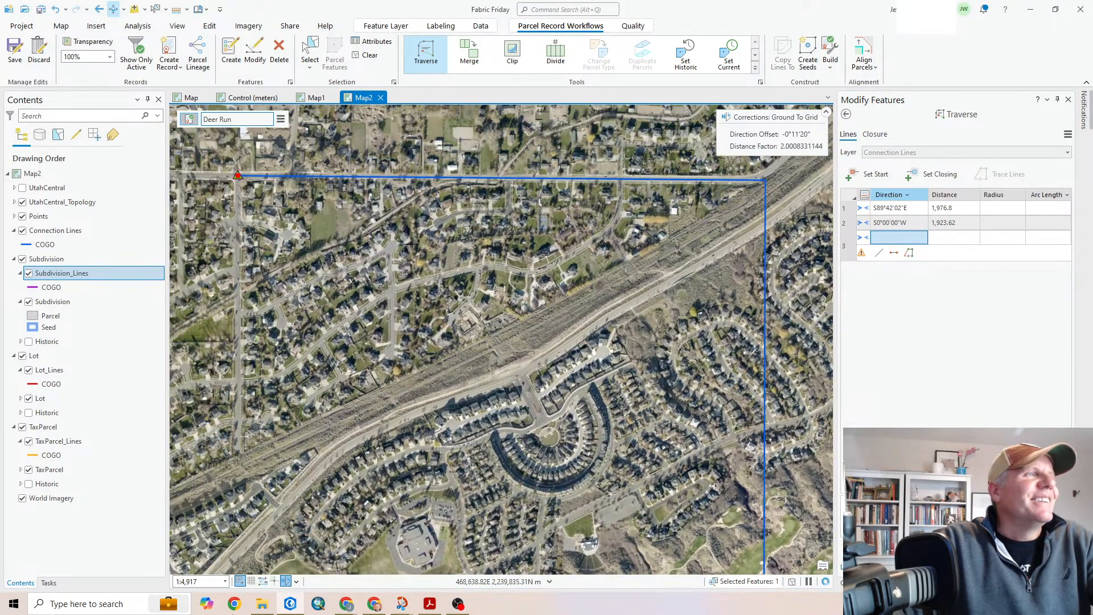
left_click(287, 581)
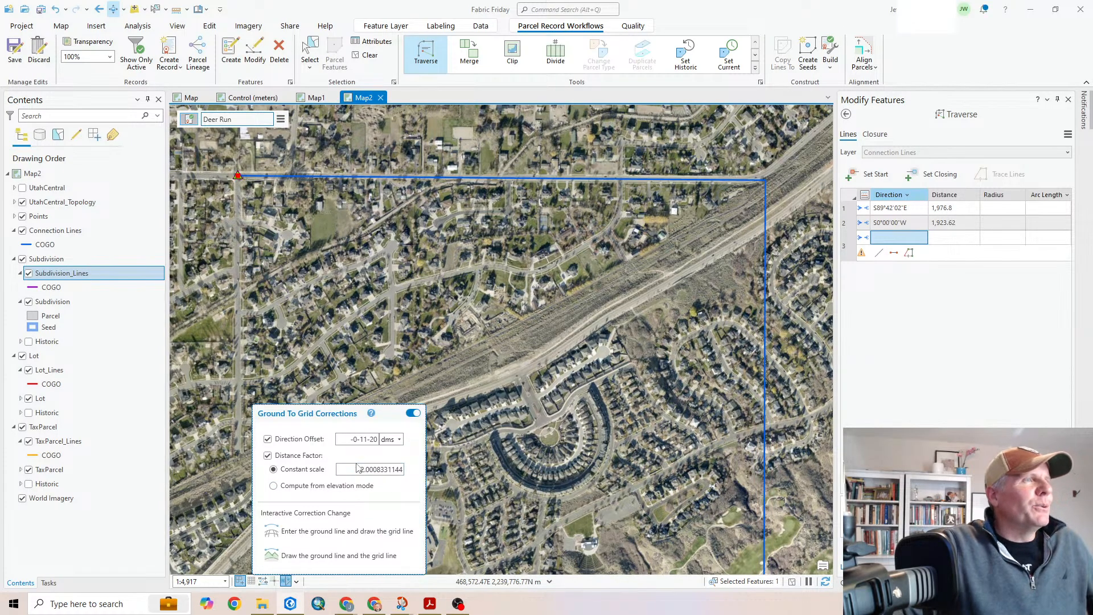
left_click(346, 531)
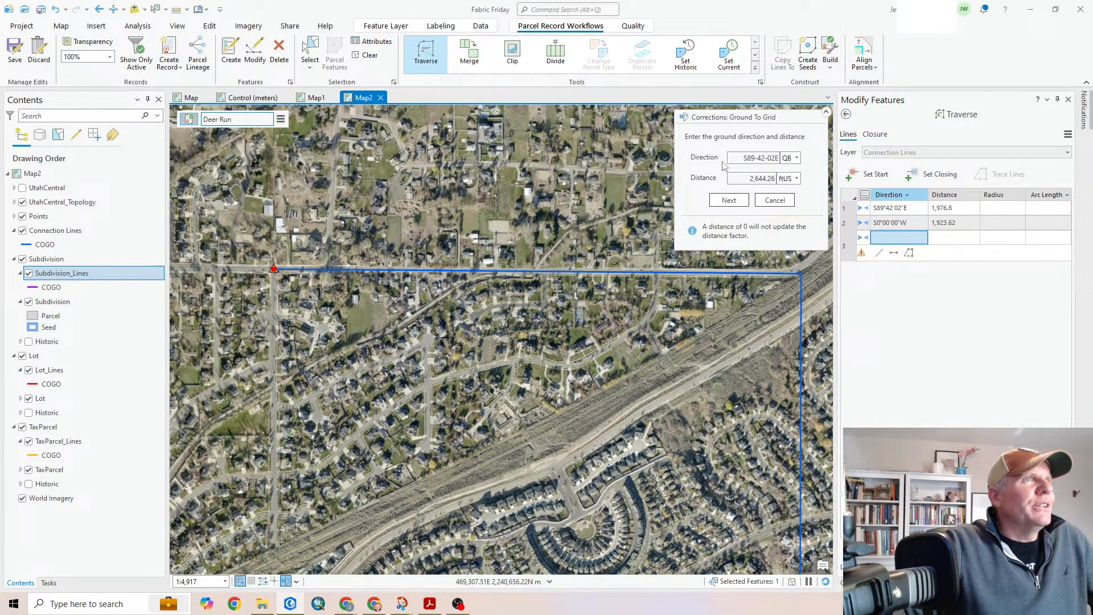
type("89.42")
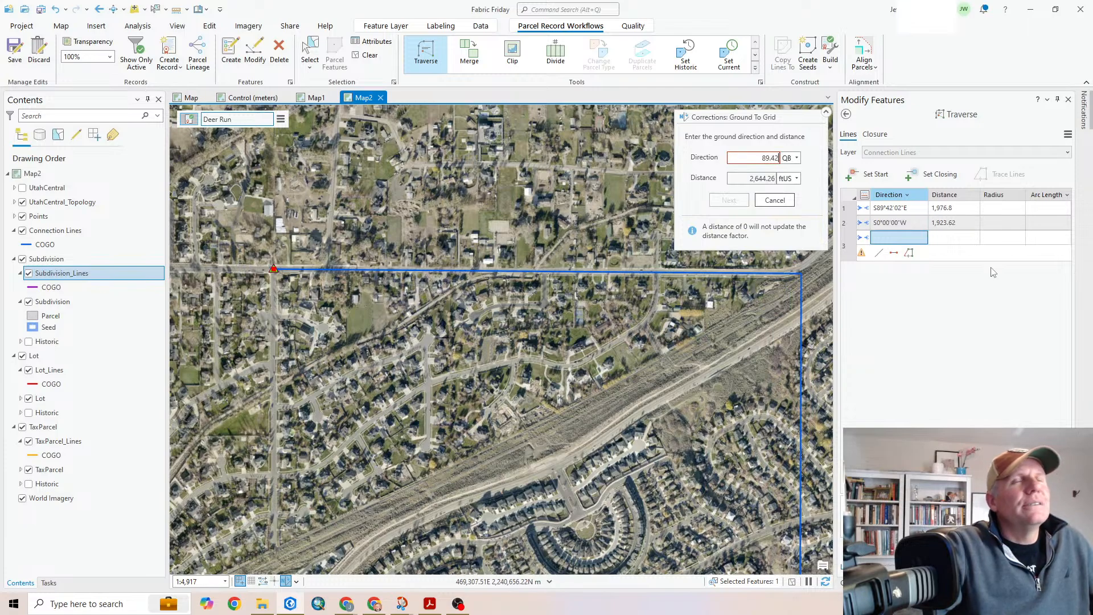
type("02-2")
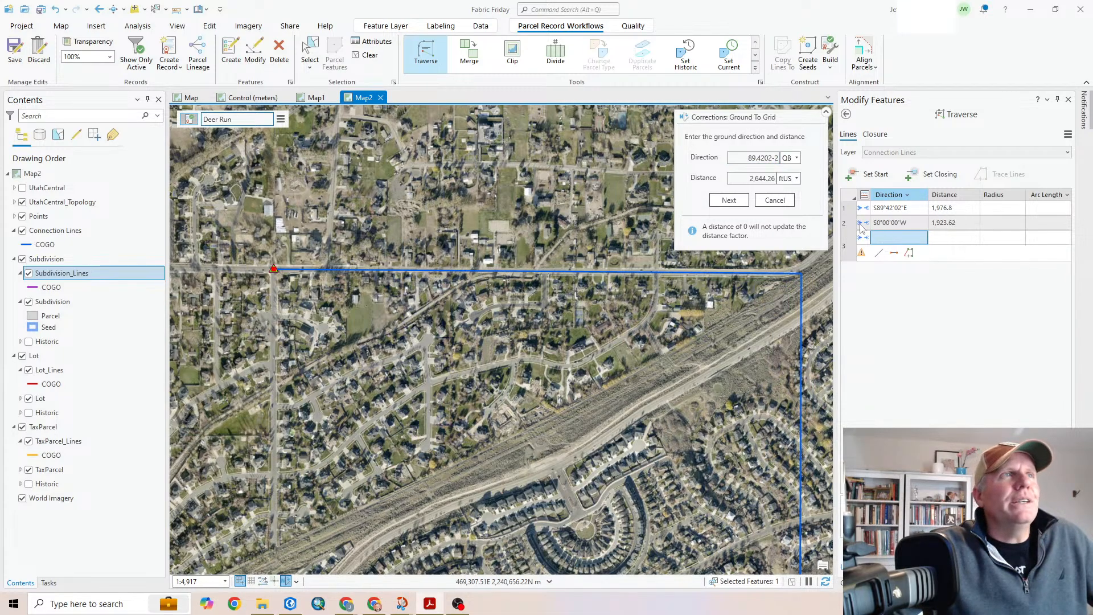
key("Tab")
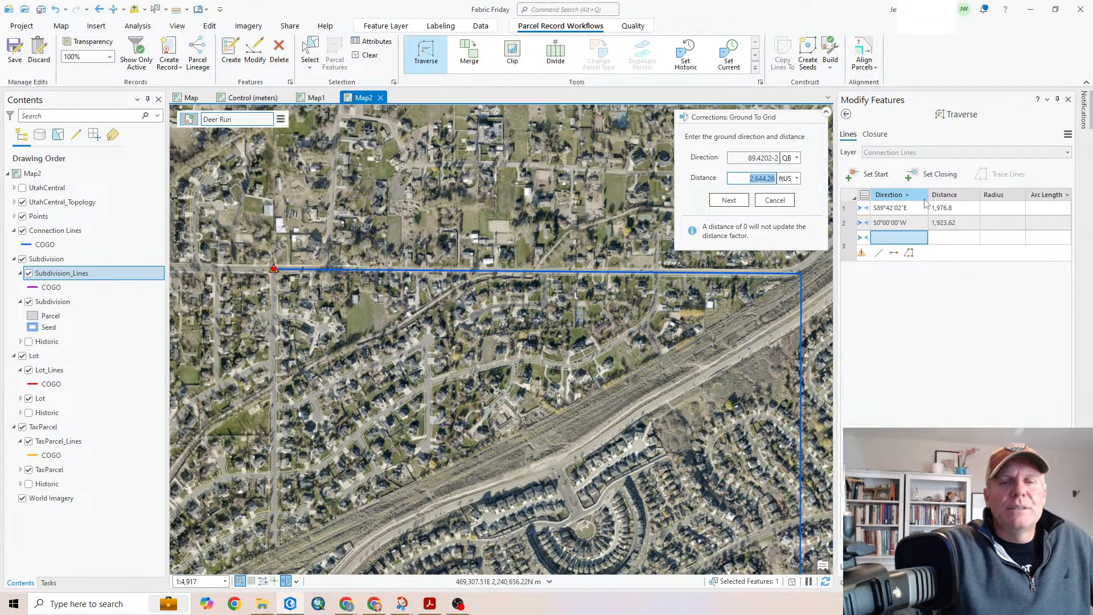
type("2644.")
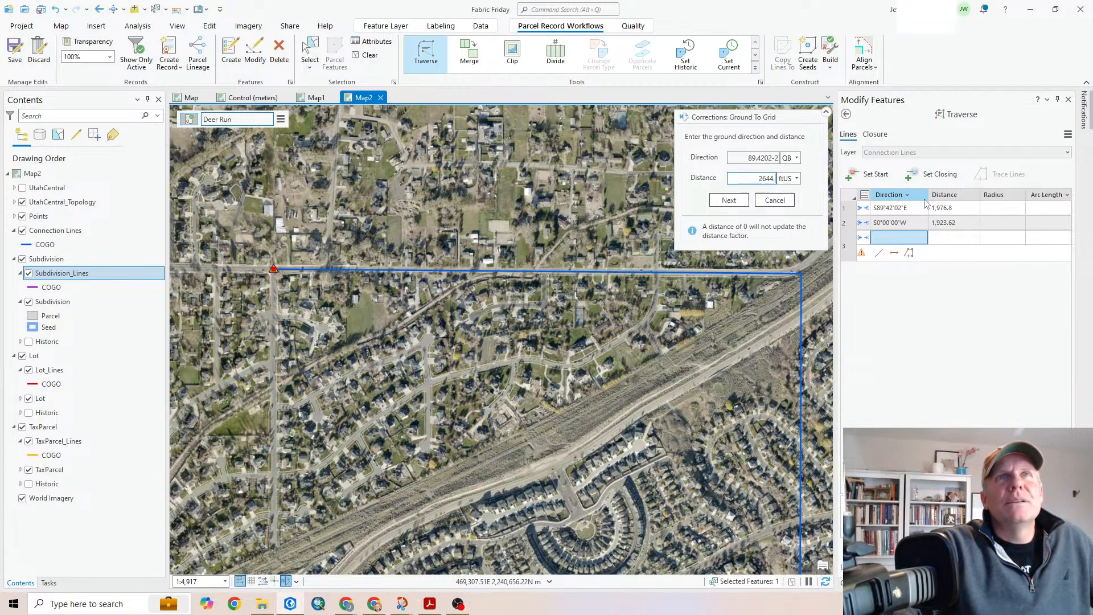
type("26")
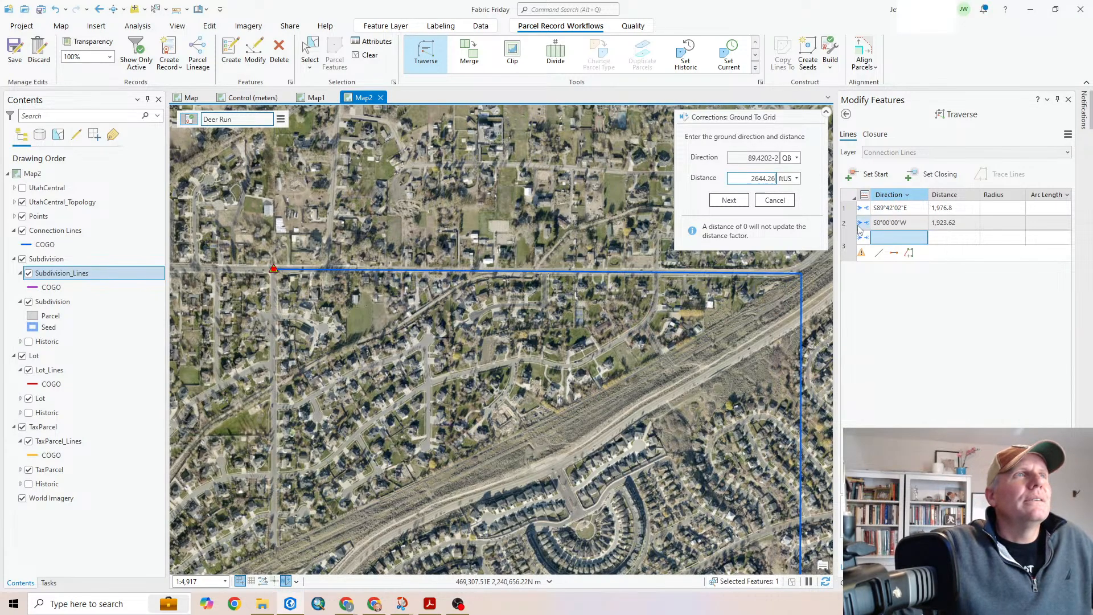
Draw the correction's grid line from the western intersection's fixed point to the eastern fixed point and check the resulting correction values
left_click(733, 201)
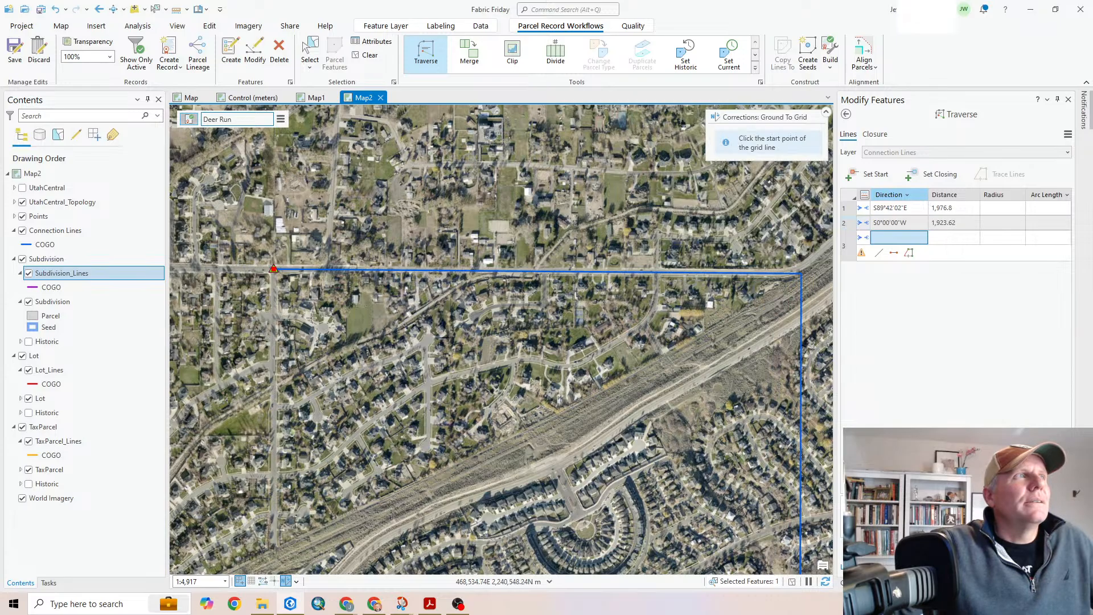
left_click(274, 270)
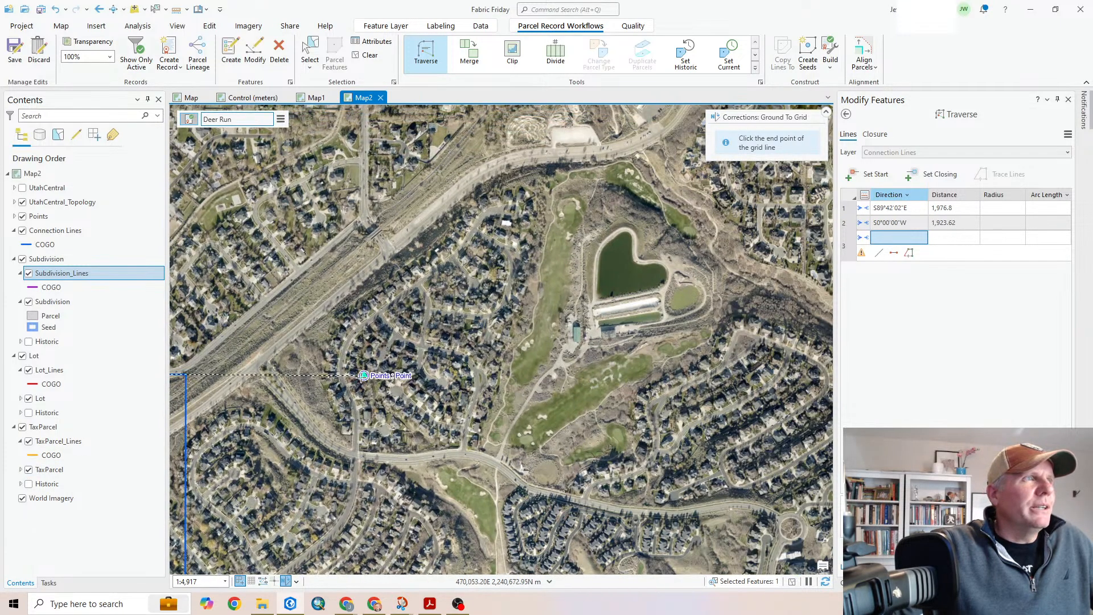
left_click(363, 375)
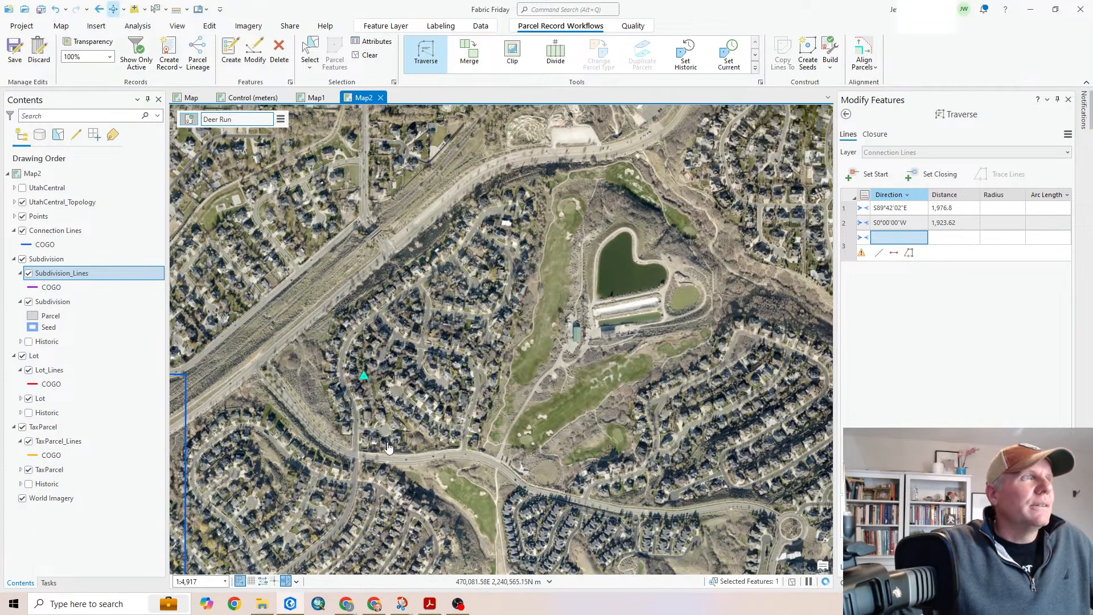
left_click(286, 580)
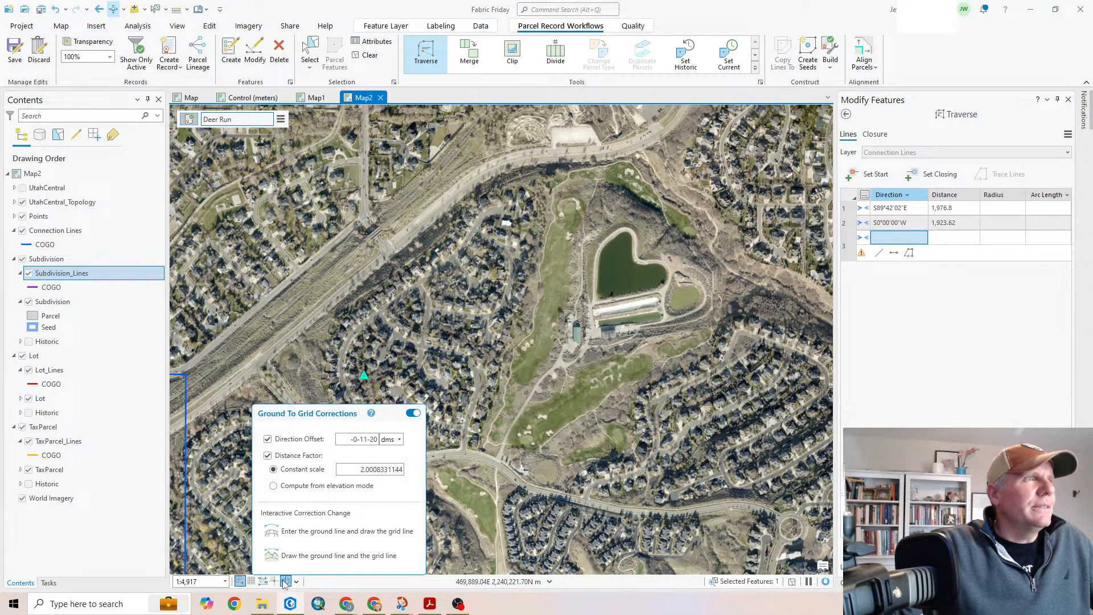
Select the two traversed connection lines, delete them and leave the Traverse tool
left_click_drag(441, 325, 848, 232)
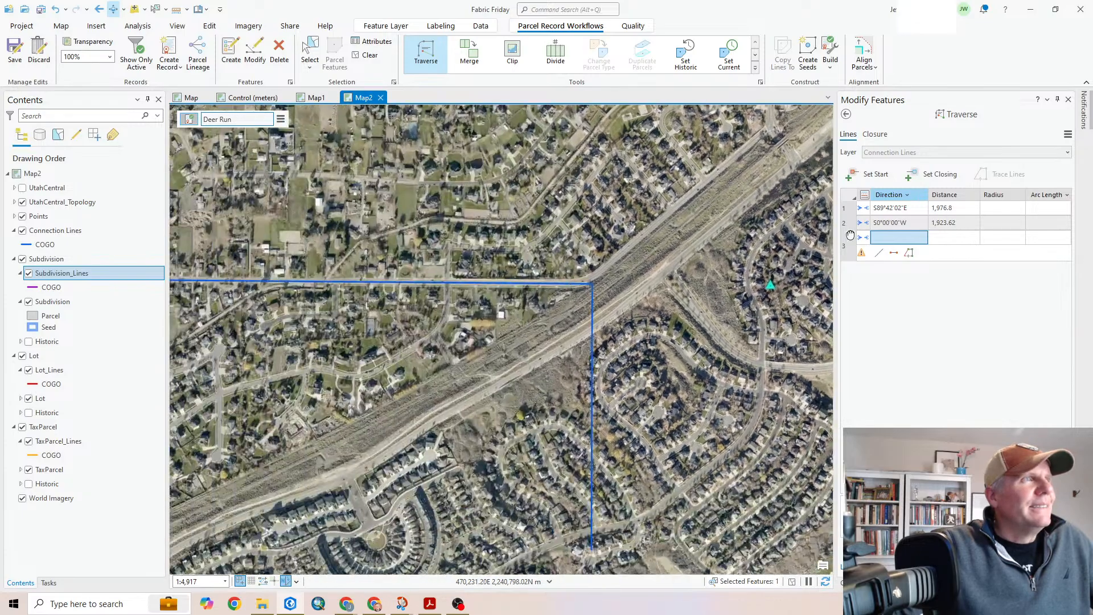
scroll(582, 348, "down", 3)
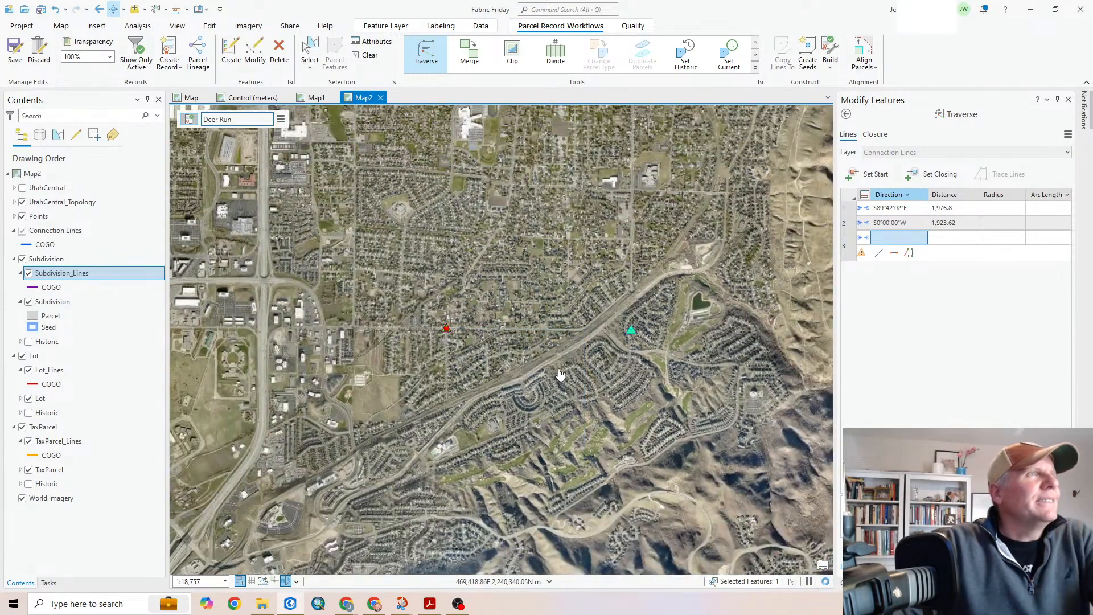
left_click_drag(503, 305, 584, 433)
scroll(584, 436, "up", 4)
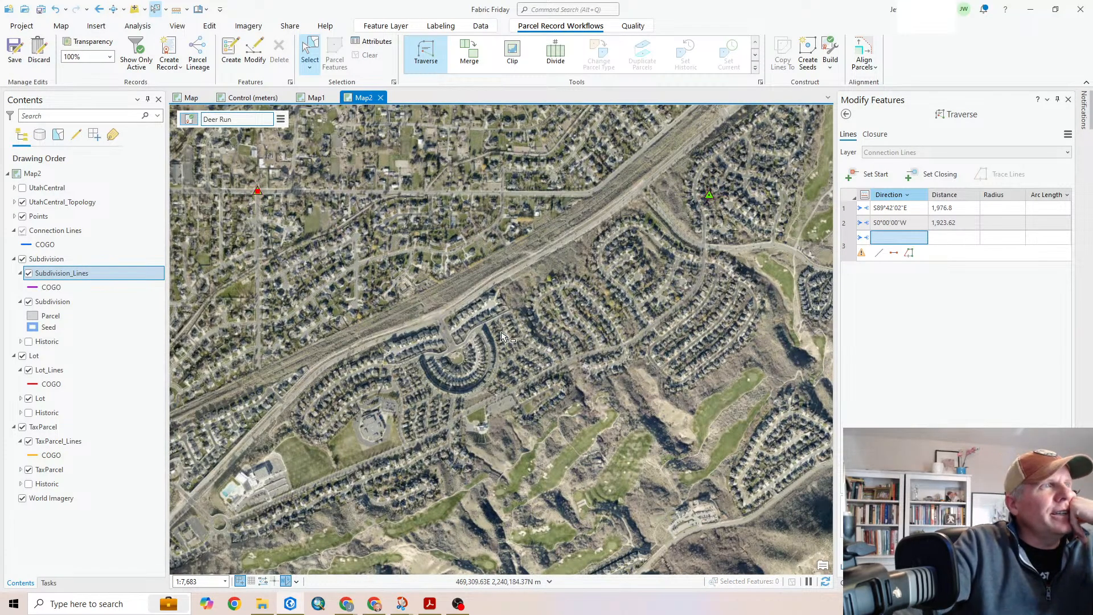
scroll(508, 338, "up", 2)
left_click_drag(471, 282, 514, 396)
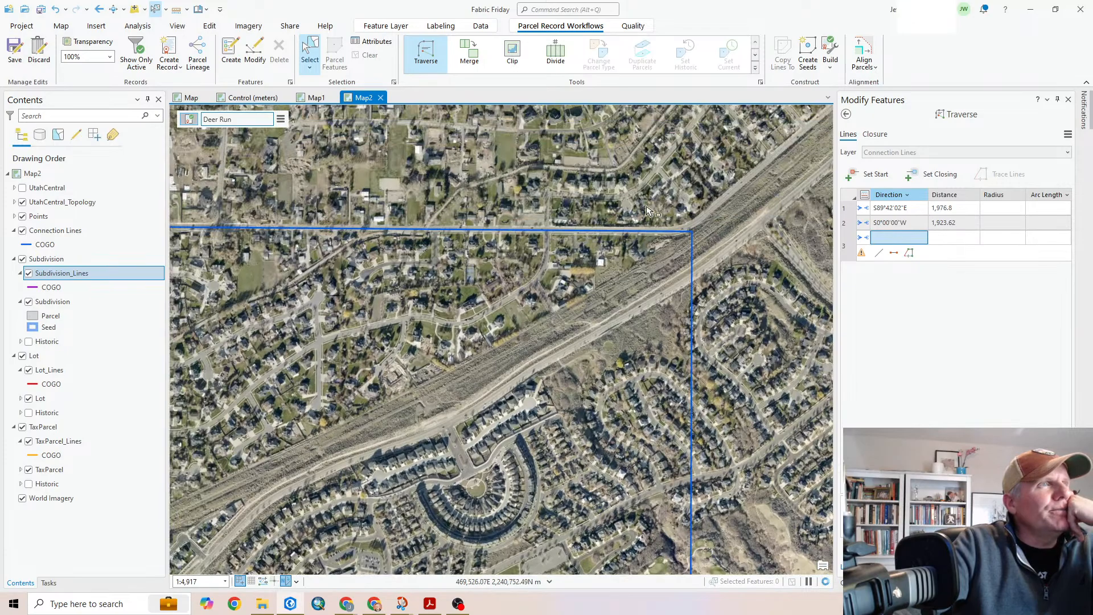
left_click(690, 307)
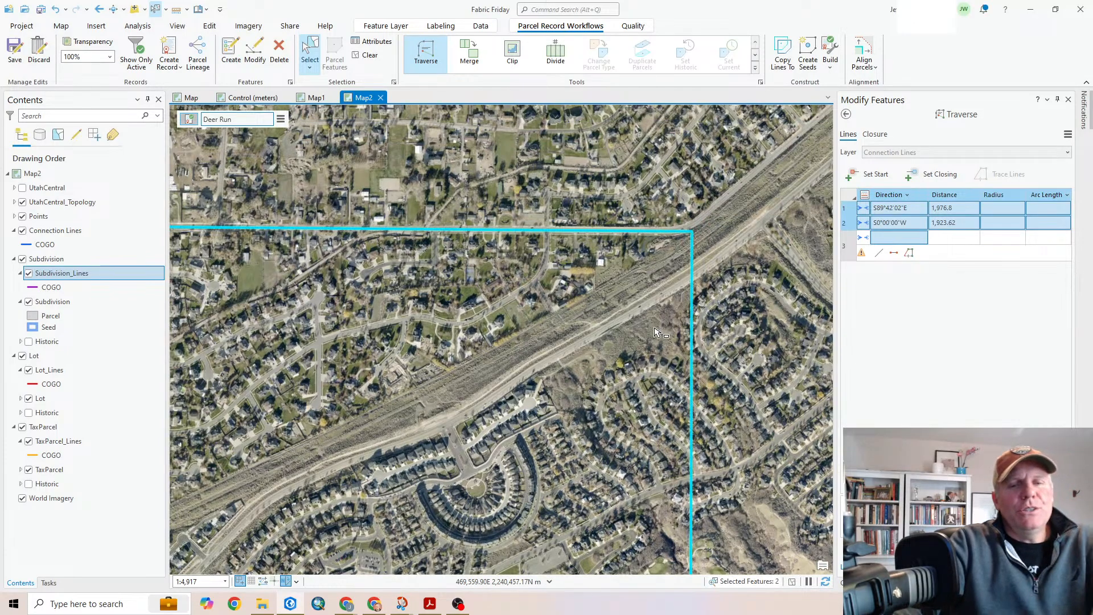
key("Escape")
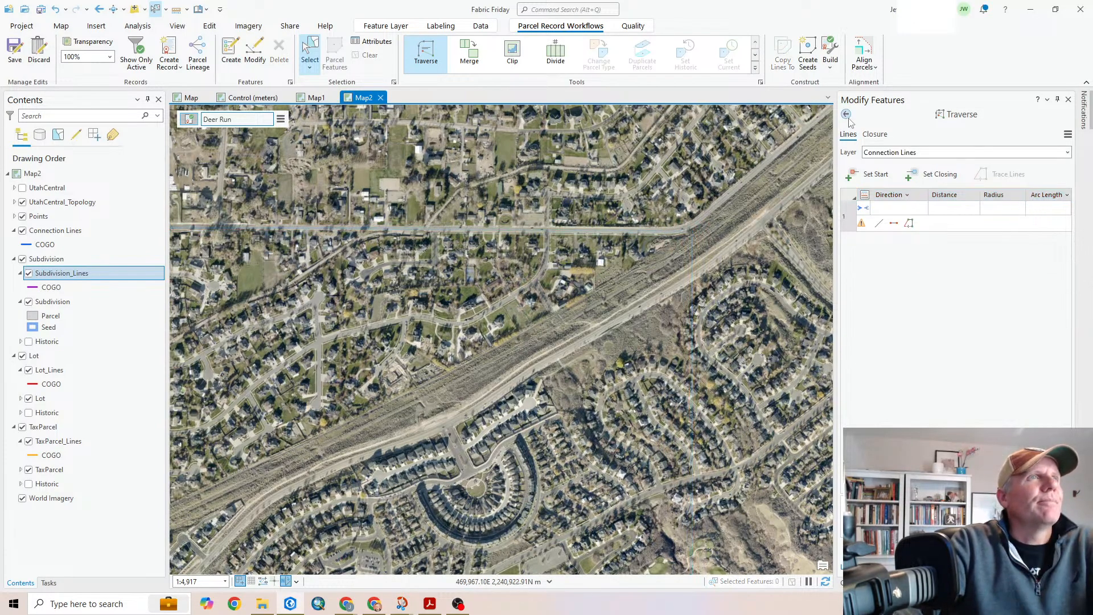
left_click(847, 115)
Turn off the ground-to-grid corrections for the map
scroll(584, 359, "down", 3)
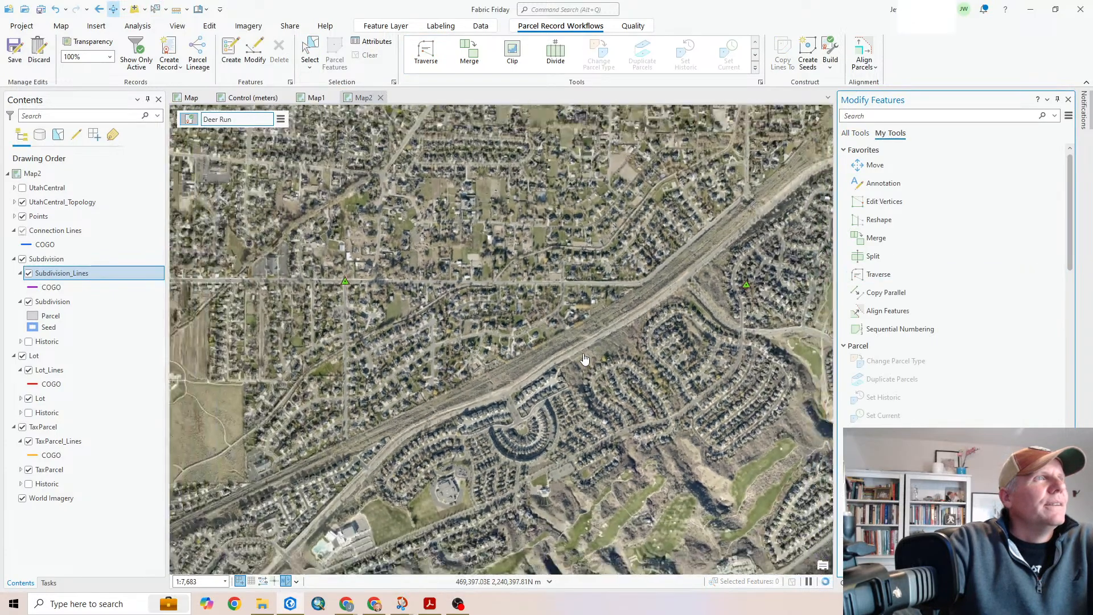
scroll(585, 359, "down", 3)
left_click(290, 582)
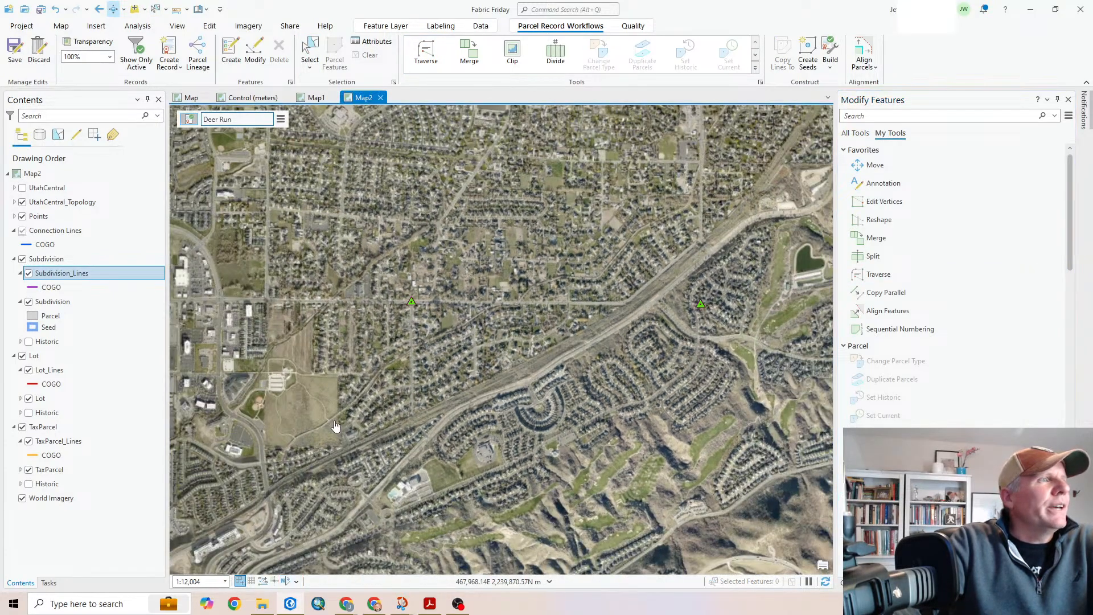
Measure the planar distance from the western fixed point to the eastern fixed point
left_click(176, 9)
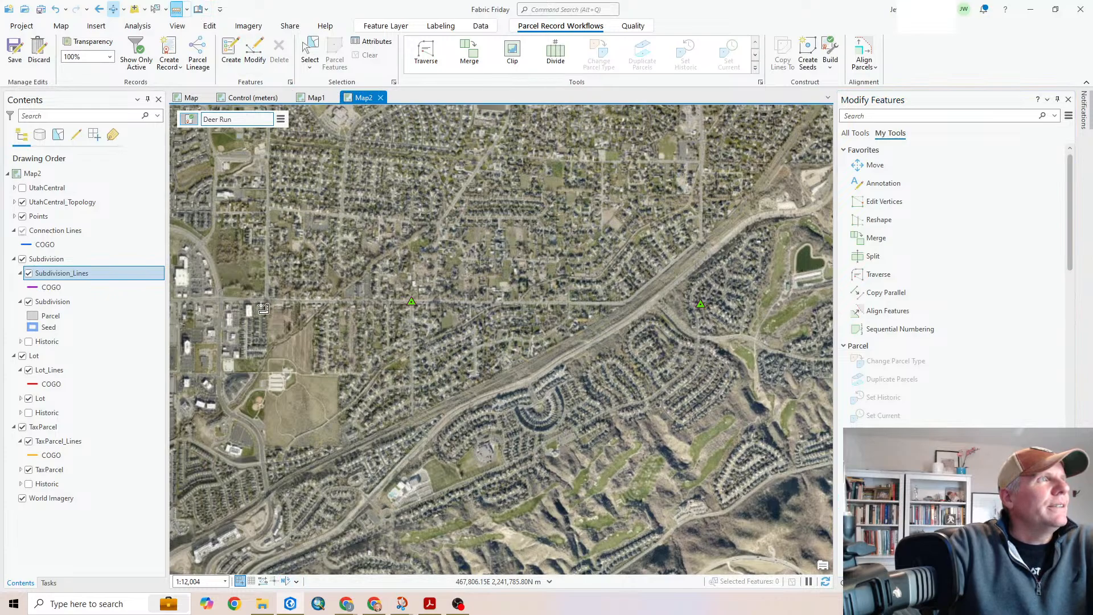
left_click(411, 301)
left_click(701, 304)
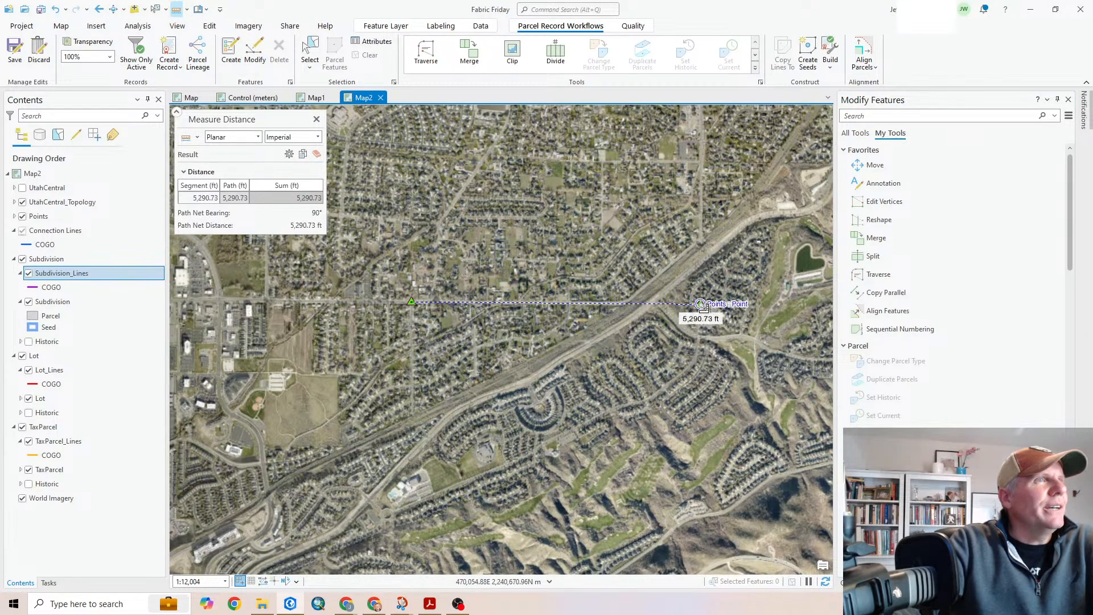
left_click(701, 304)
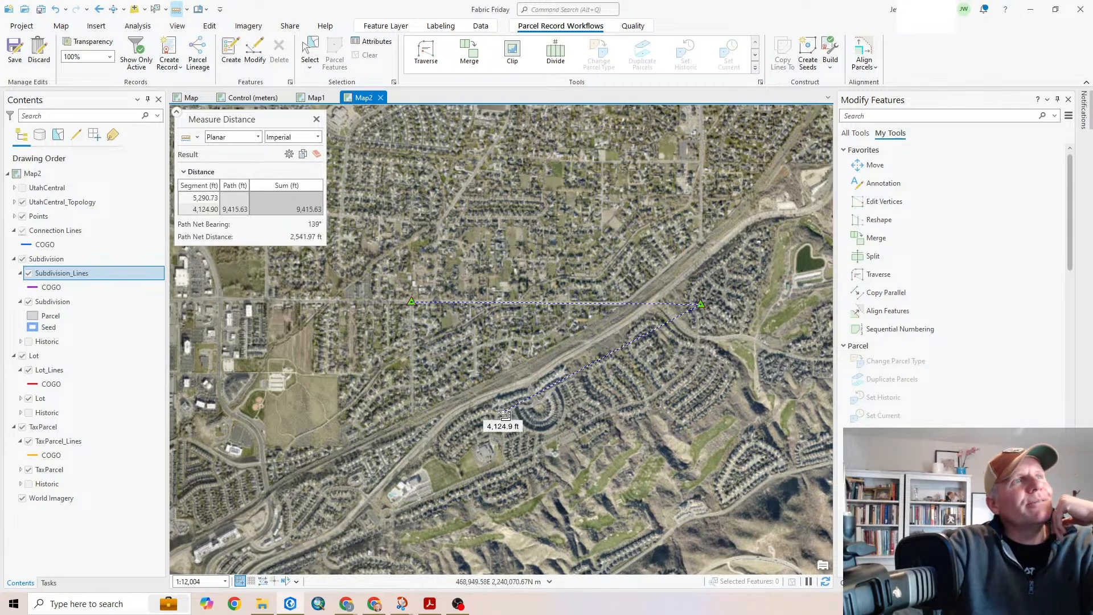
left_click(317, 119)
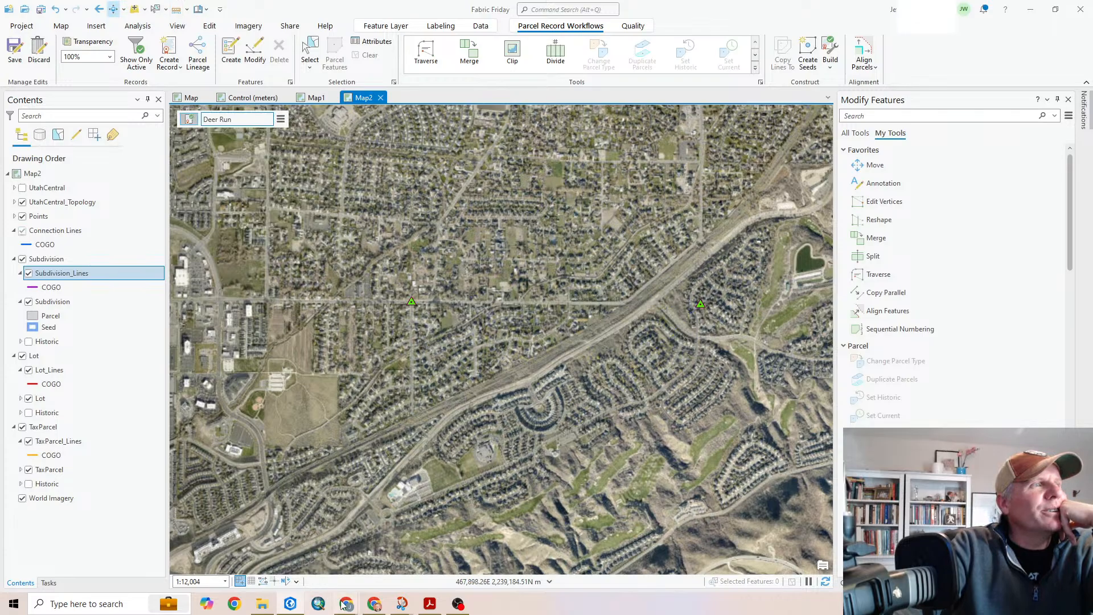
Start a traverse in the Connection Lines layer from the western intersection's fixed point
mouse_move(349, 606)
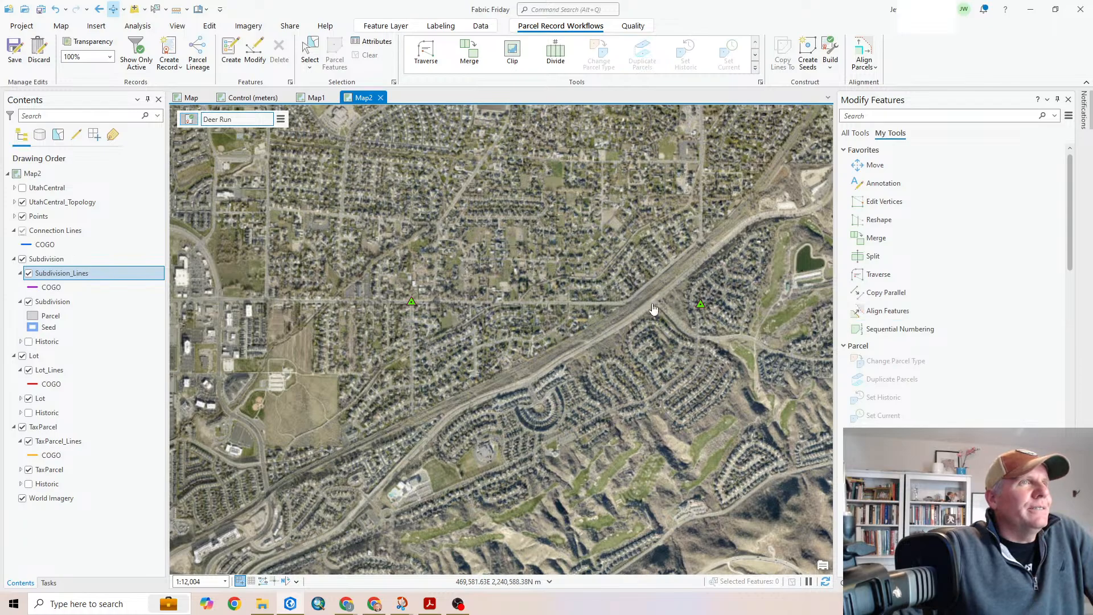
left_click(880, 276)
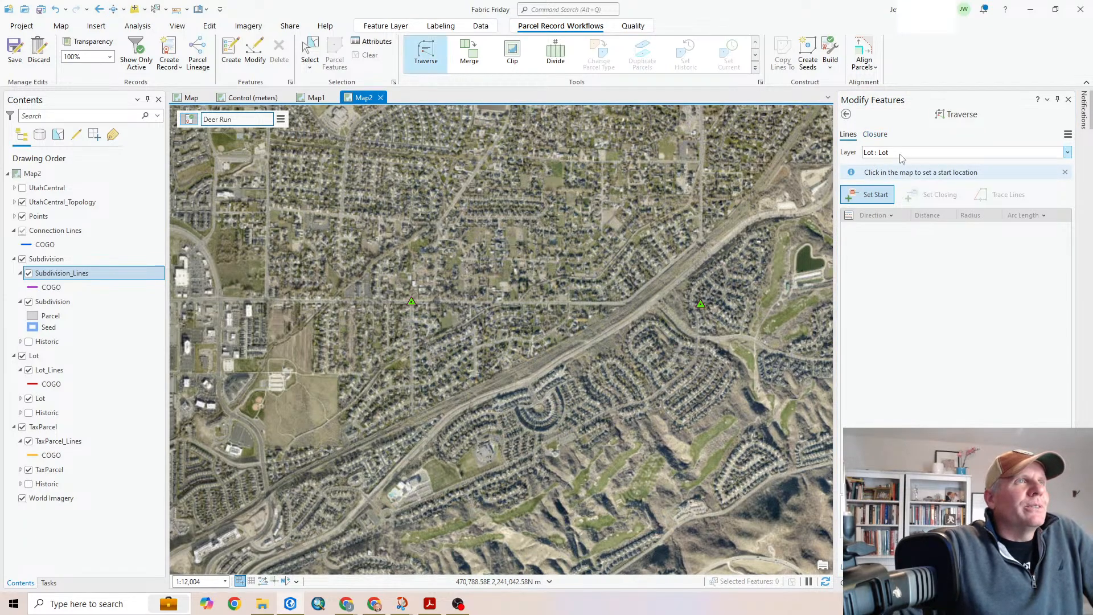
scroll(541, 280, "up", 1)
scroll(480, 291, "up", 2)
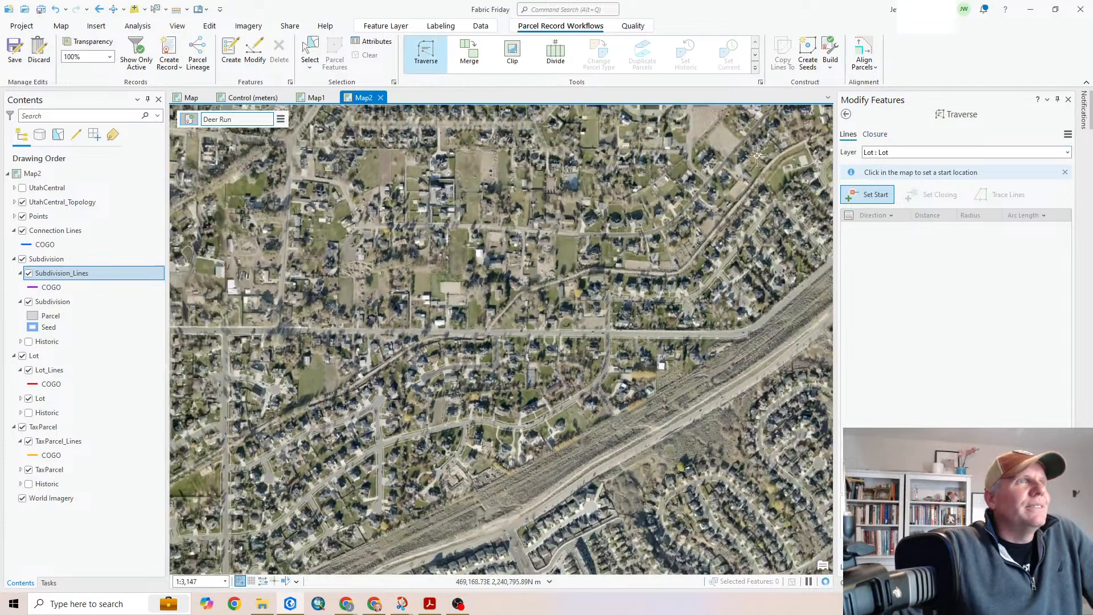
left_click(847, 115)
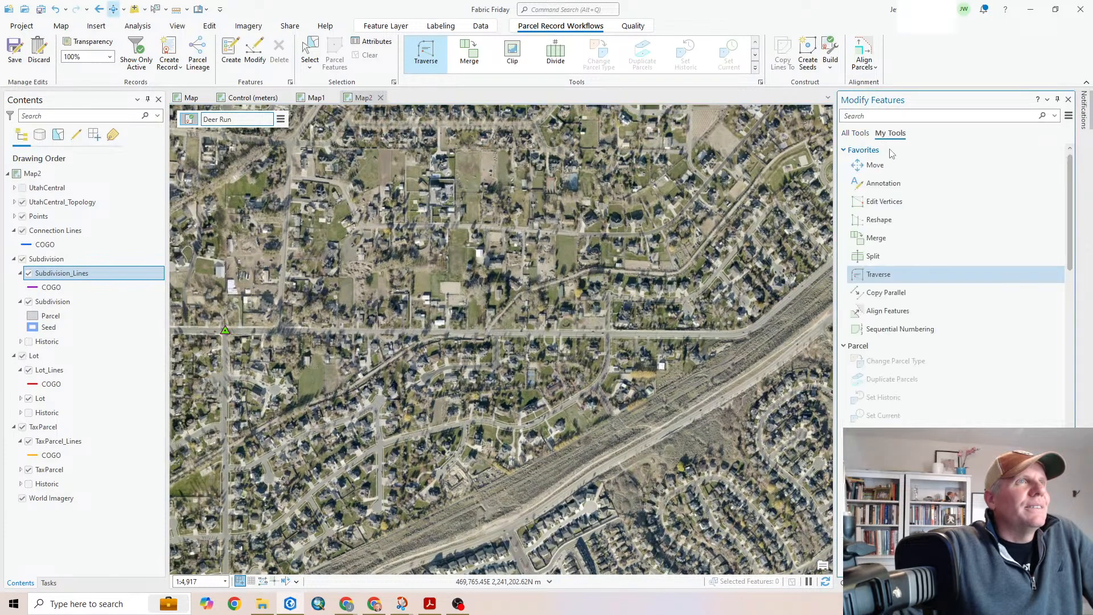
left_click(428, 57)
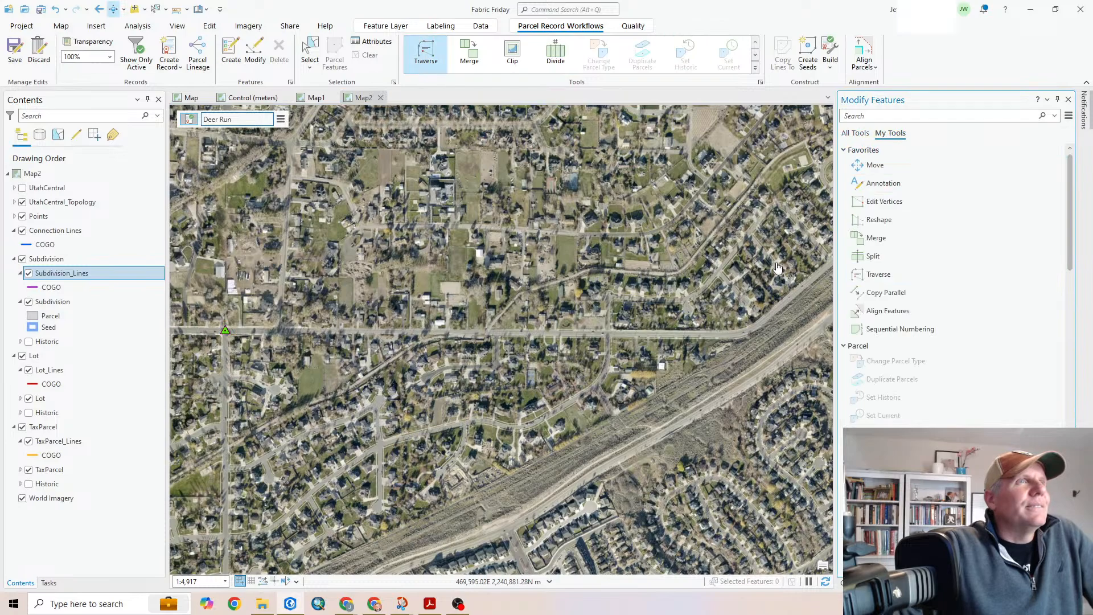
left_click(888, 153)
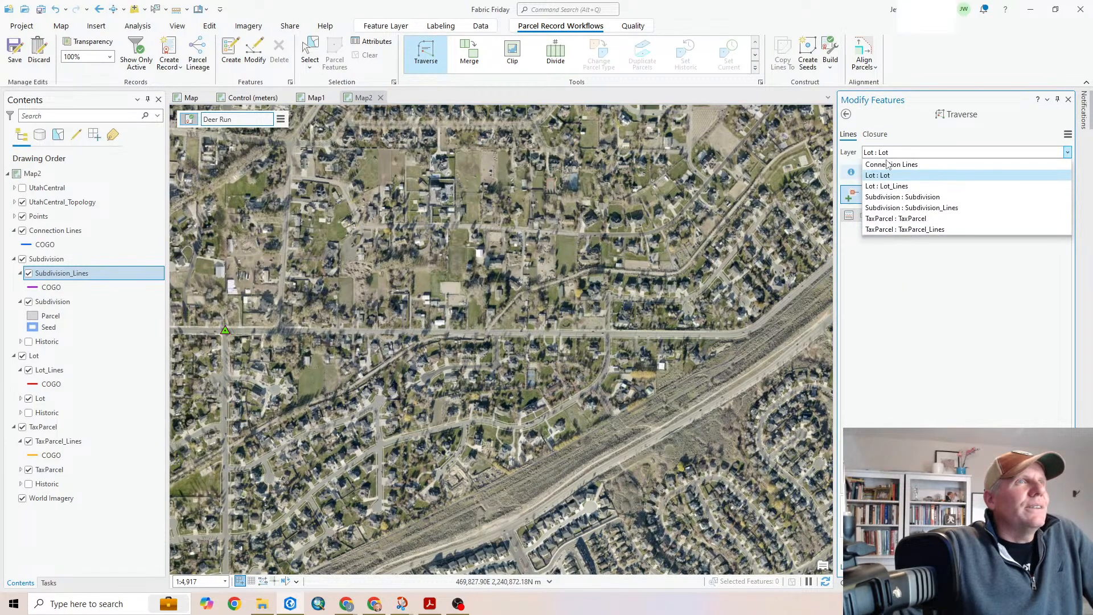
left_click(888, 164)
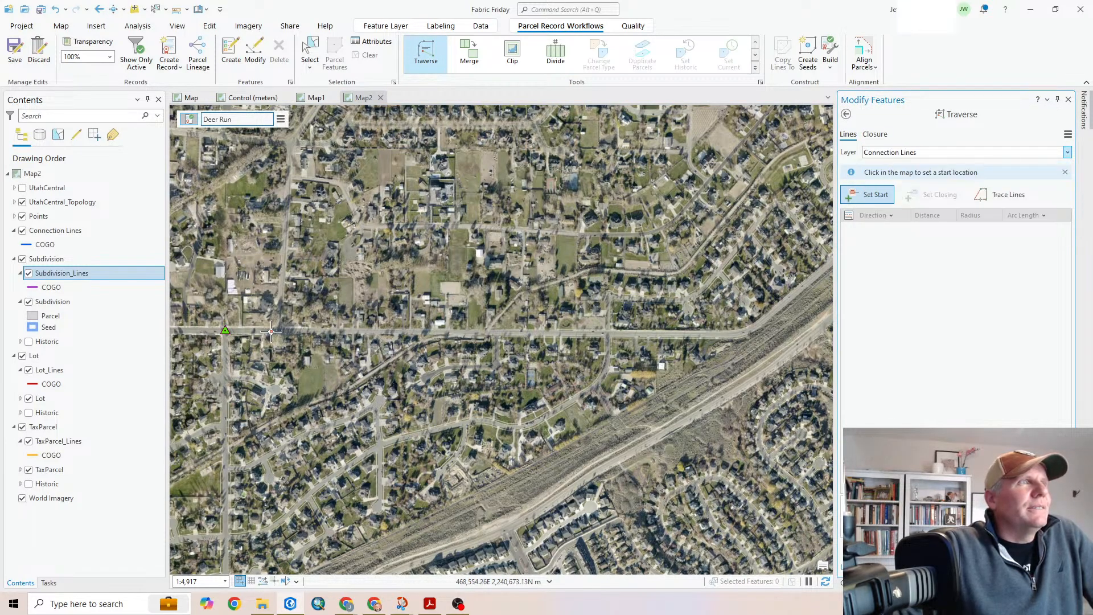
left_click(227, 330)
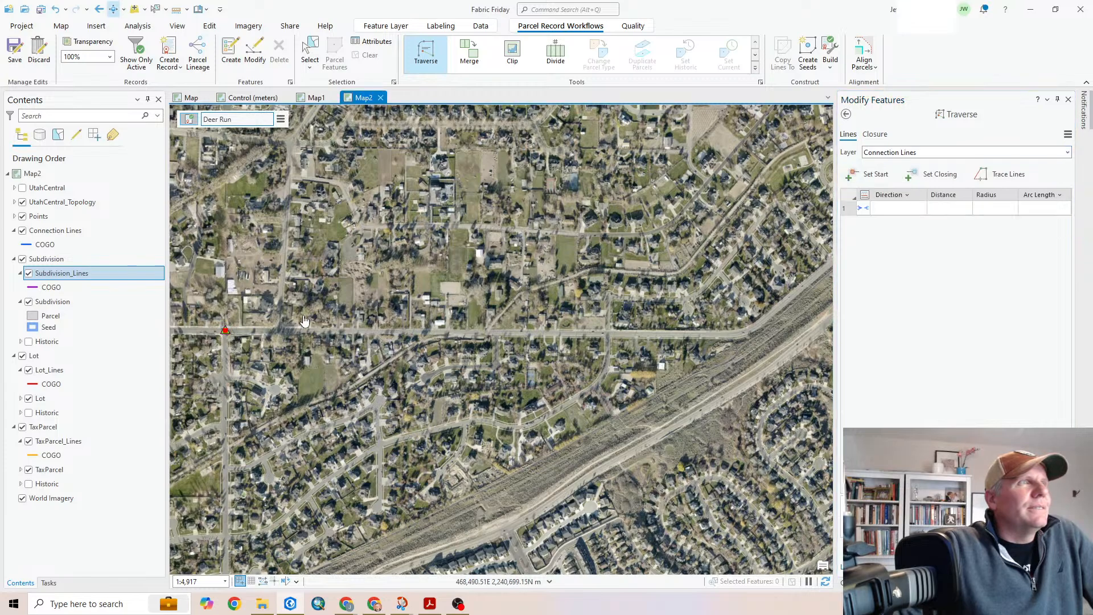
Enter the first connection course with direction S89°42'02"E and distance 1,976.8 ftUS
left_click(882, 208)
left_click(882, 208)
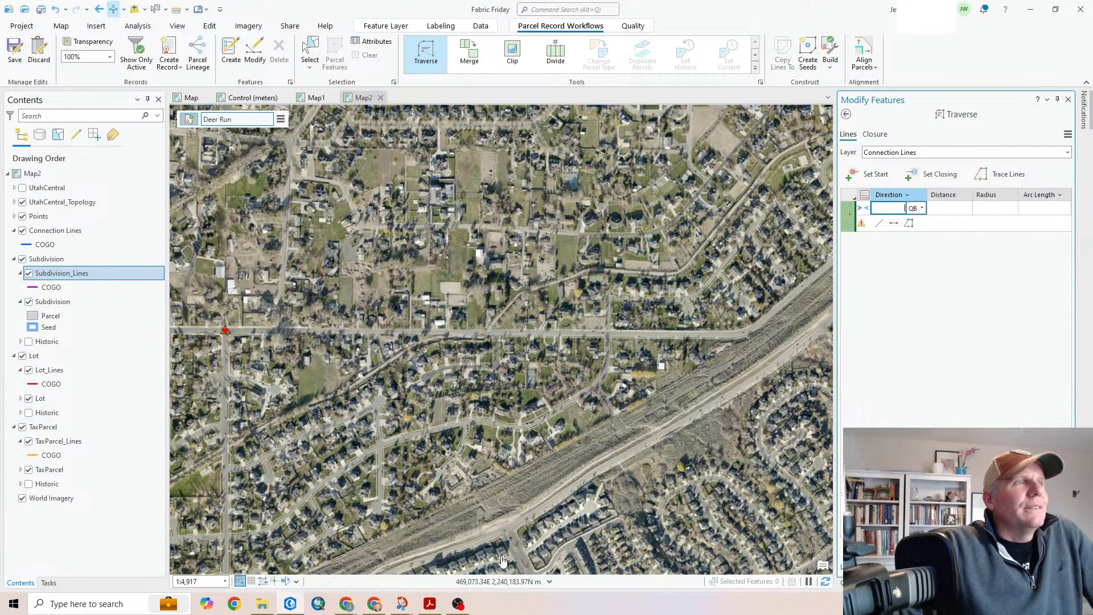
left_click(437, 603)
left_click(877, 208)
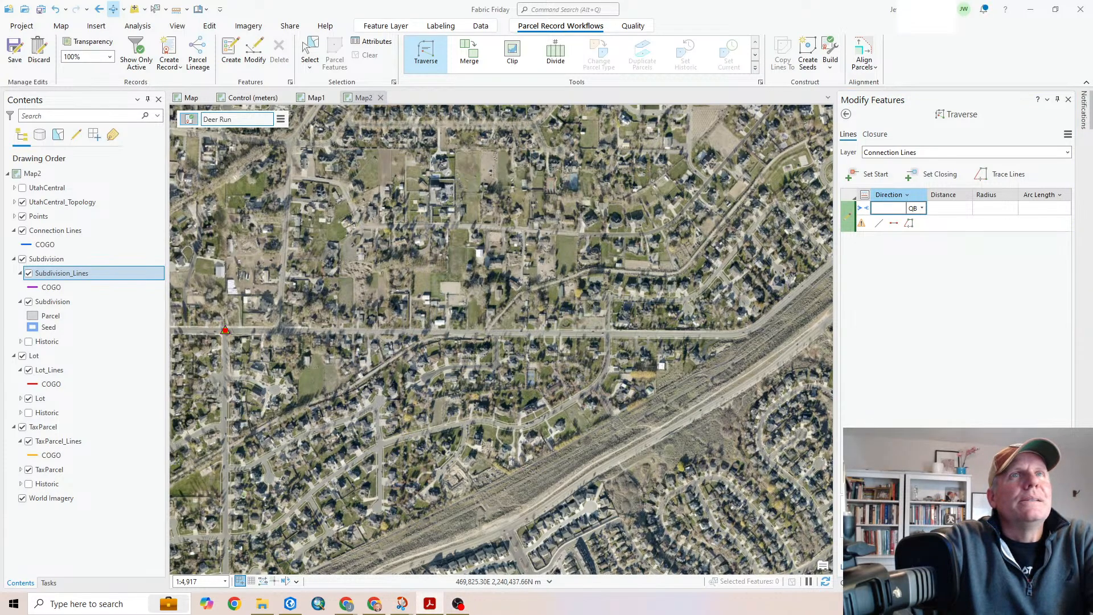
left_click(900, 209)
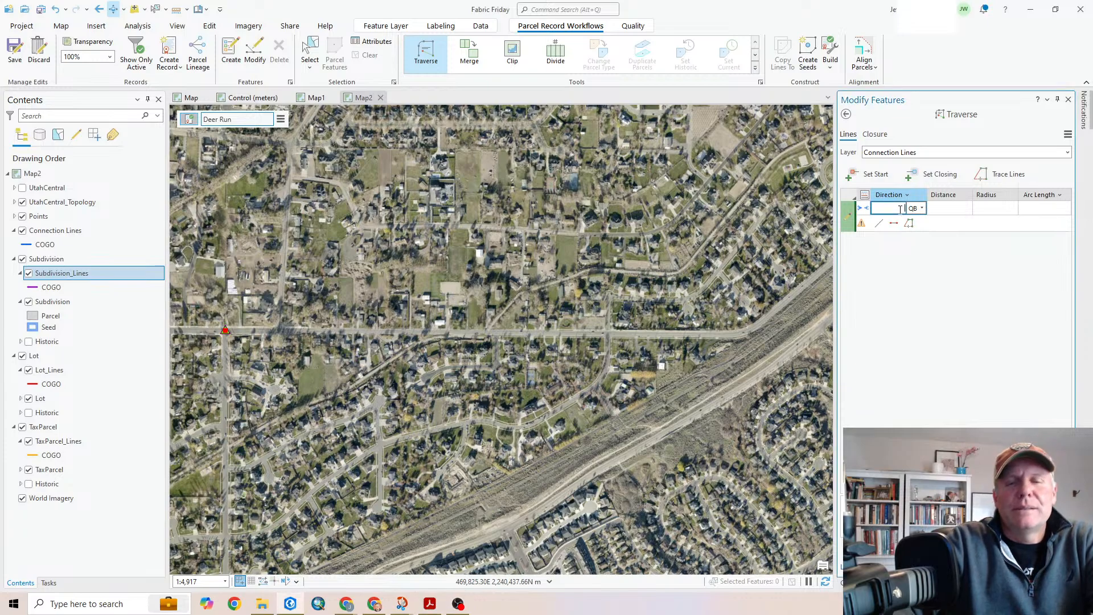
type("89")
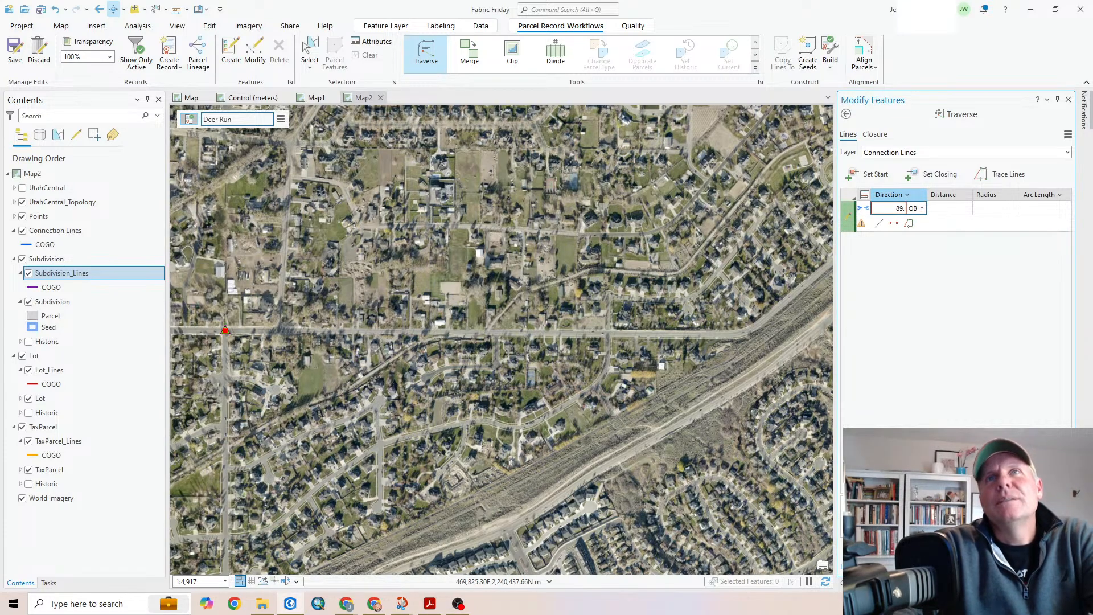
type(".4202-2")
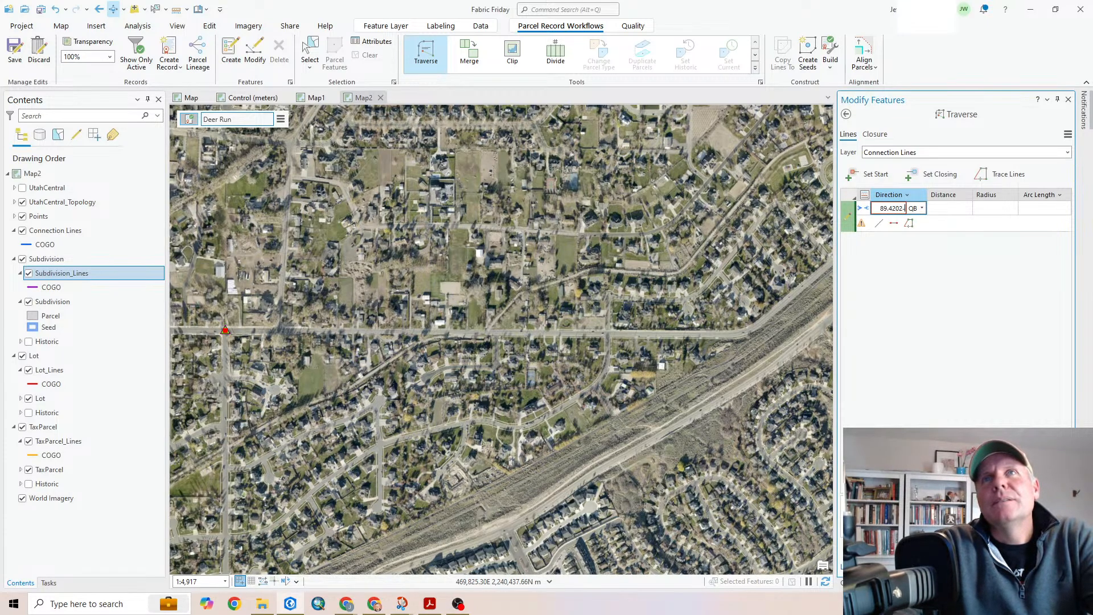
key("Tab")
type("1,976.8")
key("Return")
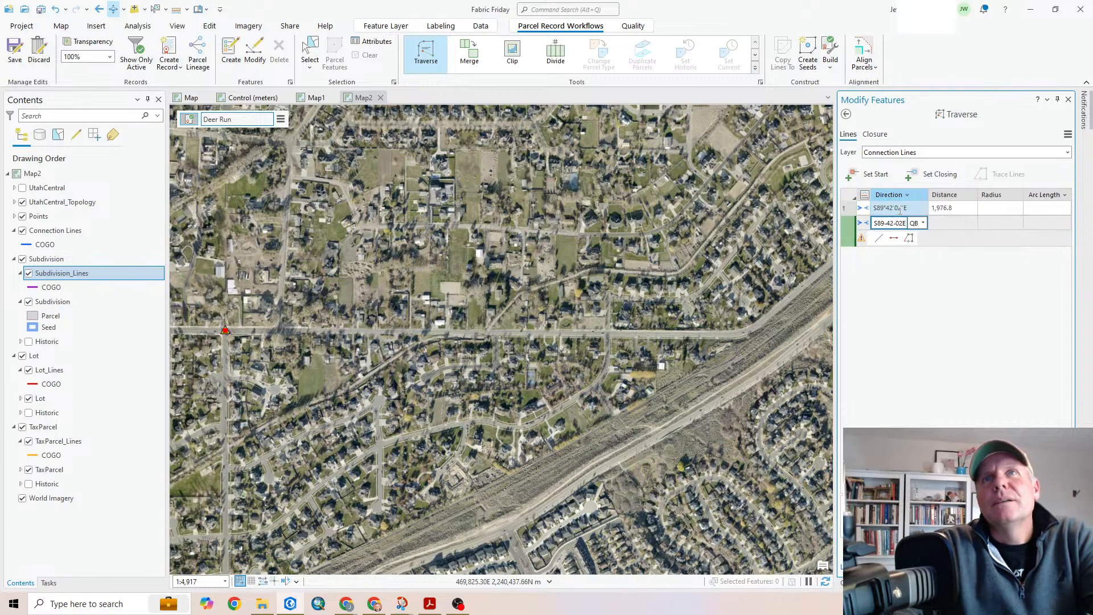
Add the second connection course heading due south, with quadrant bearing S0°00'00"W and distance 1,923.62 ftUS
type("0-2")
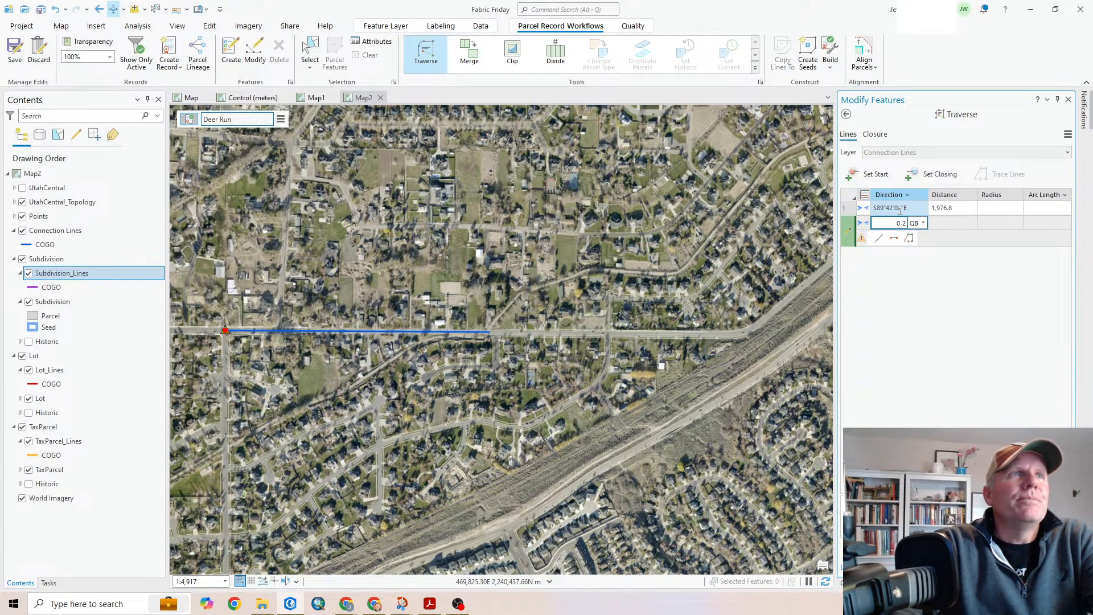
key("Tab")
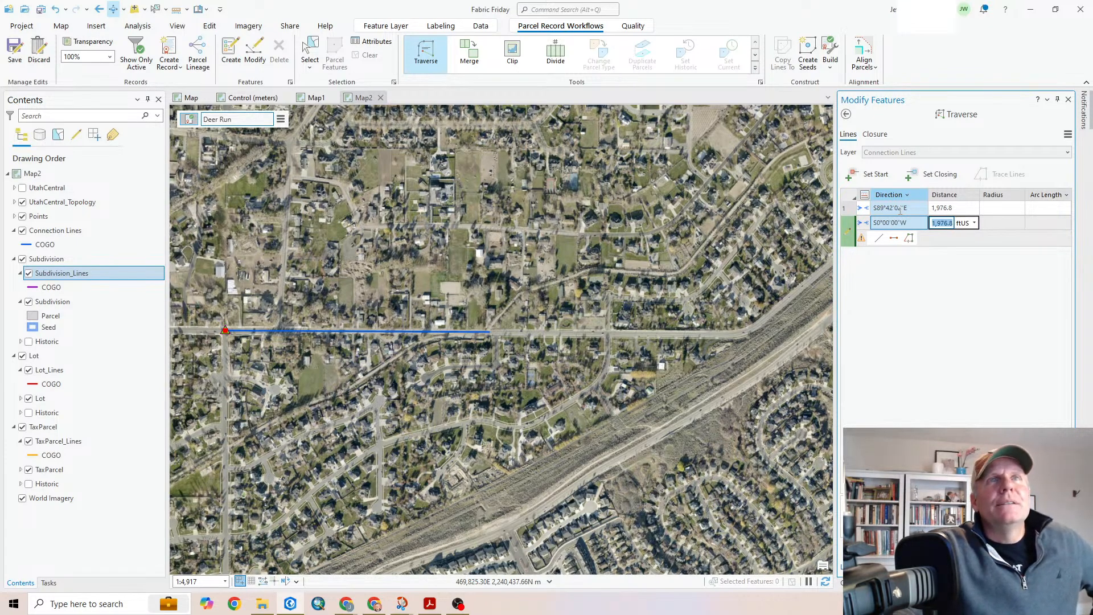
type("1,923.62")
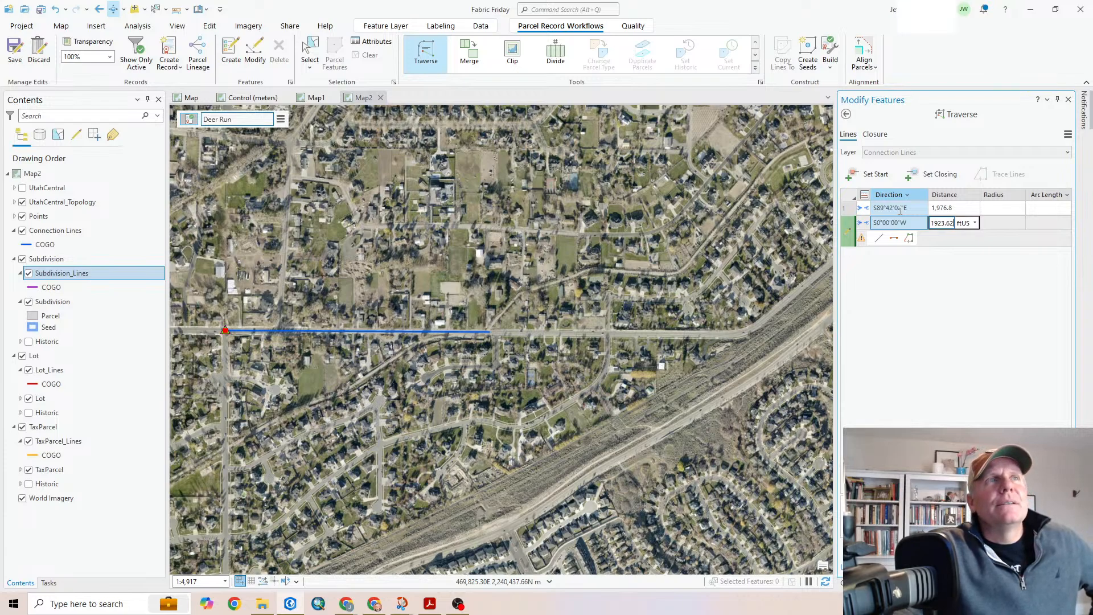
key("Return")
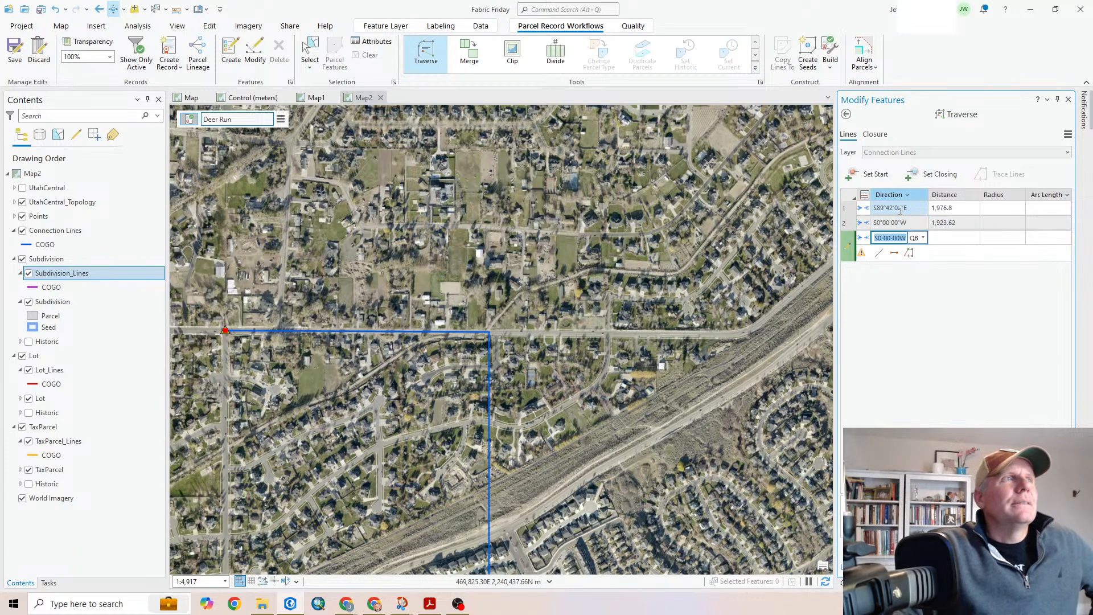
Start a new sequence of courses at the connection line's southern end, using the Subdivision_Lines layer
left_click_drag(591, 555, 567, 231)
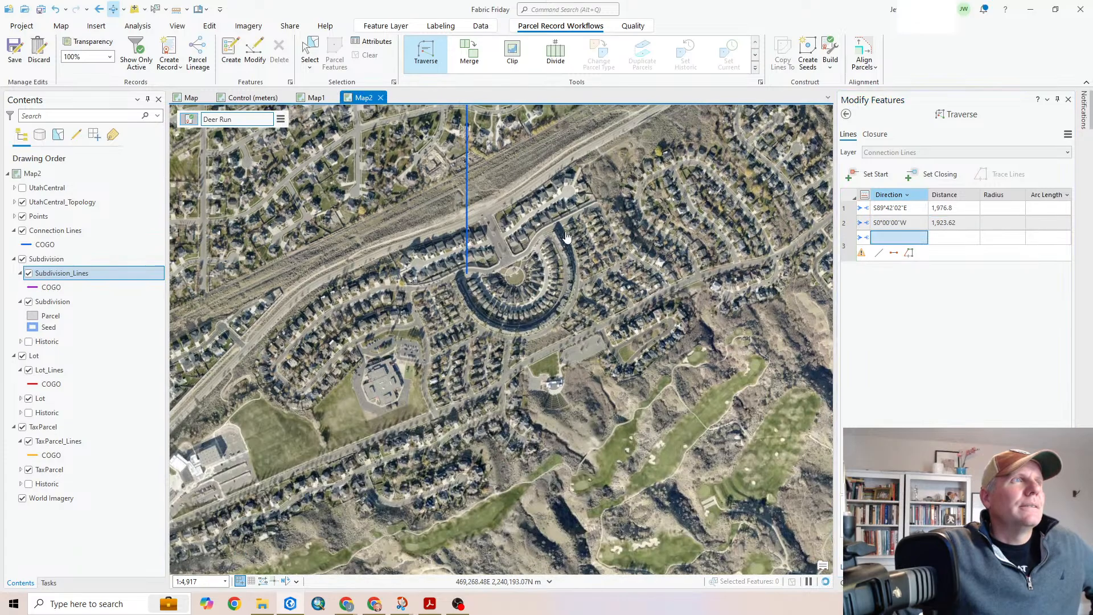
scroll(496, 283, "up", 3)
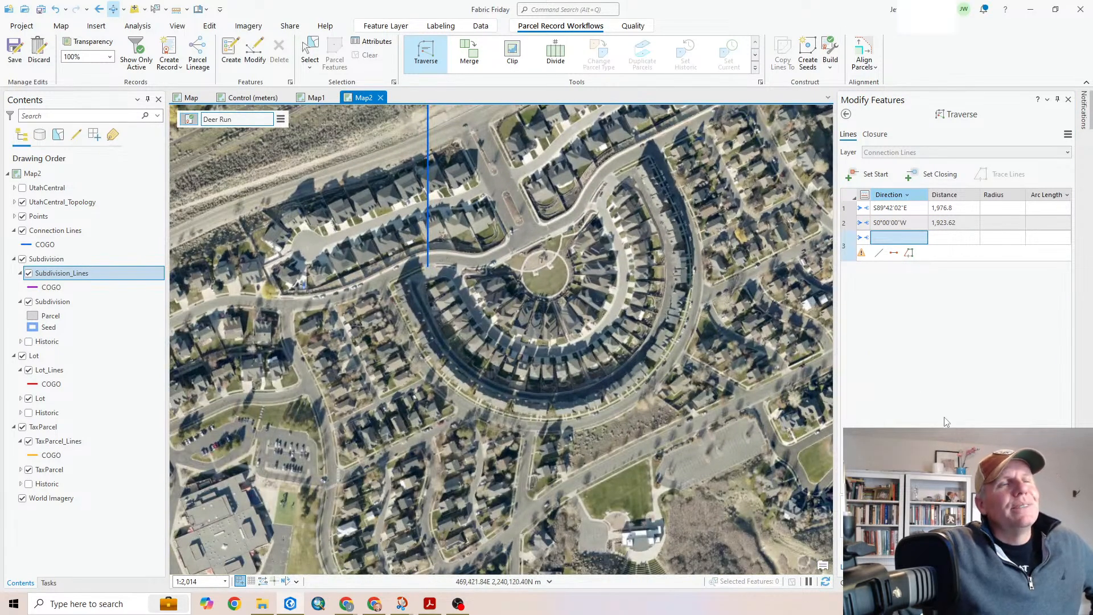
left_click(997, 550)
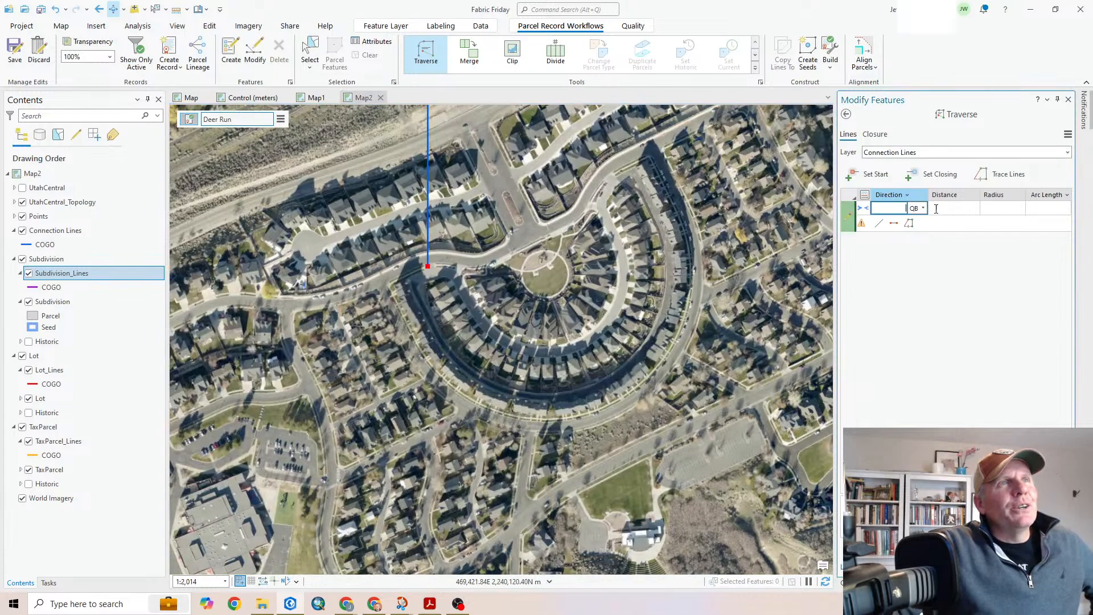
left_click(942, 155)
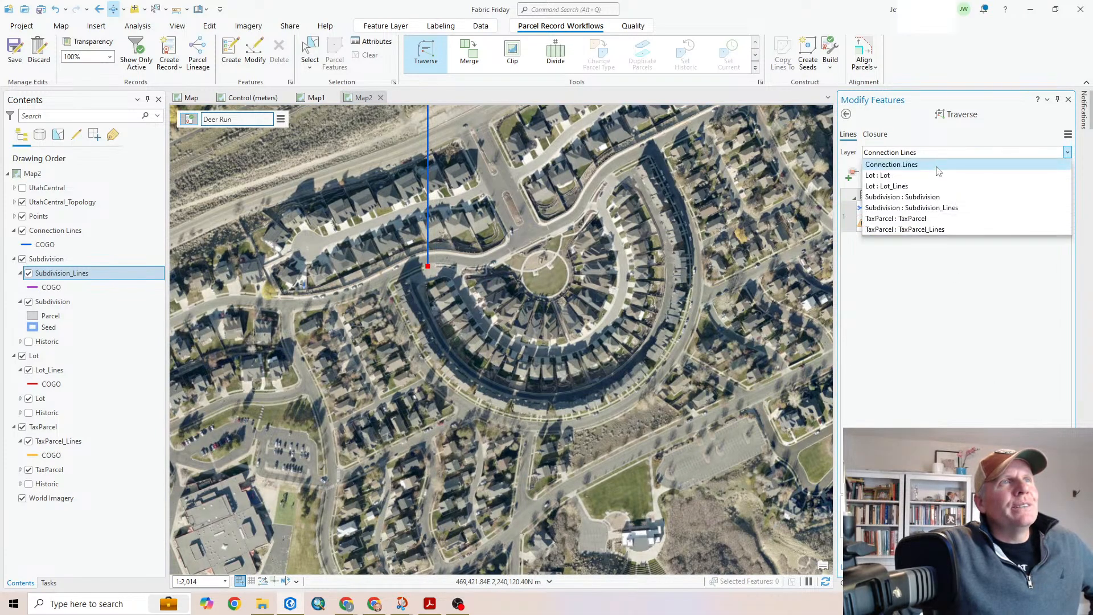
left_click(938, 209)
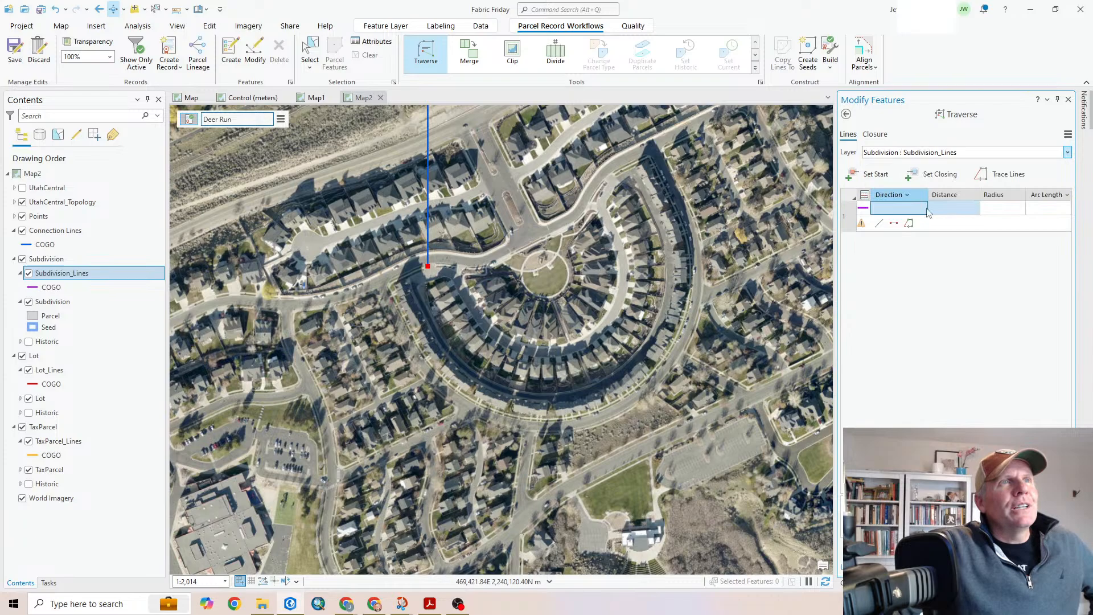
Give the first boundary curve a radial direction of S15°44'50"E and a radius of 175 ftUS
left_click(887, 208)
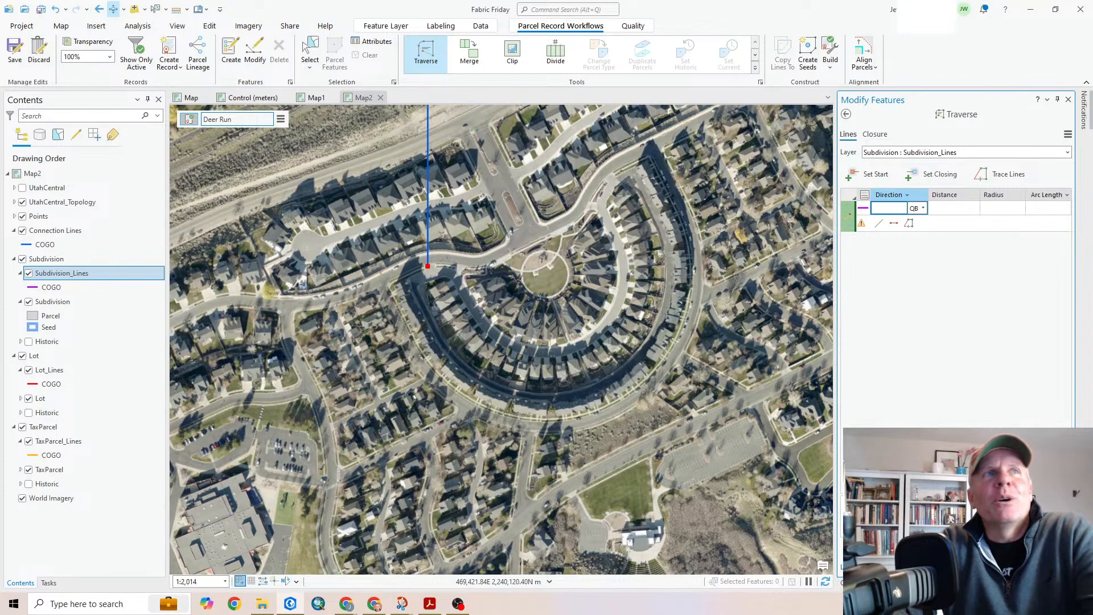
left_click(907, 195)
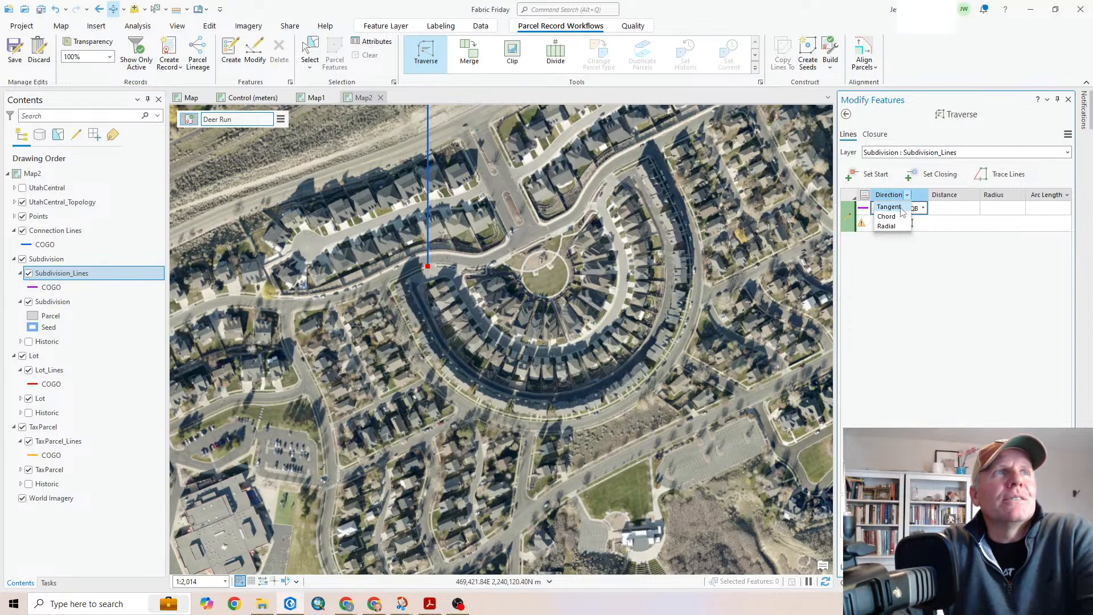
left_click(900, 208)
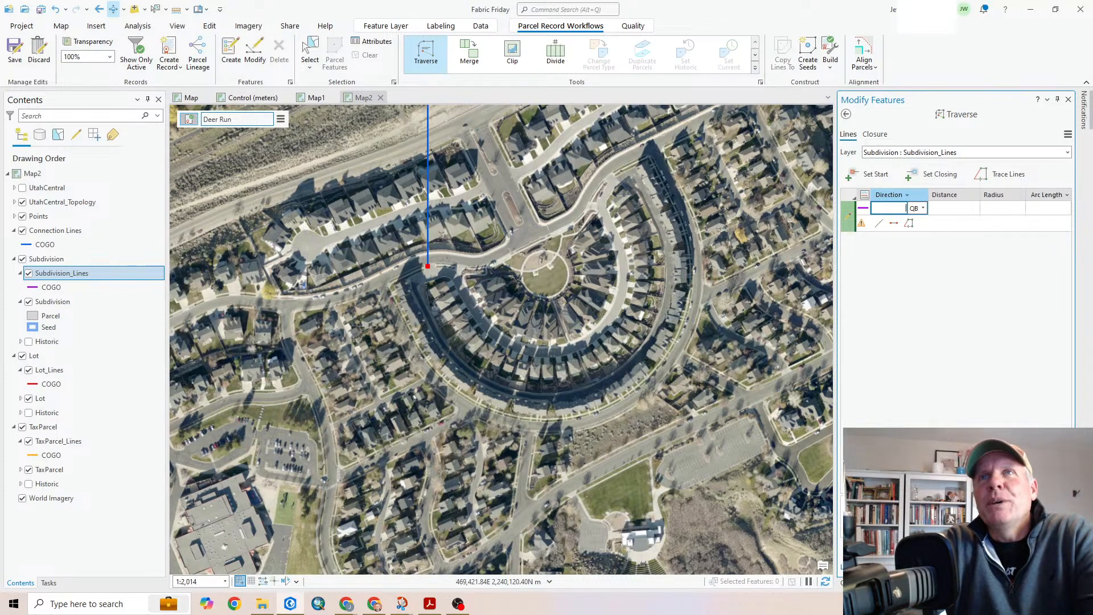
type("15.4450-2")
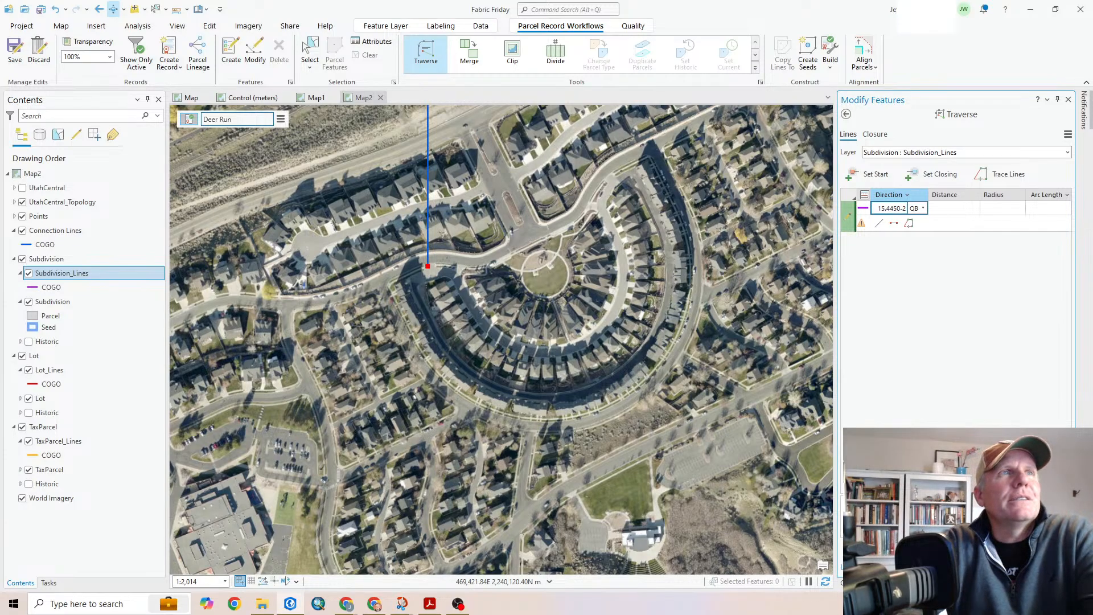
key("Tab")
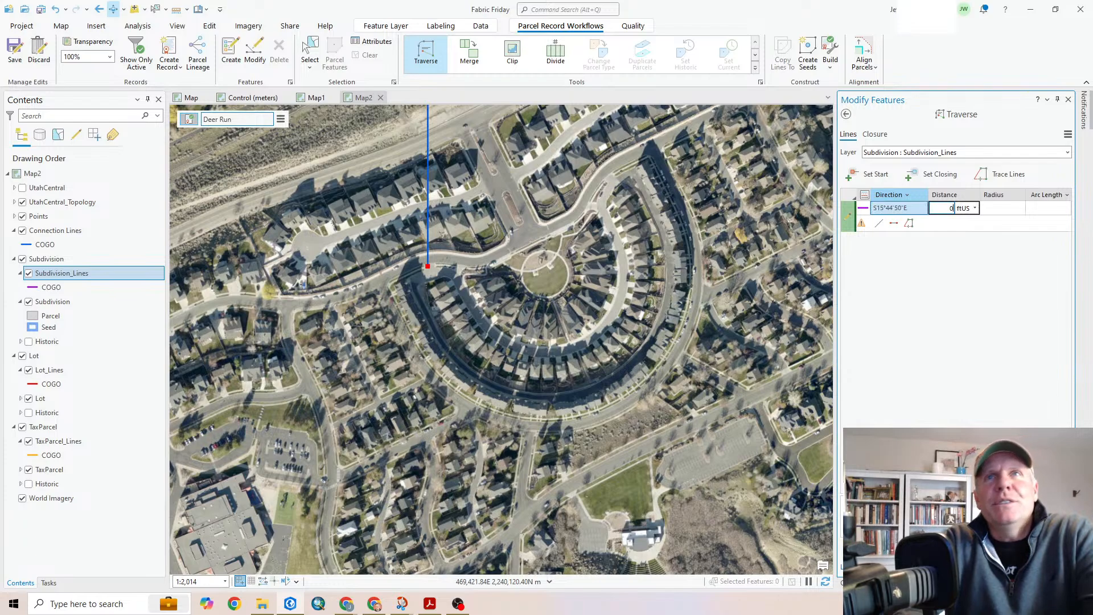
type("0")
key("Tab")
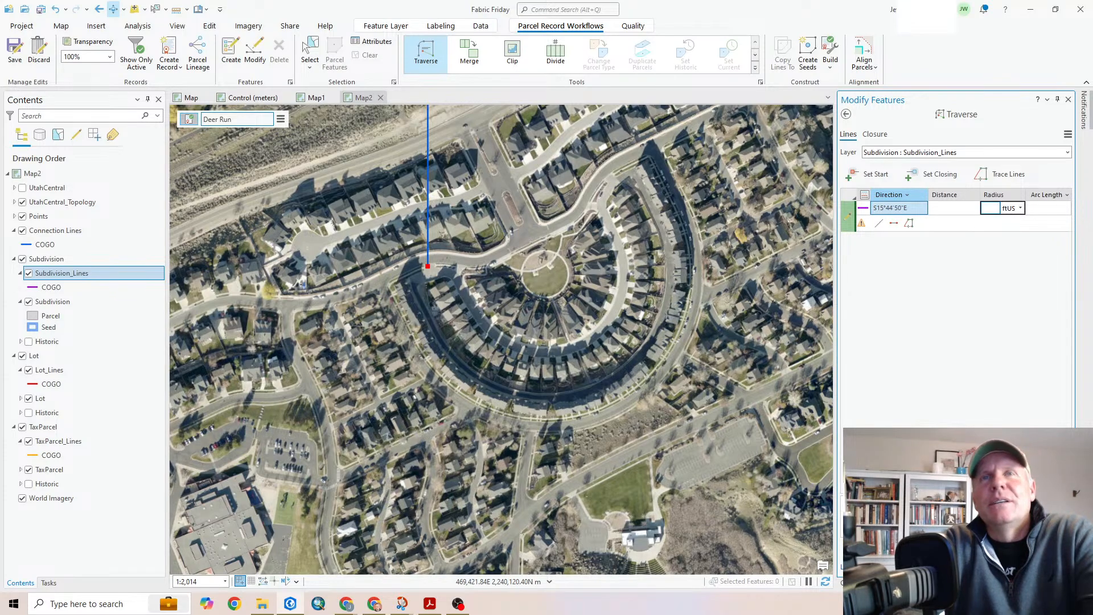
key("Tab")
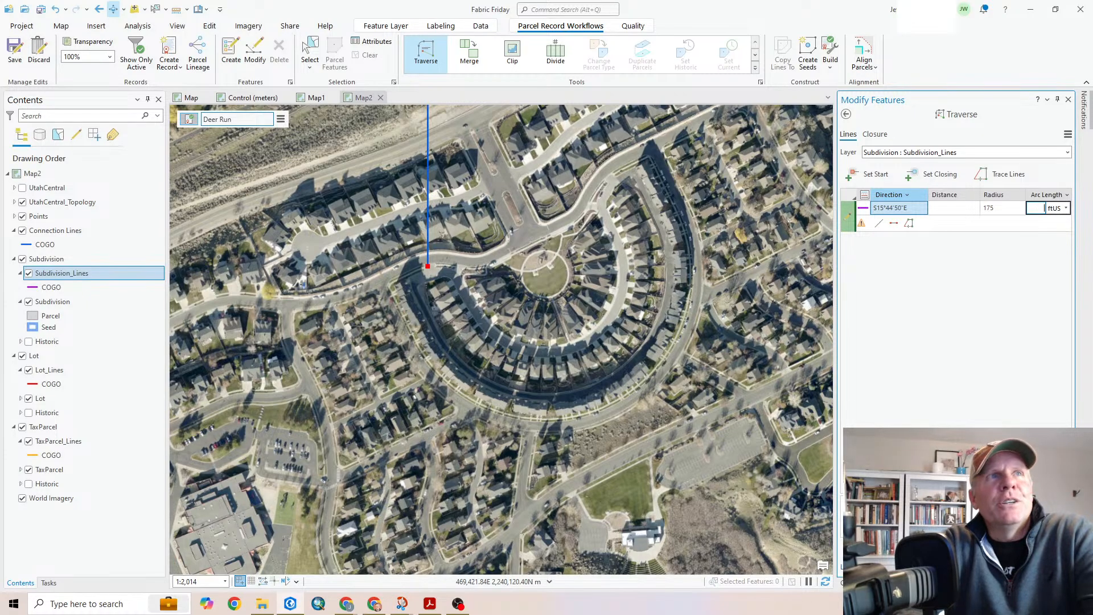
Switch the curve parameter to Delta Angle and complete the first boundary curve with a delta of 24°01'10"
left_click(1066, 195)
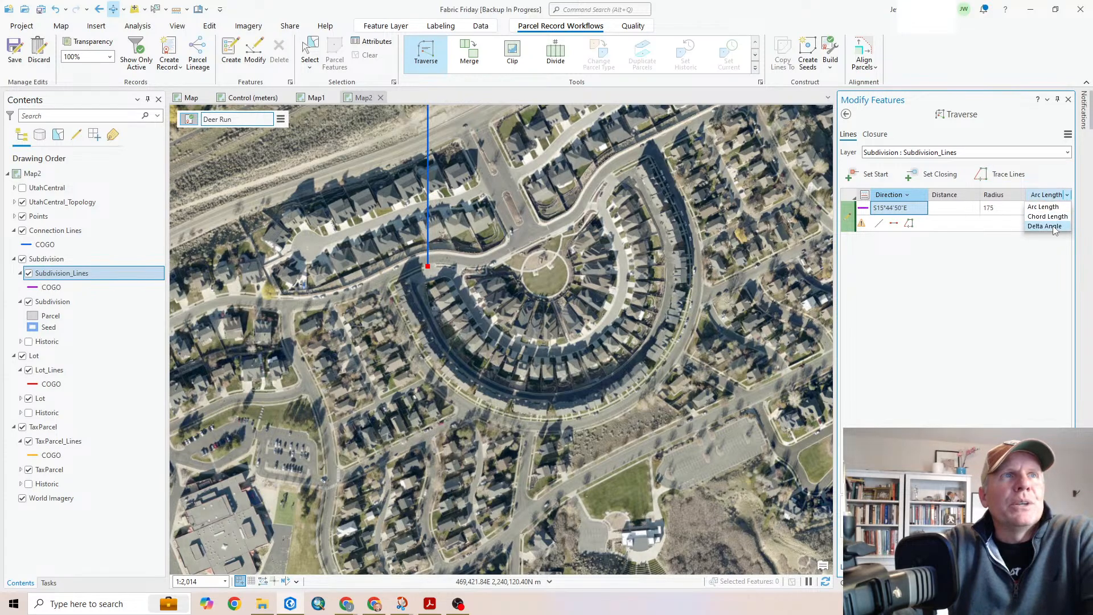
left_click(1054, 226)
left_click(1040, 208)
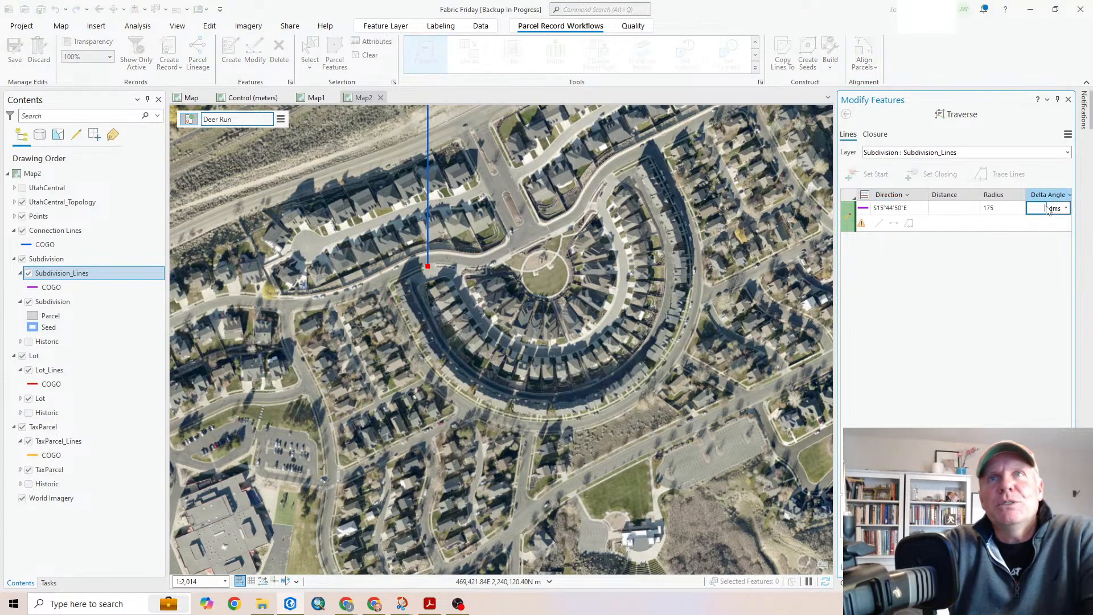
type("4.010")
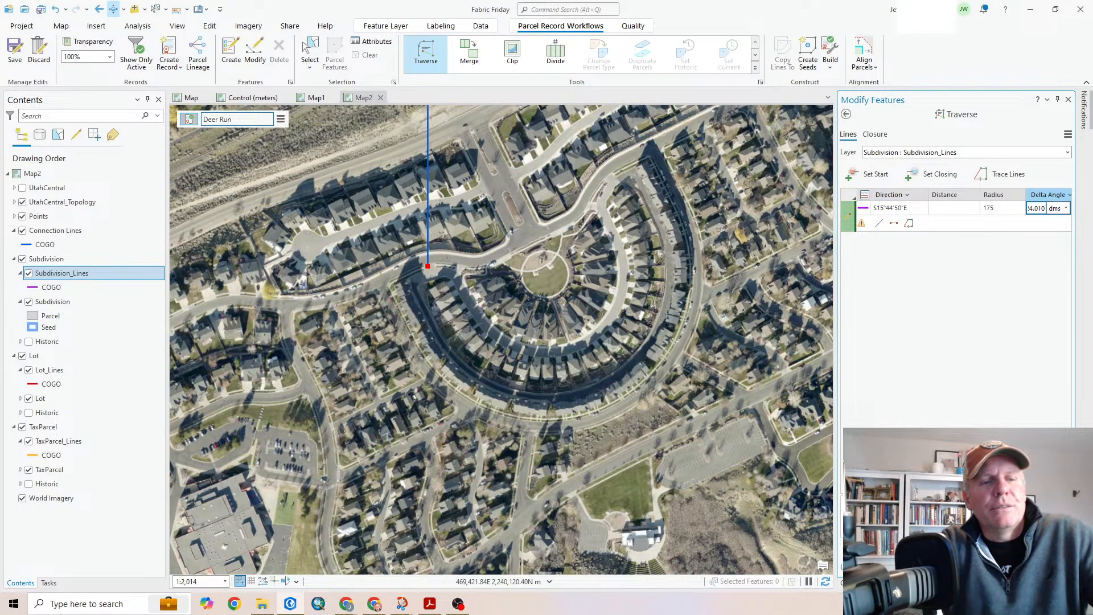
key("BackSpace")
type("10")
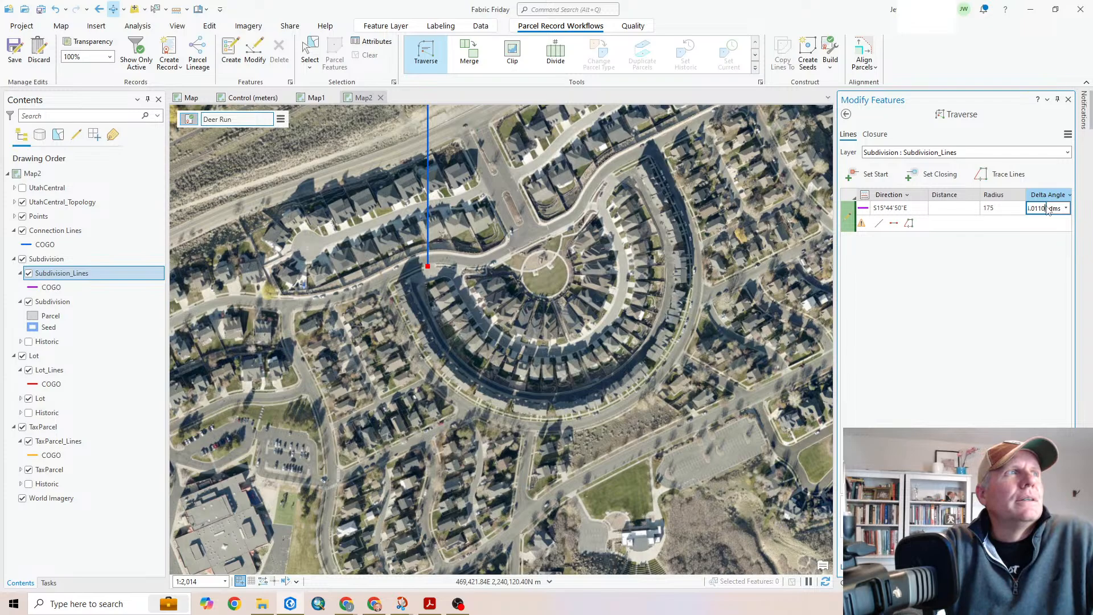
key("Return")
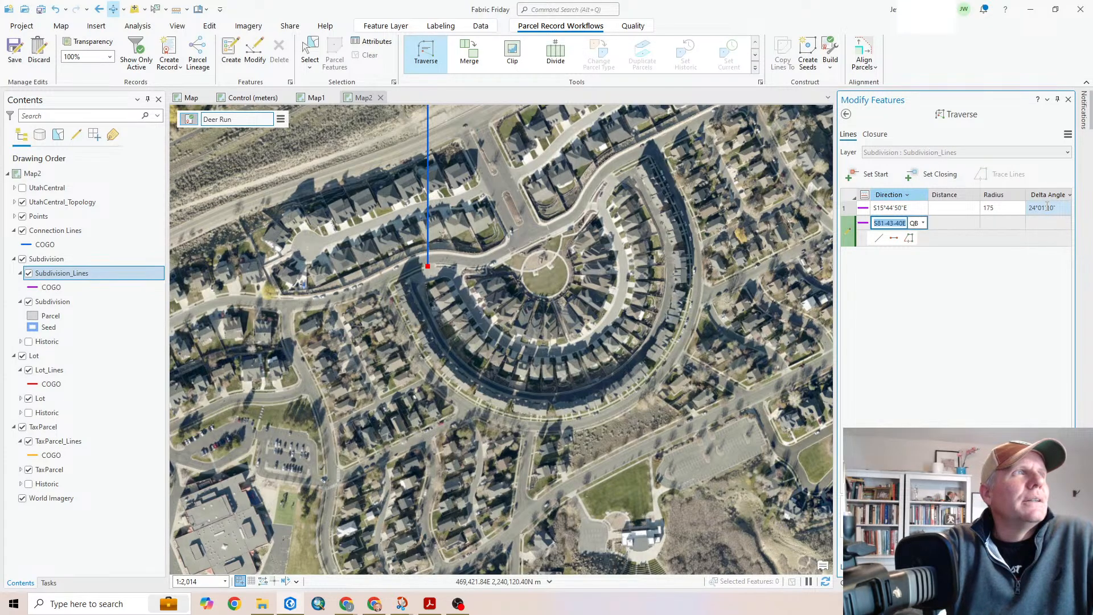
Examine the first boundary curve and the connection line's southern end against the subdivision imagery
scroll(380, 271, "up", 3)
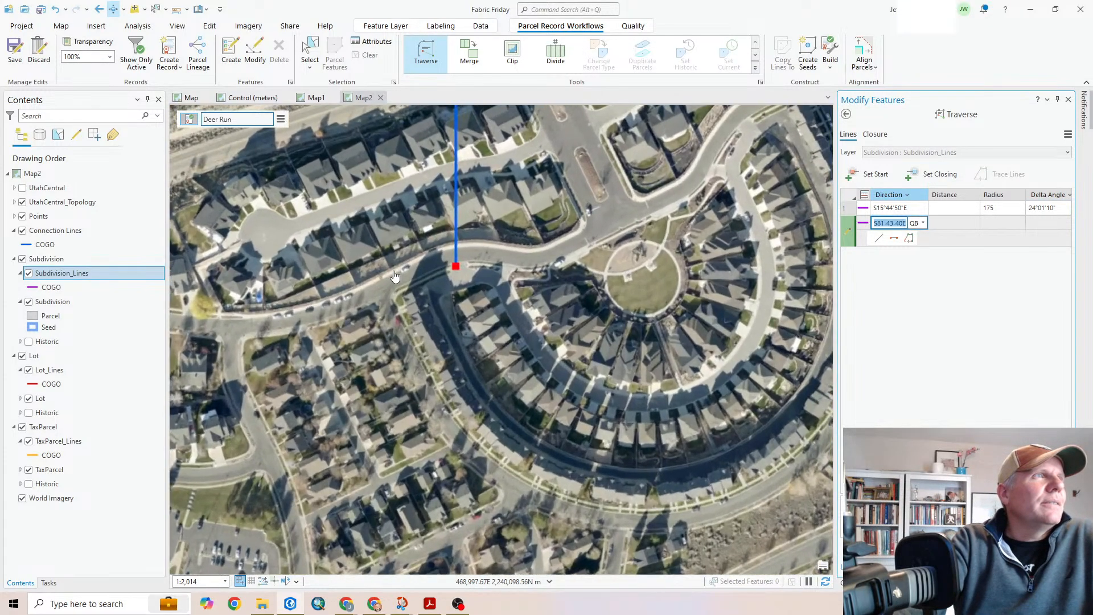
scroll(458, 277, "up", 3)
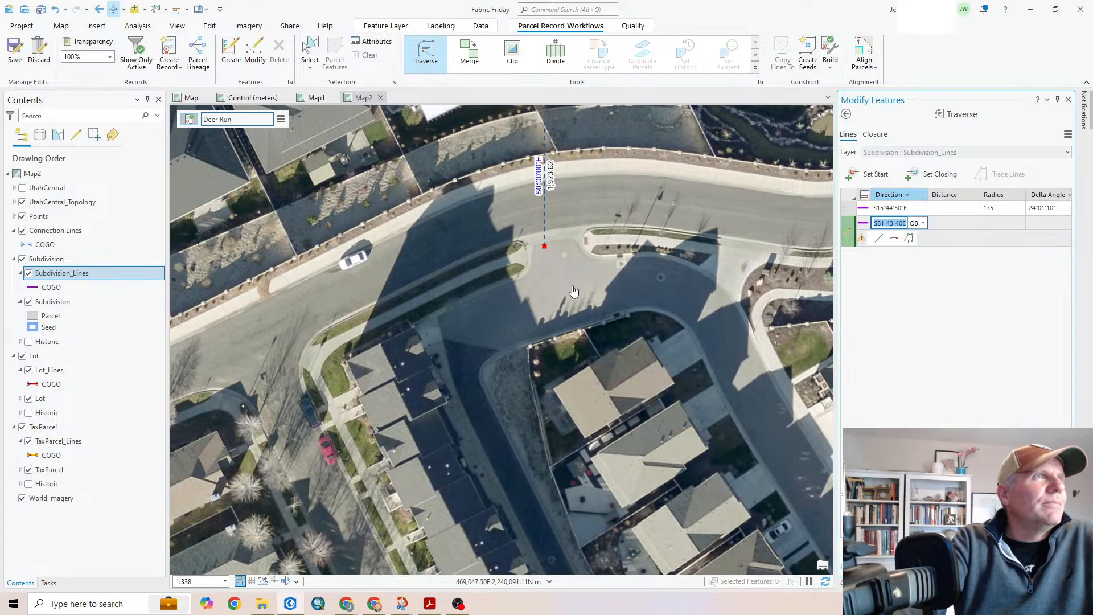
scroll(573, 290, "down", 4)
scroll(573, 290, "down", 2)
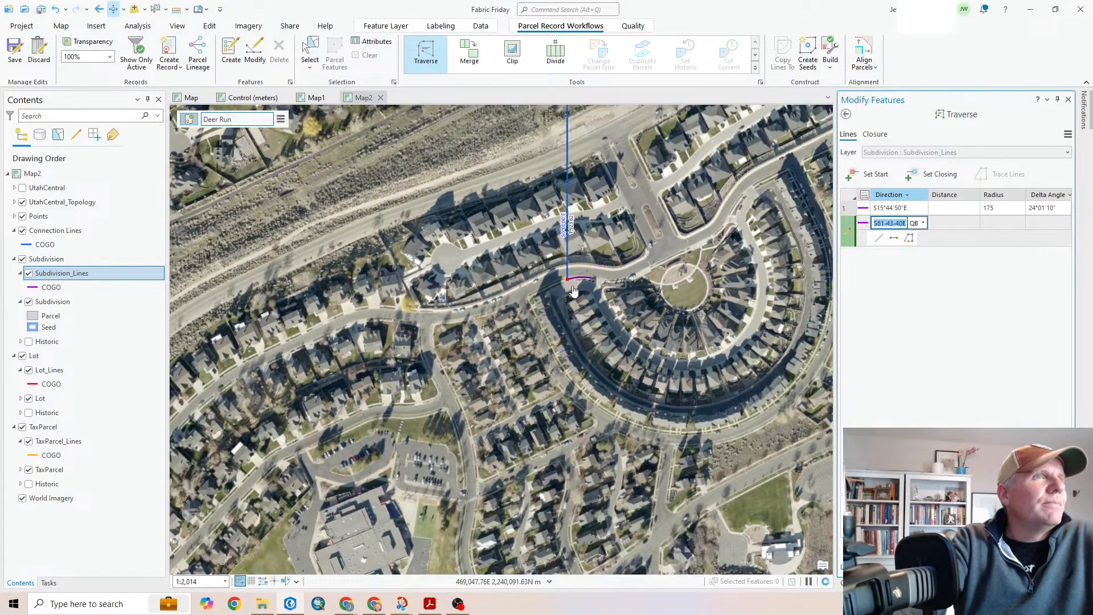
left_click_drag(575, 292, 523, 302)
scroll(523, 302, "up", 3)
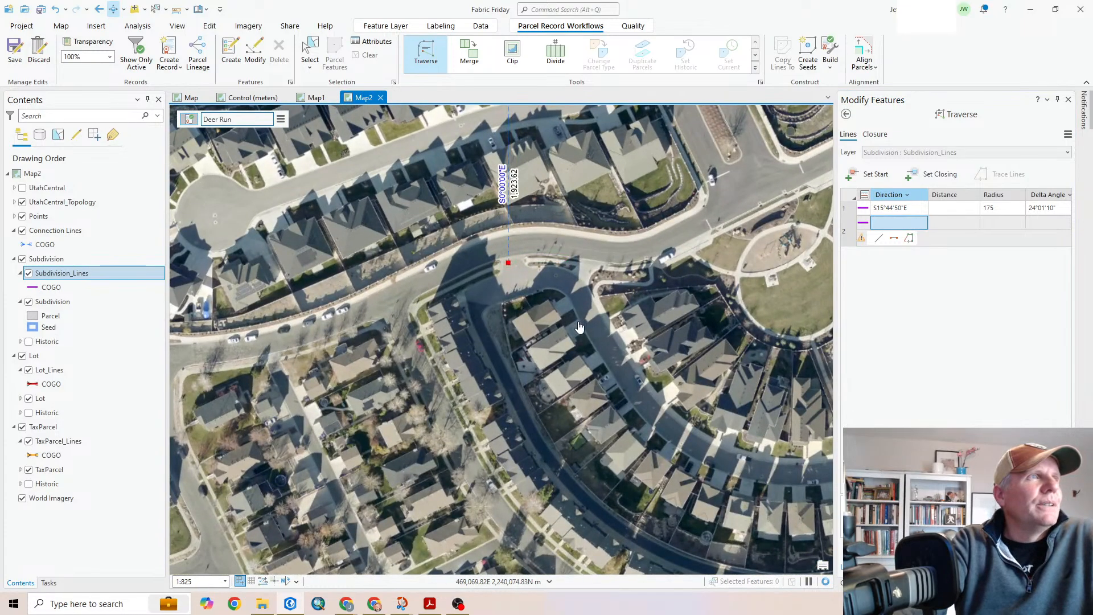
scroll(578, 319, "down", 2)
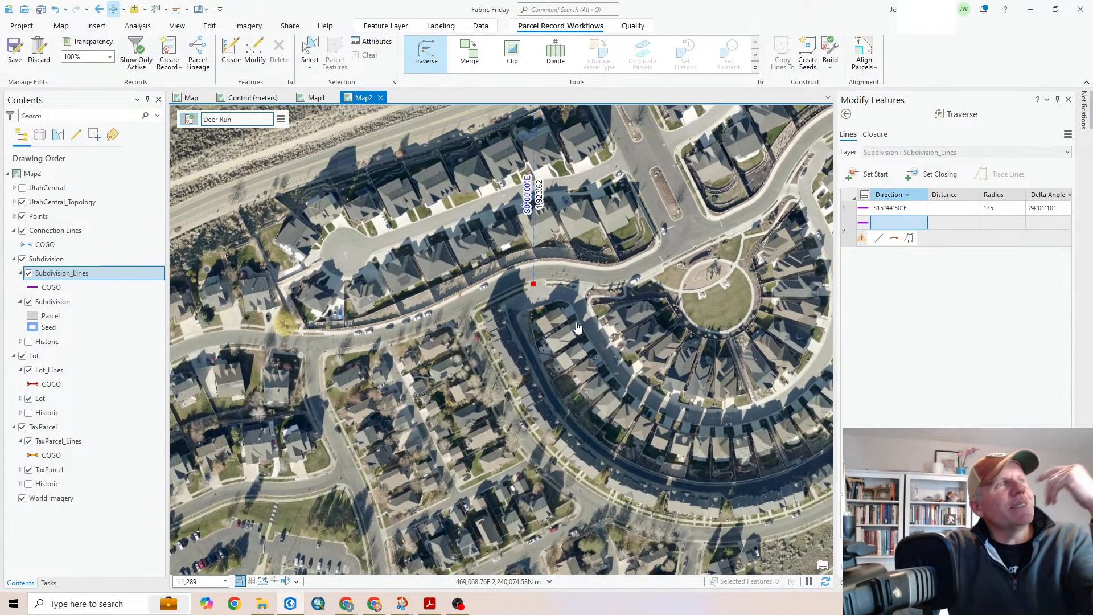
scroll(572, 329, "down", 2)
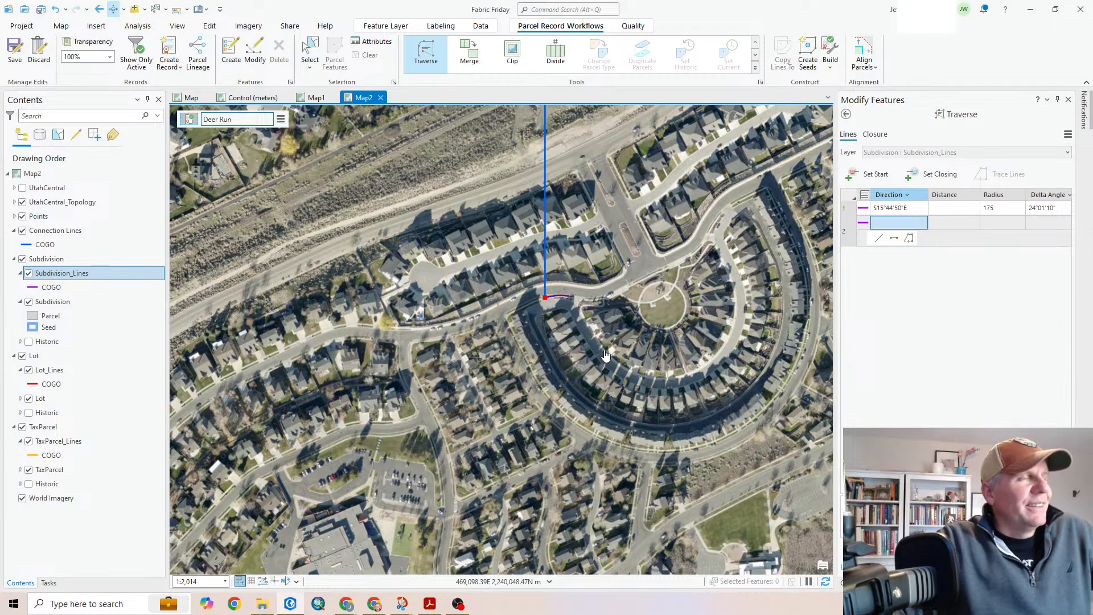
scroll(569, 342, "up", 2)
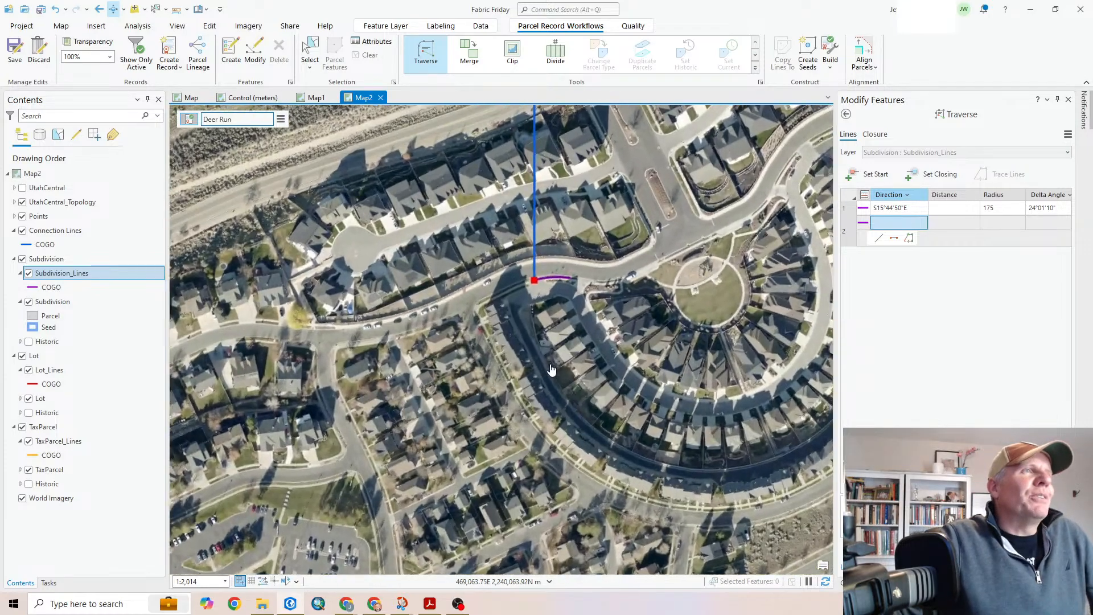
scroll(551, 368, "up", 1)
scroll(554, 364, "up", 2)
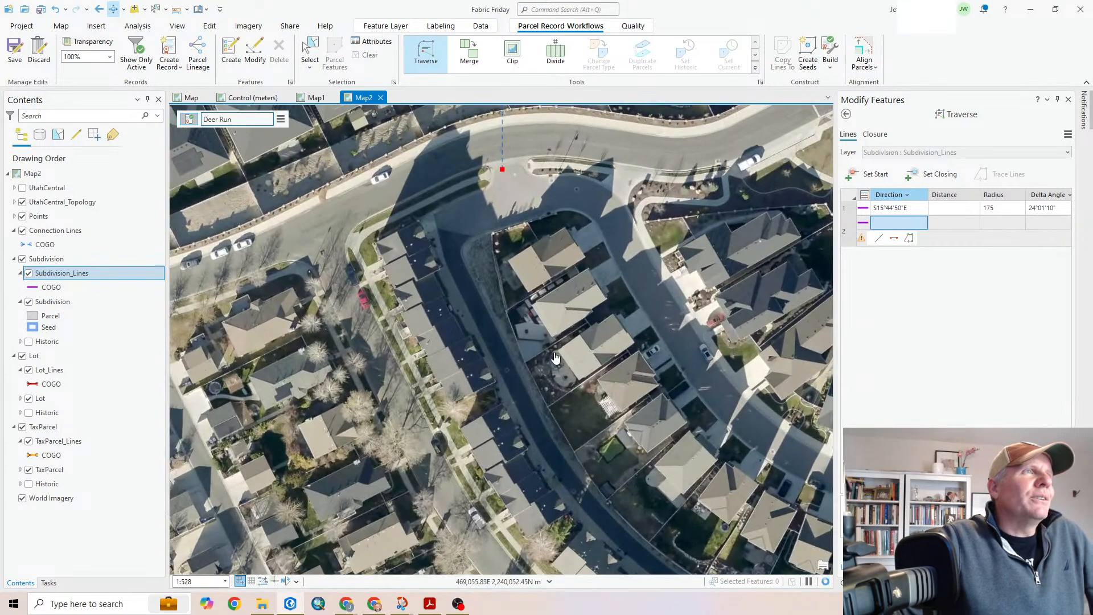
scroll(556, 357, "down", 3)
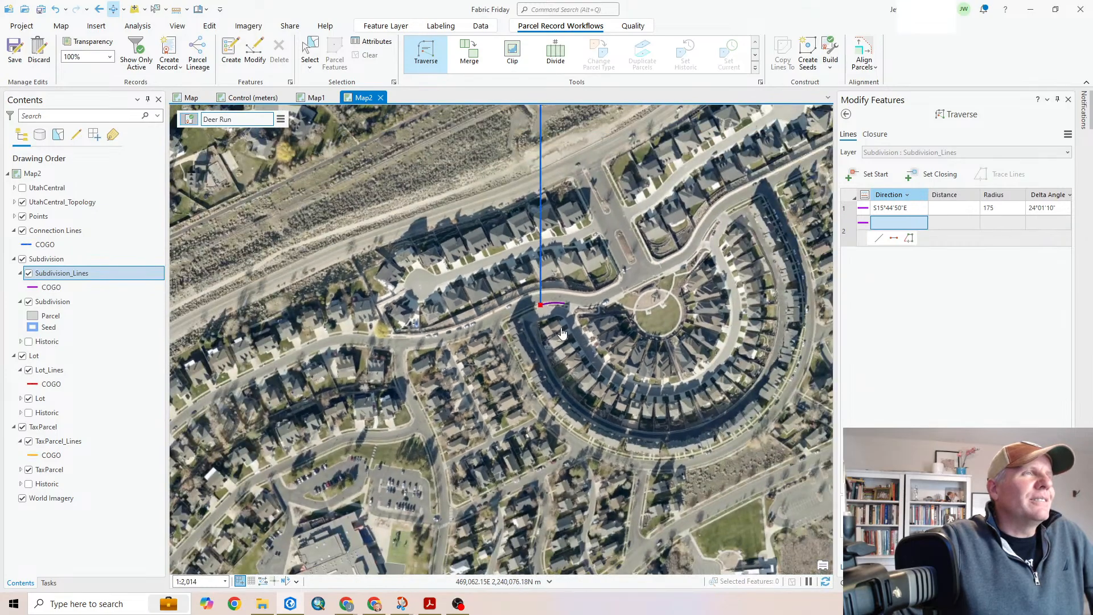
left_click_drag(562, 333, 506, 372)
scroll(525, 370, "up", 1)
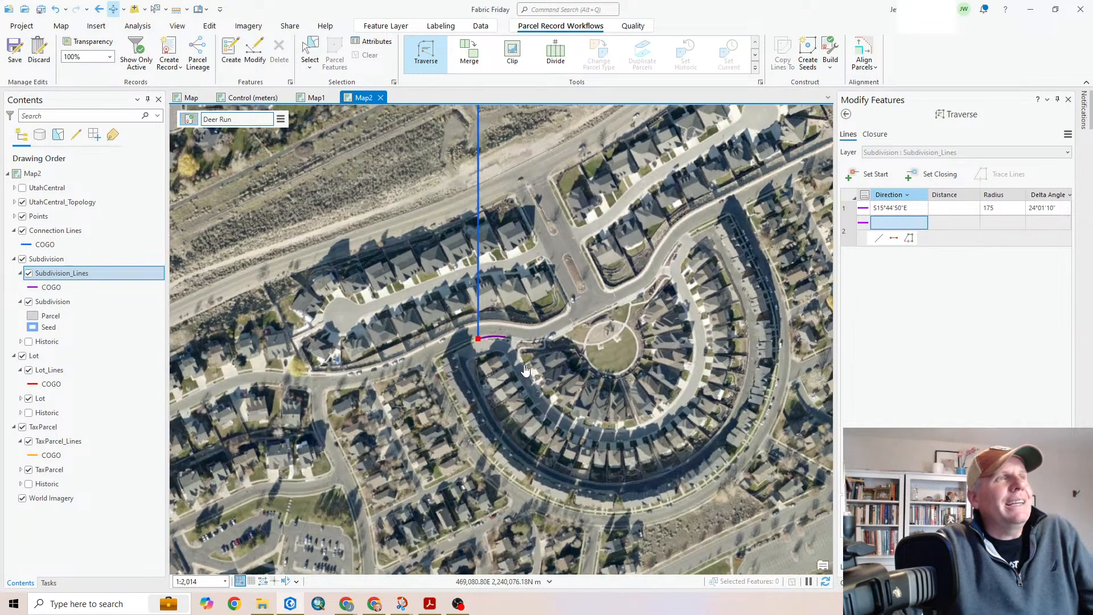
scroll(525, 371, "down", 2)
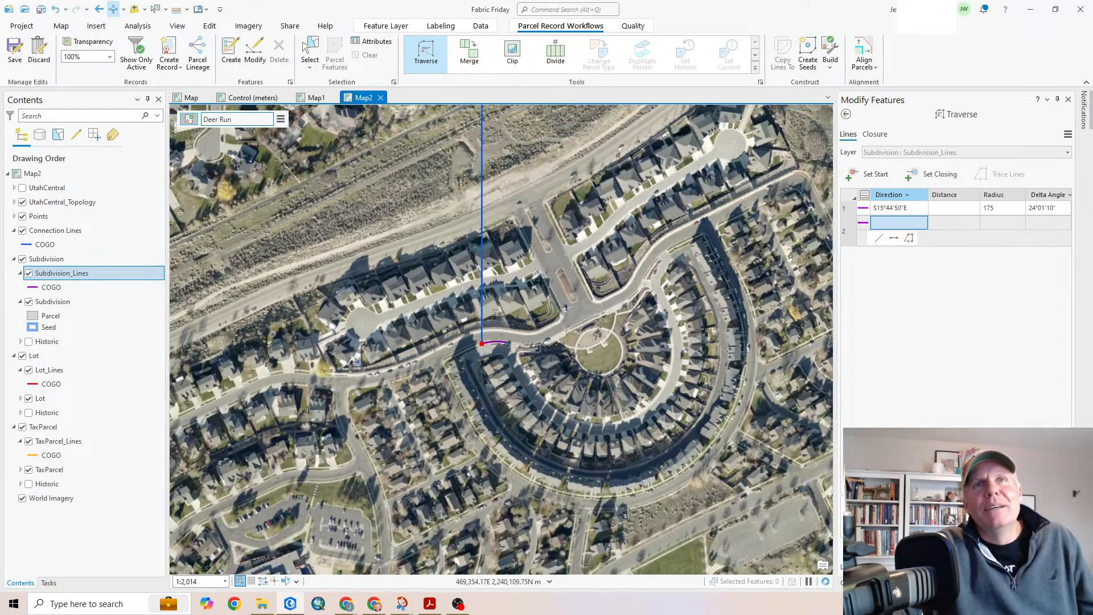
Add the second boundary course tangent to the curve, with direction S81°43'40"E and distance 34.78 ftUS
left_click(883, 222)
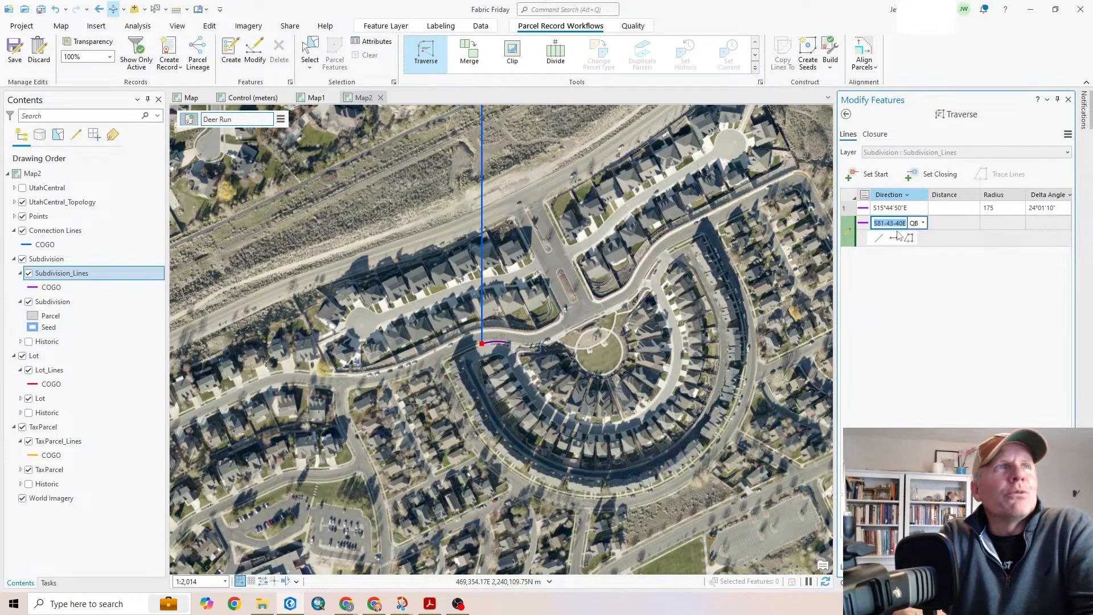
key("Tab")
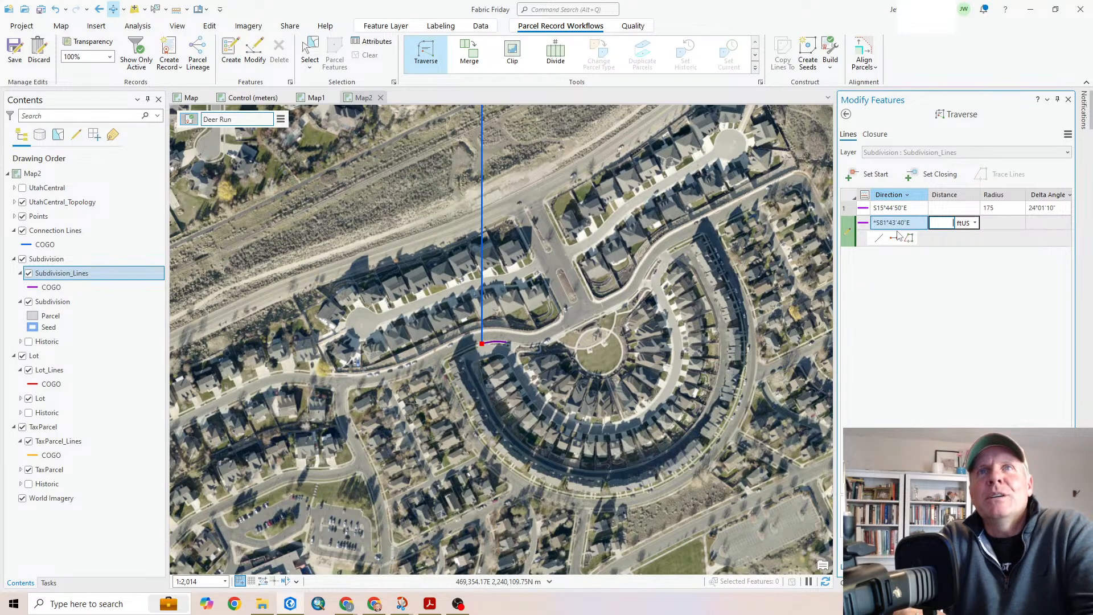
type("34.78")
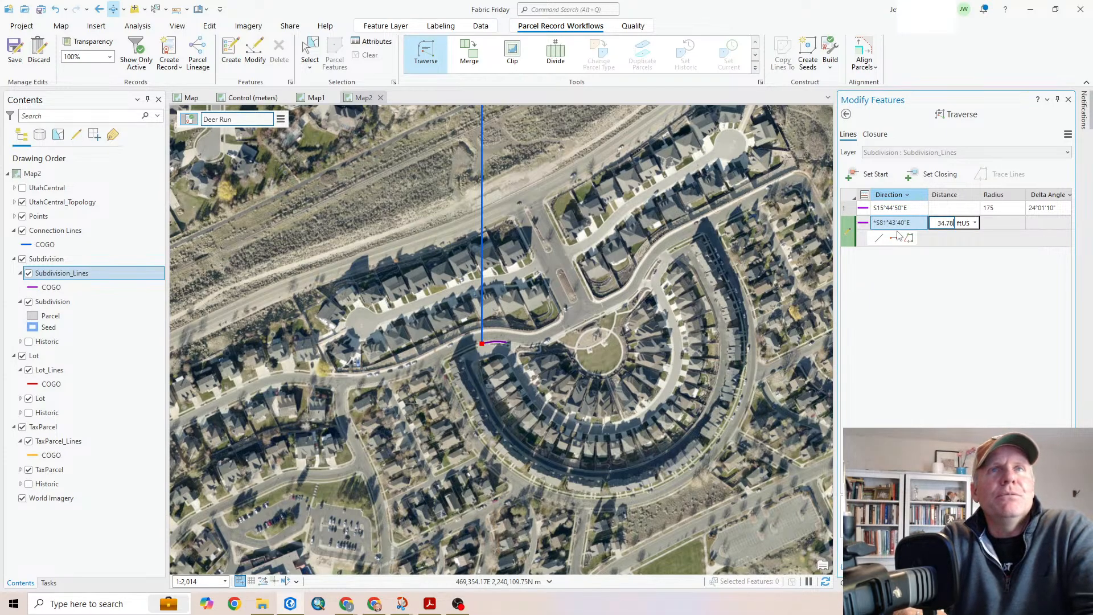
key("Return")
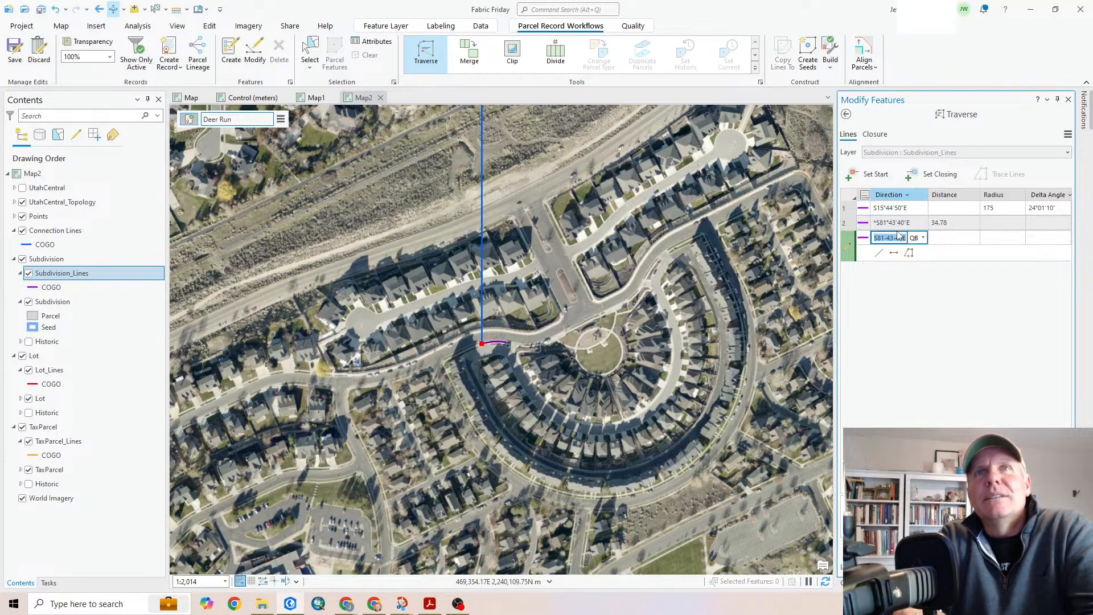
Add the third boundary course with quadrant bearing S22°27'04"E and distance 33.03 ftUS
key("BackSpace")
type("22.2700-2")
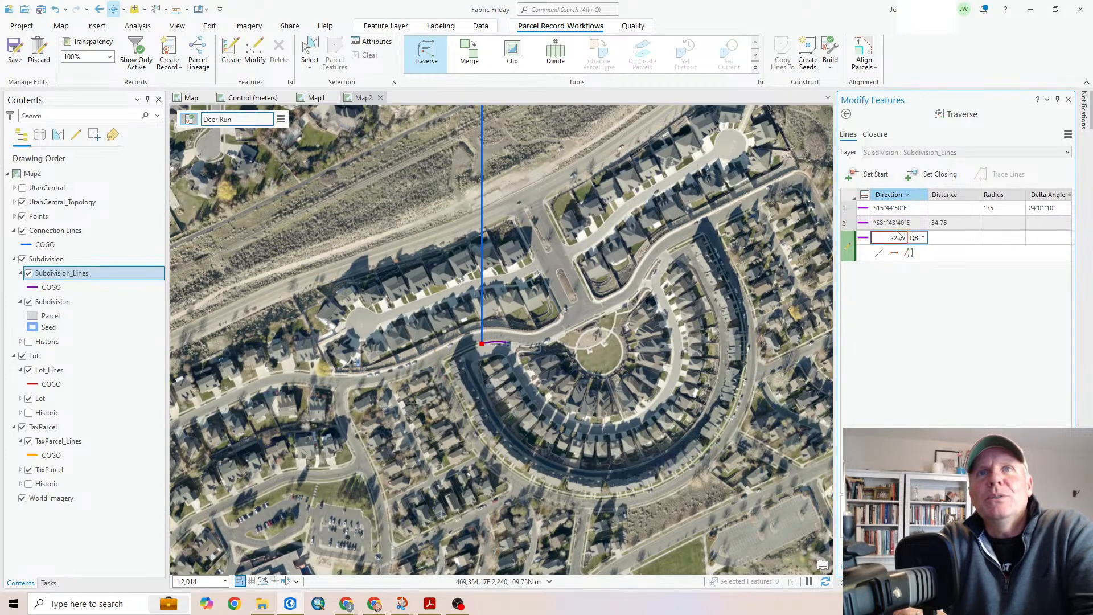
key("Tab")
type("33.03")
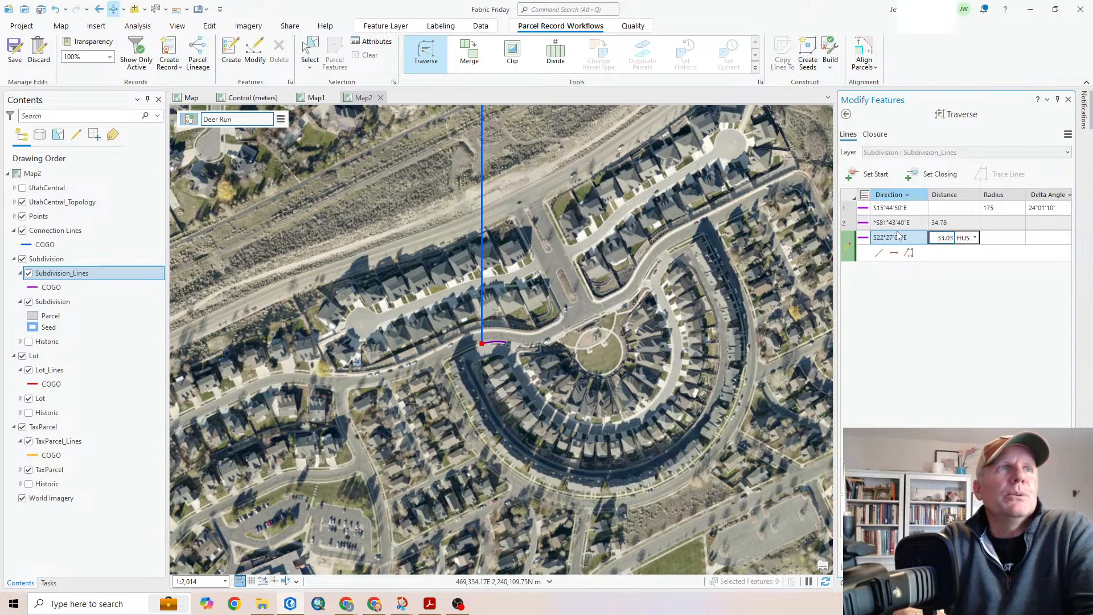
key("Return")
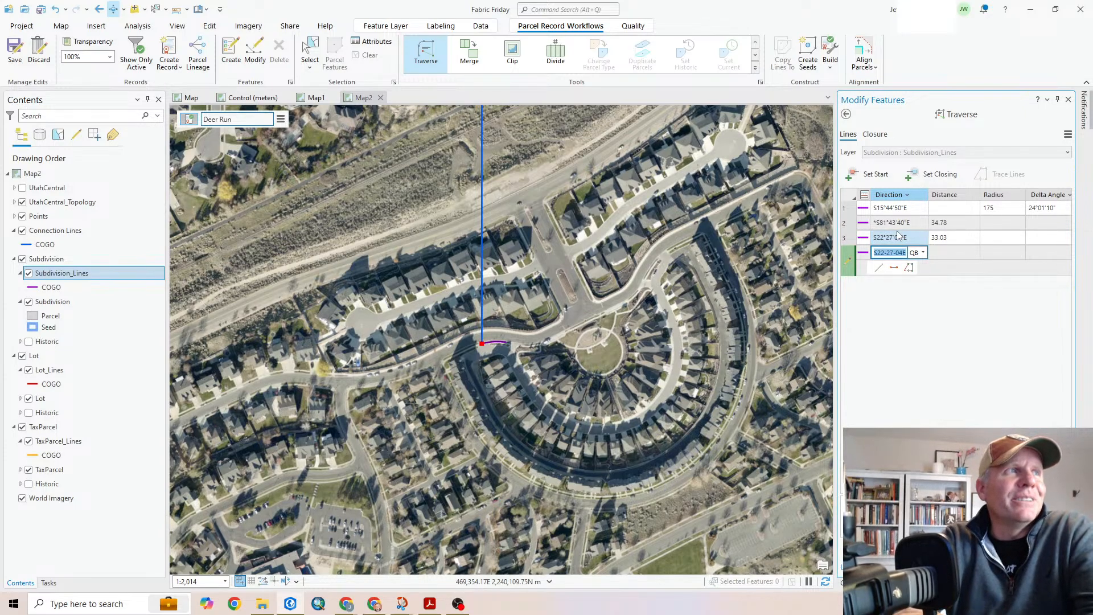
Refresh the map and check the newly entered boundary courses against the imagery
scroll(529, 369, "up", 1)
scroll(529, 368, "up", 1)
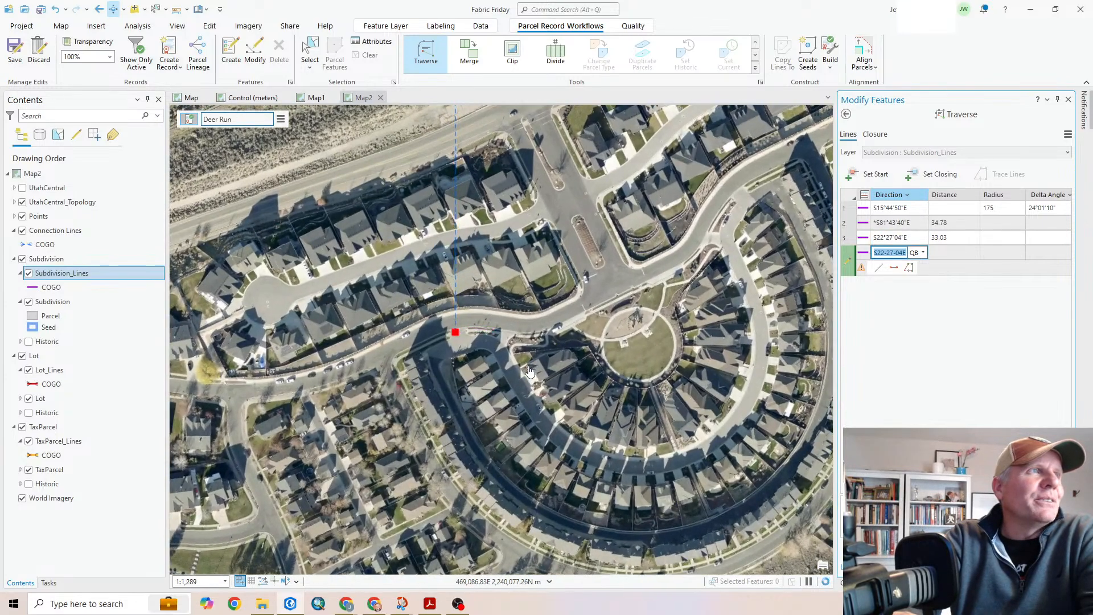
scroll(526, 375, "down", 2)
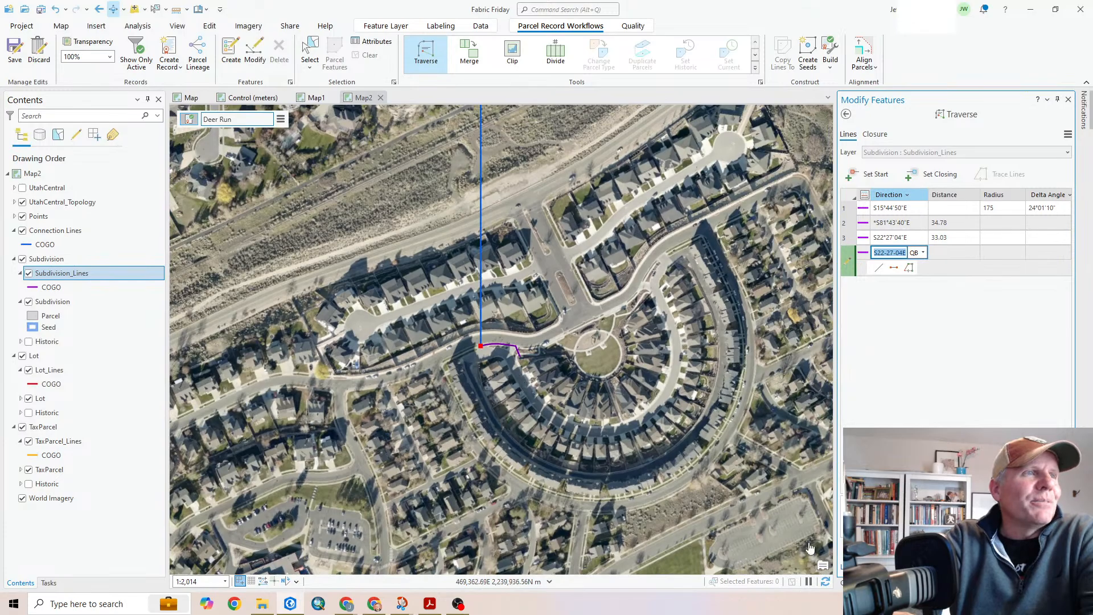
left_click(826, 582)
scroll(520, 369, "up", 1)
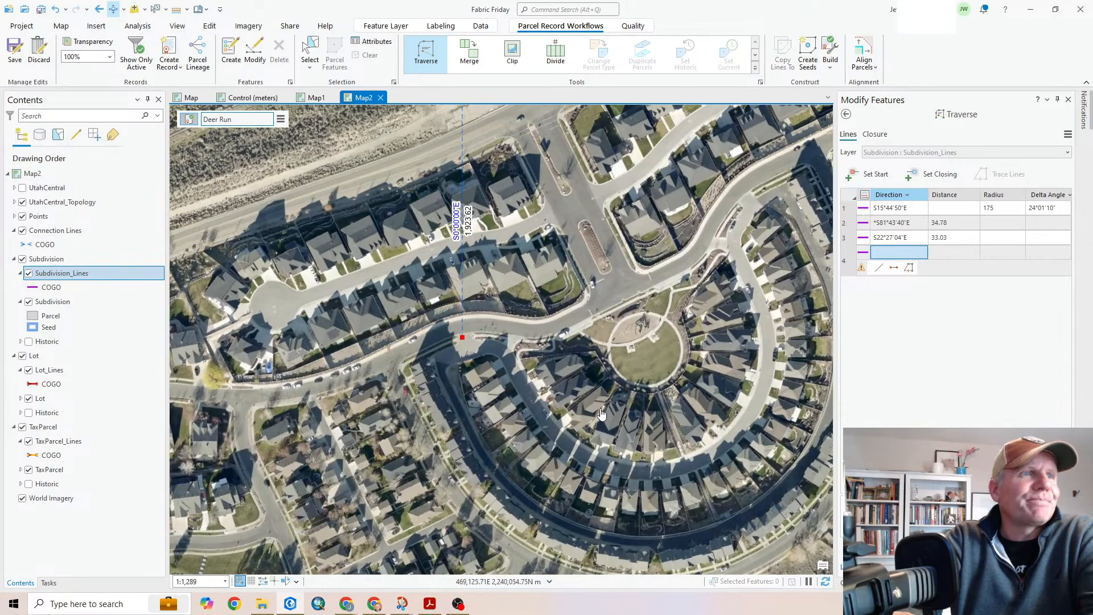
scroll(602, 414, "down", 1)
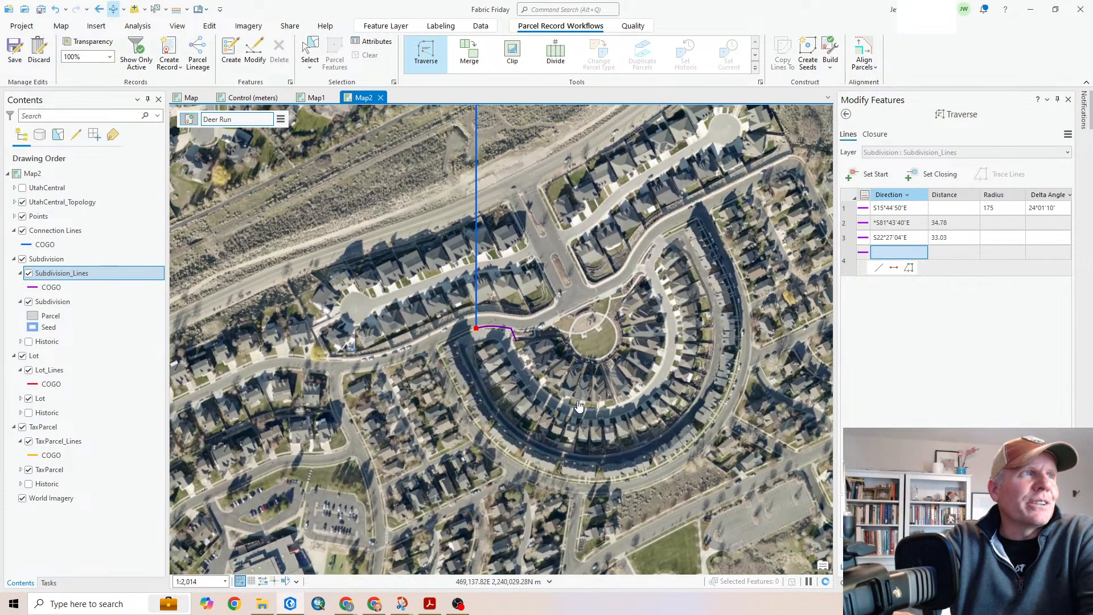
Add the fourth course as a curve with radial direction N67°25'34"E, radius -300 ftUS and delta angle 9°52'33"
left_click(891, 256)
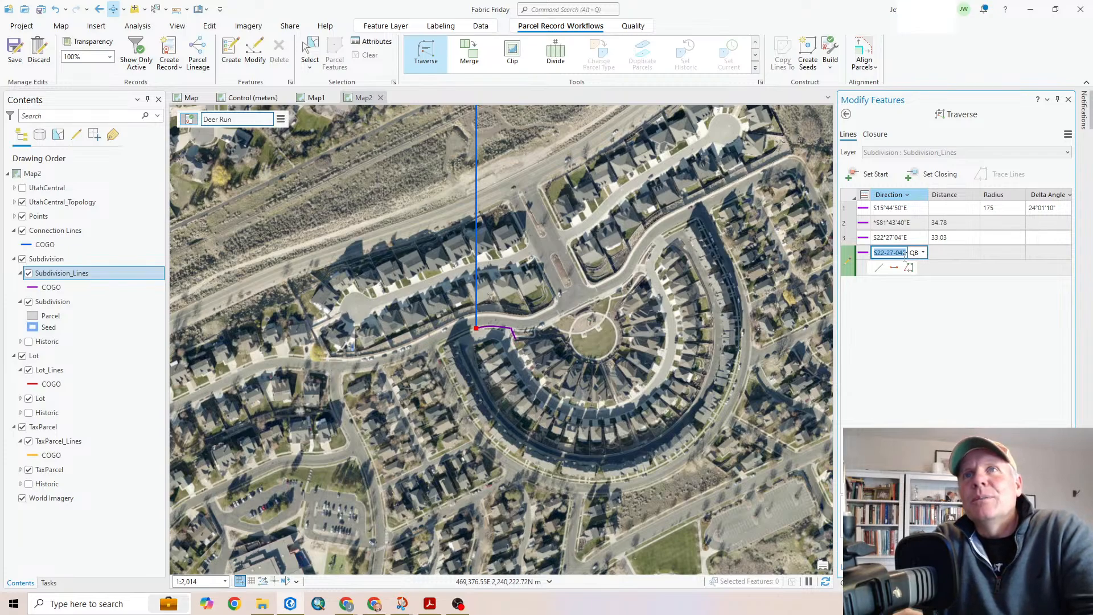
type("67.2534")
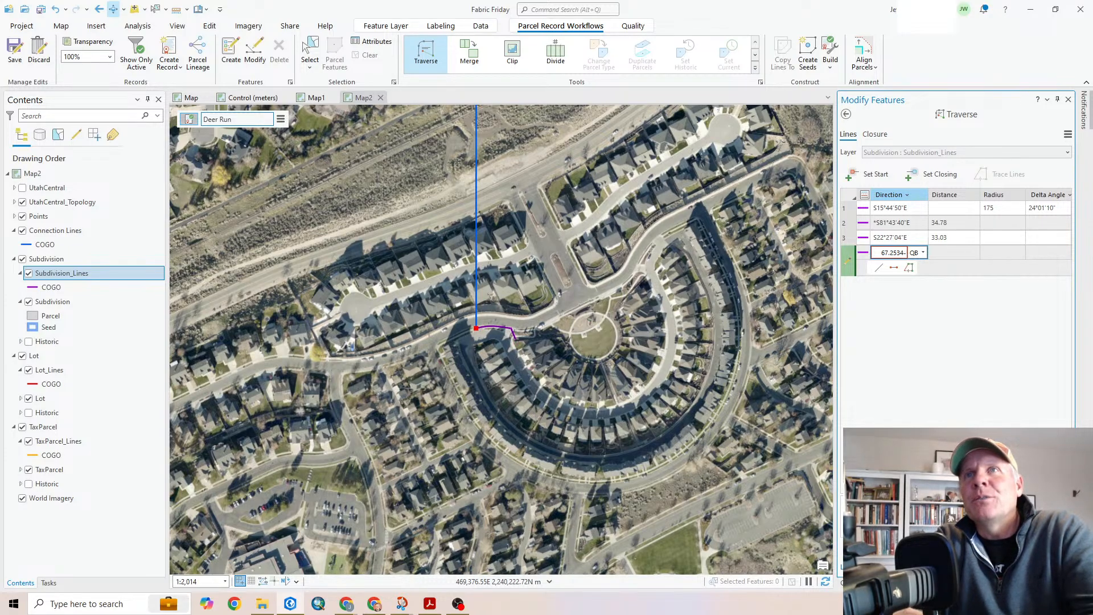
type("-1")
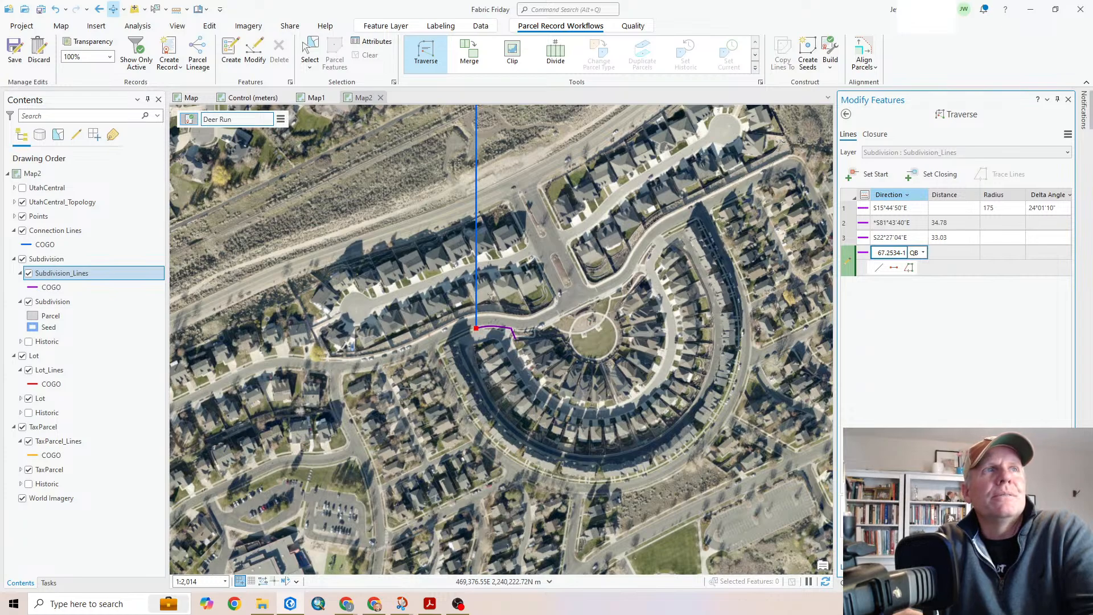
key("Tab")
key("Tab")
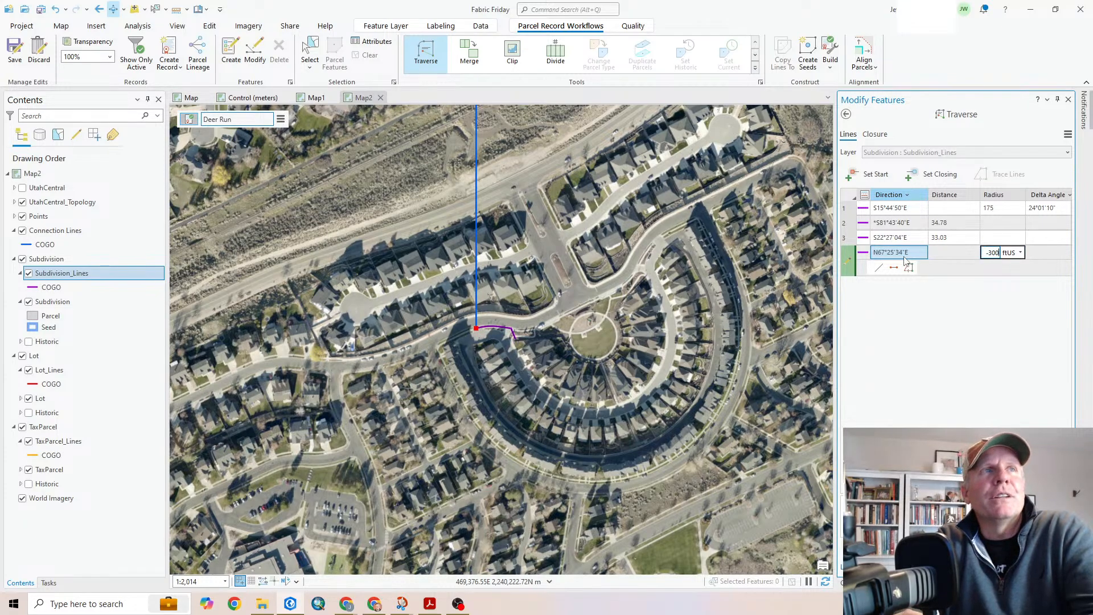
key("Tab")
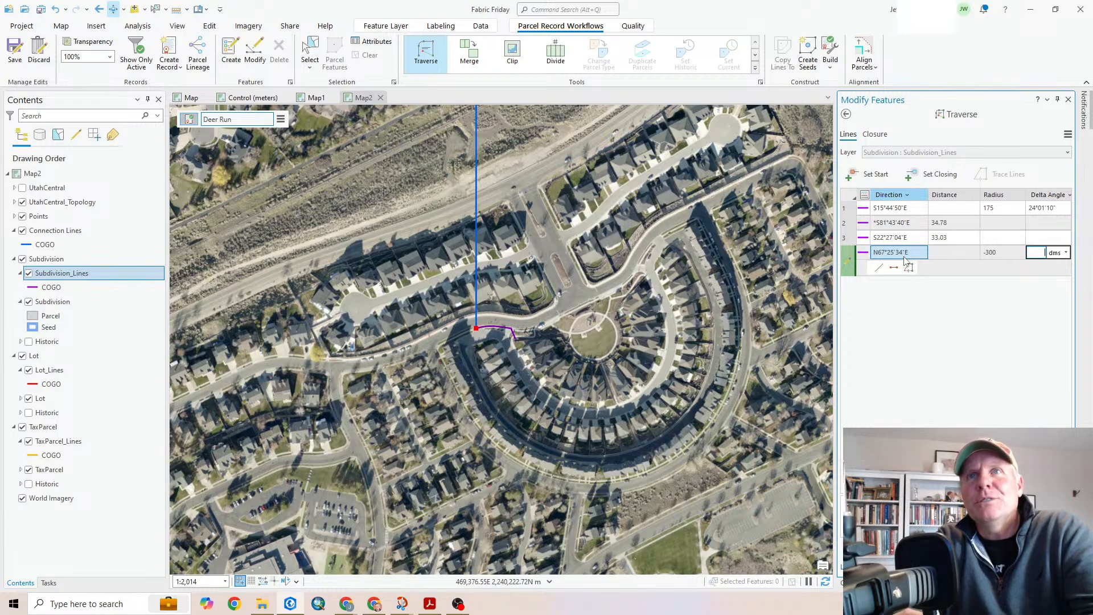
type("9.5233")
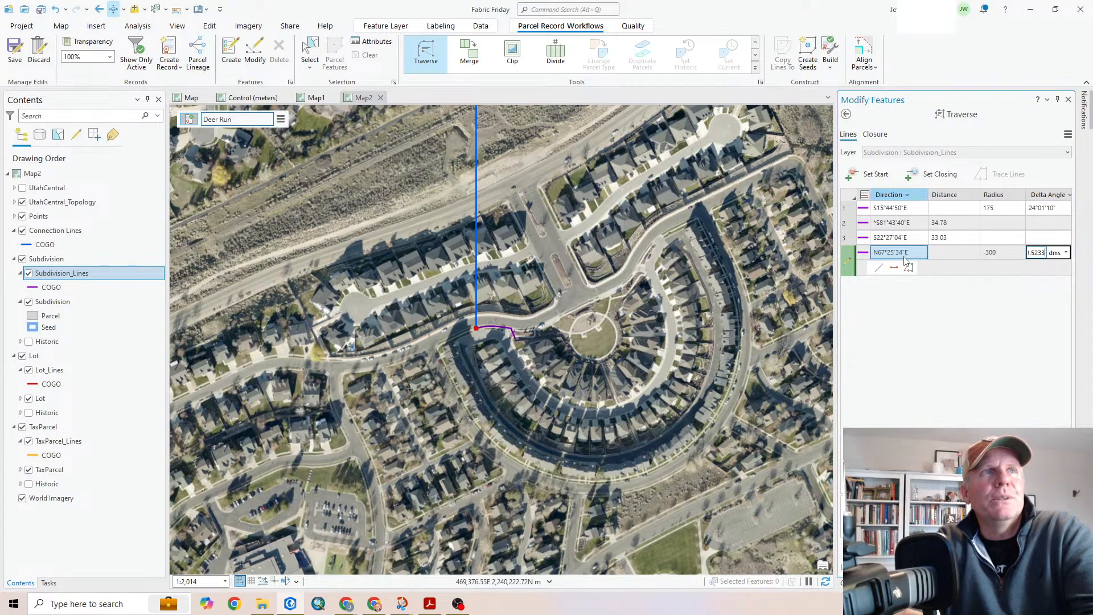
key("Return")
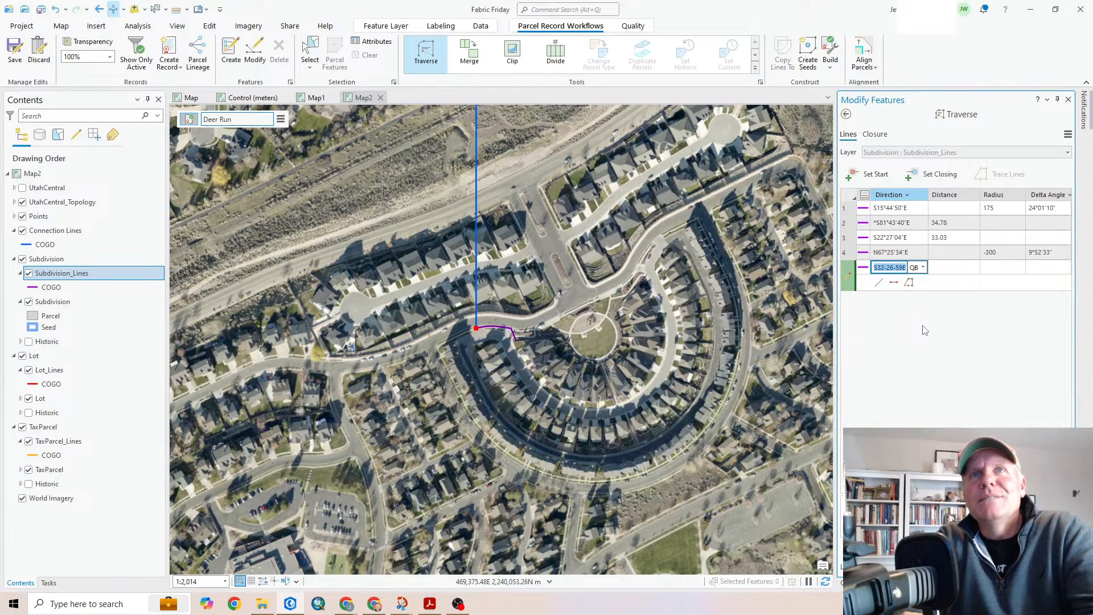
Add the fifth boundary course with quadrant bearing S32°27'00"E and distance 69.44 ftUS
type("32.27-2")
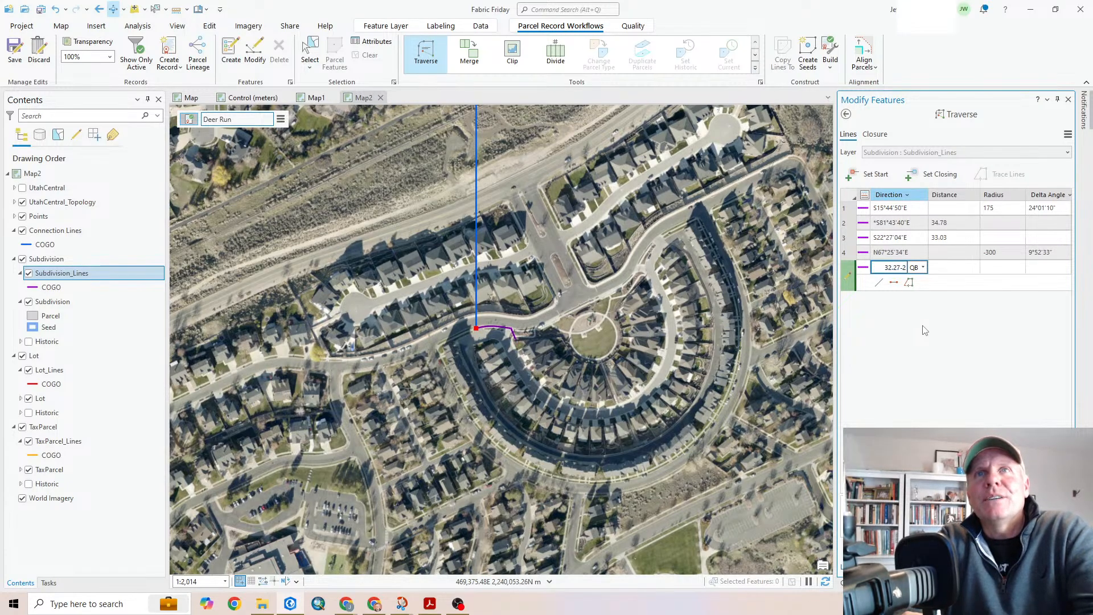
key("Tab")
type("69.44")
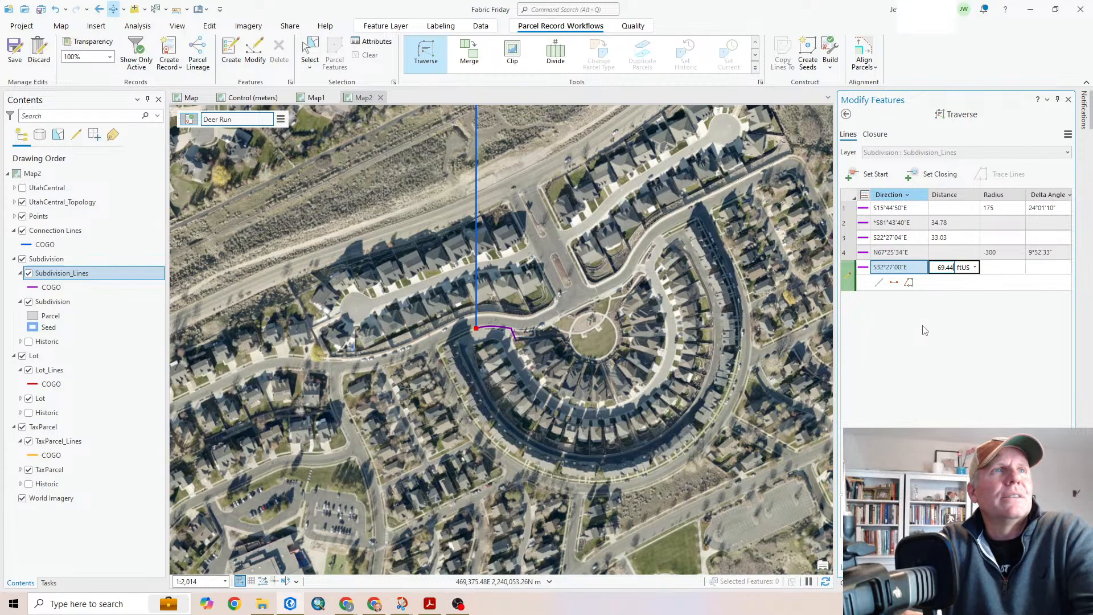
key("Return")
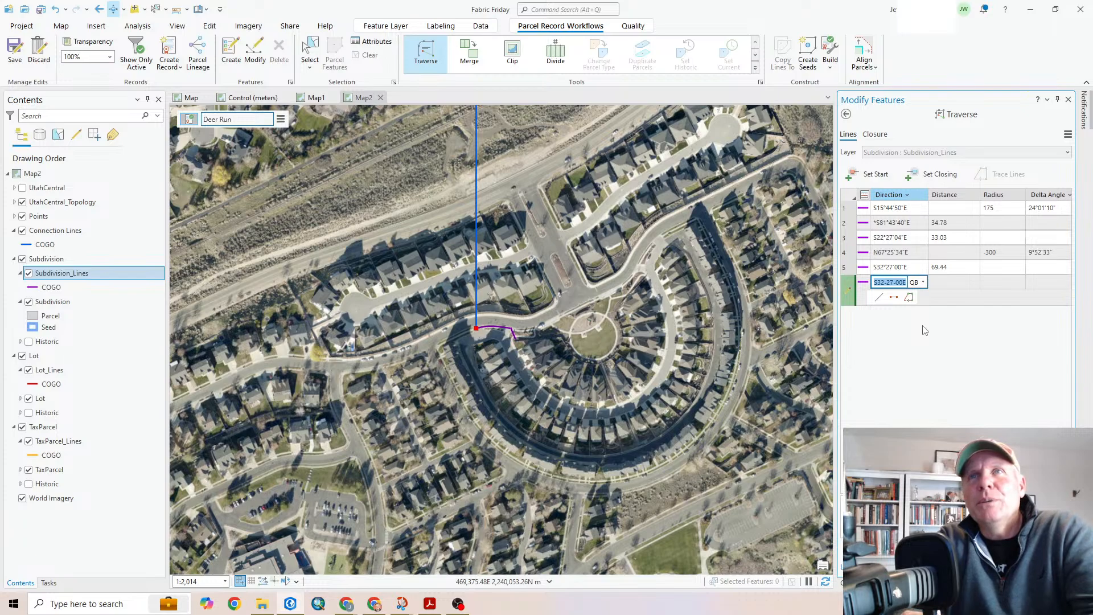
Add the sixth boundary course as a curve with radial direction N57°33'00"E, radius -221.62 ftUS and delta angle 172°38'02"
type("57.33-1")
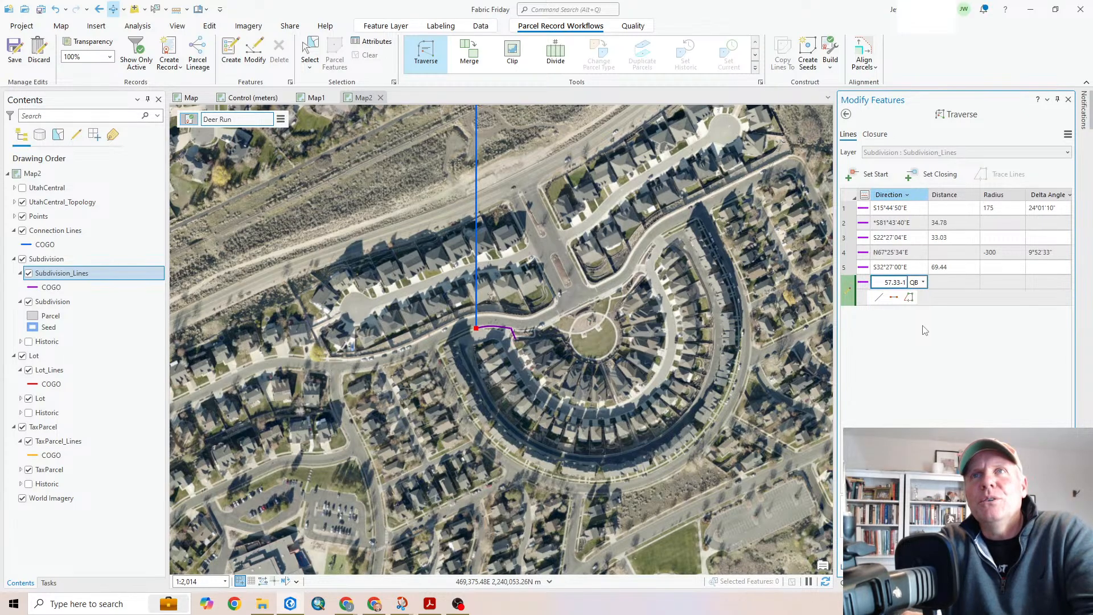
key("Tab")
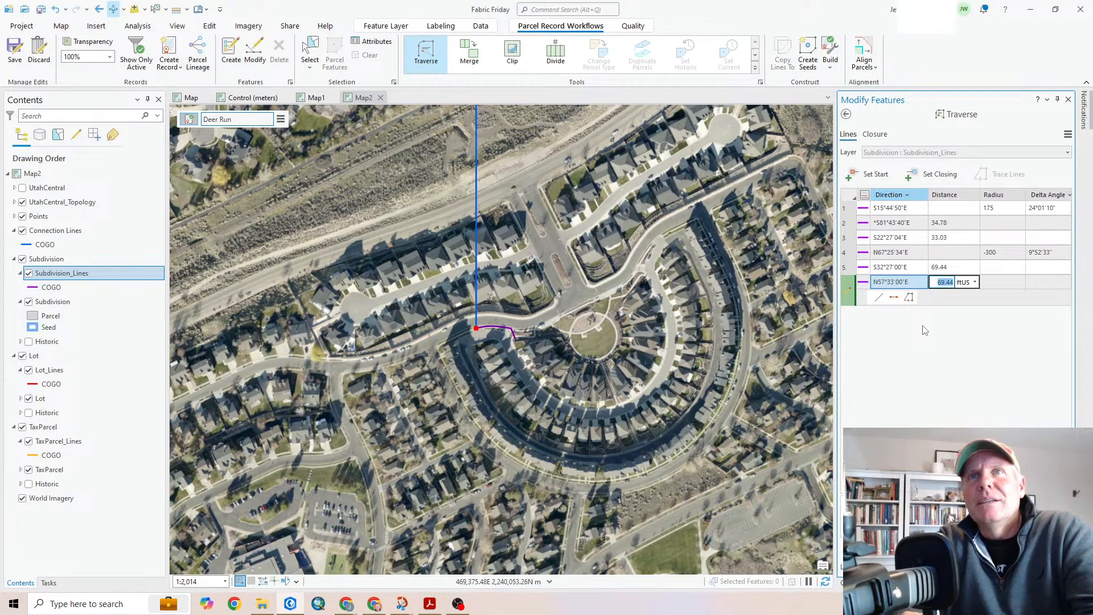
key("BackSpace")
type("-")
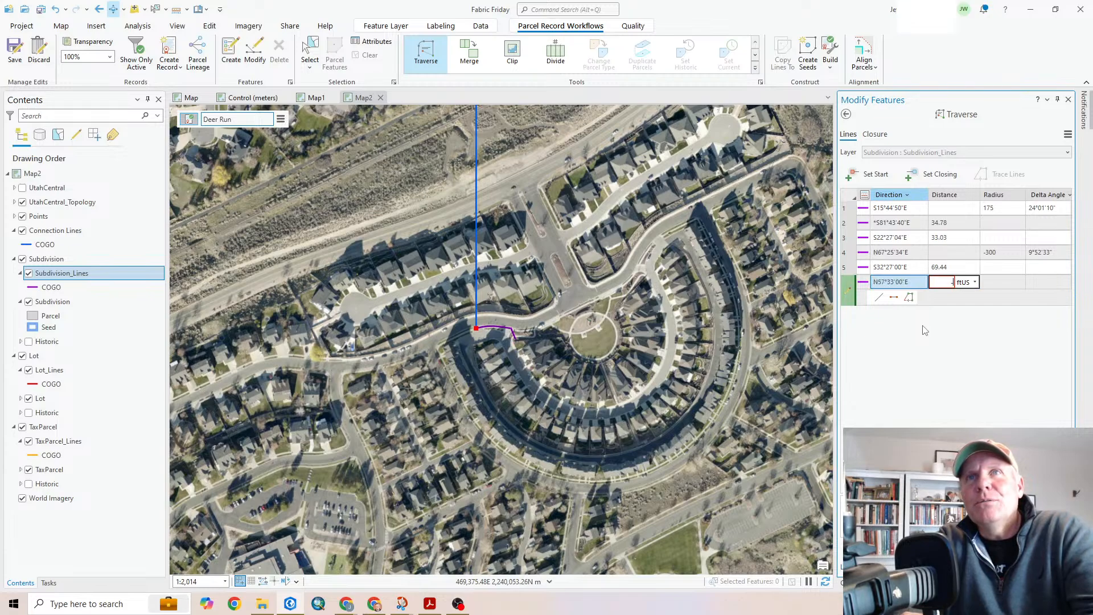
type("221.62")
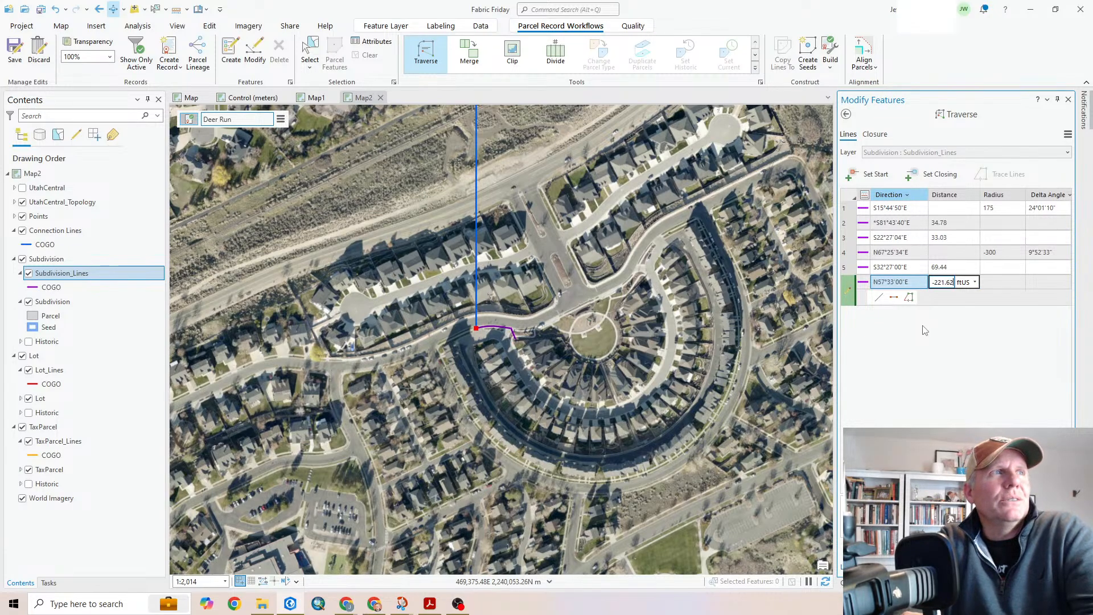
key("Return")
left_click(968, 282)
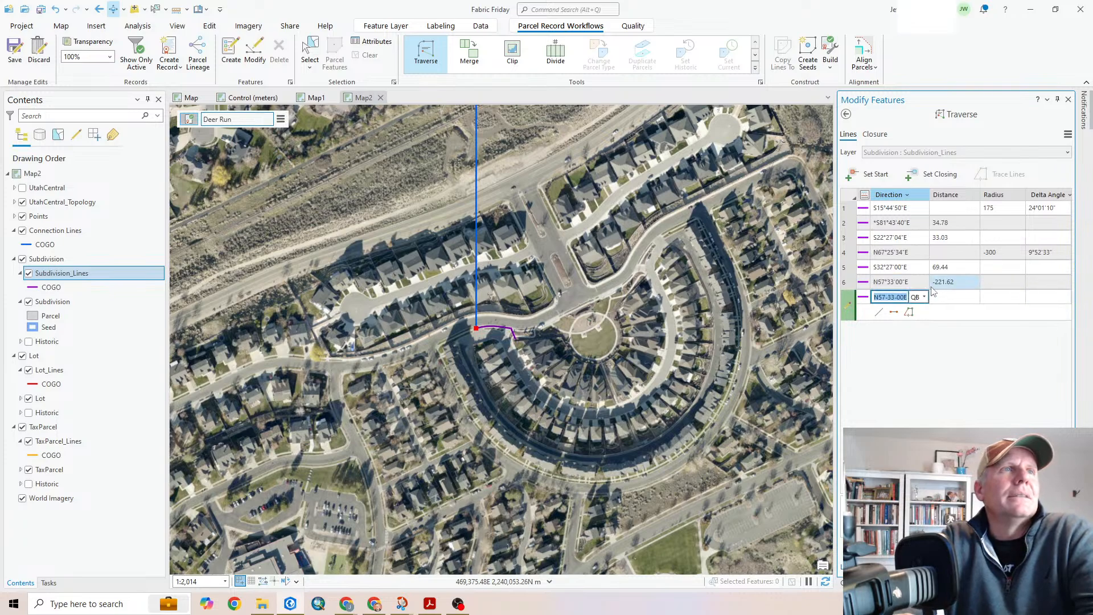
key("Tab")
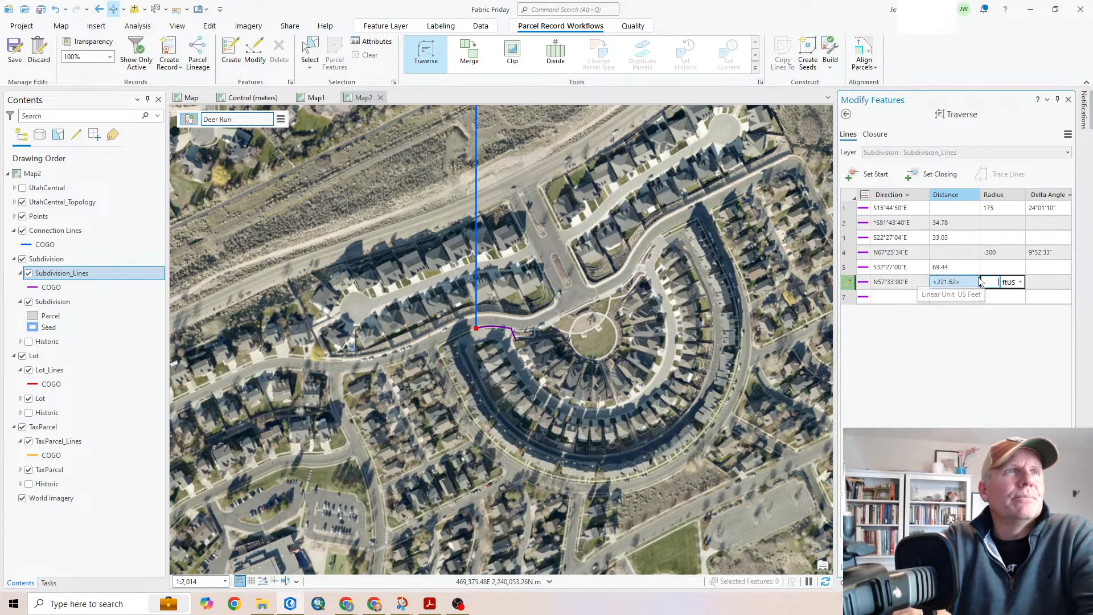
type("-221.62")
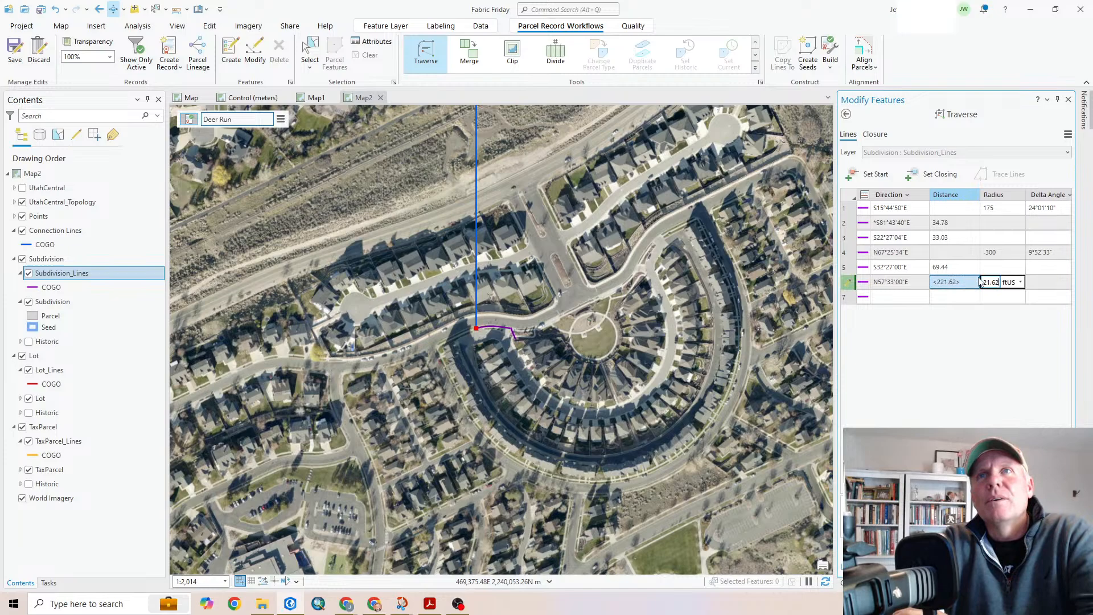
key("Tab")
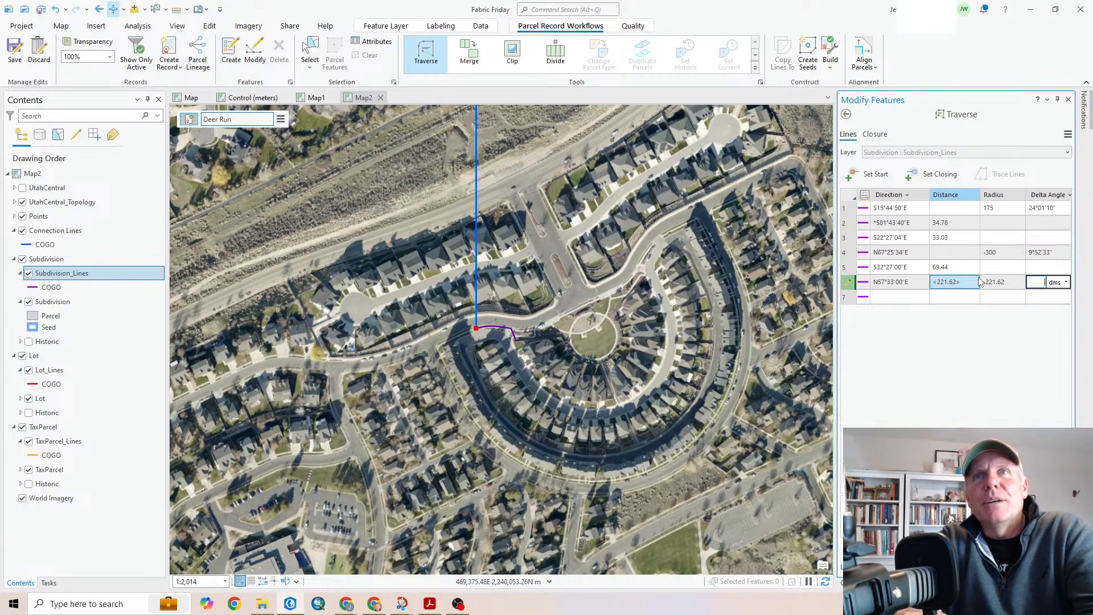
type("172.3802")
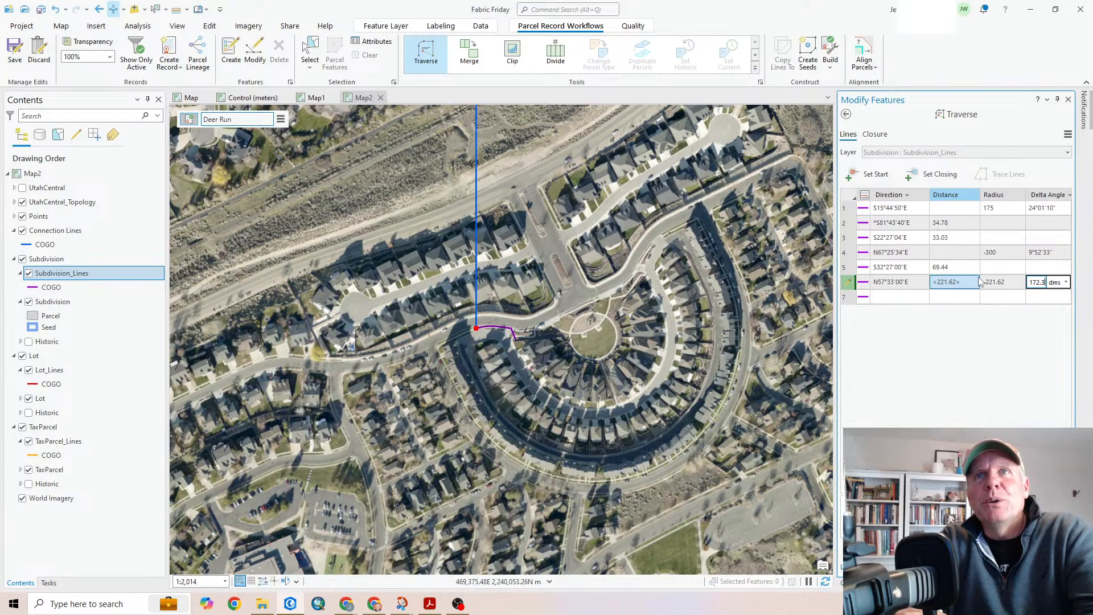
key("Return")
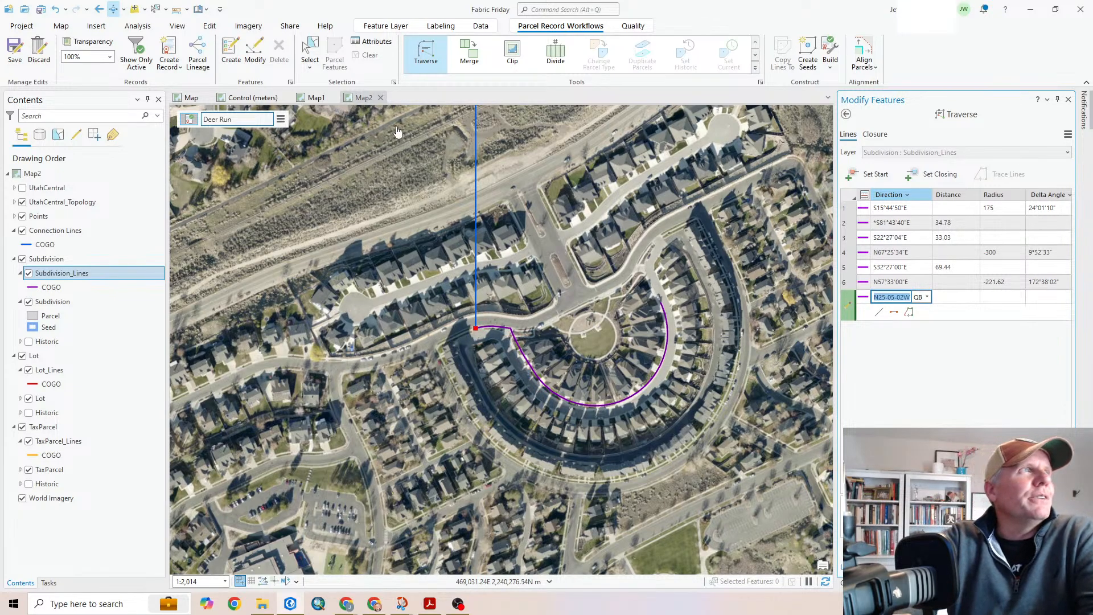
Restart the Subdivision_Lines traverse from the far end of the large curve, with its closing point at the connection line's end
left_click(316, 98)
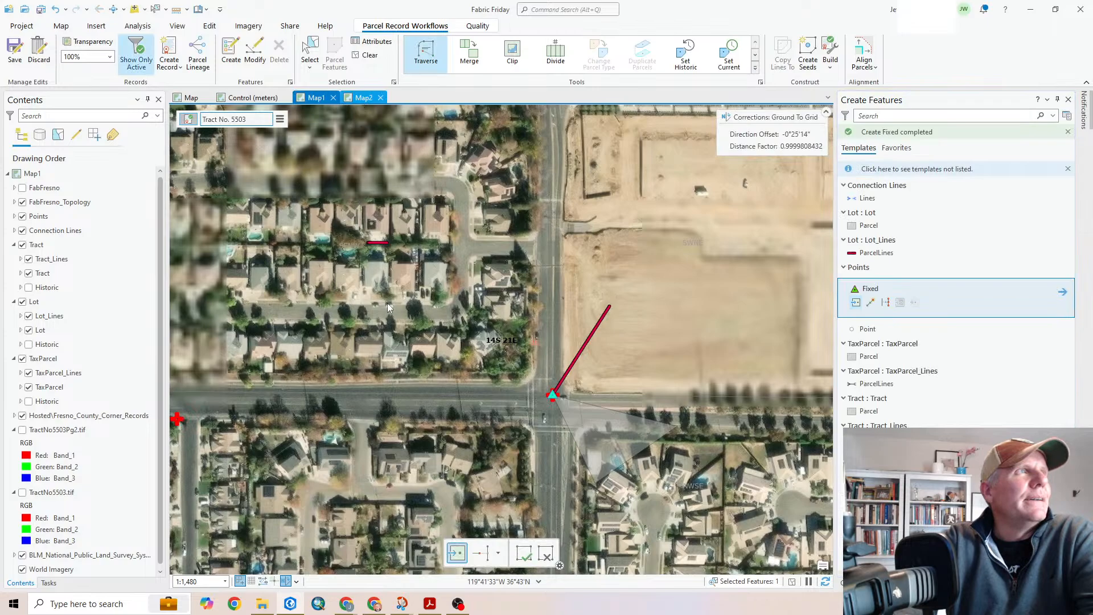
left_click(363, 98)
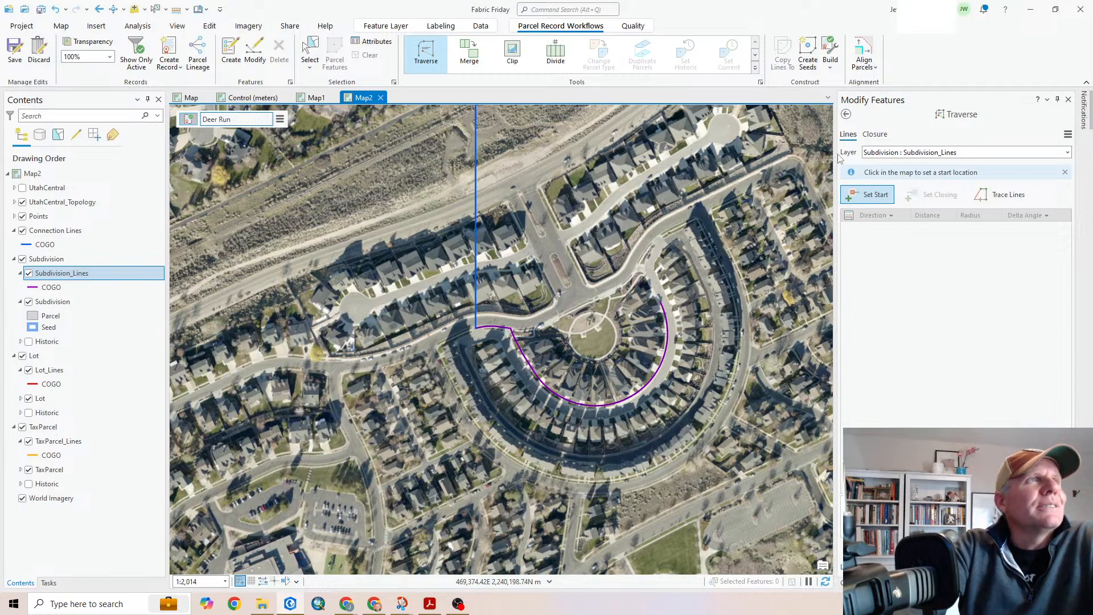
left_click(876, 196)
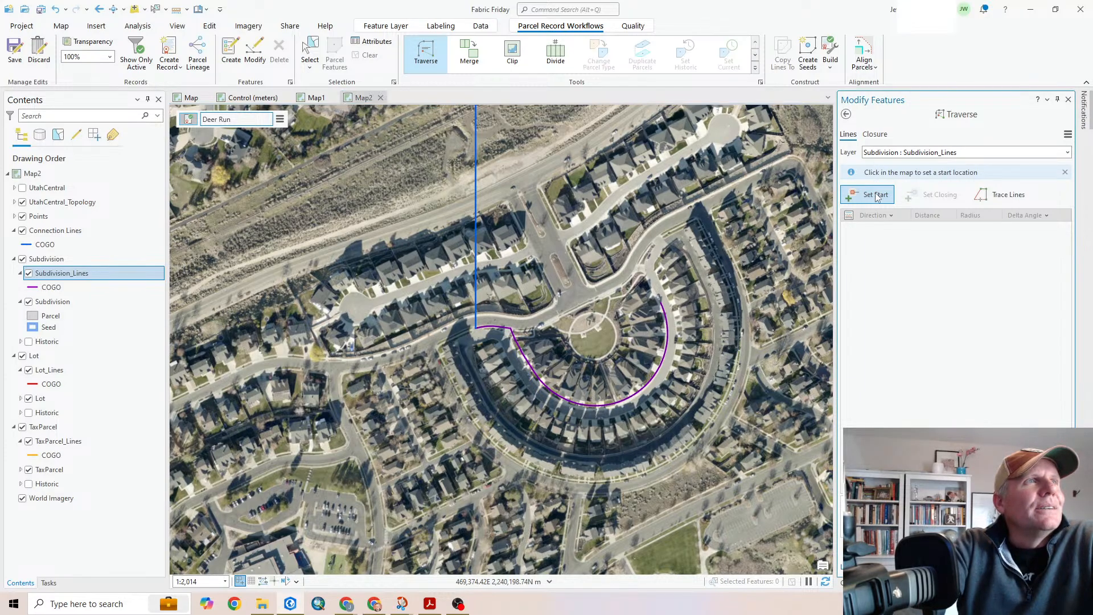
left_click(660, 303)
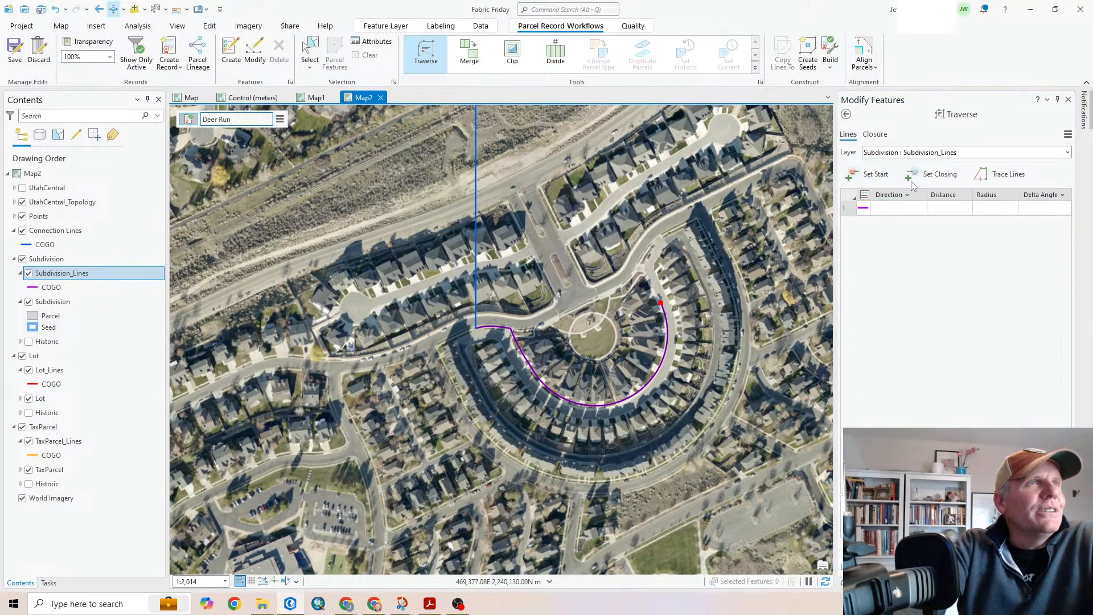
left_click(941, 175)
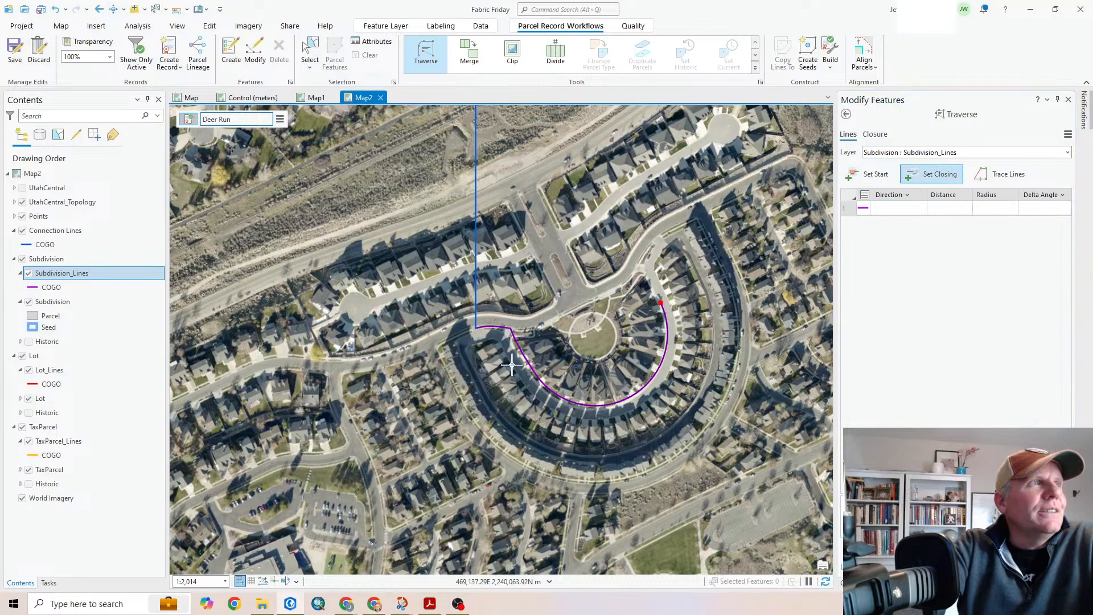
left_click(476, 329)
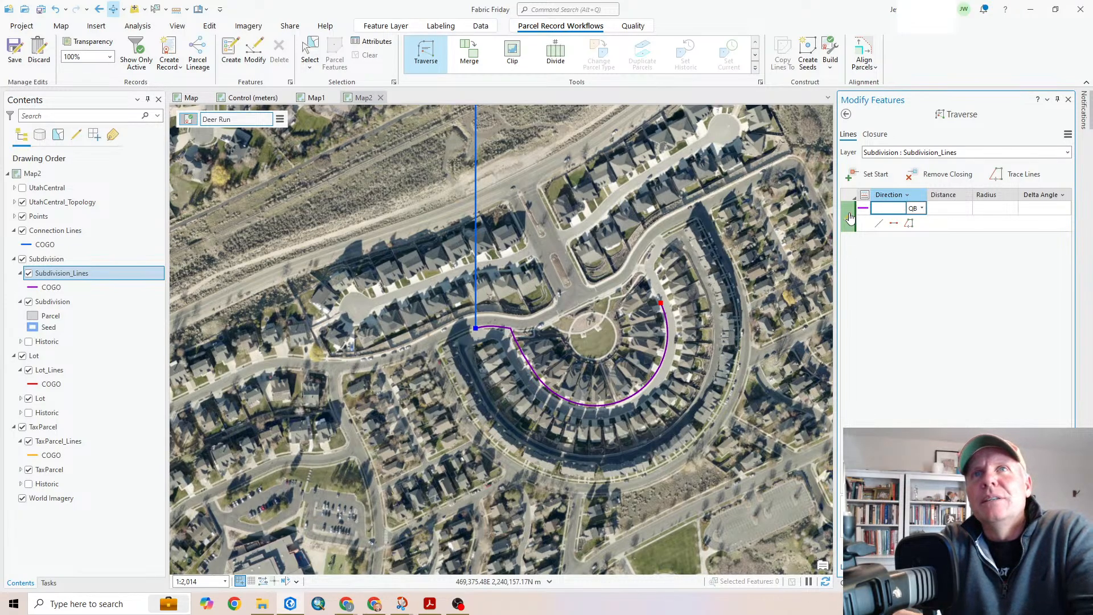
Add the first course of the new traverse with quadrant bearing N25°05'02"W and distance 132.89 ftUS
type("25.")
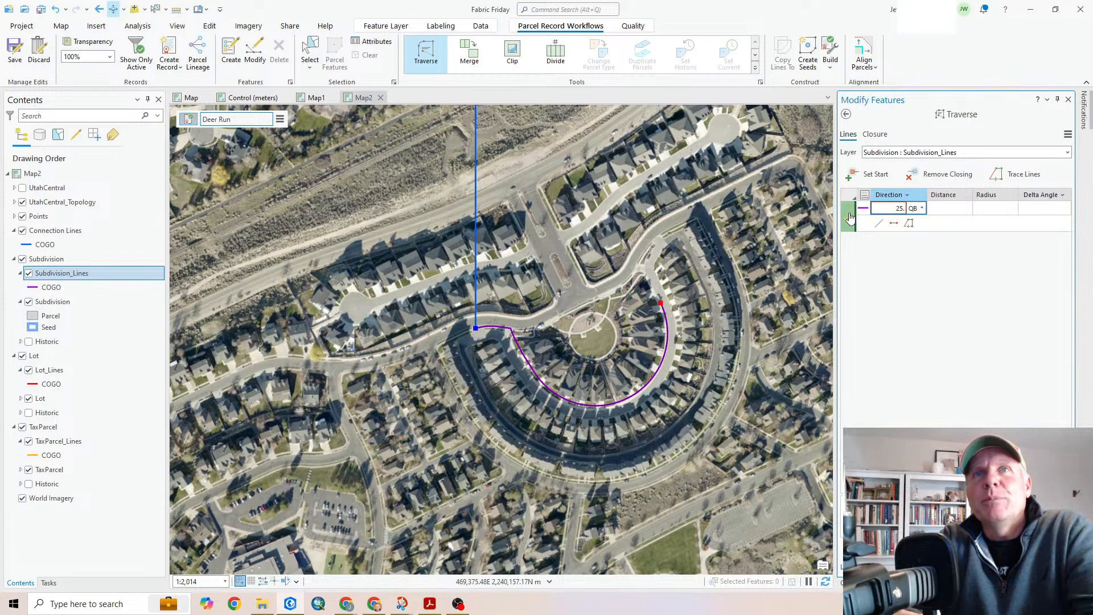
type("0502-4")
key("Tab")
type("132.89")
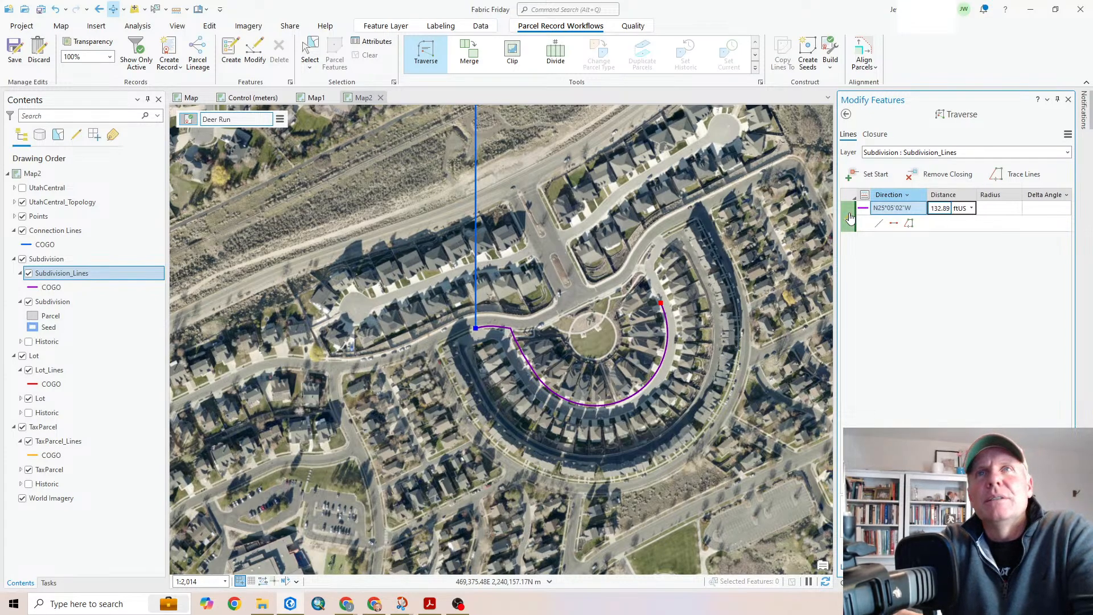
key("Return")
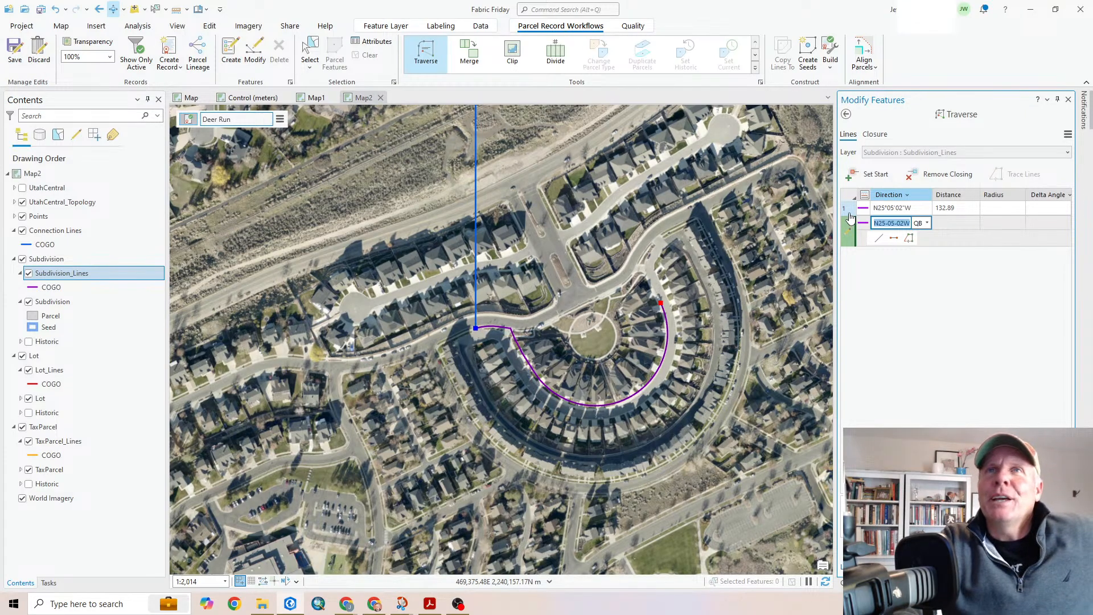
Add the second course of the new traverse with quadrant bearing N28°28'25"E and distance 38.54 ftUS
type("2")
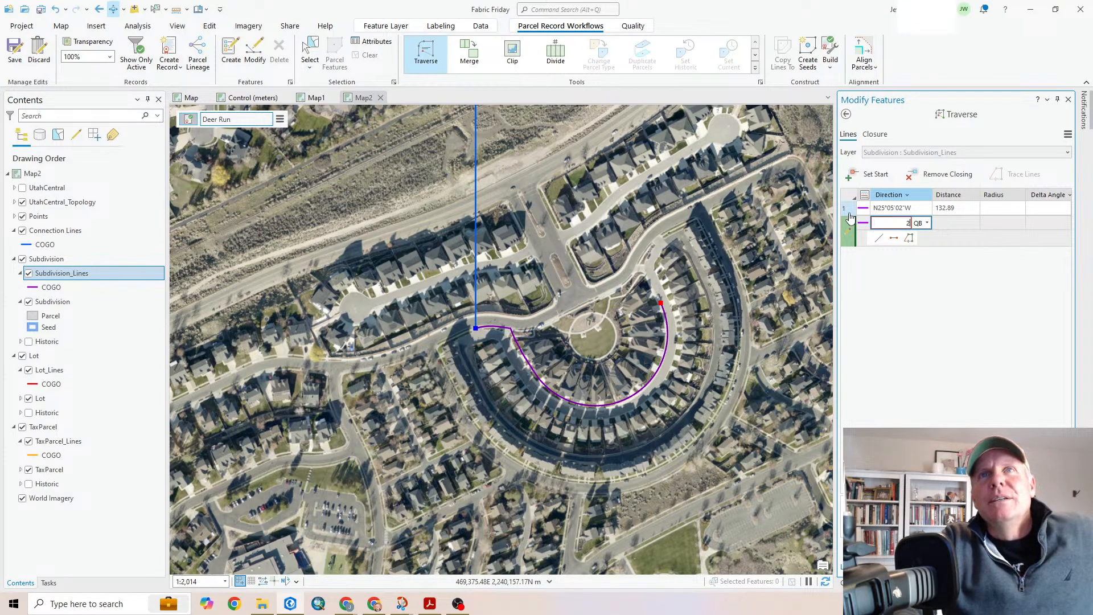
type("8.2825-1")
key("Tab")
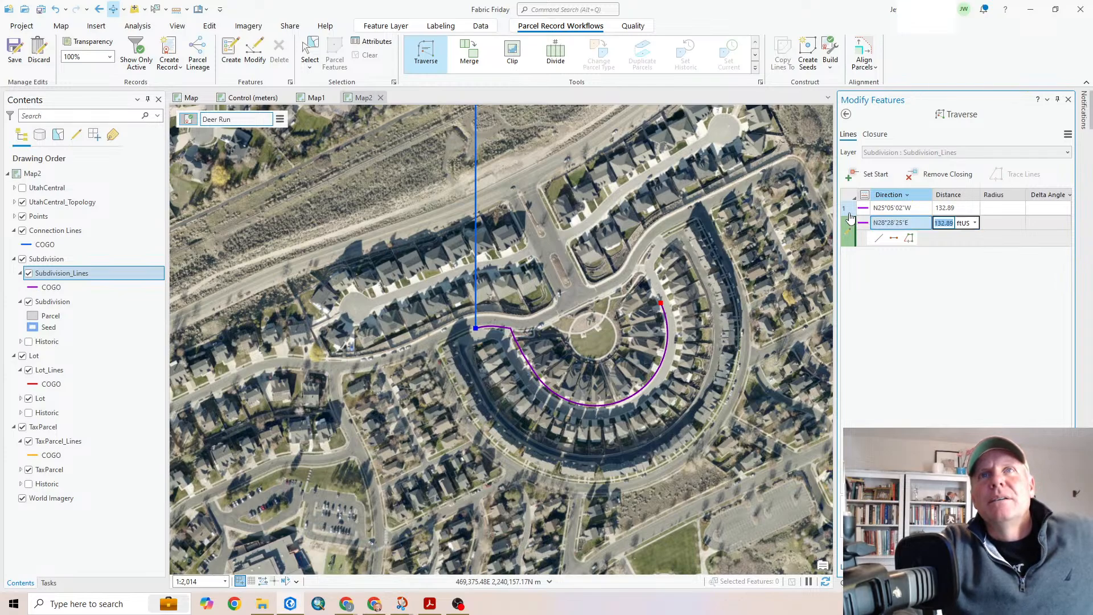
type("38.54")
key("Return")
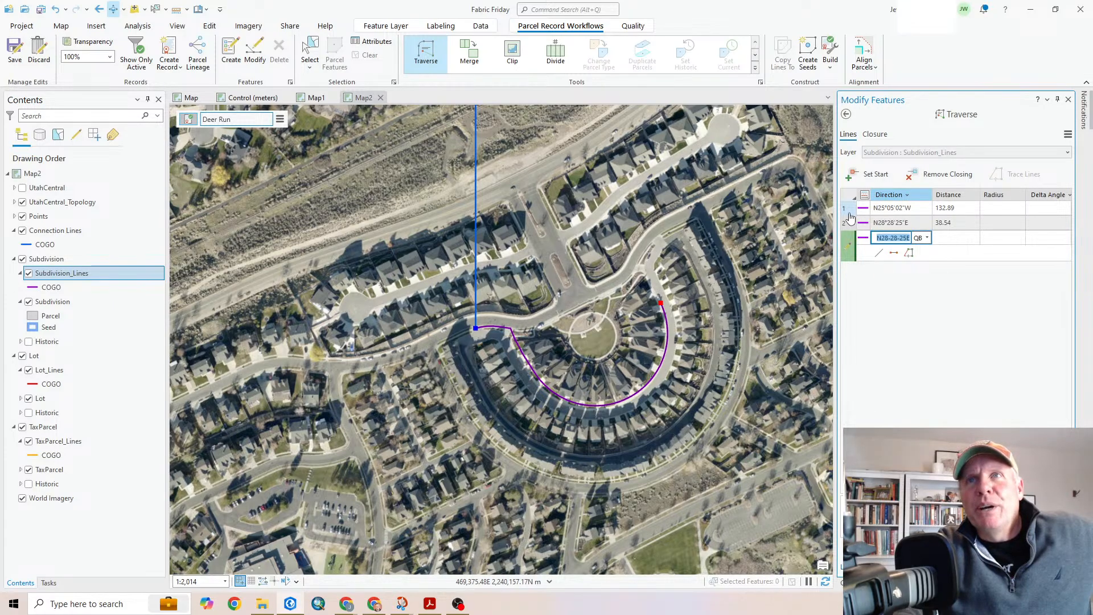
Add the third course as a curve with radial direction S61°31'35"E, radius 175 ftUS and delta angle 24°47'08"
type("61")
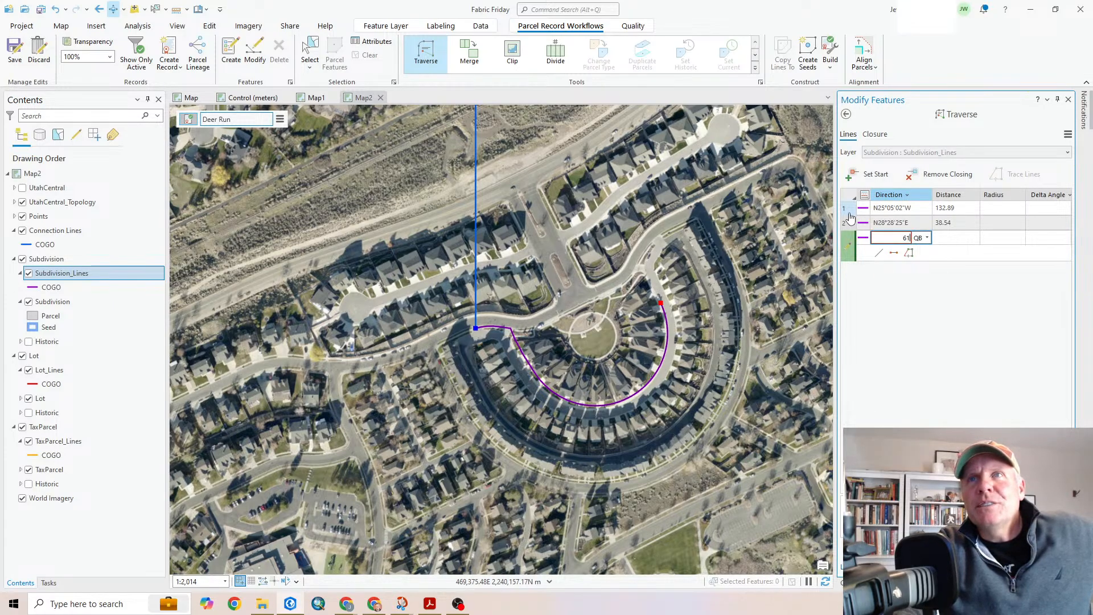
type(".3135-2")
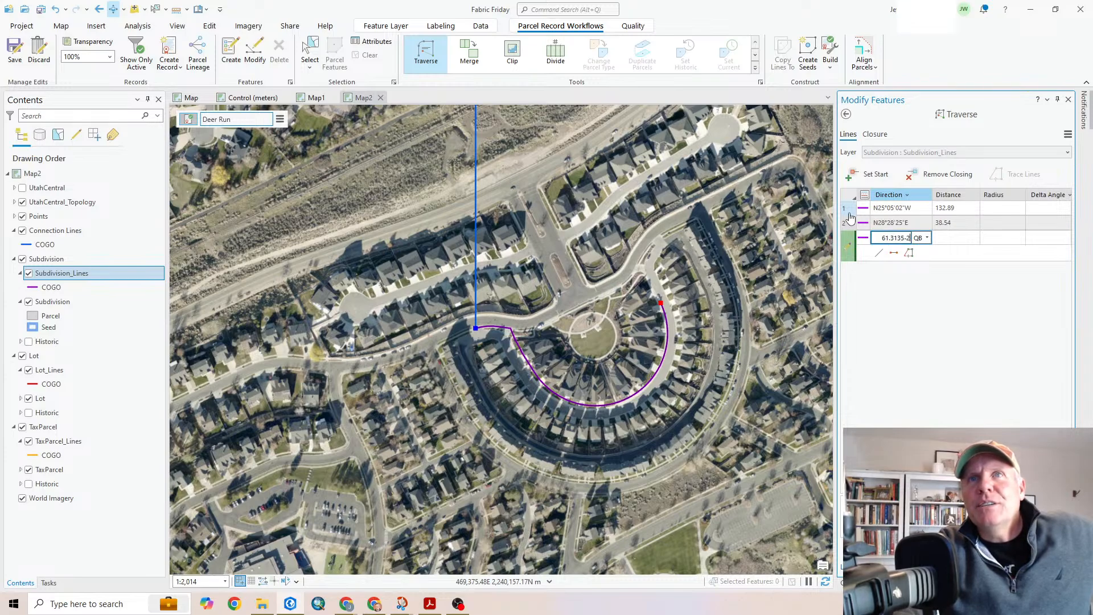
key("Tab")
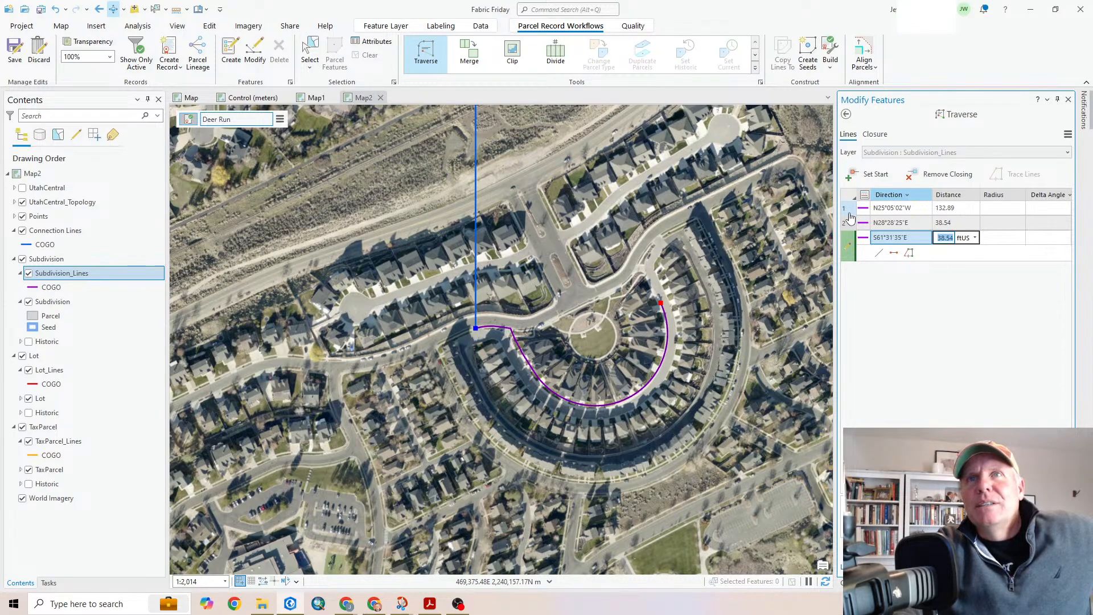
key("BackSpace")
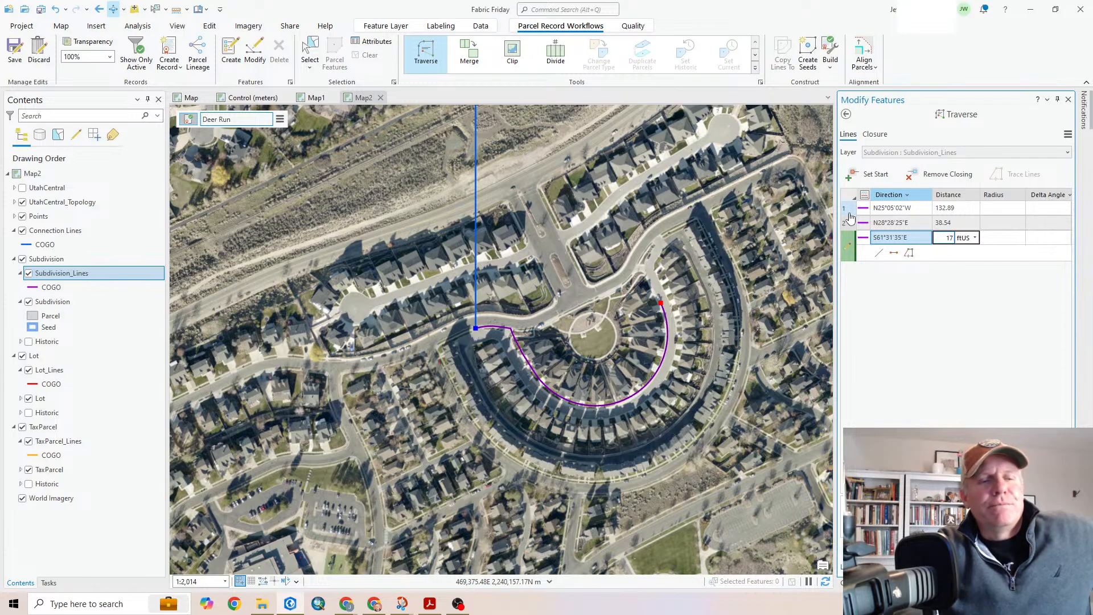
key("Tab")
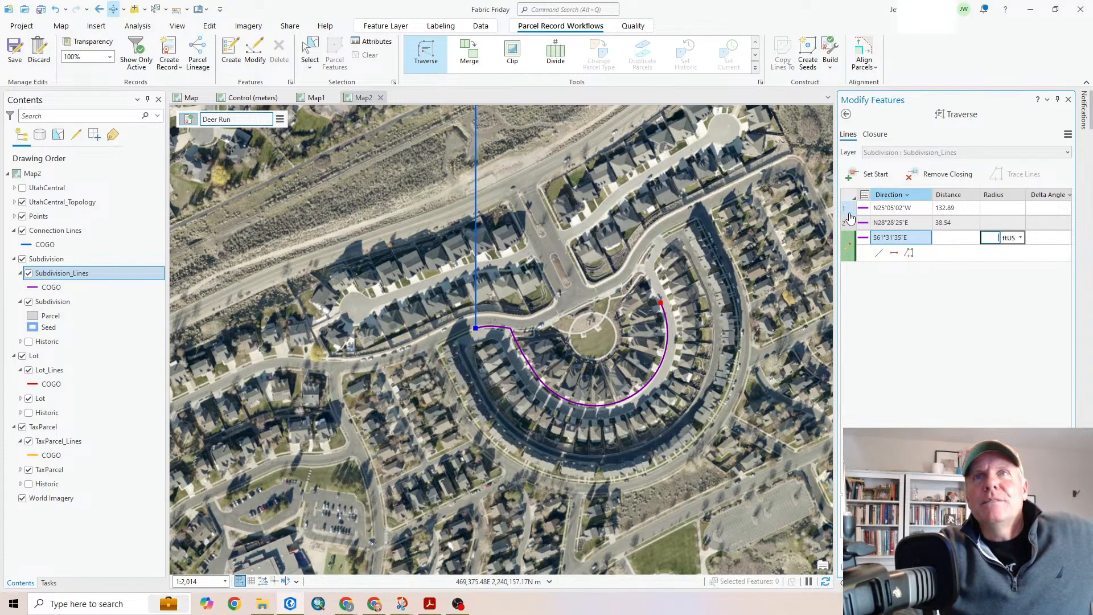
type("175")
key("Tab")
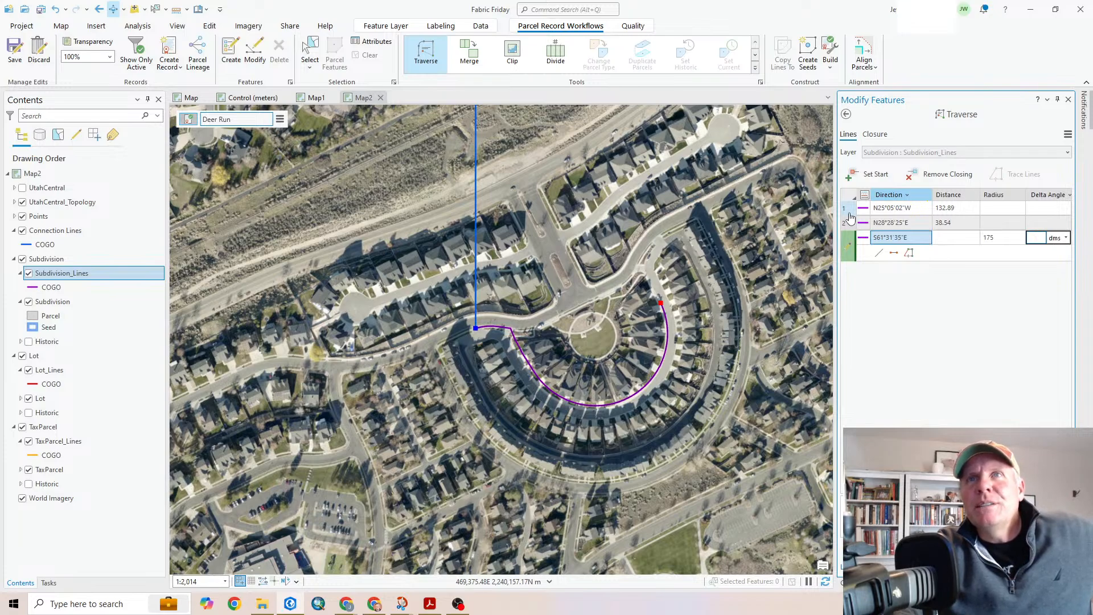
type("24")
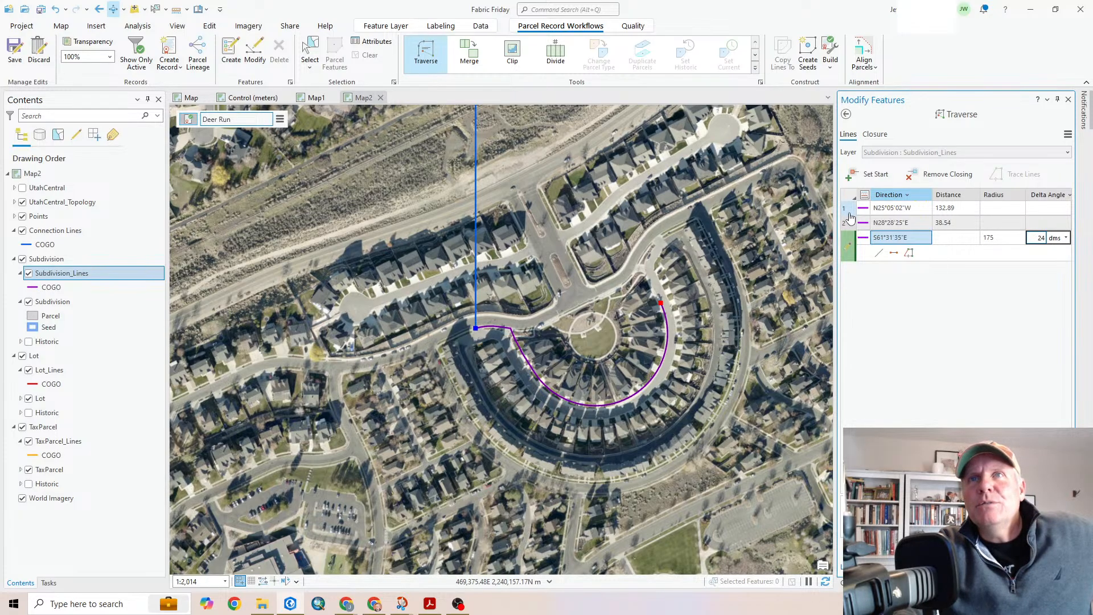
type(".4708")
key("Return")
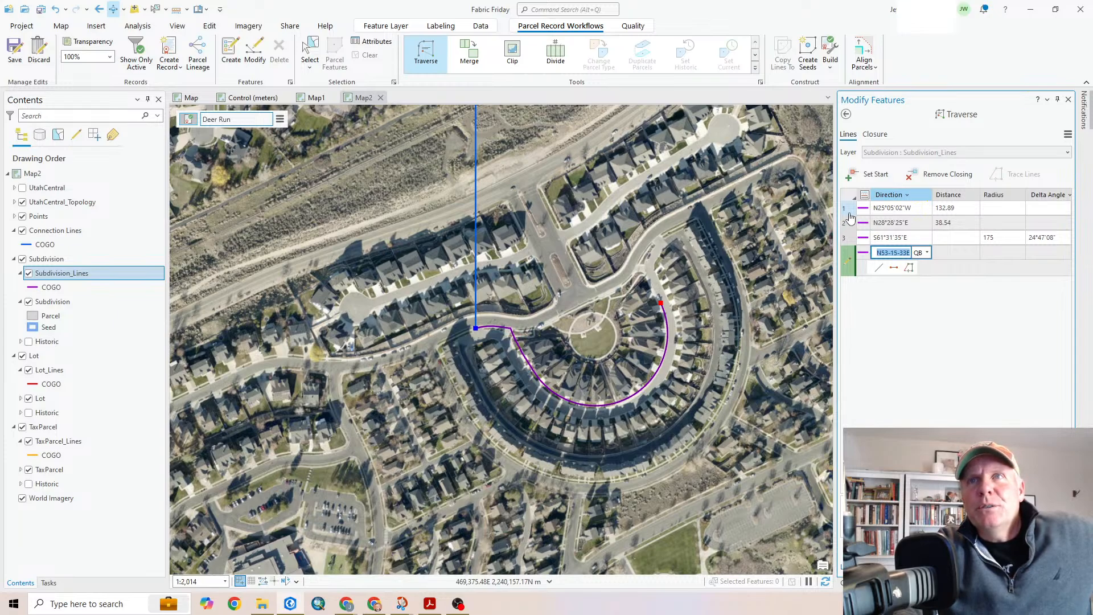
Add the fourth course as a curve with radial direction S34°52'18"W, radius 369 ftUS and delta angle 22°17'02"
type("34.5218-3")
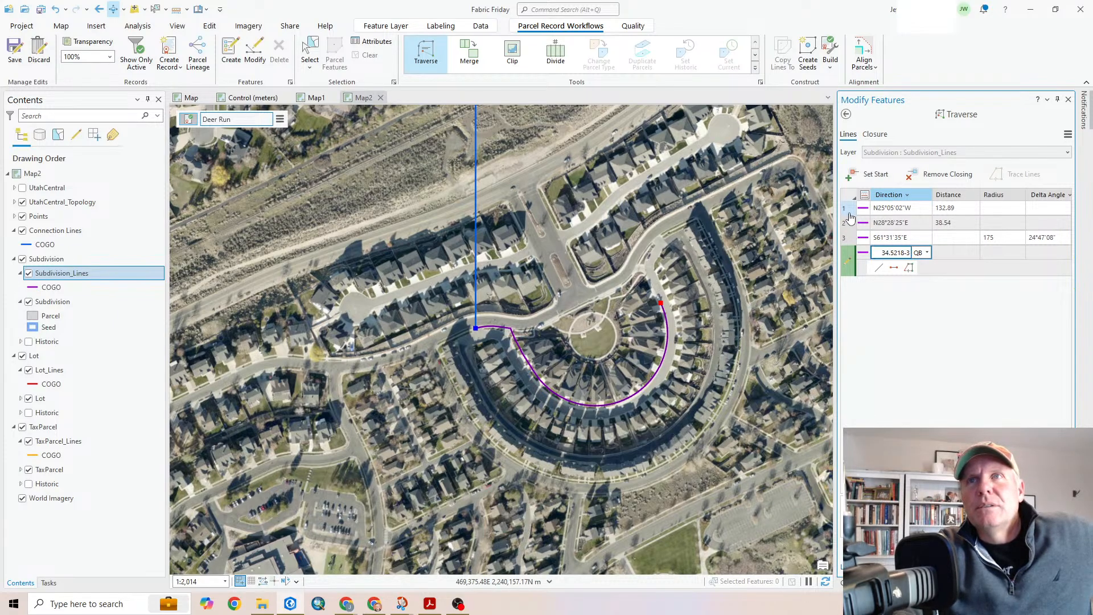
key("Tab")
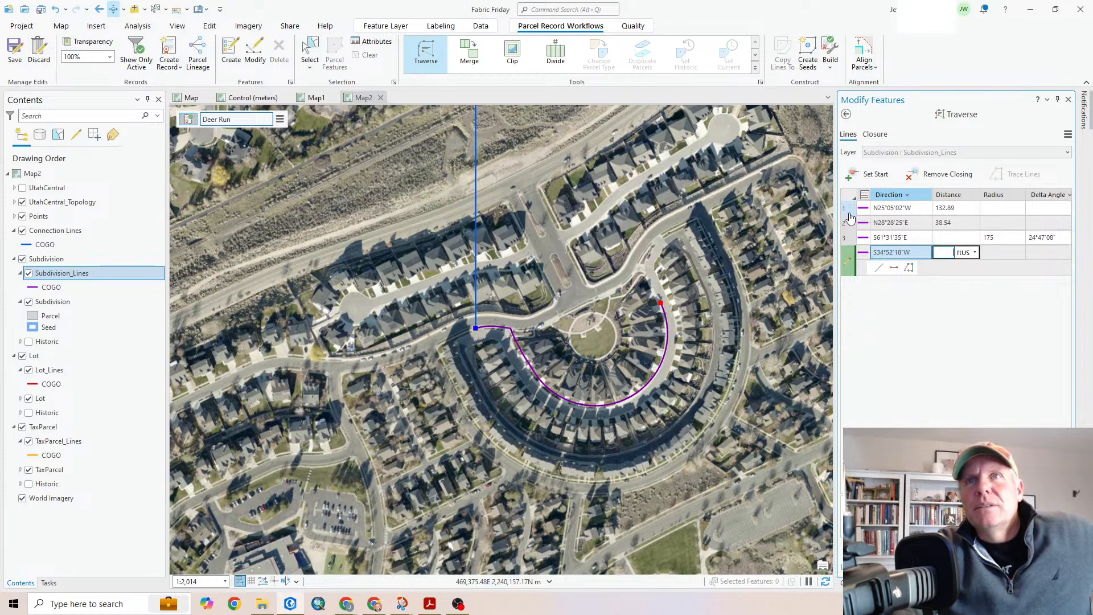
type("0")
key("Tab")
type("369")
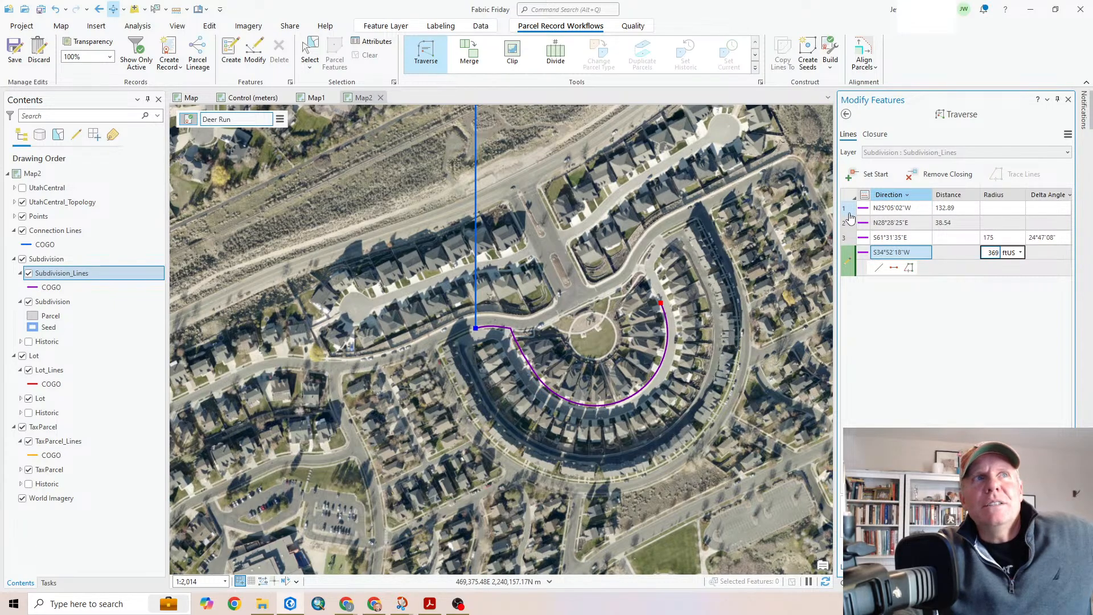
key("Tab")
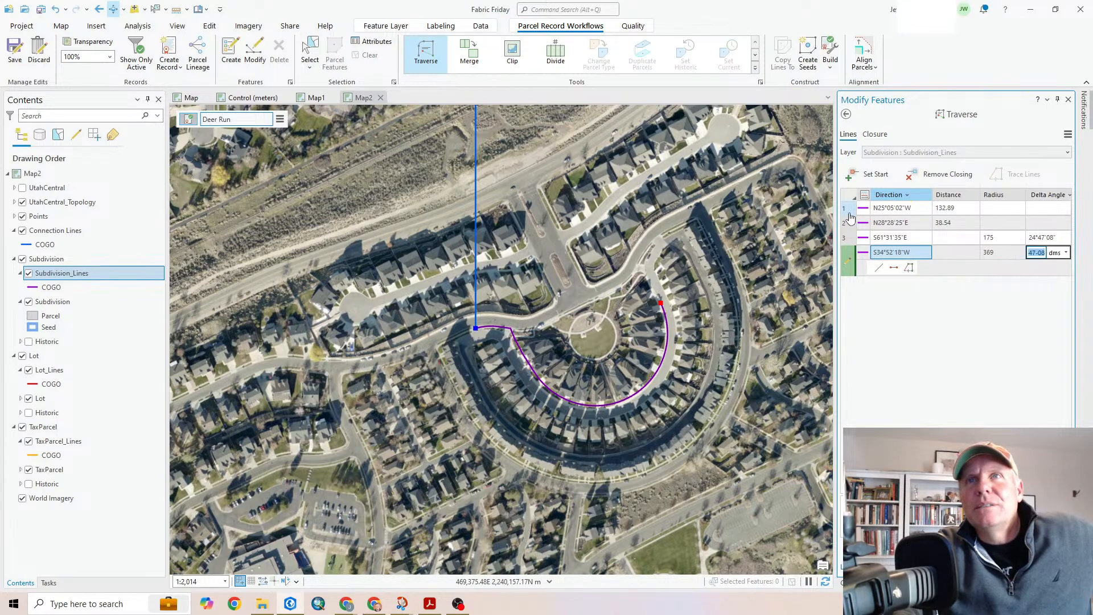
type("22-17-02")
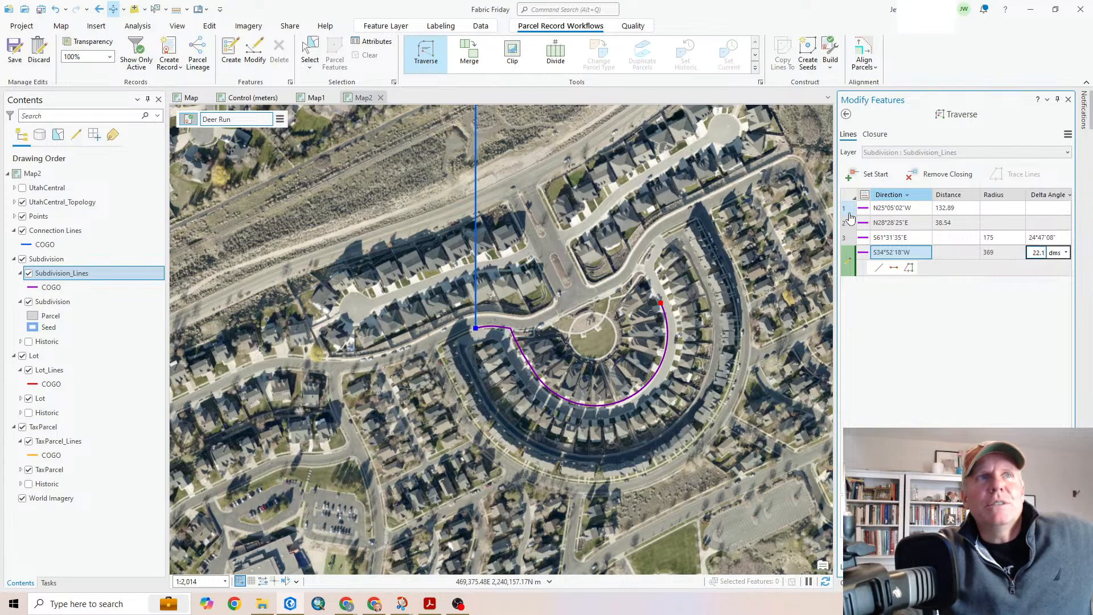
key("Return")
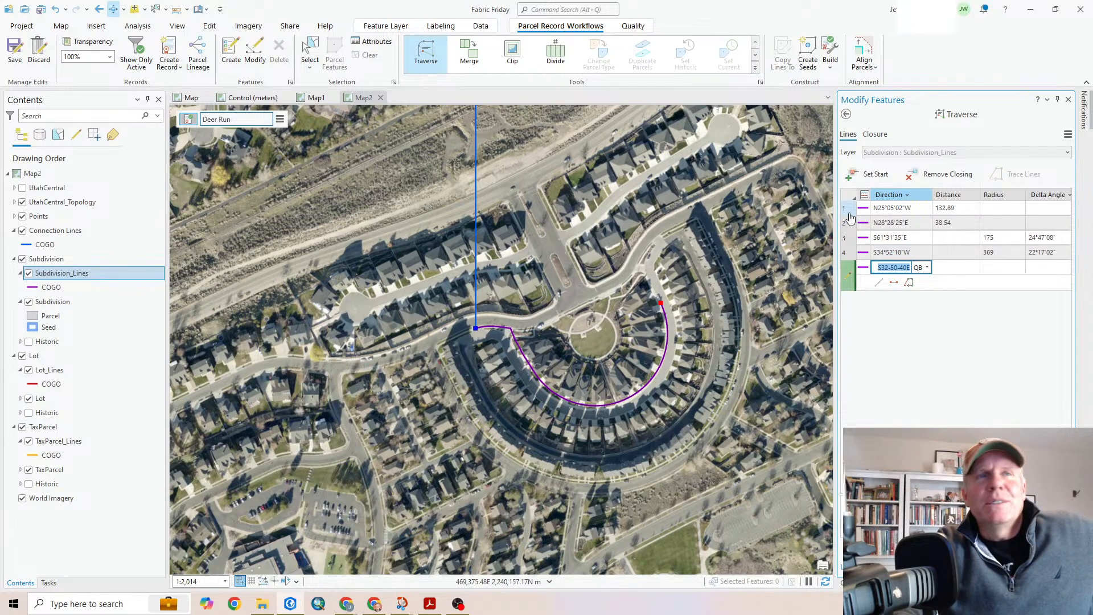
Add the fifth course as a straight line with quadrant bearing S26°09'19"E and distance 16.01 ftUS
type("26")
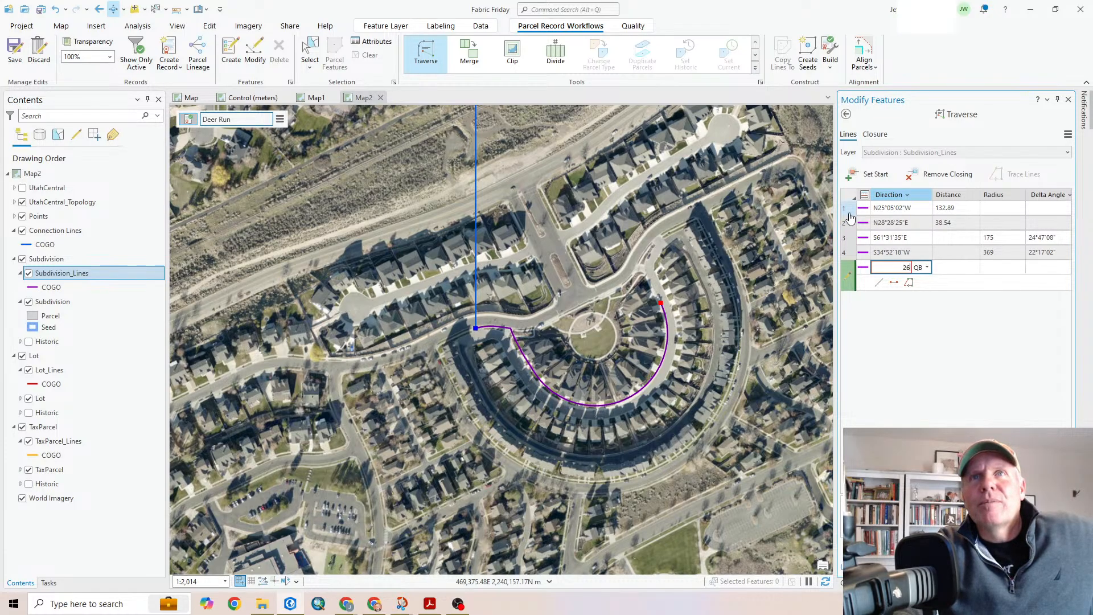
type(".0919-2")
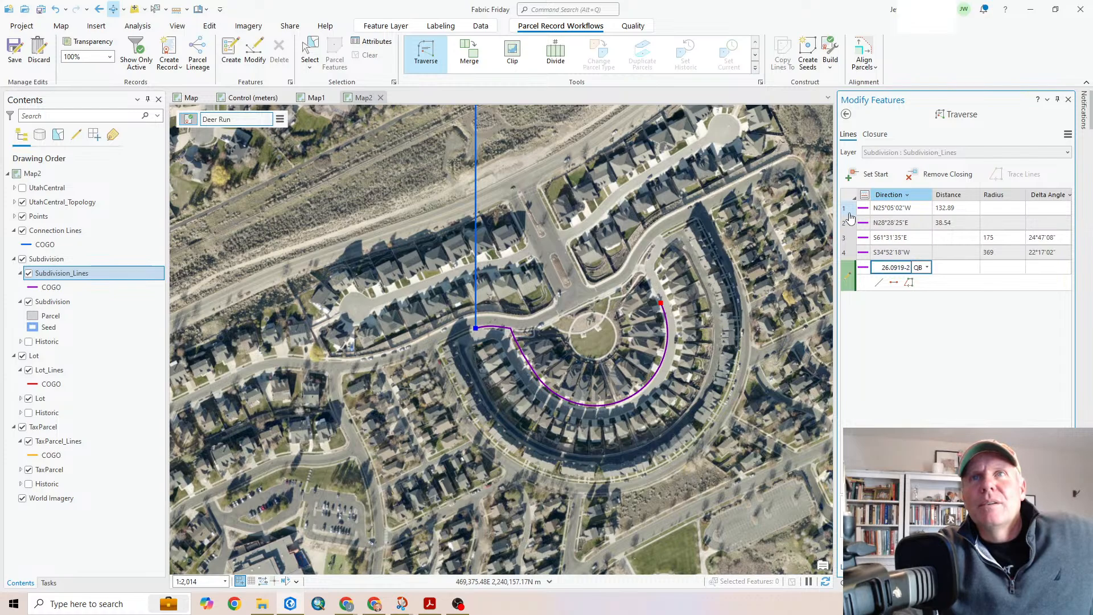
key("Tab")
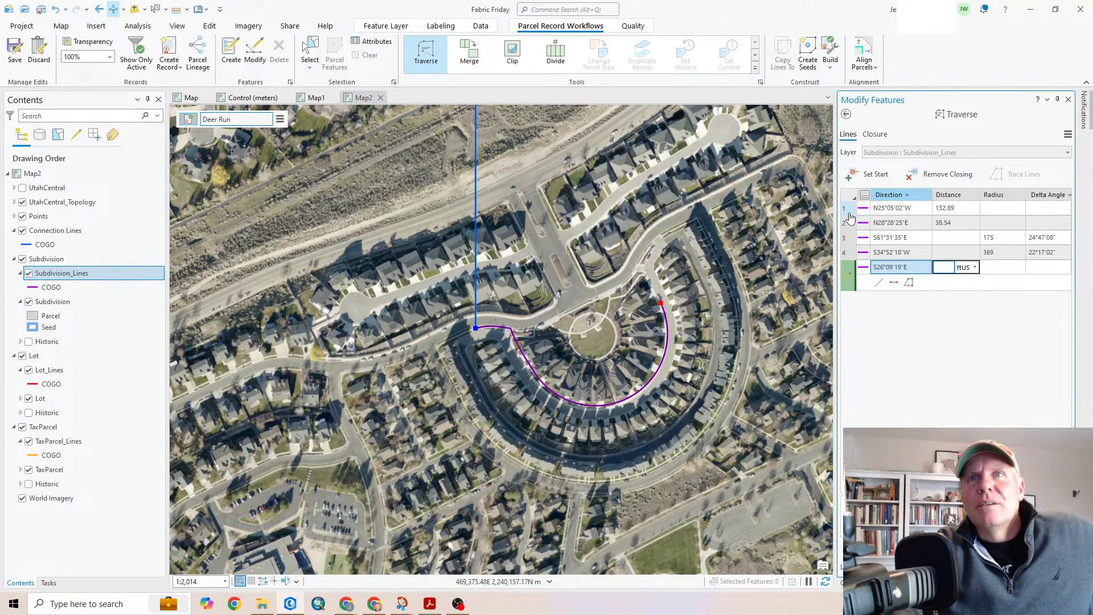
type("16.01")
key("Return")
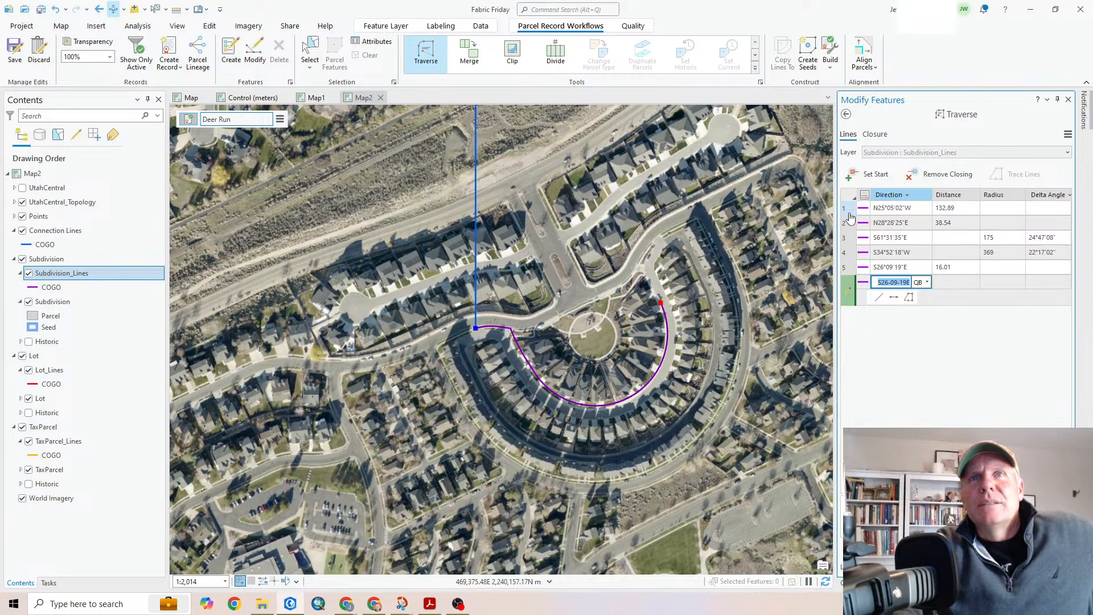
Add the sixth course as a straight line with quadrant bearing S26°04'34"E and distance 27.26 ftUS
type("26.0434-2")
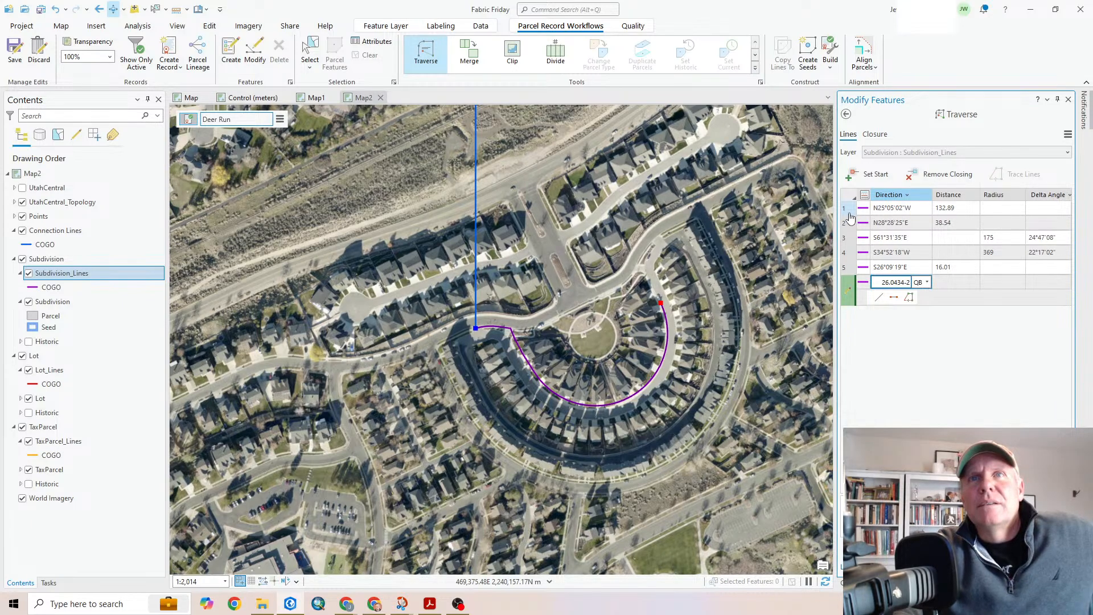
key("Tab")
type("27.26")
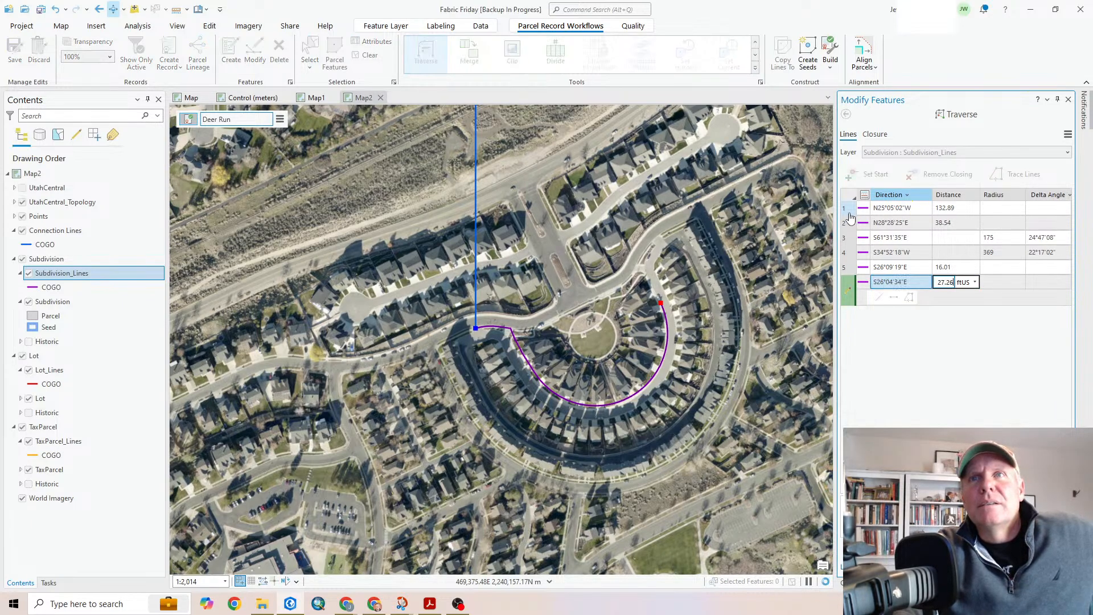
key("Return")
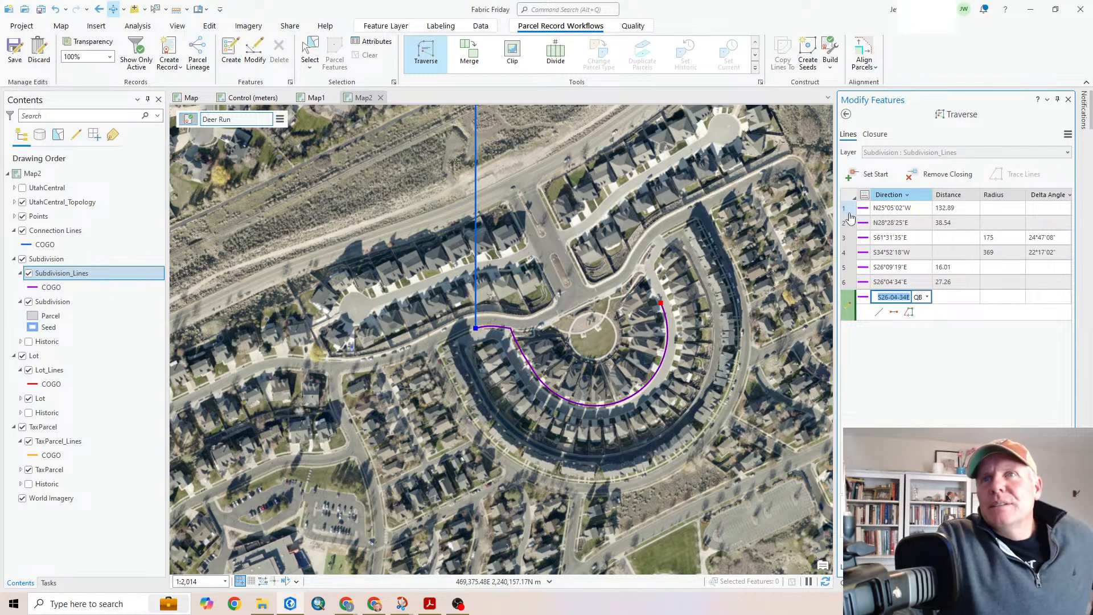
Add the seventh course as a curve with radial direction S63°53'02"W, radius 366.5 ftUS and delta angle 180°
type("63.5302-3")
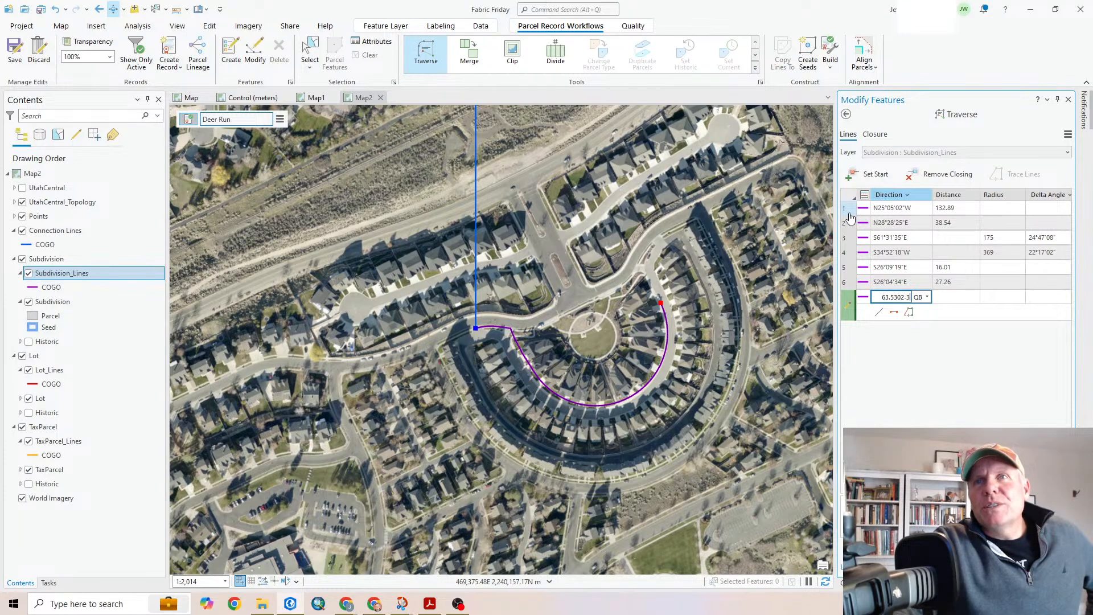
key("Tab")
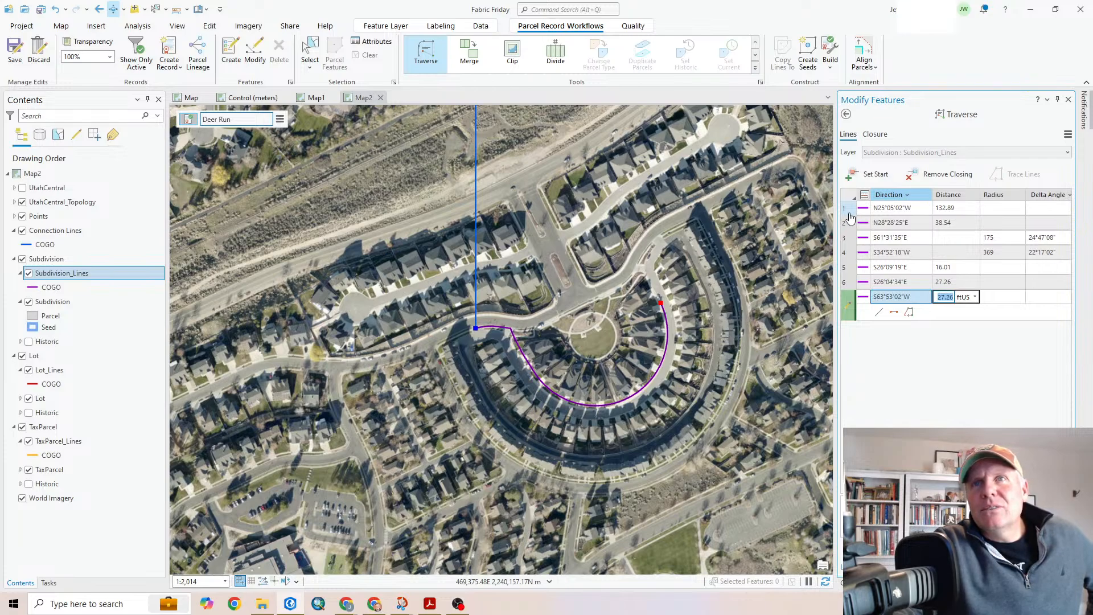
key("BackSpace")
key("Tab")
type("366.5")
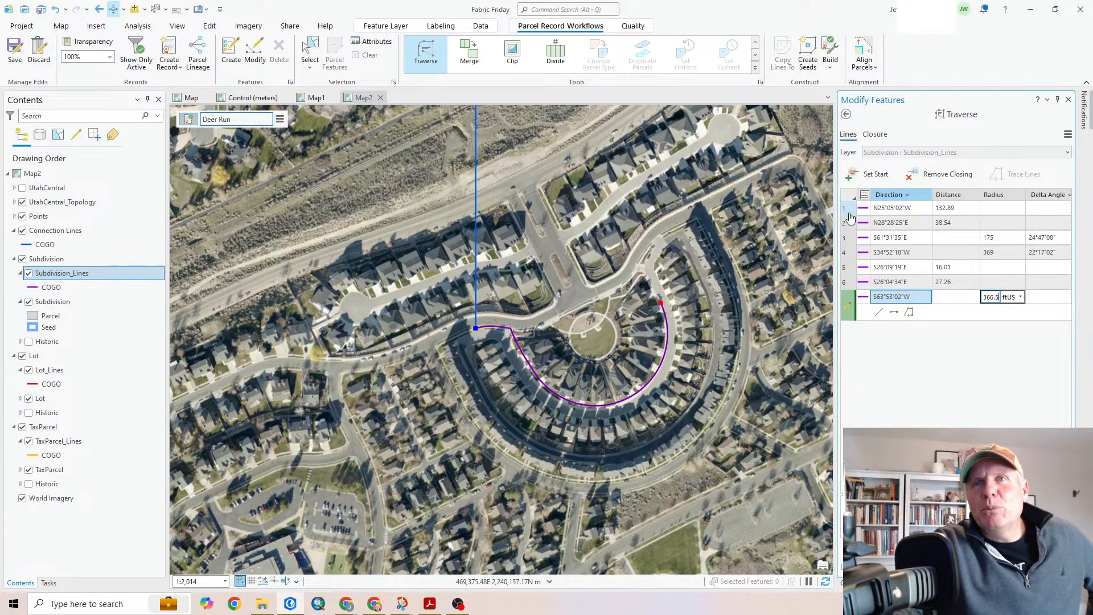
key("Tab")
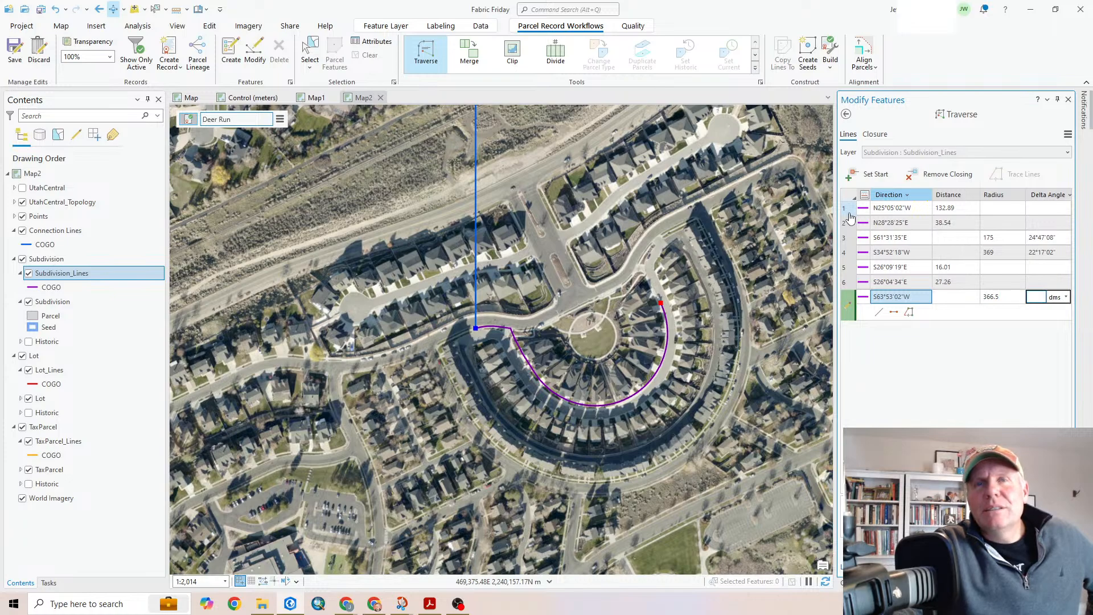
type("180")
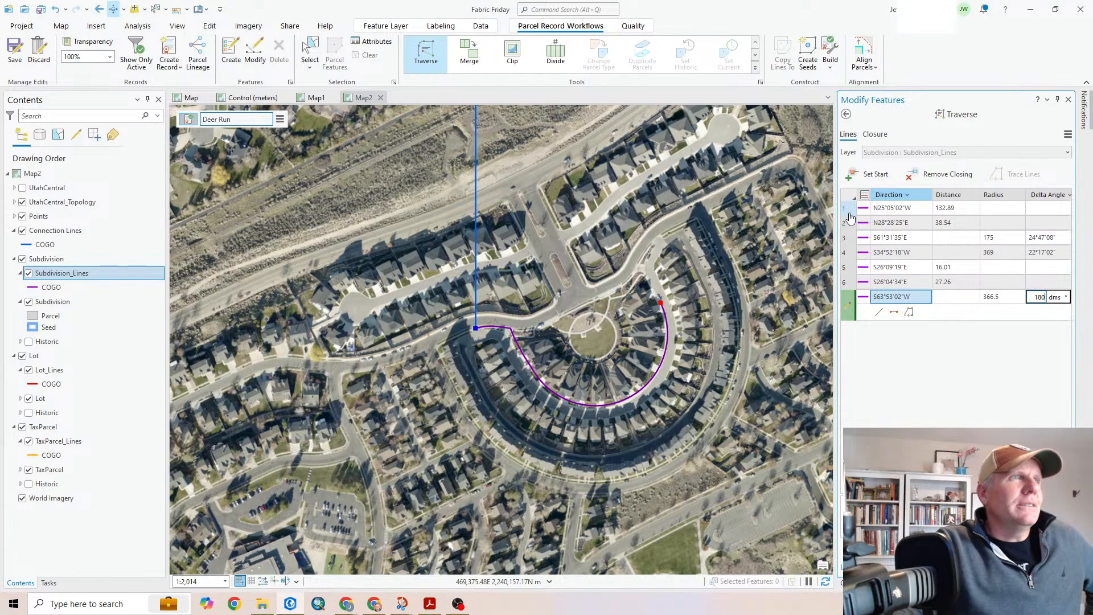
key("Return")
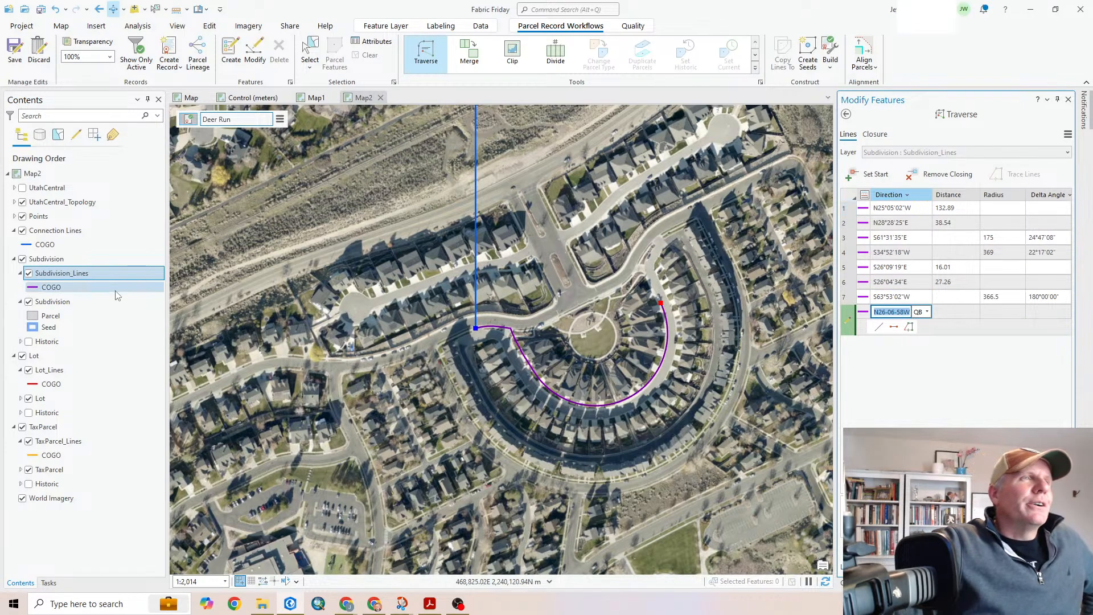
scroll(478, 388, "up", 1)
scroll(472, 393, "down", 1)
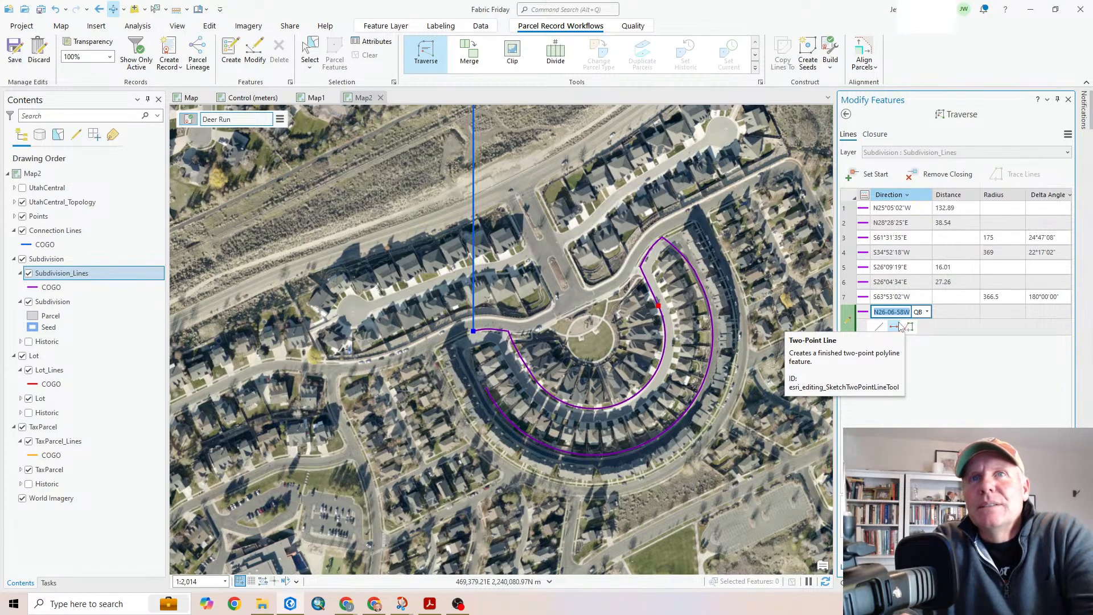
Add the eighth course as a straight line with quadrant bearing N26°18'32"W and distance 17.38 ftUS
type("26.1832")
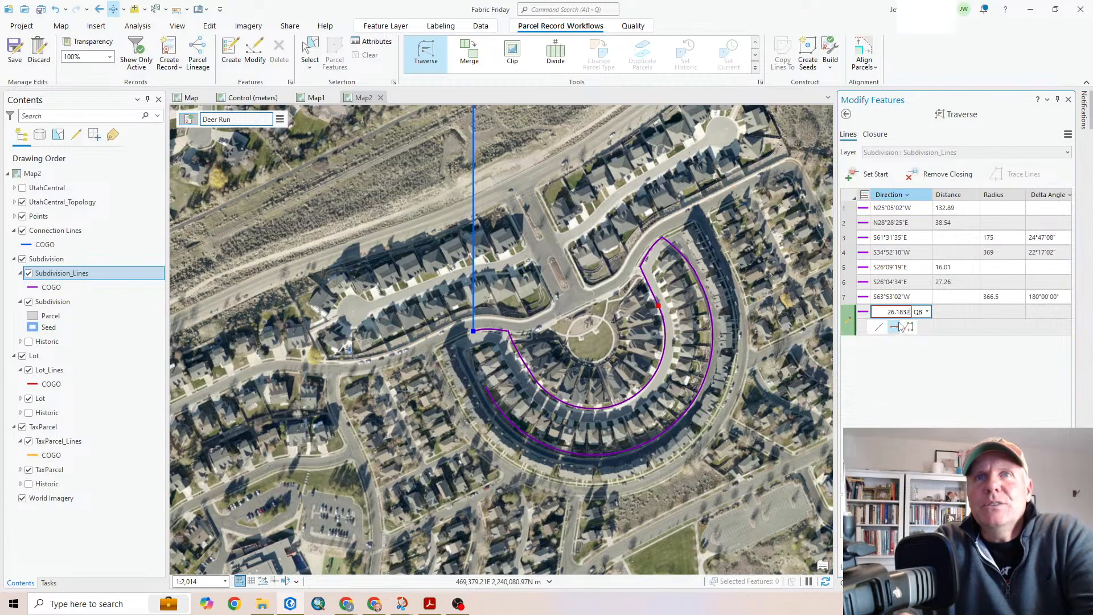
type("-4")
key("Tab")
type("17.38")
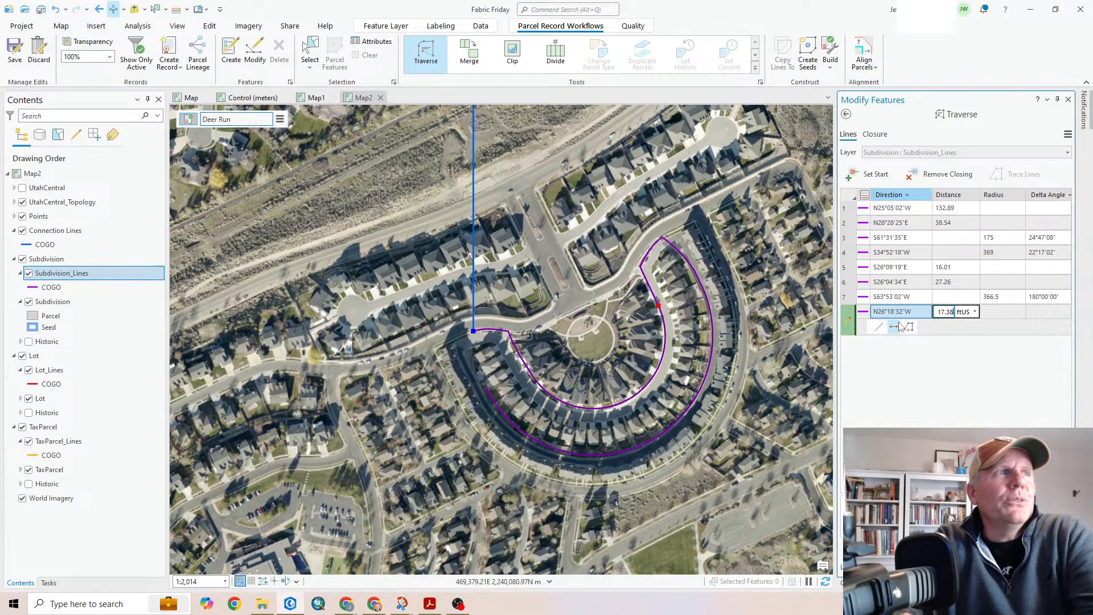
key("Return")
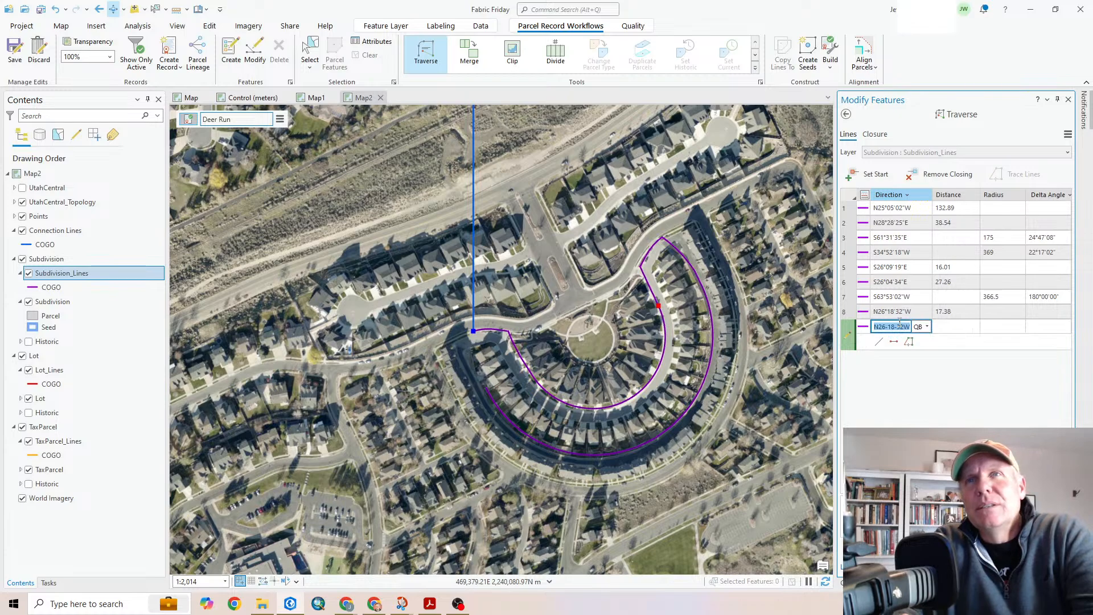
Add the ninth course as a straight line with quadrant bearing N26°08'56"W and distance 24.88 ftUS
type("26.0836-4")
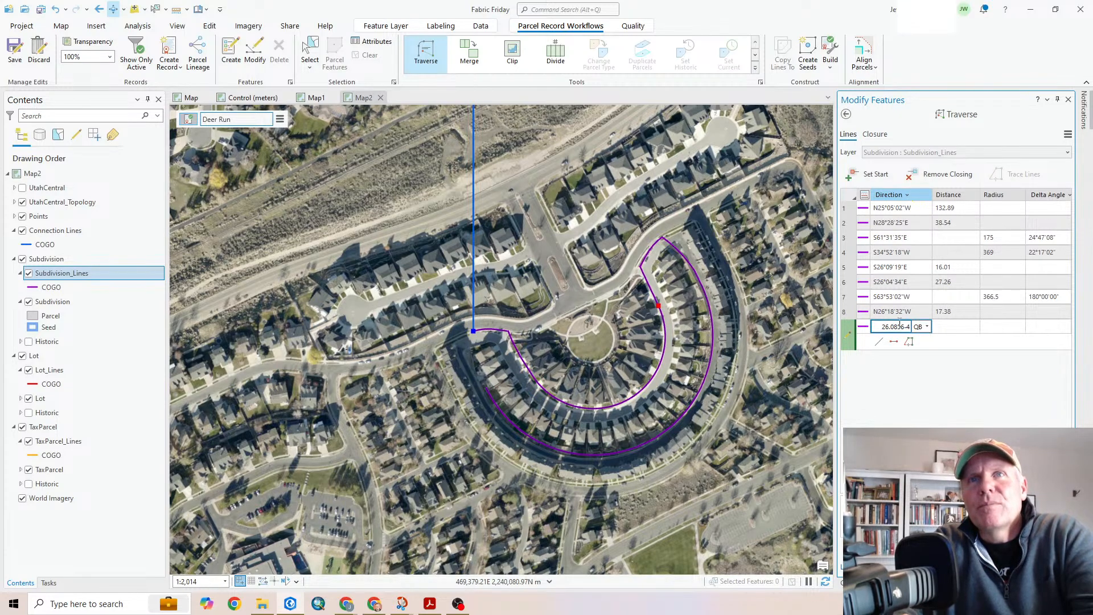
key("Tab")
type("24.88")
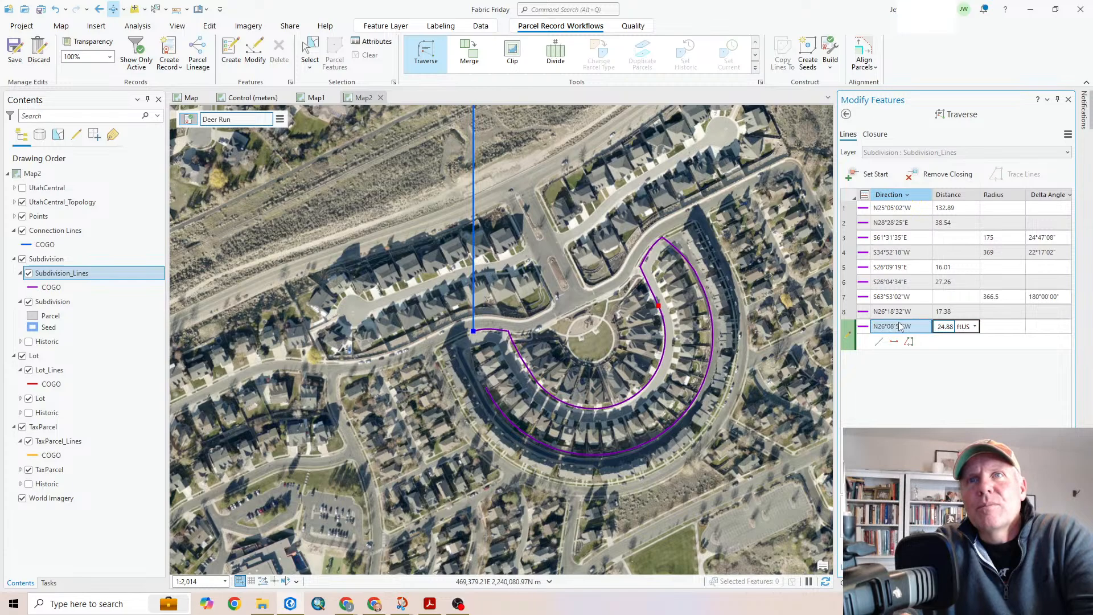
key("Return")
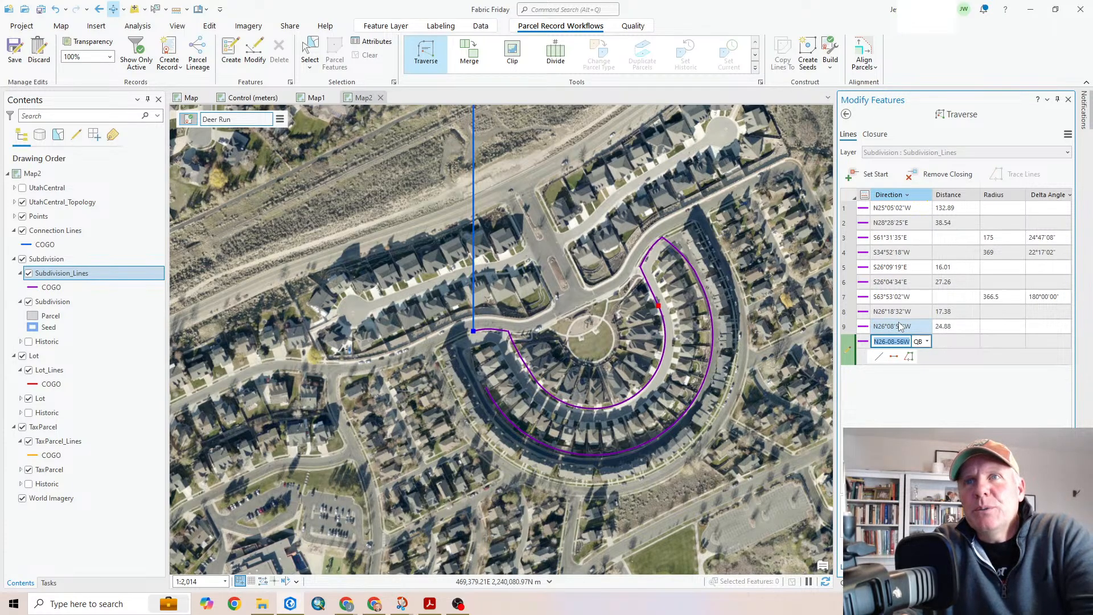
Add the tenth course as a curve with radial direction N70°27'34"E, radius 369 ftUS and delta angle 21°43'37"
type("70.")
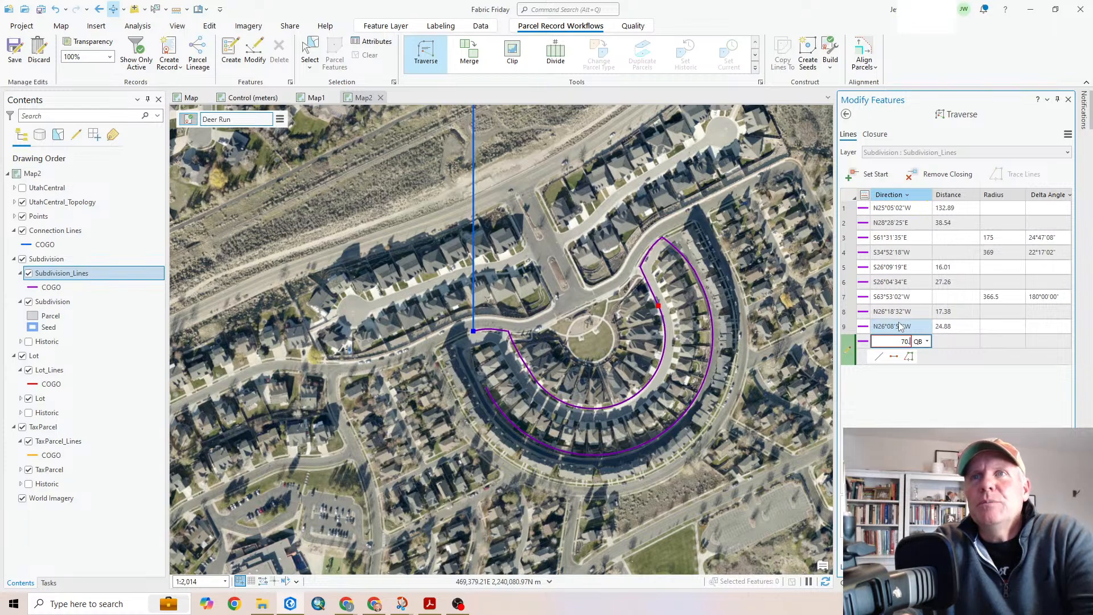
type("2734-1")
key("Tab")
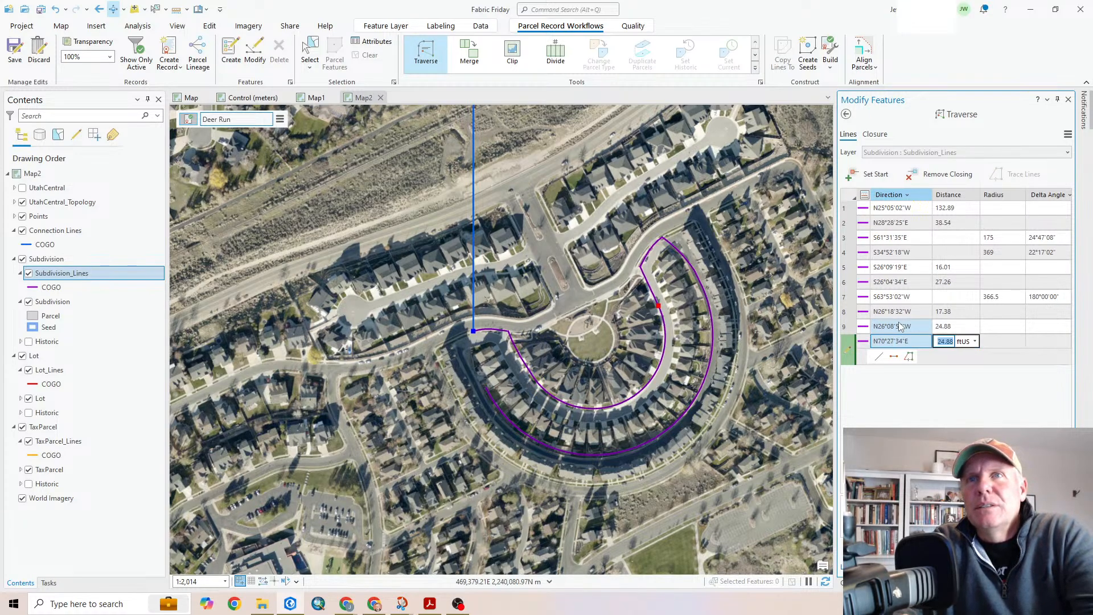
key("BackSpace")
key("Tab")
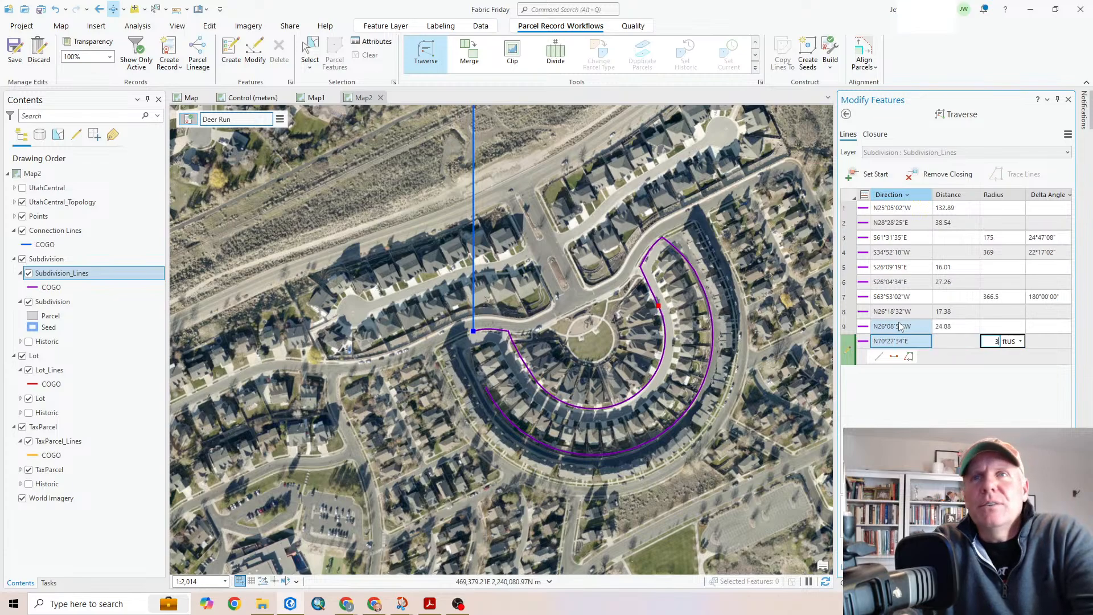
type("369")
key("Tab")
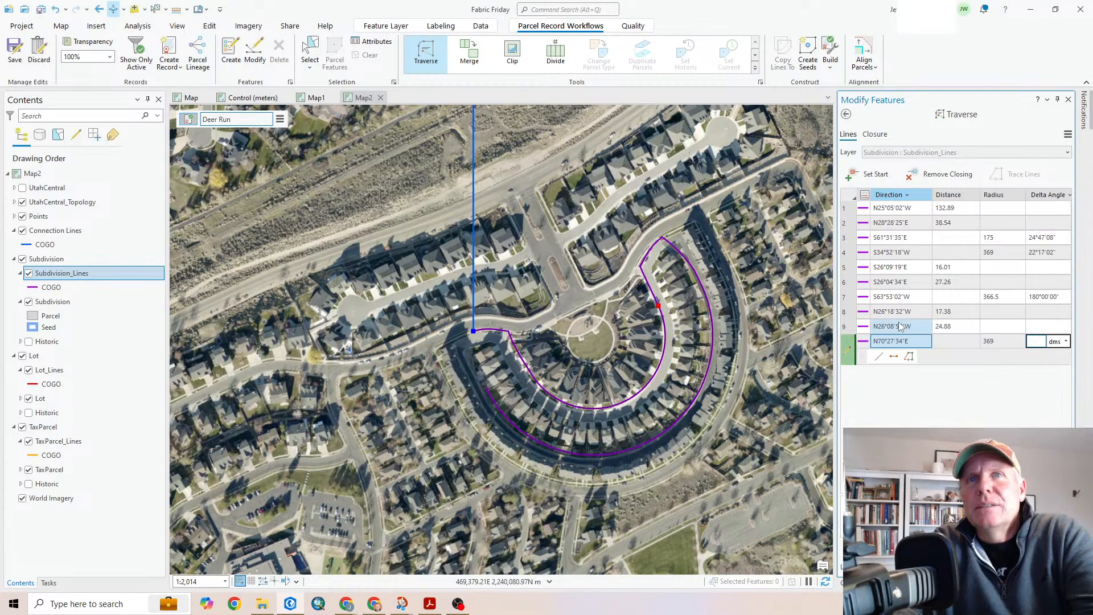
type("21")
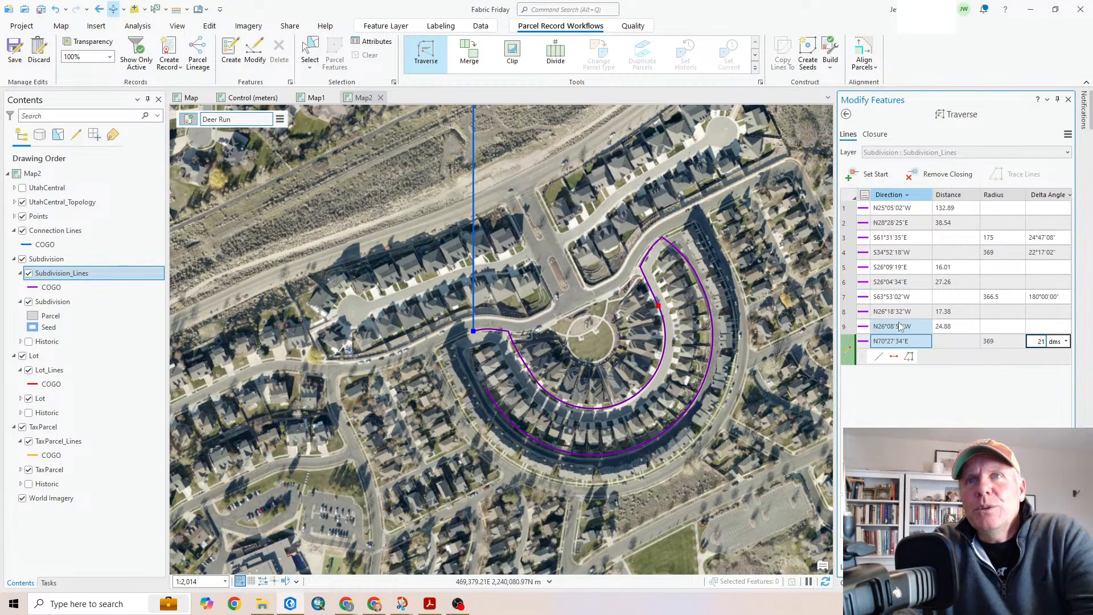
type(".433")
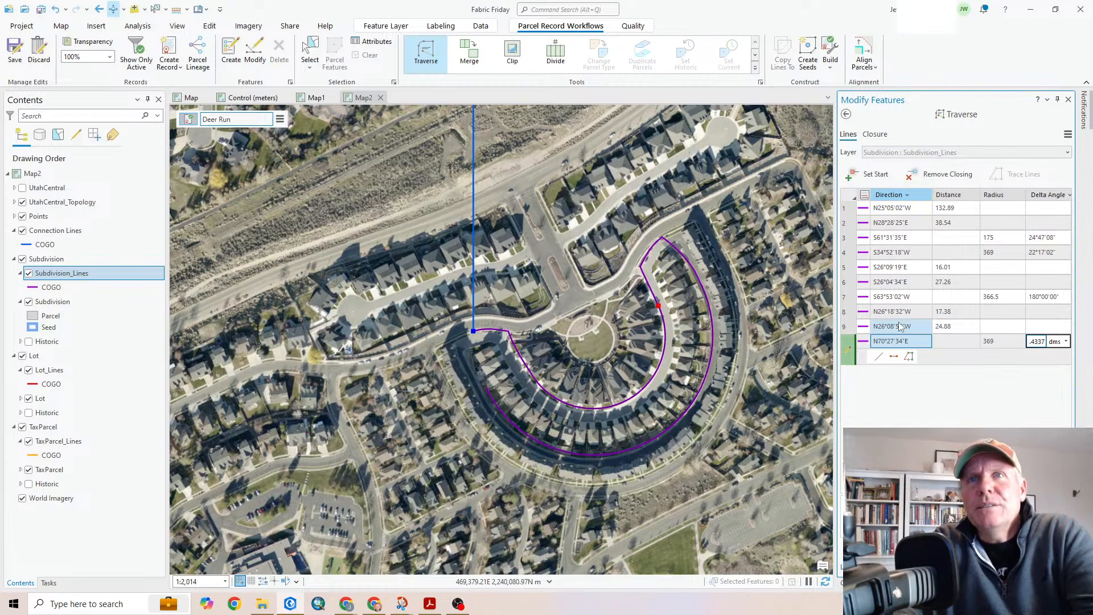
type("7")
key("Return")
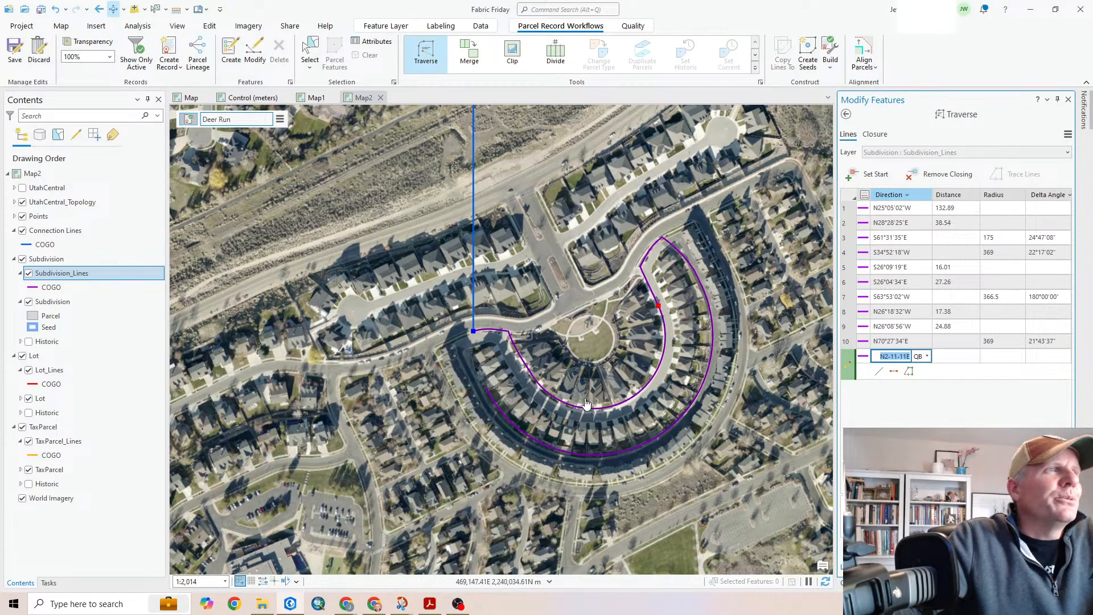
scroll(584, 405, "up", 1)
scroll(605, 401, "up", 2)
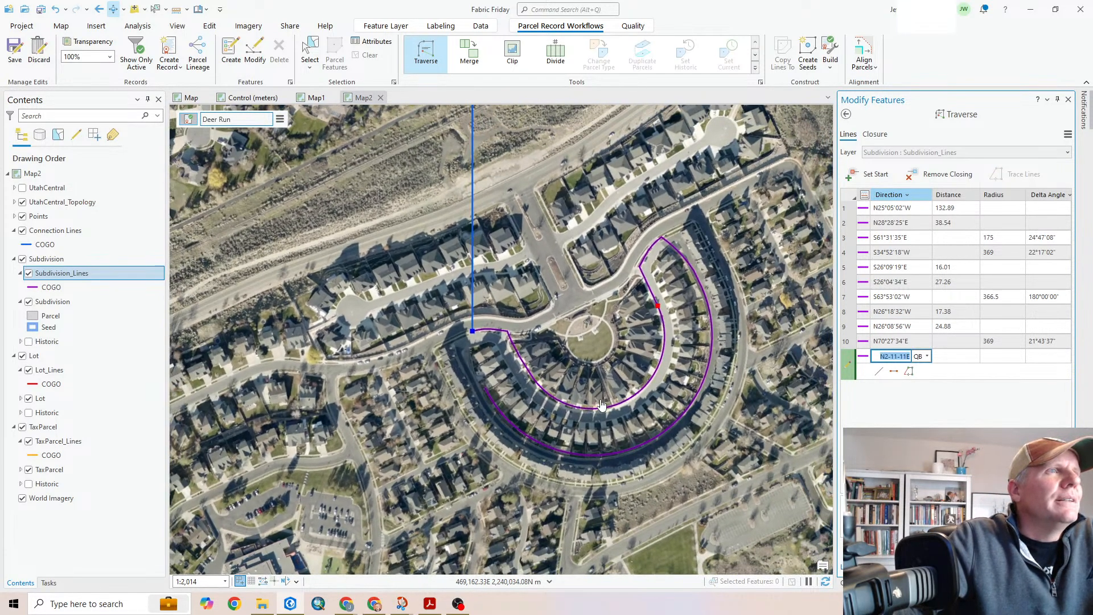
scroll(615, 385, "down", 4)
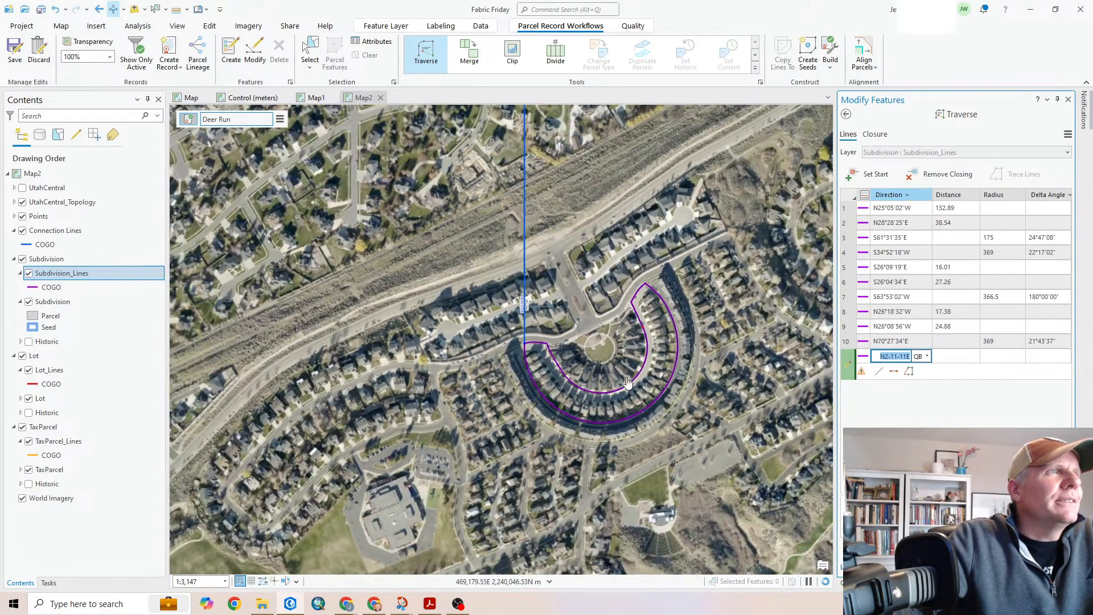
Close the Traverse tool and save the subdivision boundary edits
left_click_drag(645, 376, 533, 408)
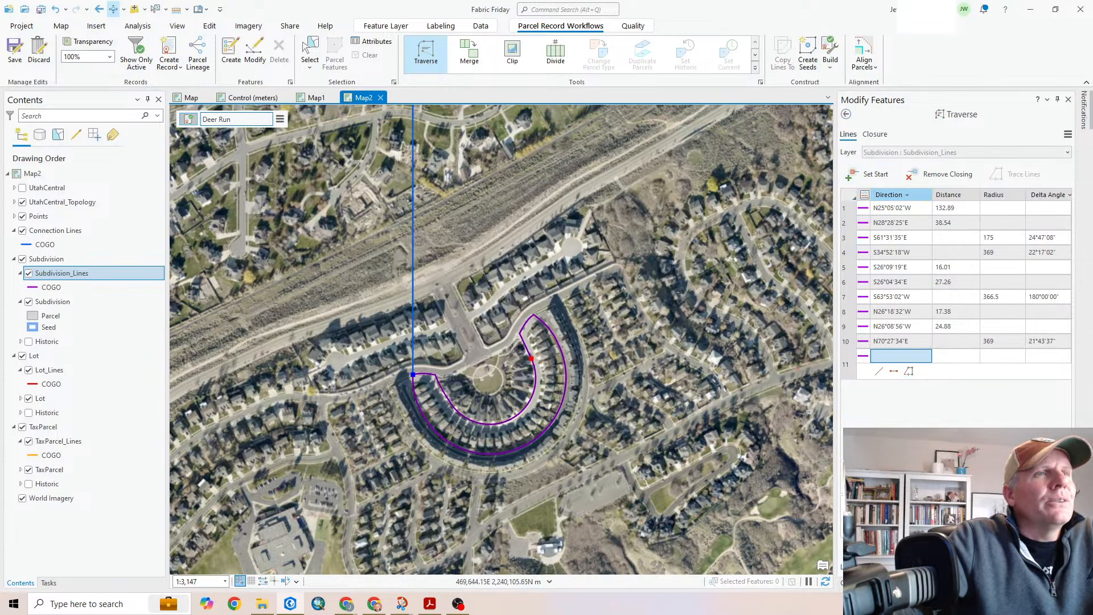
left_click(846, 114)
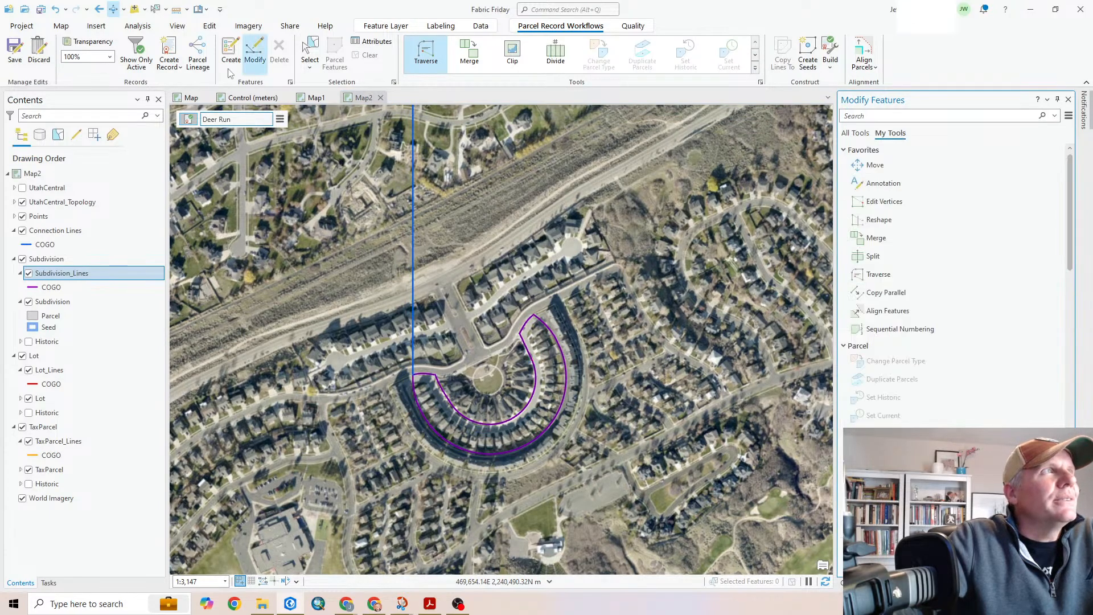
left_click(35, 62)
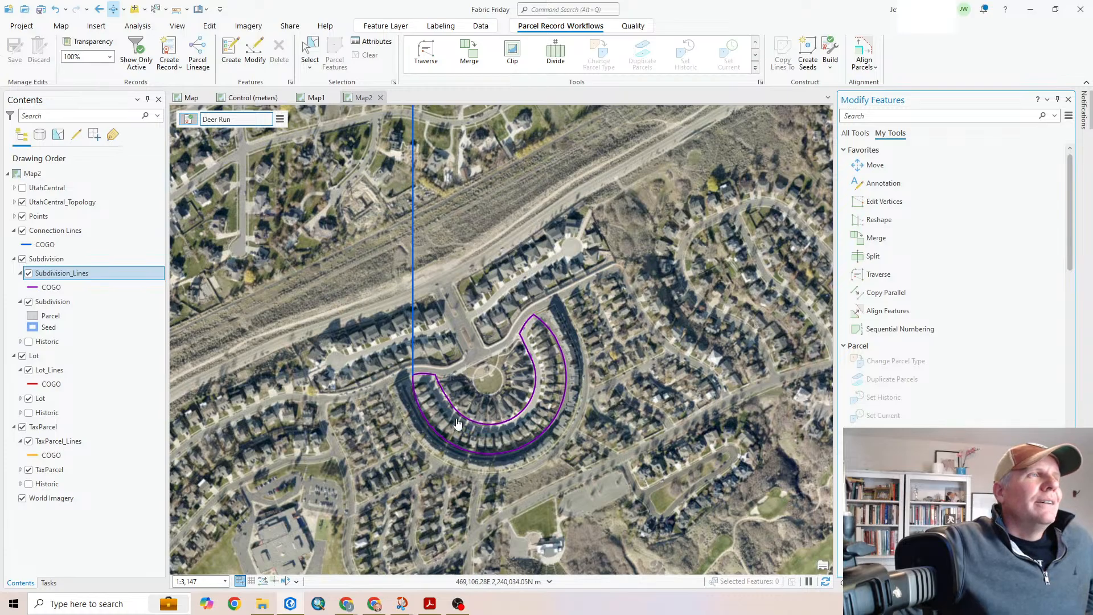
scroll(501, 421, "up", 2)
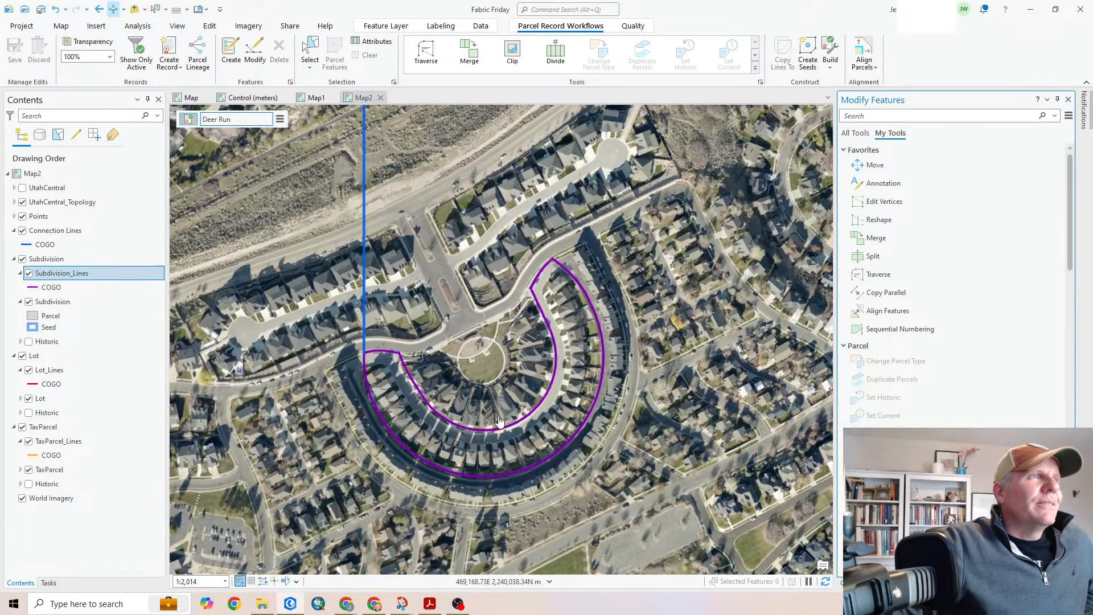
scroll(498, 424, "up", 2)
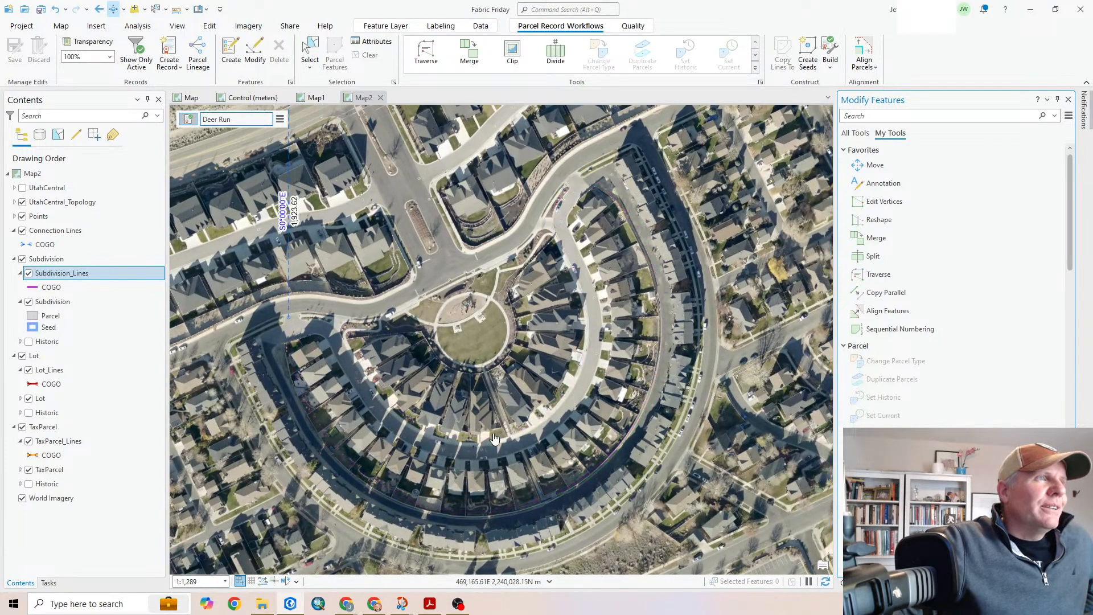
scroll(495, 440, "down", 2)
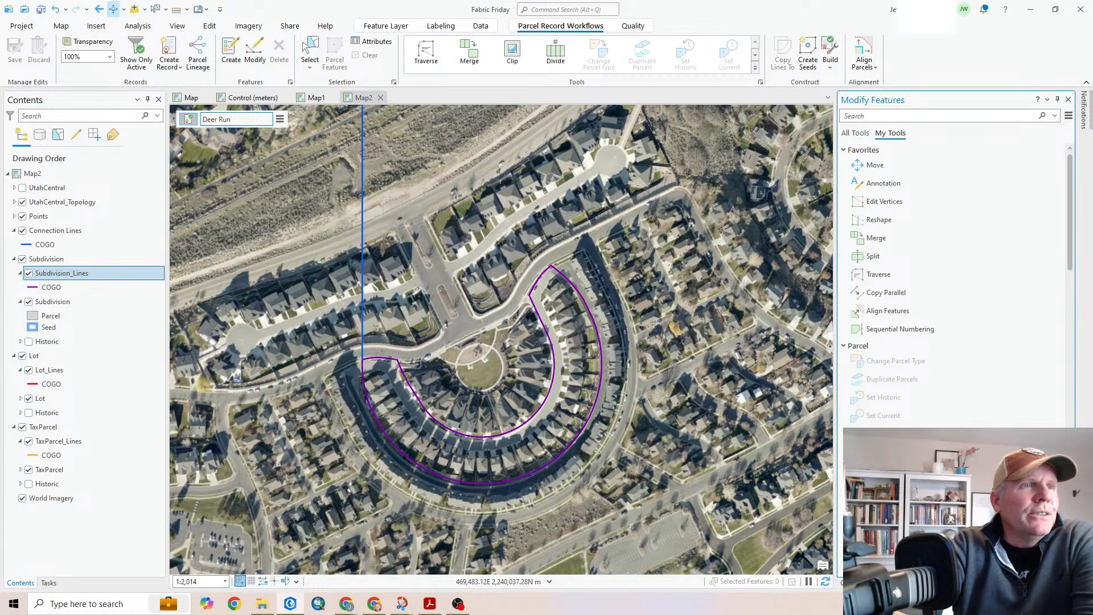
left_click(979, 582)
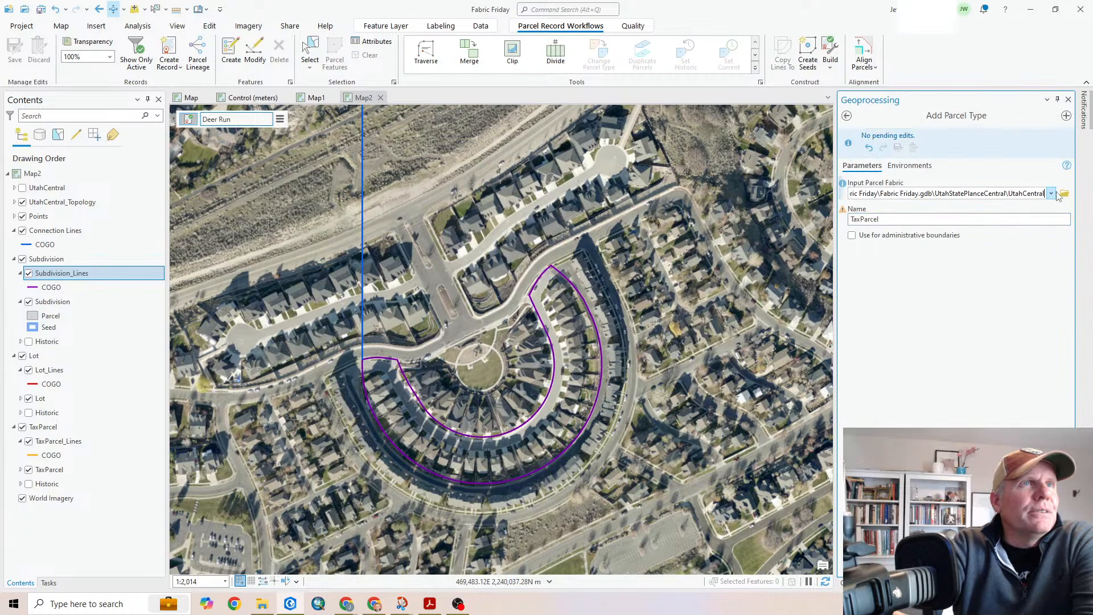
left_click(267, 607)
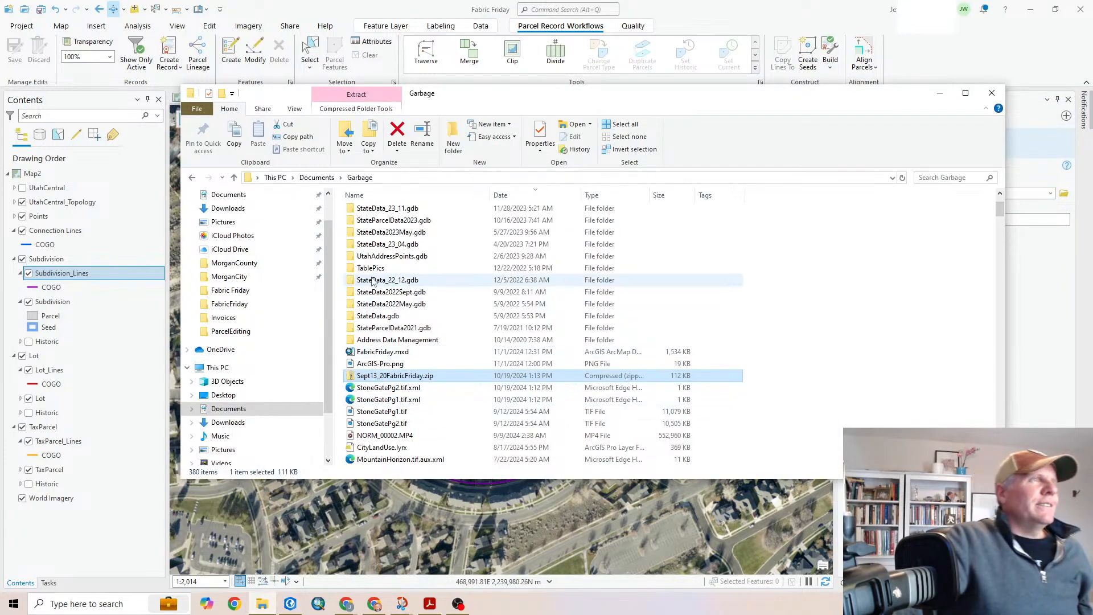
scroll(373, 282, "up", 2)
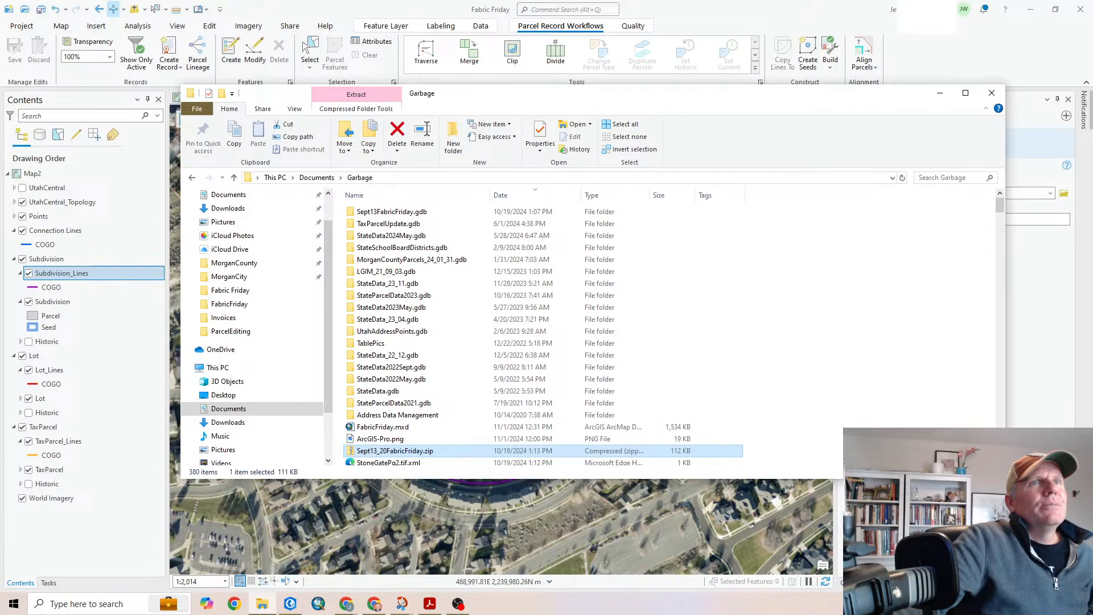
left_click_drag(546, 94, 1092, 94)
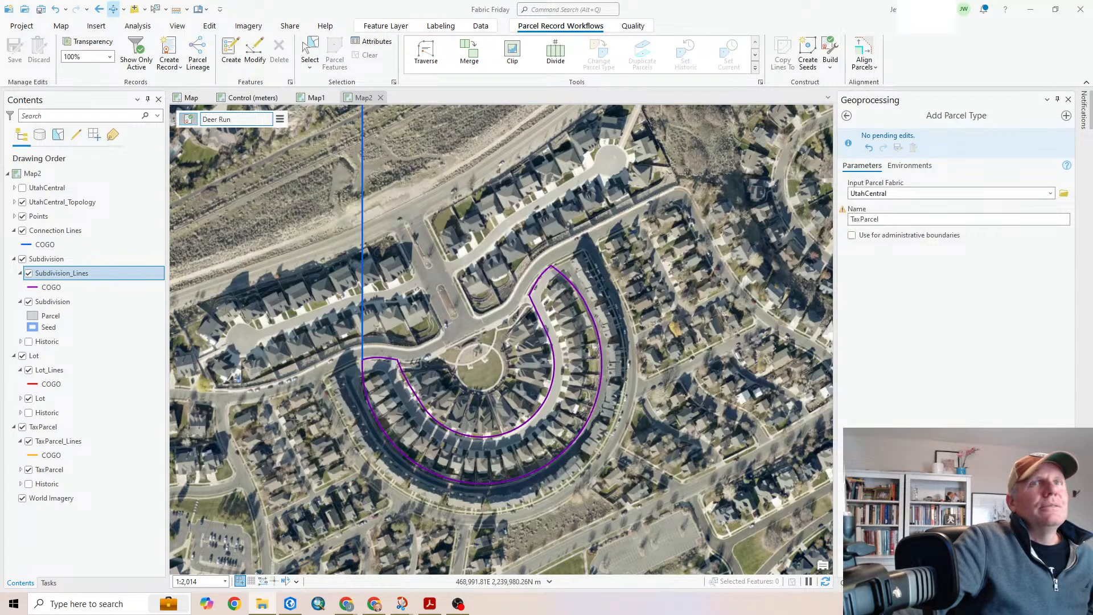
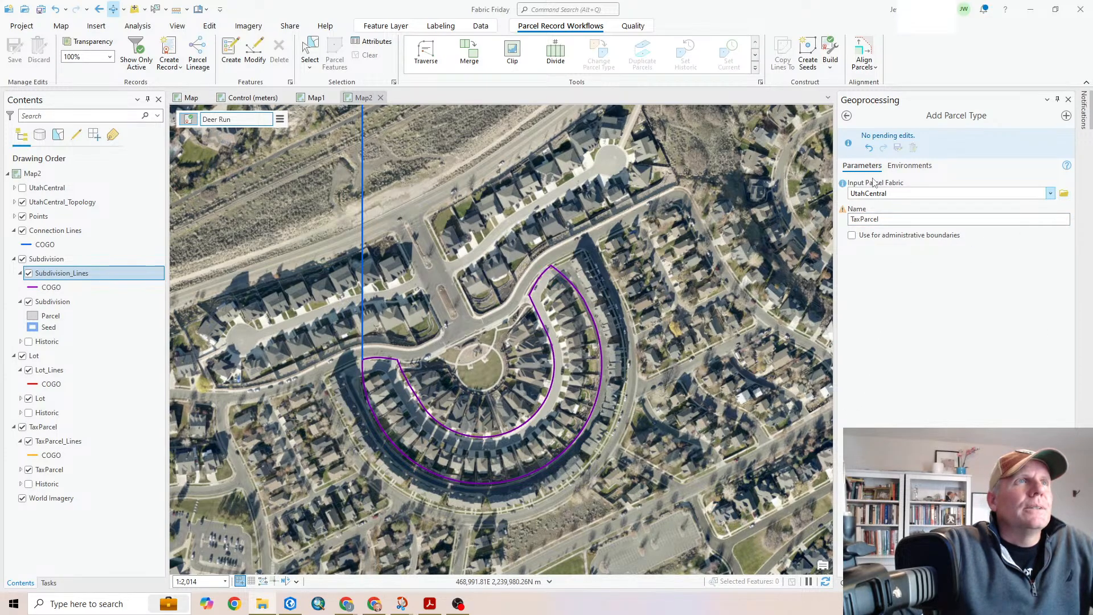
Open the PDF To TIFF geoprocessing tool and choose the DeerRunPreservePhase2 PDF from the FabricFriday folder as input
left_click(847, 118)
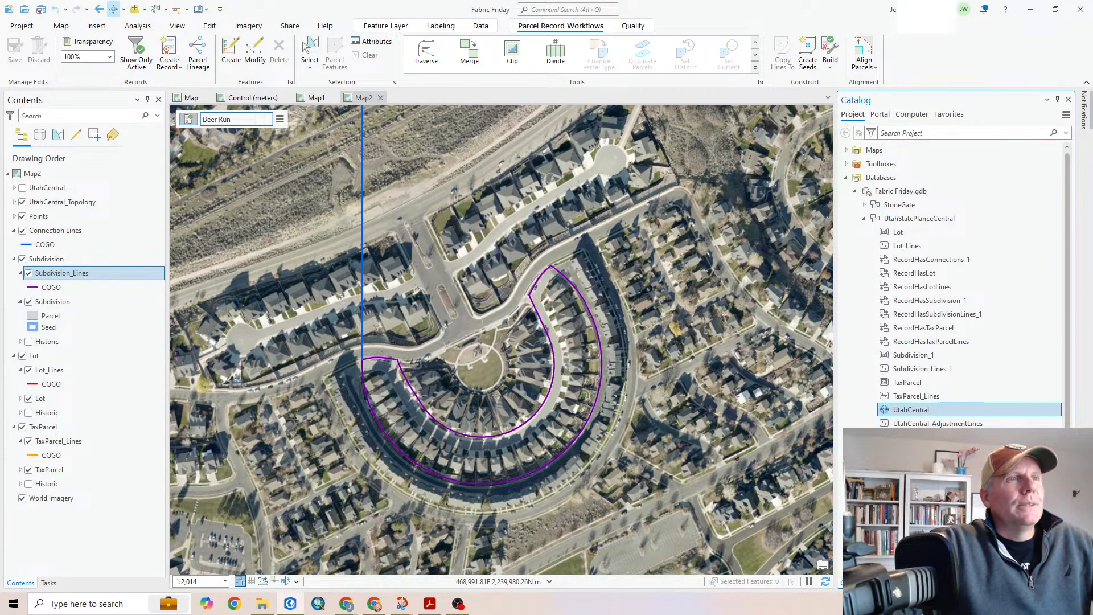
left_click(893, 582)
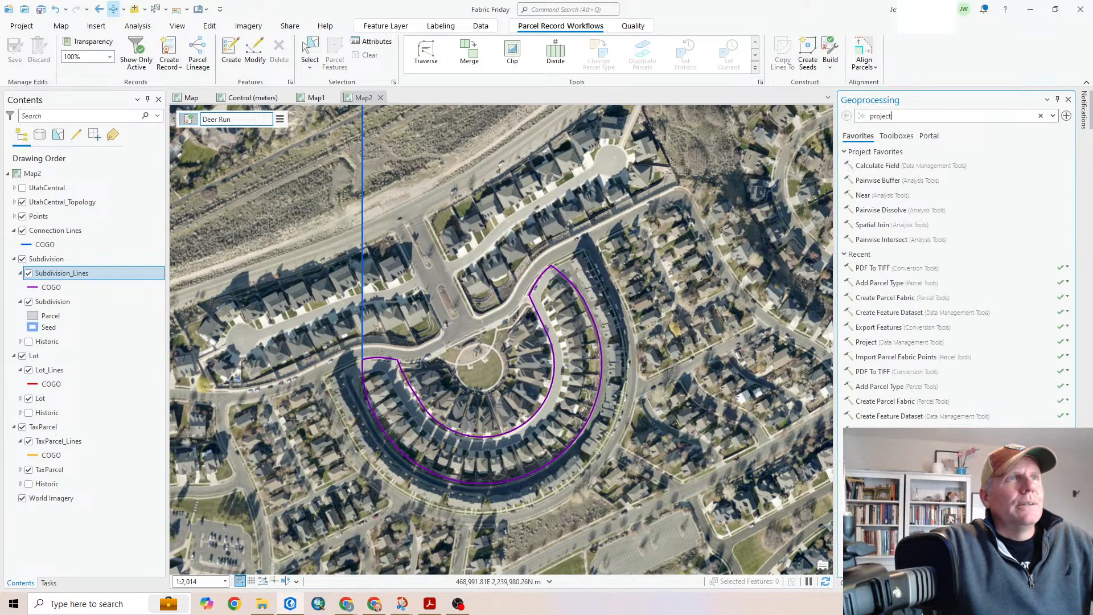
left_click(1041, 117)
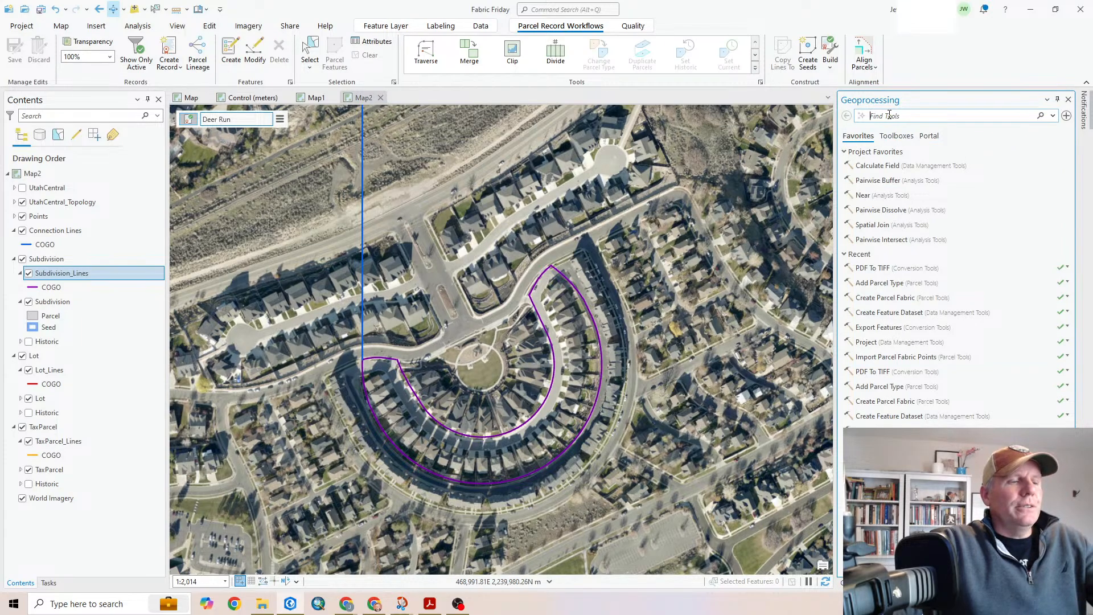
left_click(908, 264)
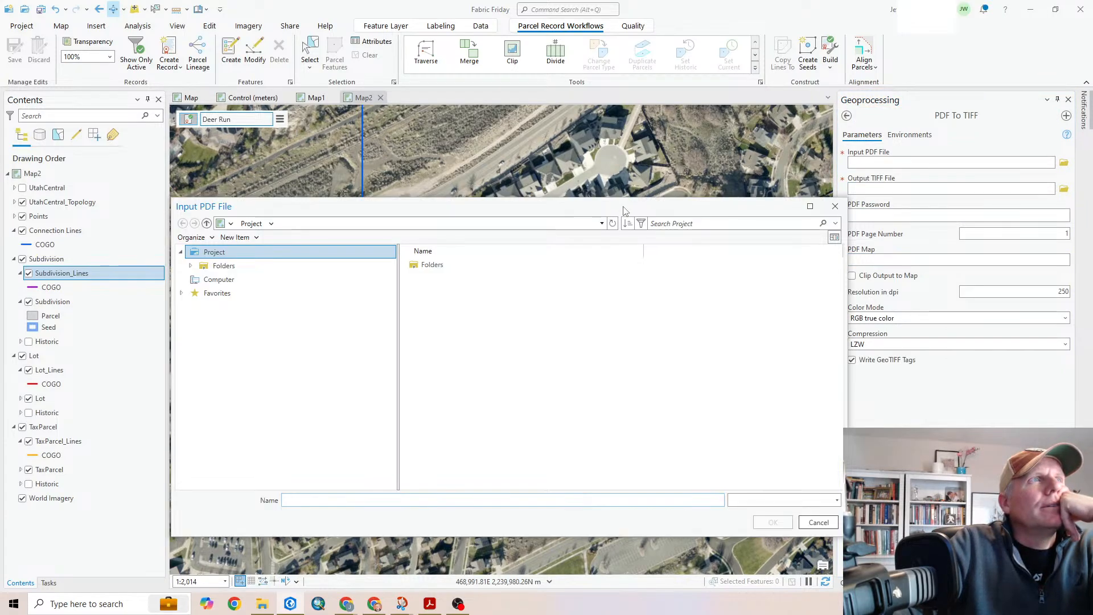
left_click_drag(624, 207, 1092, 207)
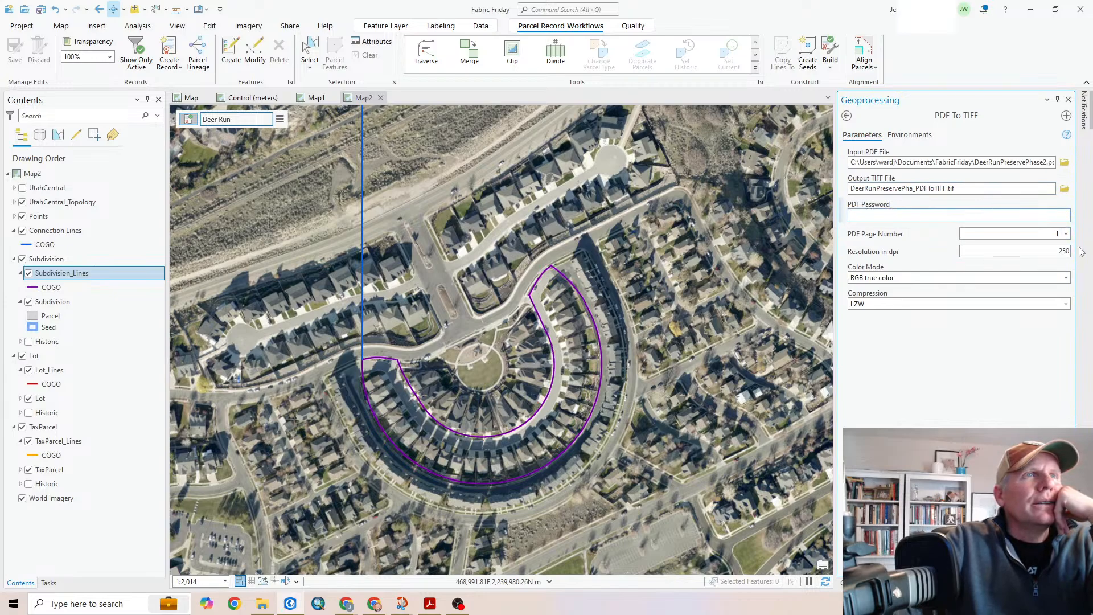
Set the output resolution to 300 dpi and run the conversion to DeerRunPreservePha_PDFToTIFF.tif
double_click(1060, 251)
type("300")
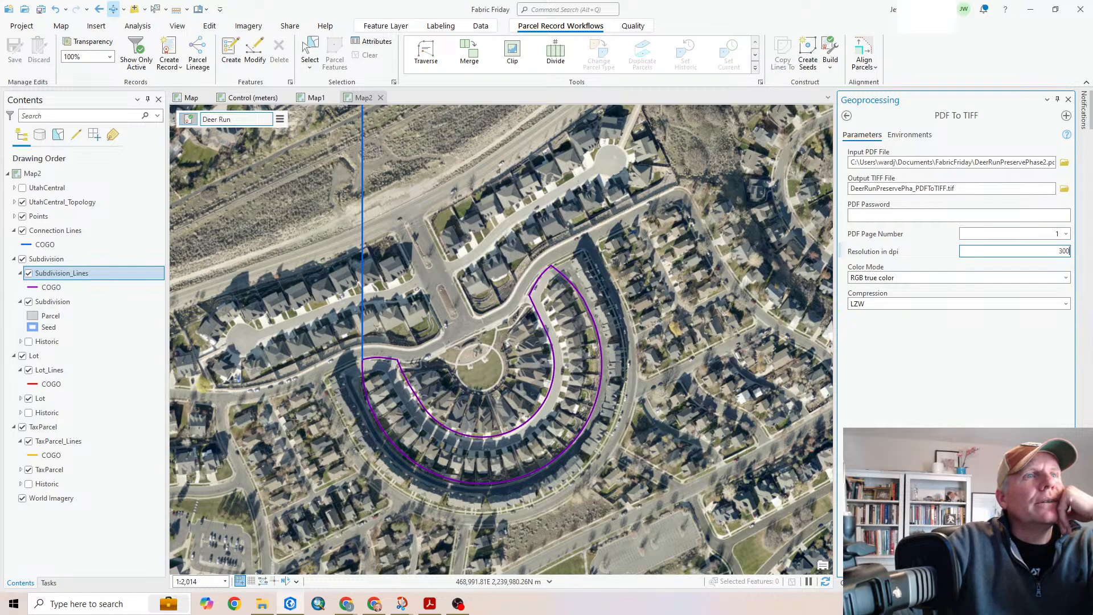
left_click(1049, 565)
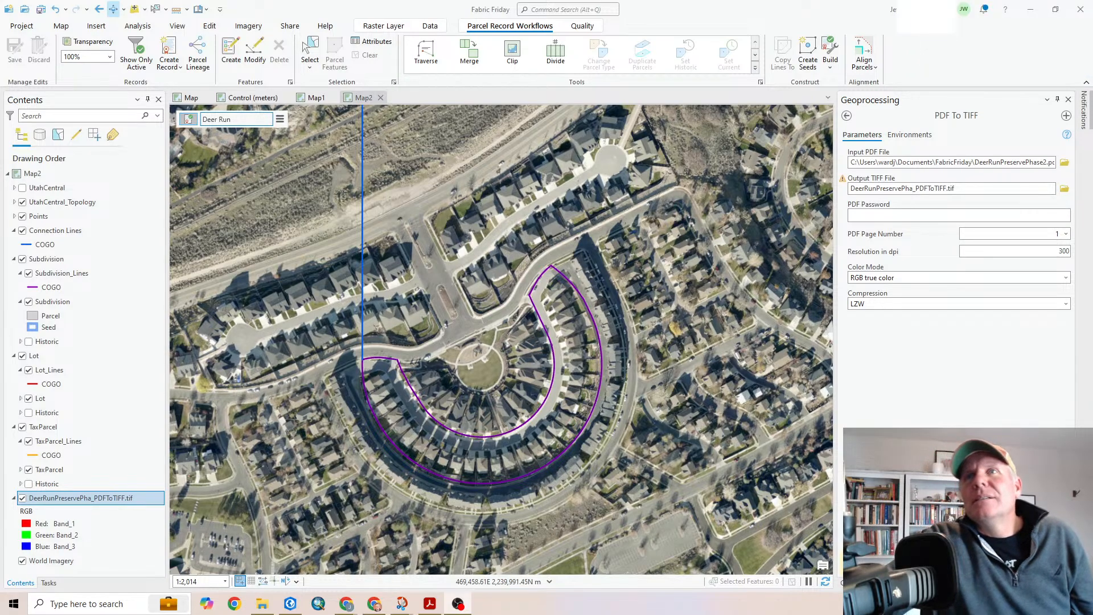
Start georeferencing the DeerRunPreservePha_PDFToTIFF.tif layer and fit the plat image to the current map display
double_click(682, 13)
left_click(1061, 9)
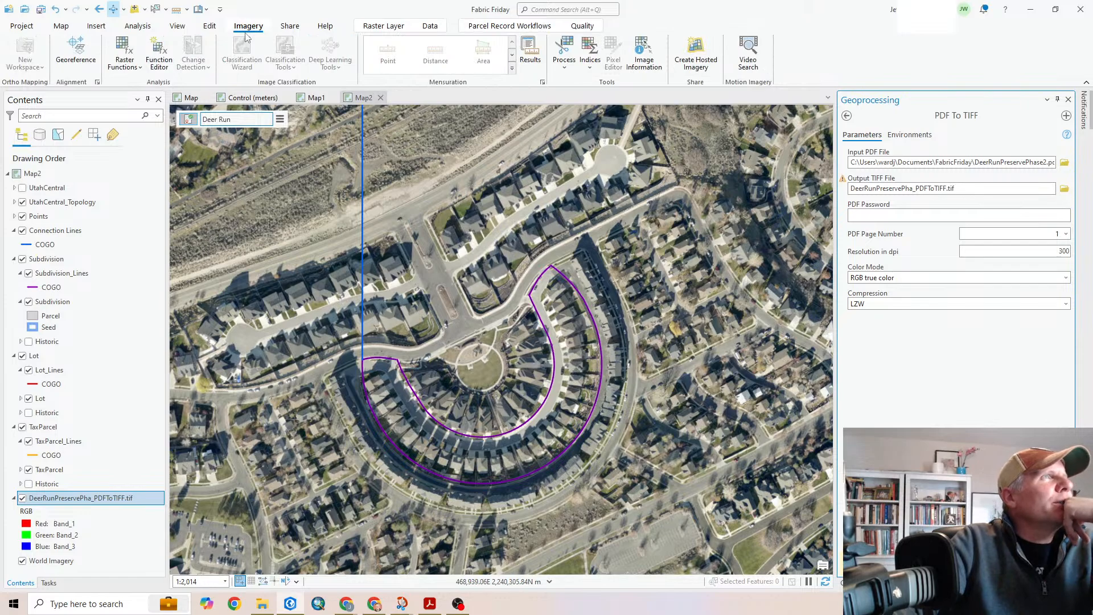
left_click(76, 51)
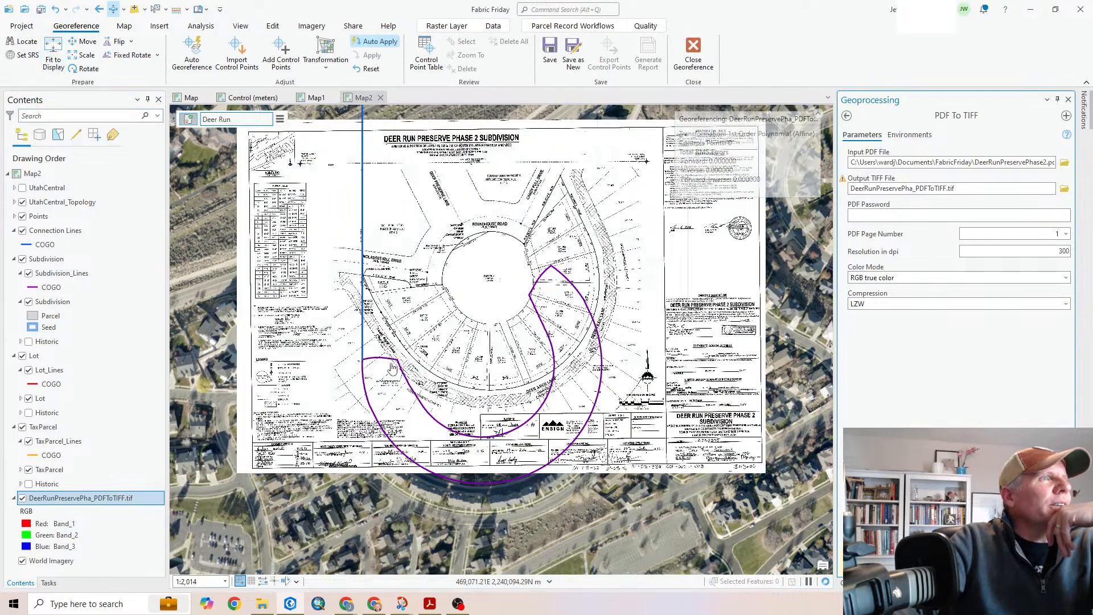
Add a control point linking the plat's Point of Beginning to the southern end of the connection line
scroll(363, 270, "up", 6)
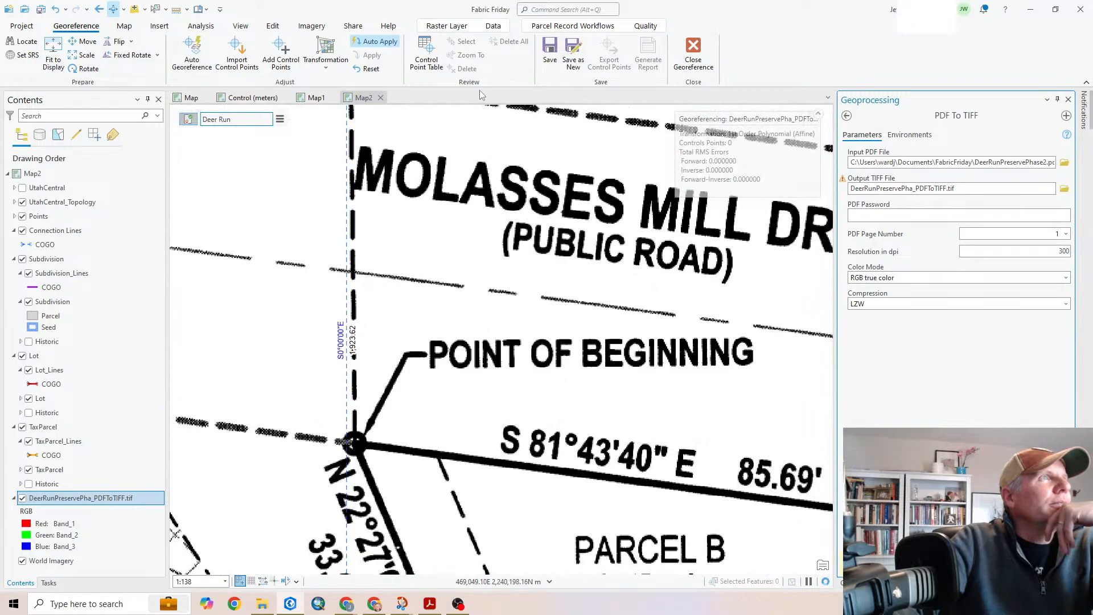
left_click(281, 54)
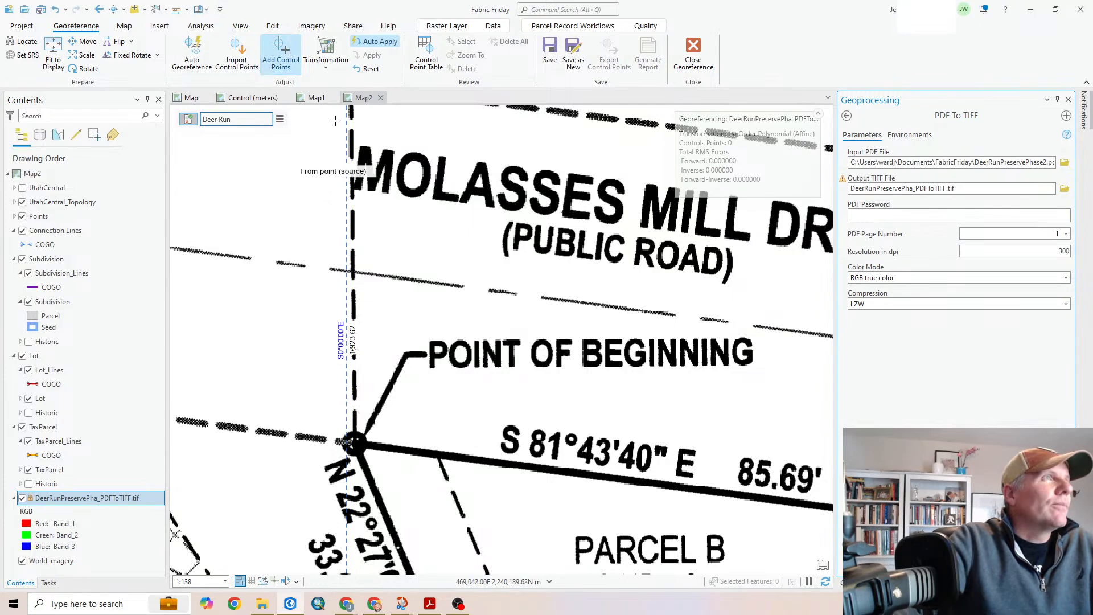
left_click(364, 98)
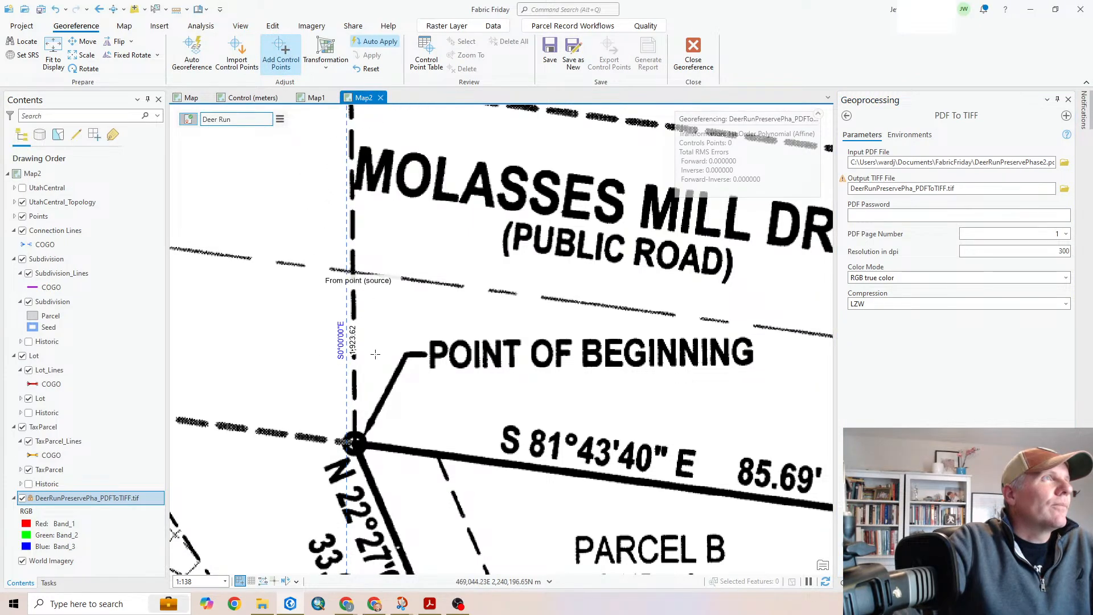
left_click(354, 443)
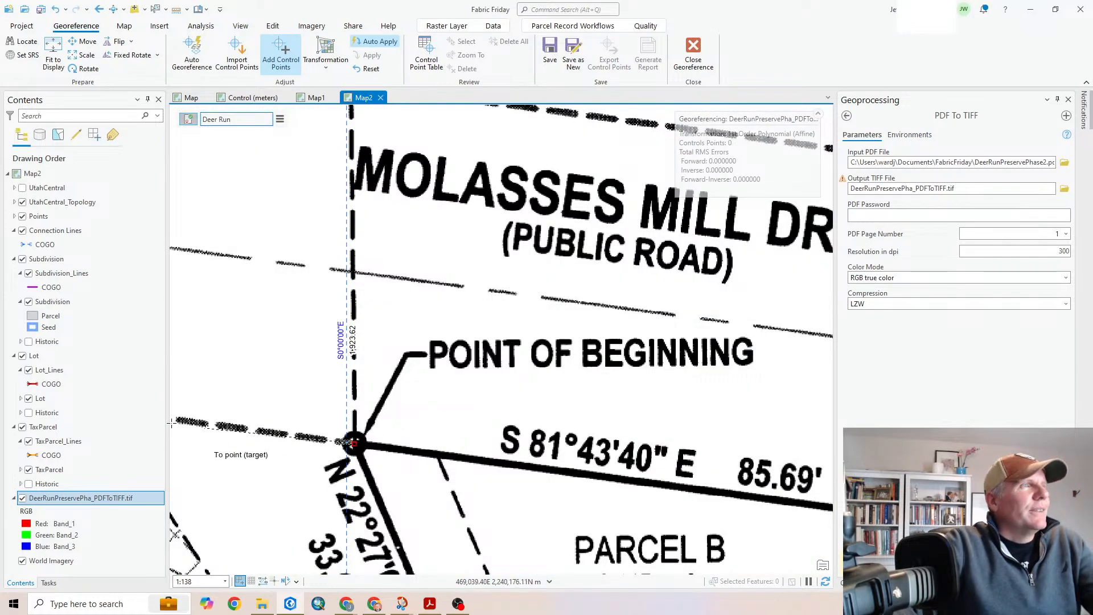
scroll(329, 404, "down", 5)
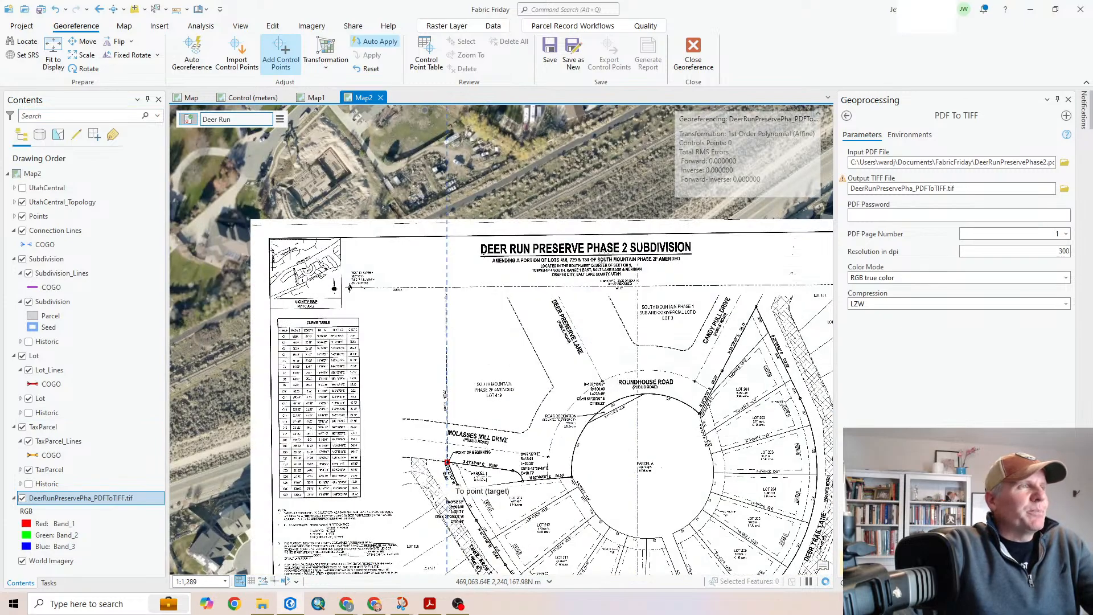
left_click_drag(494, 497, 465, 274)
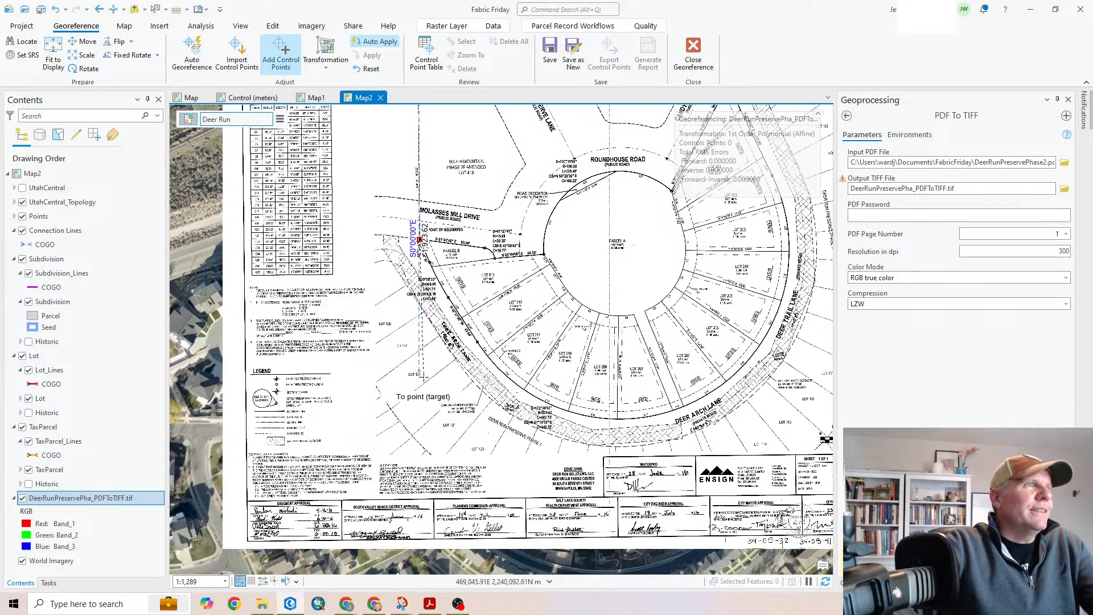
left_click(418, 371)
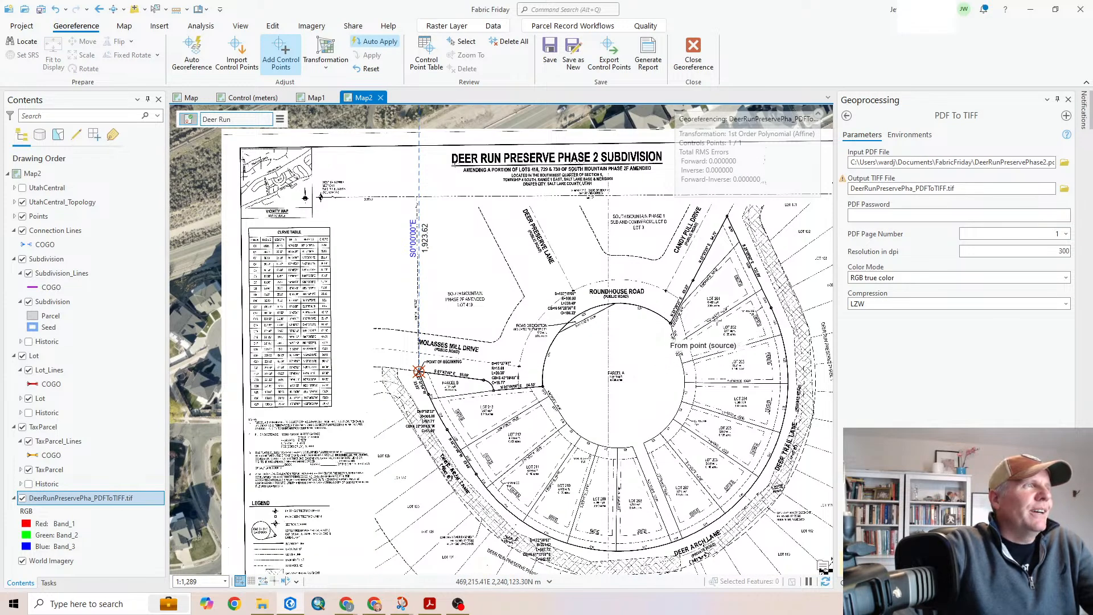
Add a second control point linking the plat's northern boundary corner beside Candy Pull Drive to the matching tip of the traversed boundary
left_click_drag(713, 328, 463, 414)
scroll(477, 308, "up", 10)
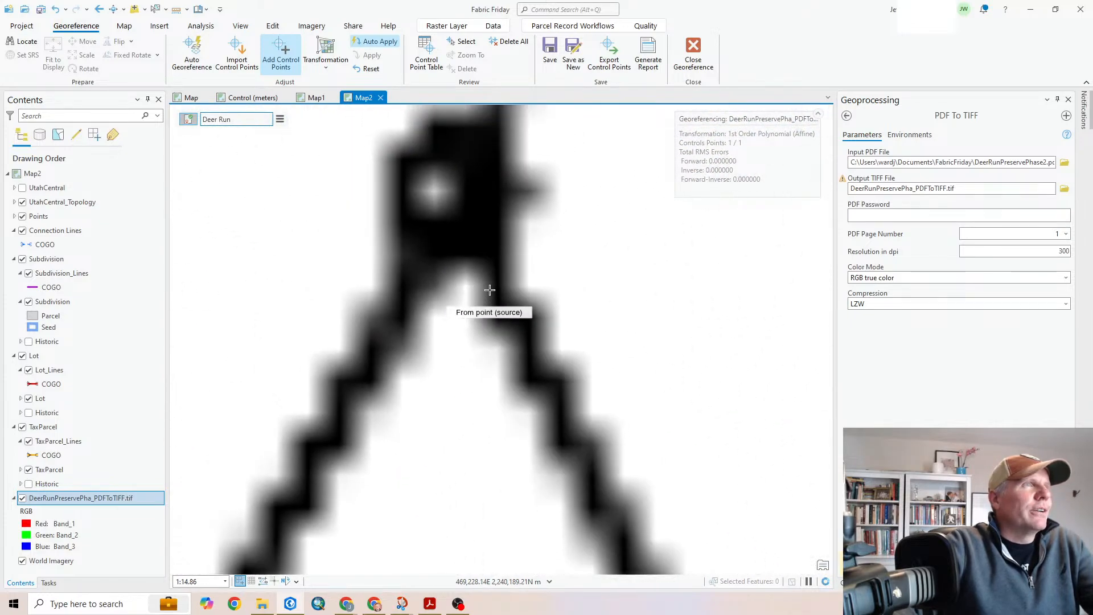
scroll(502, 374, "down", 1)
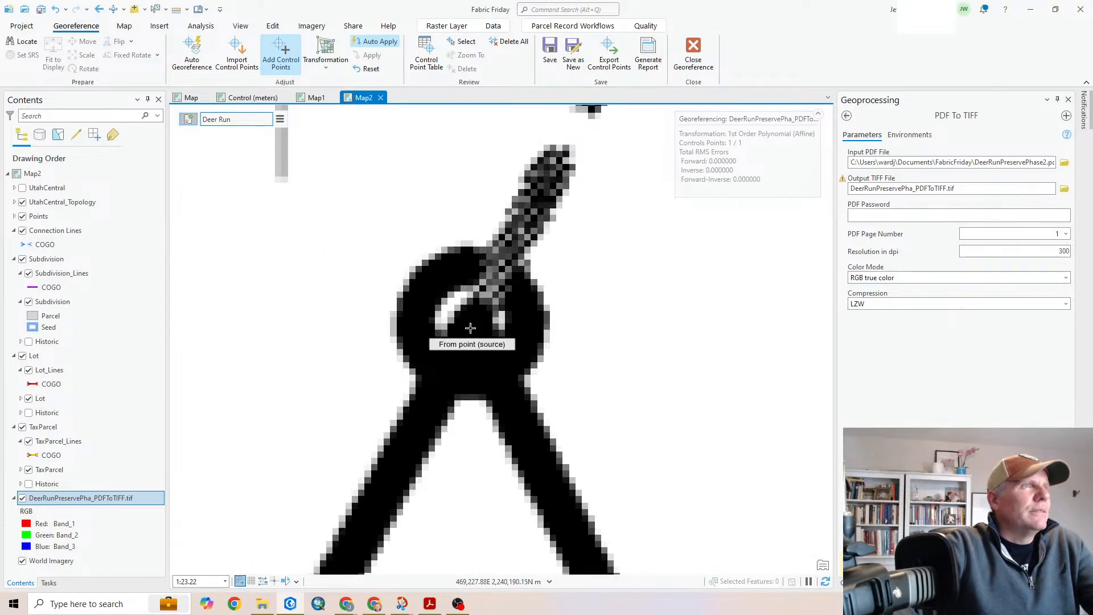
left_click(473, 329)
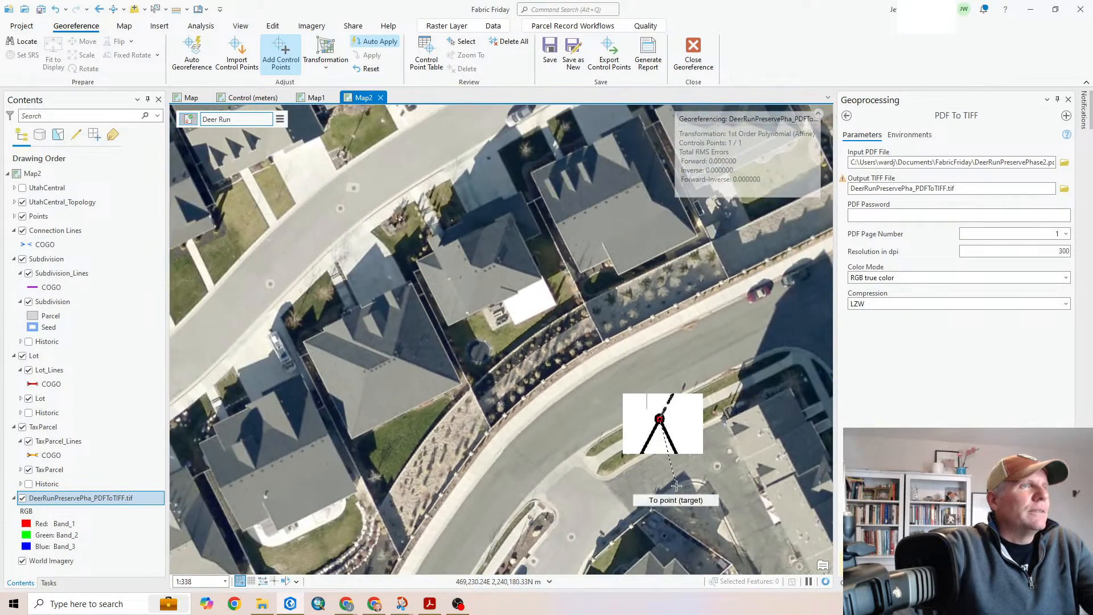
left_click_drag(676, 487, 385, 311)
scroll(381, 312, "down", 4)
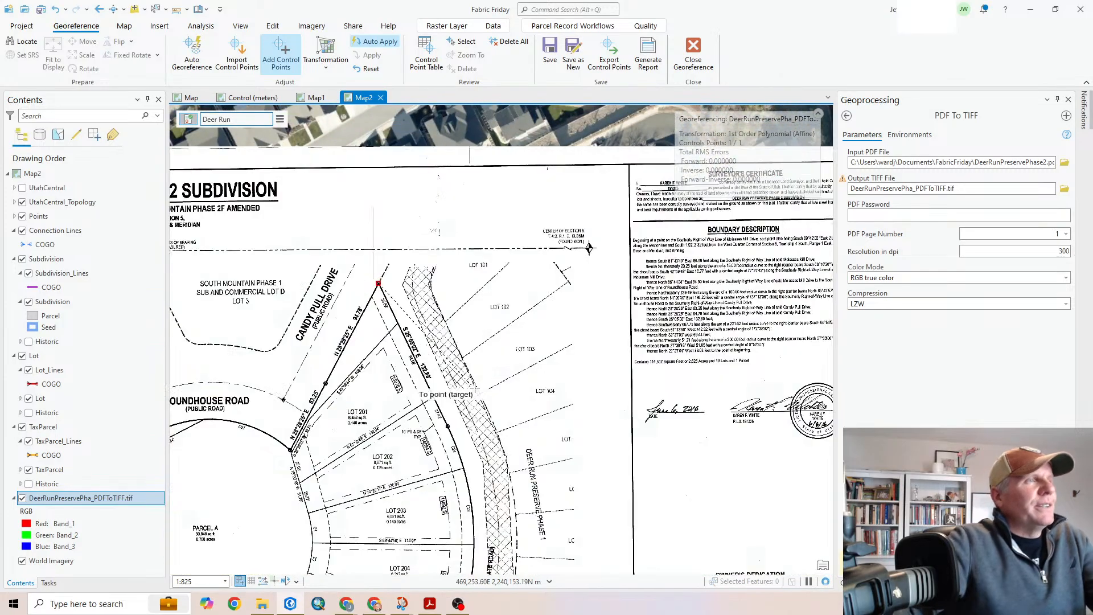
scroll(449, 409, "down", 4)
scroll(447, 411, "down", 4)
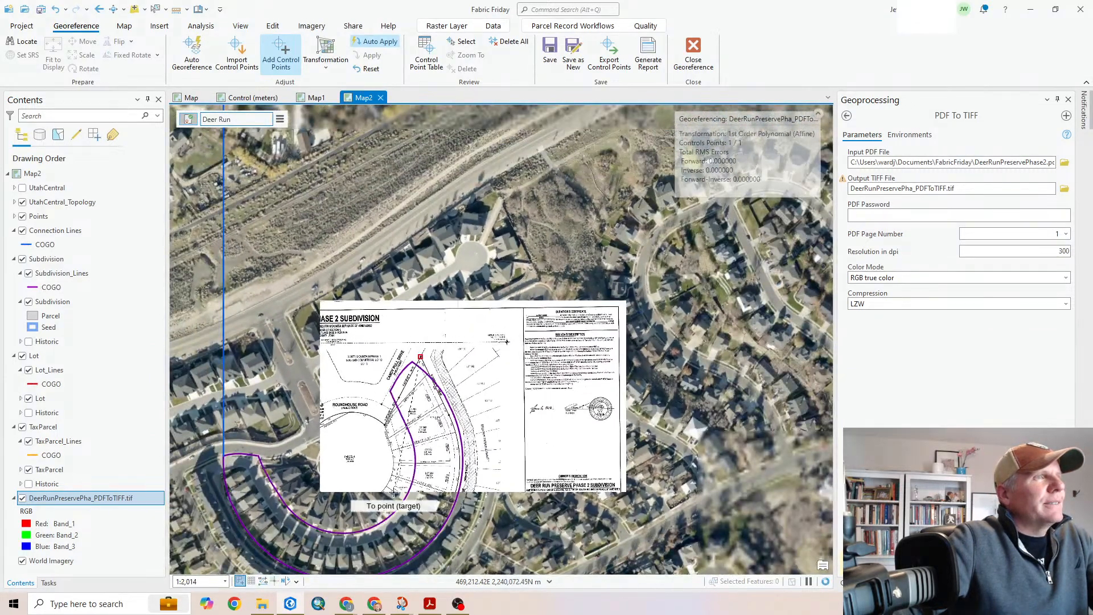
left_click(412, 361)
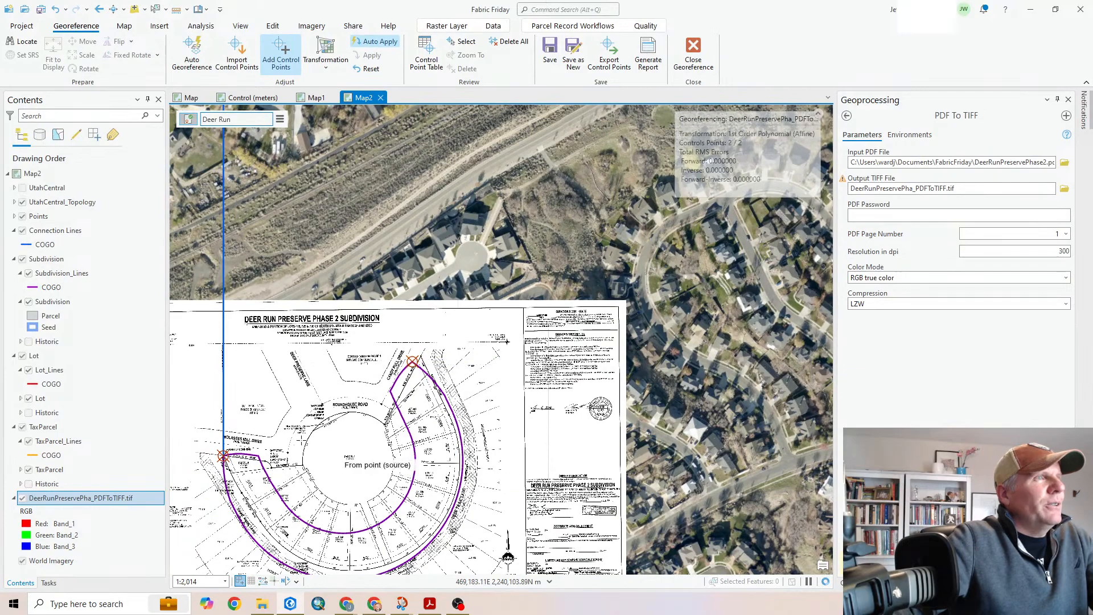
left_click_drag(405, 497, 488, 314)
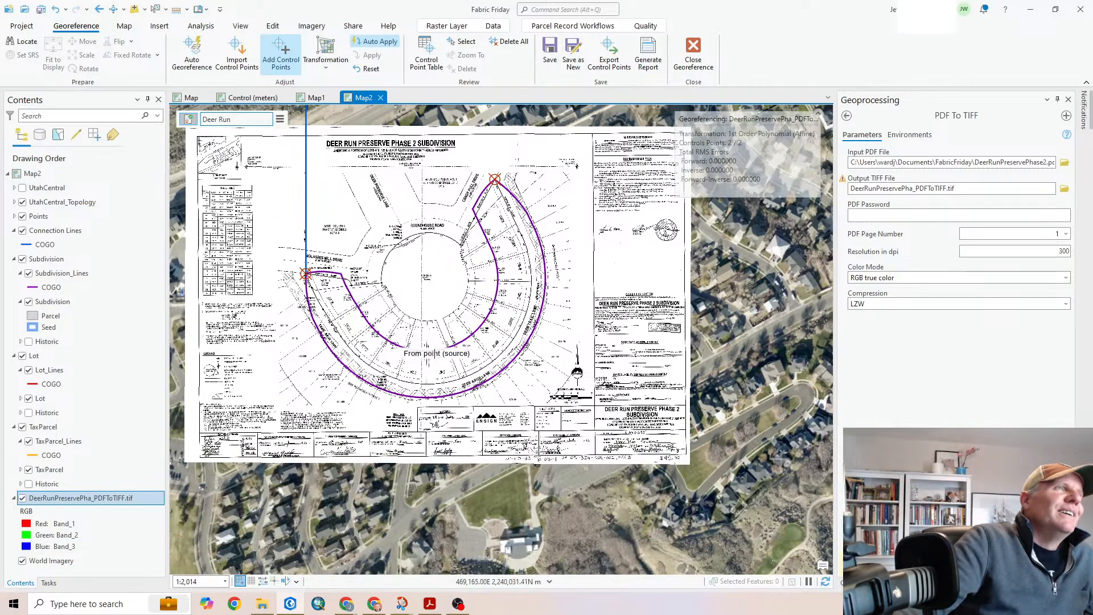
scroll(417, 291, "up", 3)
left_click_drag(402, 351, 692, 408)
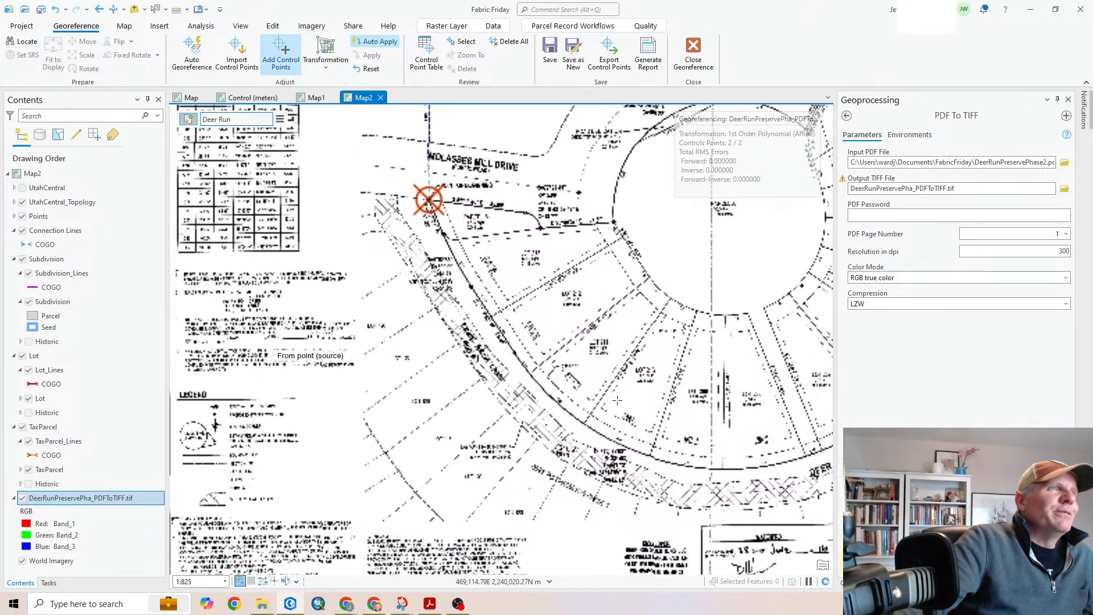
scroll(537, 384, "up", 6)
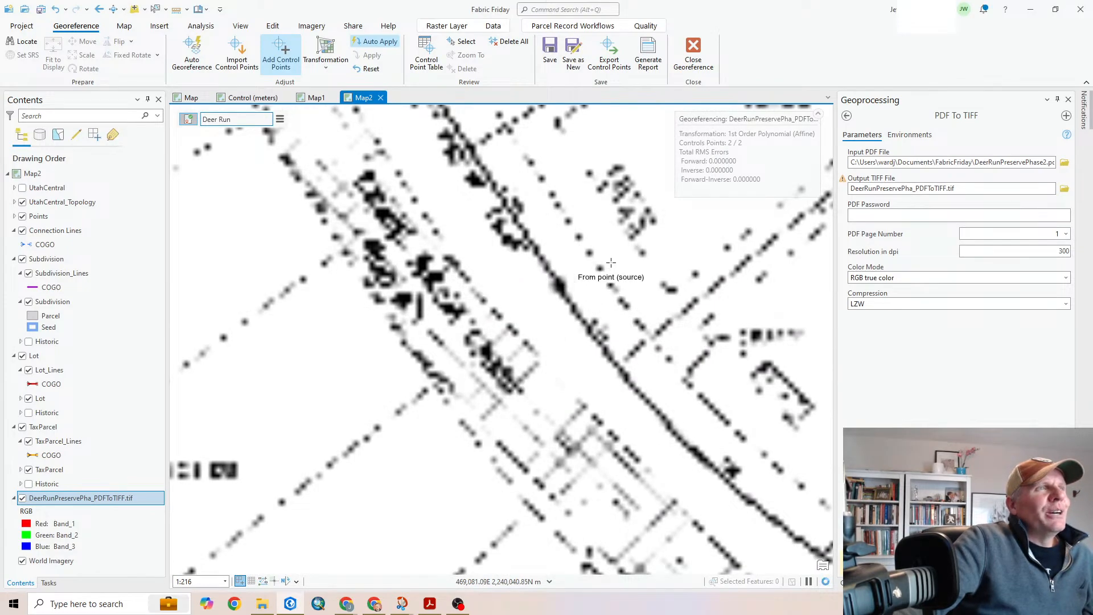
scroll(528, 290, "up", 6)
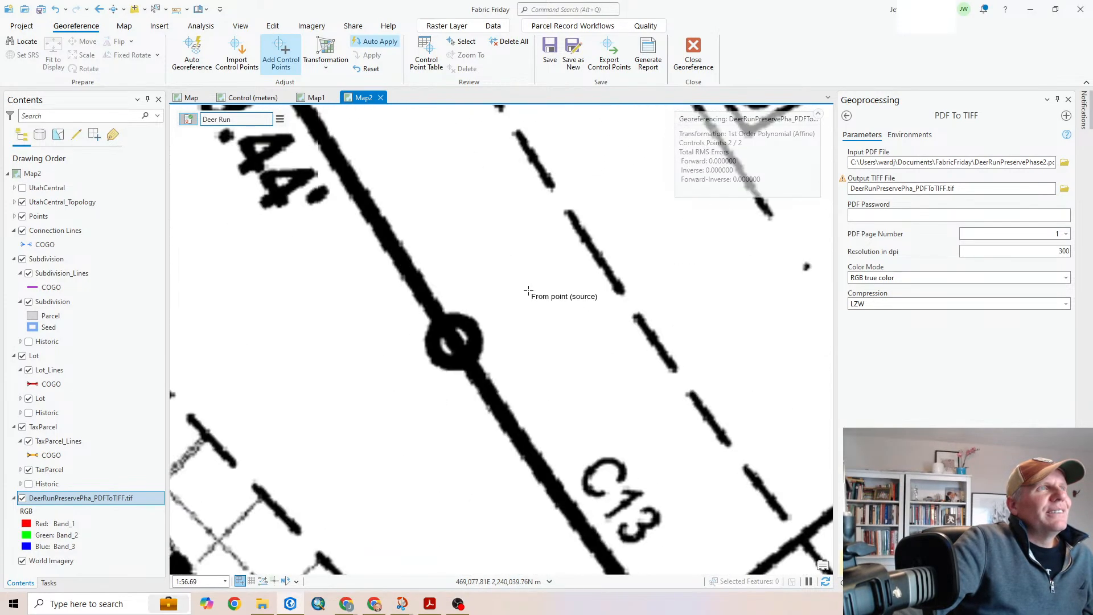
left_click(452, 340)
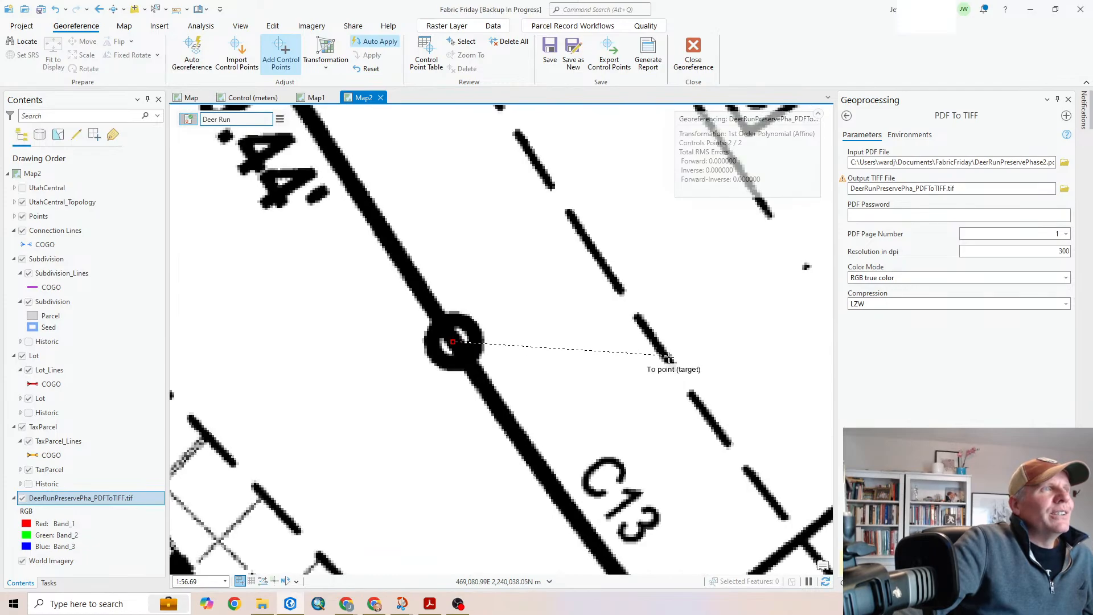
scroll(649, 365, "down", 6)
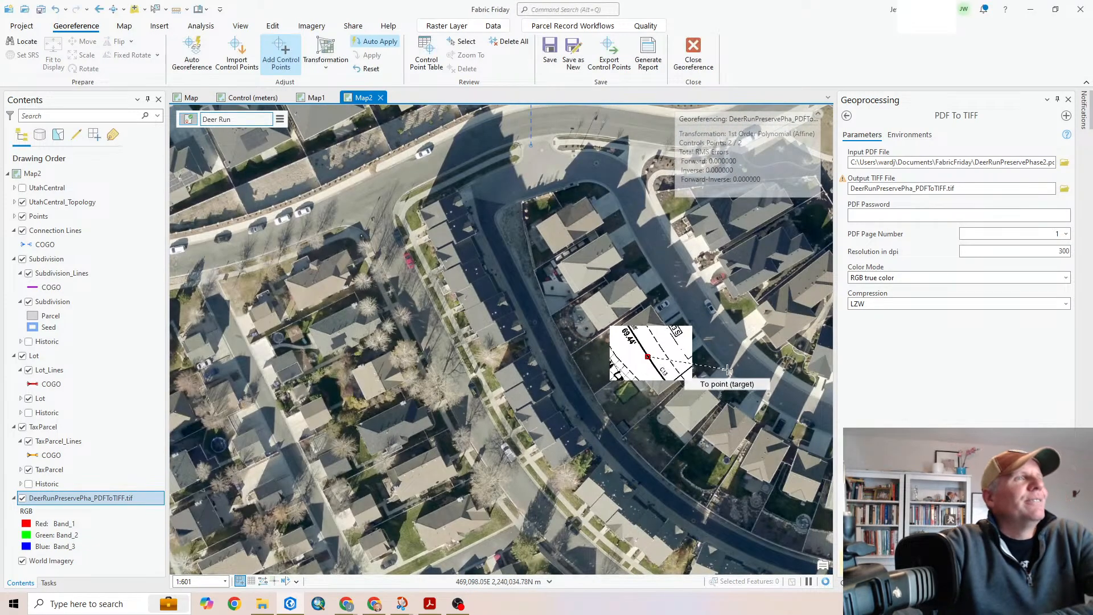
scroll(746, 369, "down", 2)
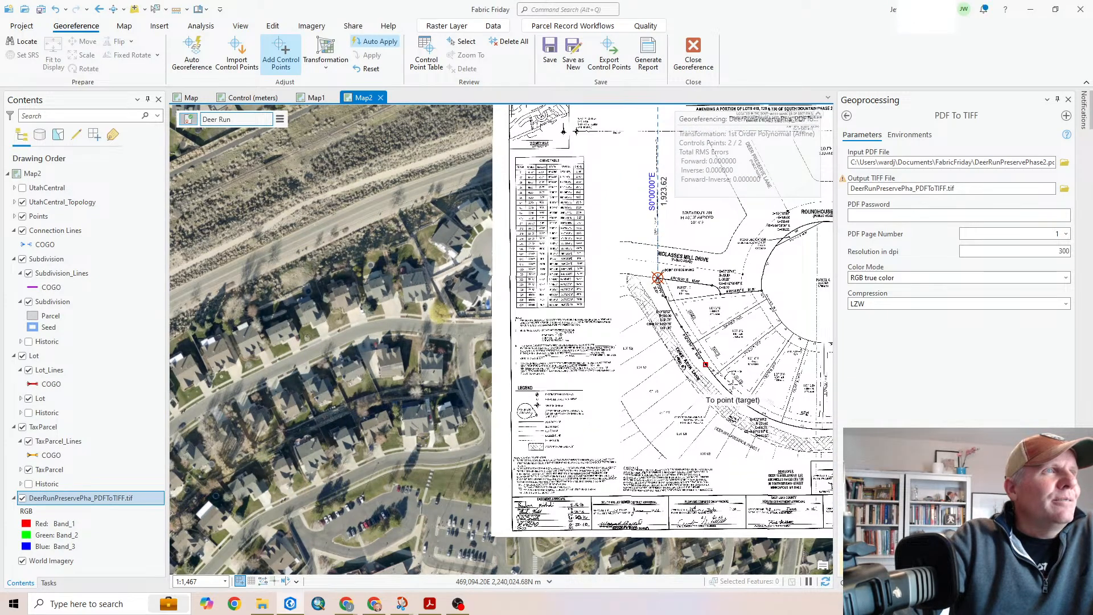
left_click_drag(728, 386, 526, 372)
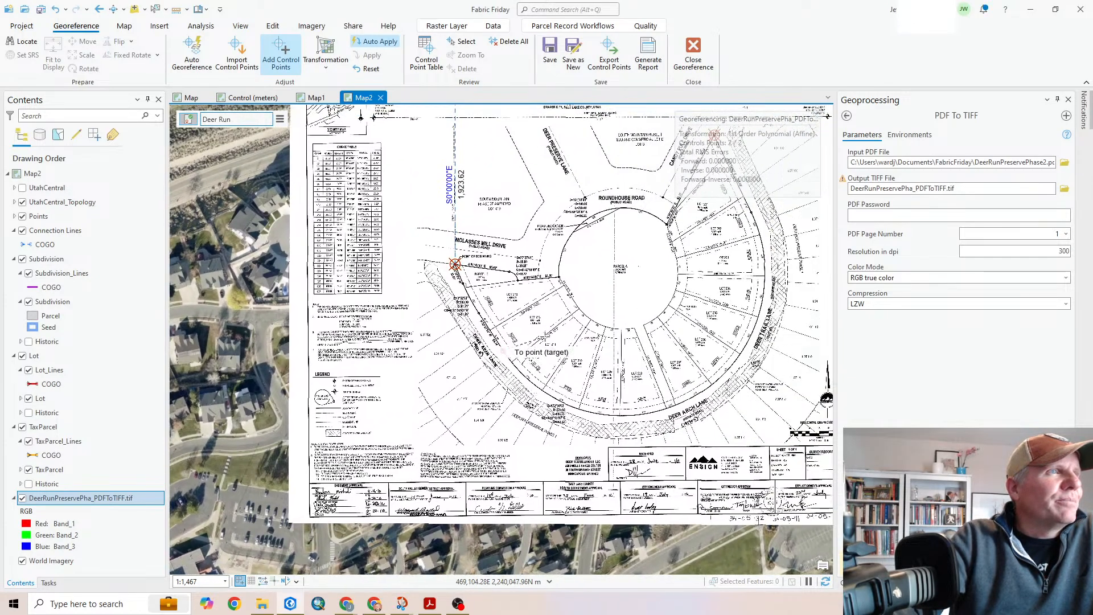
scroll(503, 349, "down", 1)
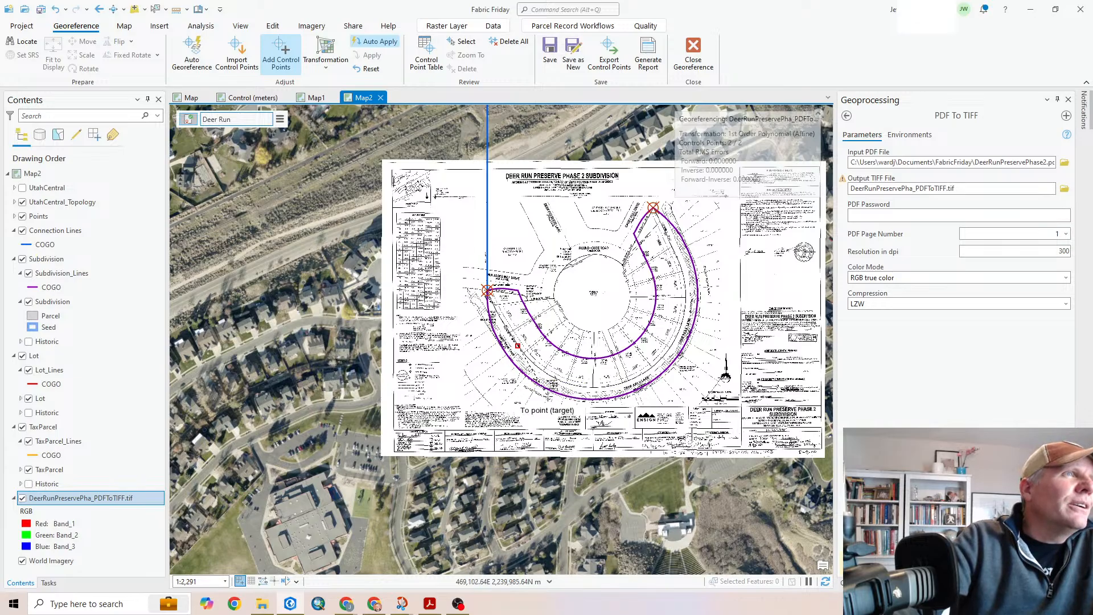
scroll(577, 327, "up", 3)
scroll(577, 334, "down", 3)
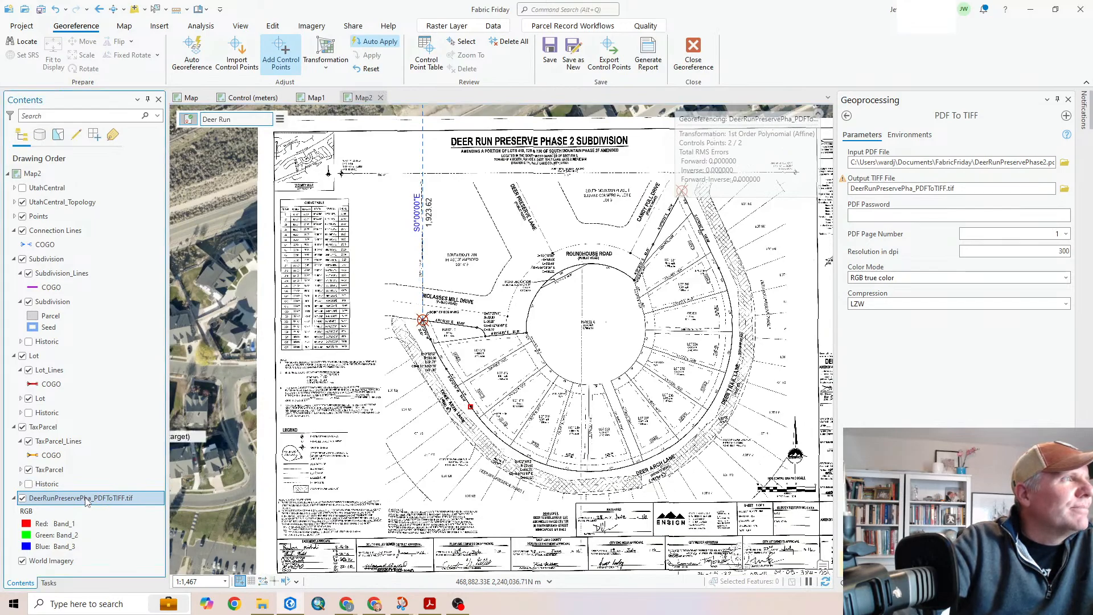
Remove the DeerRunPreservePha_PDFToTIFF.tif layer of the Phase 2 plat from the map, discarding its pending georeferencing edits
right_click(86, 500)
left_click(125, 147)
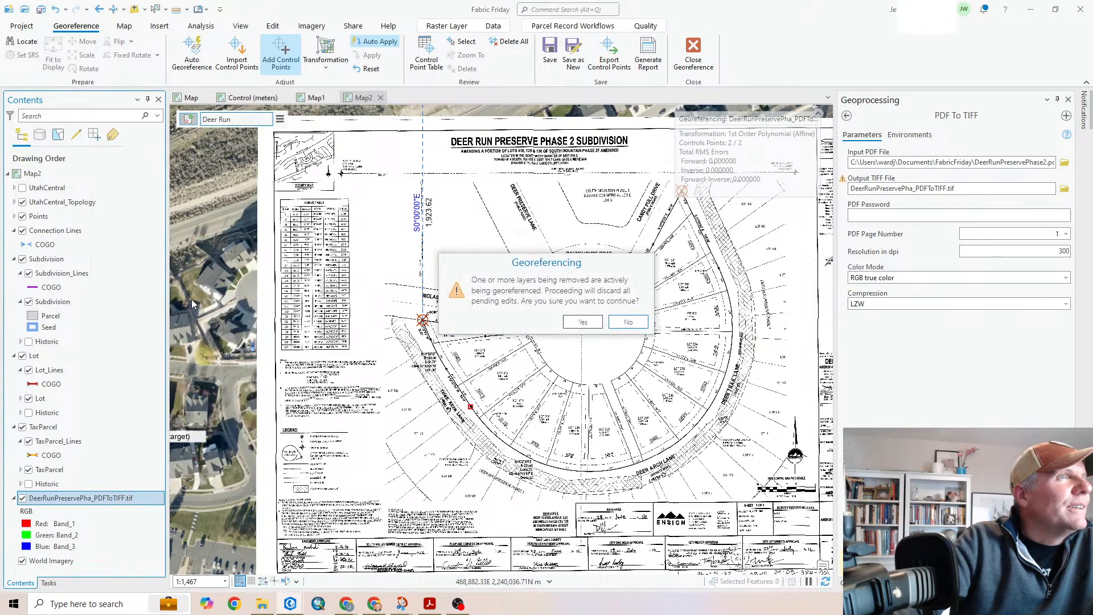
left_click(583, 322)
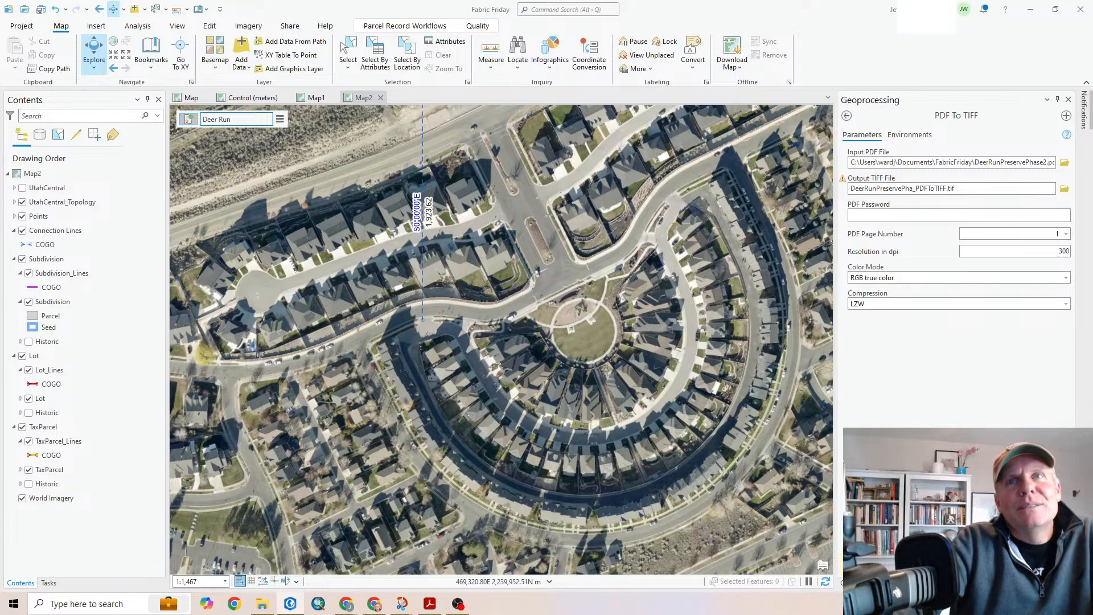
Set DeerRunPreservePhase1.pdf as the input PDF and convert it to DeerRunPreservePha_PDFToTIFF.tif at 300 dpi
left_click(1064, 163)
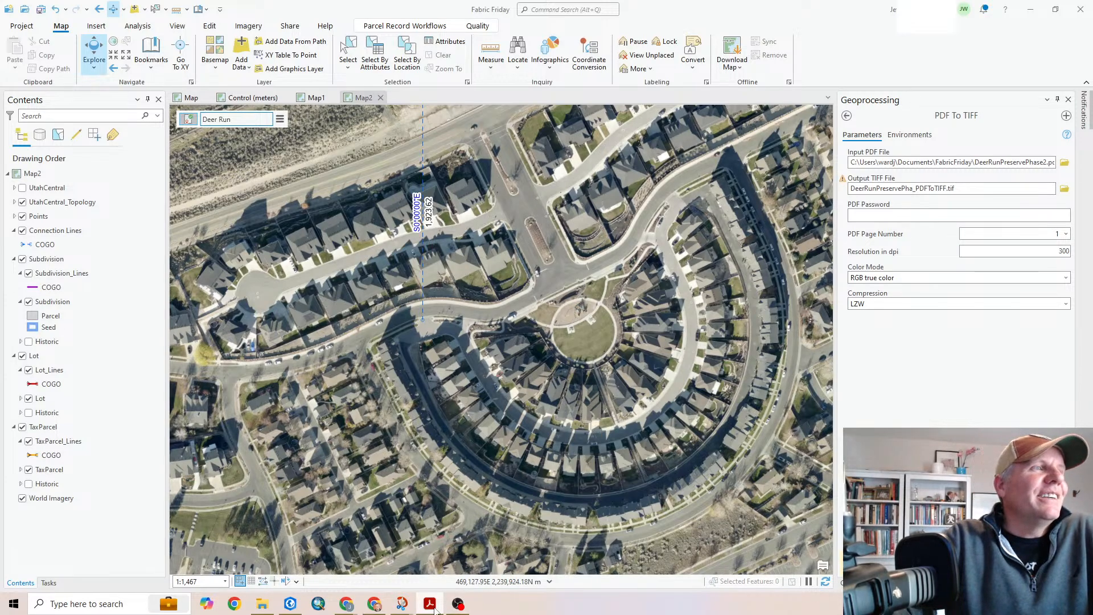
mouse_move(259, 611)
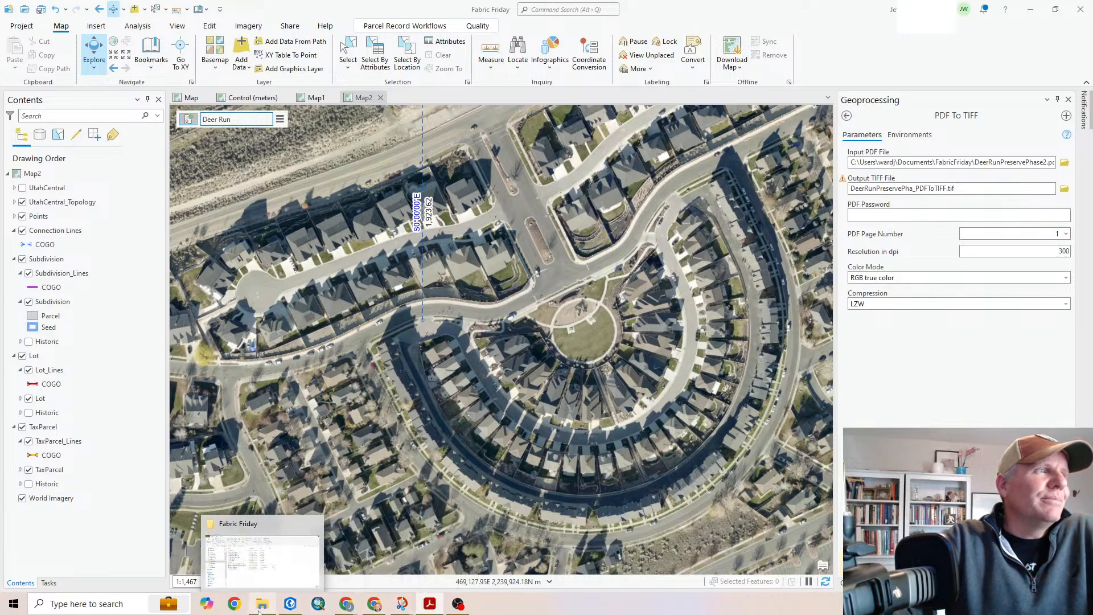
left_click(1066, 165)
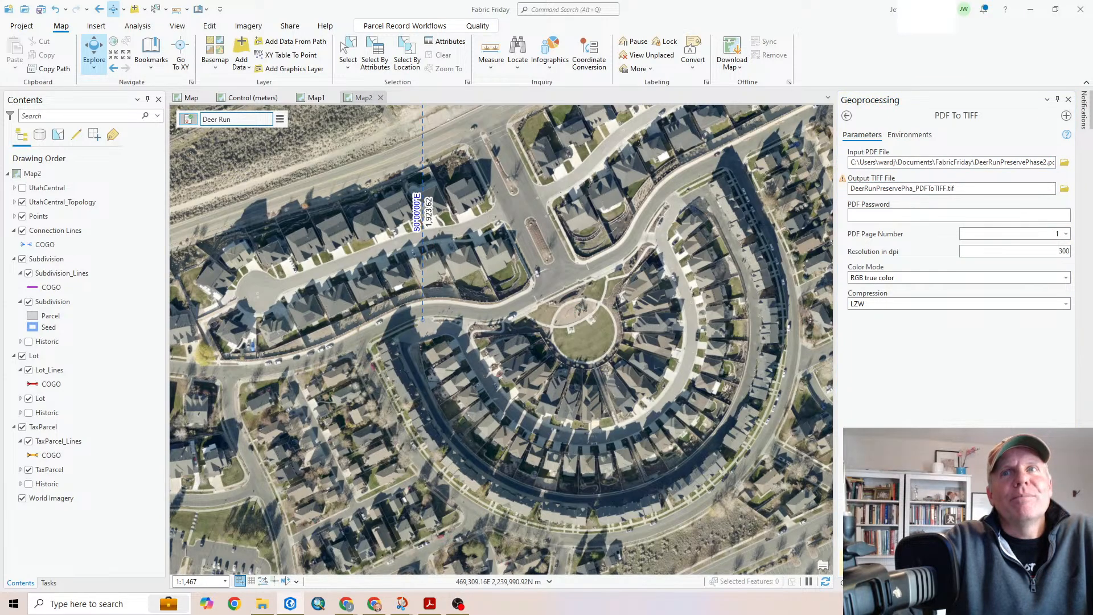
key("Return")
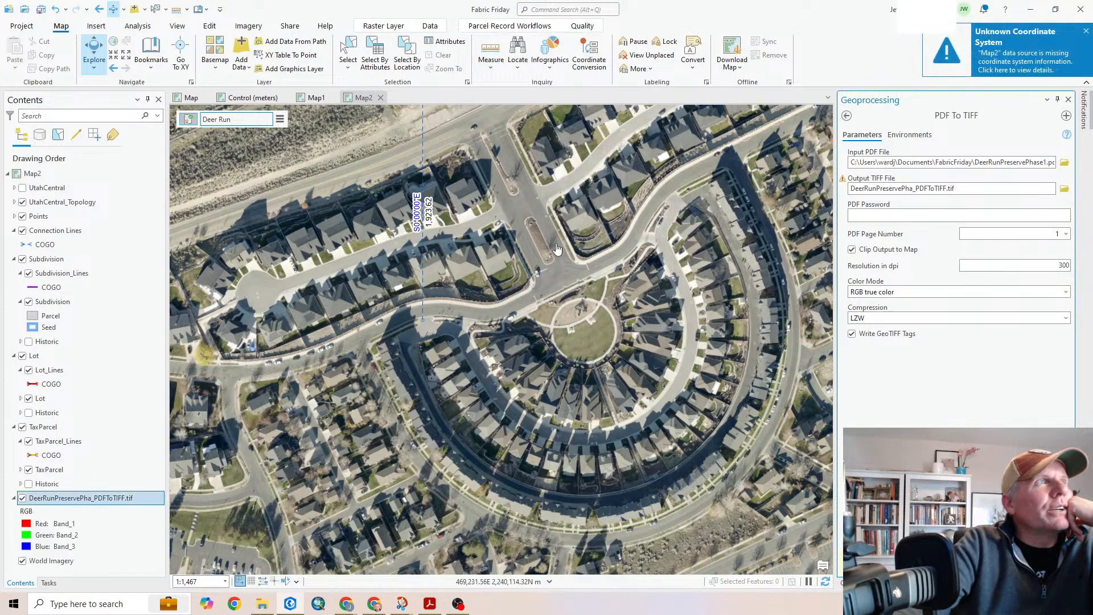
Start georeferencing the converted Phase 1 plat layer and fit the image to the current map display
left_click(250, 27)
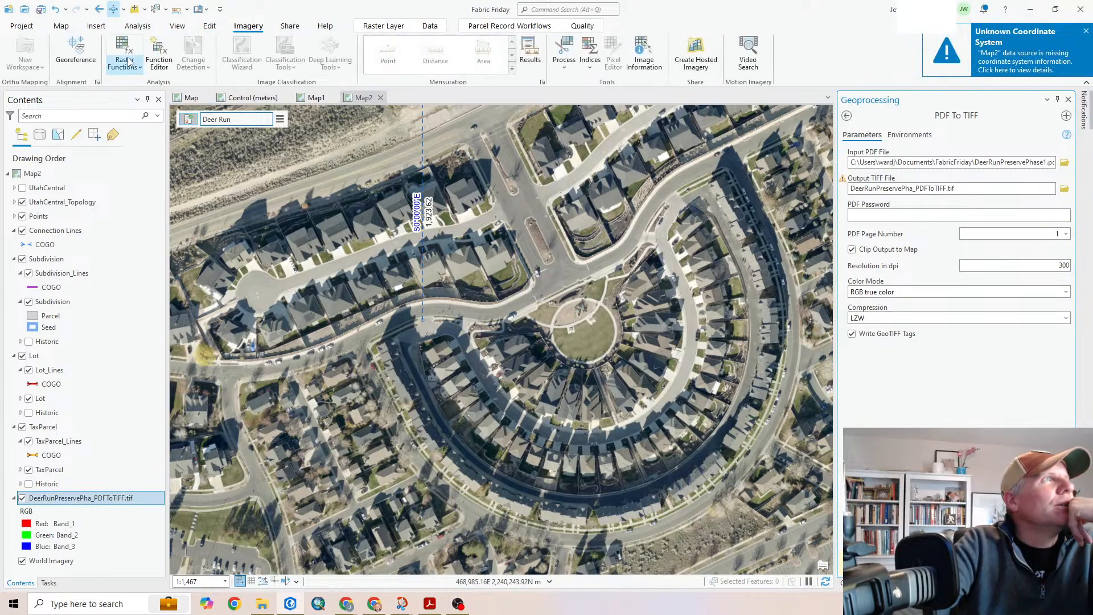
left_click(76, 54)
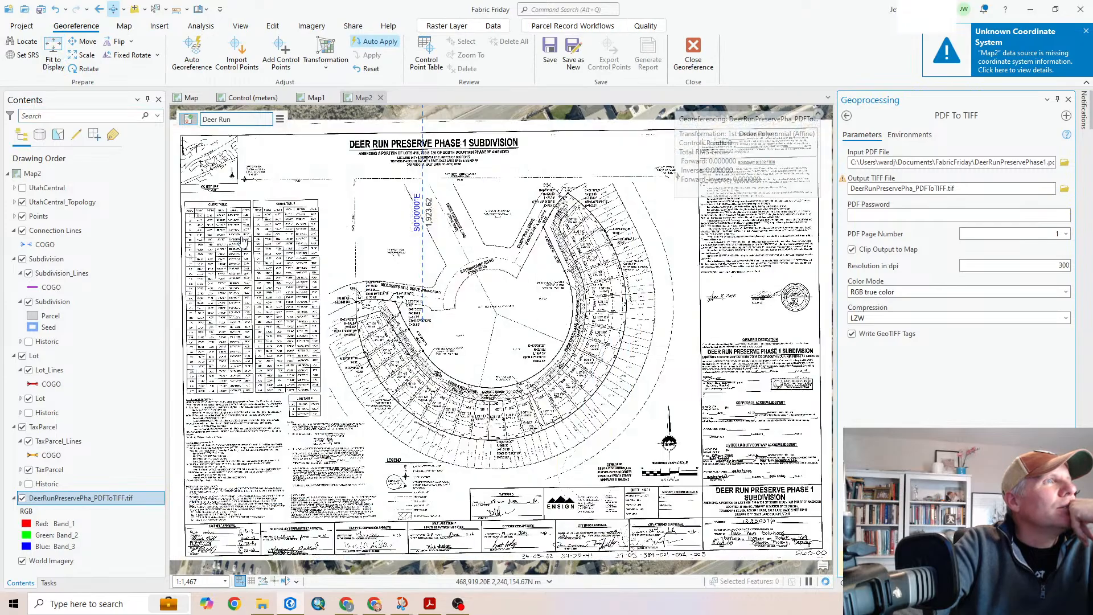
Add a control point linking the Phase 1 plat's Point of Beginning to the southern end of the connection line
scroll(356, 302, "up", 3)
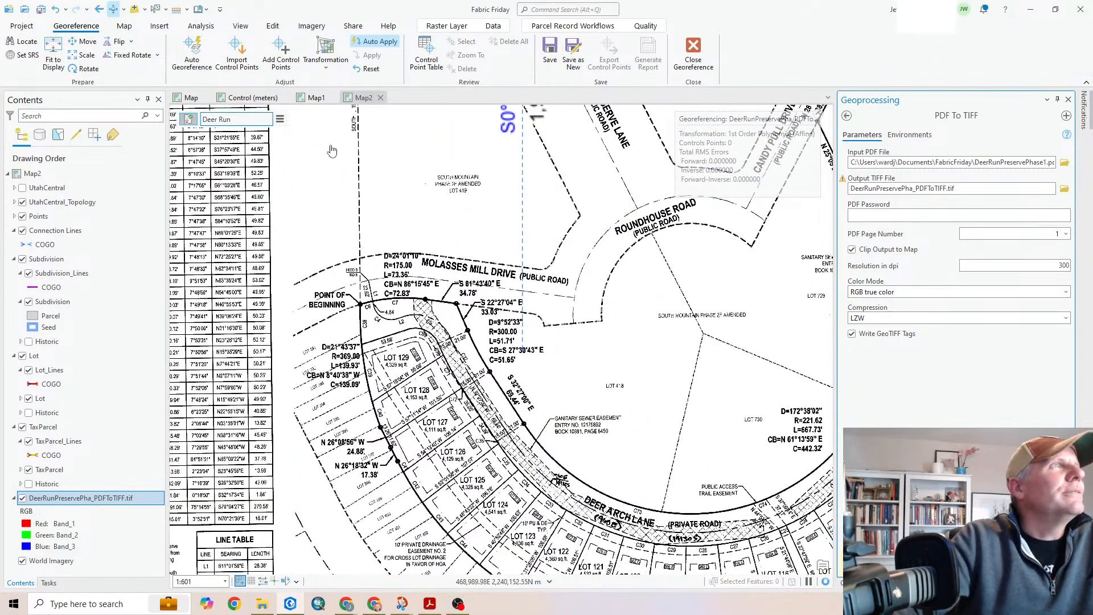
left_click(281, 53)
scroll(344, 300, "up", 5)
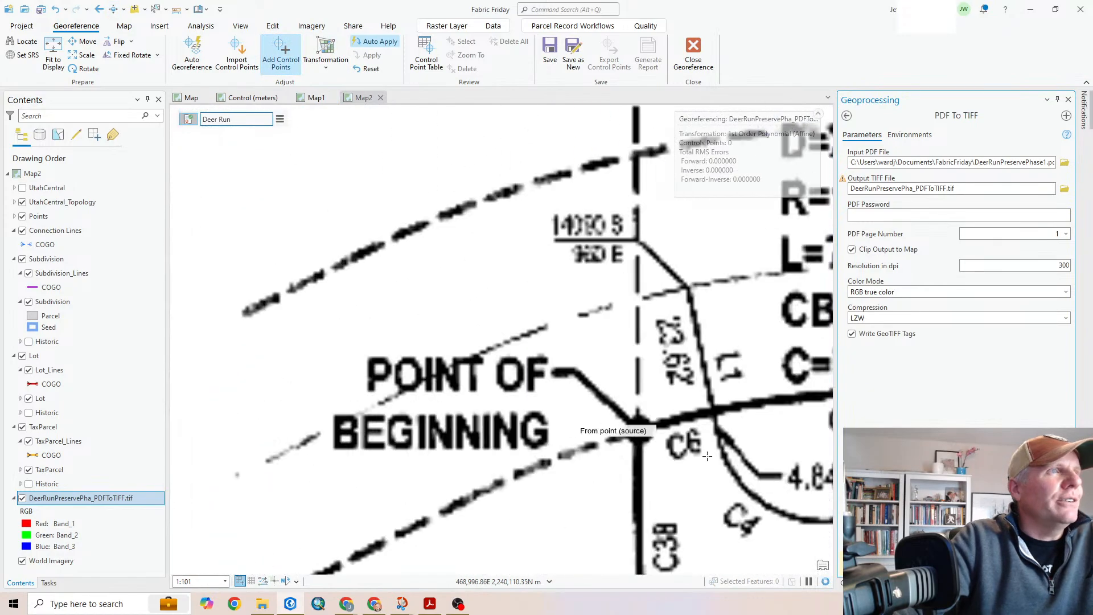
left_click(637, 431)
scroll(686, 456, "down", 7)
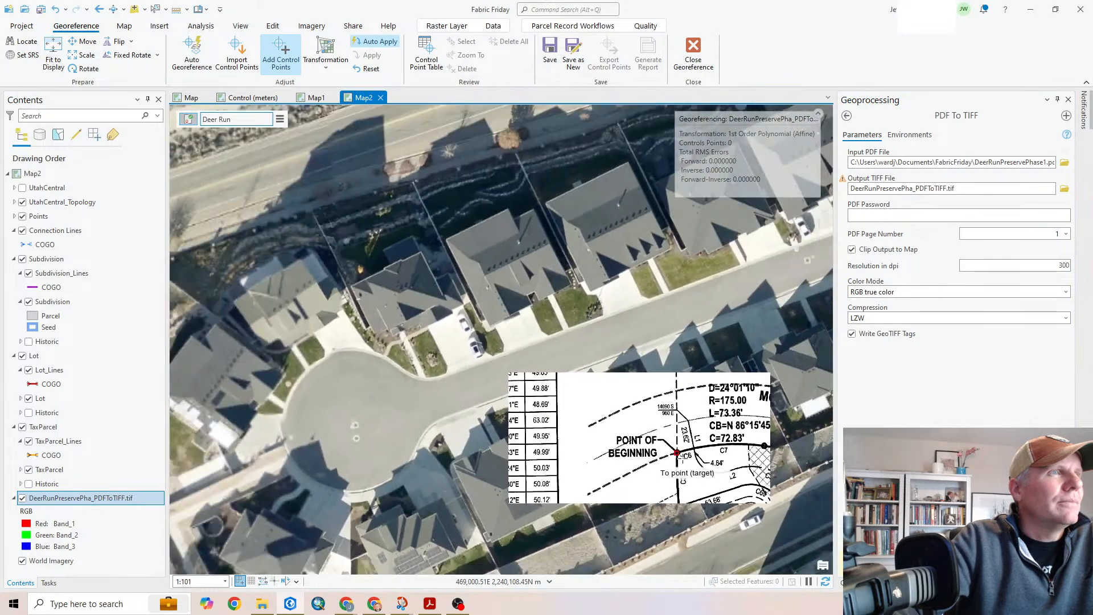
left_click_drag(766, 440, 420, 357)
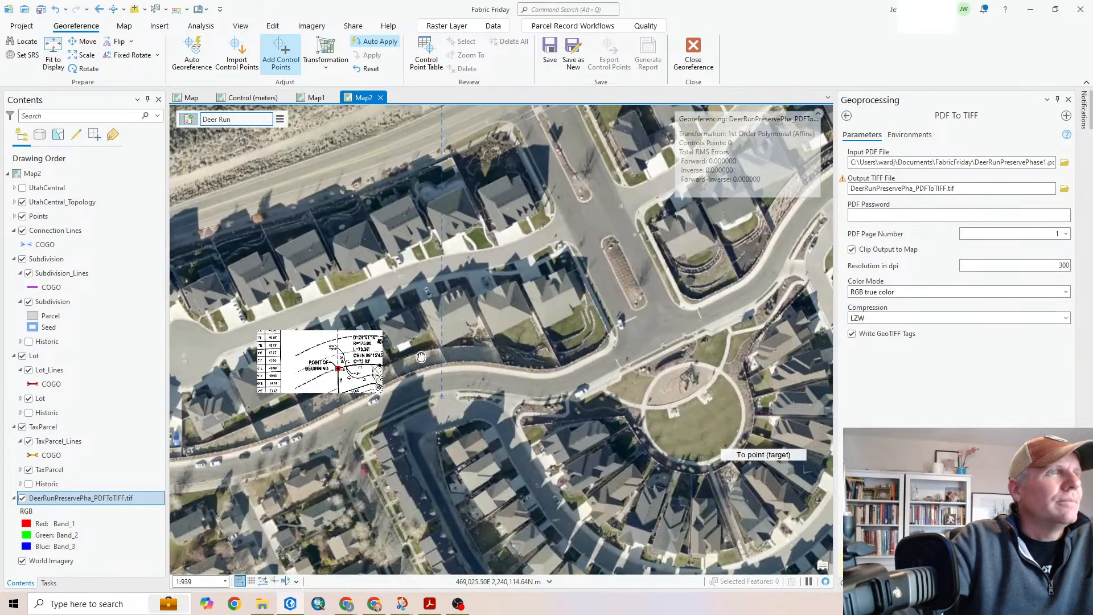
left_click(442, 396)
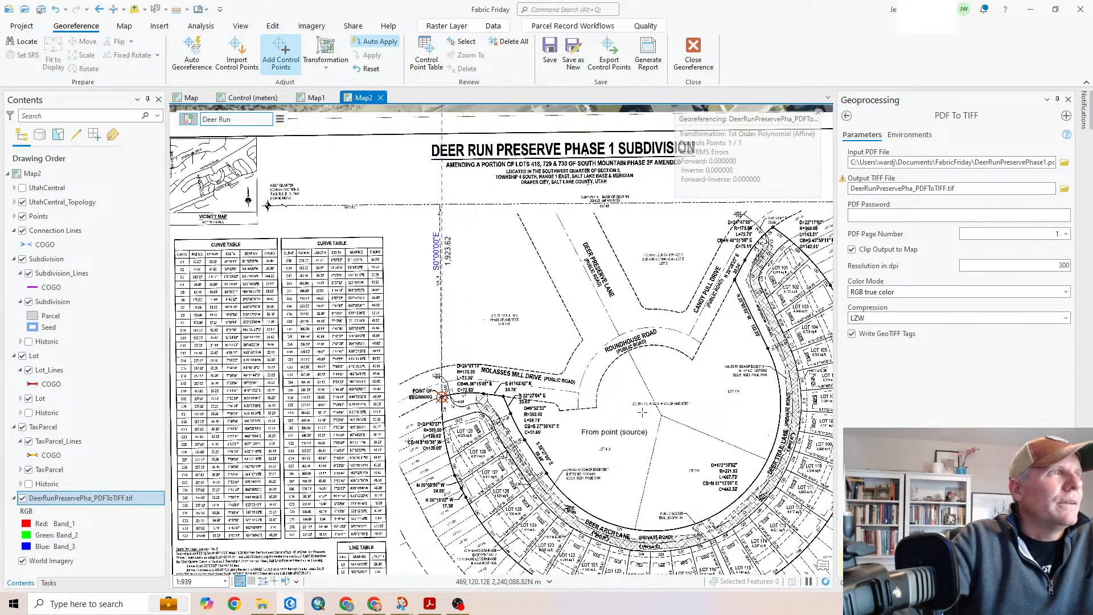
Add a second control point linking the Phase 1 plat's northern corner between curves C9 and C10 to the matching endpoint of the traversed boundary
left_click_drag(757, 259, 433, 408)
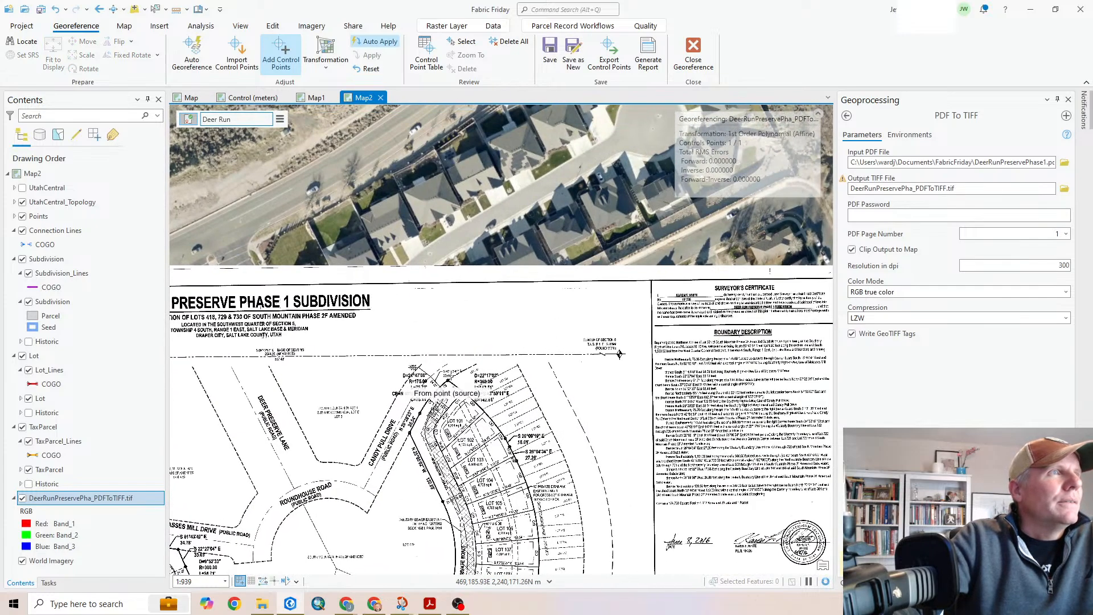
scroll(447, 378, "up", 5)
scroll(446, 391, "up", 5)
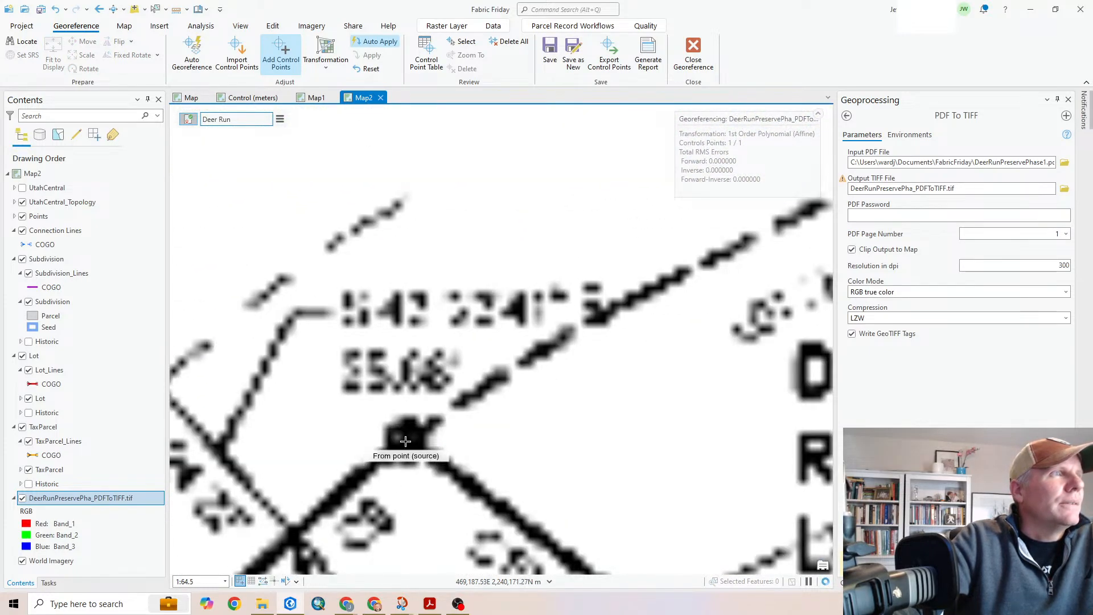
left_click(405, 440)
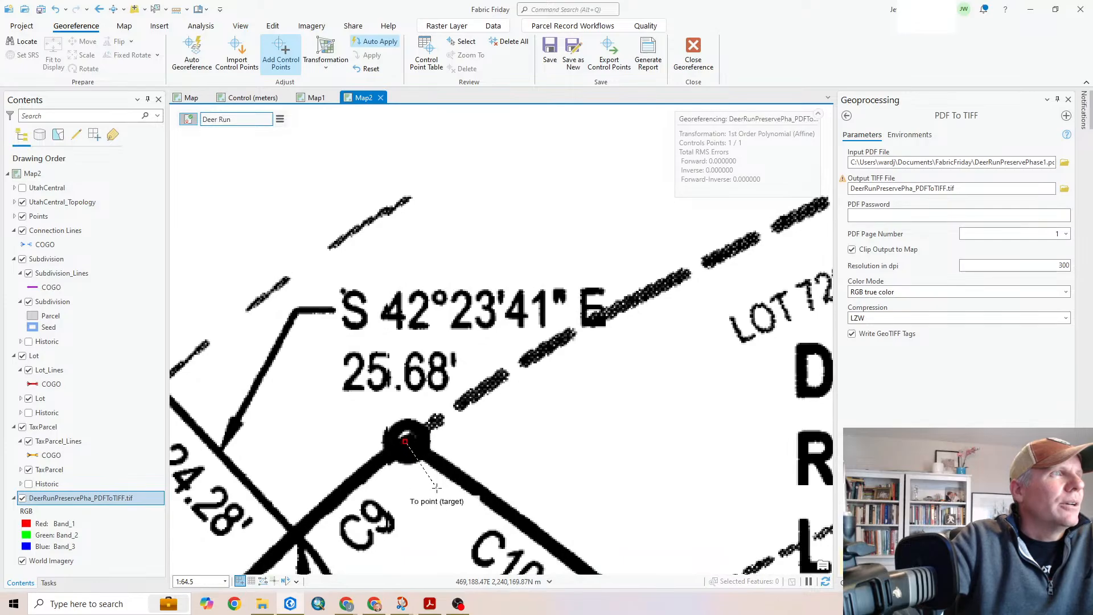
scroll(495, 356, "down", 6)
scroll(536, 317, "down", 3)
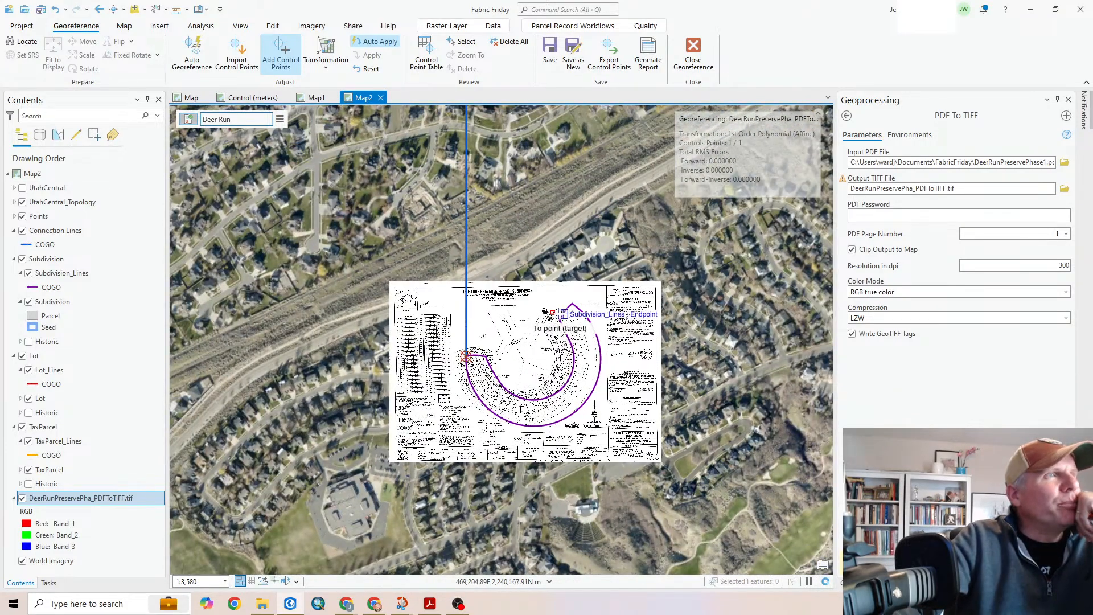
left_click(571, 304)
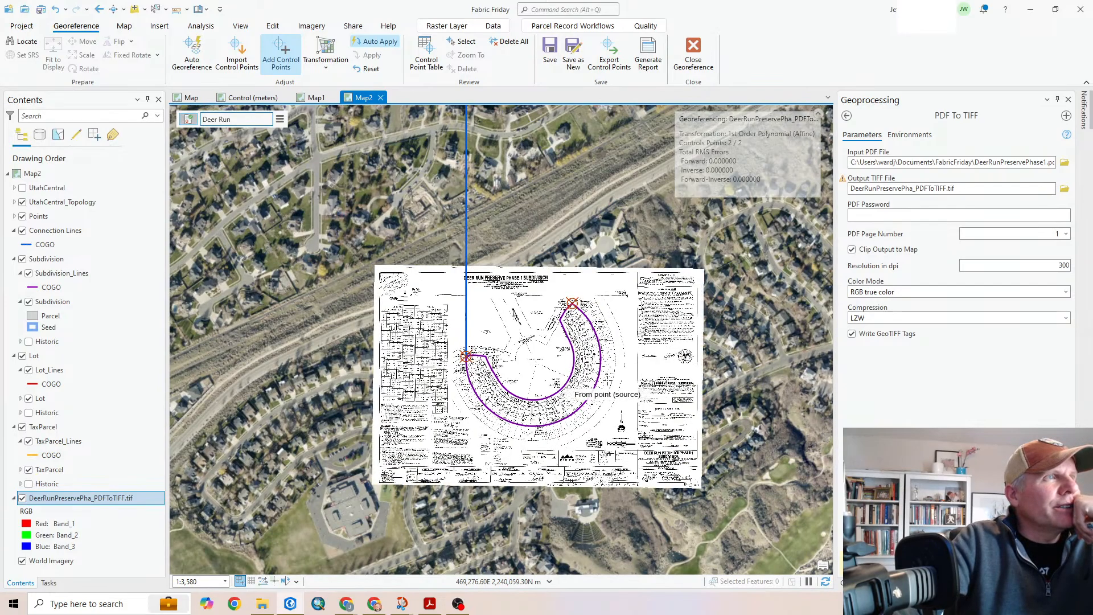
Add a third control point linking the plat's western boundary corner at the southern end of the 17.38' course to the matching traversed-line endpoint
scroll(484, 405, "up", 4)
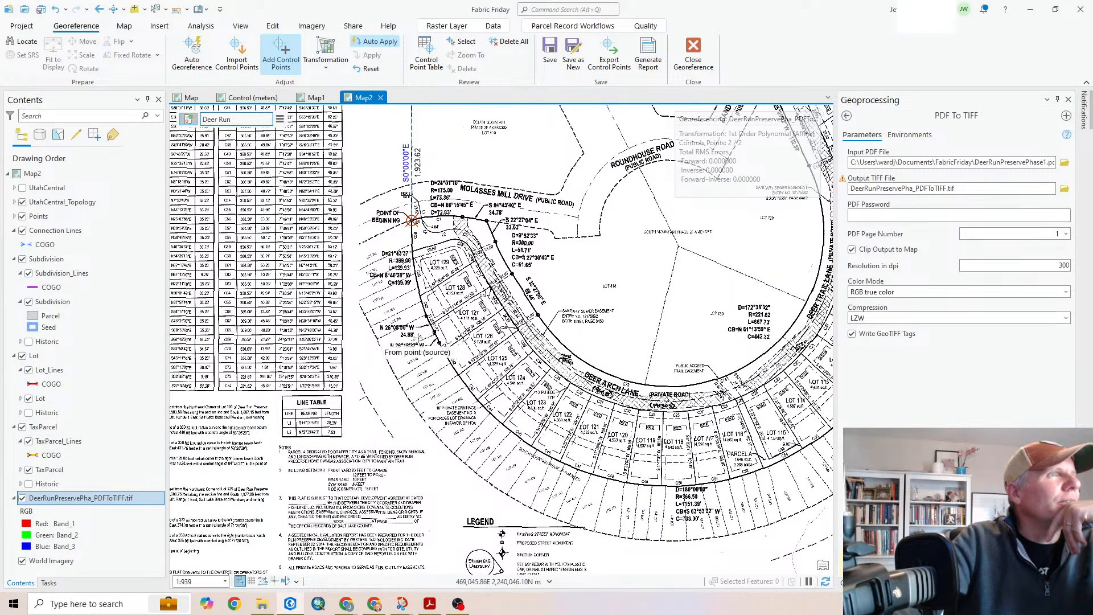
scroll(428, 341, "up", 3)
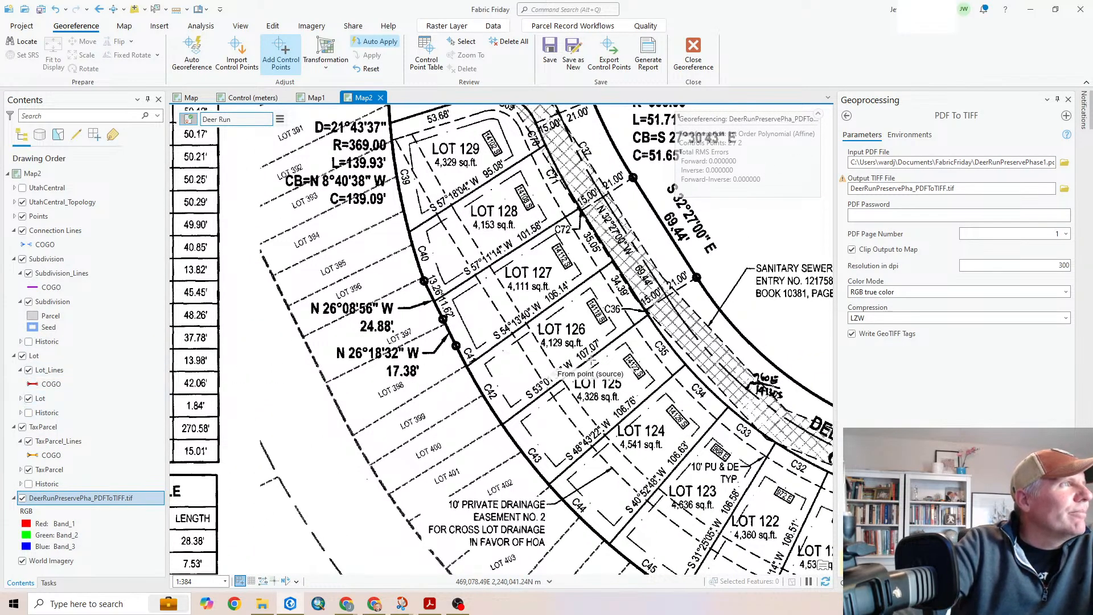
scroll(587, 364, "down", 2)
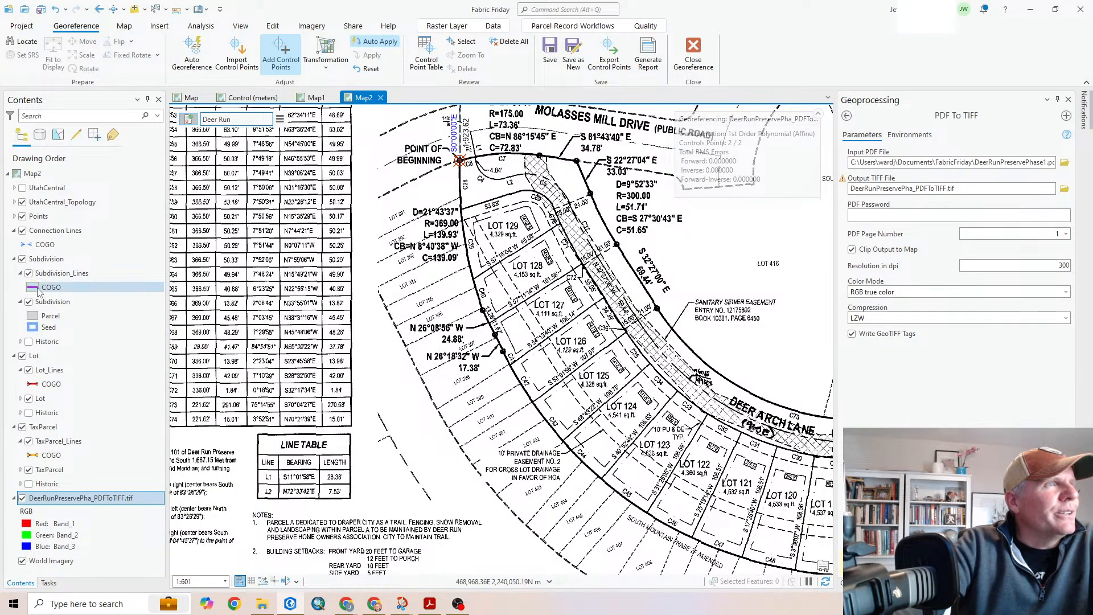
scroll(499, 353, "up", 5)
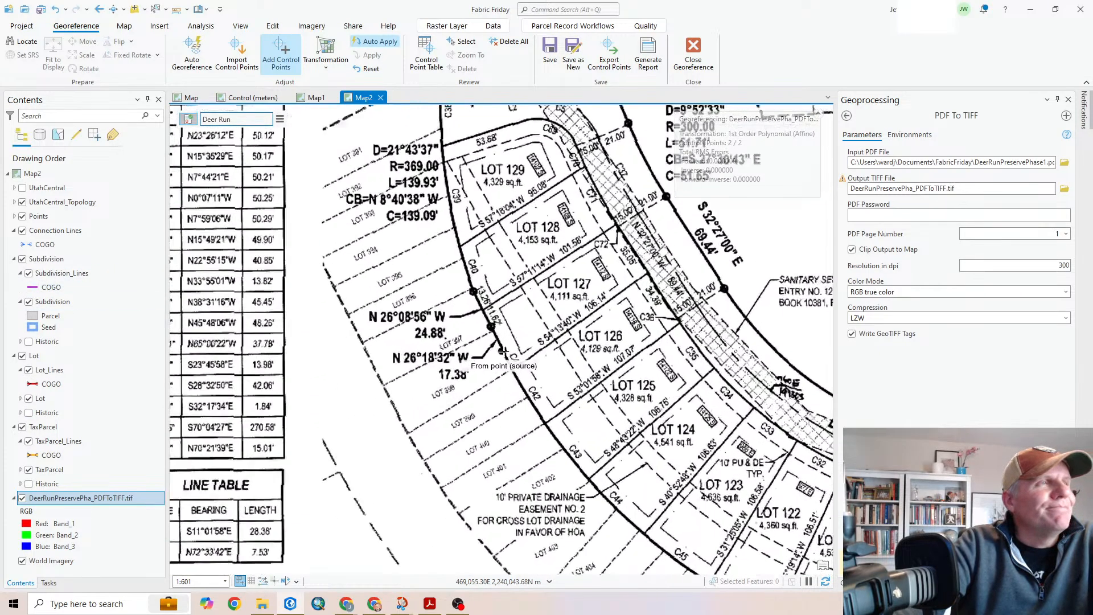
scroll(499, 348, "up", 2)
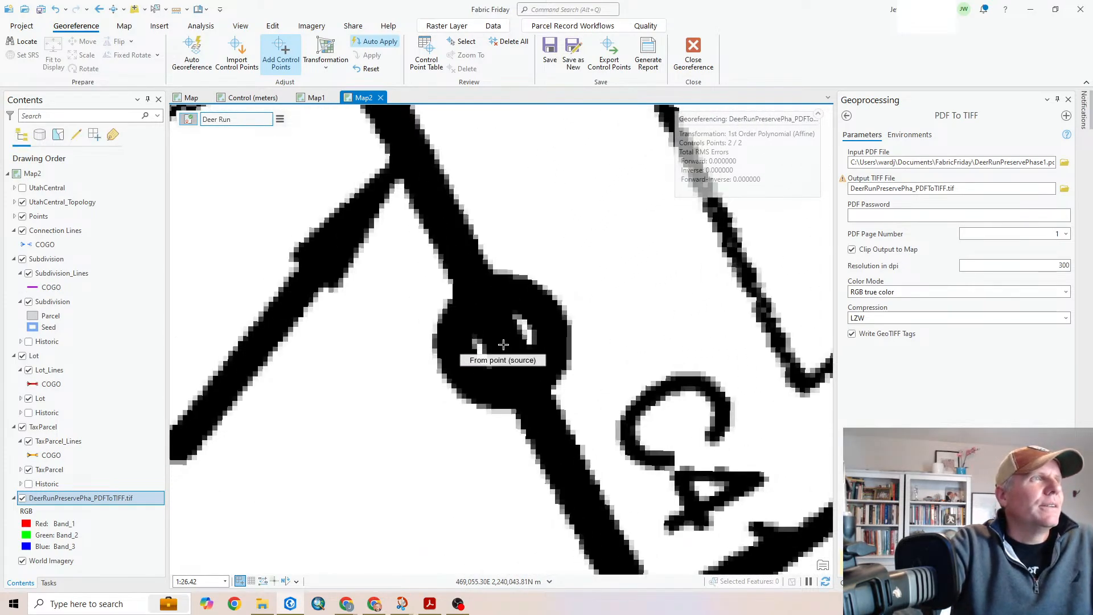
left_click(504, 342)
scroll(504, 345, "down", 5)
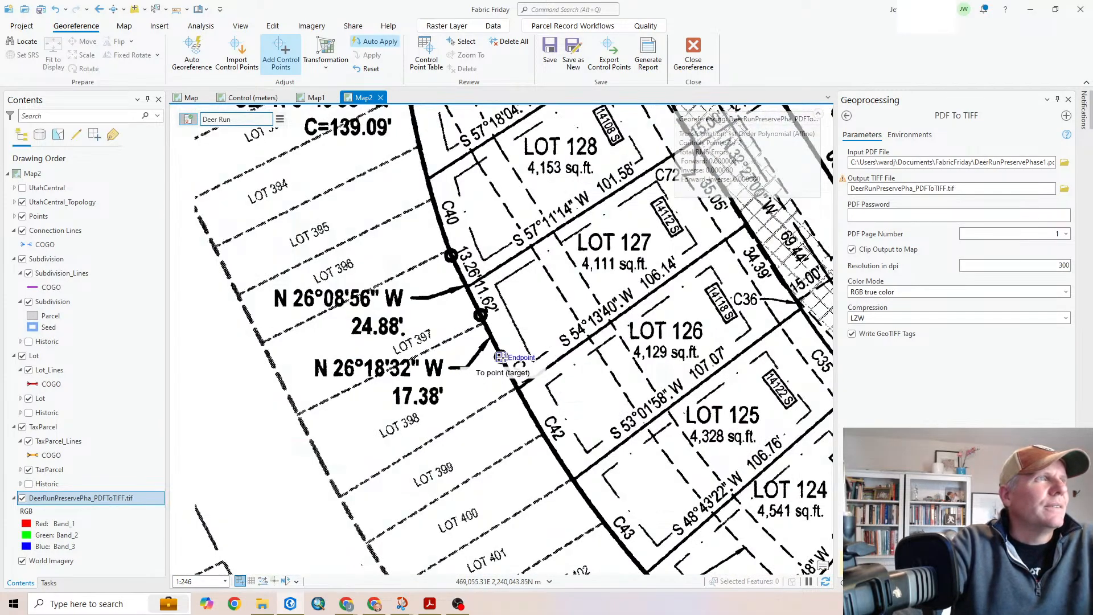
left_click(501, 357)
scroll(512, 430, "down", 4)
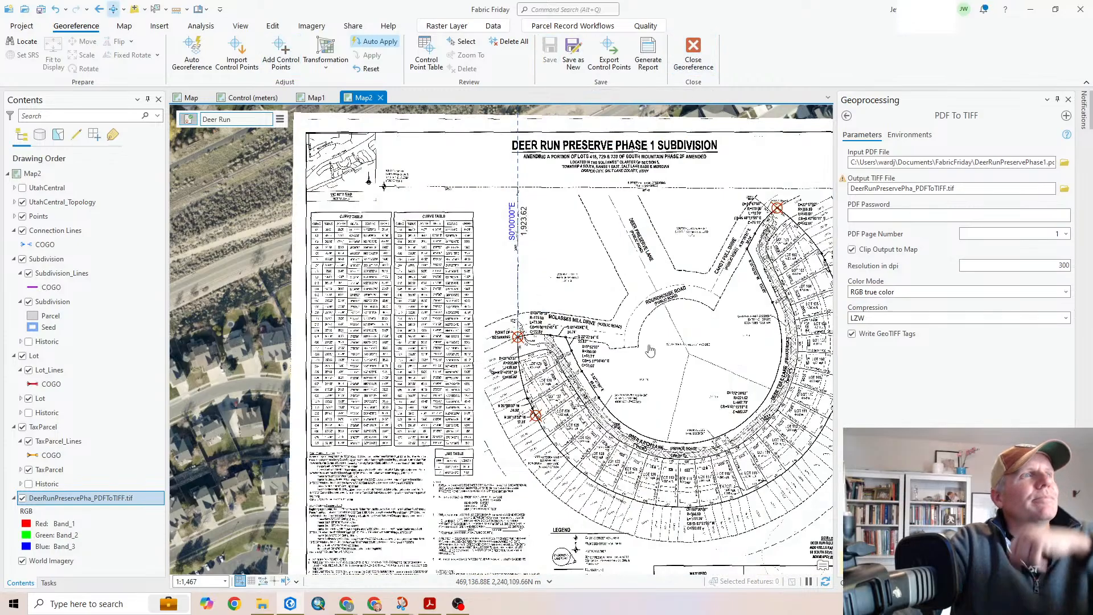
Close the georeferencing session and examine the plat's alignment around the Point of Beginning and lots 125 to 129
left_click(694, 48)
scroll(599, 437, "up", 5)
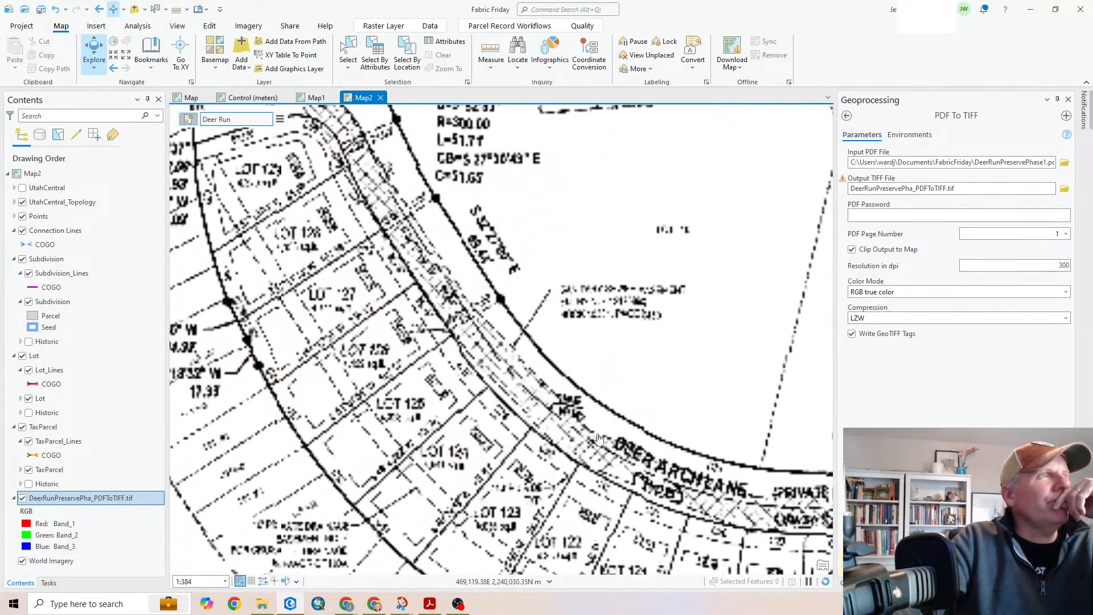
left_click_drag(399, 250, 532, 401)
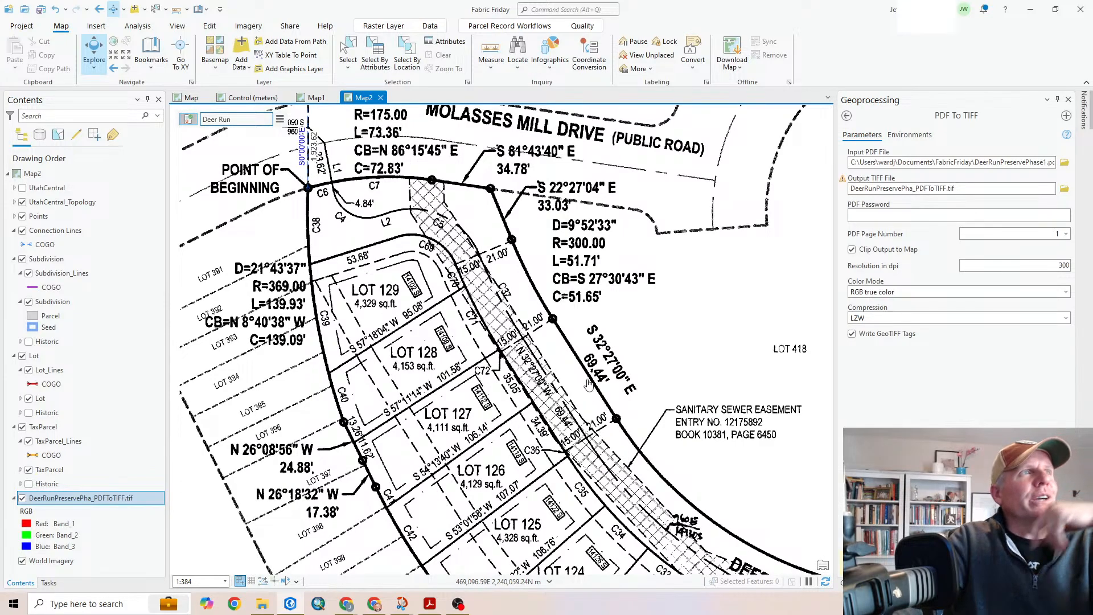
left_click_drag(639, 380, 595, 325)
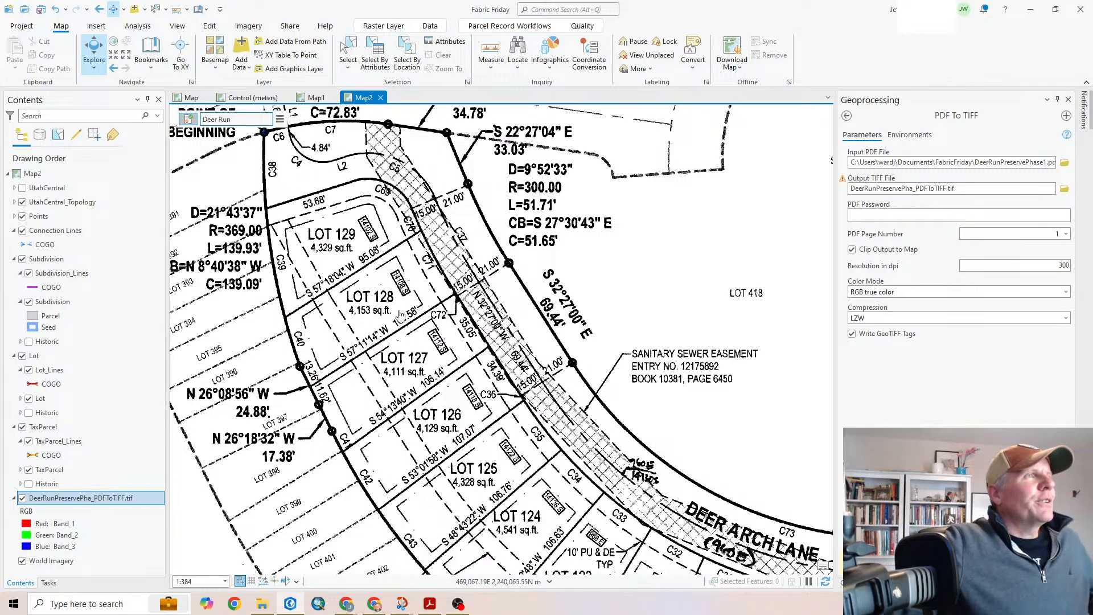
left_click_drag(364, 256, 366, 347)
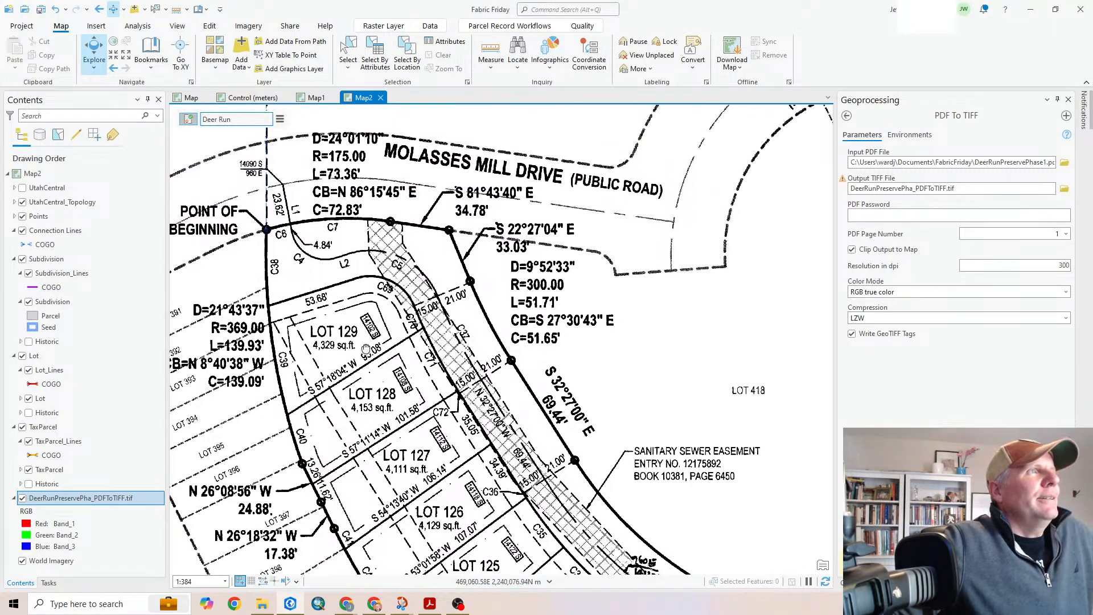
List the map's layers by selection status and try to select a feature inside lot 129
left_click(347, 49)
left_click(58, 135)
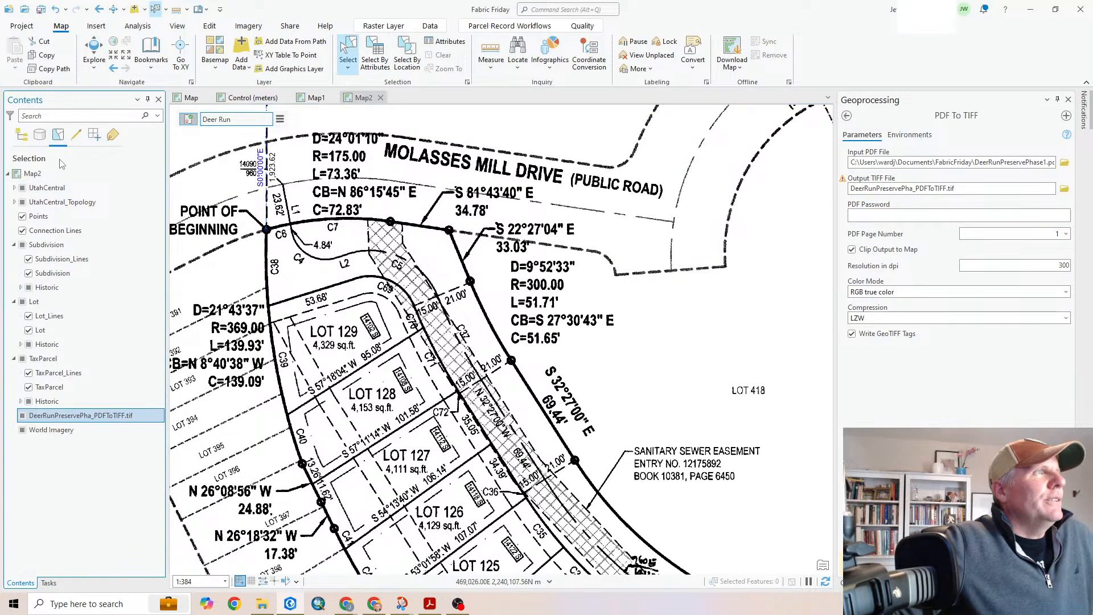
left_click(350, 345)
scroll(448, 433, "down", 3)
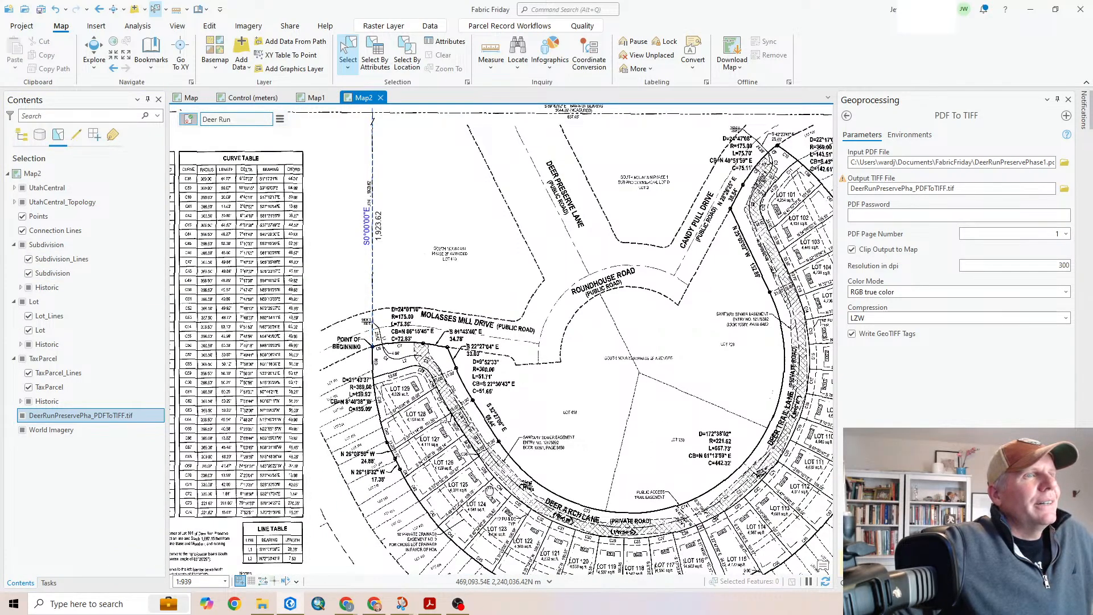
left_click_drag(489, 490, 444, 392)
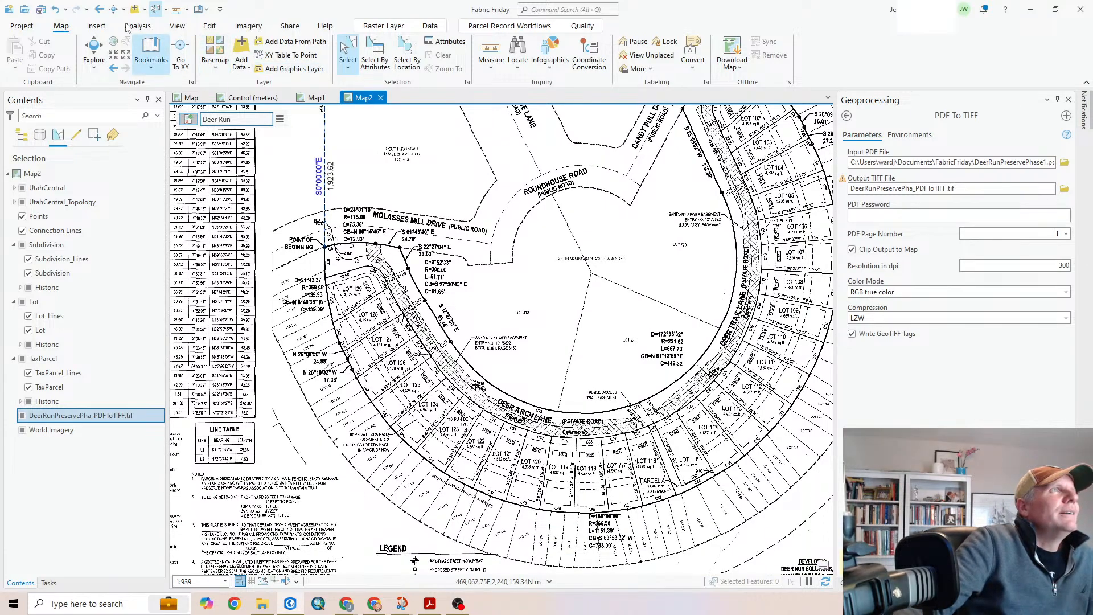
Save the project, then reload Map2 by closing it and reopening it from the project's maps
left_click(40, 11)
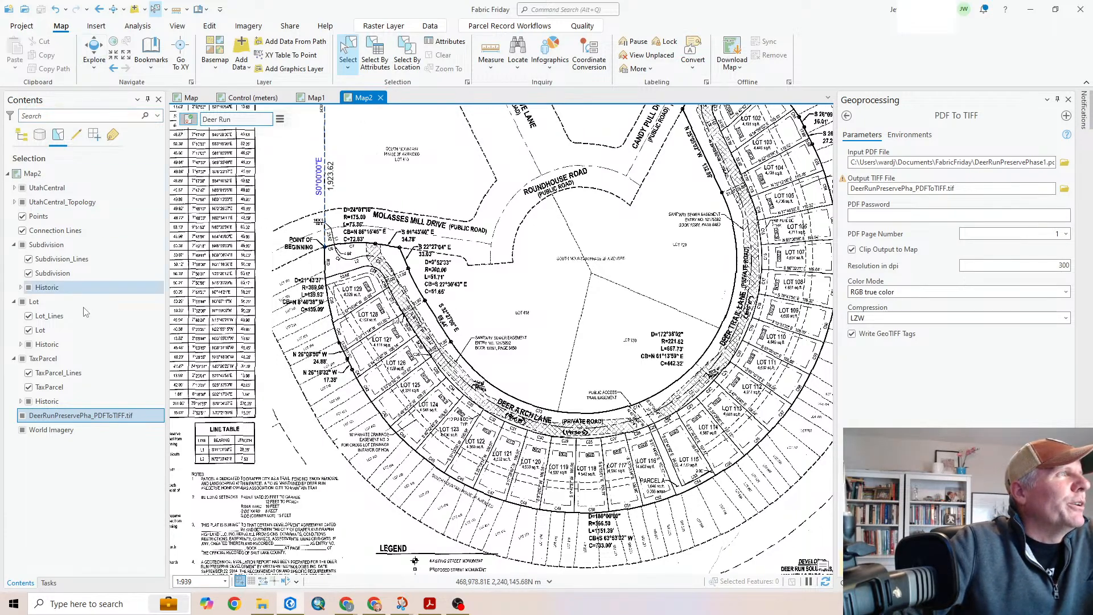
left_click(23, 134)
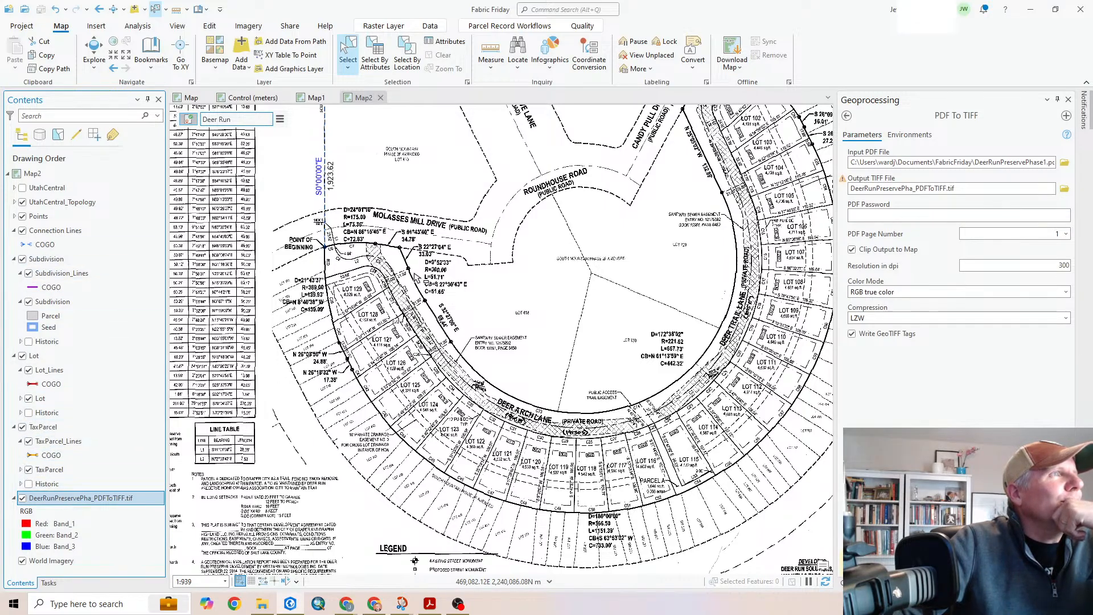
scroll(416, 278, "down", 2)
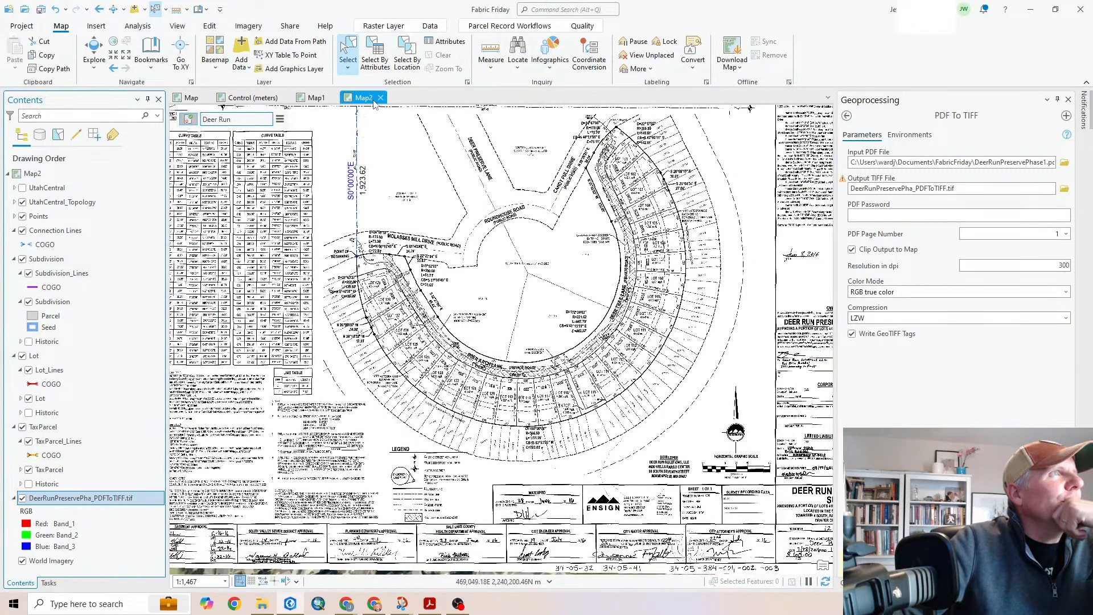
left_click(380, 97)
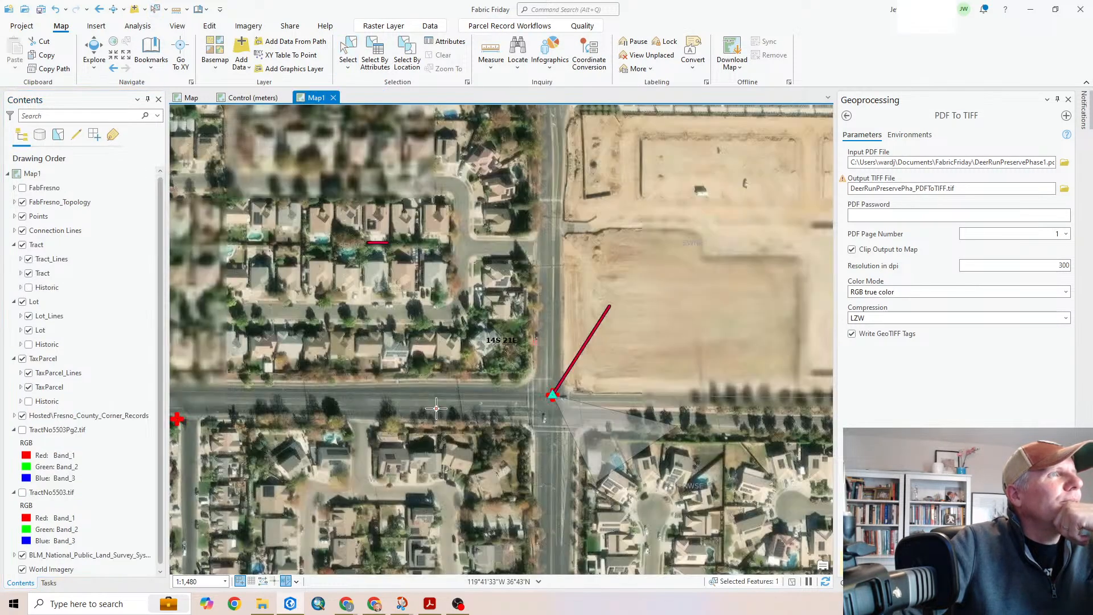
left_click(841, 582)
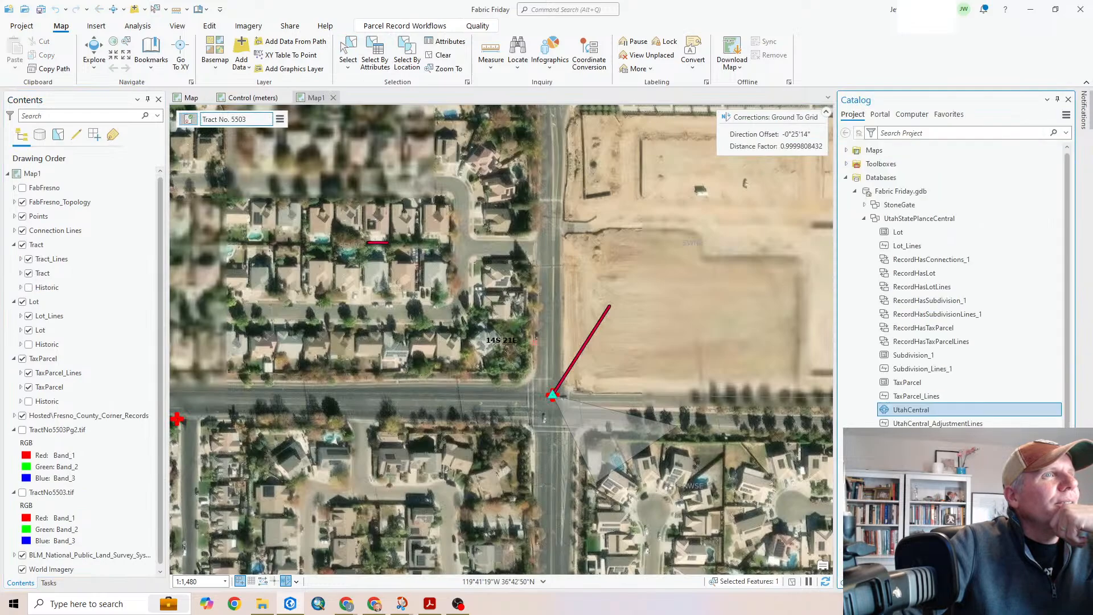
left_click(875, 152)
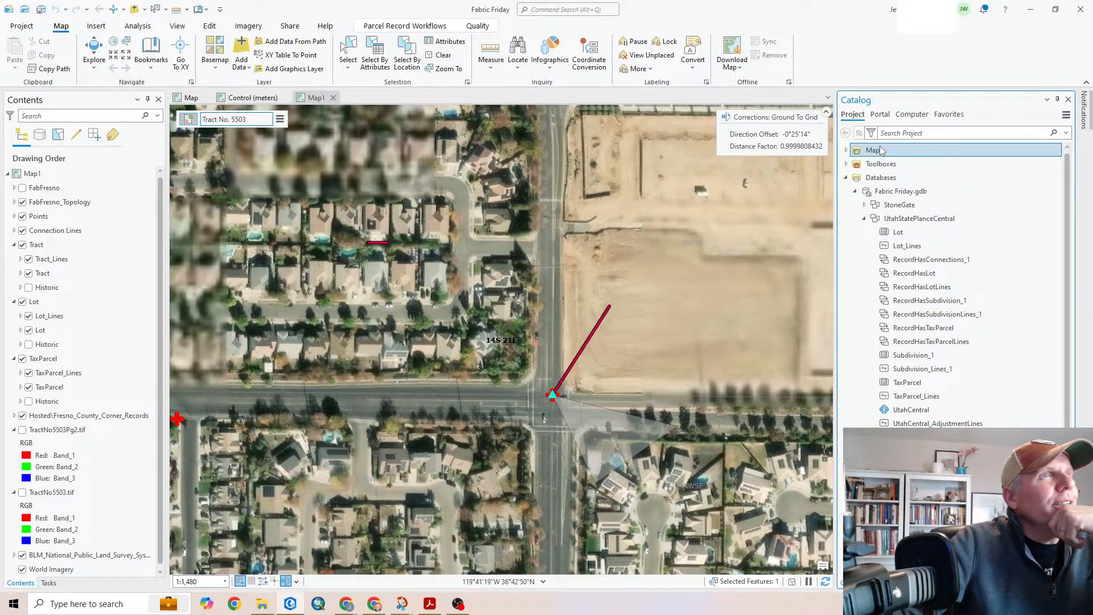
left_click(846, 151)
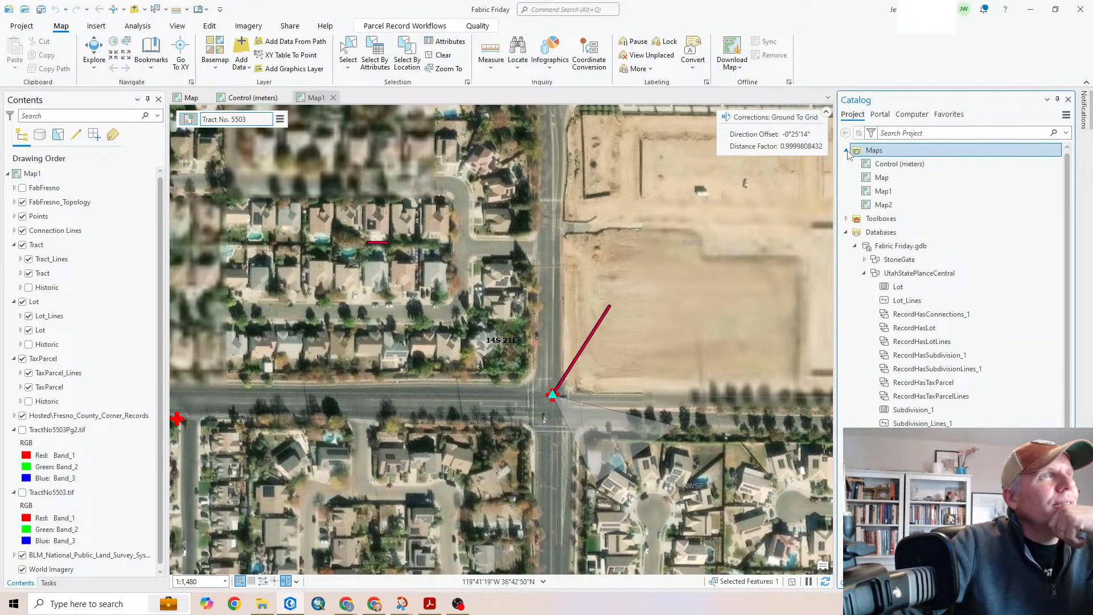
right_click(888, 204)
left_click(841, 211)
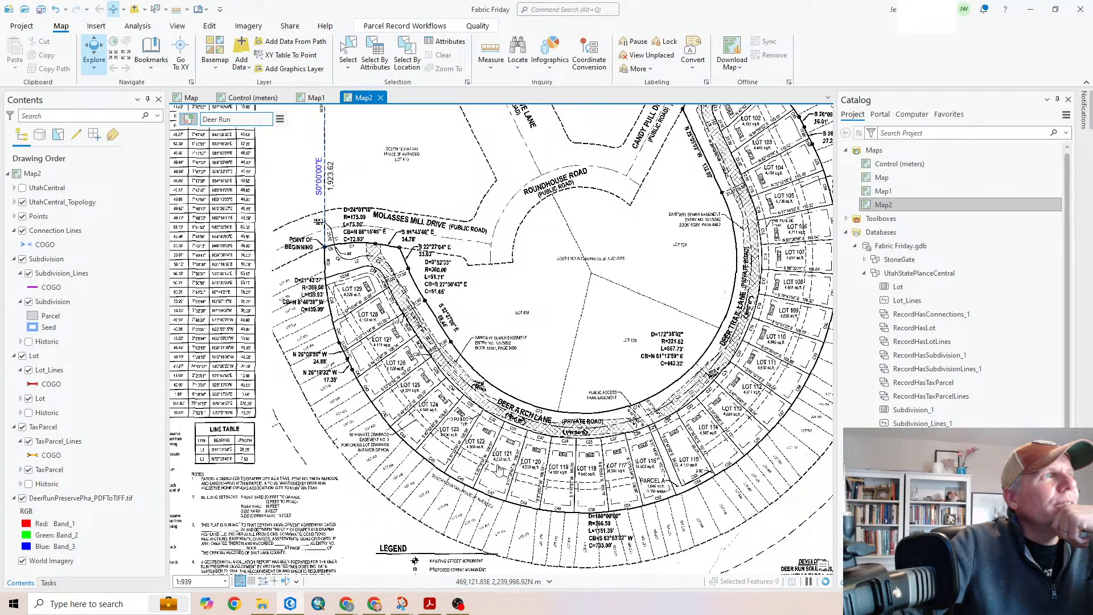
Remove the UtahCentral parcel fabric with its topology, points, connection lines, Subdivision, Lot and TaxParcel layers from Map2
scroll(481, 417, "down", 4)
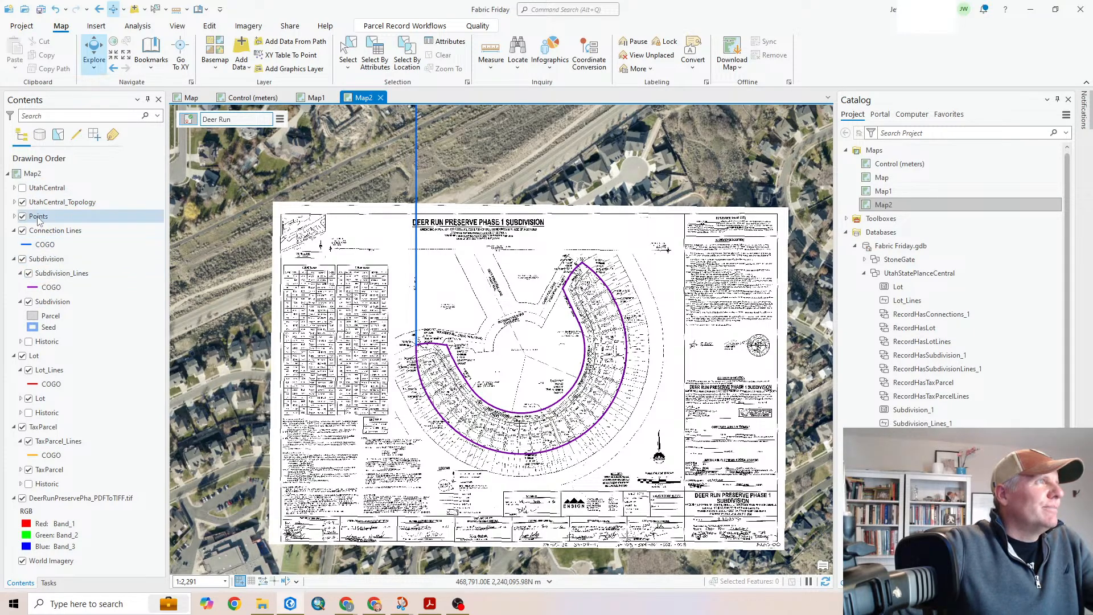
left_click(40, 188)
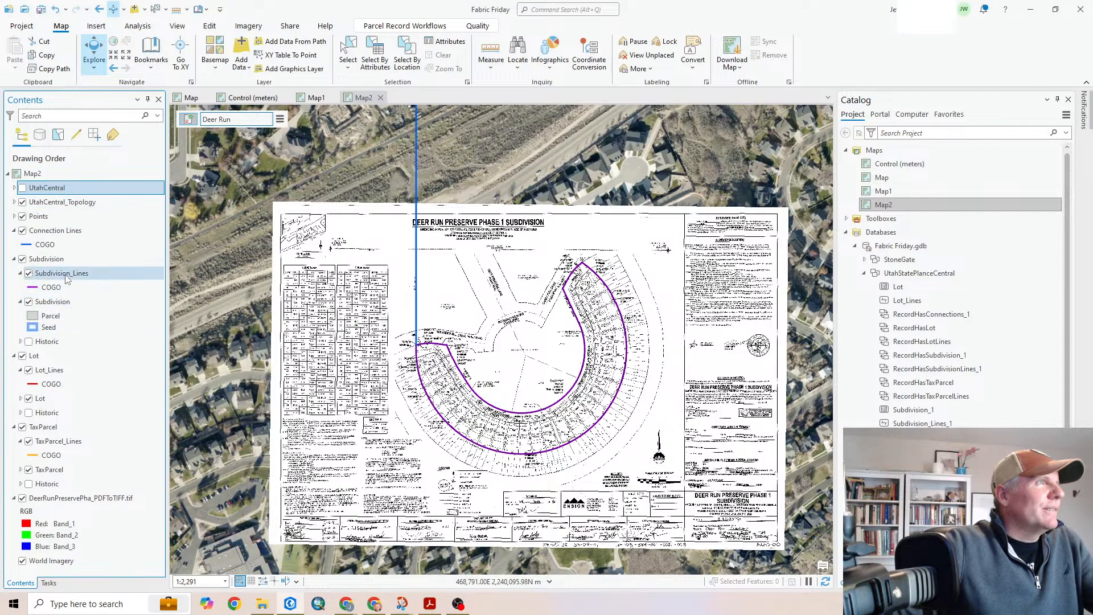
left_click(45, 427, "shift")
right_click(48, 429)
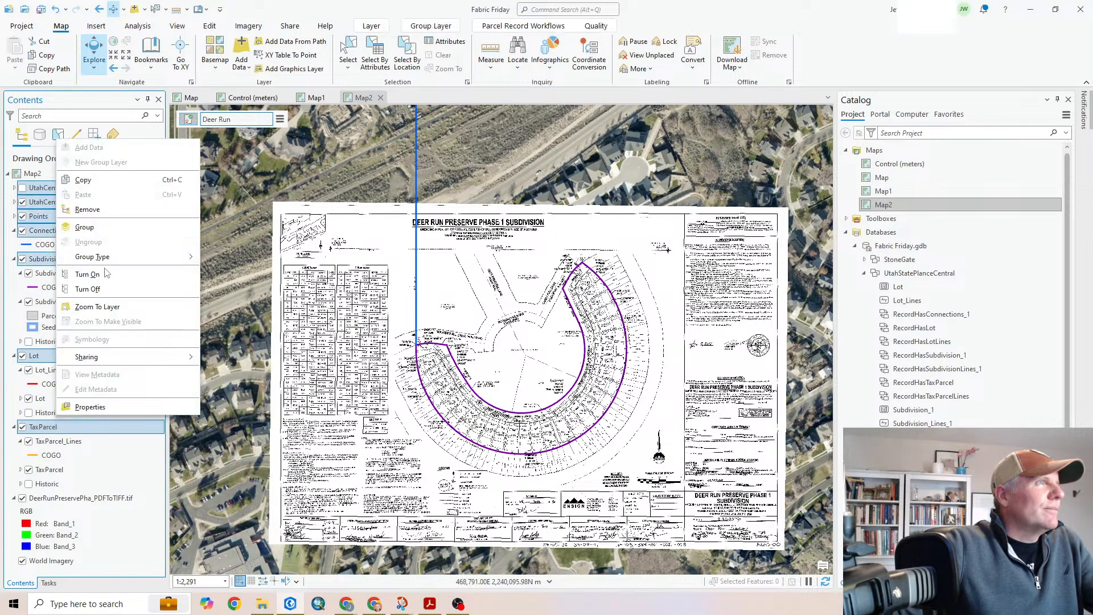
left_click(100, 216)
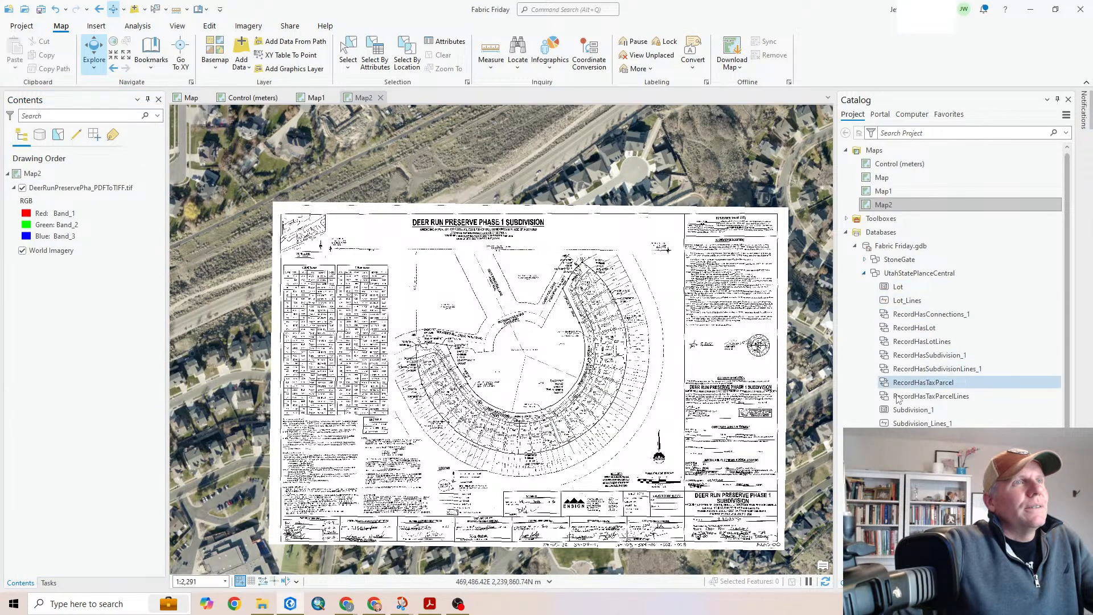
Add the UtahCentral parcel fabric from the UtahStatePlaneCentral dataset back to the current map and check its boundary labels on the plat
right_click(901, 436)
right_click(902, 450)
right_click(902, 463)
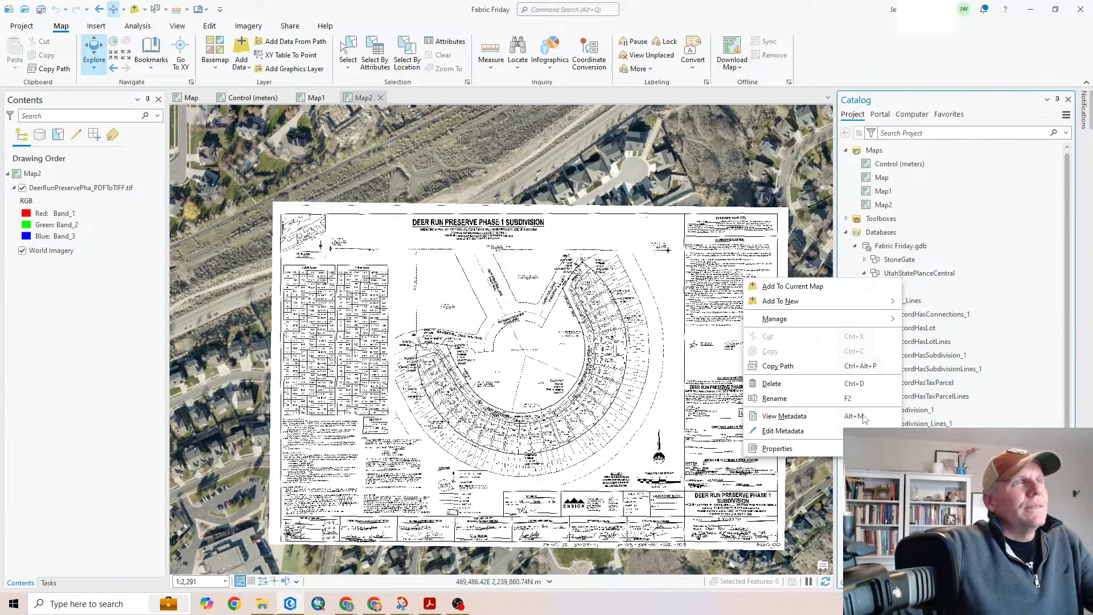
left_click(802, 288)
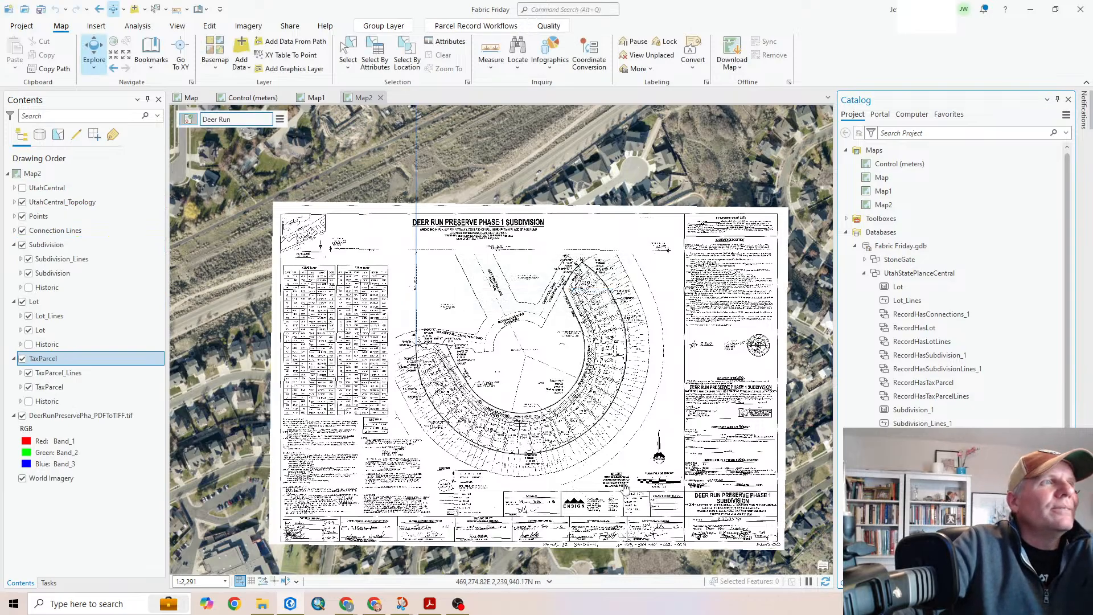
scroll(535, 431, "up", 4)
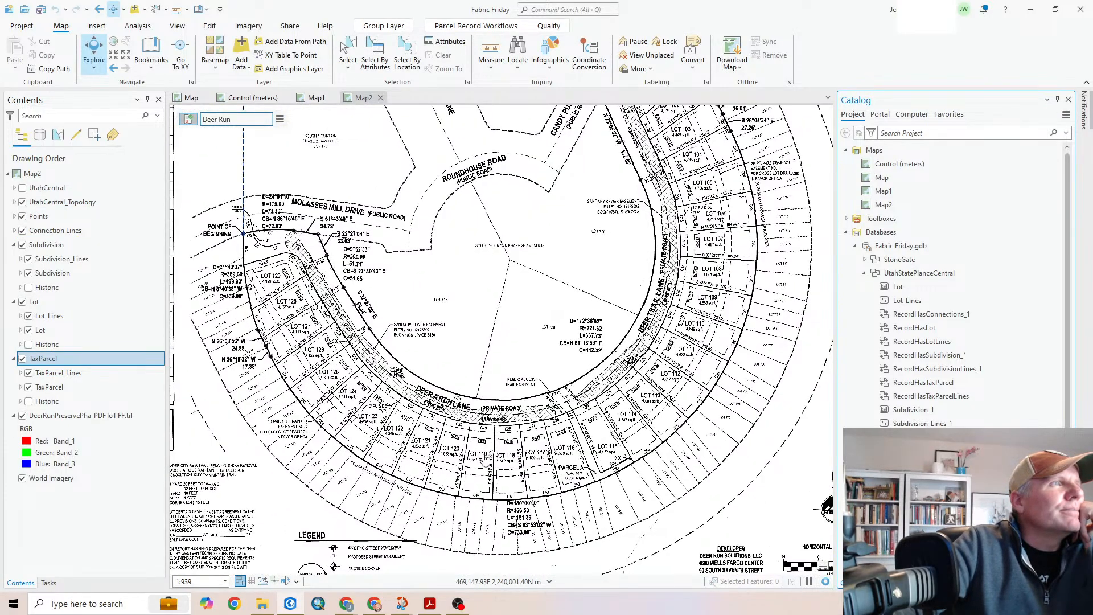
scroll(295, 372, "up", 8)
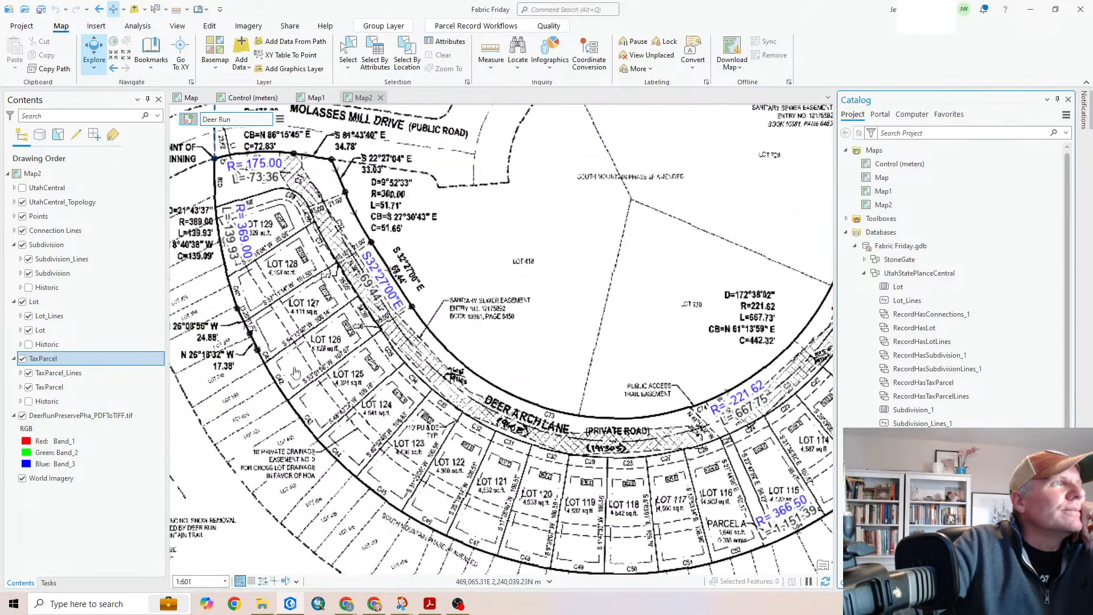
scroll(275, 417, "down", 6)
Toggle the Phase 1 plat image off and back on to compare the traversed subdivision boundary with the aerial imagery
left_click(22, 416)
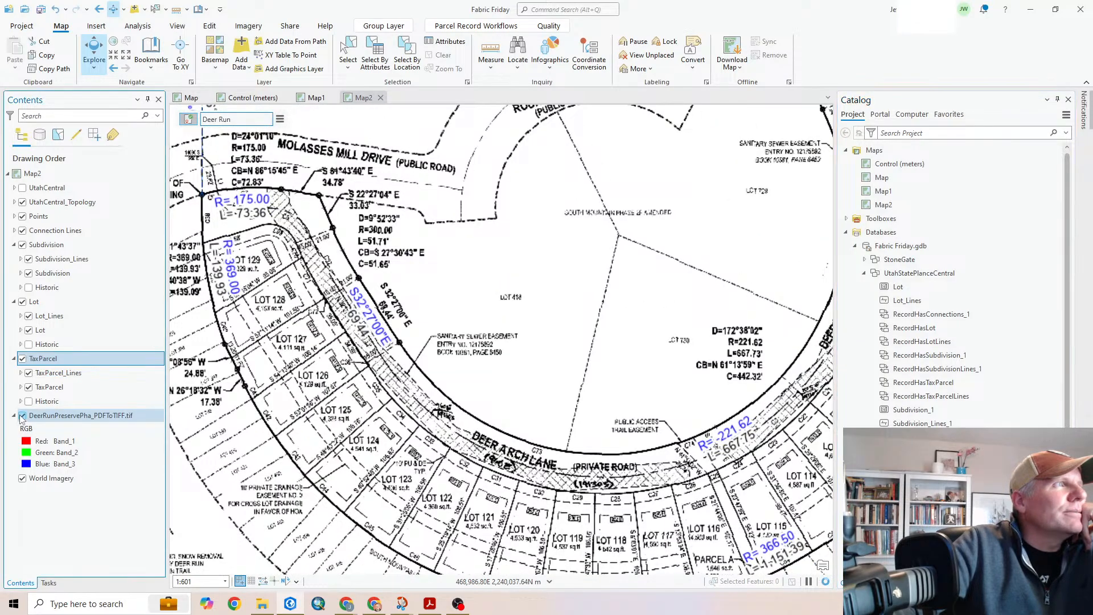
left_click(22, 416)
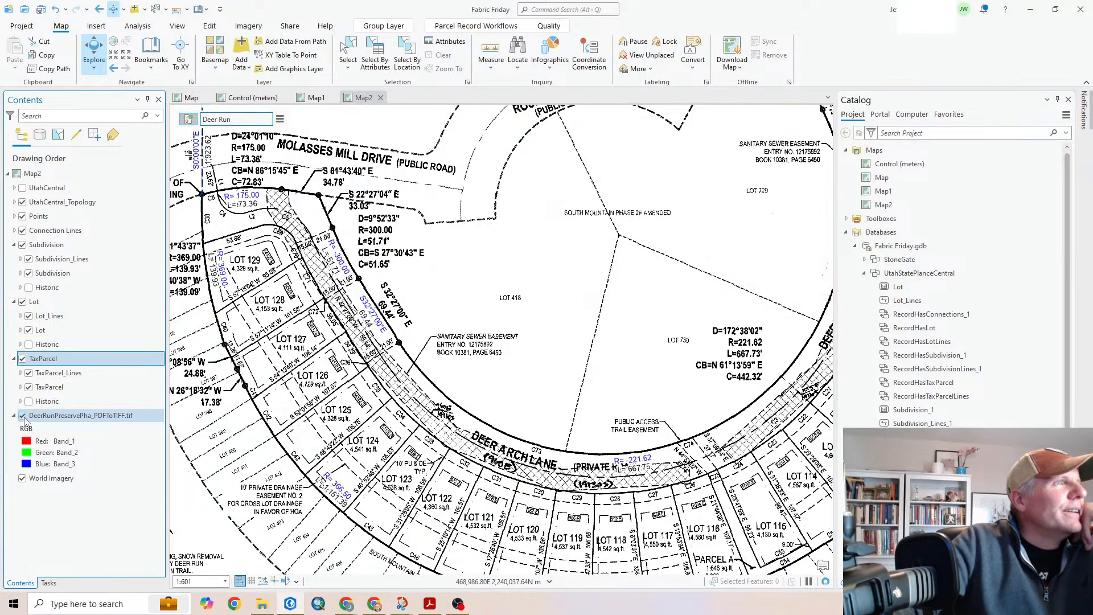
left_click(23, 416)
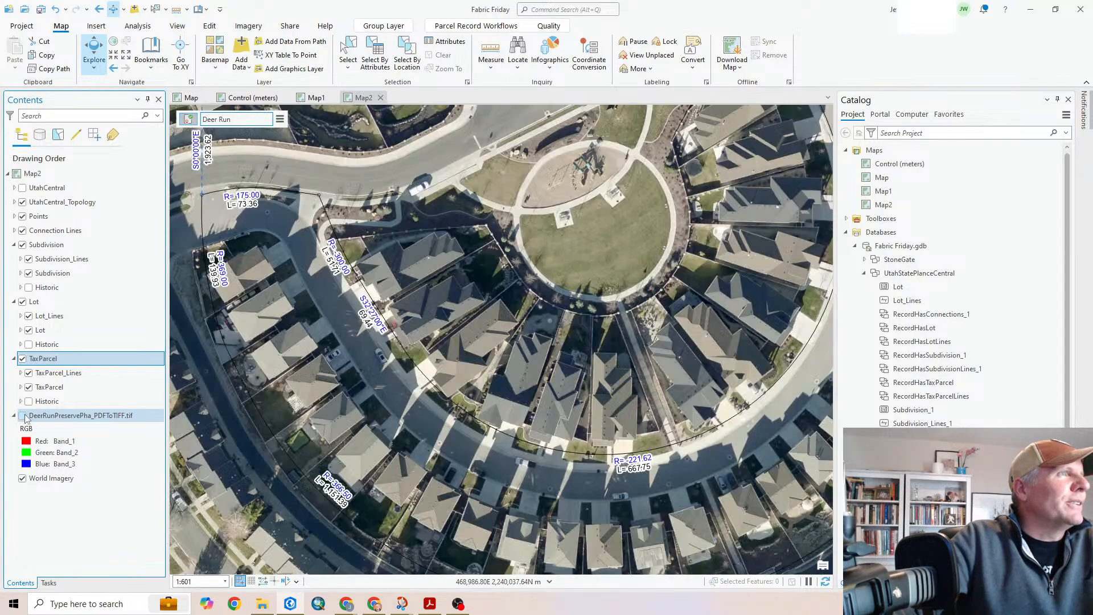
scroll(298, 434, "down", 2)
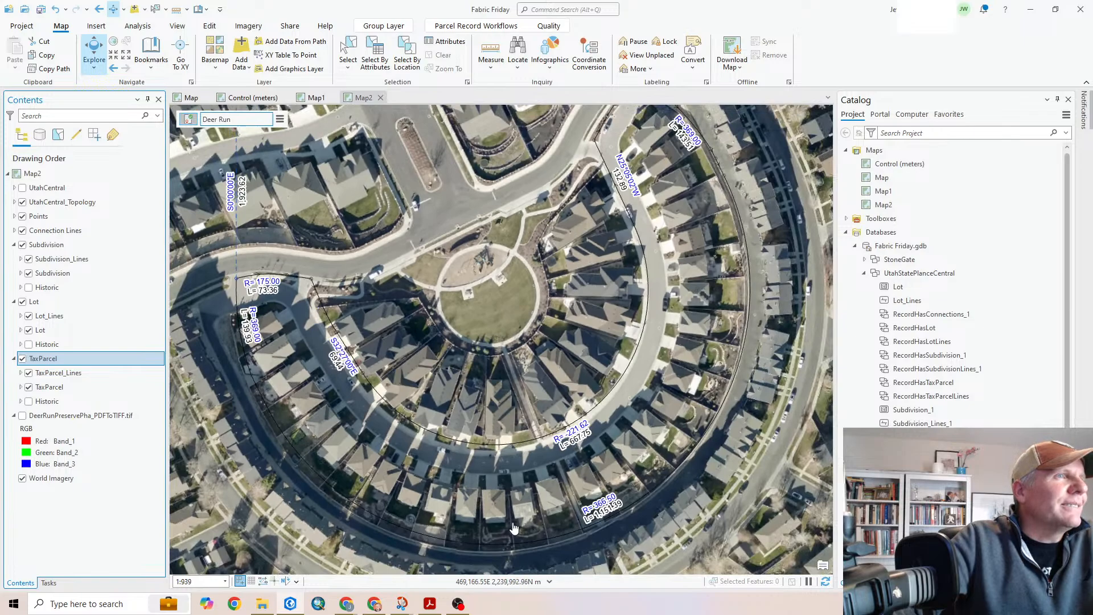
scroll(541, 393, "down", 3)
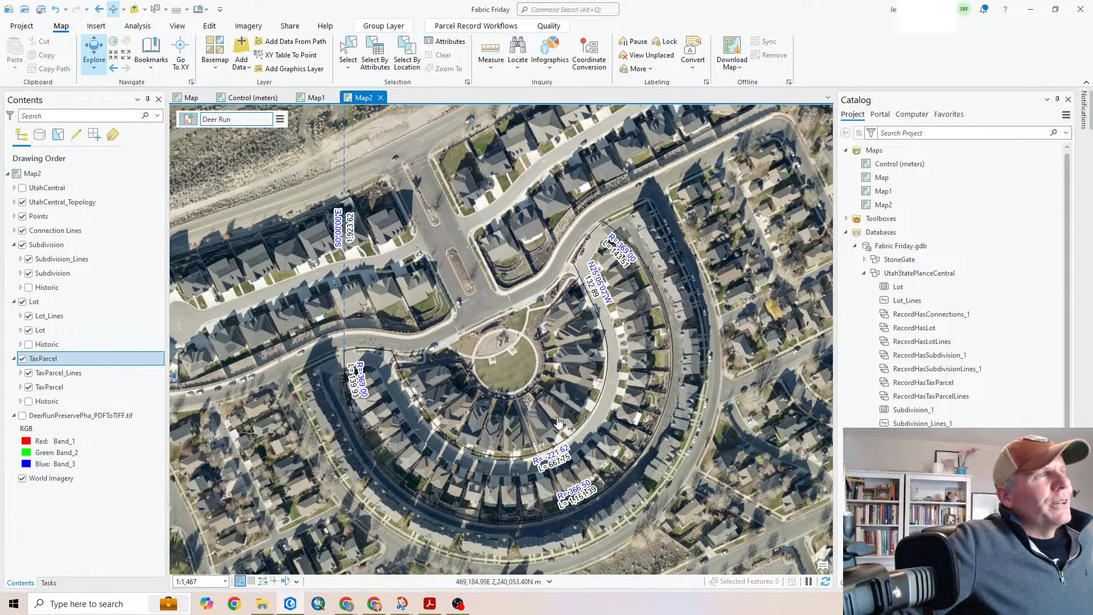
scroll(344, 369, "up", 4)
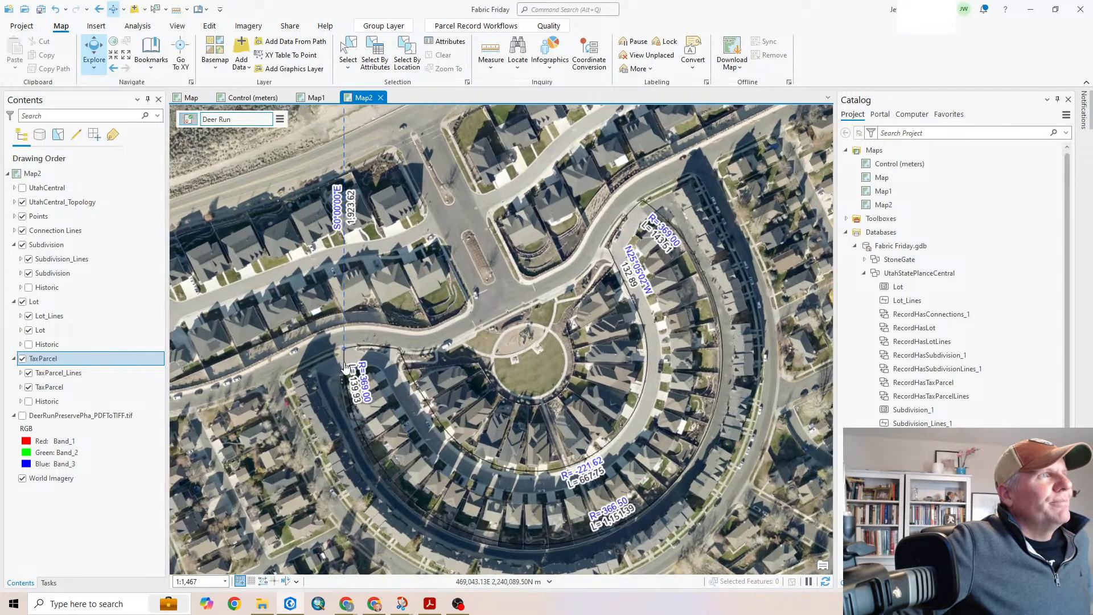
scroll(346, 371, "down", 4)
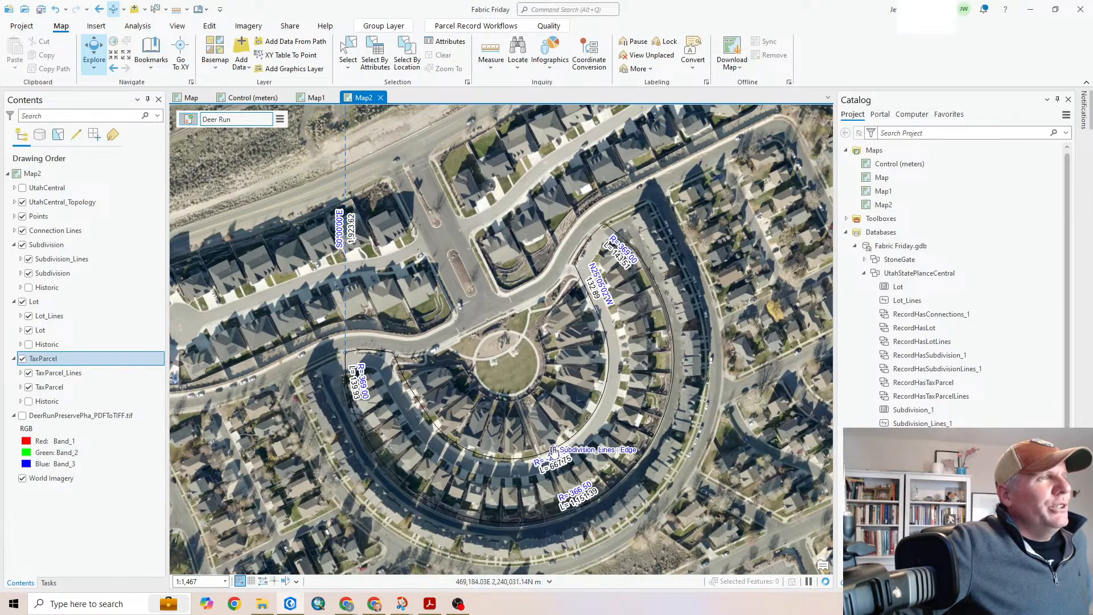
left_click_drag(537, 451, 504, 433)
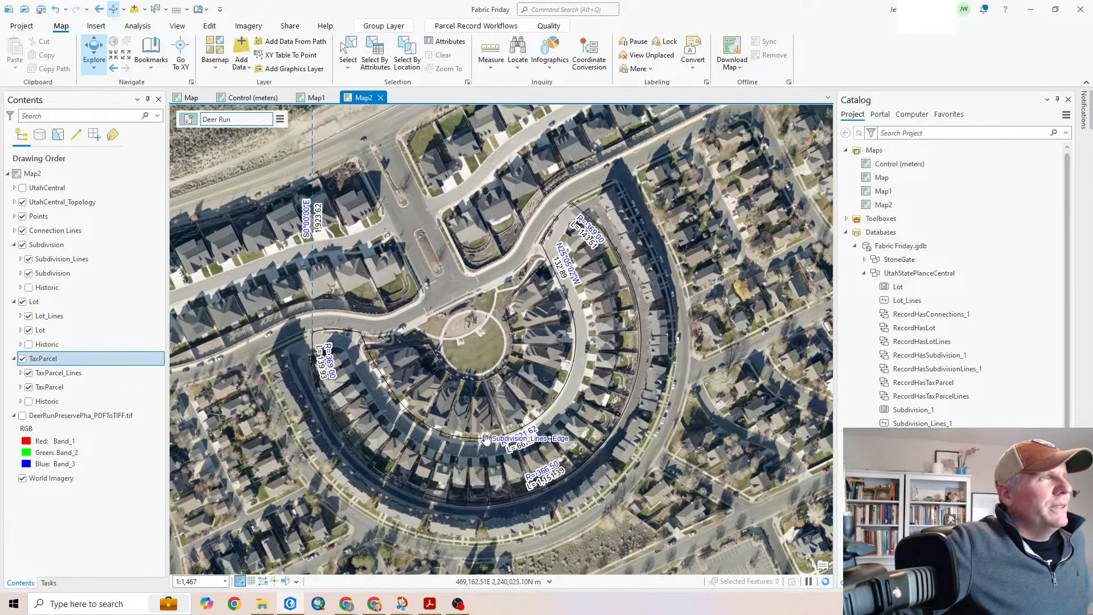
scroll(373, 342, "up", 3)
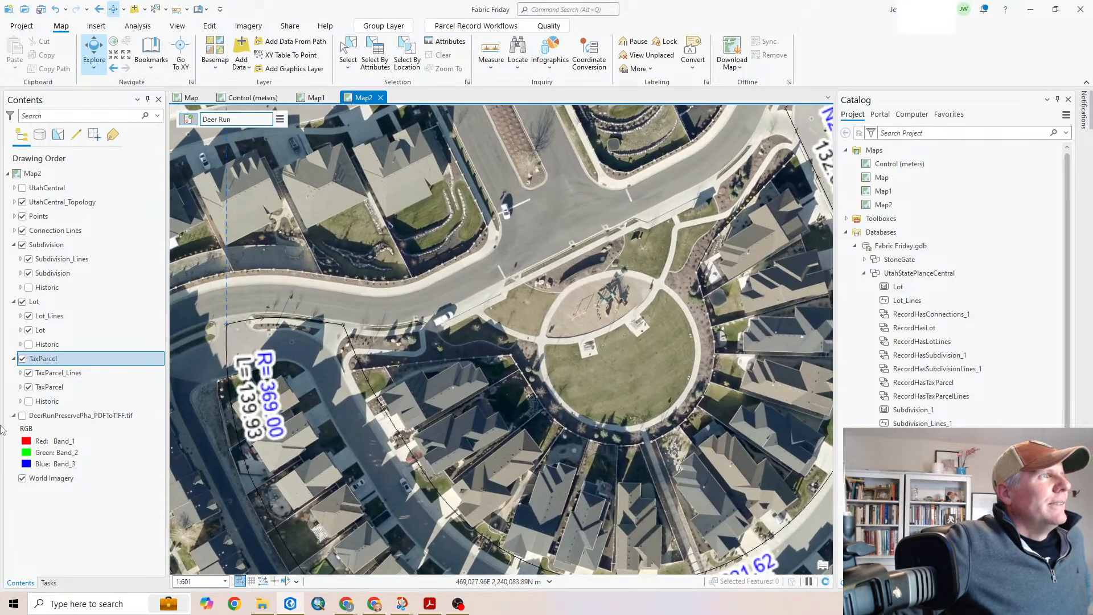
left_click(22, 415)
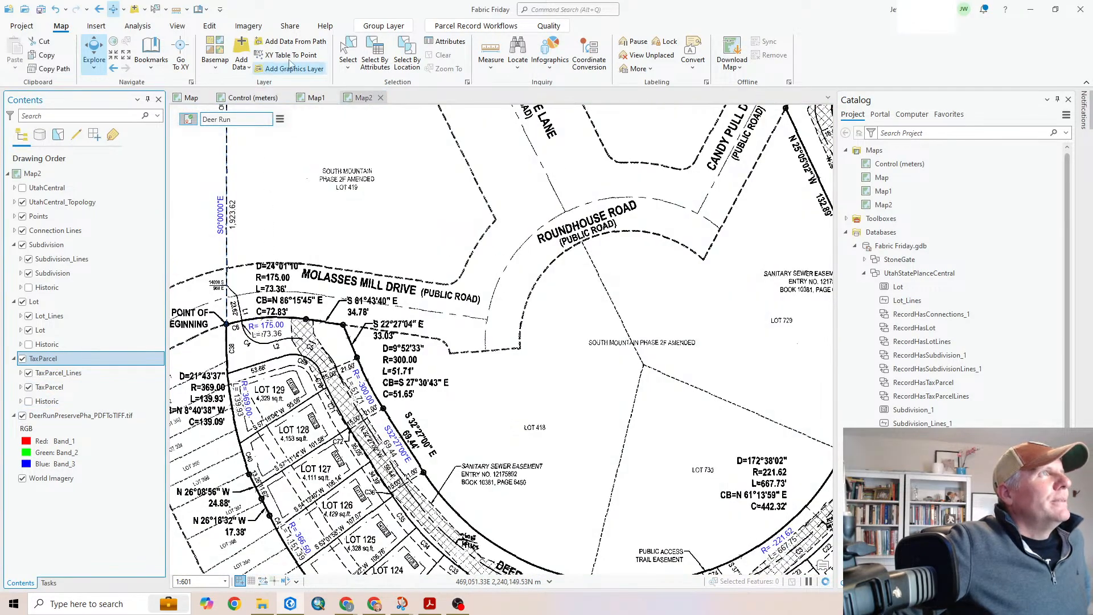
List the layers by selection and build the Deer Run subdivision parcel from its traversed boundary lines
left_click(347, 52)
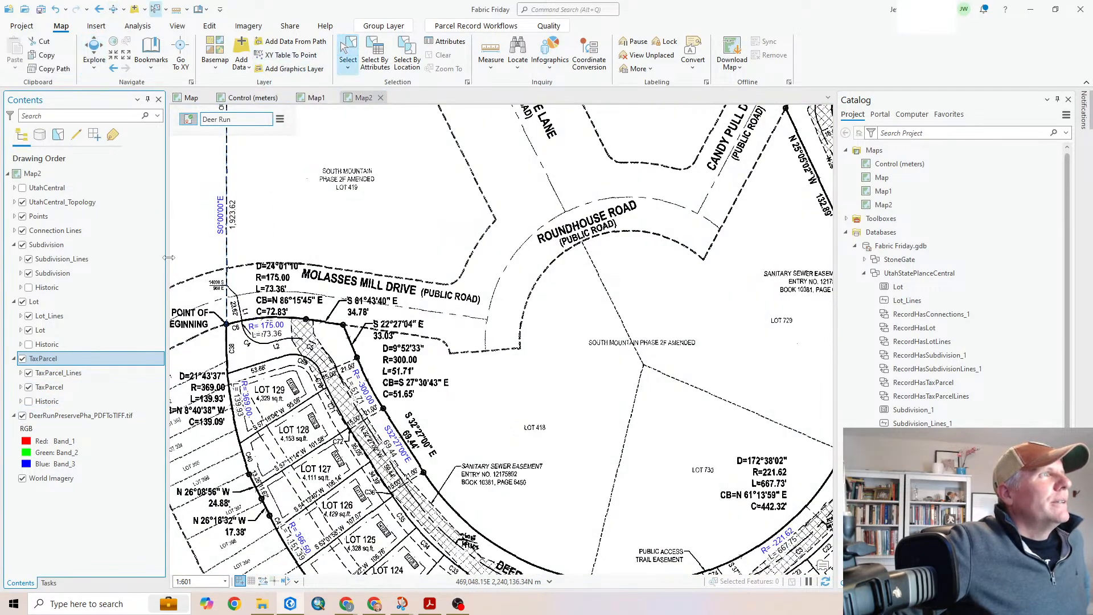
left_click(58, 134)
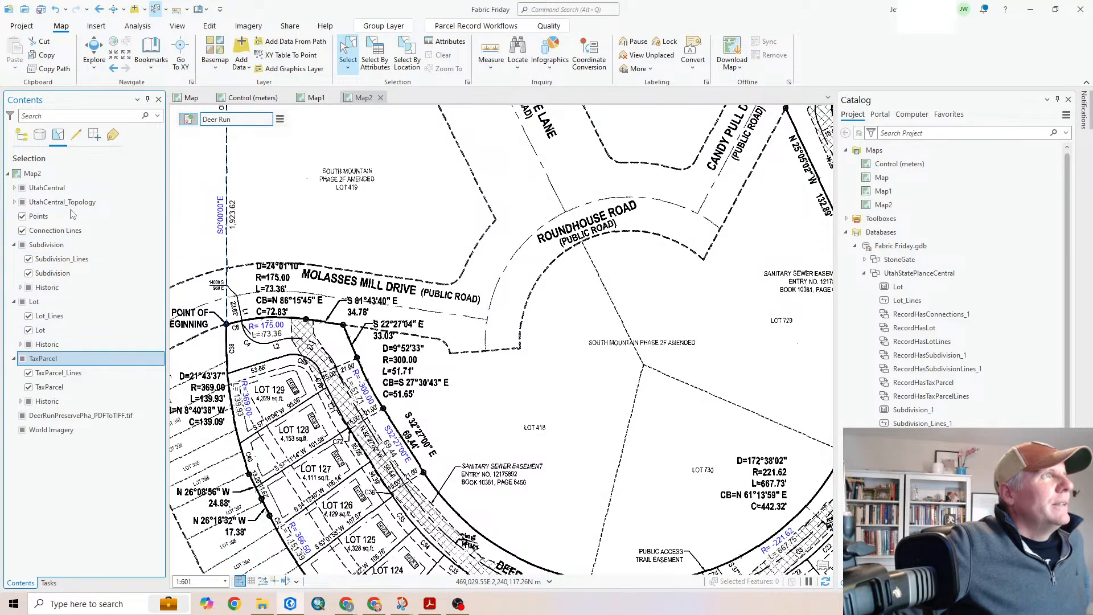
left_click(349, 477)
left_click_drag(347, 481, 435, 314)
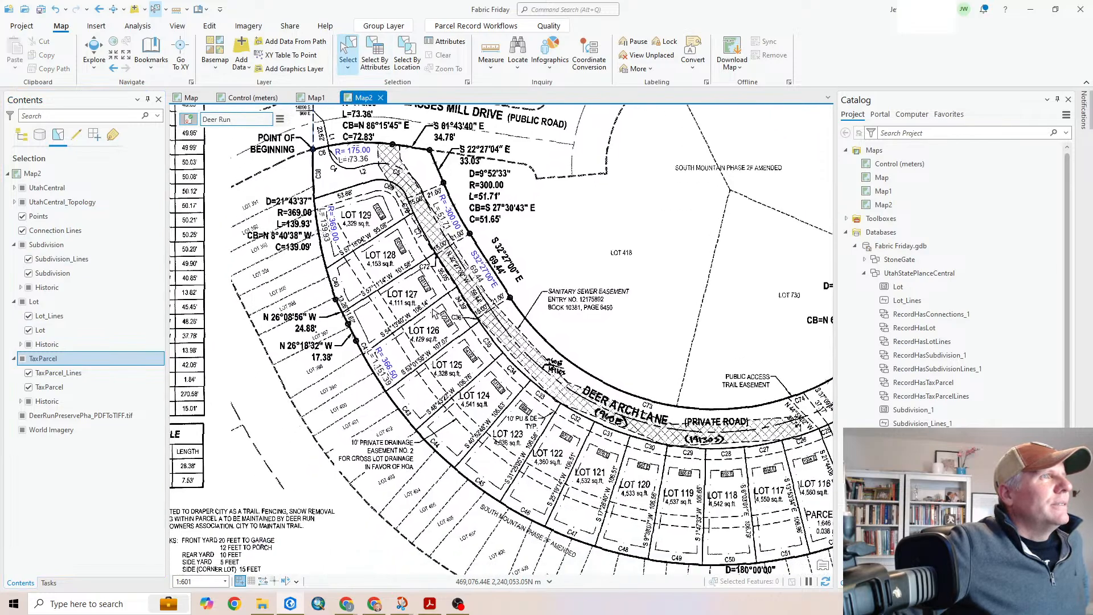
scroll(458, 371, "down", 3)
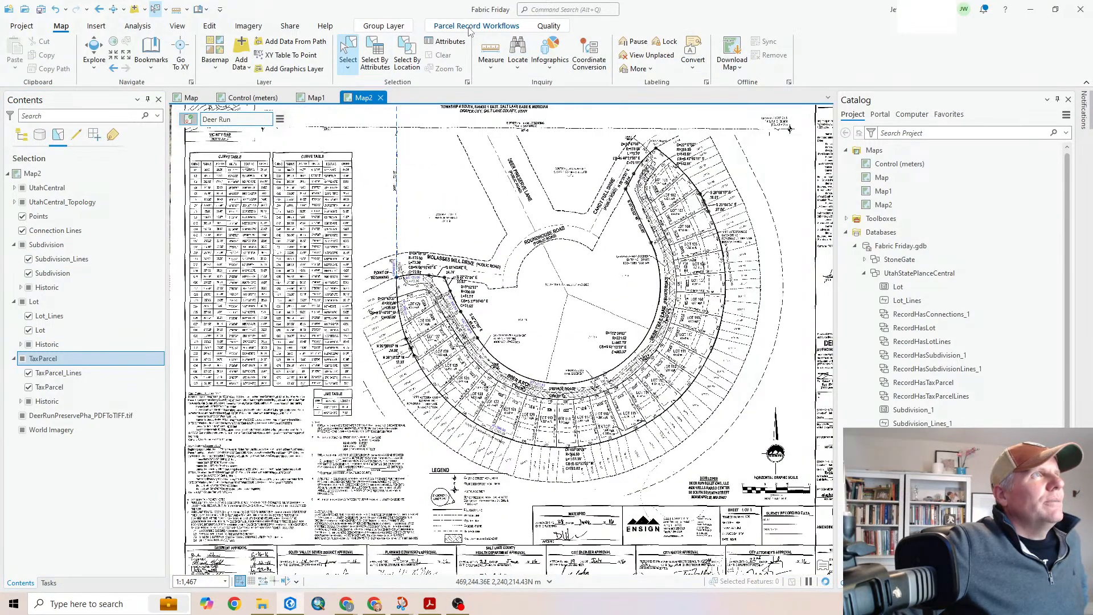
left_click(470, 26)
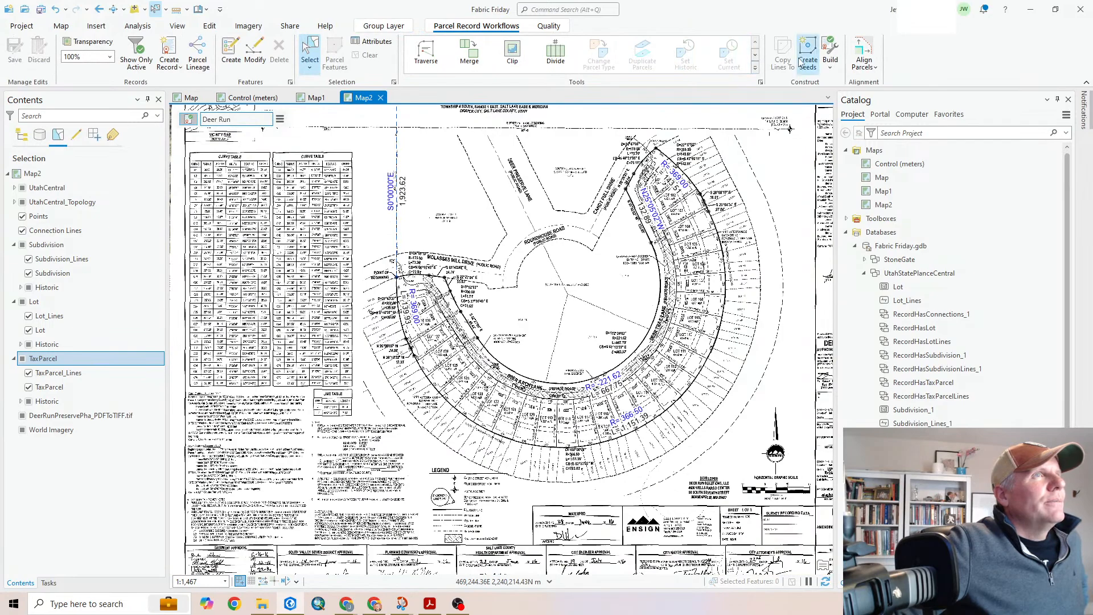
left_click(832, 51)
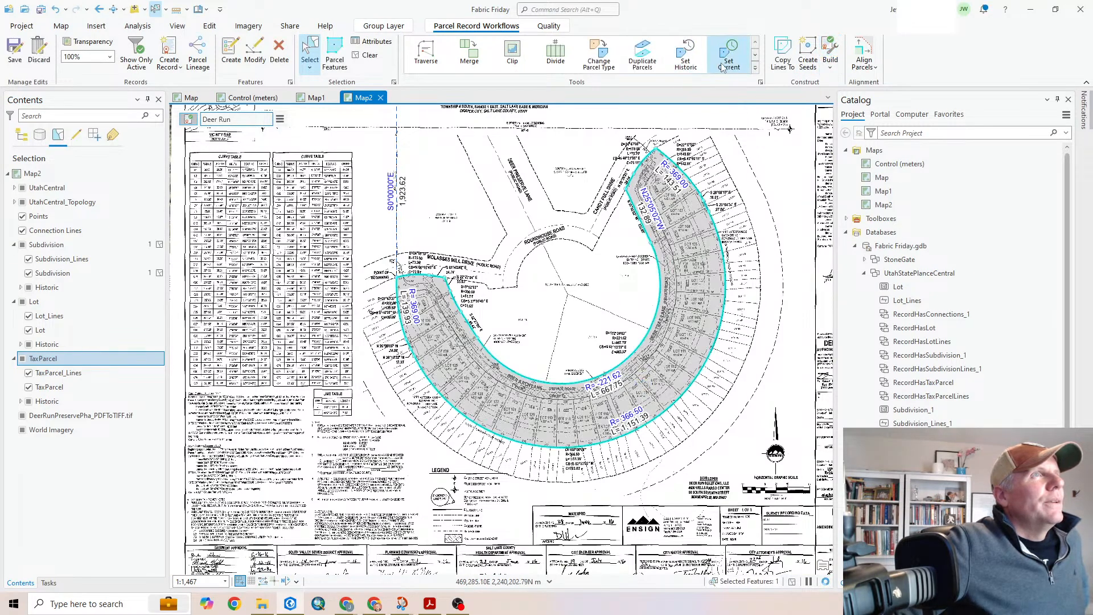
Copy the selected subdivision boundary lines to the Deer Run record as Lot lines, keeping attribute preservation and the active-record-only display on
left_click(781, 56)
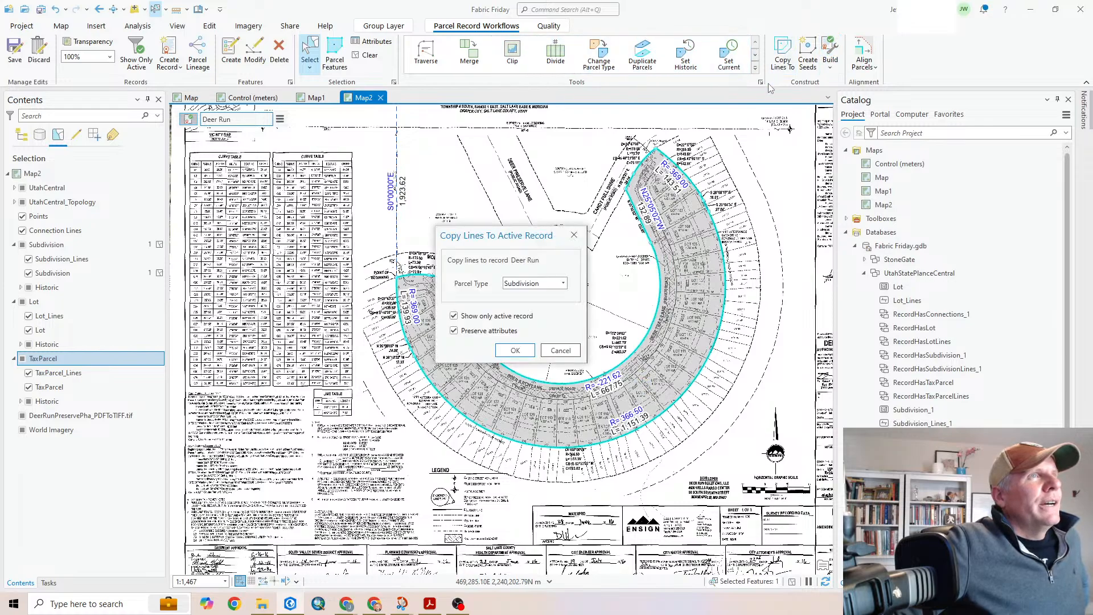
left_click(546, 287)
left_click(526, 308)
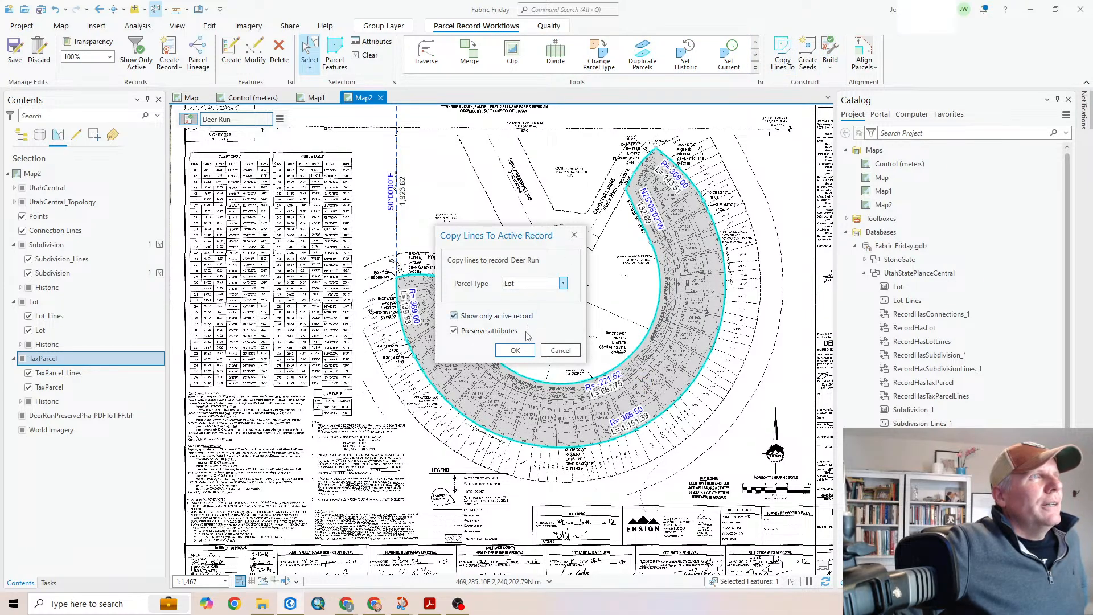
left_click(516, 352)
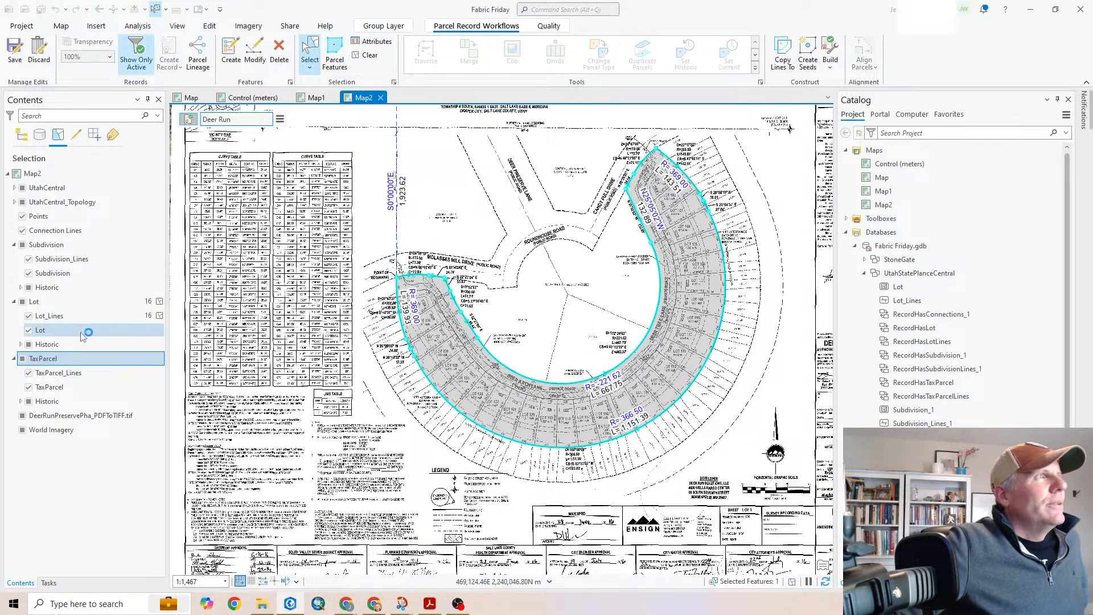
Make Lot_Lines the only selectable layer and select the boundary curve along C6 and C7 near the point of beginning
right_click(50, 316)
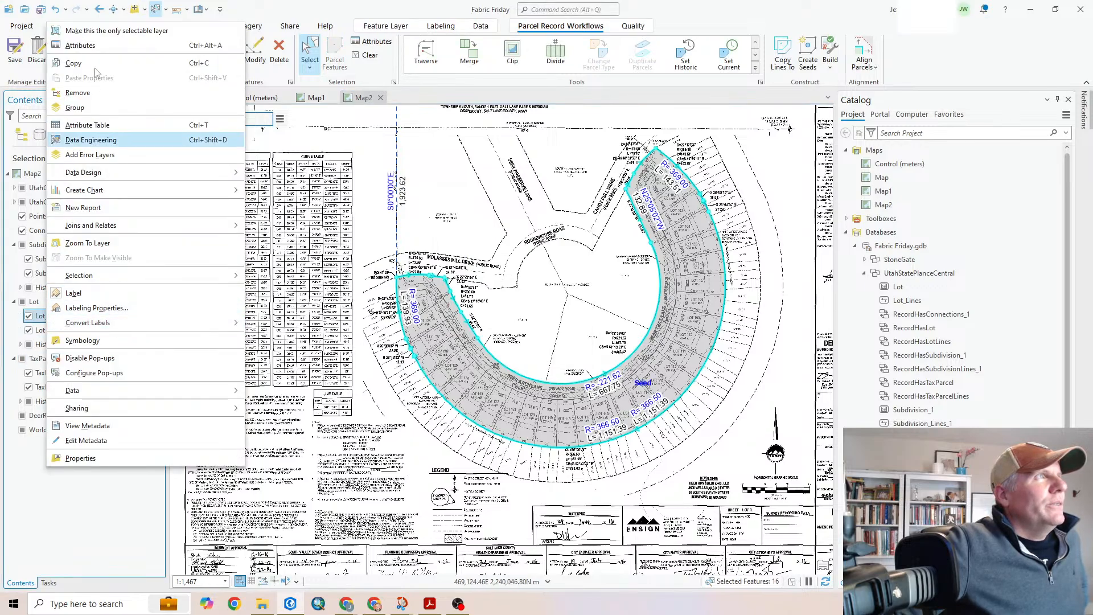
left_click(118, 31)
scroll(424, 285, "up", 2)
scroll(424, 285, "up", 5)
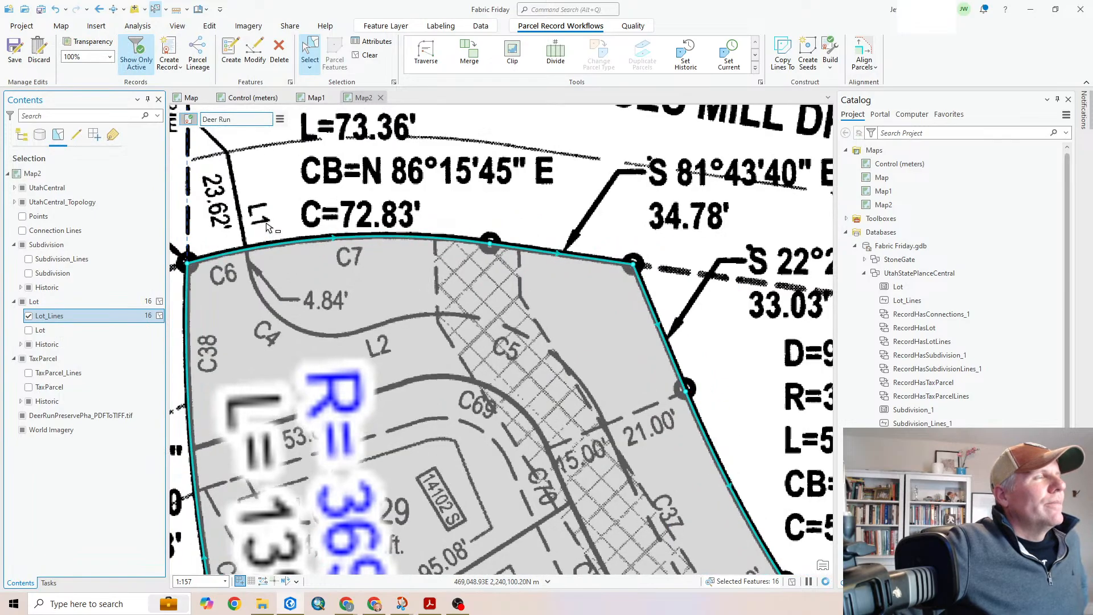
left_click(278, 239)
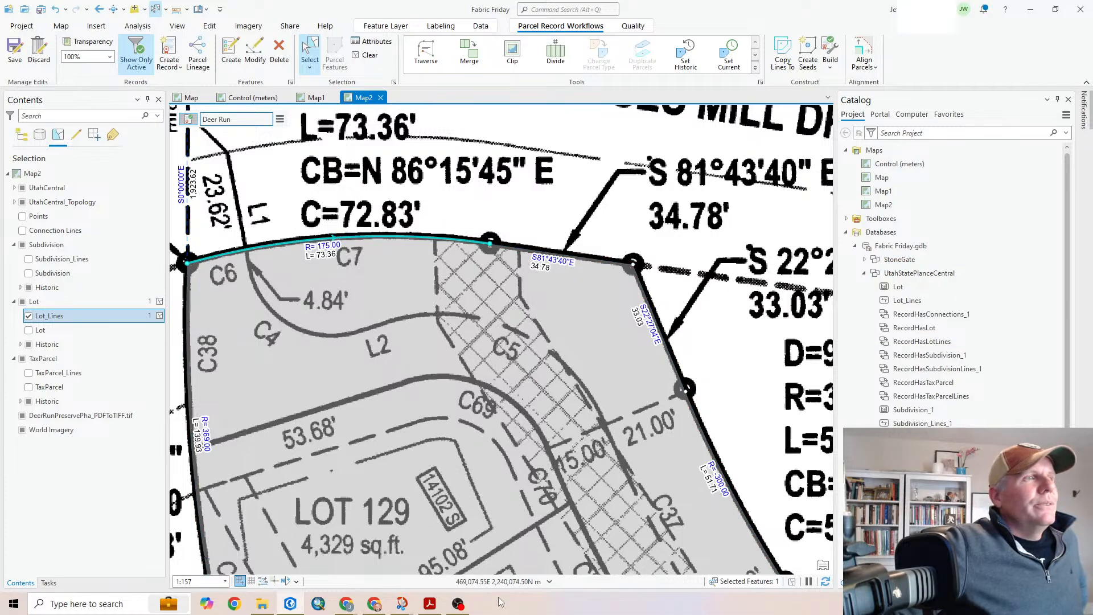
Look up curves C6 and C7 in the curve table and divide the selected curve from its start into 14.4 and 58.96 ftUS
mouse_move(402, 603)
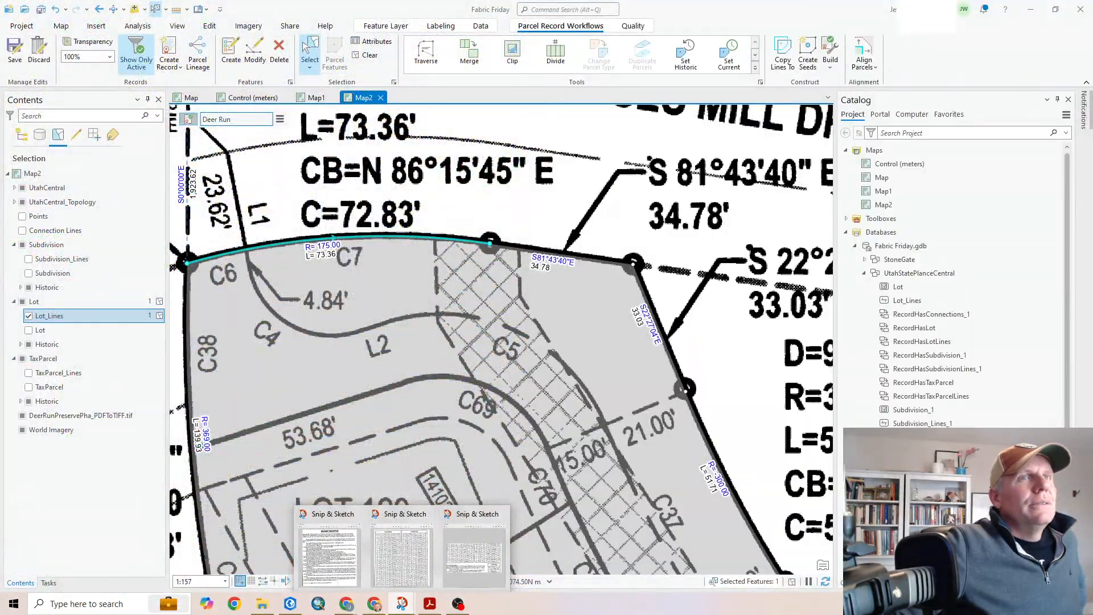
left_click(405, 516)
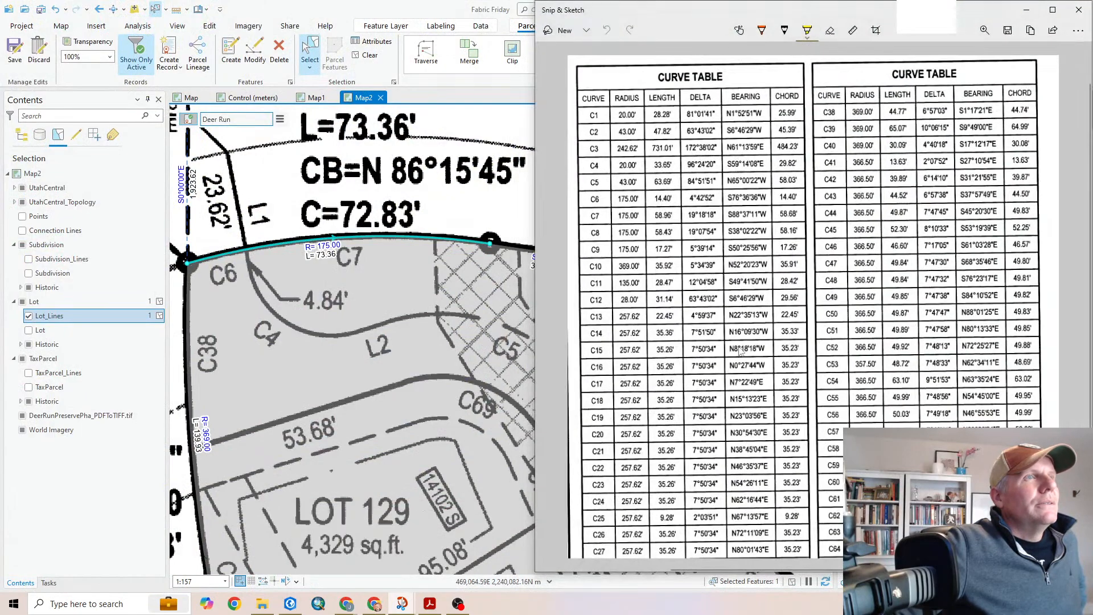
left_click_drag(895, 17, 895, 0)
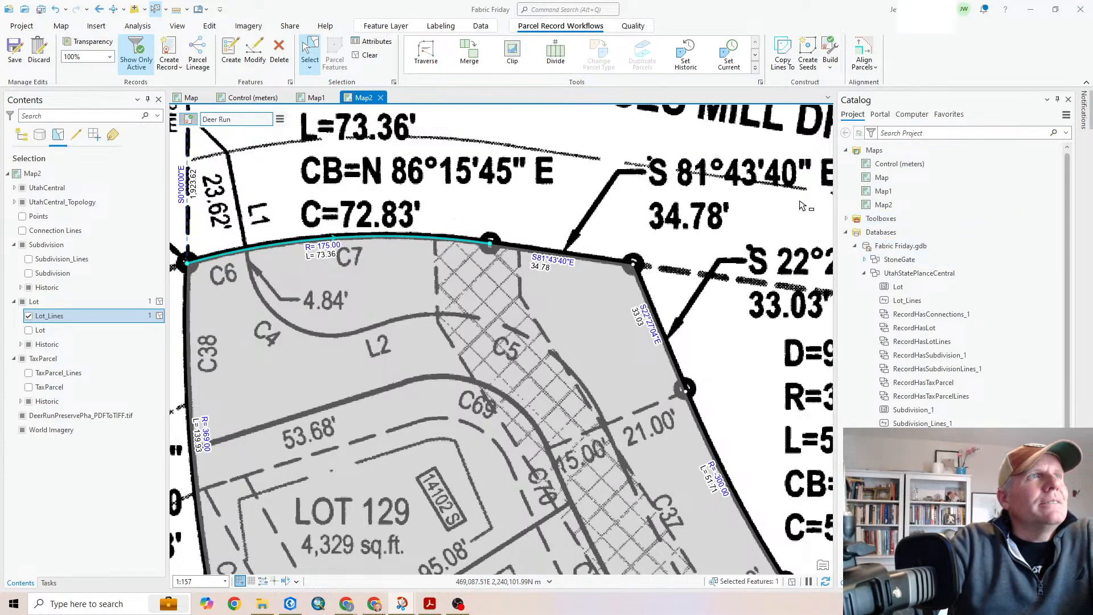
left_click(549, 63)
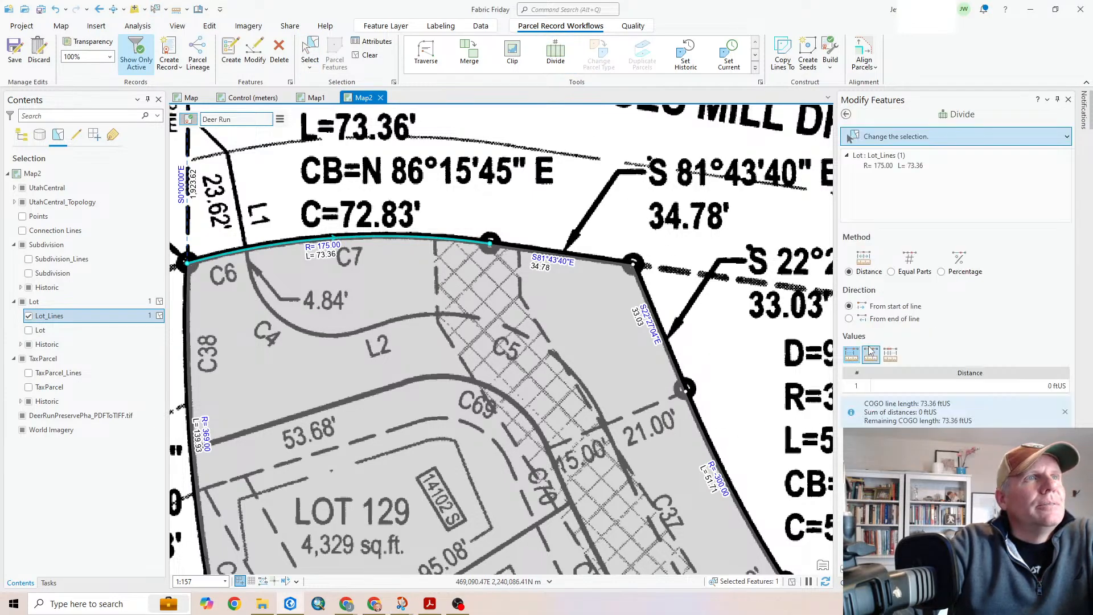
left_click(890, 354)
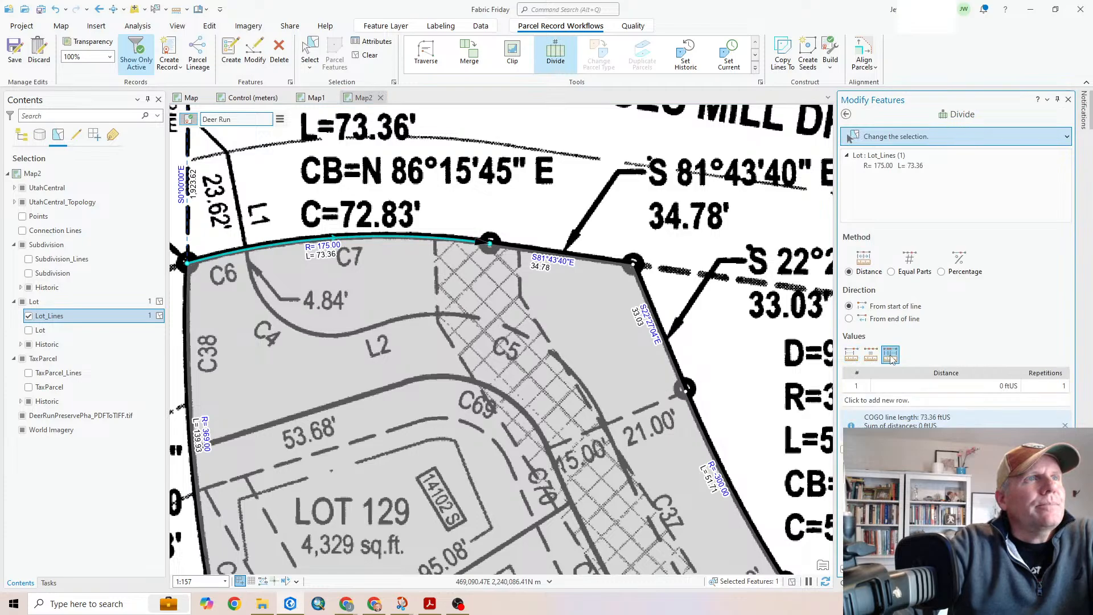
left_click(940, 385)
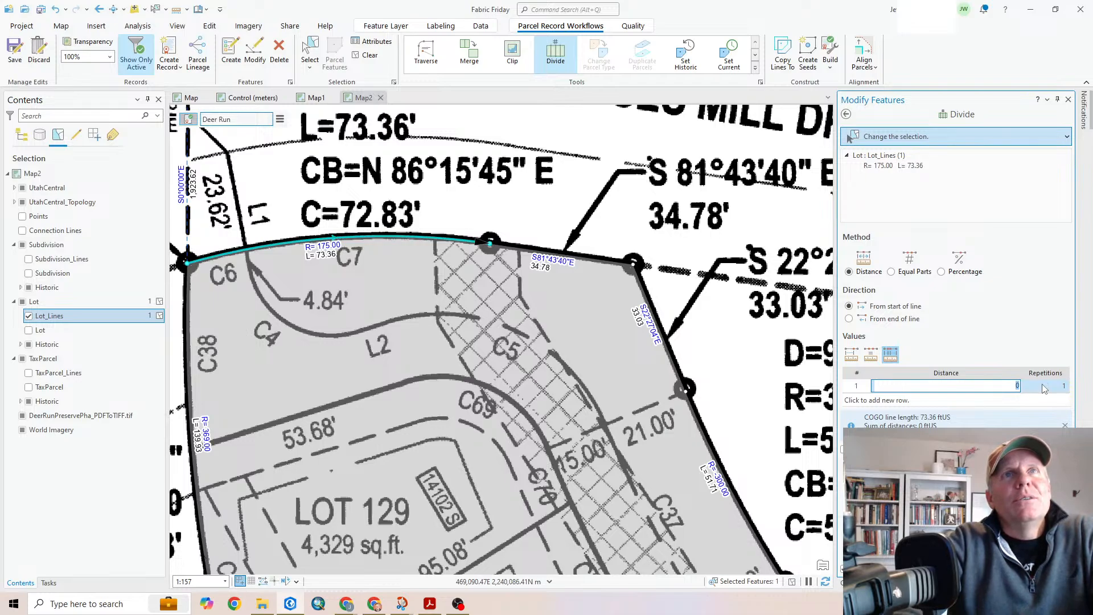
type("14.4")
key("Return")
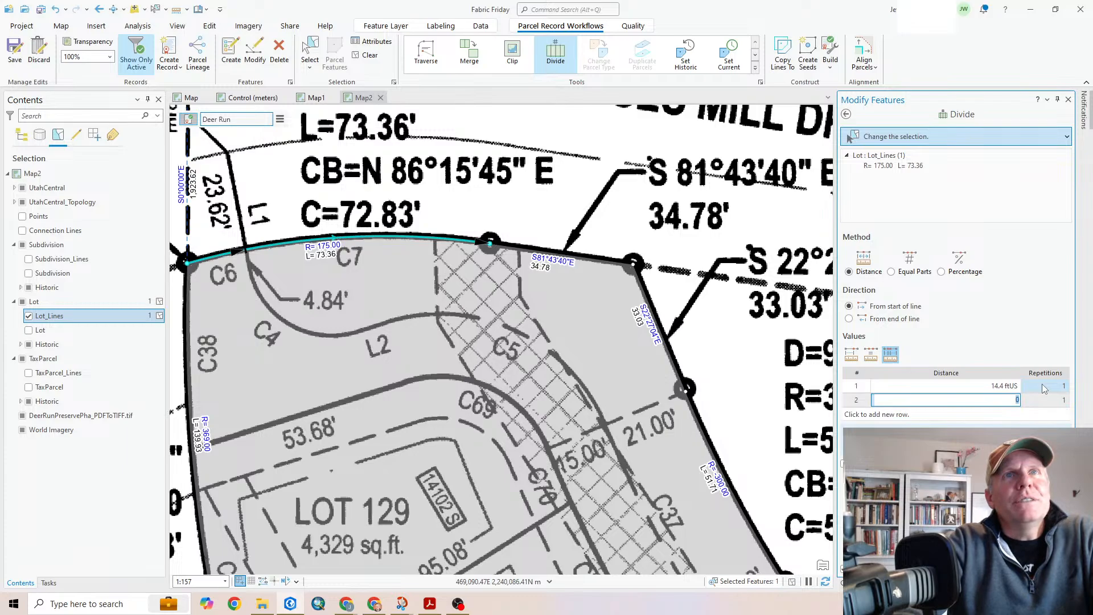
type("58.96")
key("Return")
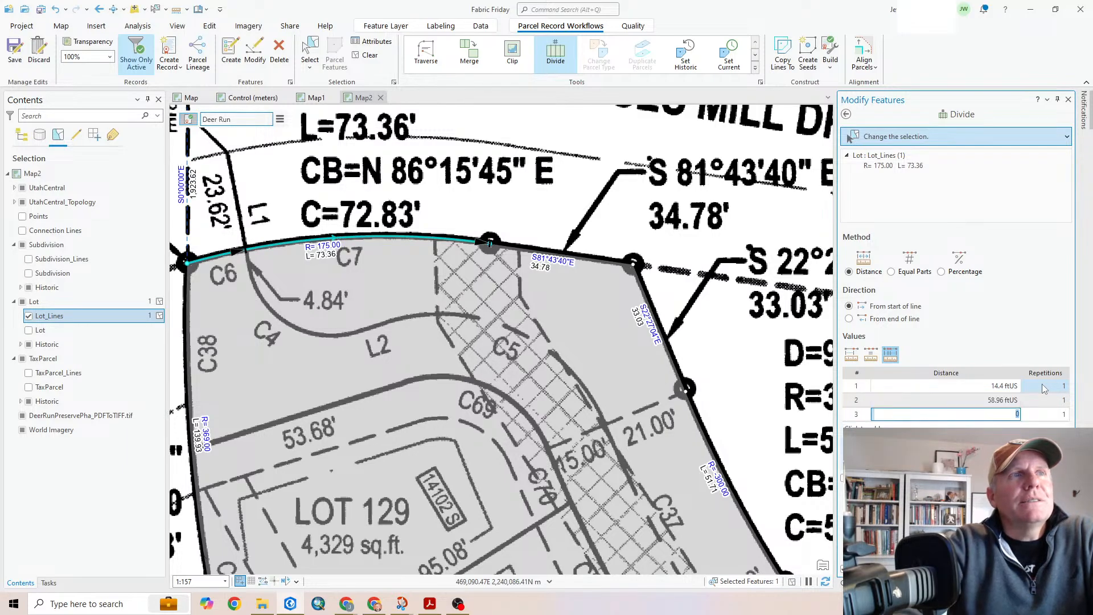
left_click(945, 456)
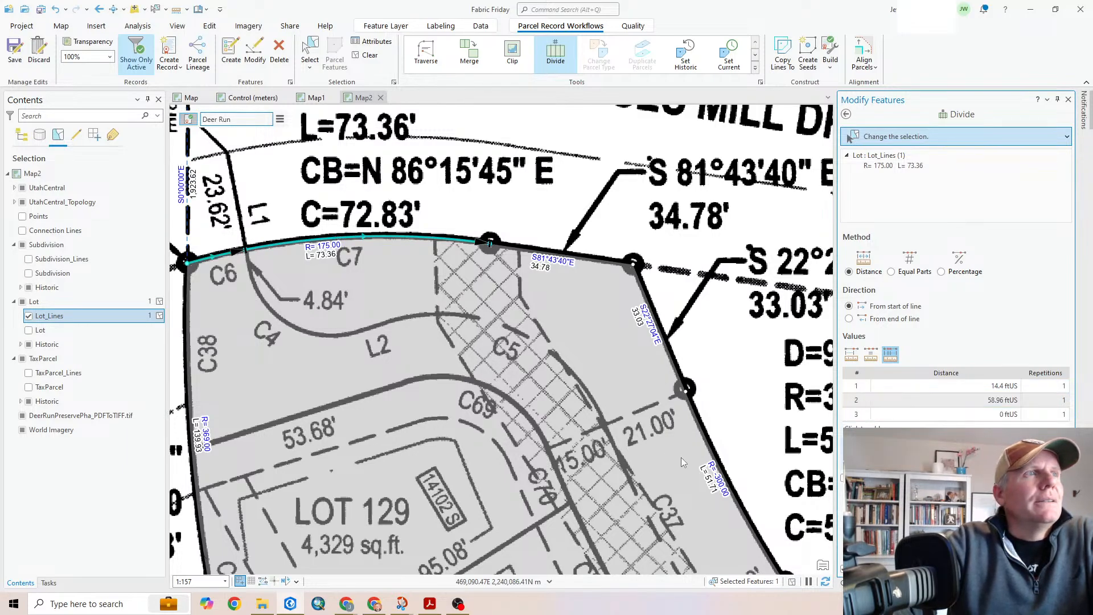
Select the boundary curve along C38 to C40 and enter 30.09 ftUS as the first variable divide distance from its start
scroll(501, 452, "down", 2)
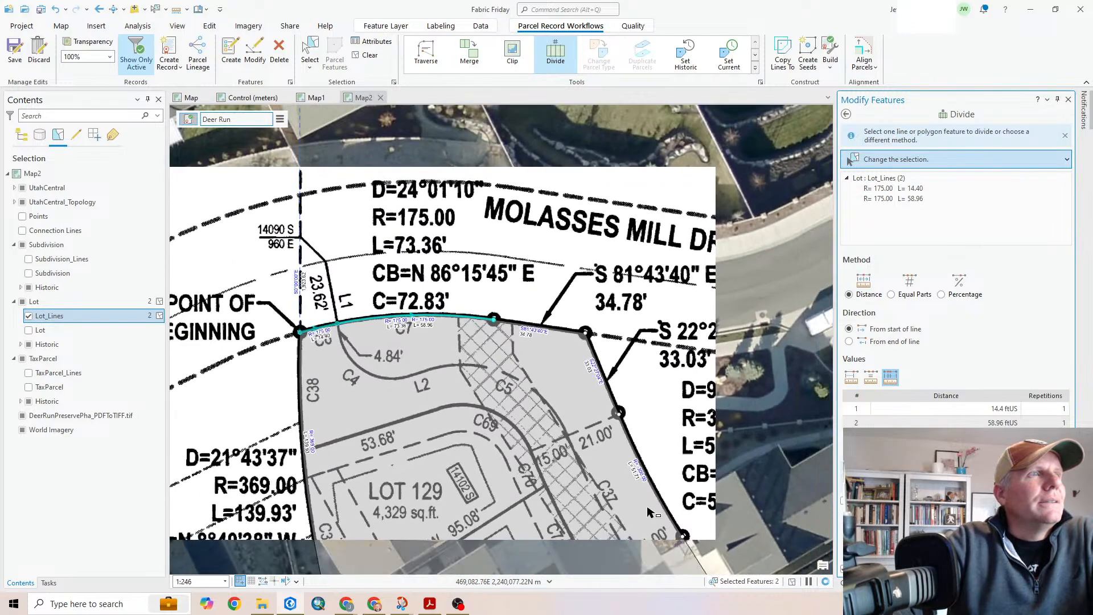
left_click_drag(508, 545, 579, 297)
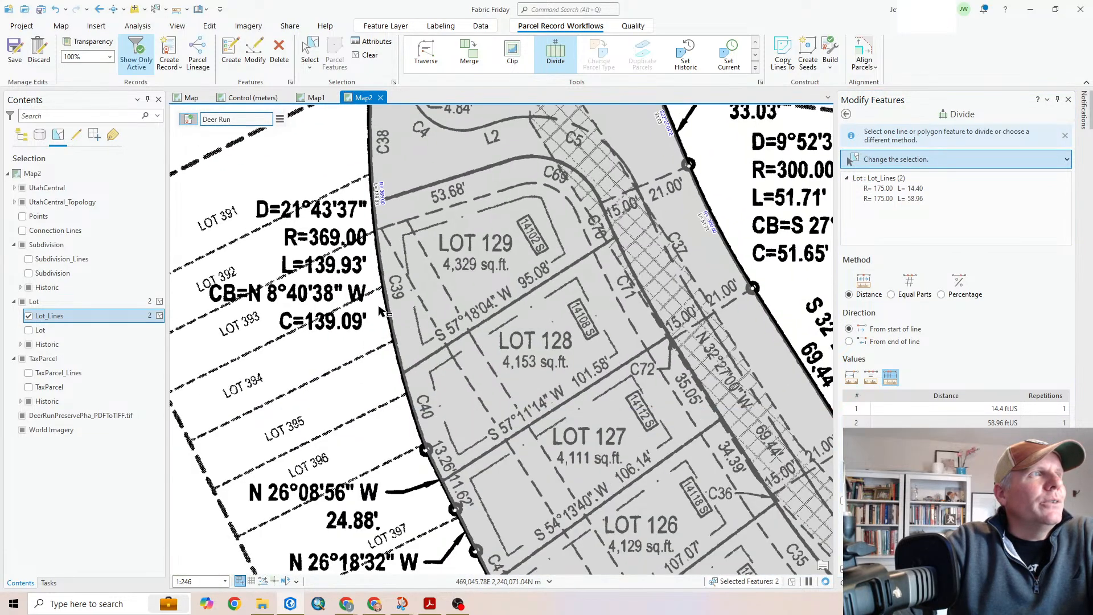
left_click(381, 311)
left_click_drag(473, 251, 487, 338)
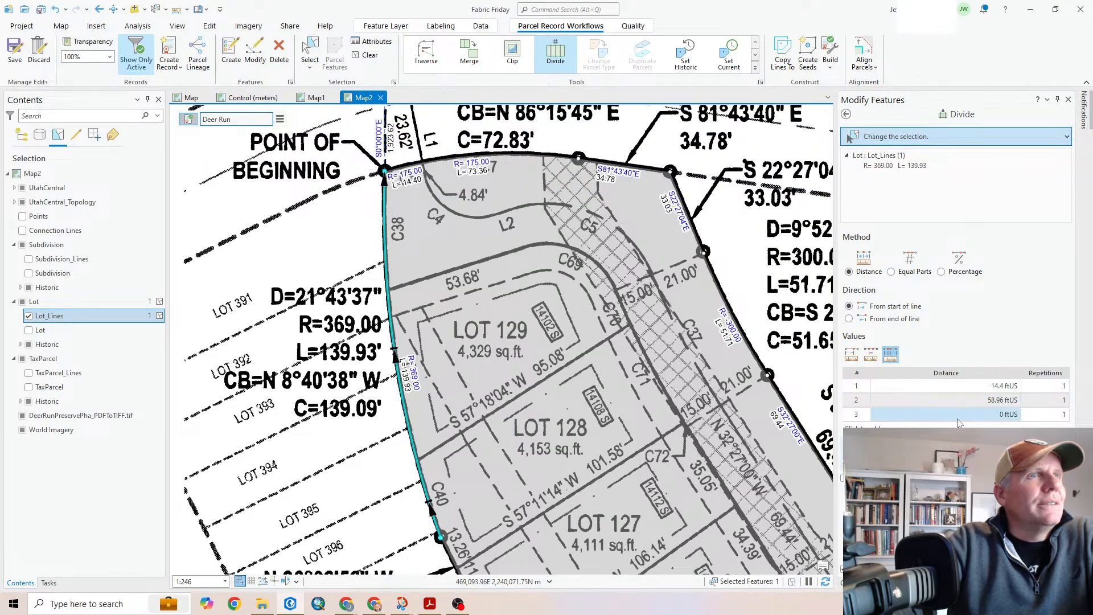
left_click(873, 357)
left_click(889, 356)
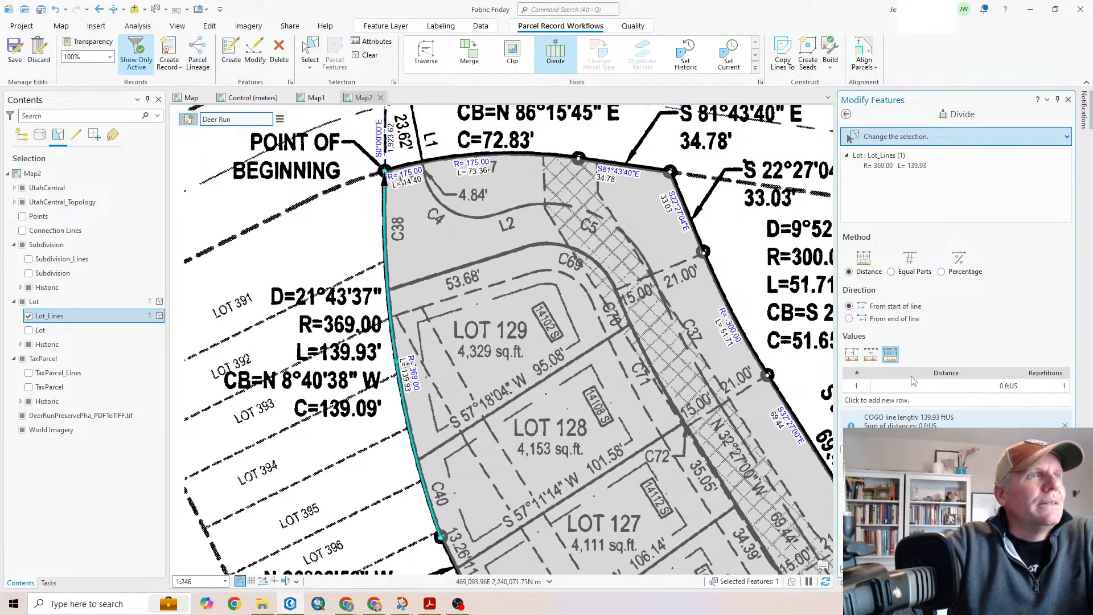
left_click(972, 385)
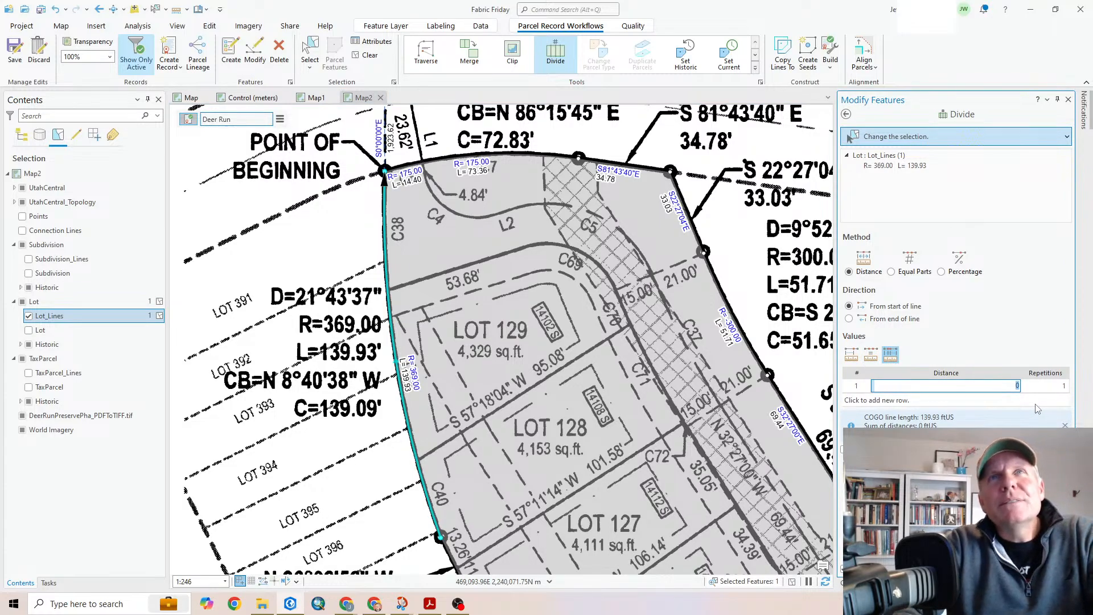
type("30.09")
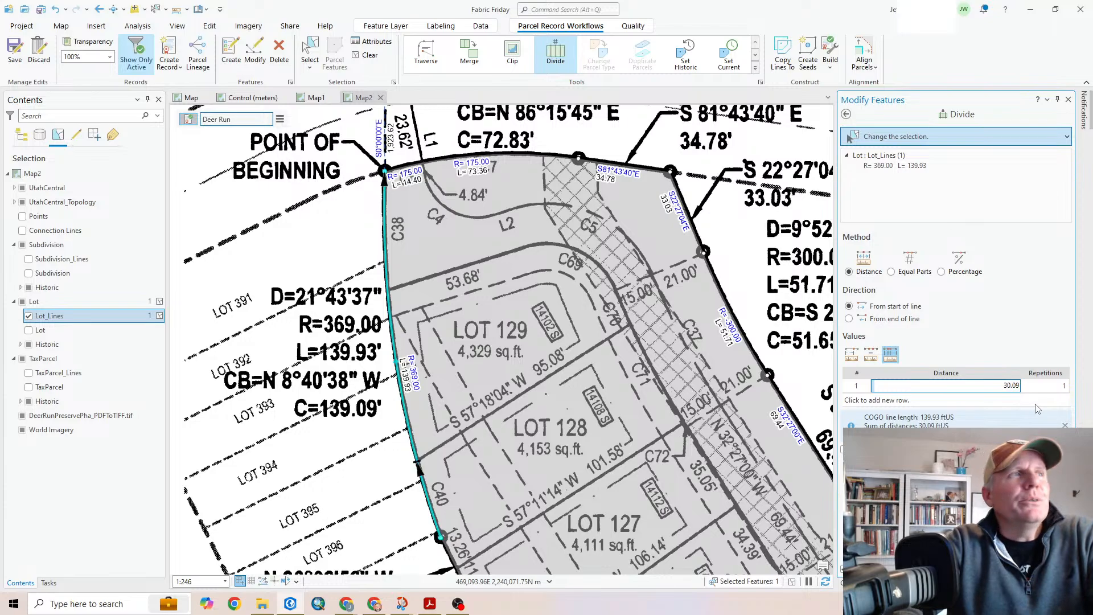
key("Return")
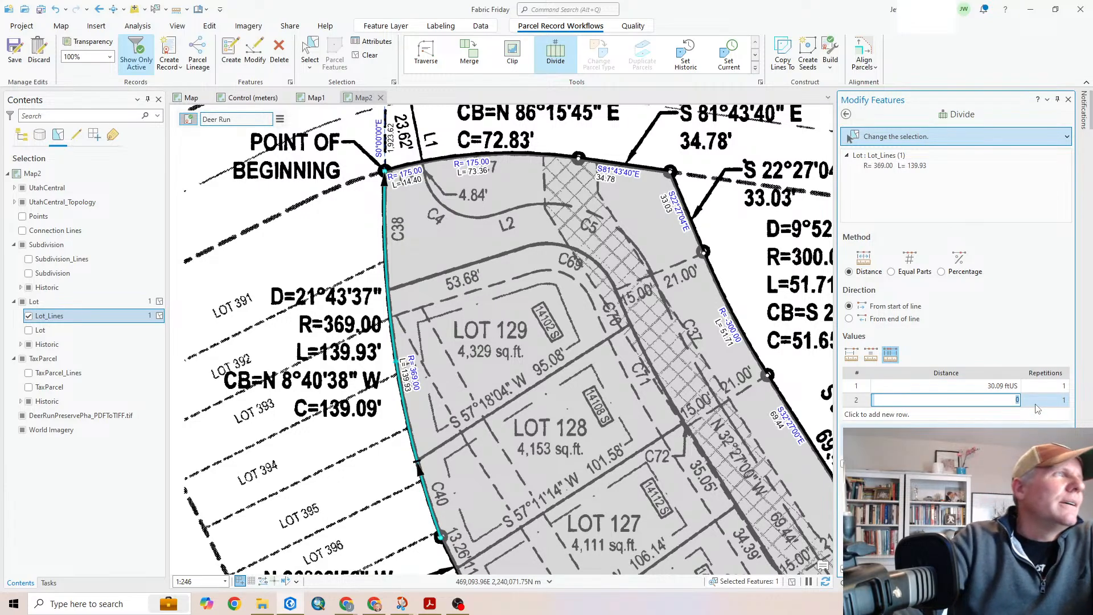
Turn off the labels of the Lot_Lines and Subdivision_Lines layers
right_click(57, 318)
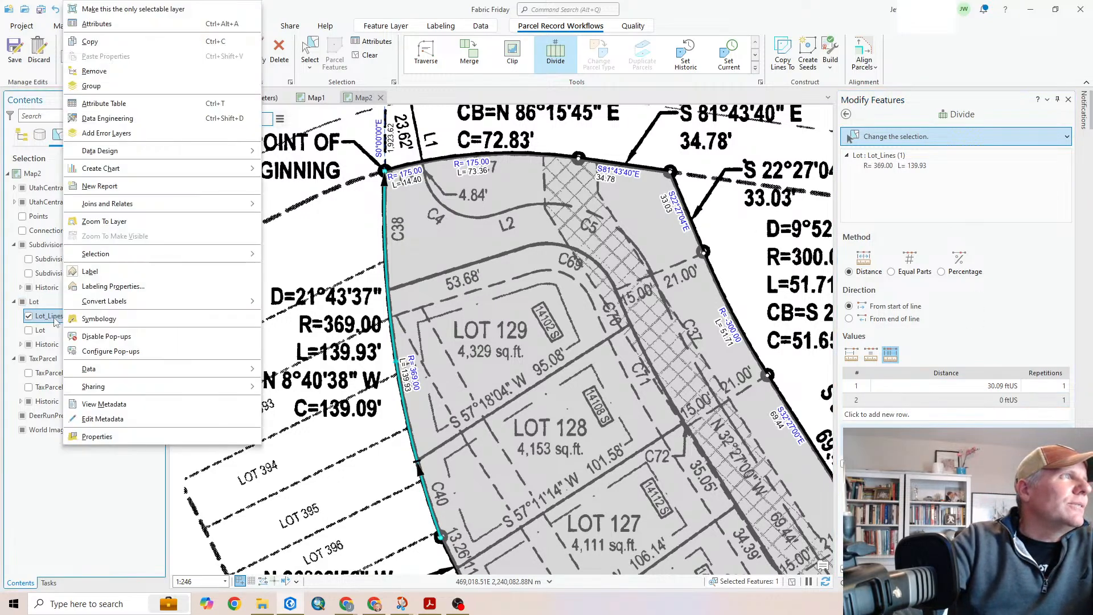
left_click(98, 274)
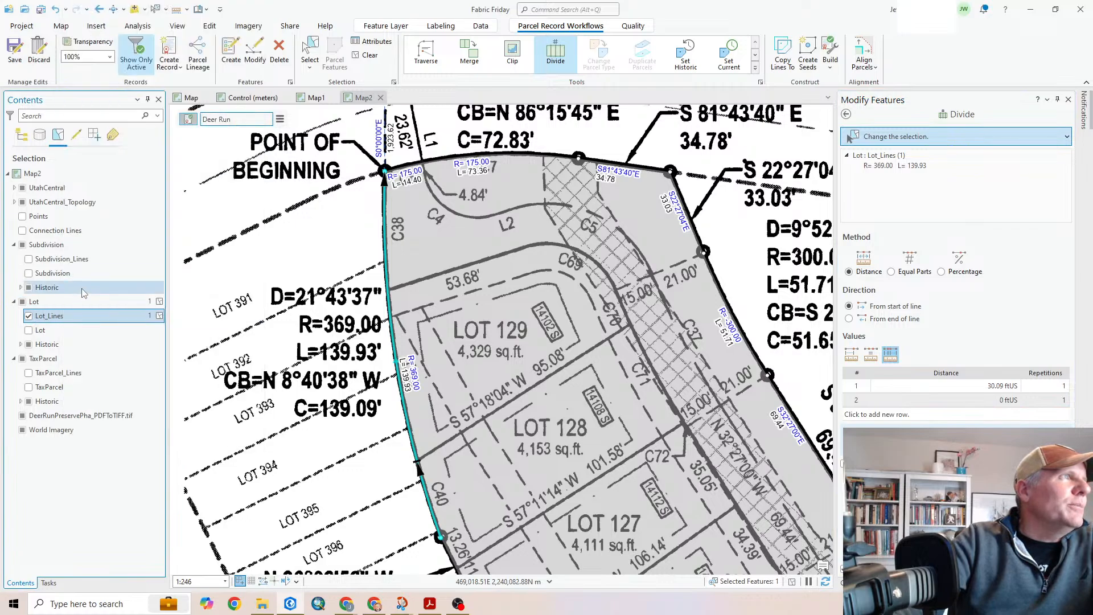
right_click(65, 261)
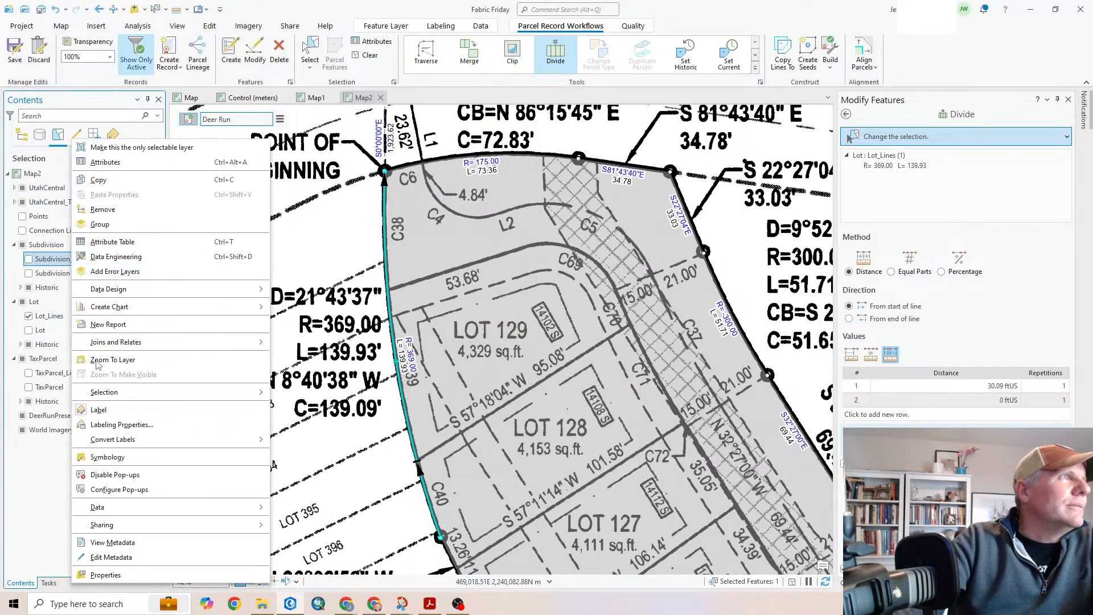
left_click(99, 410)
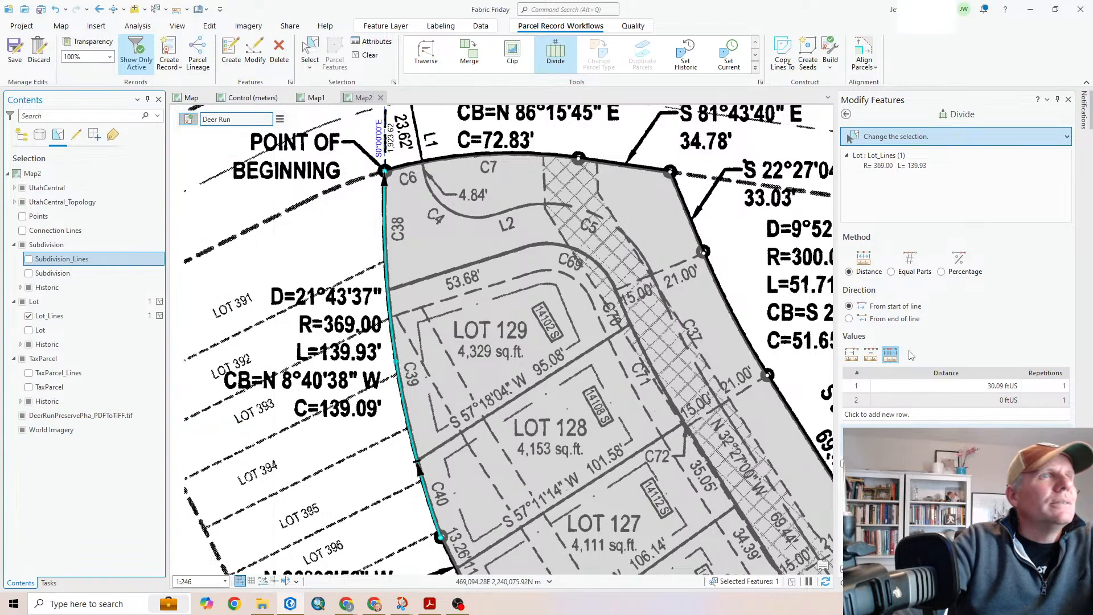
Add divide distances of 65.07 and 44.77 ftUS and divide the selected boundary curve along C38 to C40
left_click(971, 405)
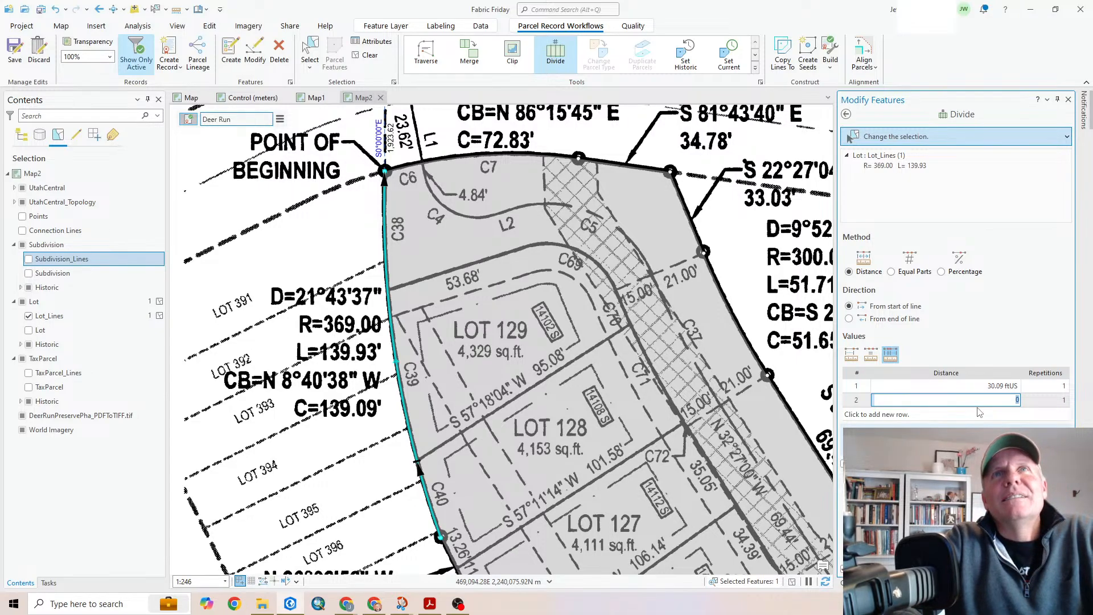
type(".07")
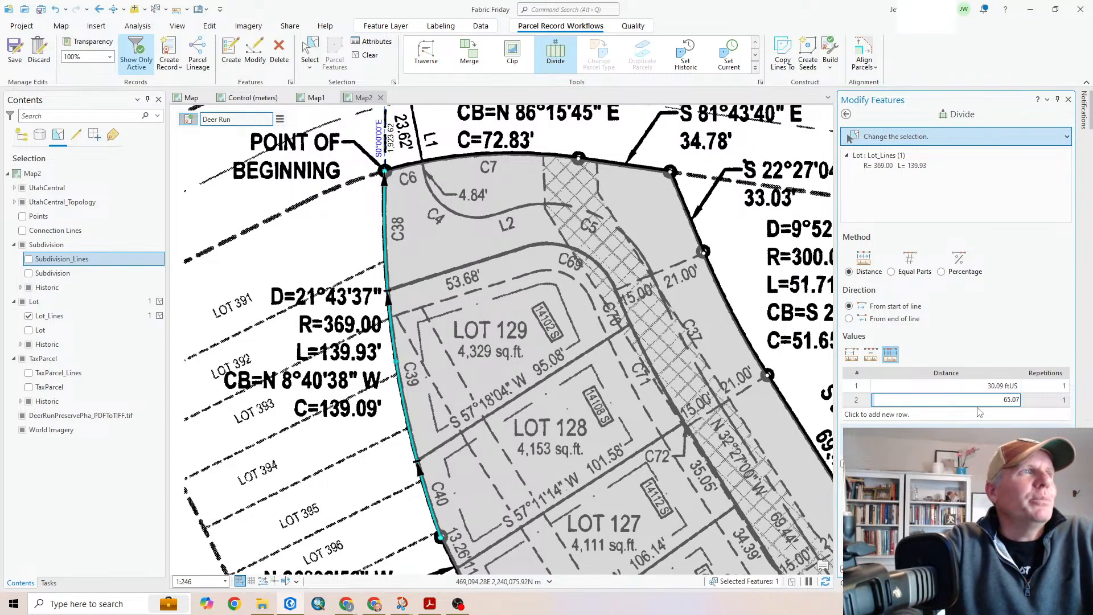
left_click(978, 412)
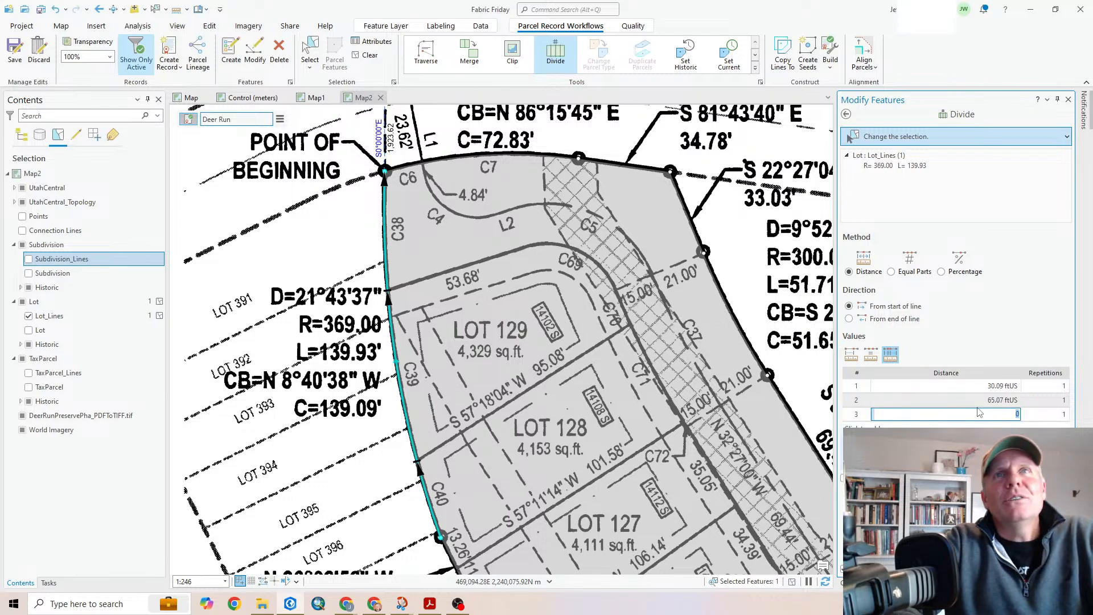
type("44.77")
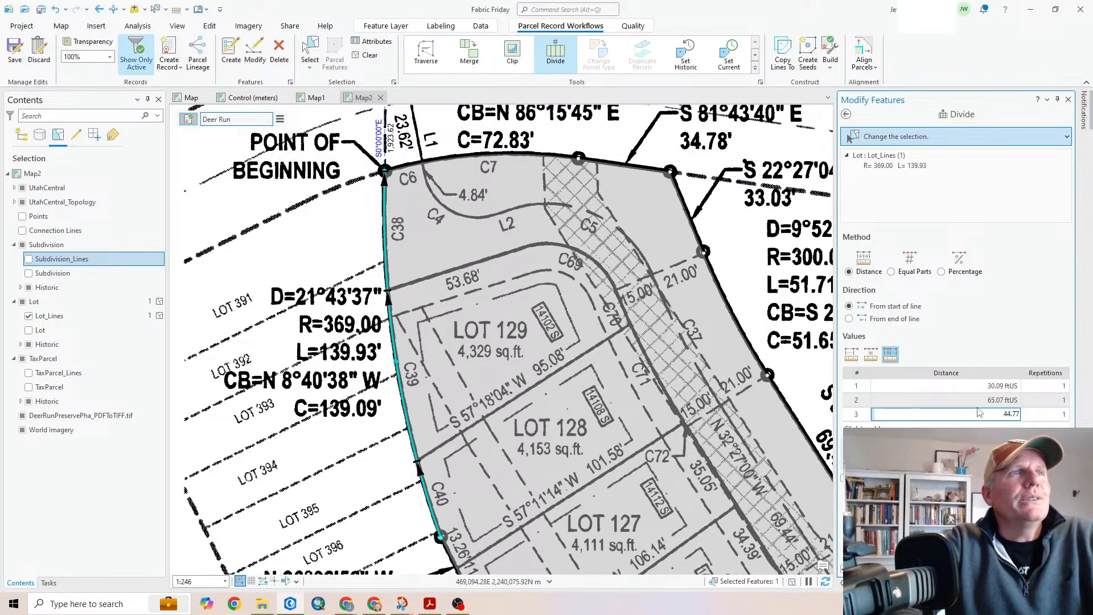
key("Return")
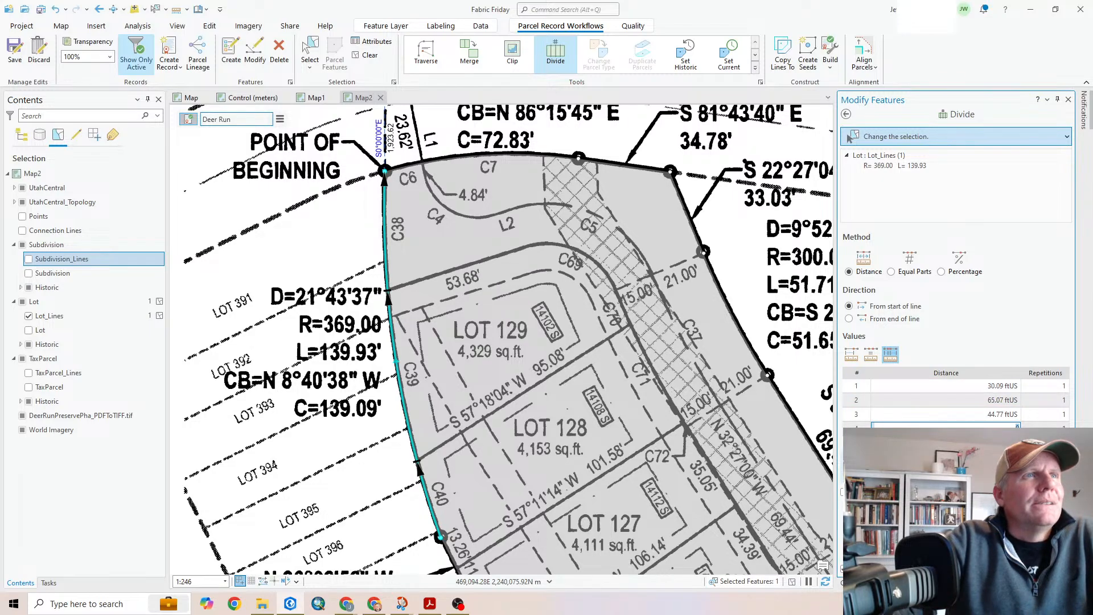
left_click(1049, 568)
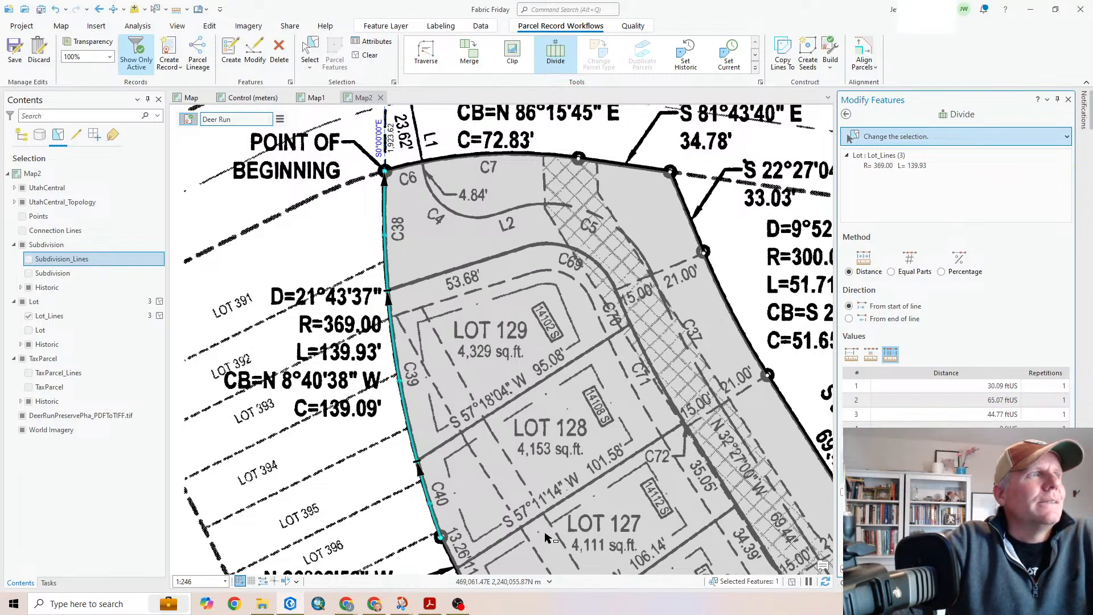
Select the N 26°08'56" W boundary line behind Lot 127 and divide it from its start into 11.62 and 13.26 ftUS
left_click_drag(542, 533, 474, 234)
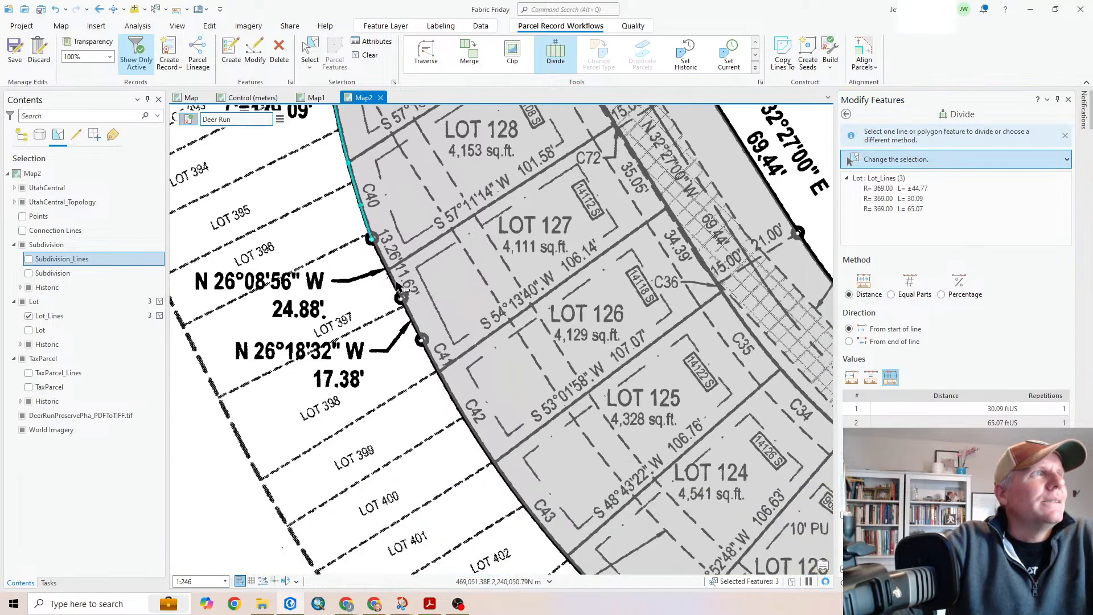
left_click(397, 287)
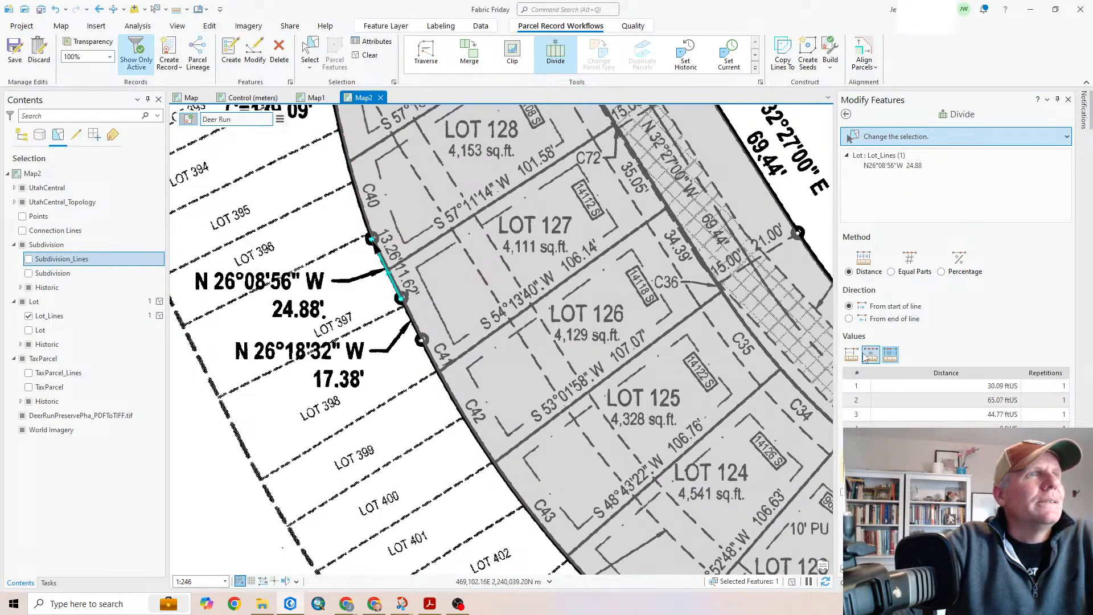
left_click(890, 354)
left_click(935, 386)
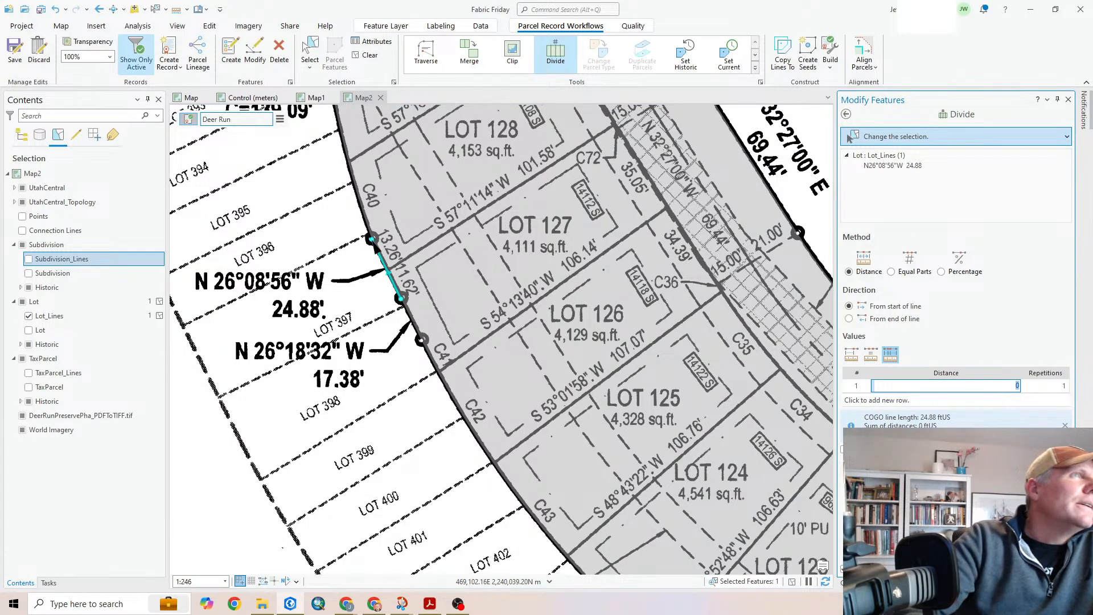
type("11.62")
key("Return")
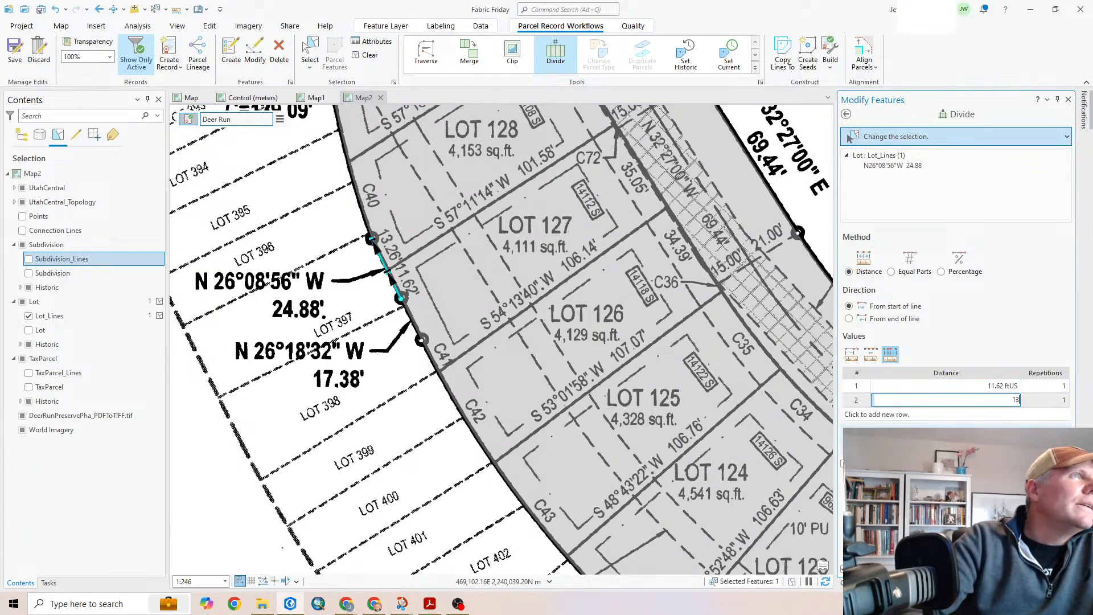
type("13.26")
key("Return")
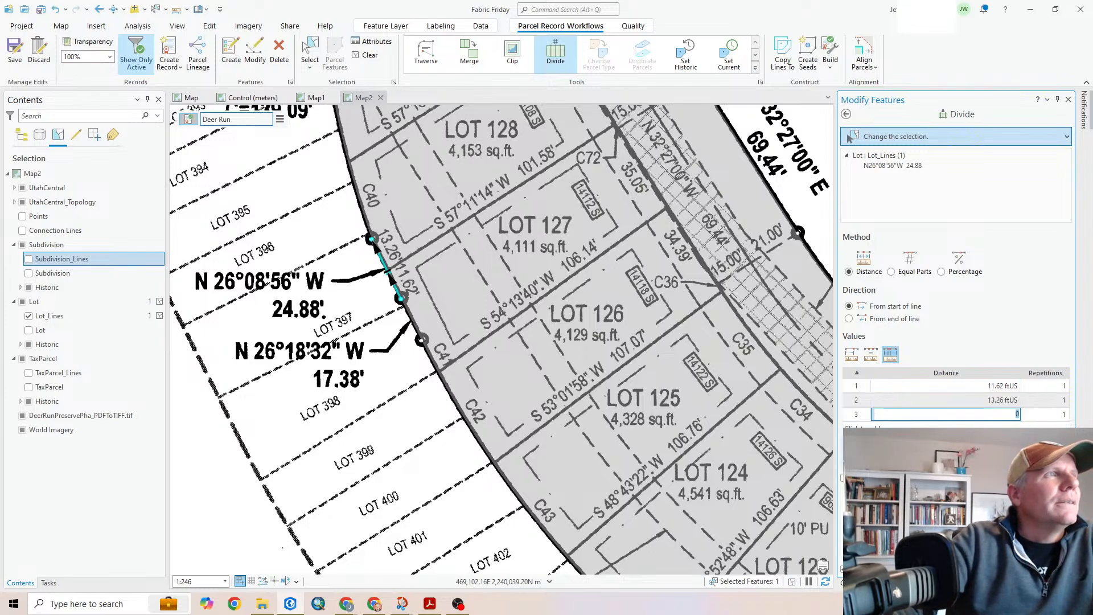
left_click(1048, 568)
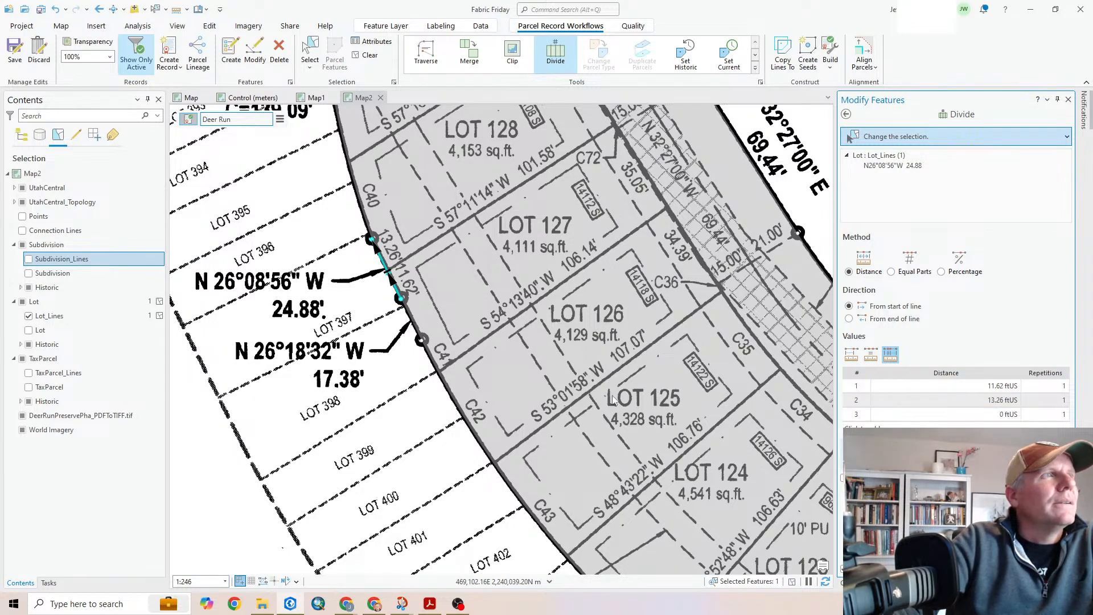
Select the long boundary curve along C41 to C65, clear the previous variable divide distances, and open the first distance for entry
left_click_drag(402, 314, 441, 331)
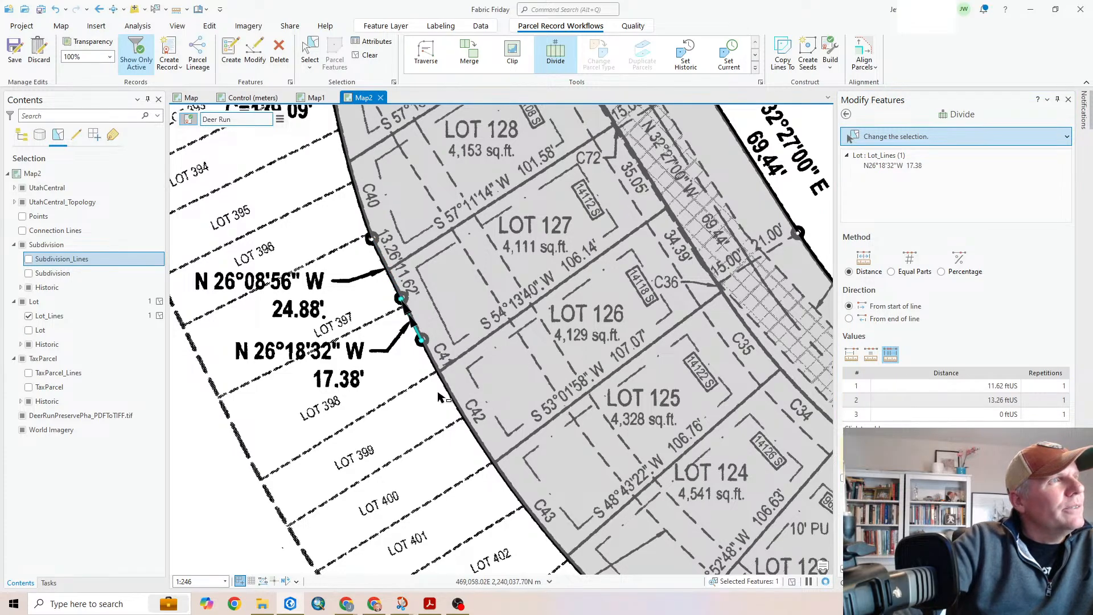
left_click(462, 415)
left_click_drag(610, 493, 498, 288)
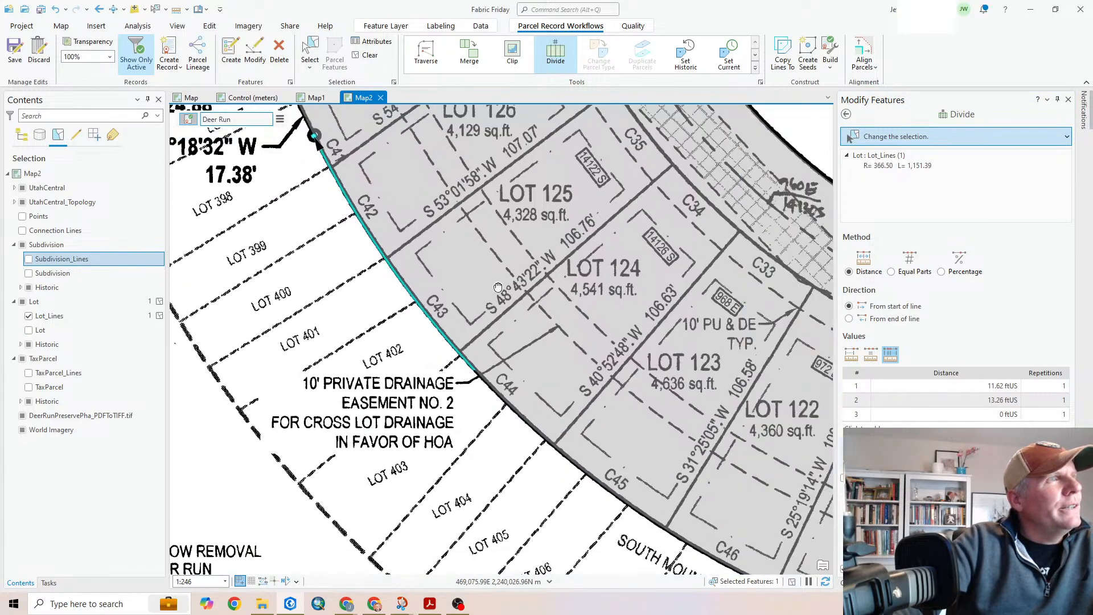
left_click_drag(693, 455, 399, 212)
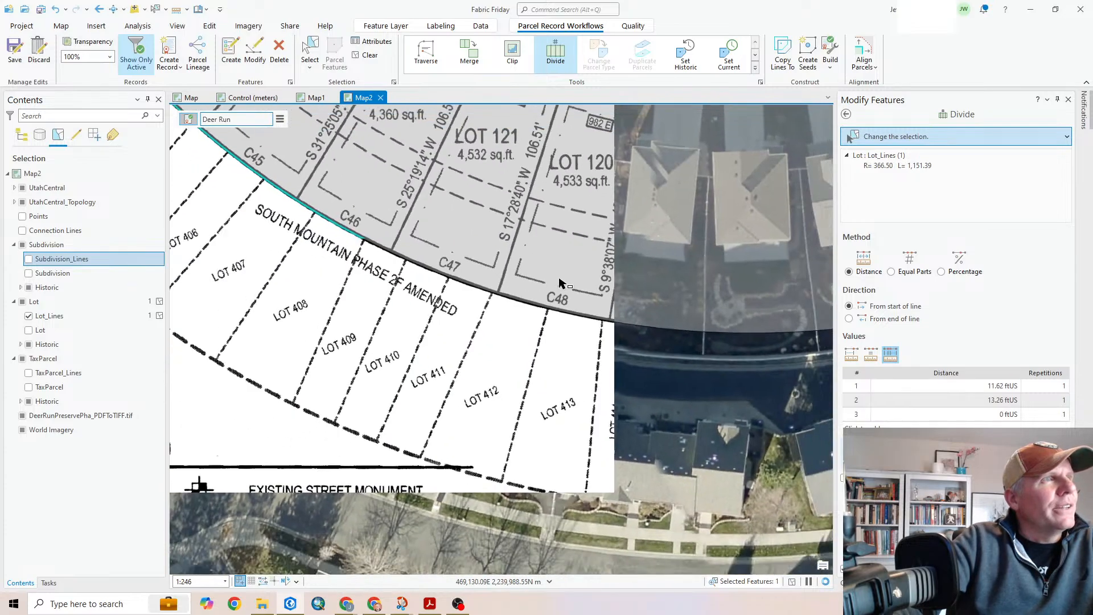
scroll(560, 283, "down", 2)
left_click_drag(708, 279, 319, 359)
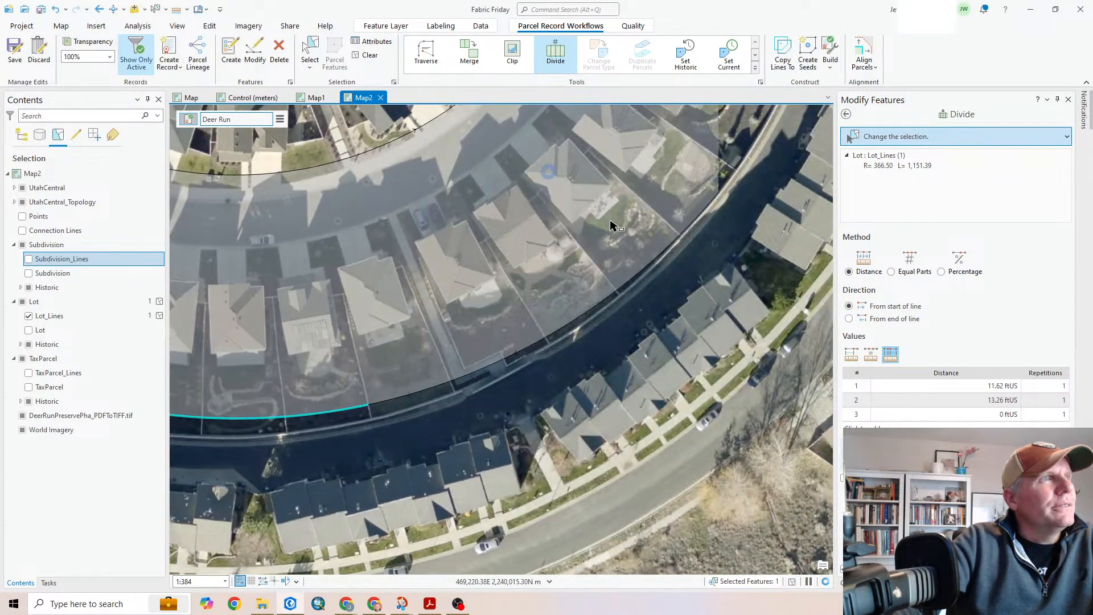
left_click_drag(656, 173, 349, 493)
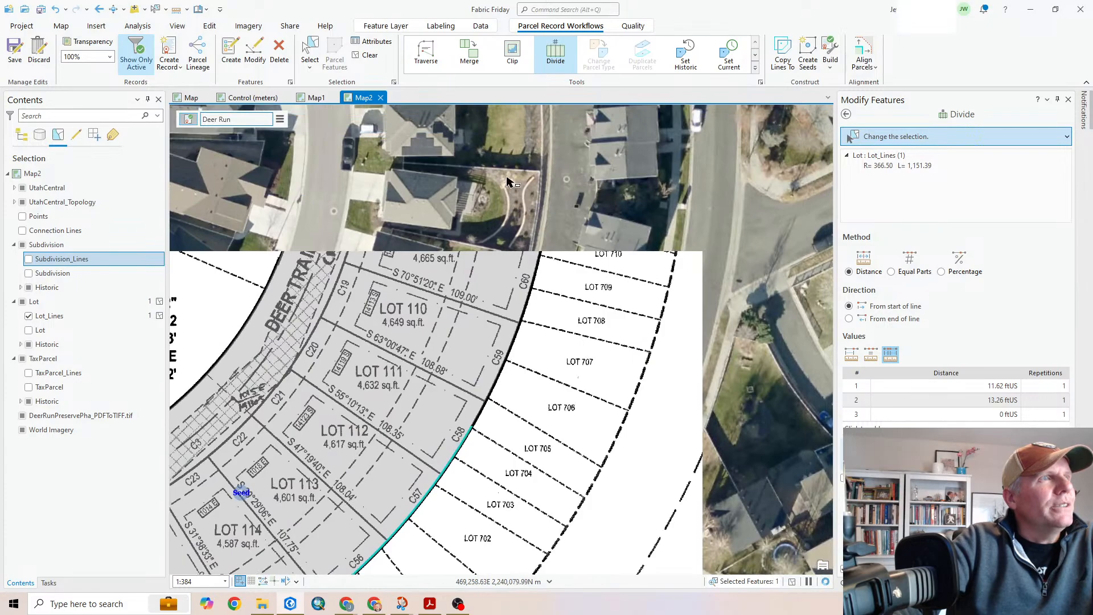
left_click_drag(509, 154, 488, 495)
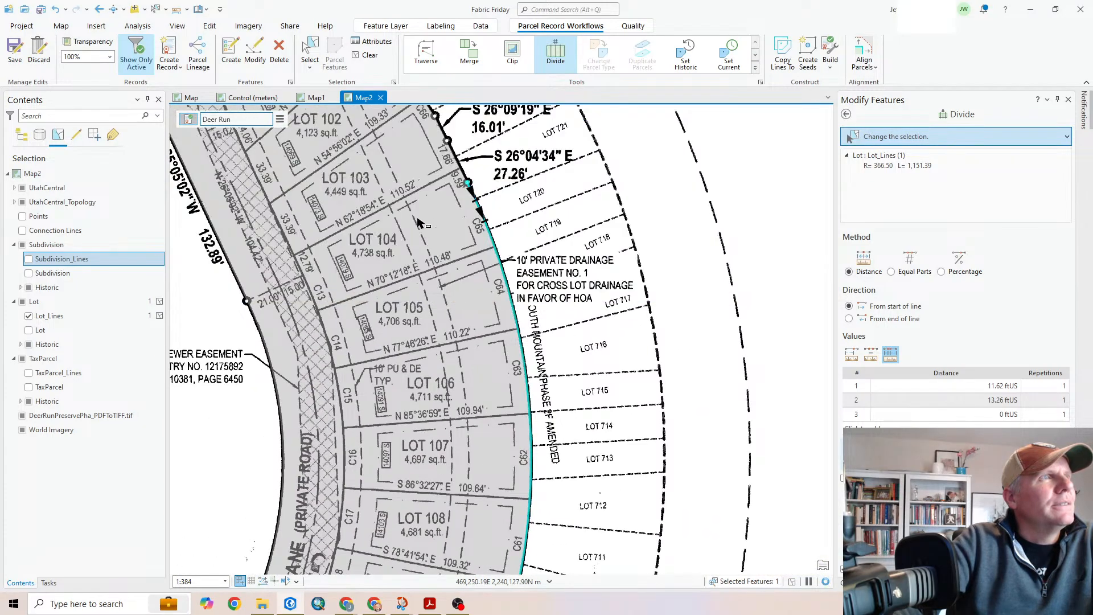
left_click(871, 354)
scroll(506, 228, "up", 2)
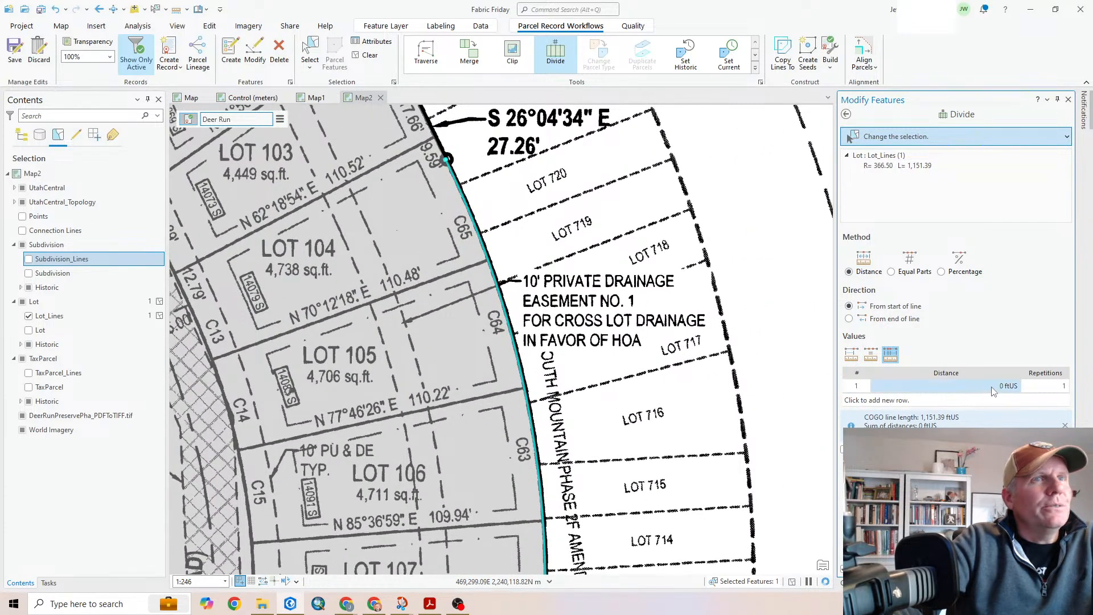
left_click(993, 387)
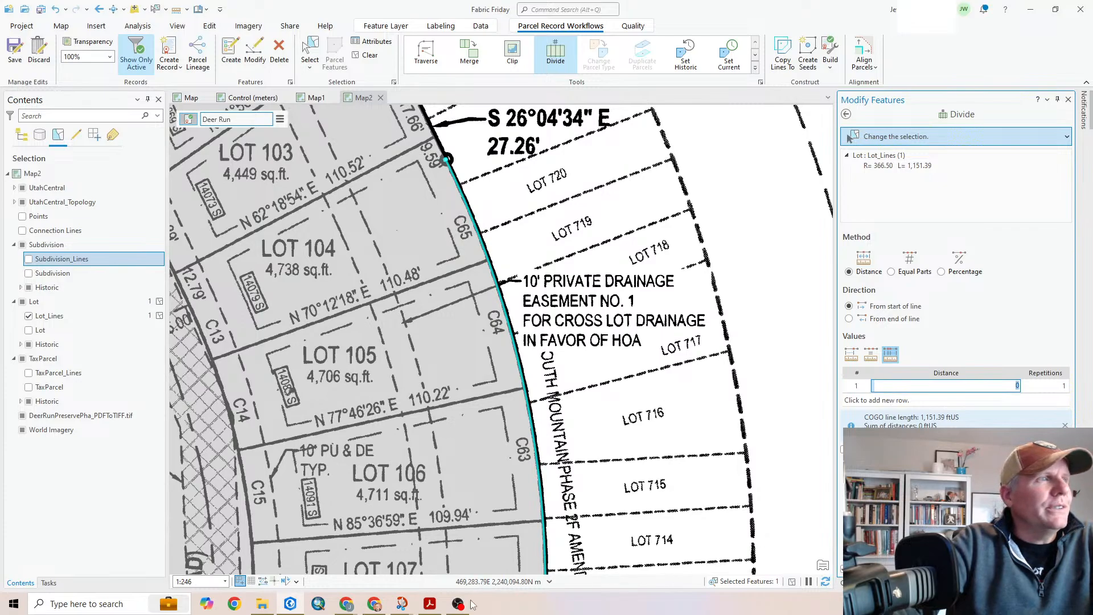
Switch to the curve table snip in Snip & Sketch and move its window clear of the map
left_click(406, 605)
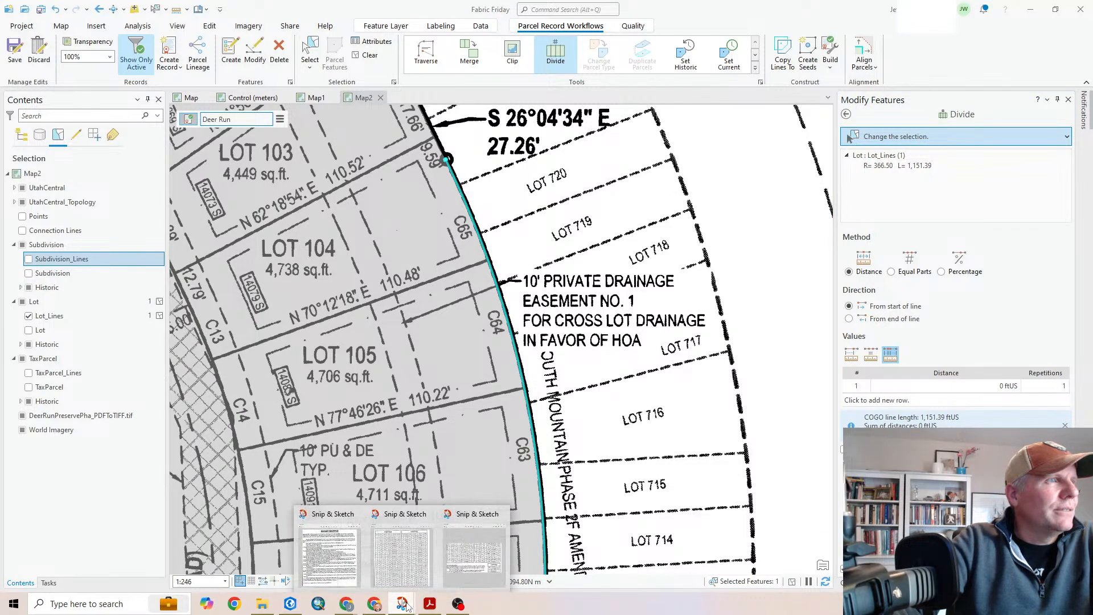
left_click(488, 557)
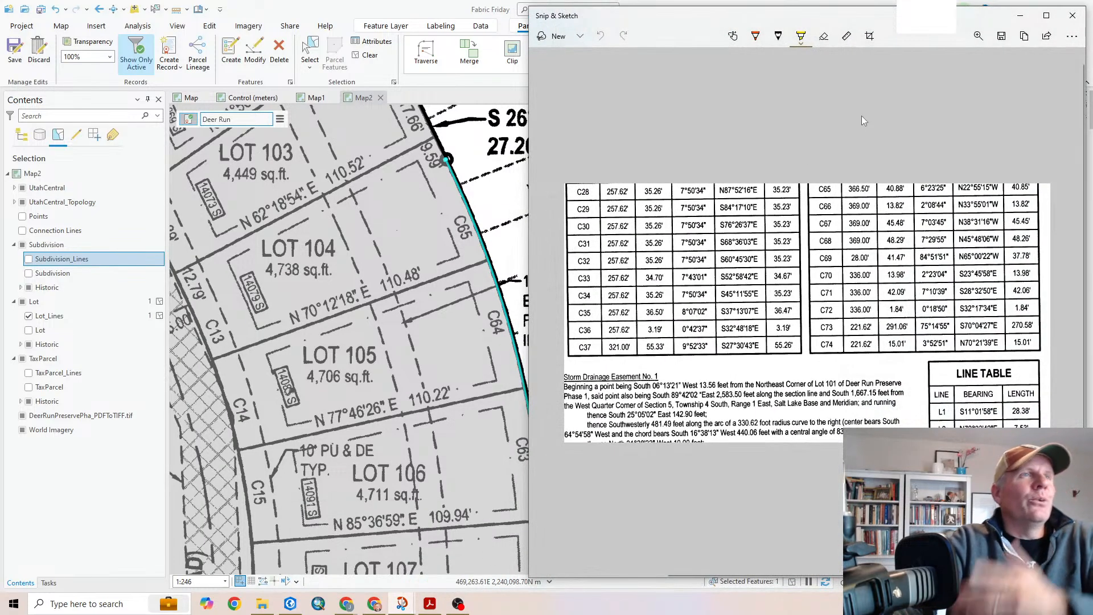
mouse_move(886, 35)
left_mouse_down()
mouse_move(700, 66)
mouse_move(730, 54)
mouse_move(1092, 63)
left_mouse_up()
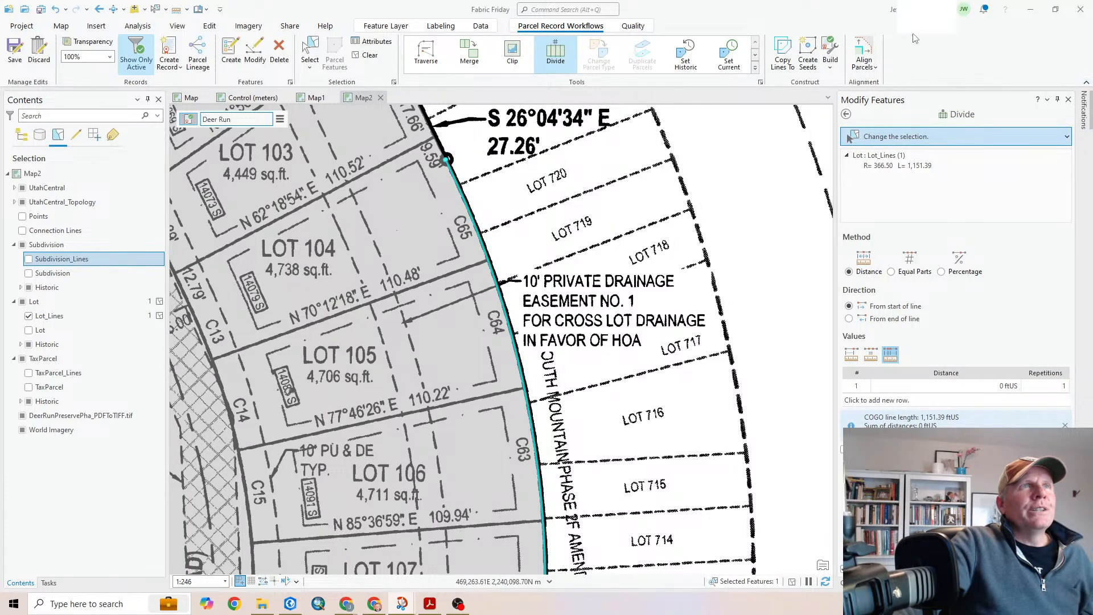
Set the first Divide distance for the selected 366.50-radius lot line to 40.88 ftUS and start a second row
left_click(1012, 385)
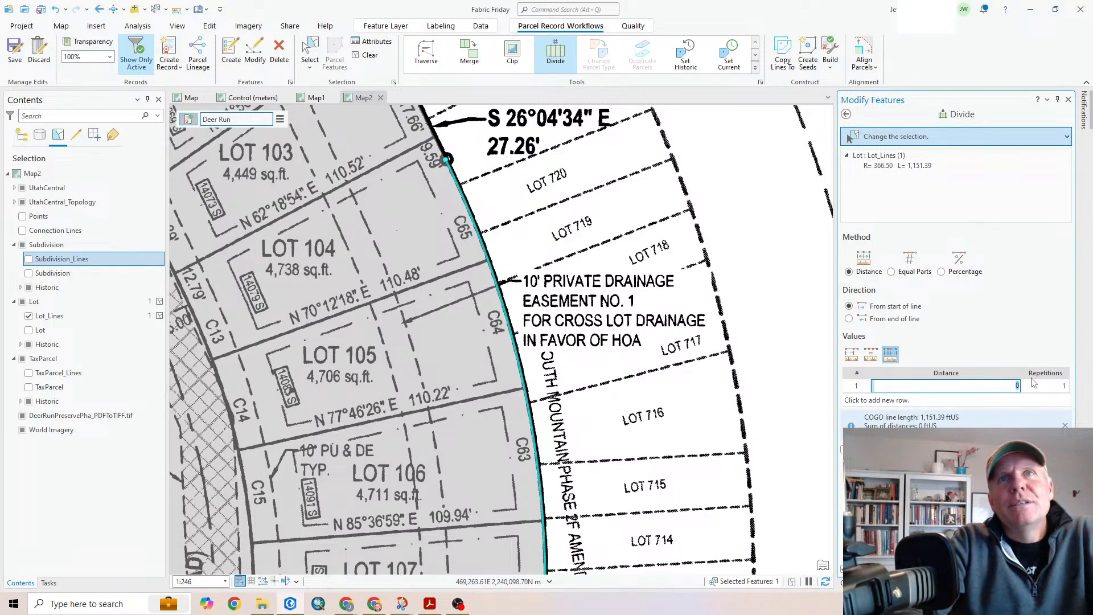
type("0.88")
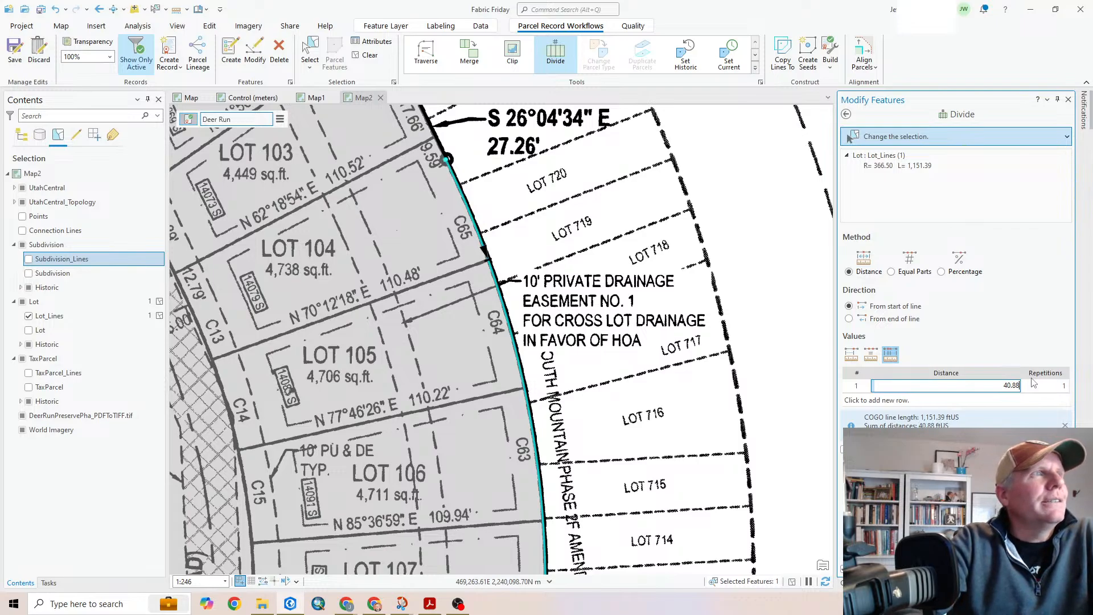
key("Return")
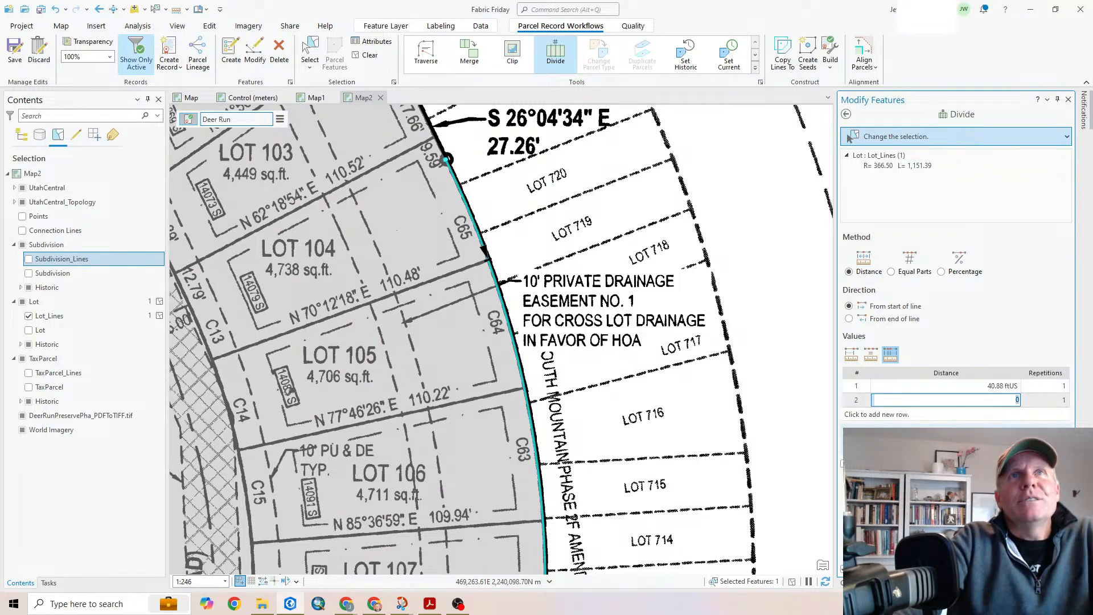
Set the second Divide distance to 49.94 ftUS and add a third distance row
key("alt+Tab")
left_click(776, 16)
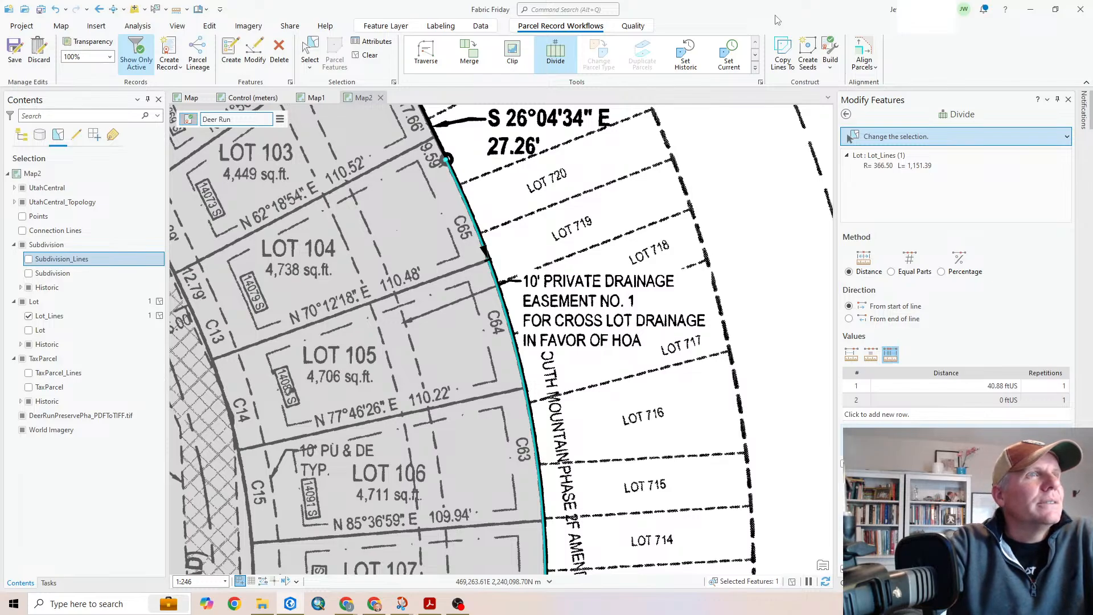
left_click(997, 401)
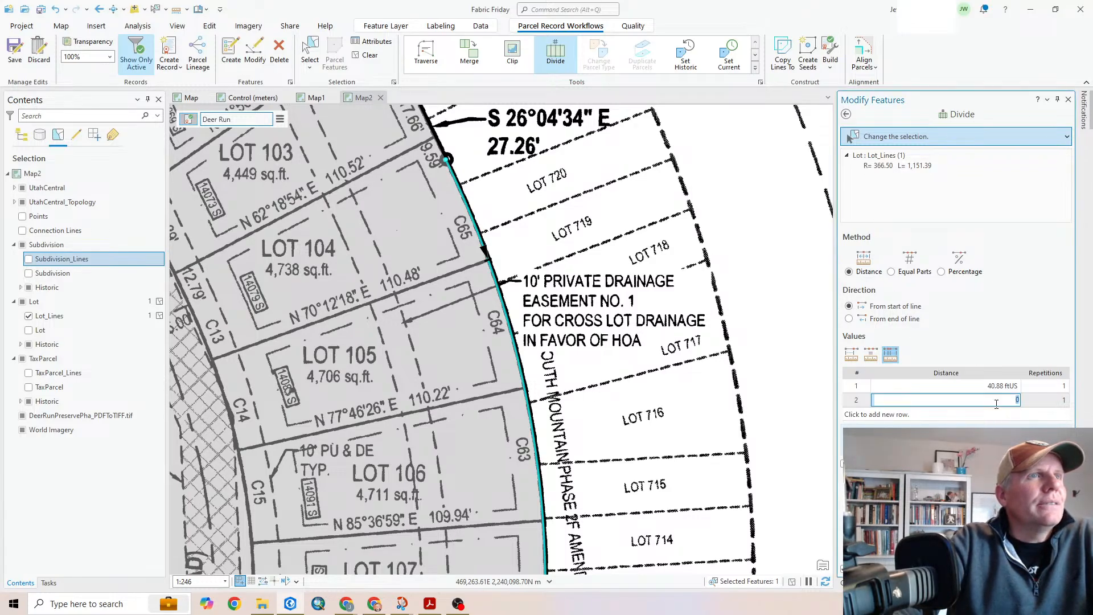
type("49")
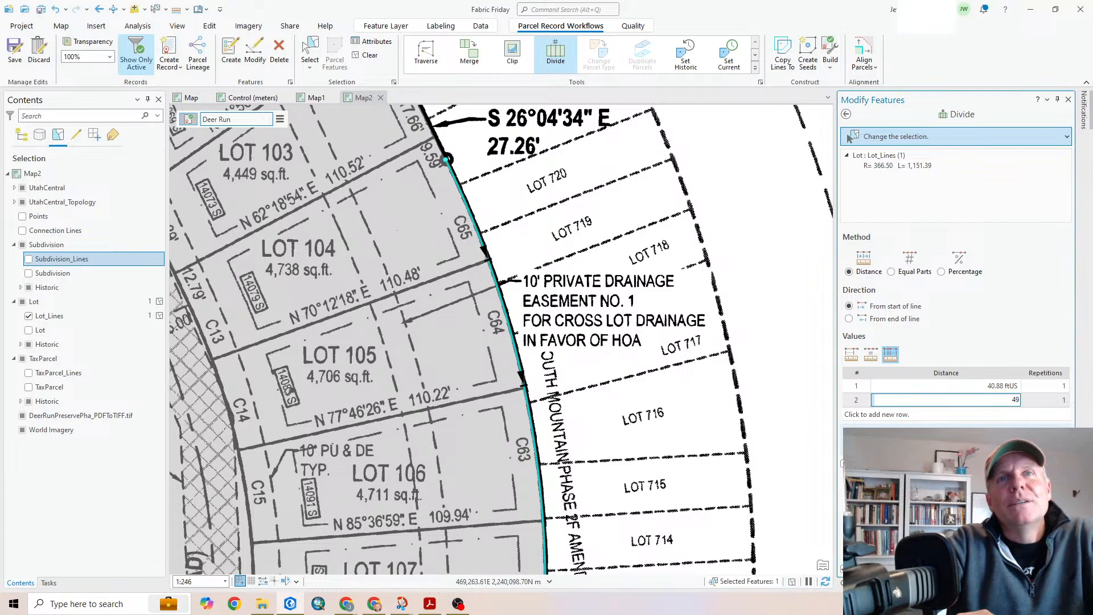
type(".94")
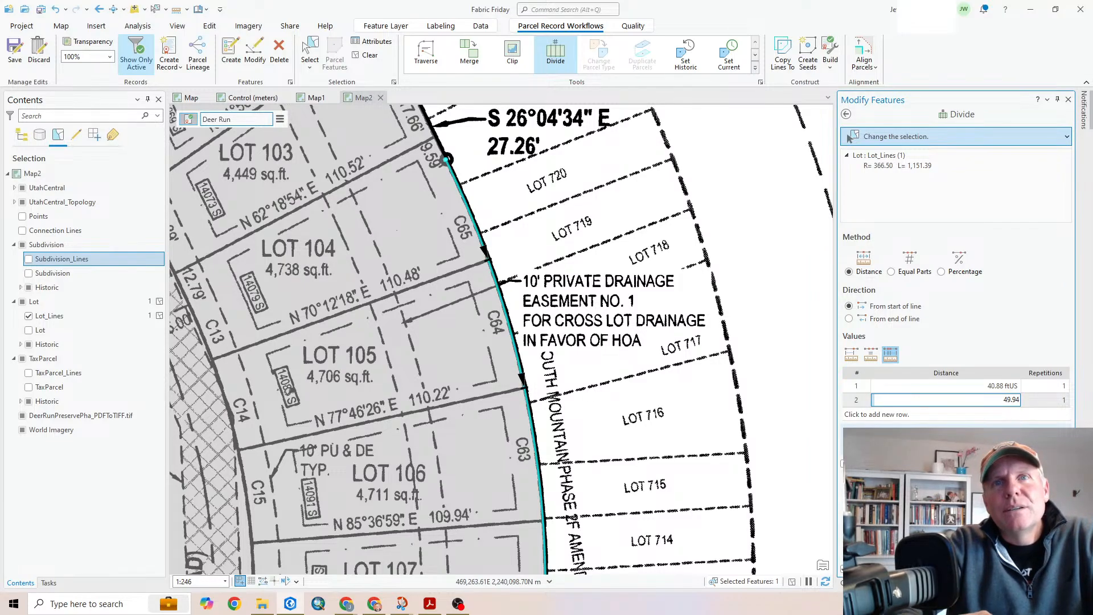
left_click(1008, 412)
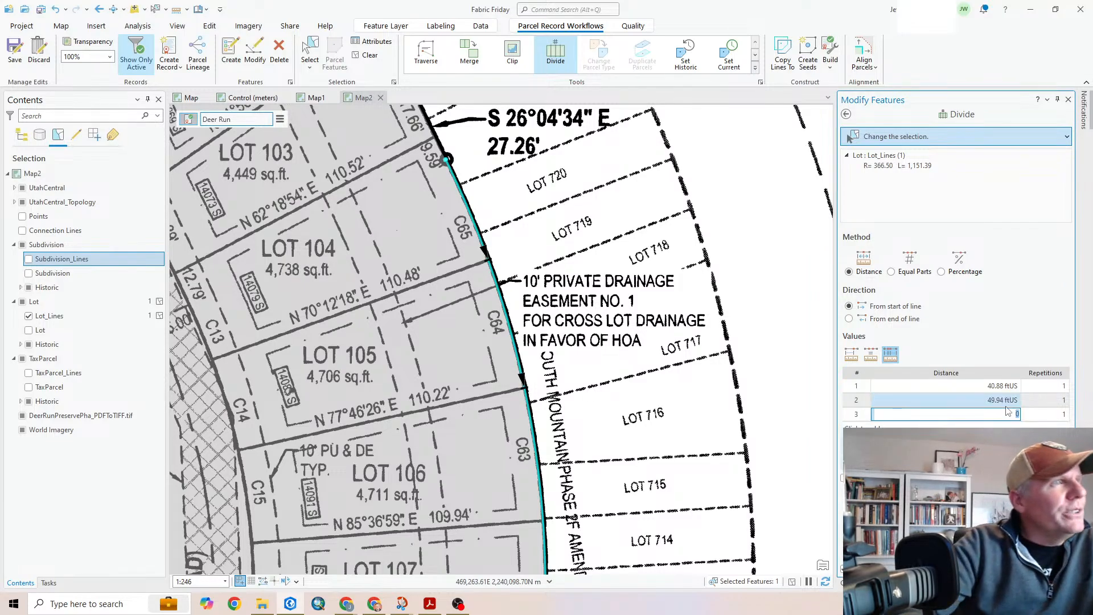
Examine the curve labels along the selected arc, from Lot 105 around to Lot 128 and back to Lot 107
left_click_drag(530, 514, 660, 337)
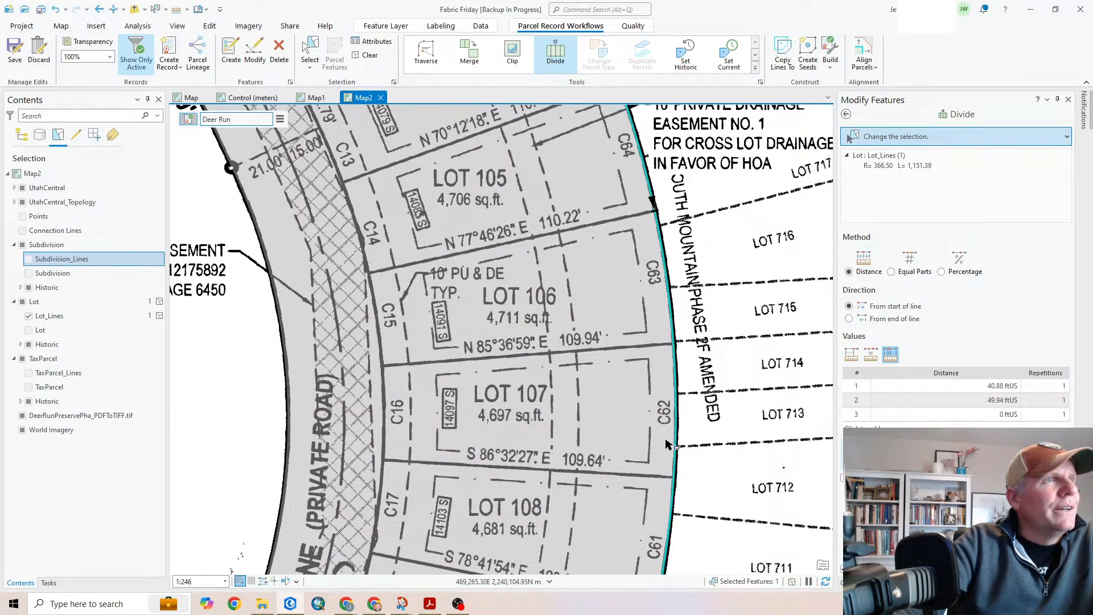
left_click_drag(656, 494, 667, 238)
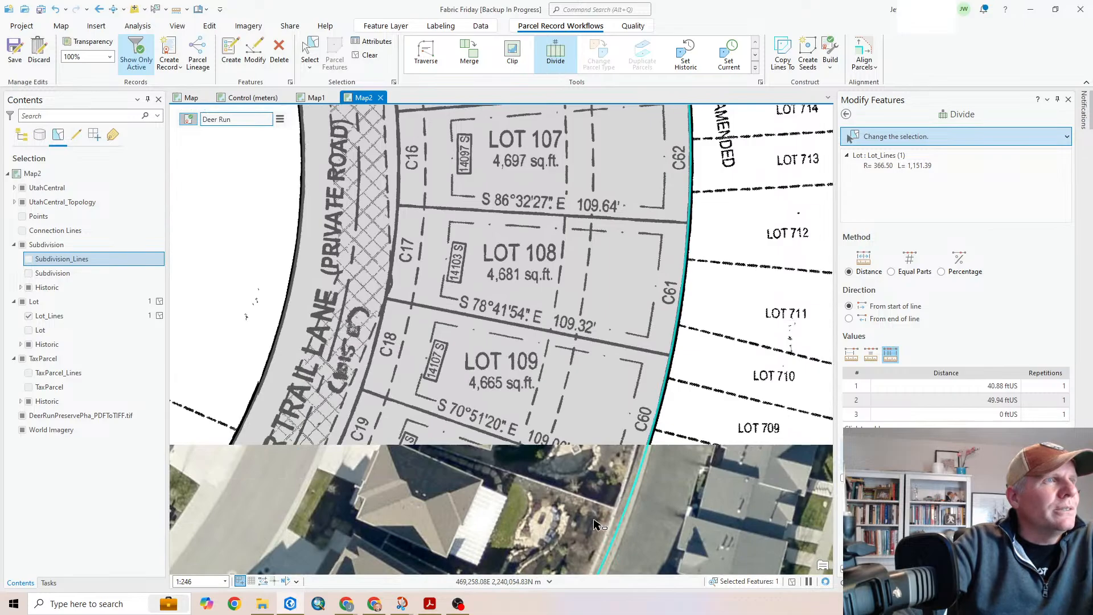
left_click_drag(598, 524, 692, 230)
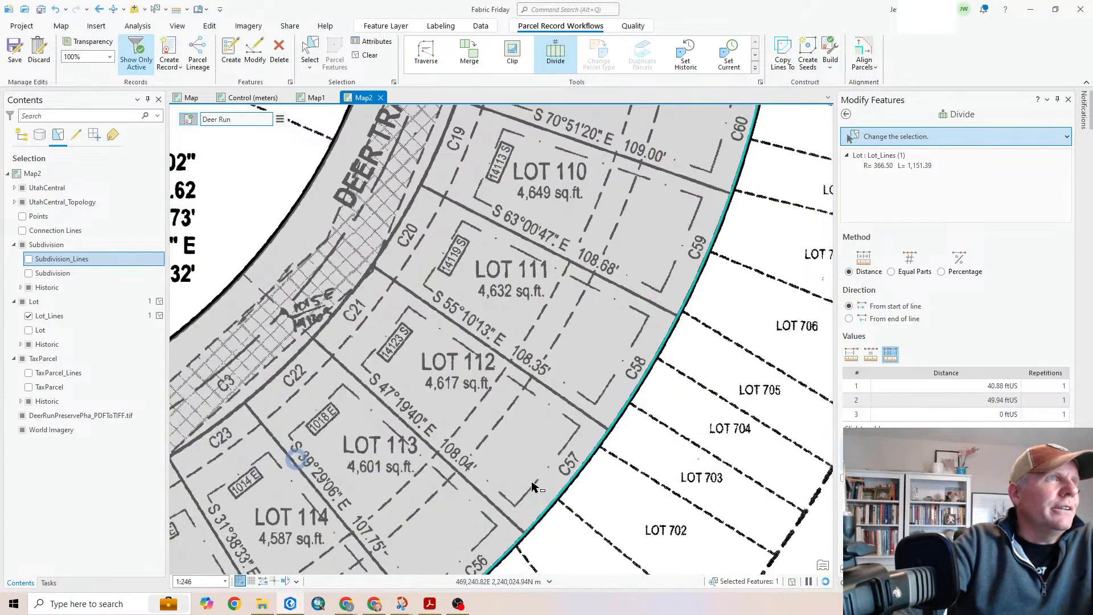
left_click_drag(529, 488, 741, 203)
left_click_drag(364, 462, 674, 317)
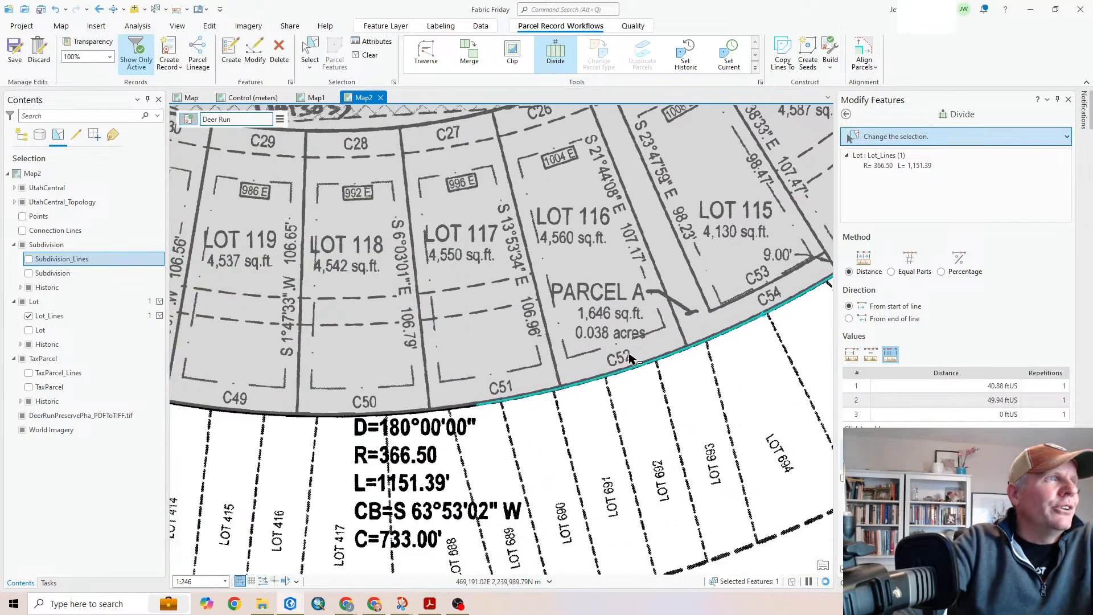
left_click_drag(278, 388, 638, 392)
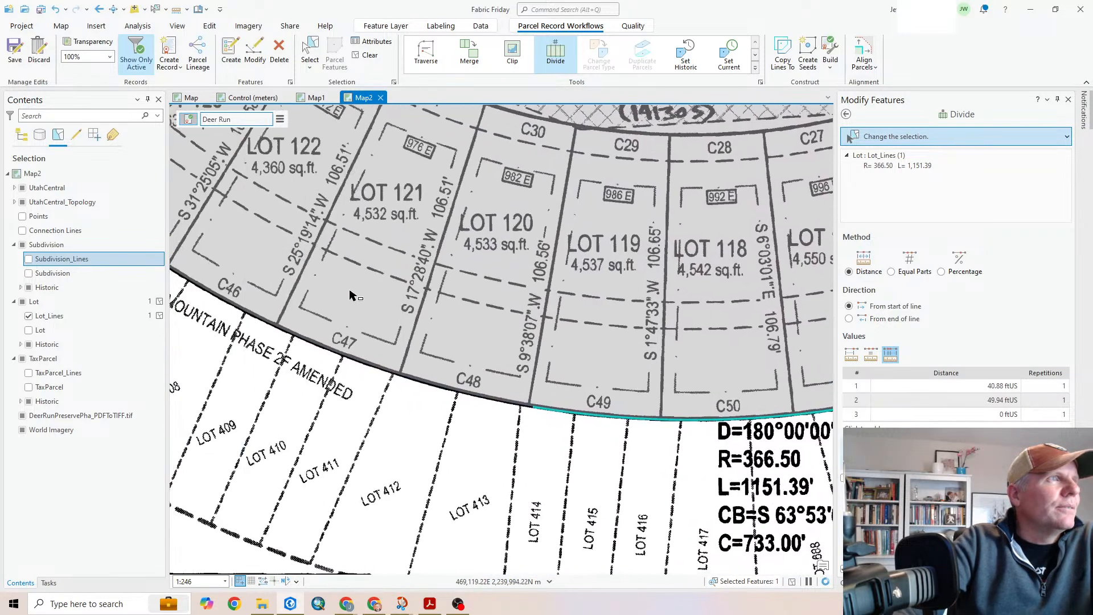
left_click_drag(310, 283, 654, 501)
left_click_drag(337, 259, 555, 500)
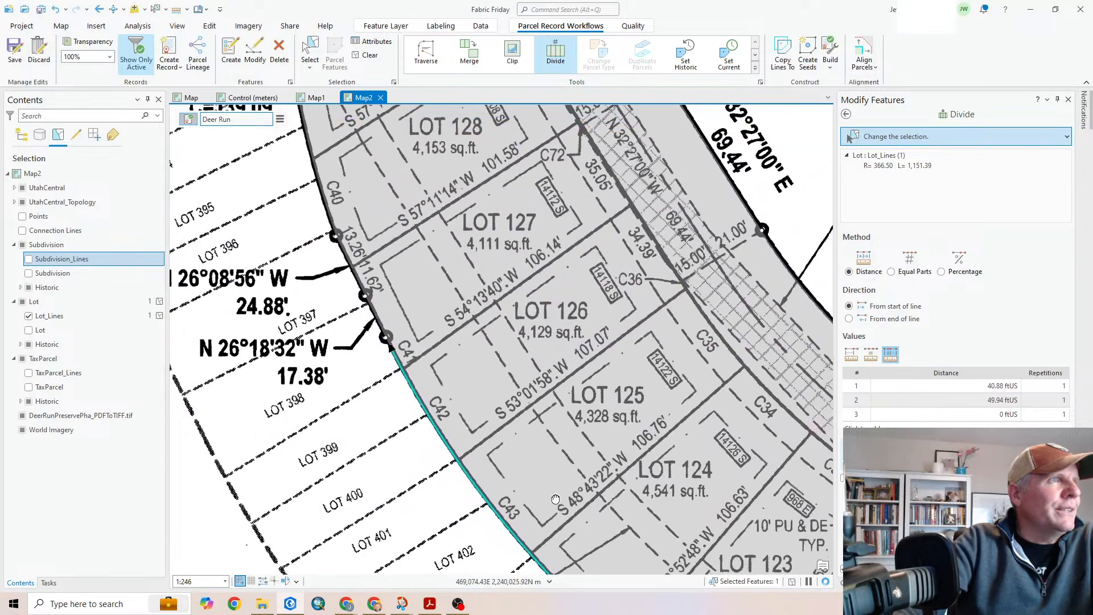
left_click_drag(686, 476, 488, 327)
left_click_drag(737, 315, 501, 243)
left_click_drag(361, 141, 514, 576)
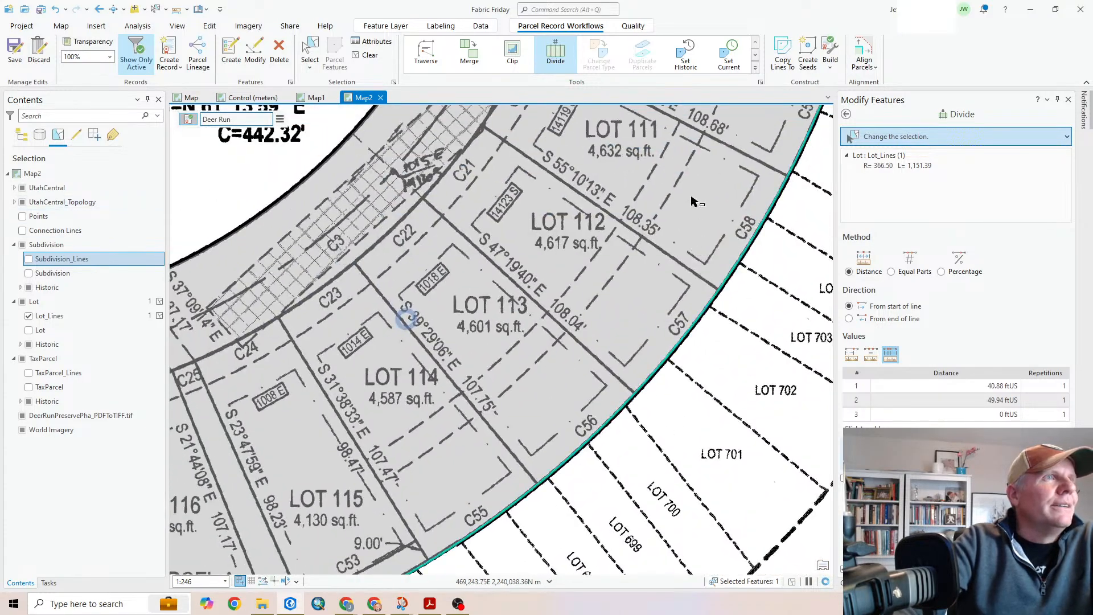
left_click_drag(694, 206, 488, 575)
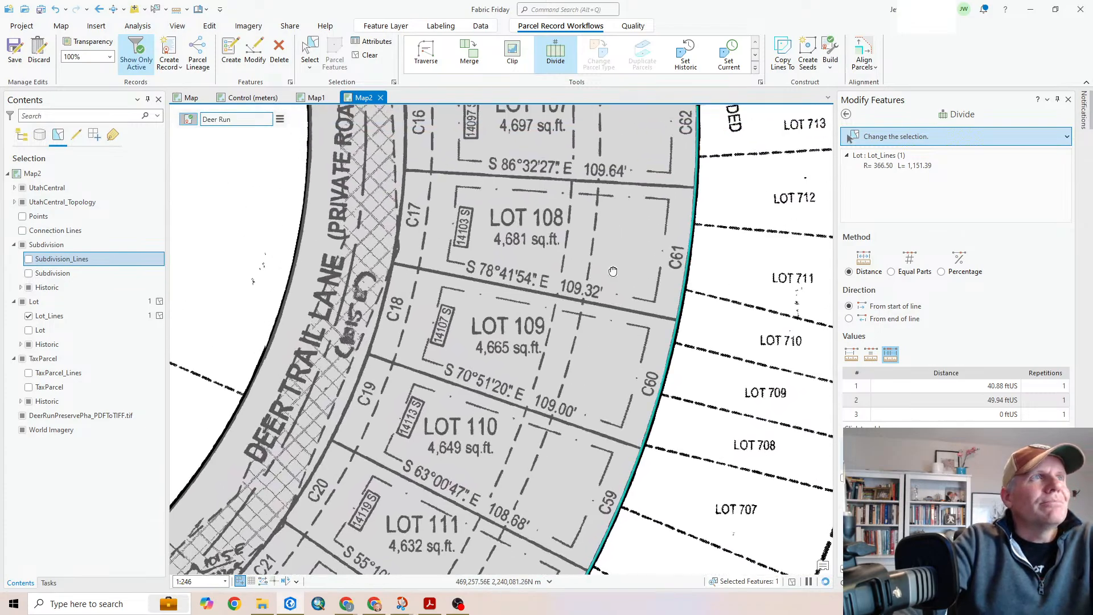
left_click_drag(600, 200, 582, 528)
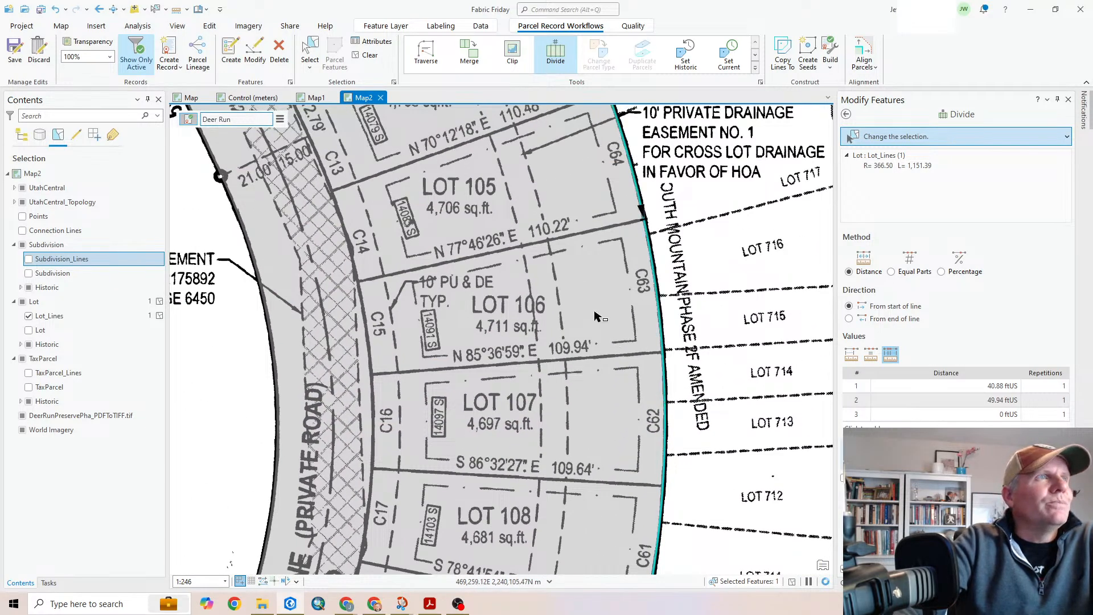
left_click_drag(606, 308, 587, 231)
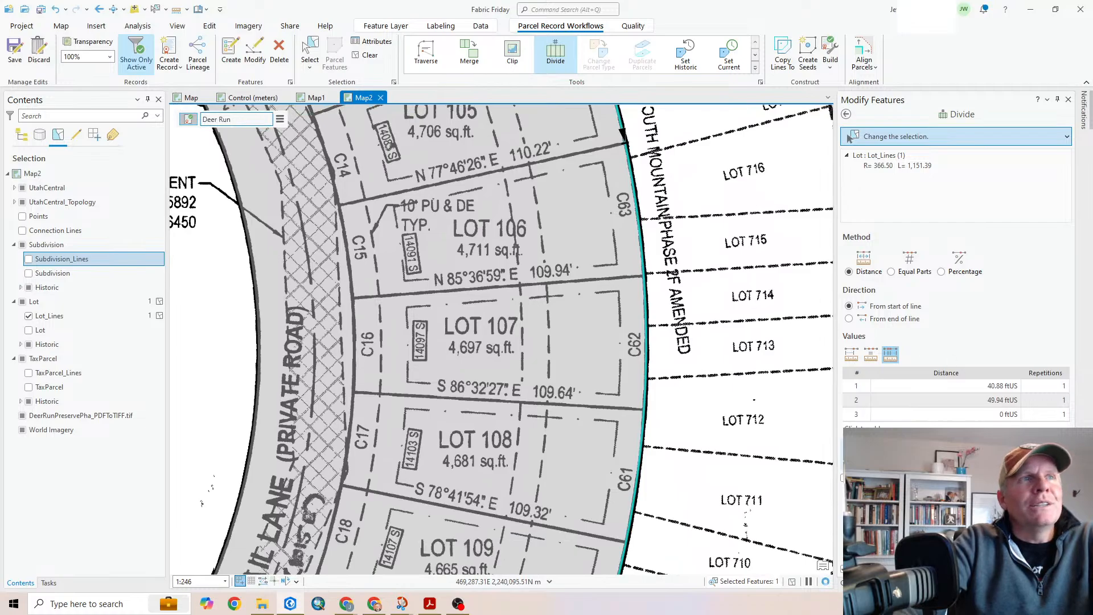
Enter 50.33, 50.29 and 50.25 ftUS as Divide distances in rows 3 to 5
left_click(981, 415)
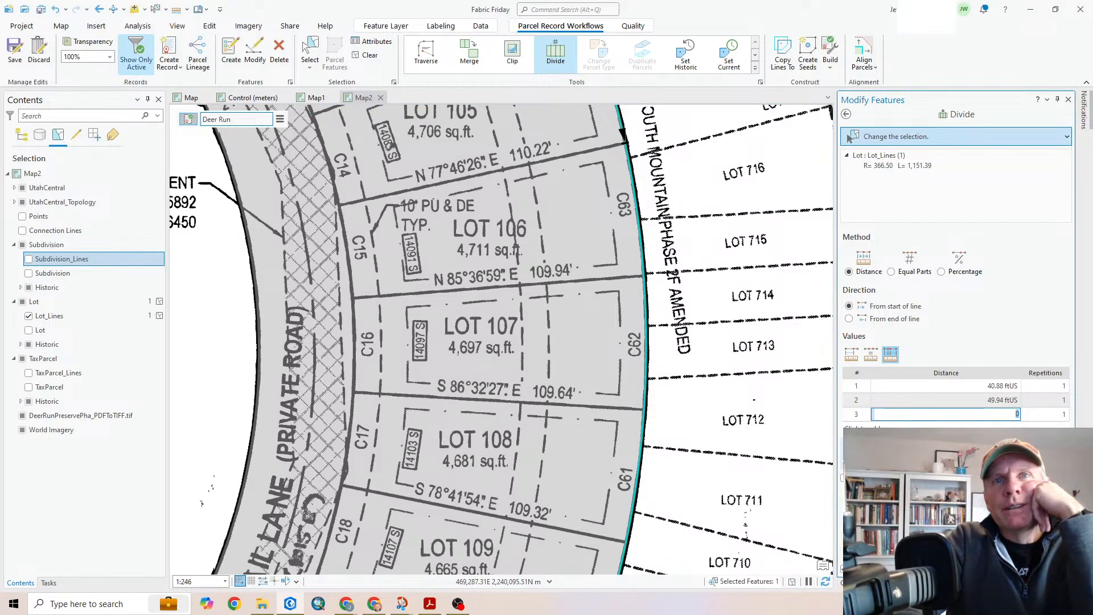
type("50.33")
key("Return")
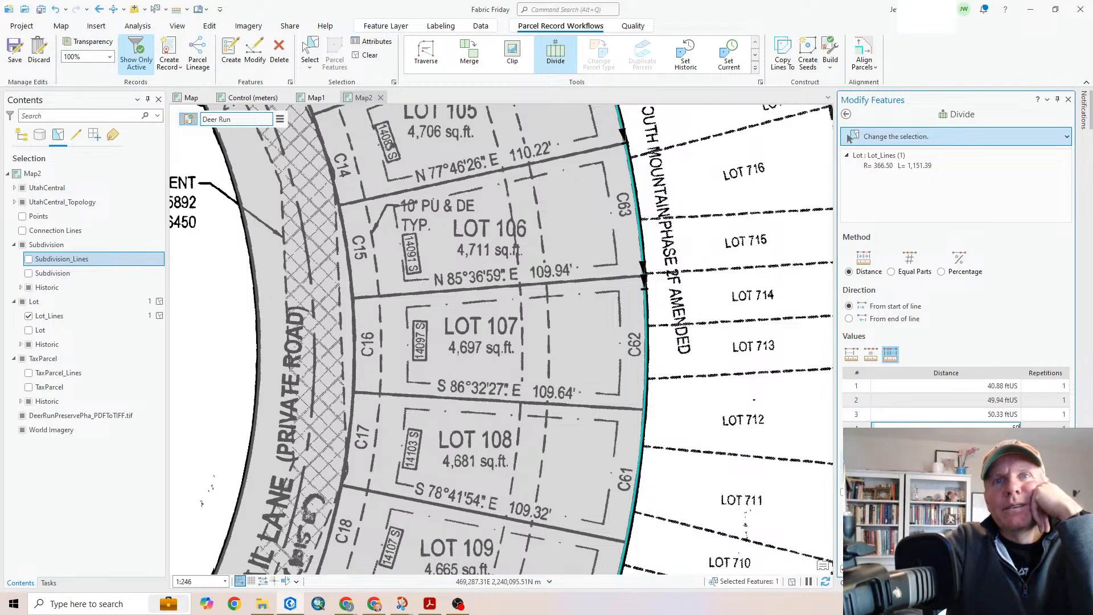
type("50")
key("Return")
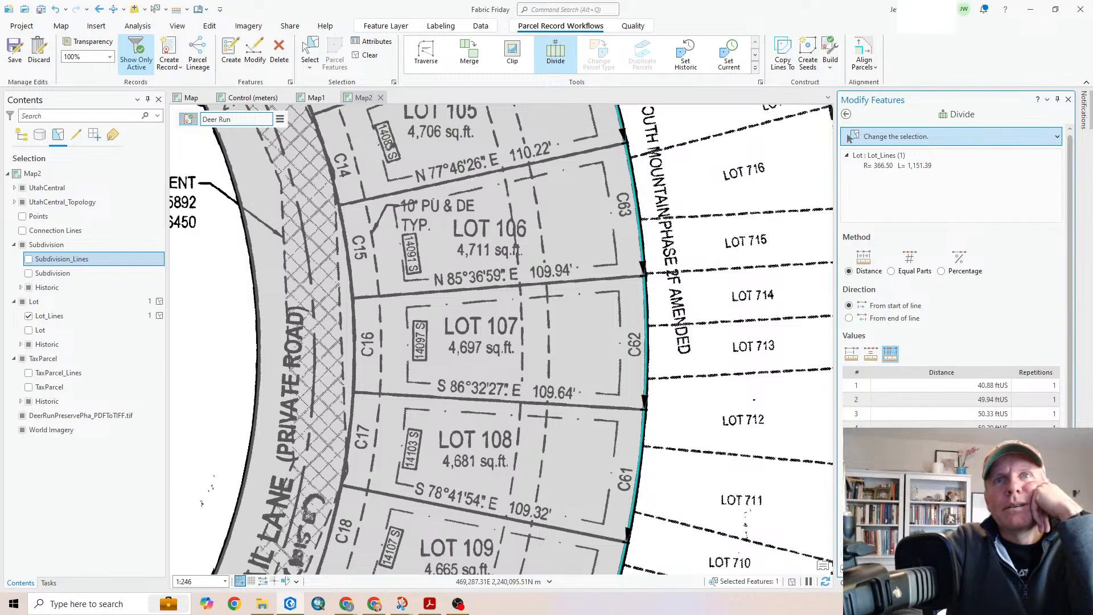
scroll(951, 353, "down", 1)
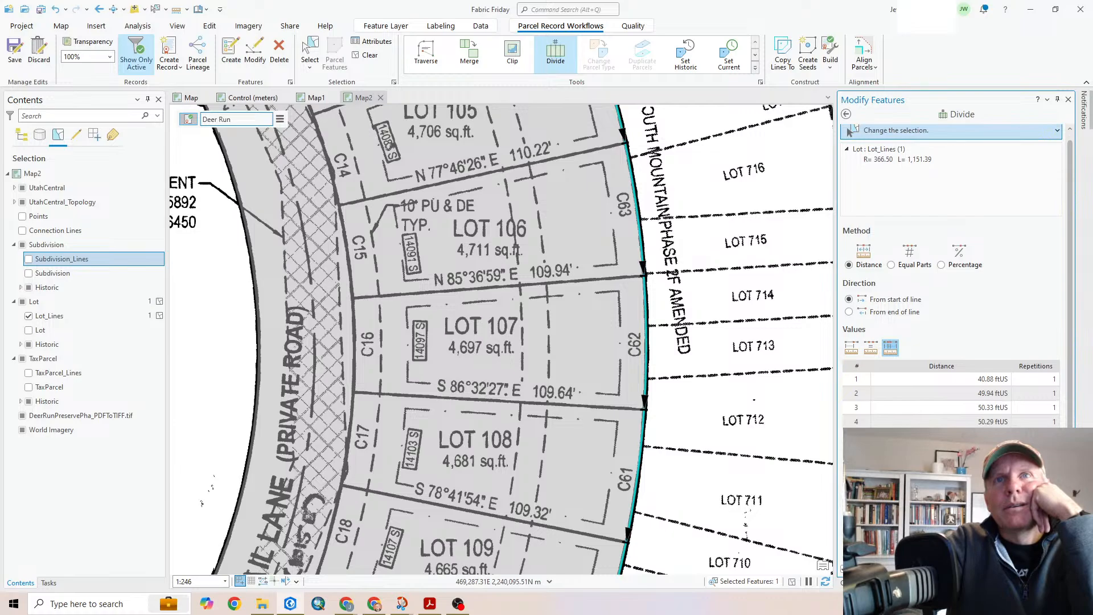
key("Return")
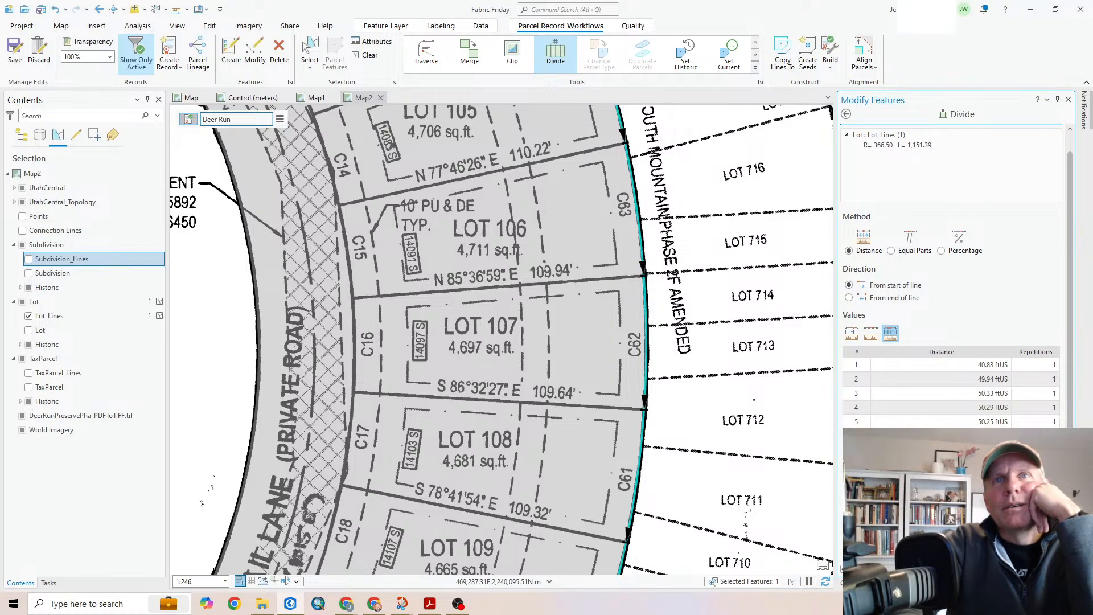
Enter 50.21, 50.16, 50.12, 50.07, 50.03 and 49.99 ftUS as Divide distances in rows 6 to 11
key("Return")
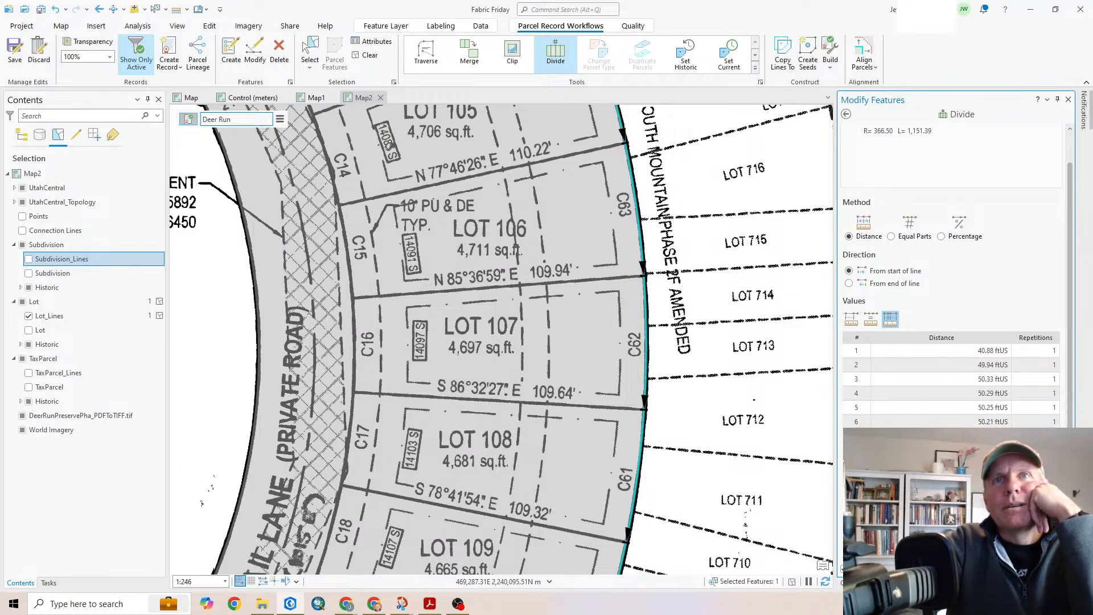
key("Return")
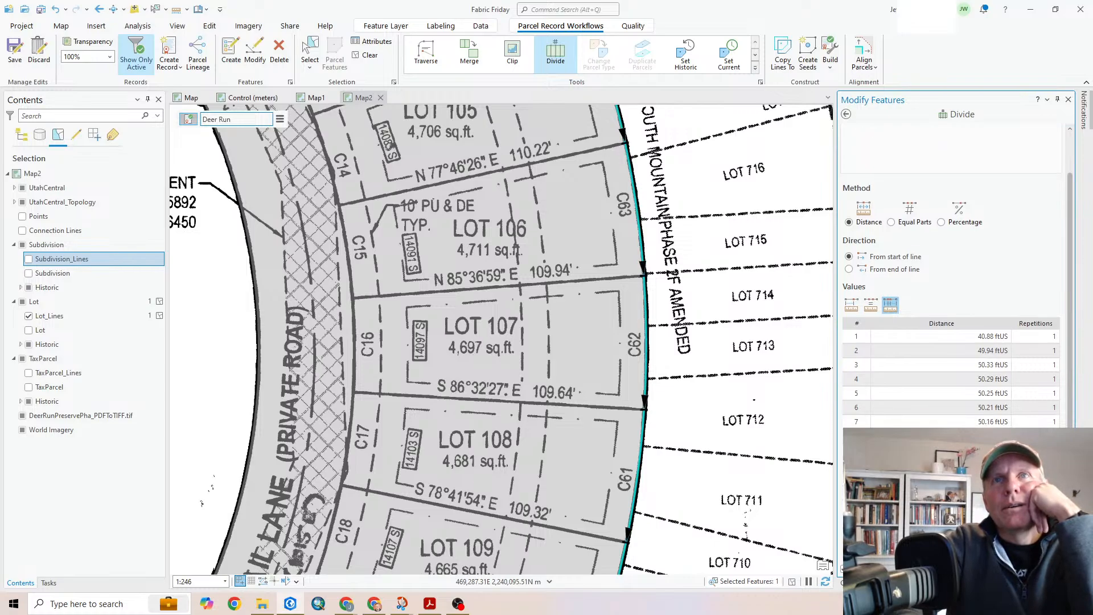
key("Return")
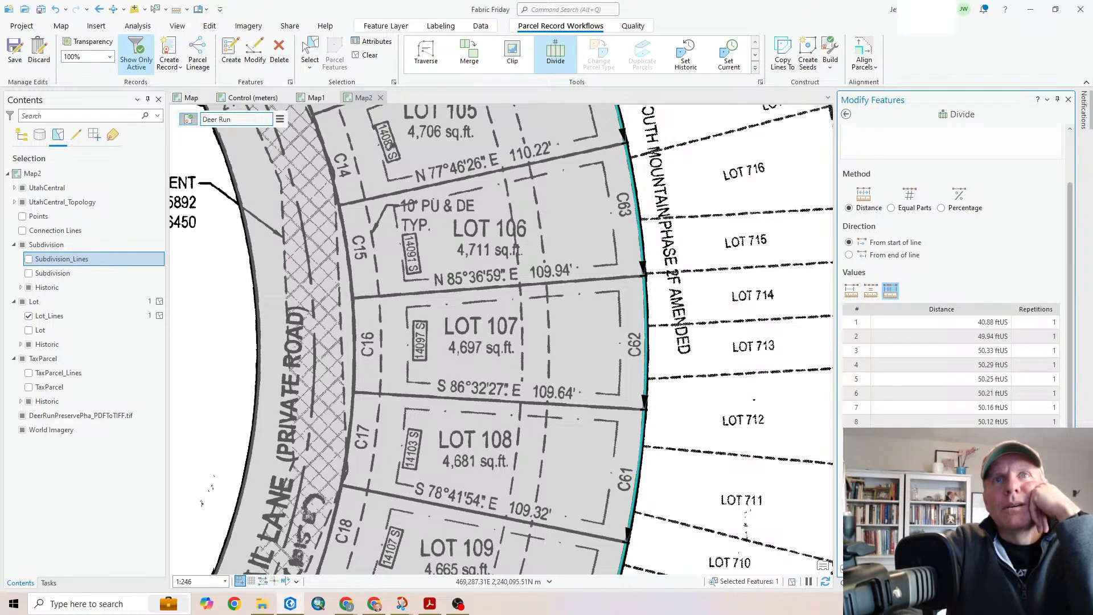
key("Return")
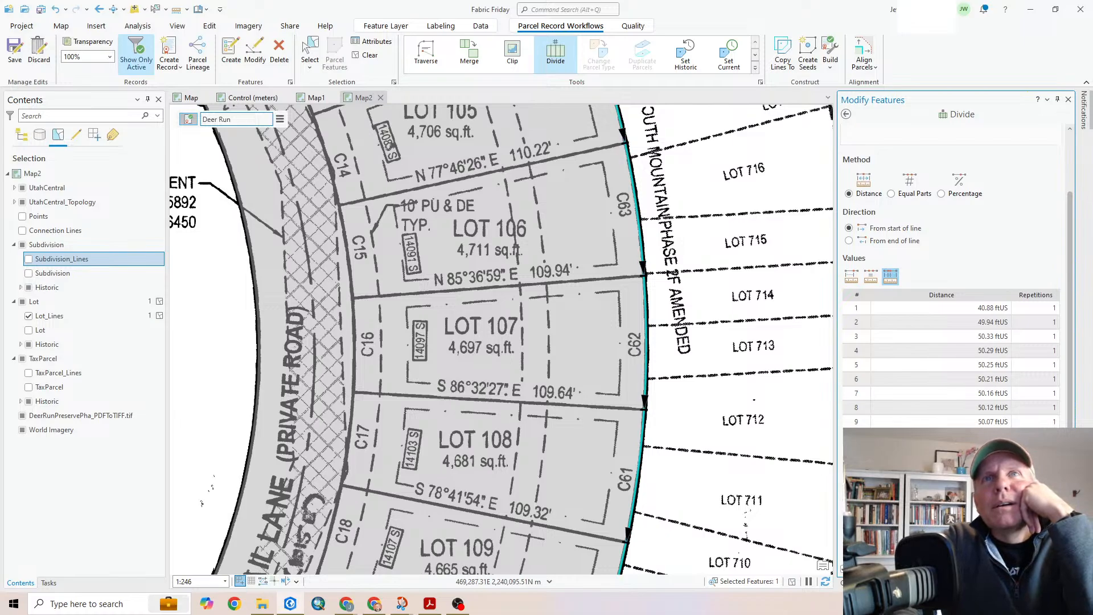
key("Return")
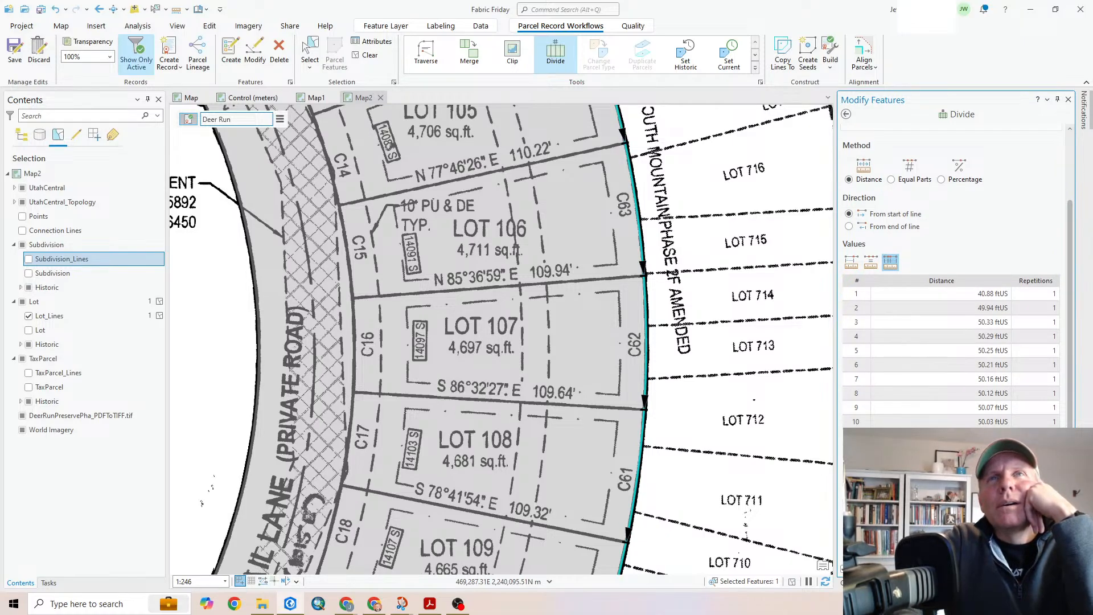
key("Return")
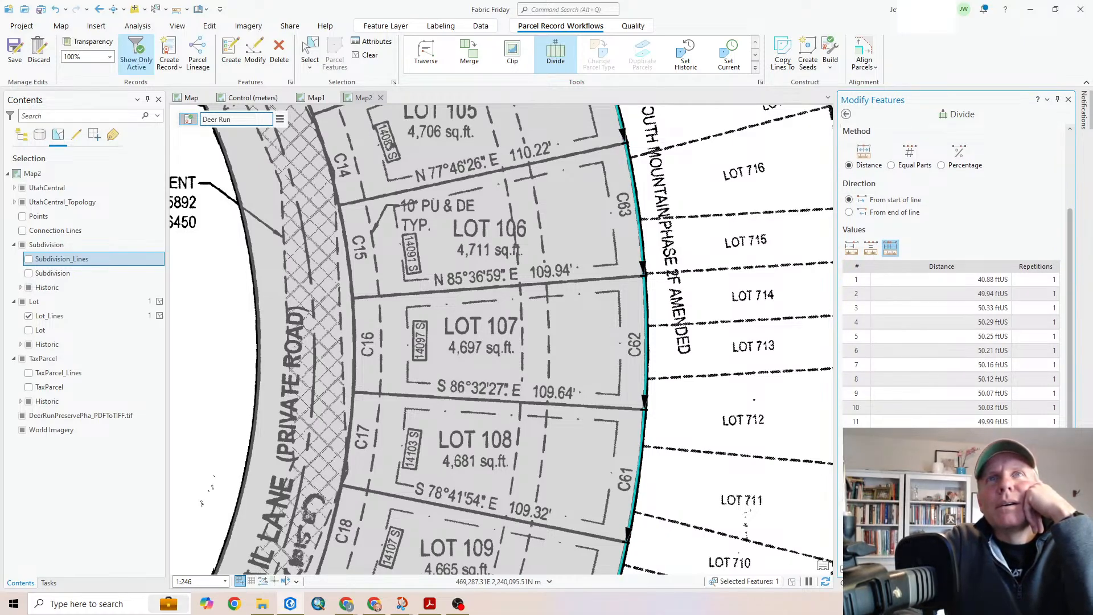
Enter 63.1, 48.72, 49.92 and 49.89 ftUS as Divide distances in rows 12 to 15
key("Return")
key("Return")
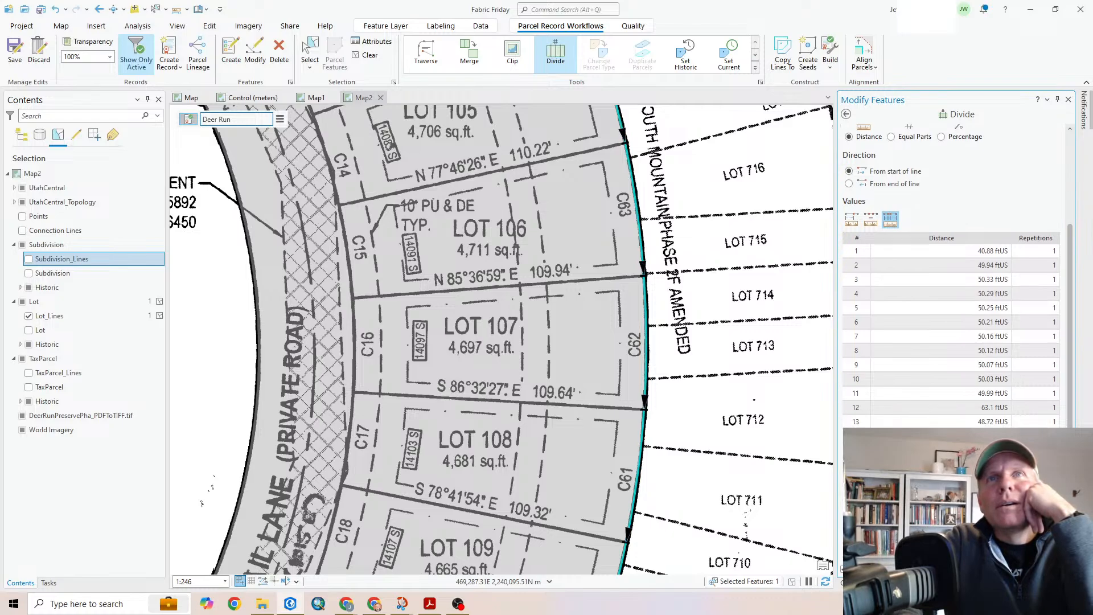
key("Return")
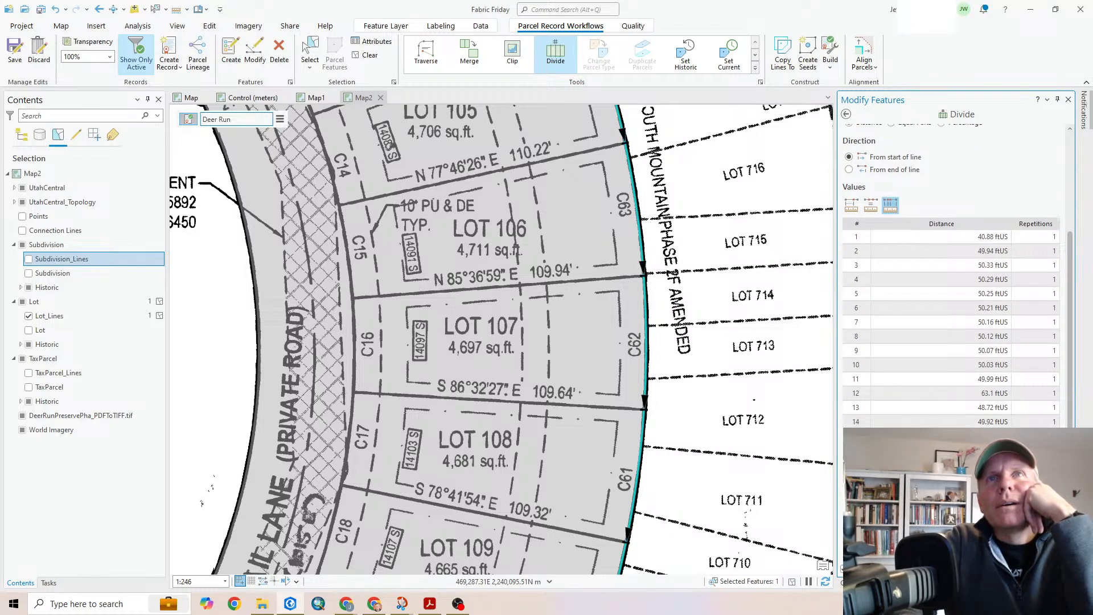
key("Return")
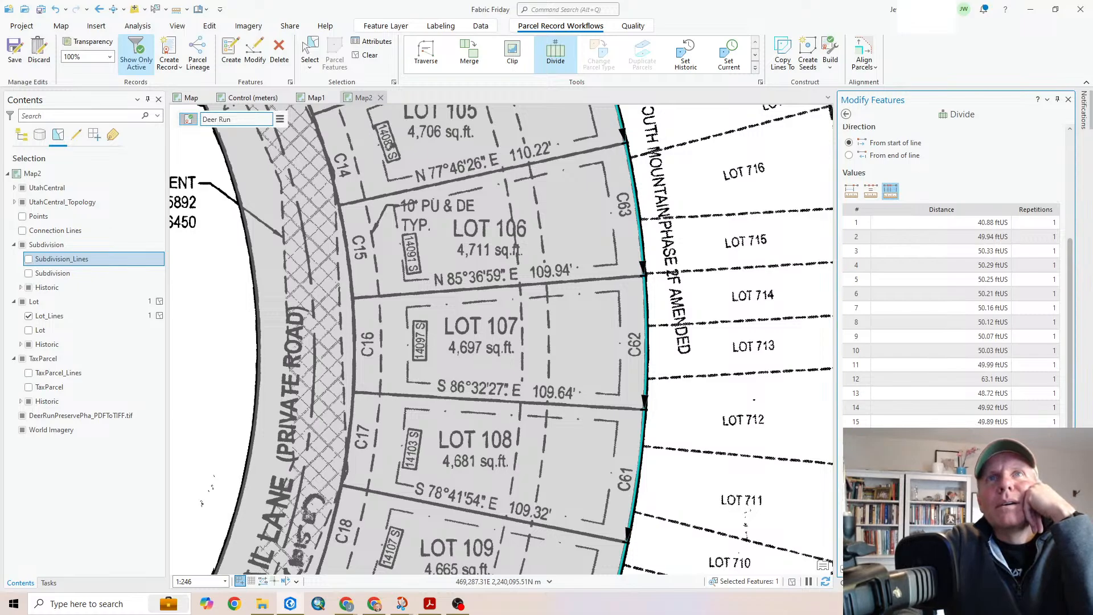
Enter 49.87, 49.85, 49.84, 49.84, 46.6 and 52.3 ftUS as Divide distances in rows 16 to 21
key("Return")
key("Return")
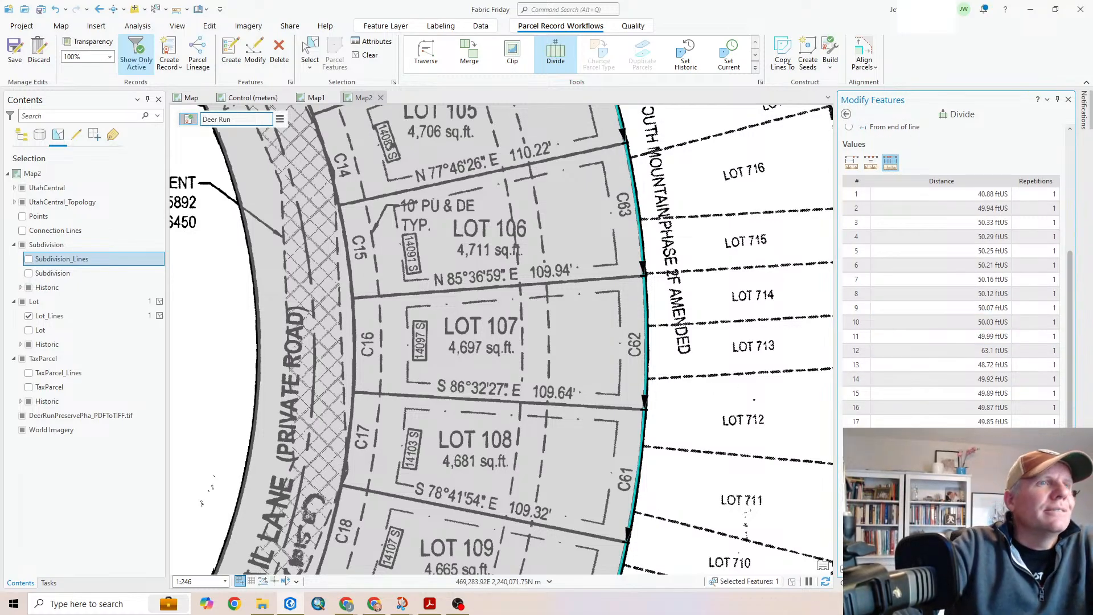
scroll(951, 284, "down", 1)
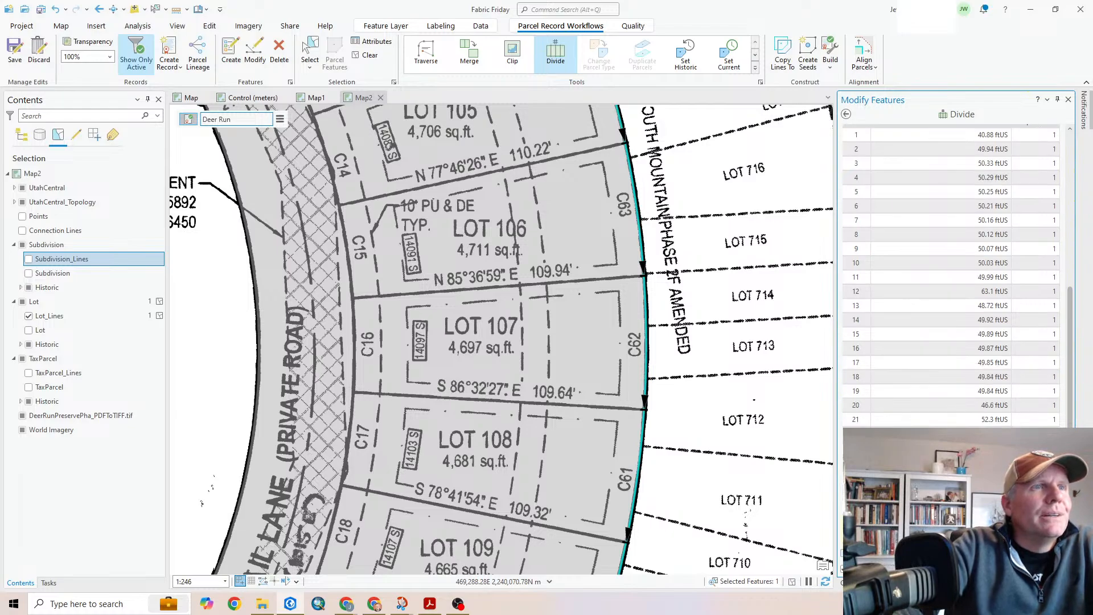
scroll(504, 464, "down", 1)
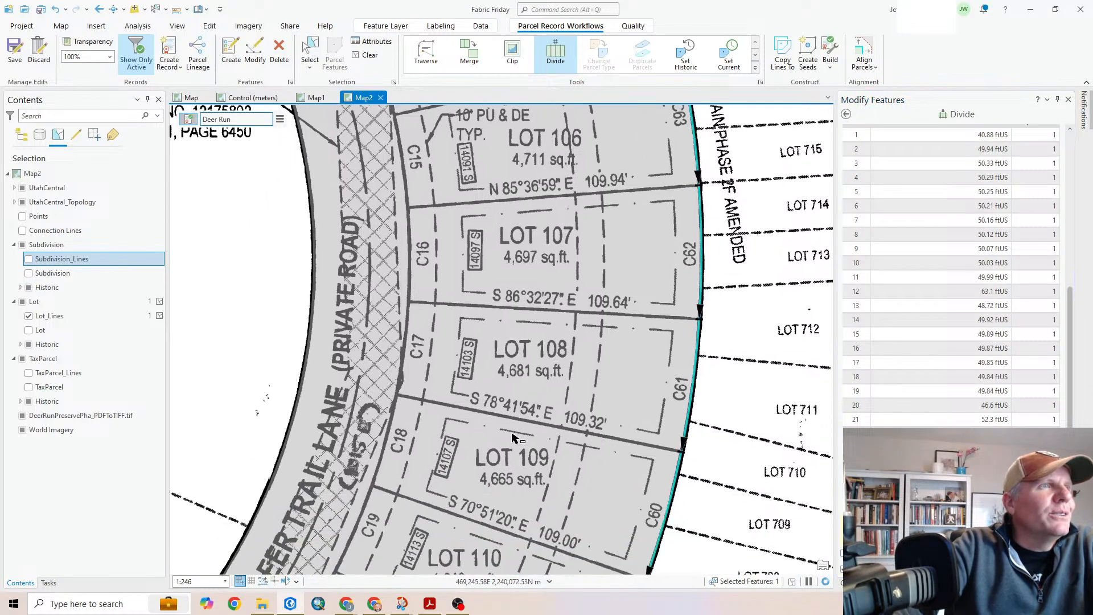
Examine the previewed division points against the plat's lot corners along the arc, from Lot 109 to Lot 126 and back to Lot 115
scroll(500, 475, "down", 1)
left_click_drag(480, 517, 663, 268)
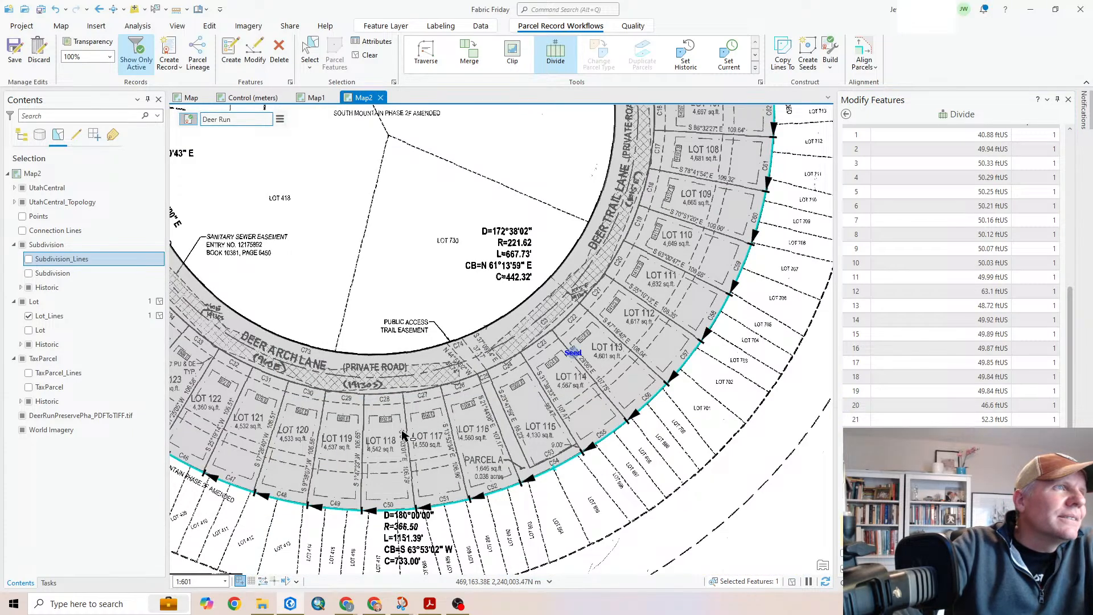
left_click_drag(402, 436, 681, 373)
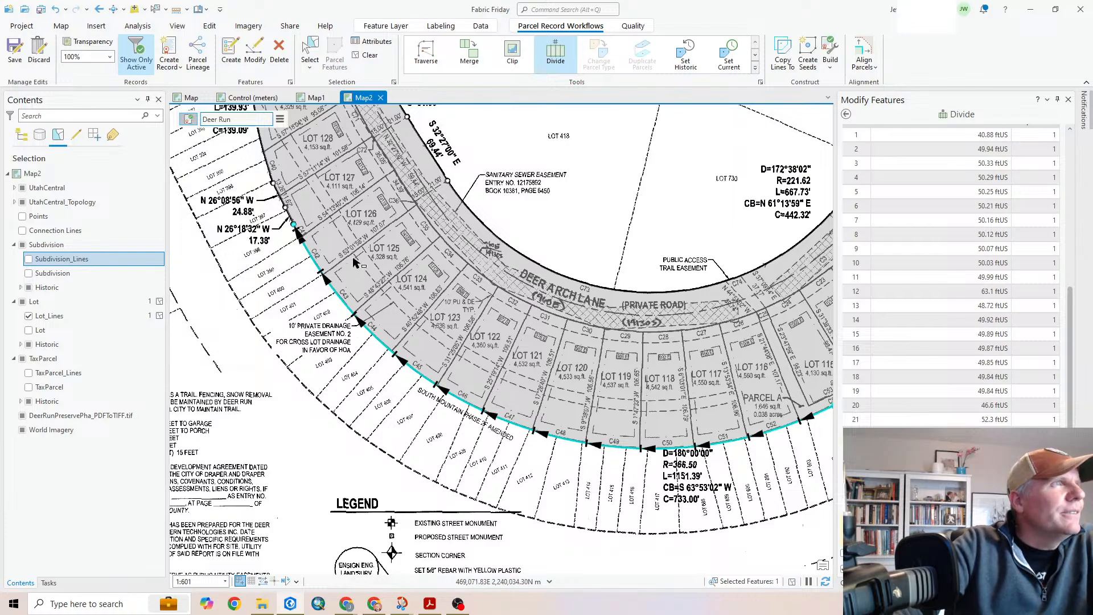
scroll(354, 262, "down", 1)
scroll(399, 387, "up", 5)
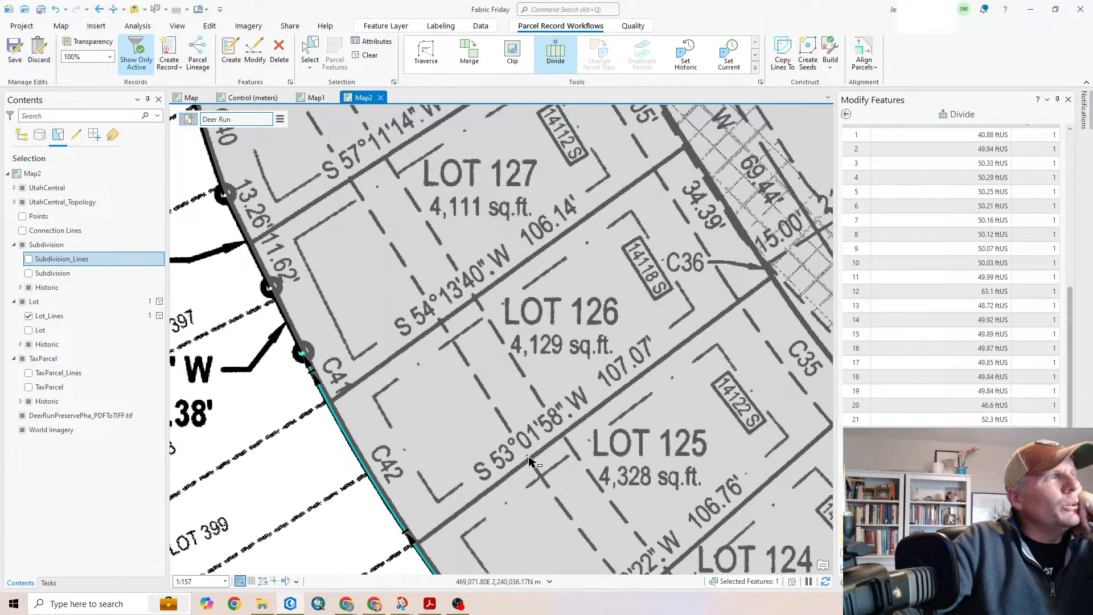
left_click_drag(529, 457, 470, 278)
scroll(476, 328, "down", 2)
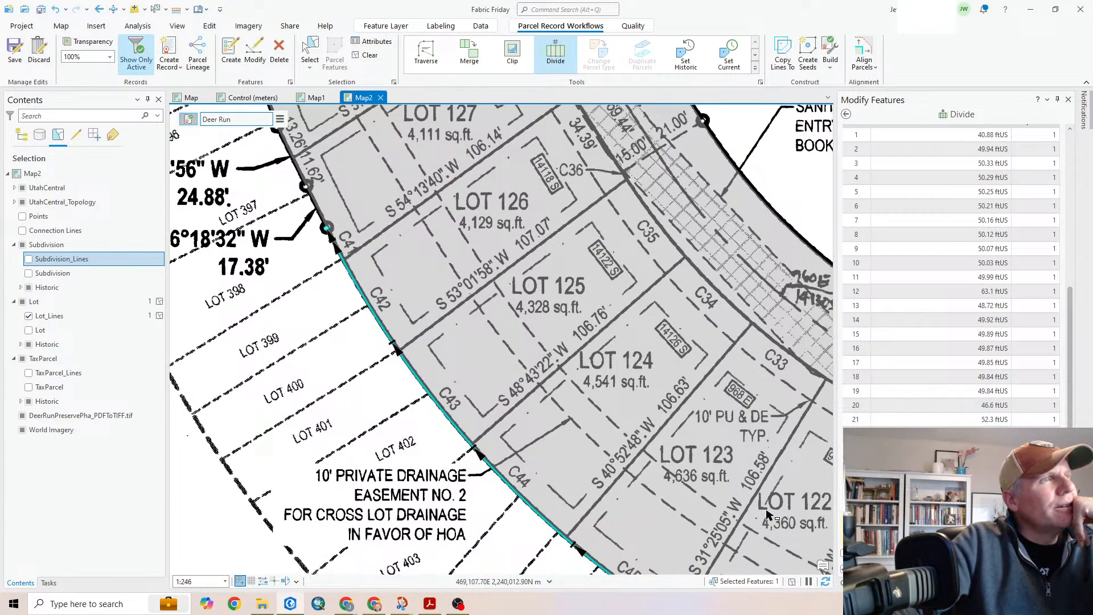
left_click_drag(655, 499, 405, 245)
left_click_drag(690, 402, 374, 345)
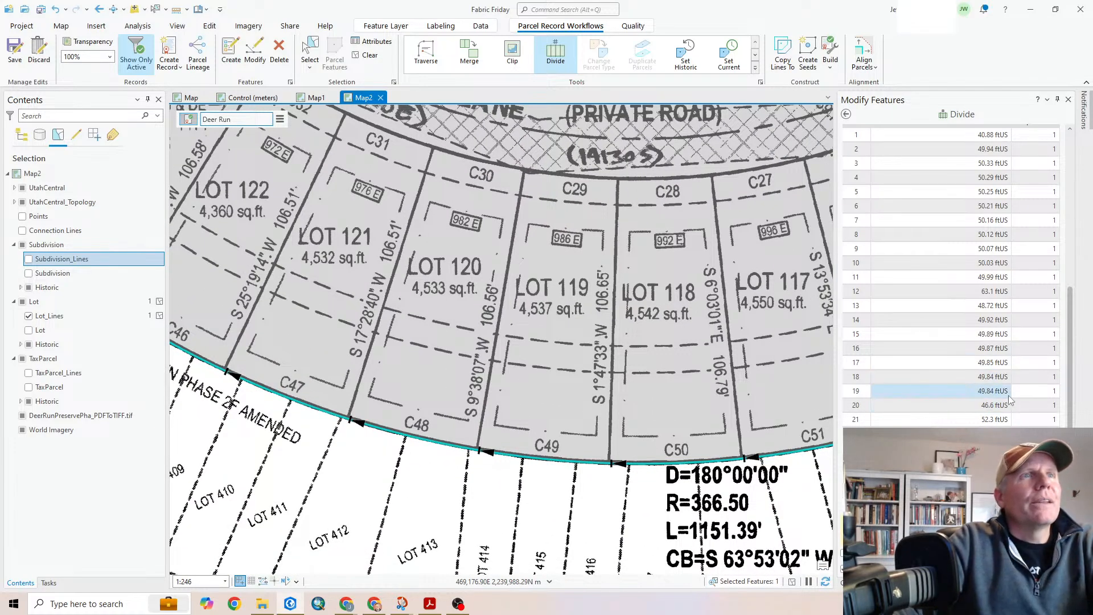
left_click_drag(711, 403, 432, 405)
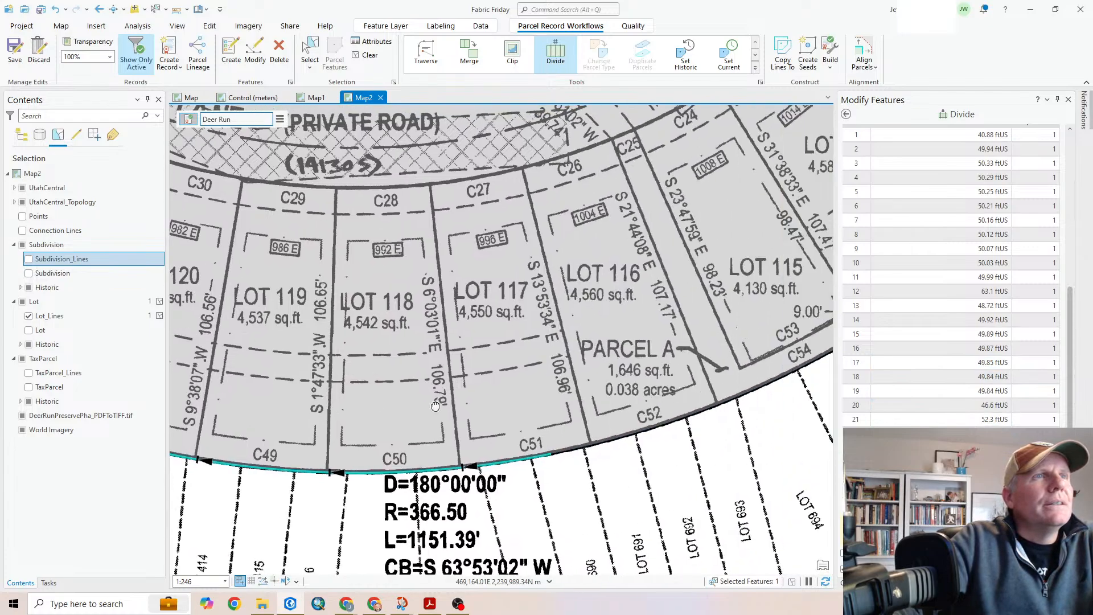
left_click_drag(736, 341, 505, 444)
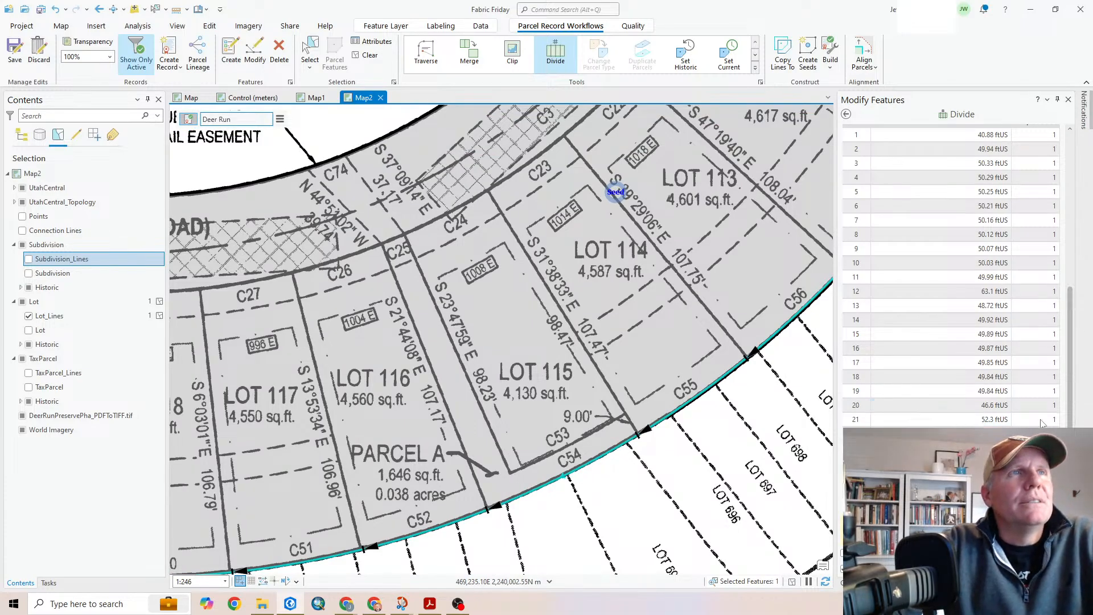
scroll(1021, 367, "up", 3)
scroll(1025, 398, "down", 3)
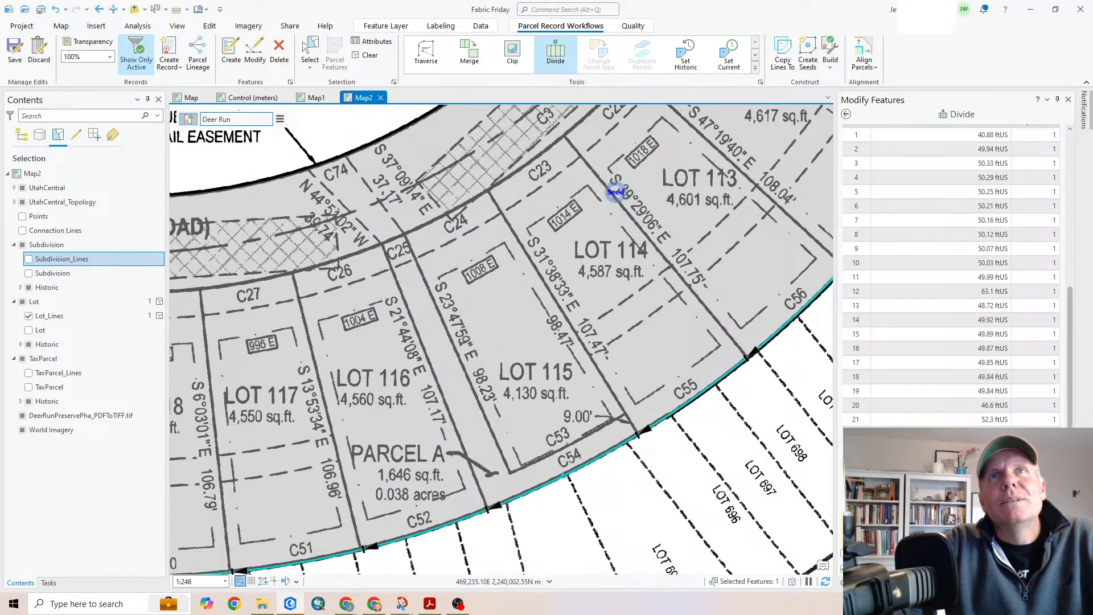
Compare the entered Divide distances with the curve lengths in the snipped curve table
key("alt+Tab")
left_click_drag(829, 146, 643, 9)
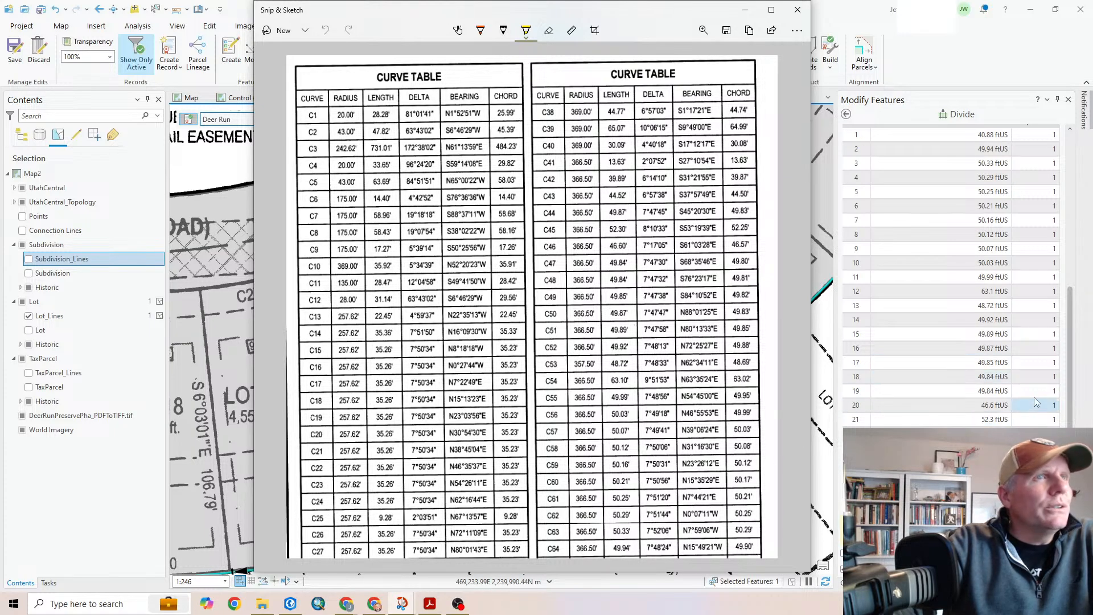
mouse_move(1071, 358)
left_mouse_down()
mouse_move(1073, 252)
mouse_move(1073, 262)
left_mouse_up()
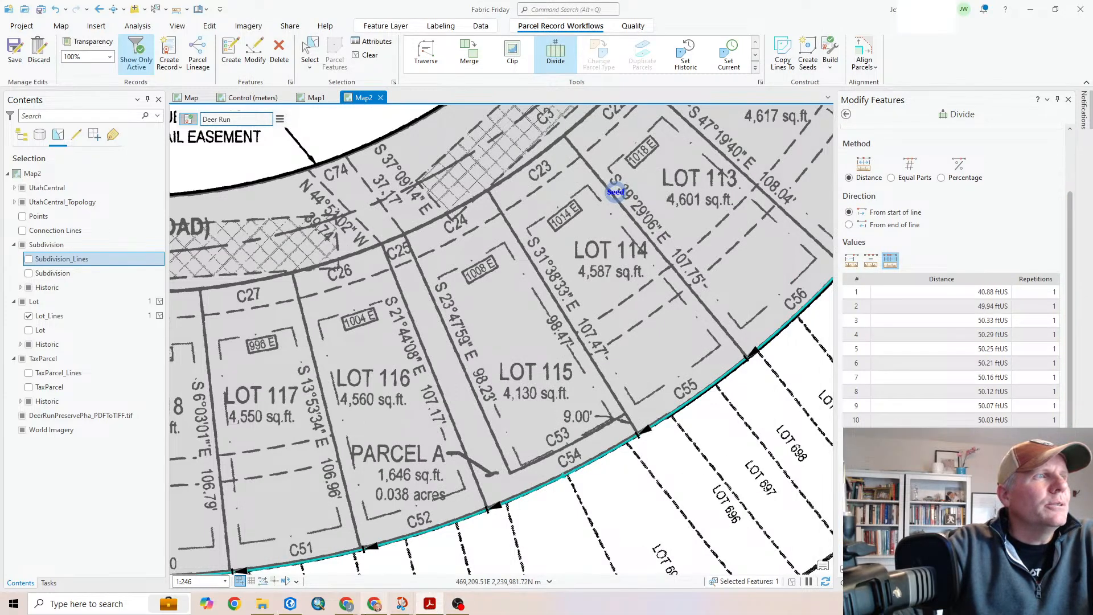
mouse_move(402, 603)
left_click(409, 571)
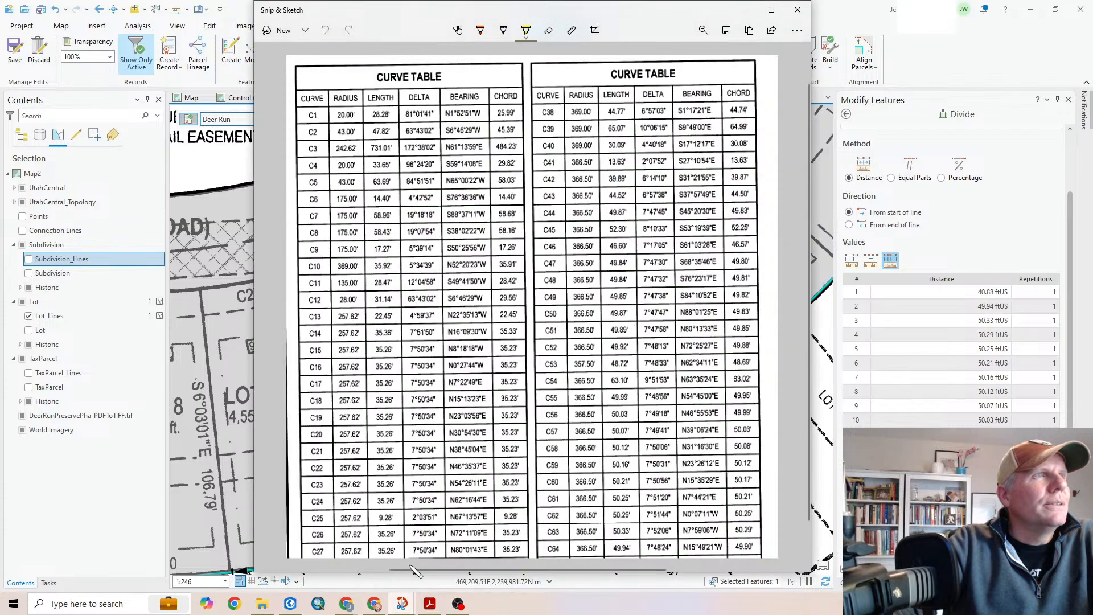
left_click(407, 607)
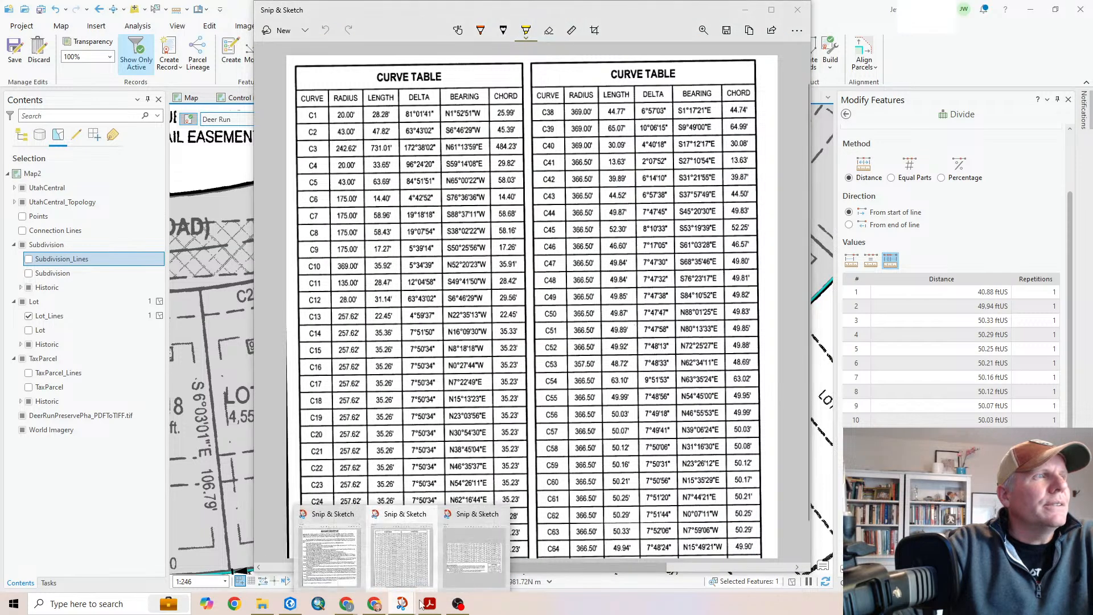
left_click(476, 567)
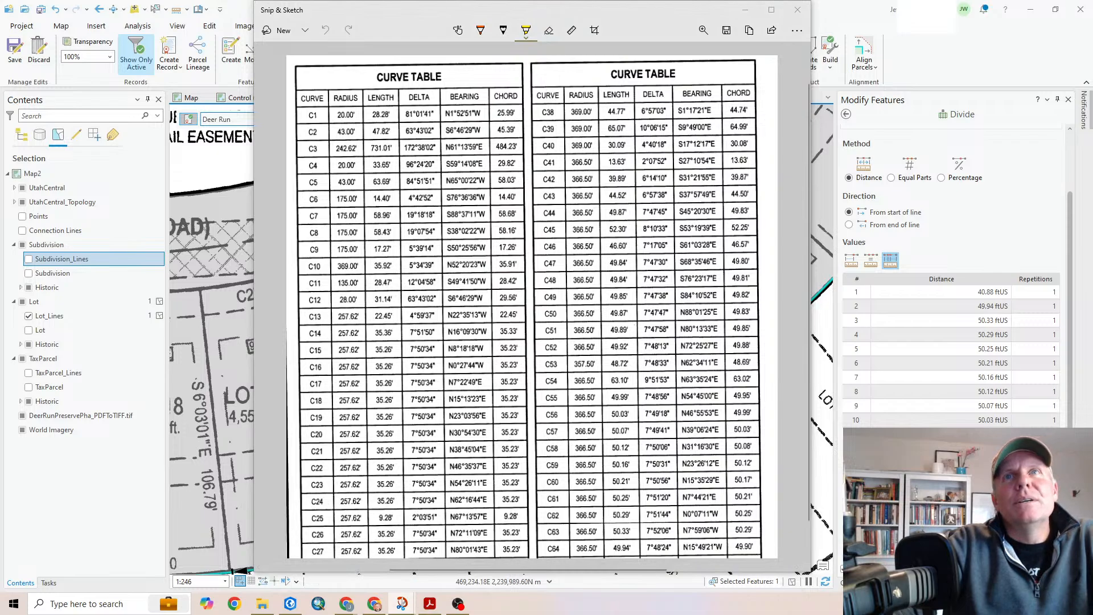
left_click(861, 8)
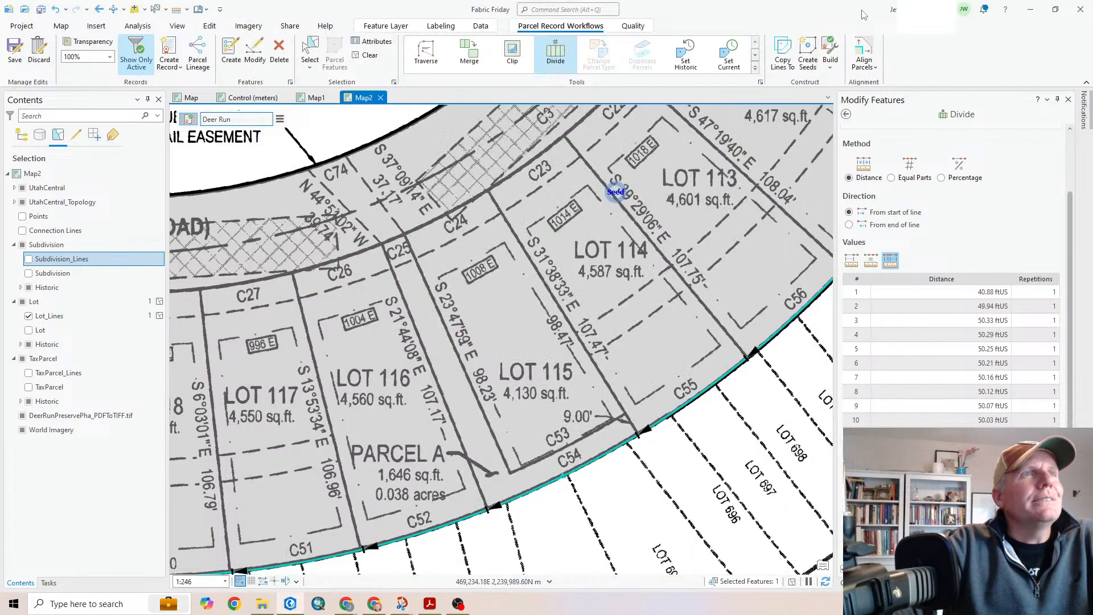
Trace the previewed division points from Parcel A to the arc's end near Lot 126 and back to Lot 115
scroll(647, 365, "down", 2)
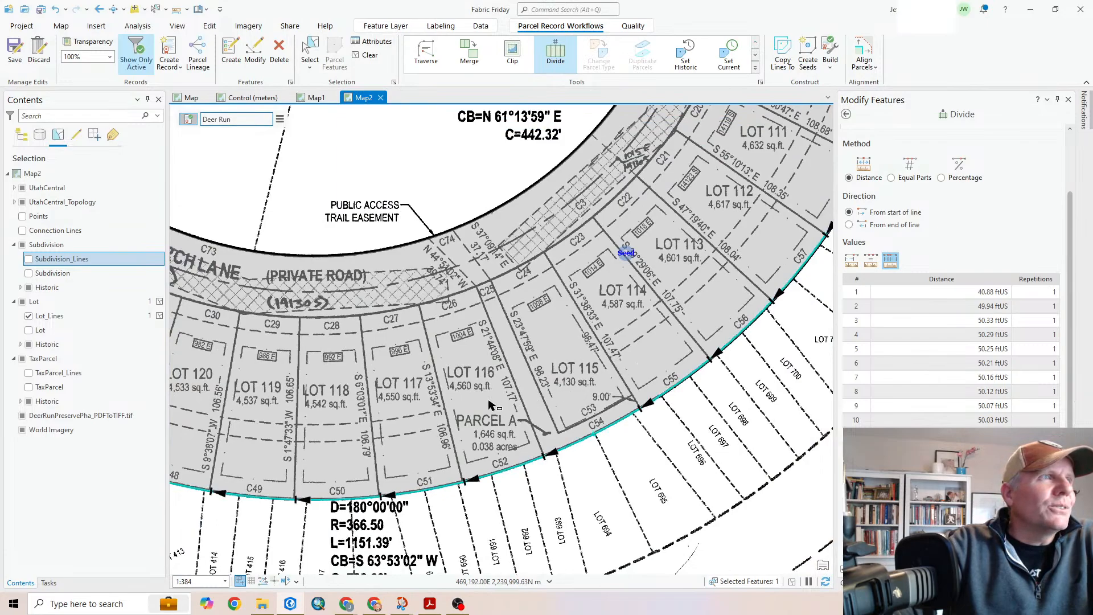
left_click_drag(496, 405, 698, 339)
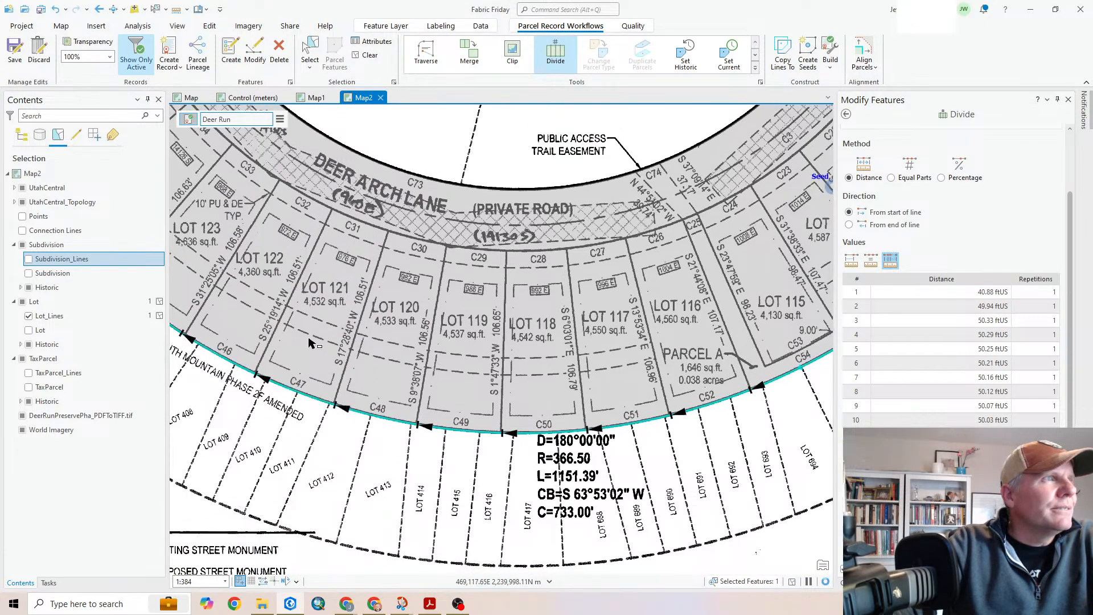
left_click_drag(311, 342, 286, 357)
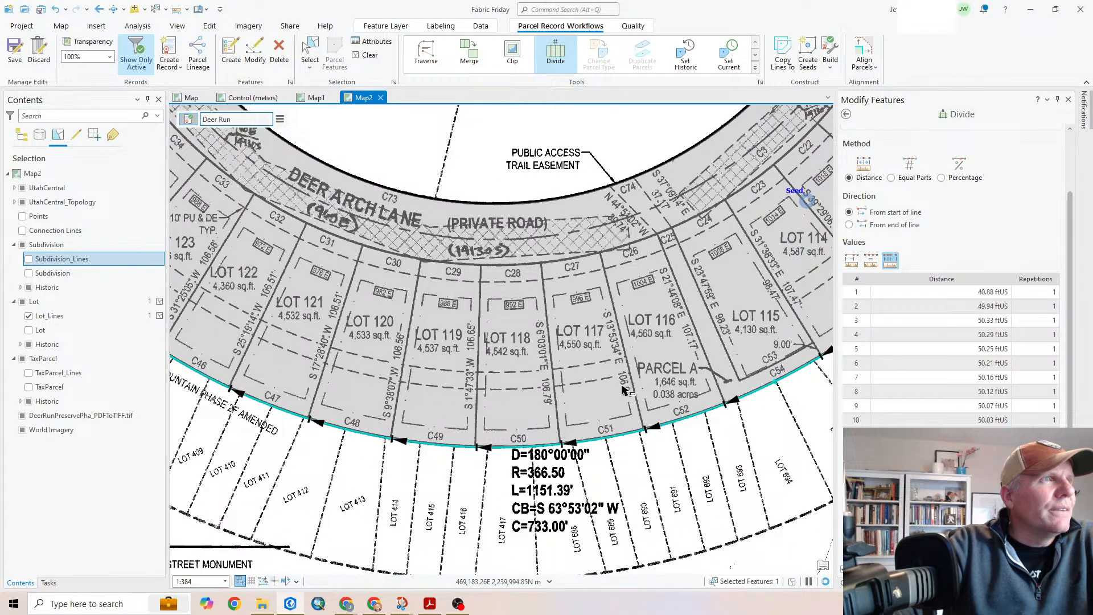
left_click_drag(347, 390, 582, 422)
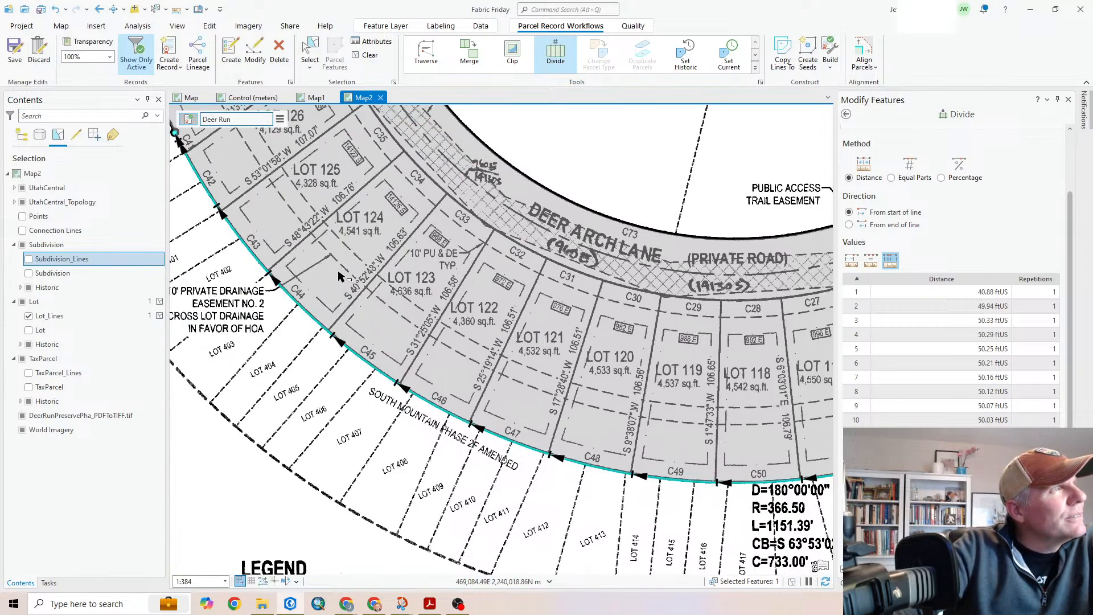
left_click_drag(340, 273, 505, 399)
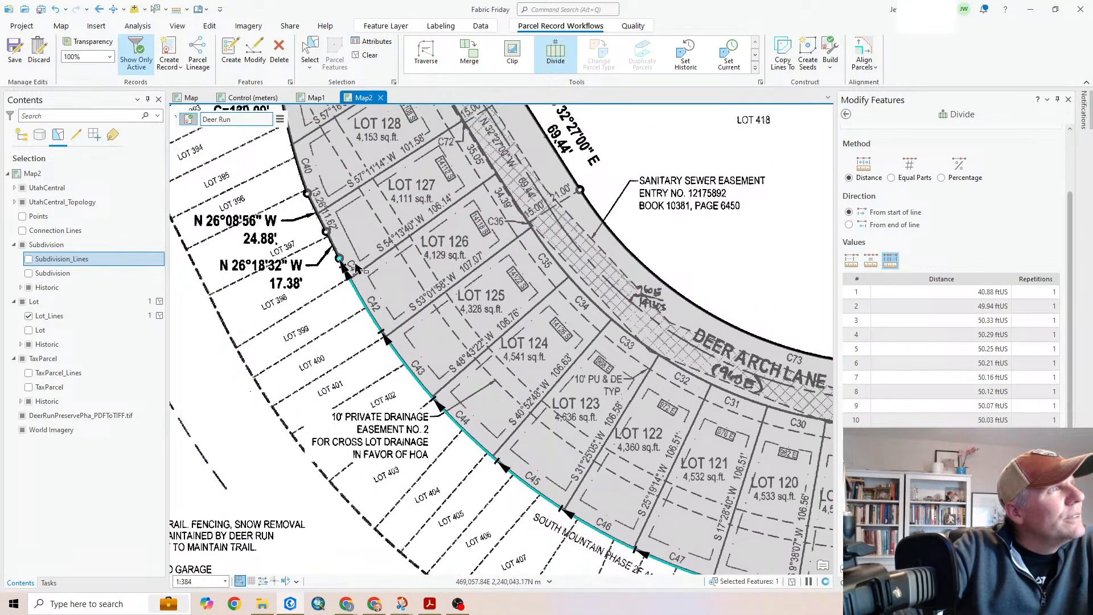
left_click_drag(587, 489, 302, 272)
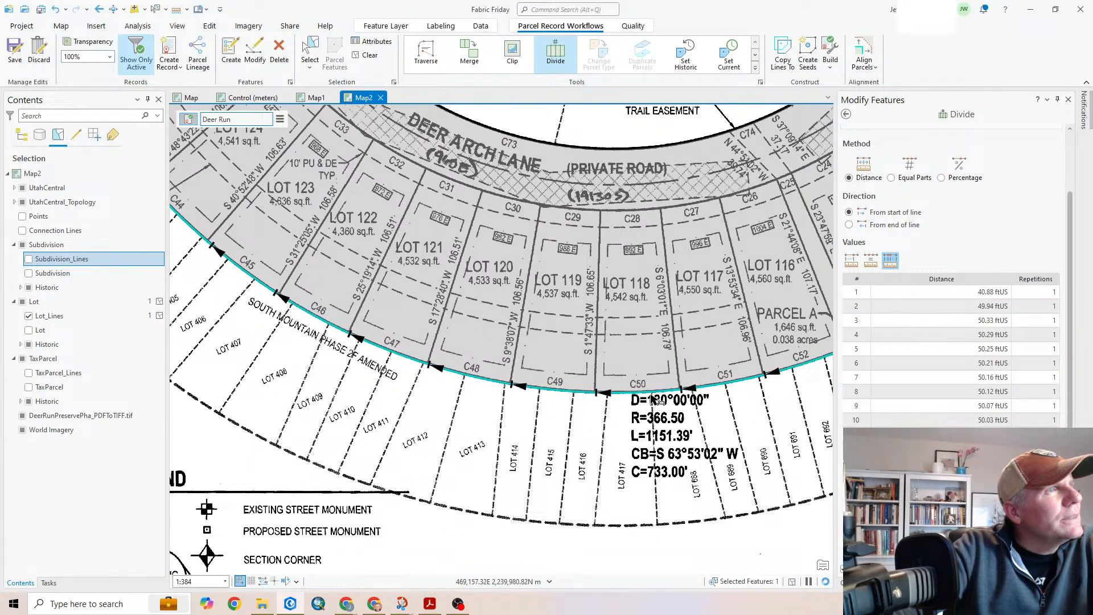
left_click_drag(721, 357, 371, 429)
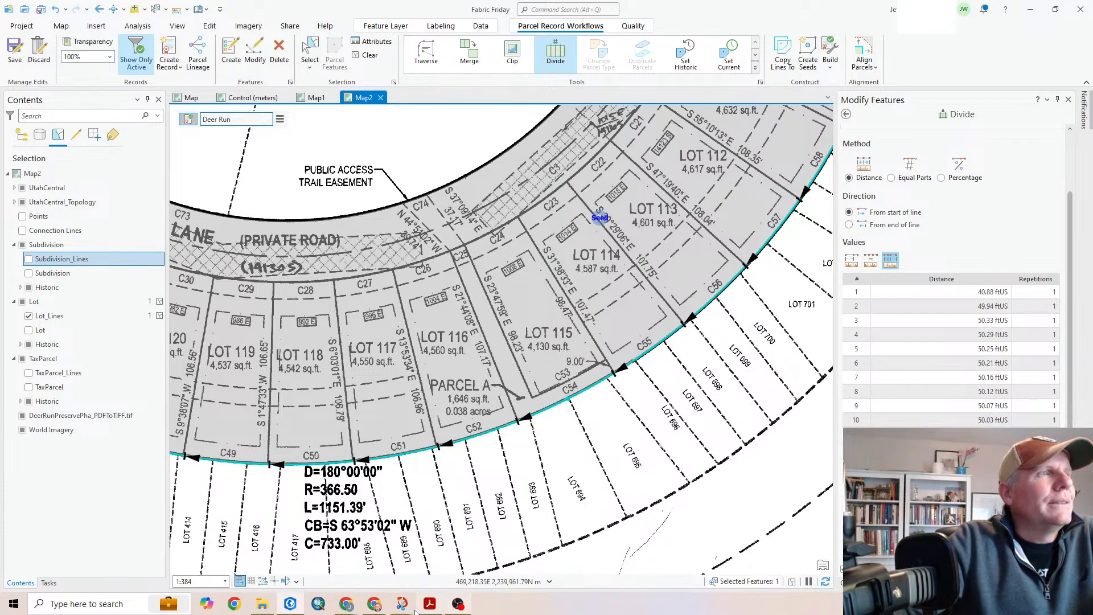
Check the radius and length of curves C53 and C54 in the snipped curve table
mouse_move(408, 608)
left_click(418, 547)
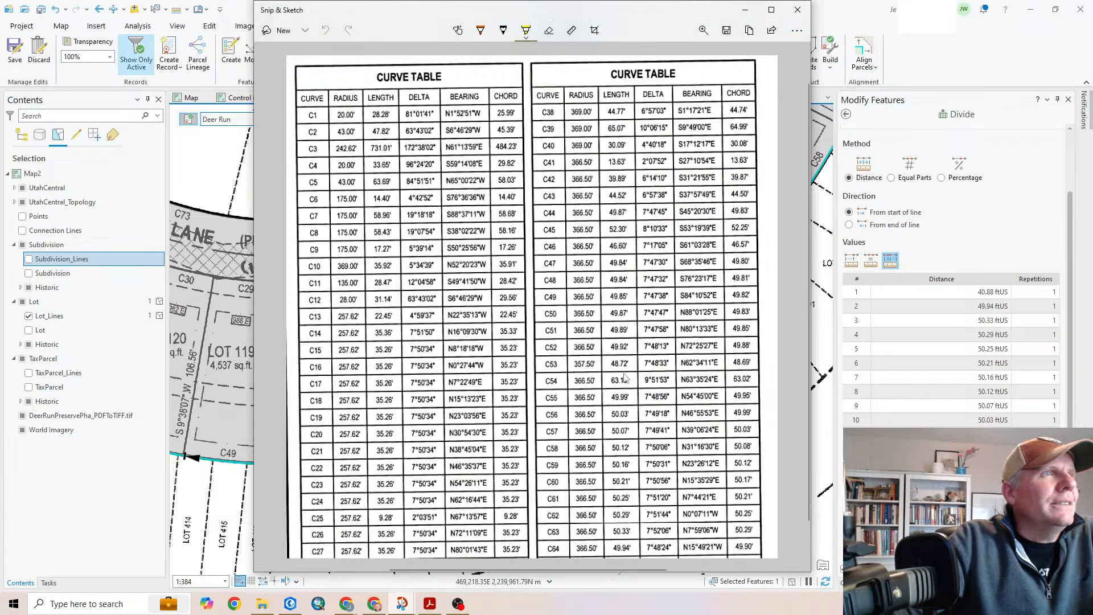
left_click(863, 25)
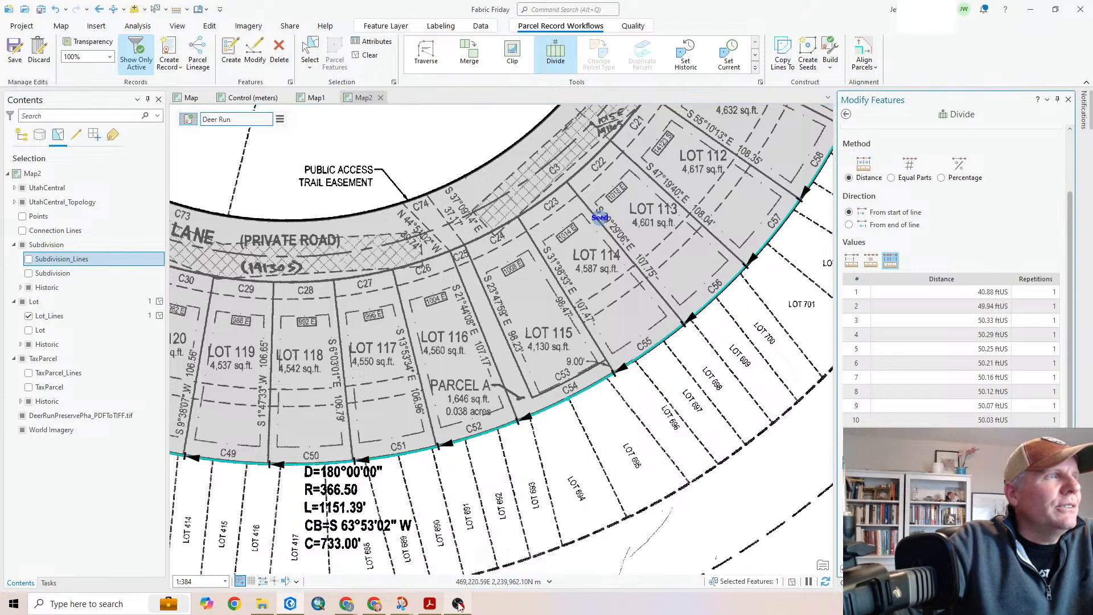
mouse_move(391, 588)
left_click(404, 570)
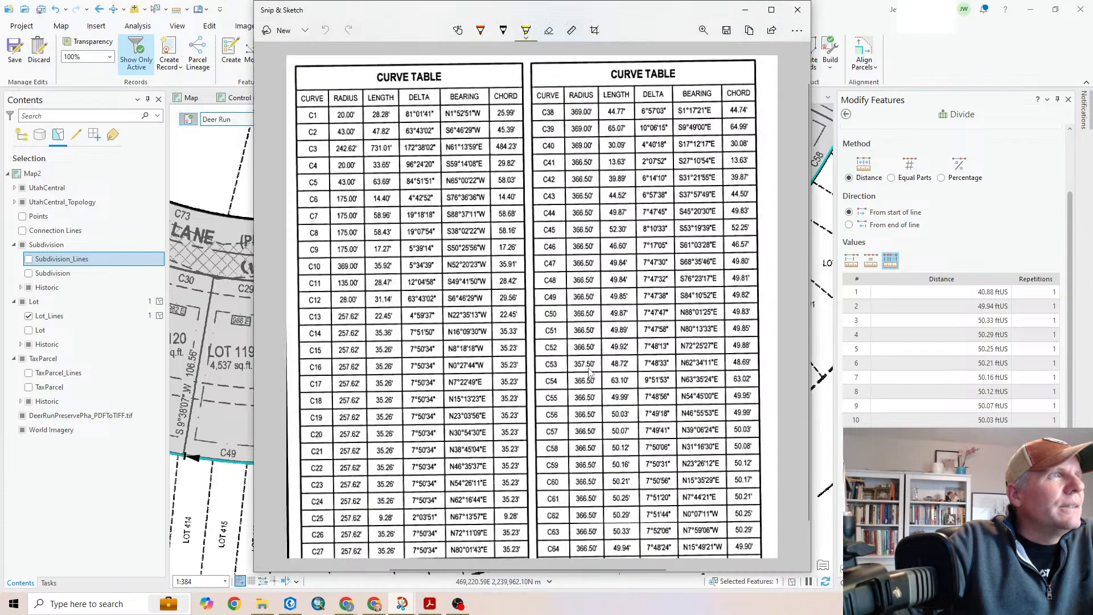
left_click(848, 13)
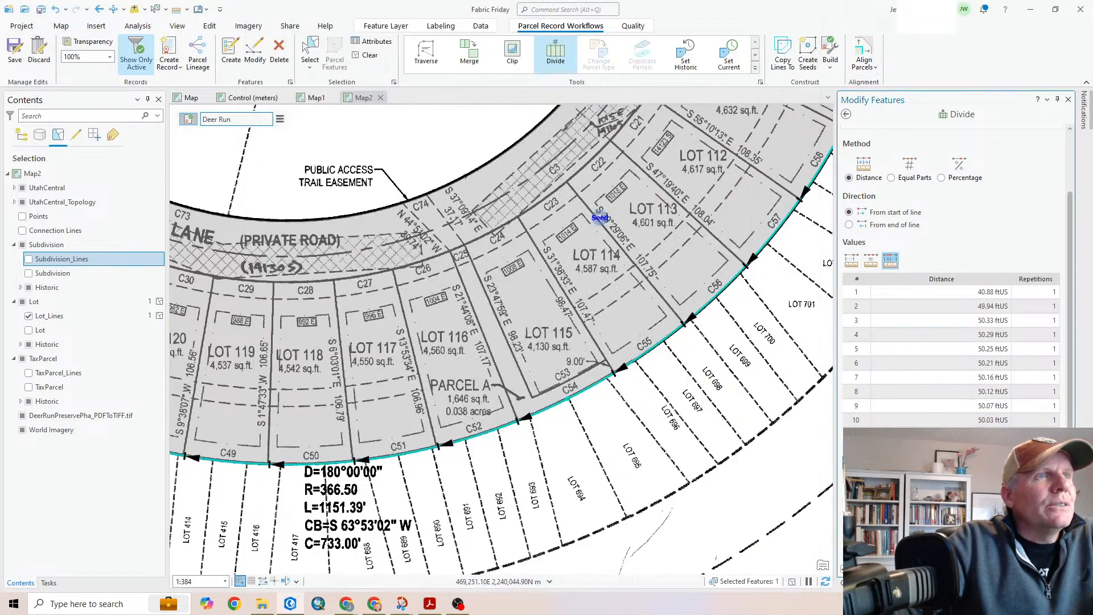
Delete the 48.72 ftUS distance in row 13 and divide the selected arc with the remaining distances
right_click(845, 463)
left_click(830, 472)
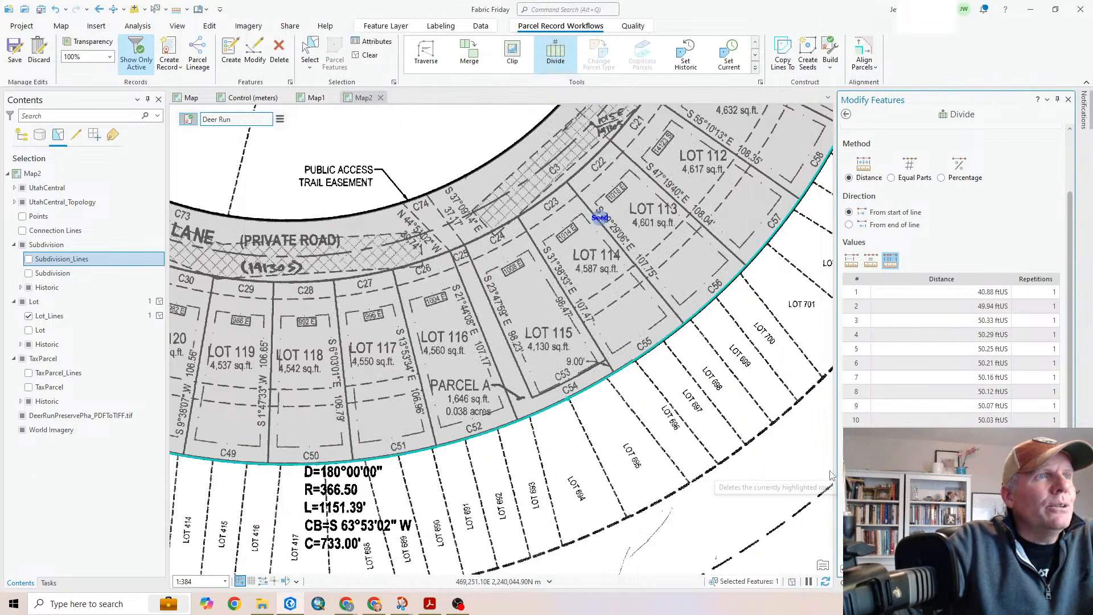
left_click_drag(1069, 367, 1070, 455)
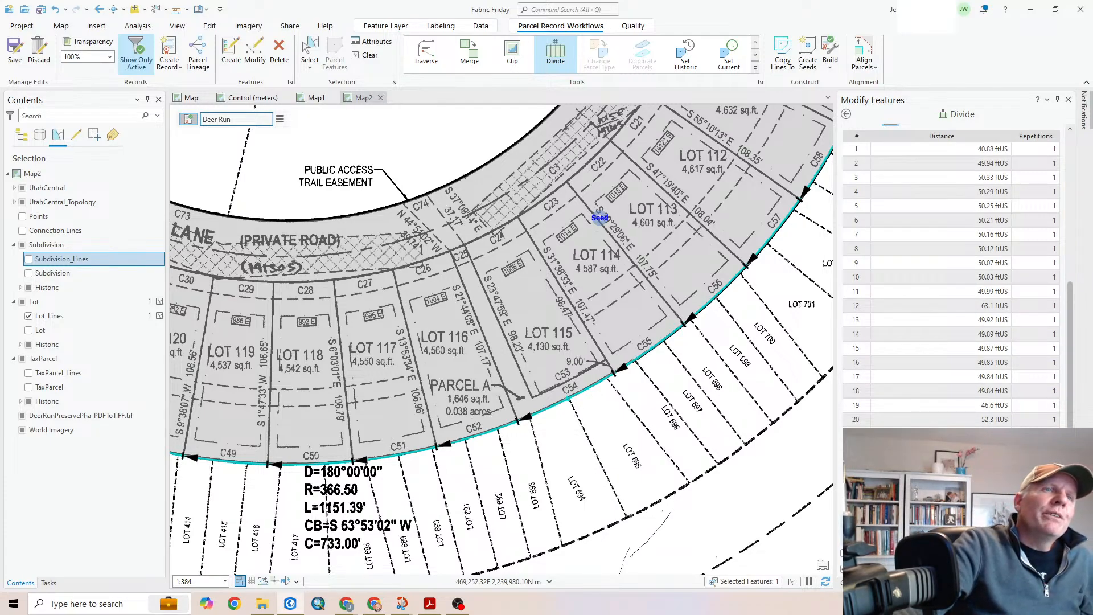
left_click(1042, 567)
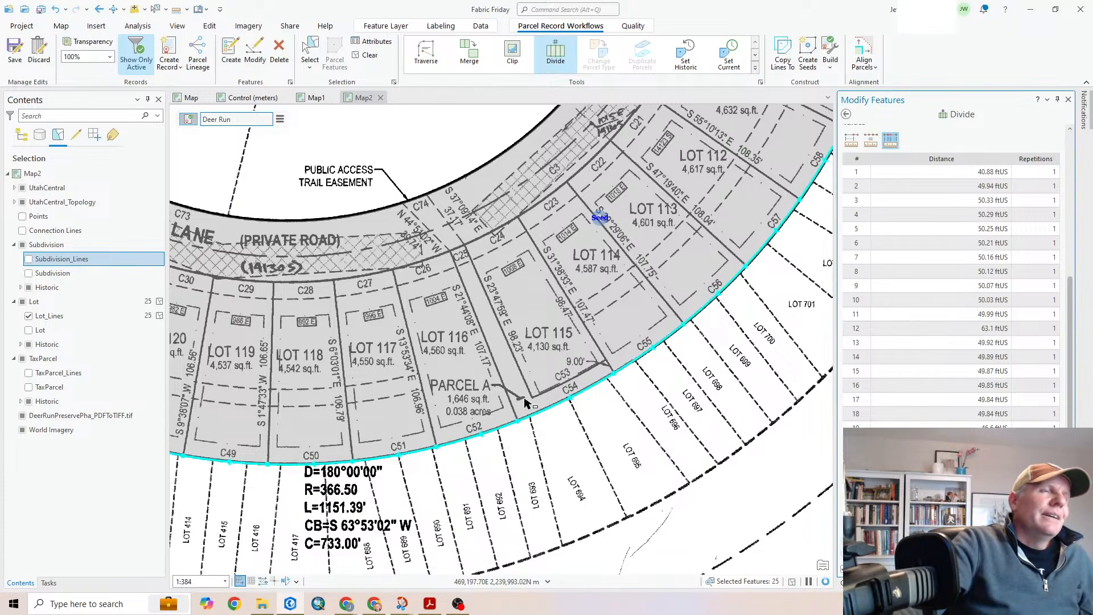
Examine the divided lot lines along the whole arc, ending at its start beside Lots 103 and 104
scroll(524, 403, "down", 5)
scroll(507, 410, "up", 3)
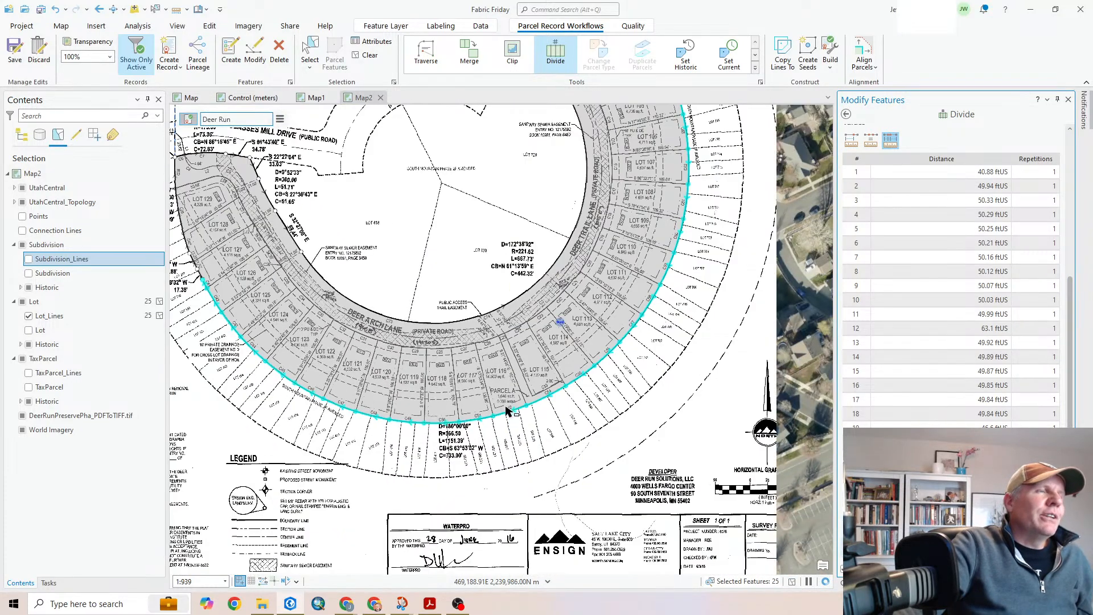
left_click_drag(496, 349, 541, 456)
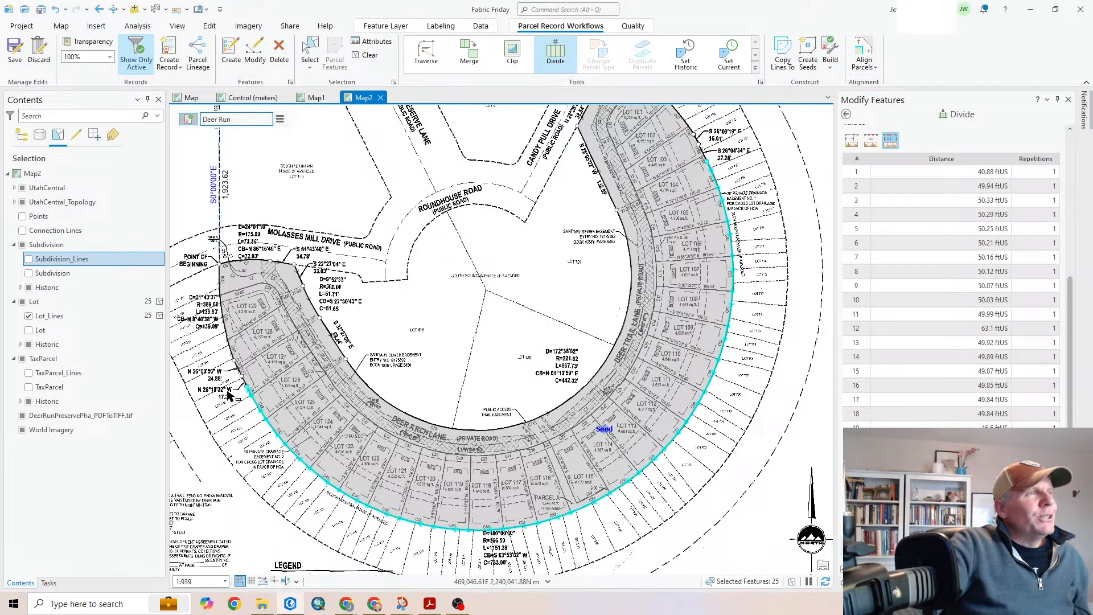
scroll(228, 393, "up", 2)
left_click_drag(534, 435, 223, 312)
left_click_drag(666, 323, 343, 454)
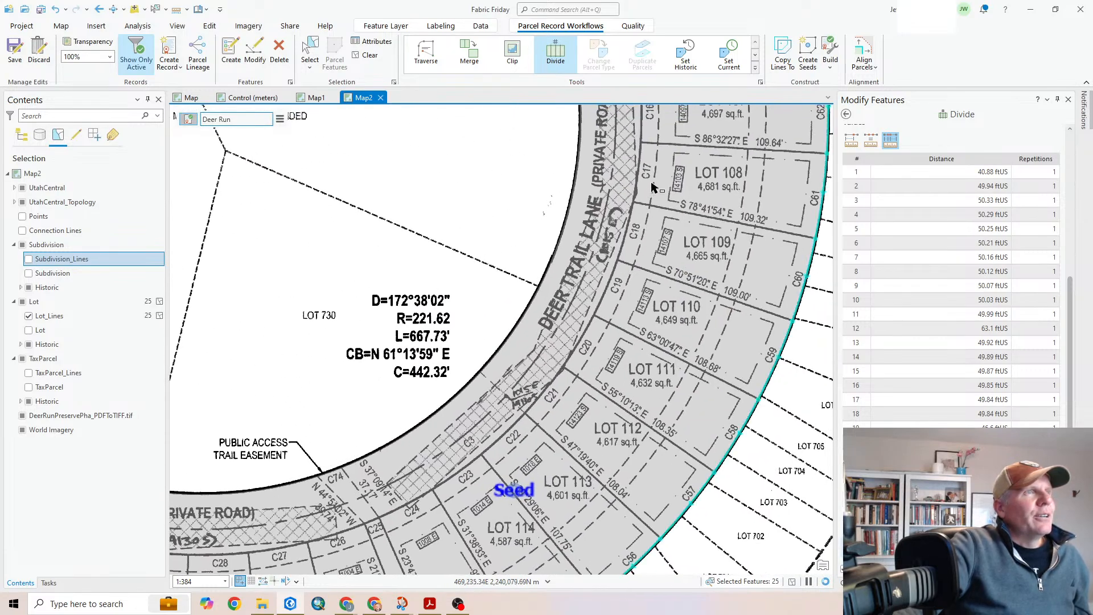
left_click_drag(651, 183, 579, 552)
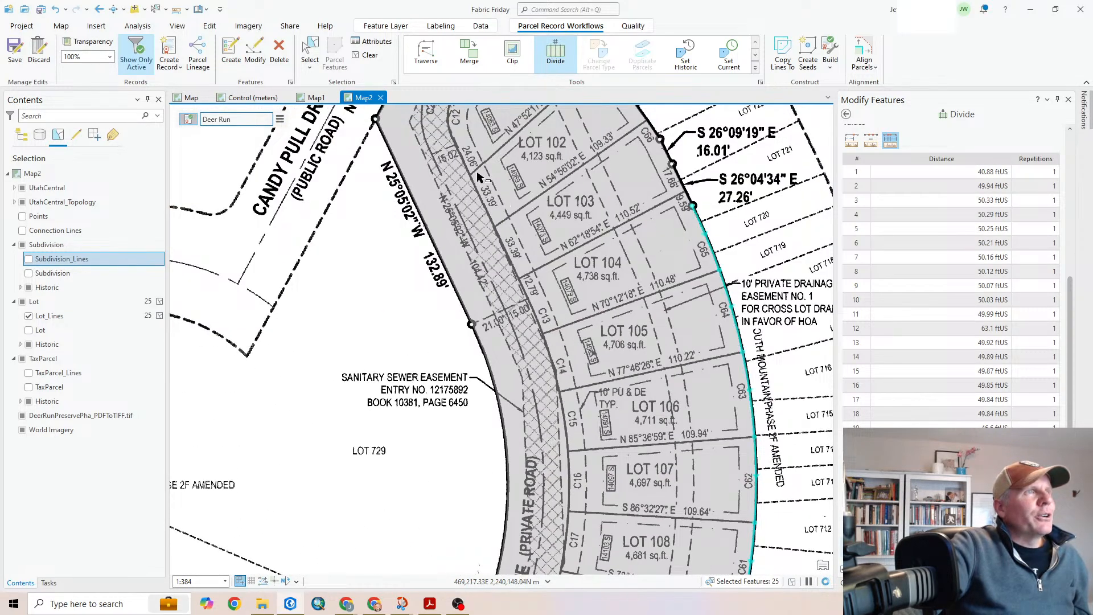
Select the 175.00-radius, 75.70 ft boundary arc along Candy Pull Drive and check the lengths of C8 and C9 in the snipped curve table
left_click_drag(478, 177, 463, 463)
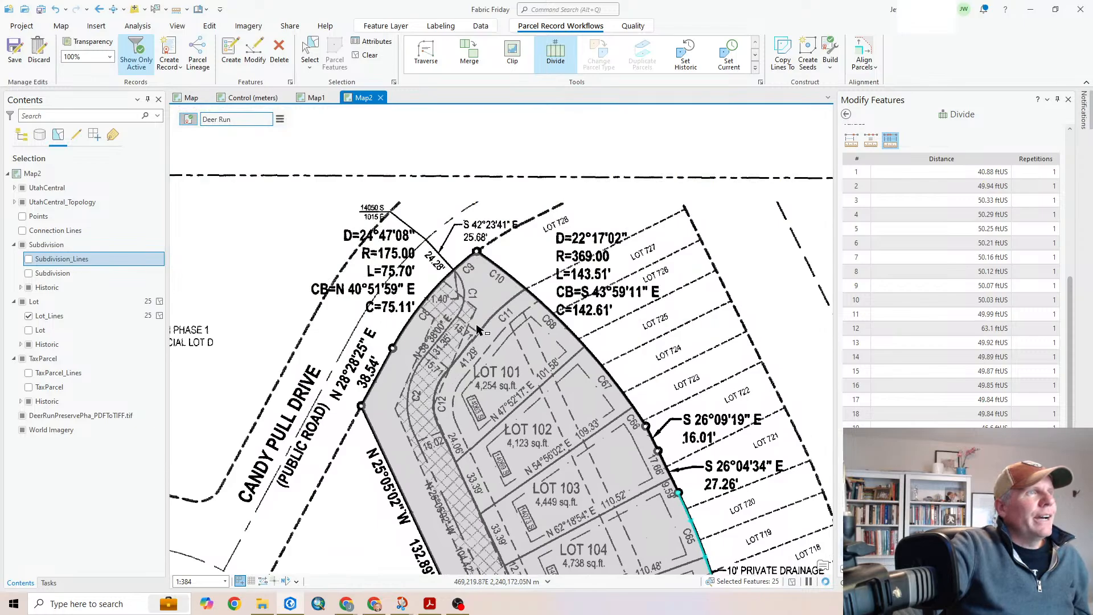
left_click(425, 305)
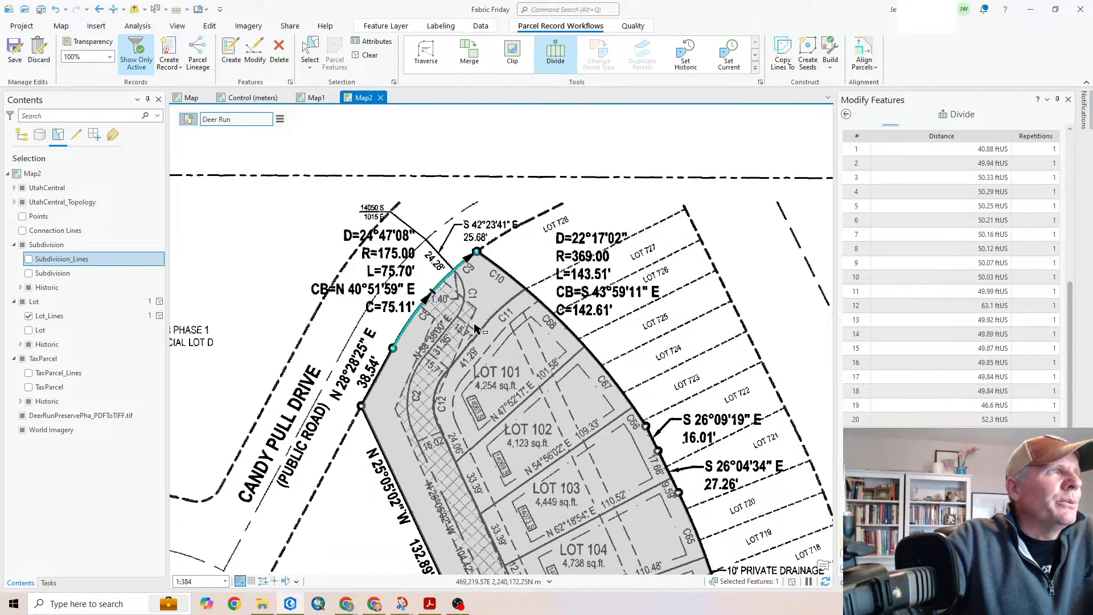
scroll(467, 341, "up", 3)
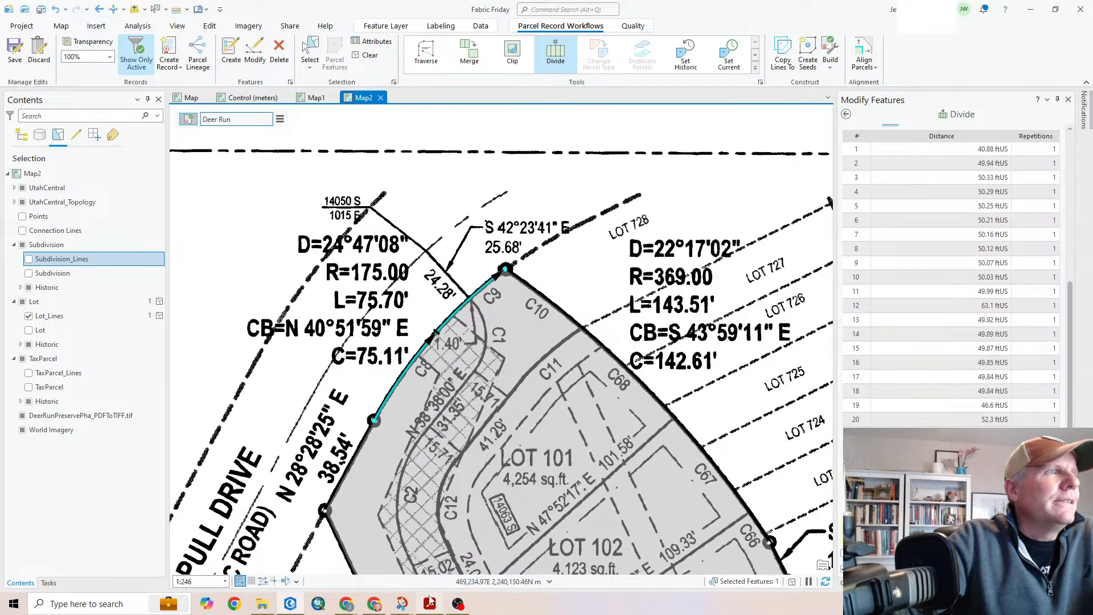
mouse_move(402, 603)
left_click(408, 570)
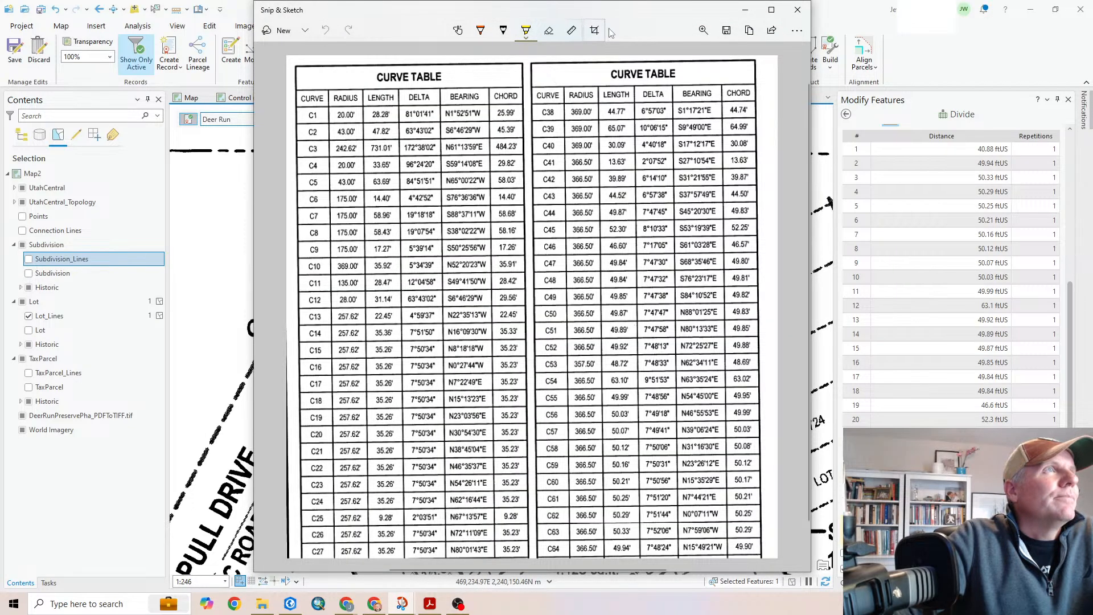
left_click_drag(635, 11, 1092, 40)
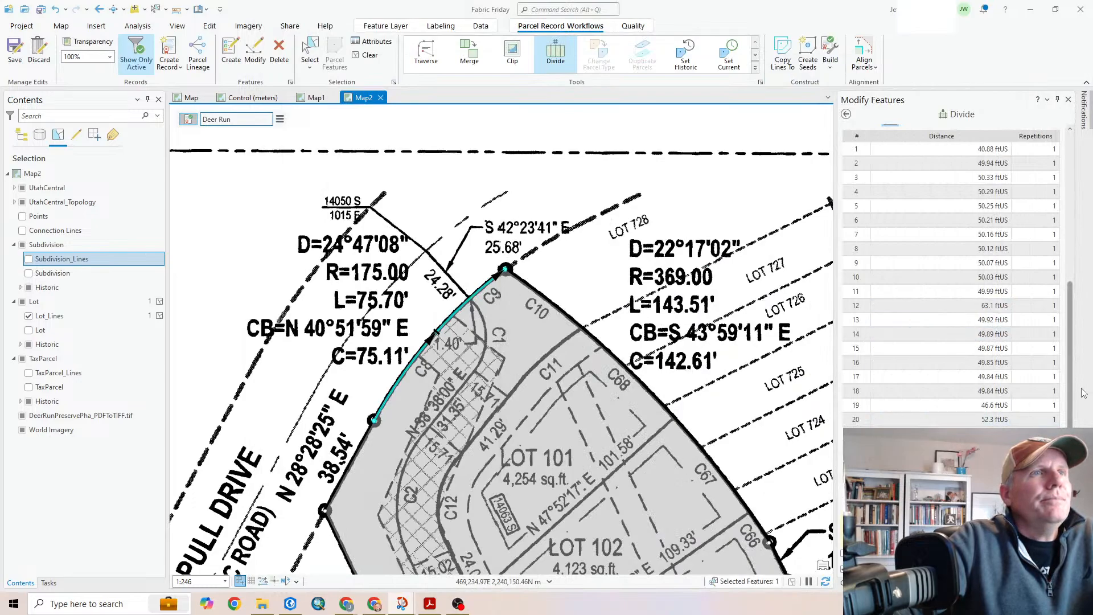
Replace the old division distances with 58.43 and 17.27 ftUS and divide the selected Candy Pull Drive arc
left_click_drag(1071, 389, 1068, 211)
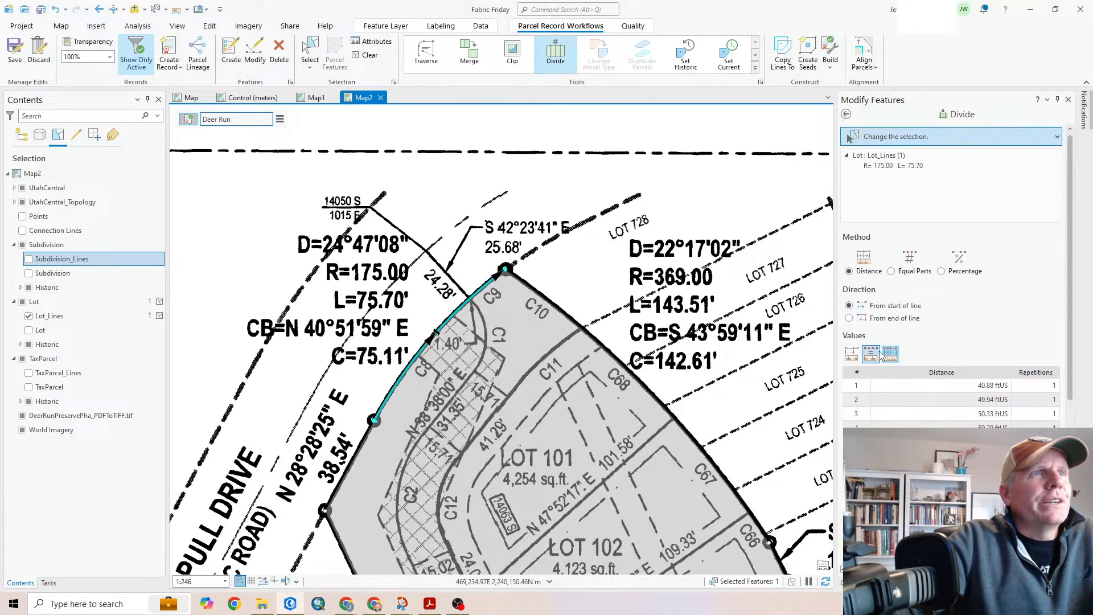
left_click(879, 354)
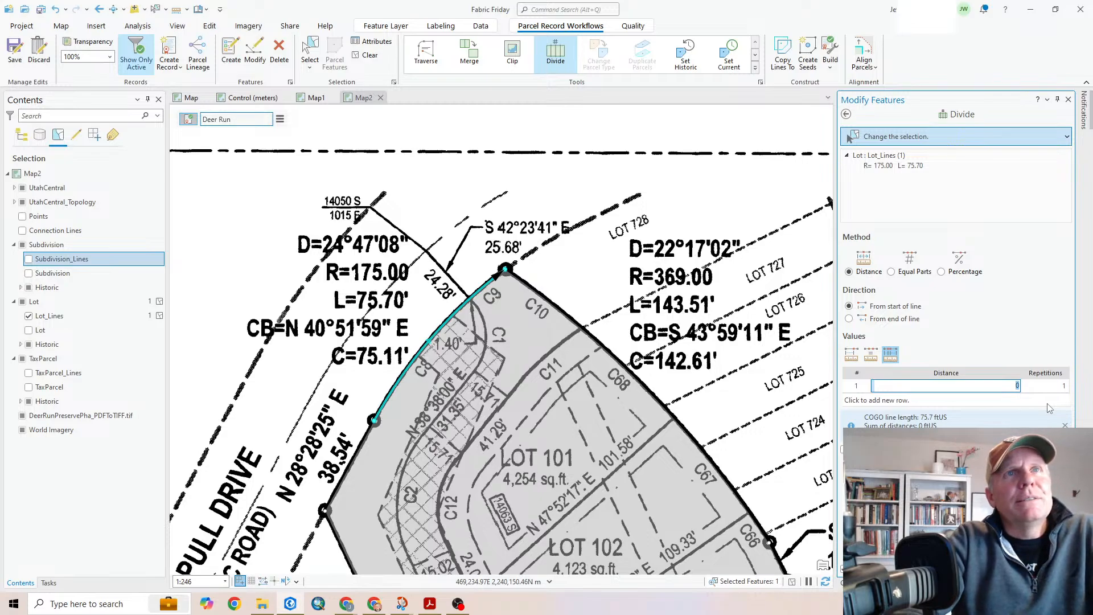
type("58.43")
key("Return")
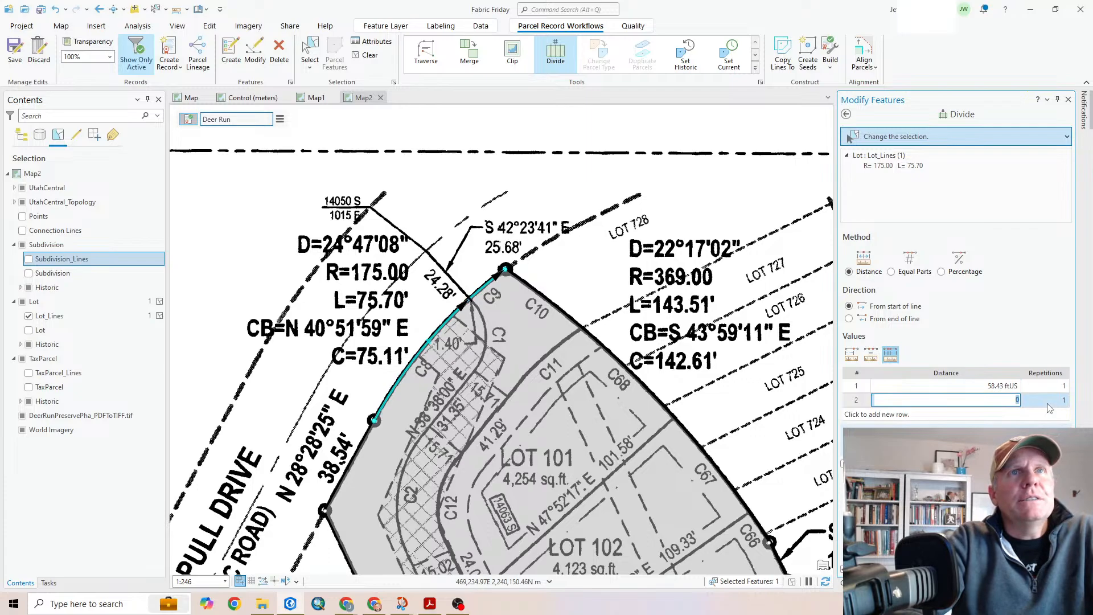
type("17.27")
key("Return")
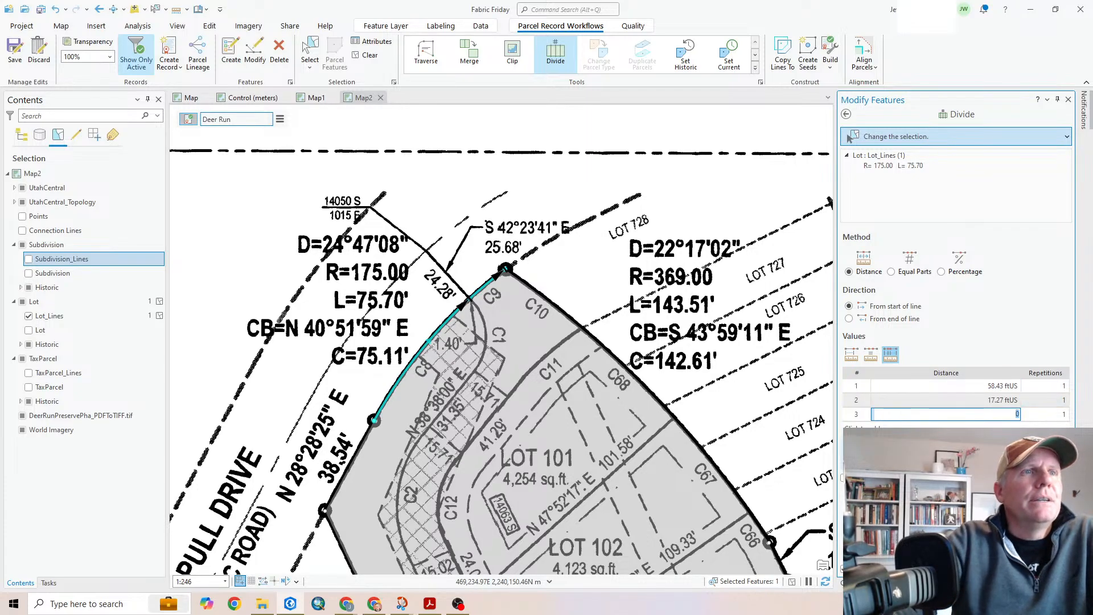
left_click(1047, 568)
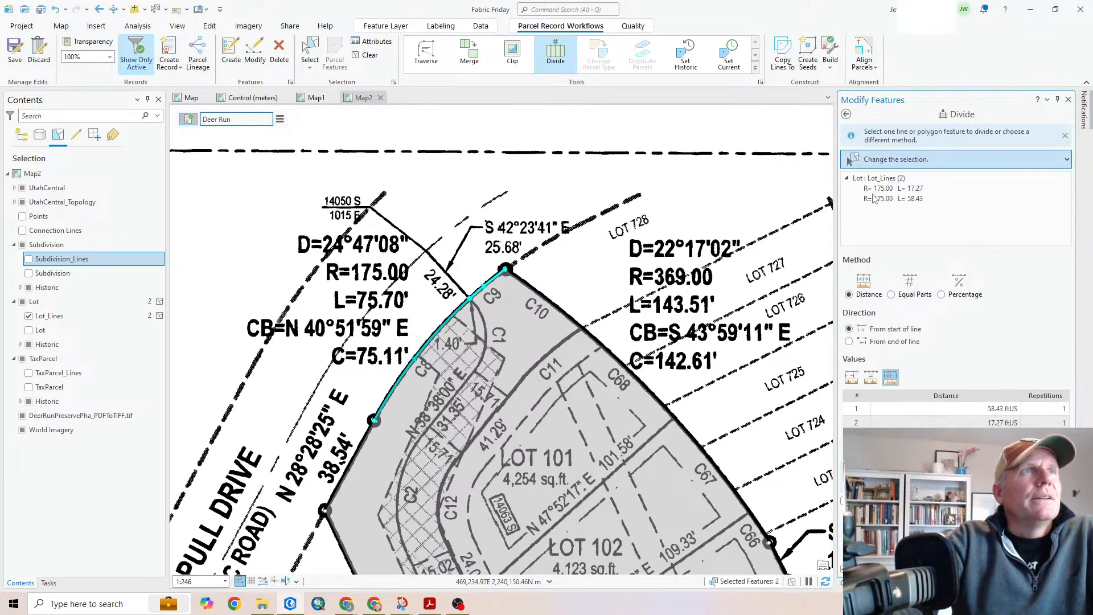
Begin a traverse at the point between C8 and C9, closing at the lot line endpoint between C6 and C7 near the Point of Beginning
left_click(426, 53)
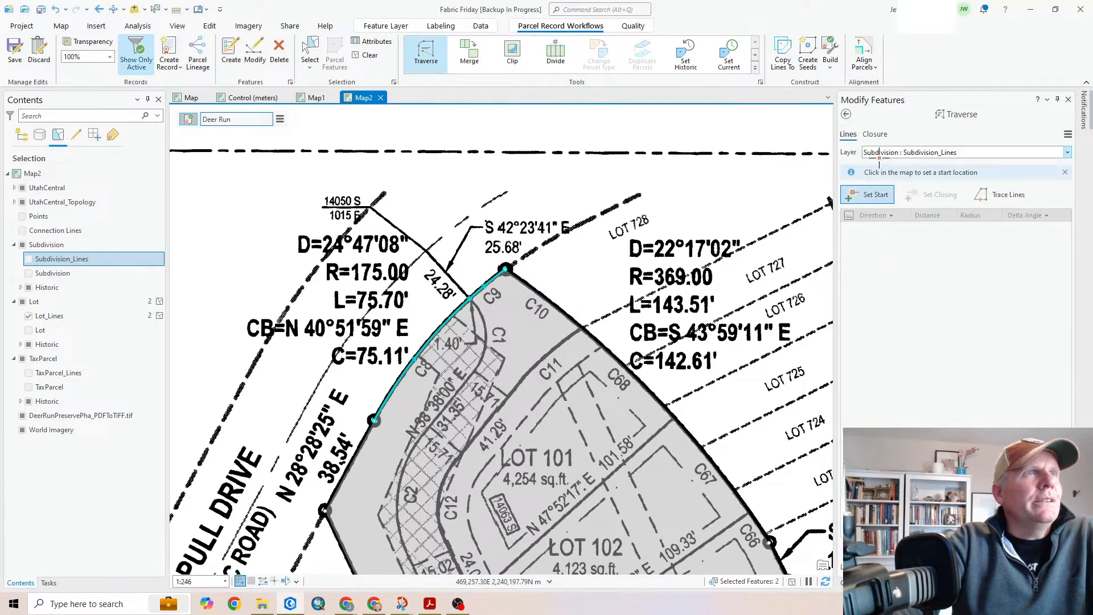
left_click(469, 298)
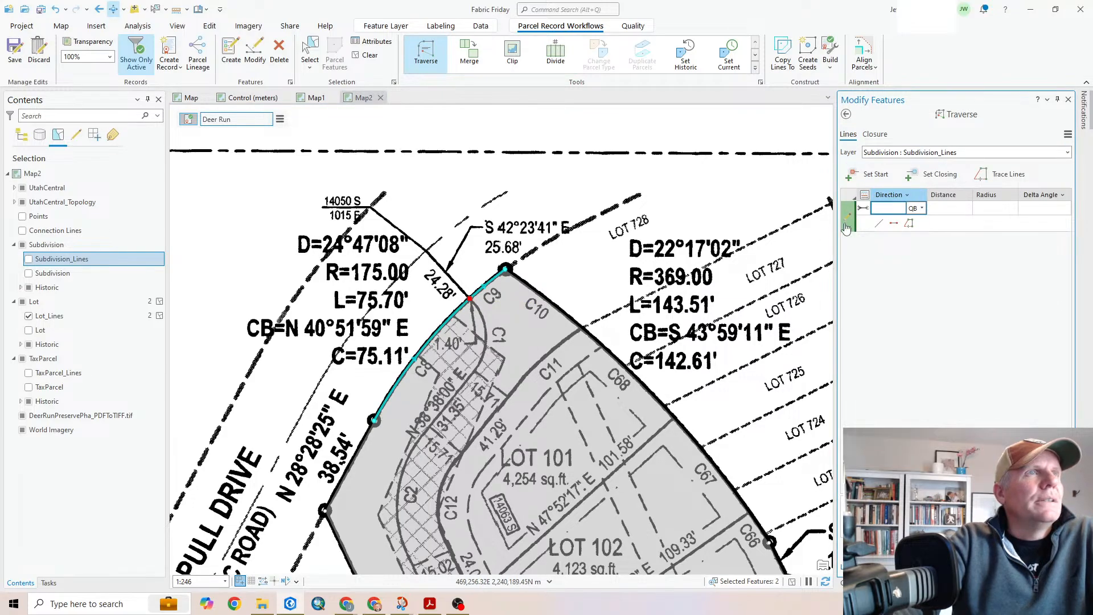
left_click(944, 179)
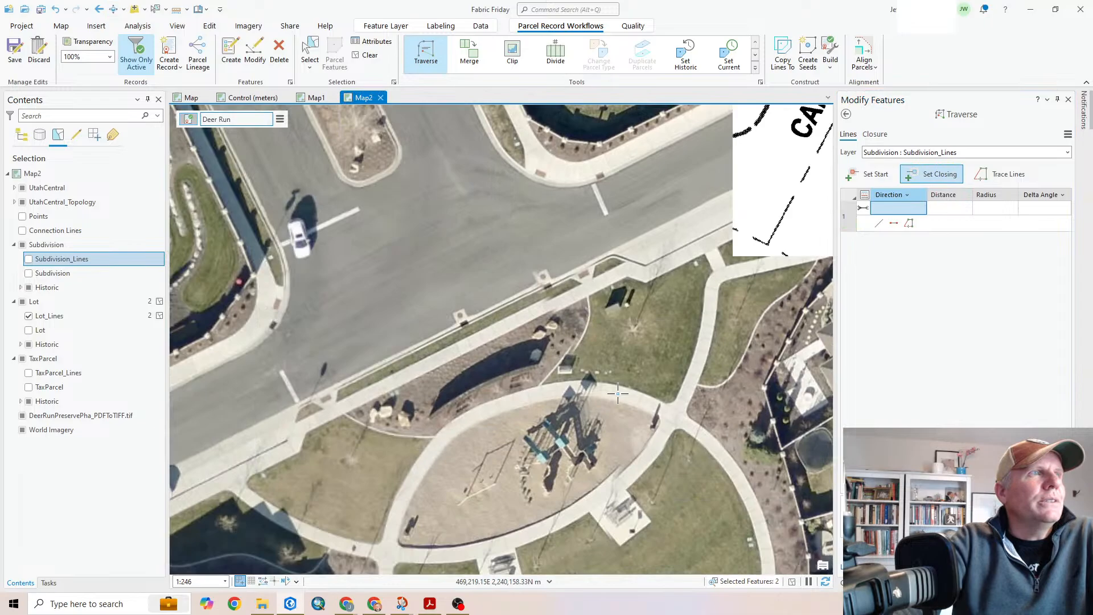
scroll(617, 394, "down", 2)
left_click_drag(239, 518, 738, 157)
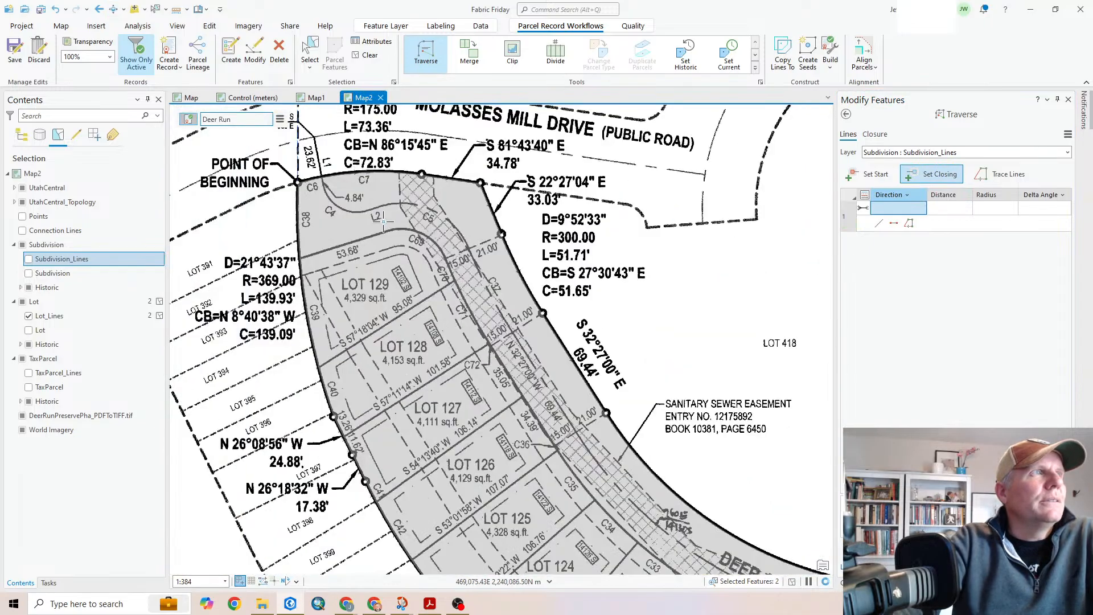
left_click_drag(396, 236, 555, 406)
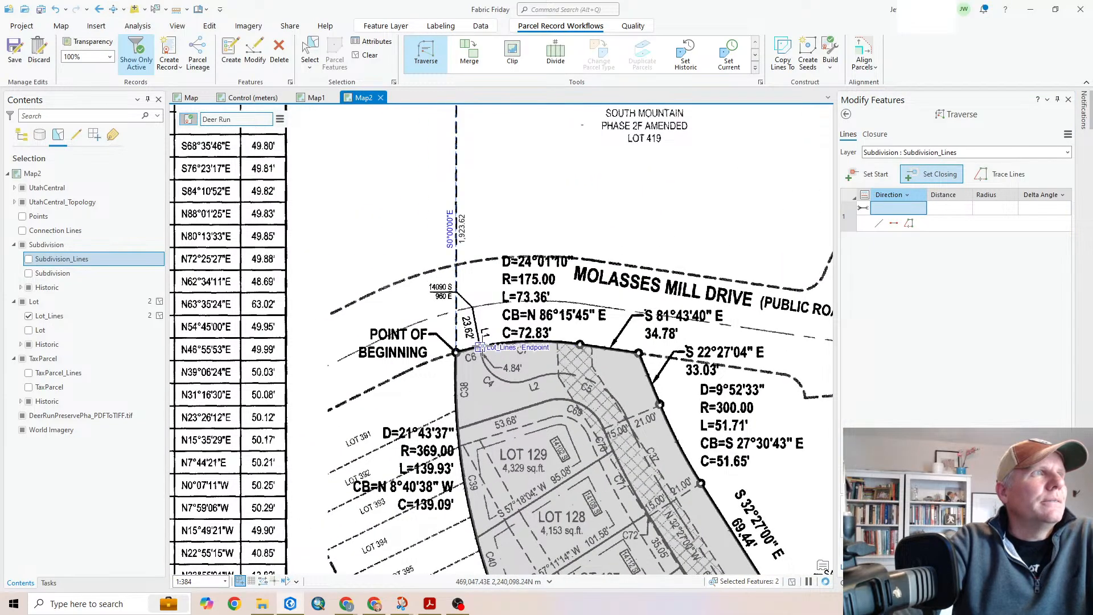
left_click(480, 346)
Enter the first traverse course from the C8/C9 start point as S42°23'41"E with a distance of 1.4 ftUS
left_click_drag(764, 388, 453, 382)
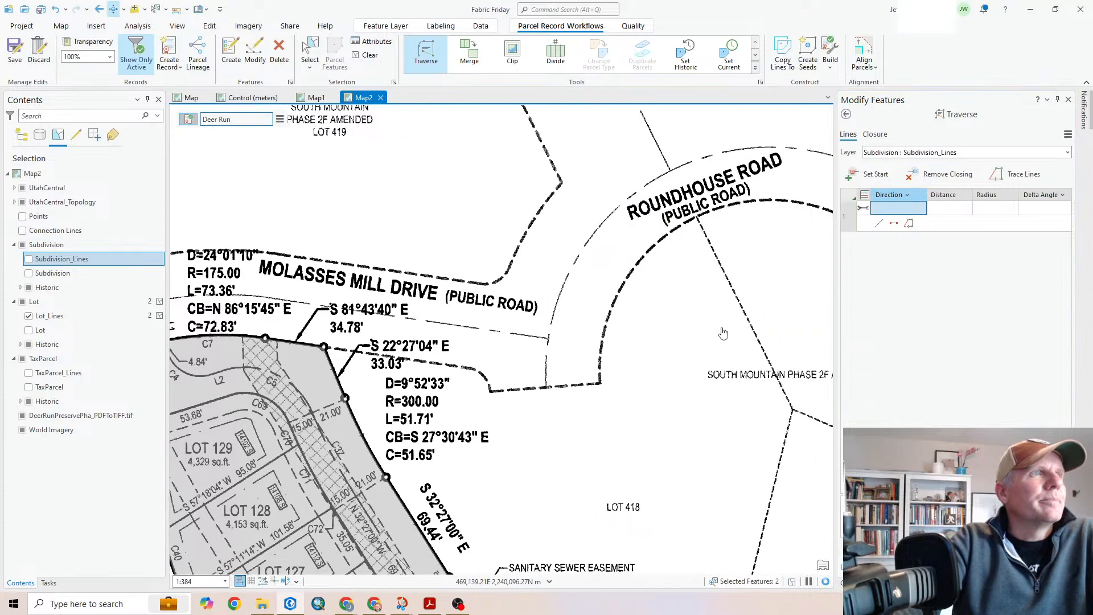
left_click_drag(764, 312, 426, 373)
left_click_drag(645, 219, 502, 458)
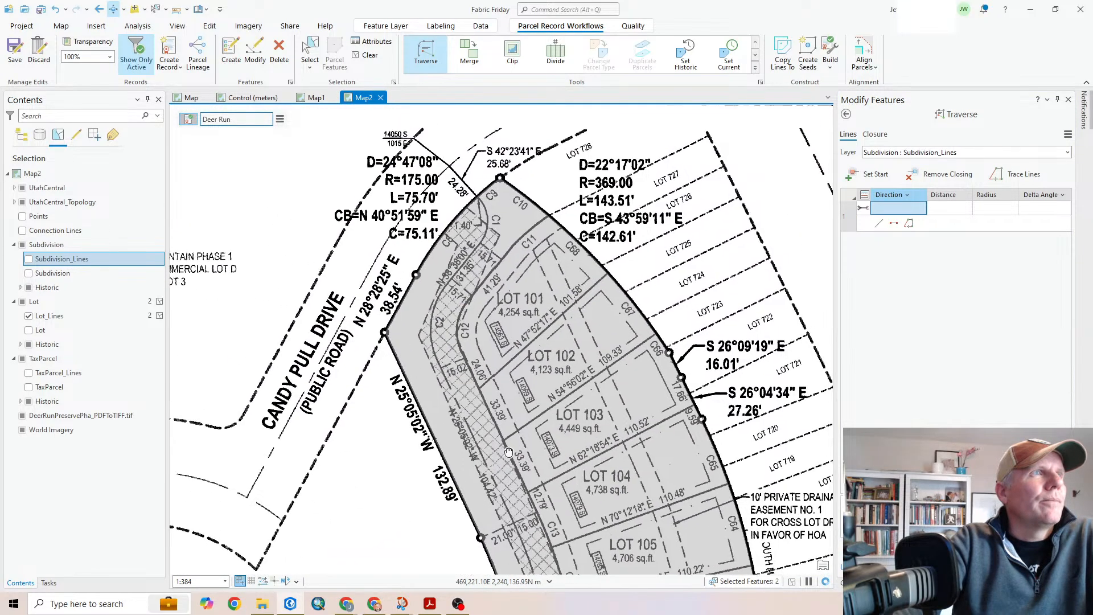
scroll(494, 245, "up", 4)
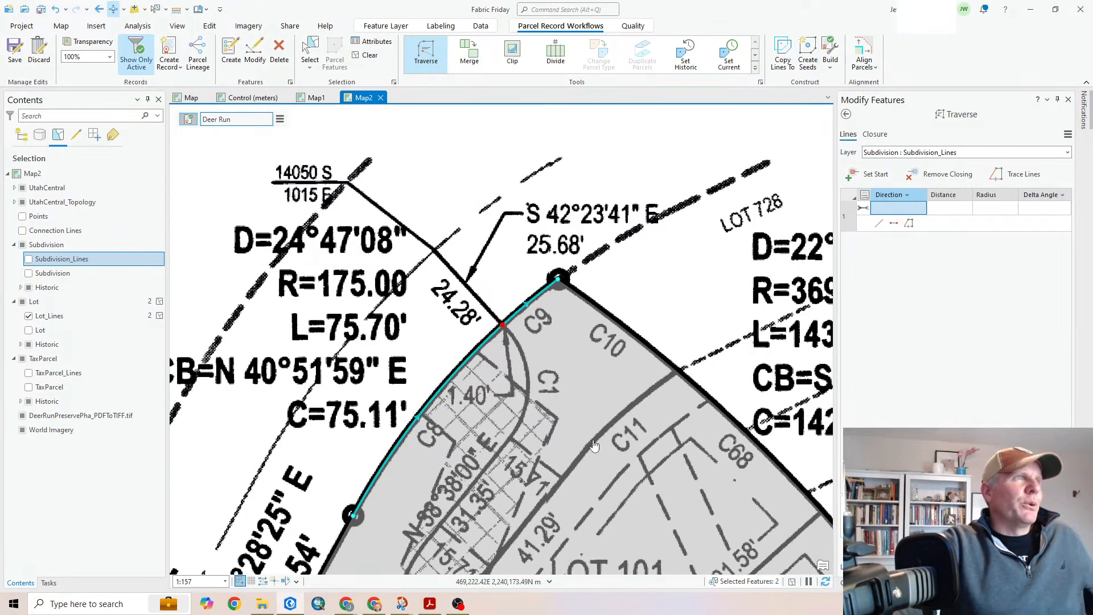
left_click(504, 332)
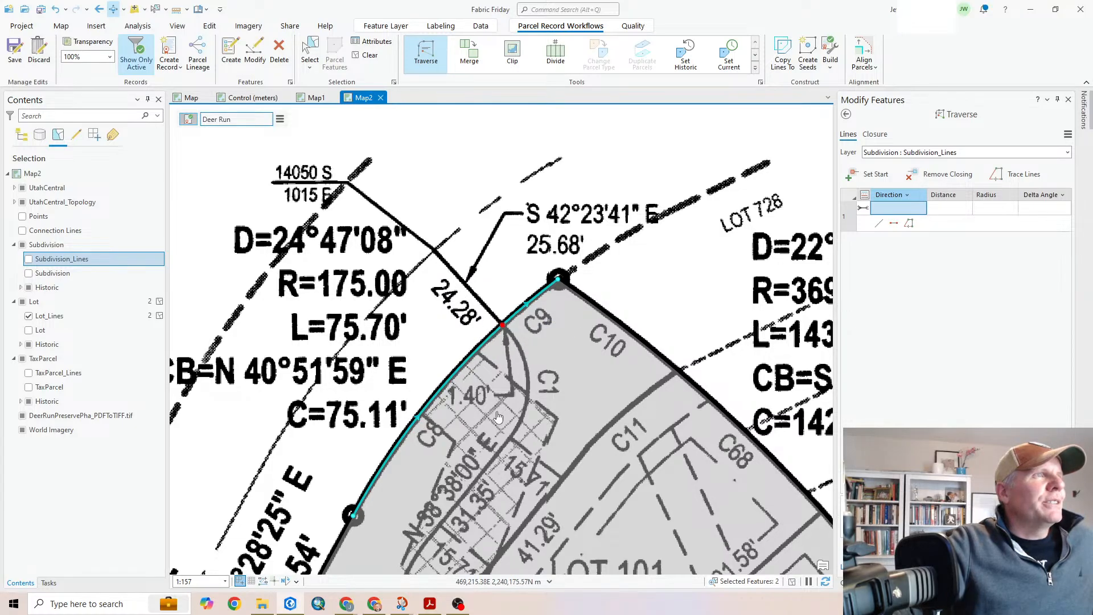
left_click(895, 209)
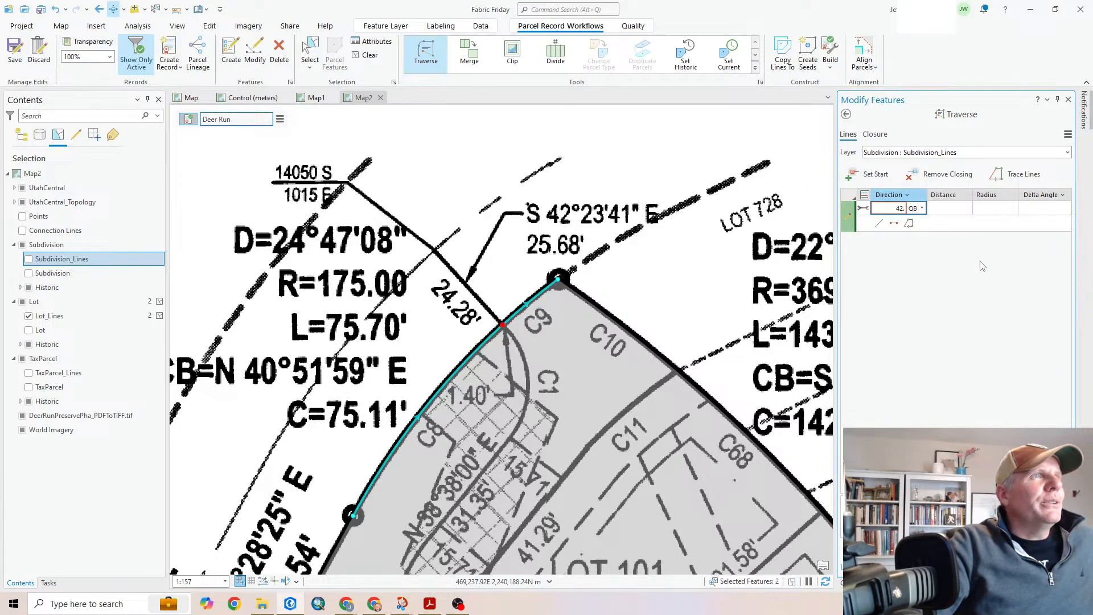
type("42.2341-2")
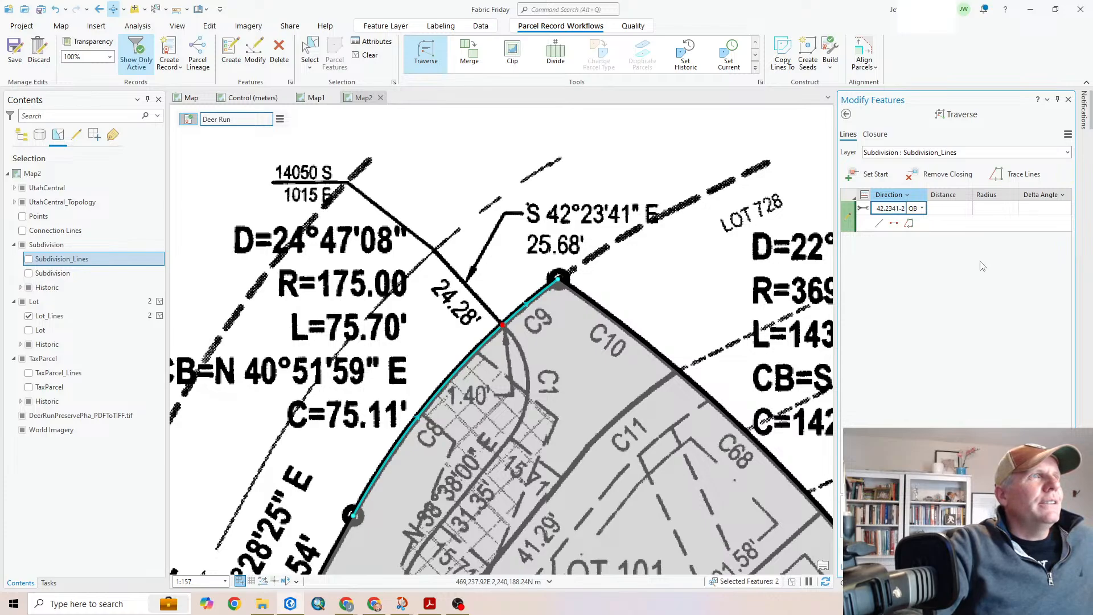
key("Tab")
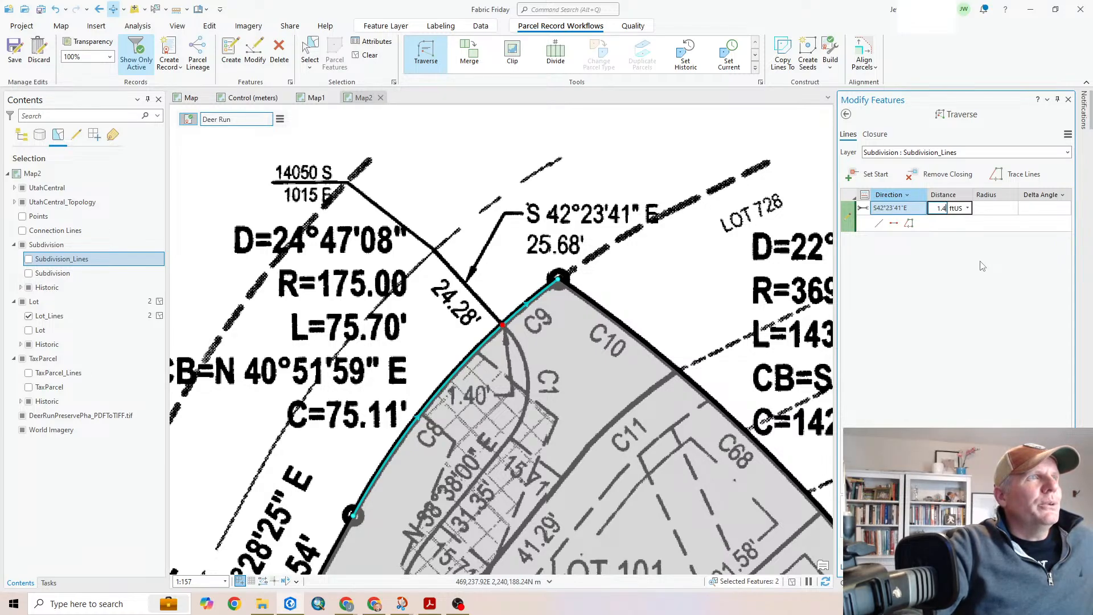
key("Return")
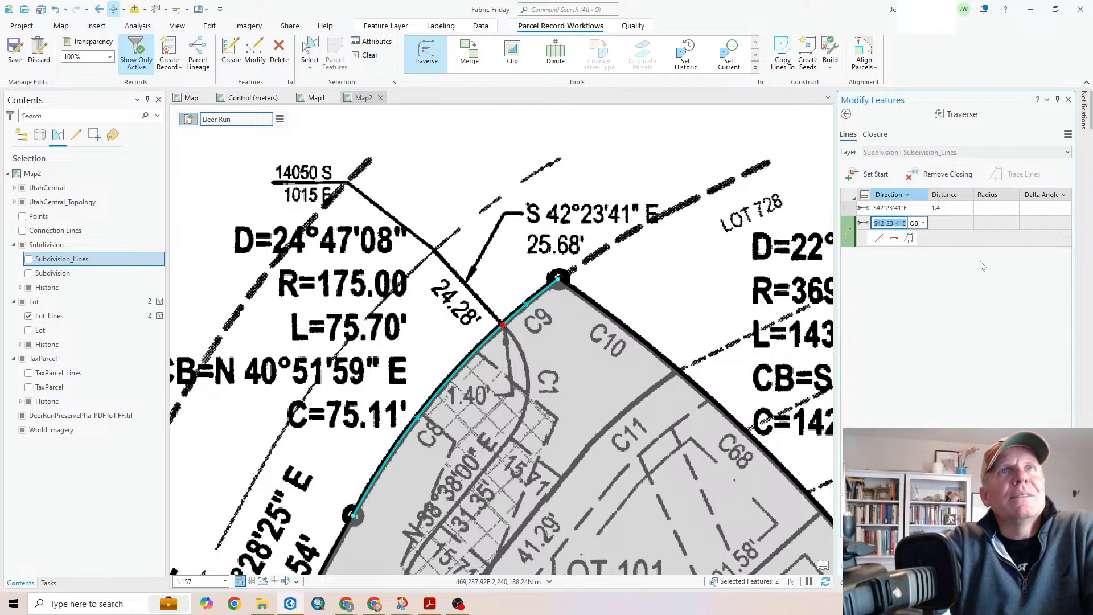
Enter curve C1 as the second traverse course with direction S1°52'51"E, radius 20 ftUS and delta angle 81°01'41"
left_click(907, 196)
left_click(905, 207)
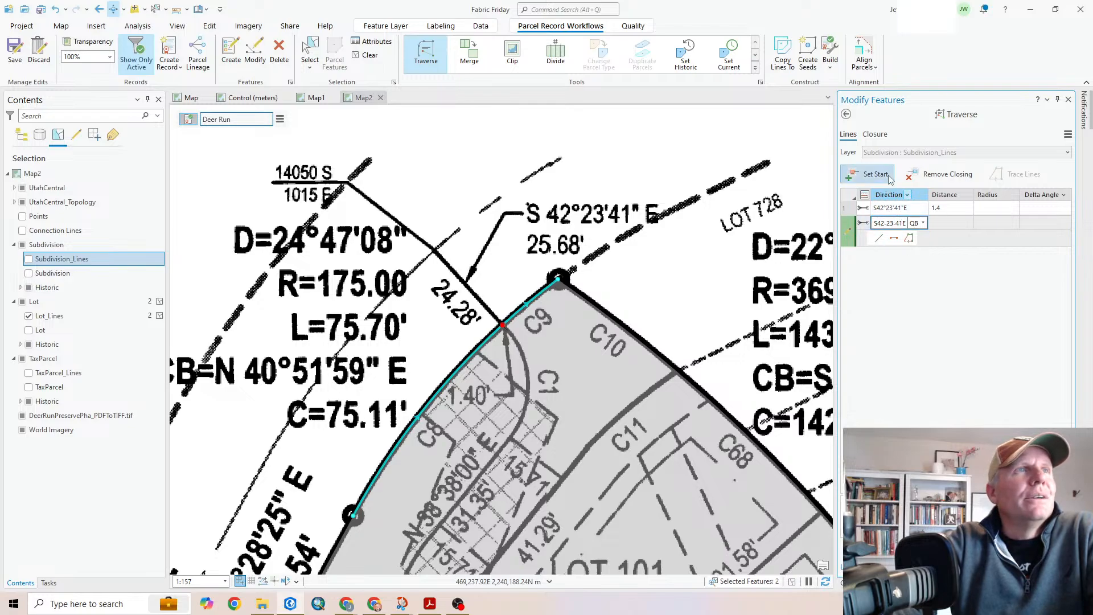
double_click(890, 222)
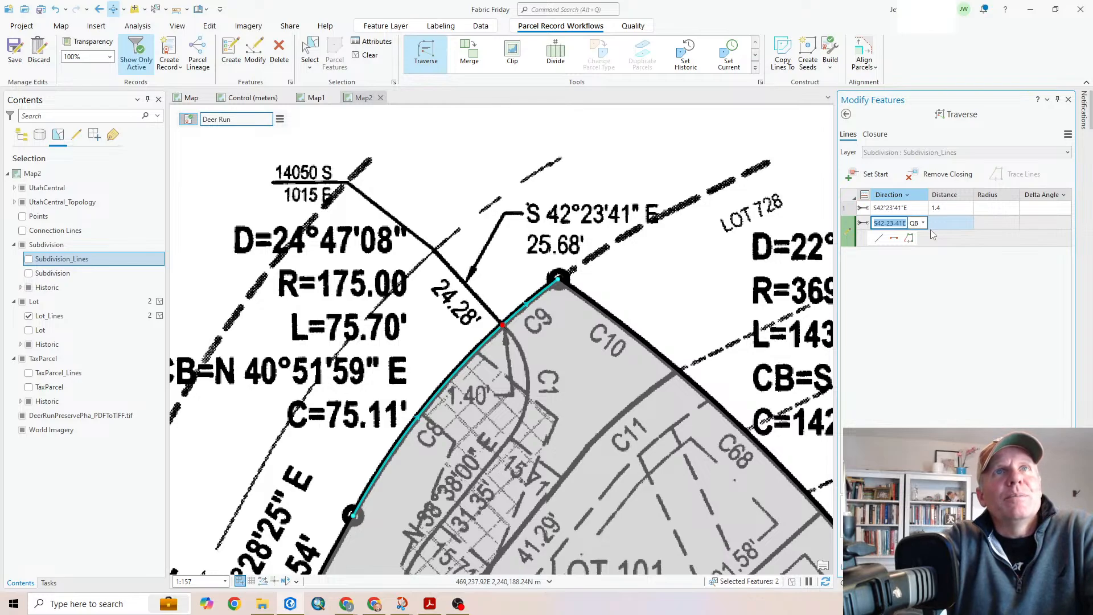
type("1.525")
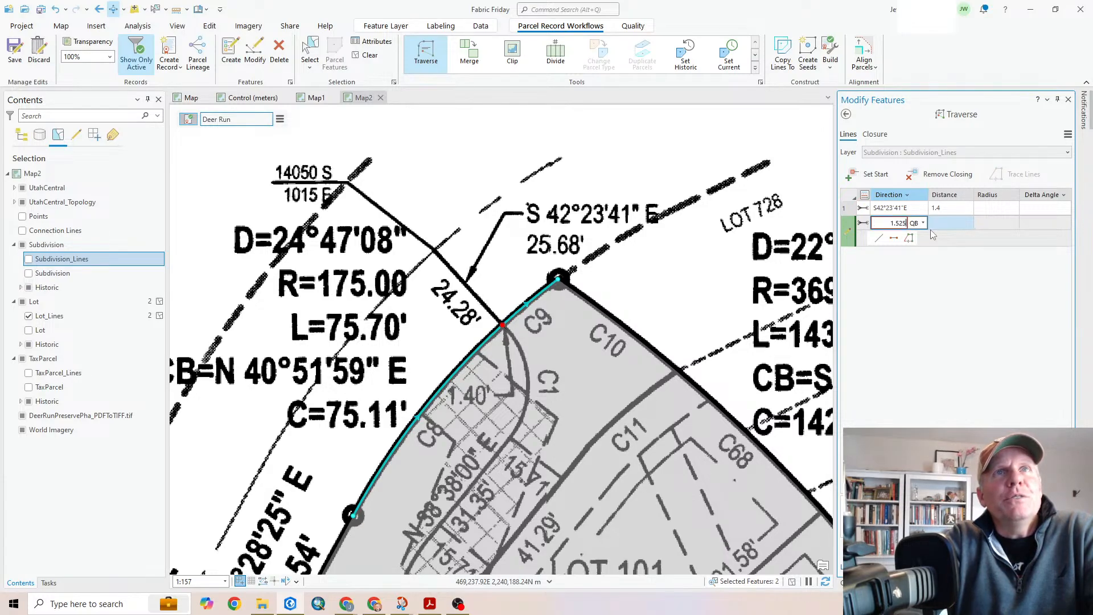
type("1-2")
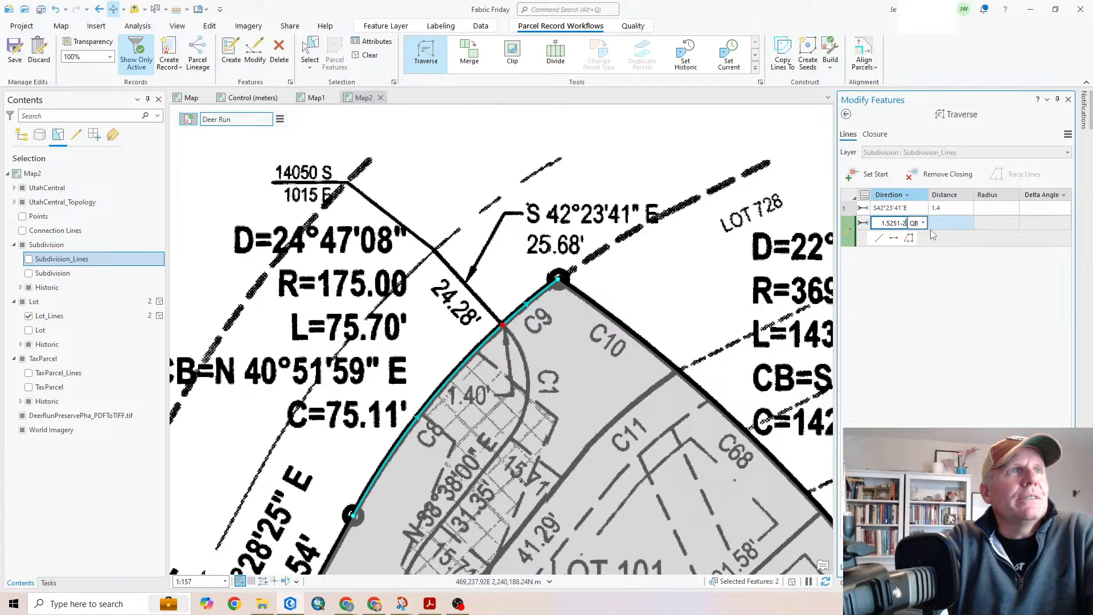
key("Tab")
key("Tab")
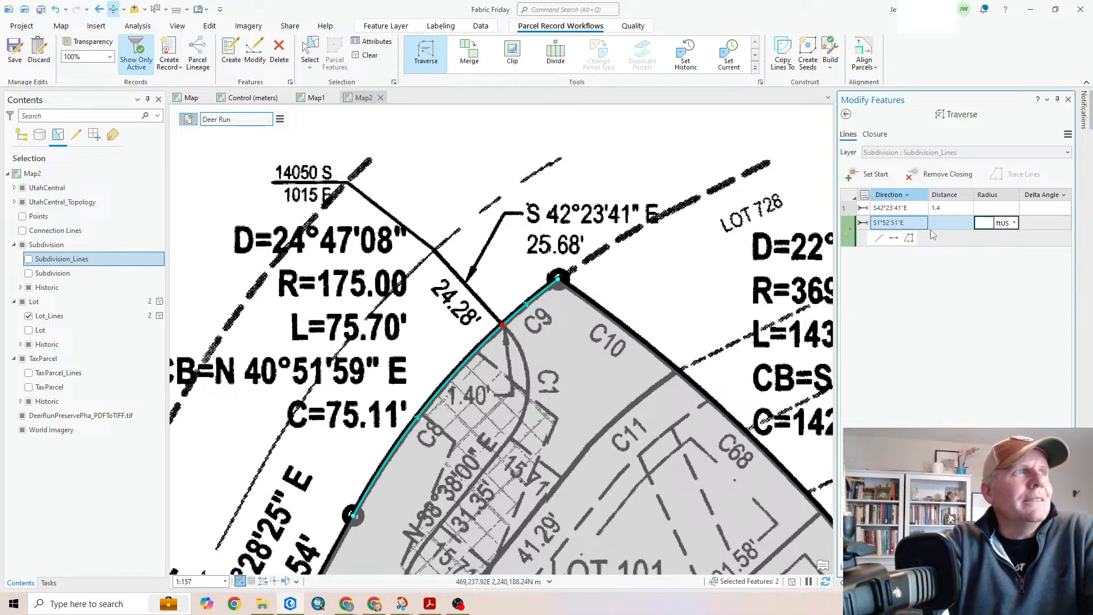
type("20")
key("Tab")
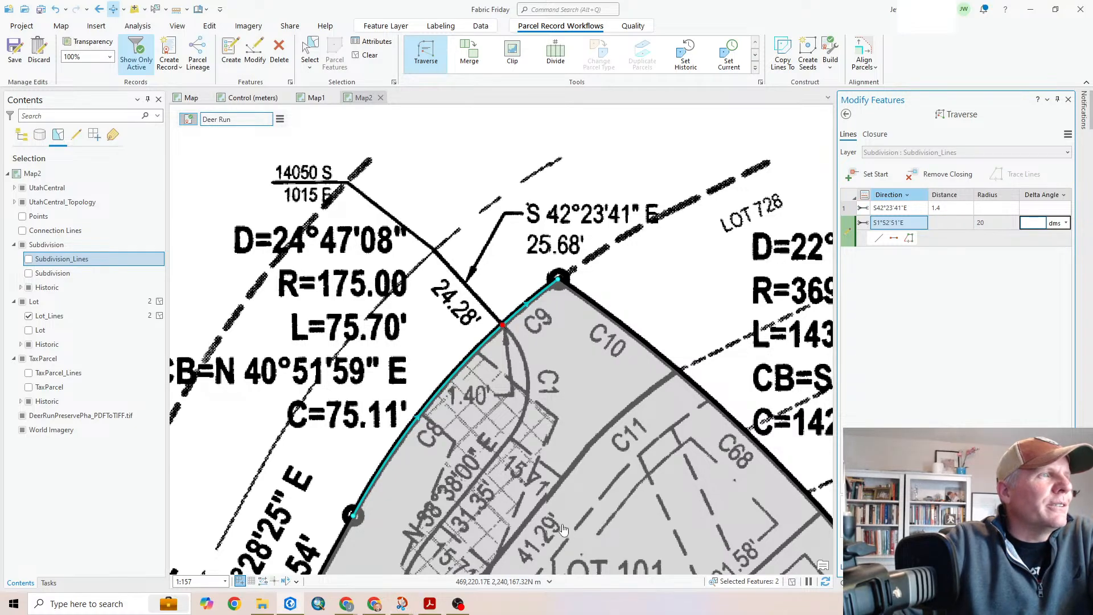
left_click(1026, 222)
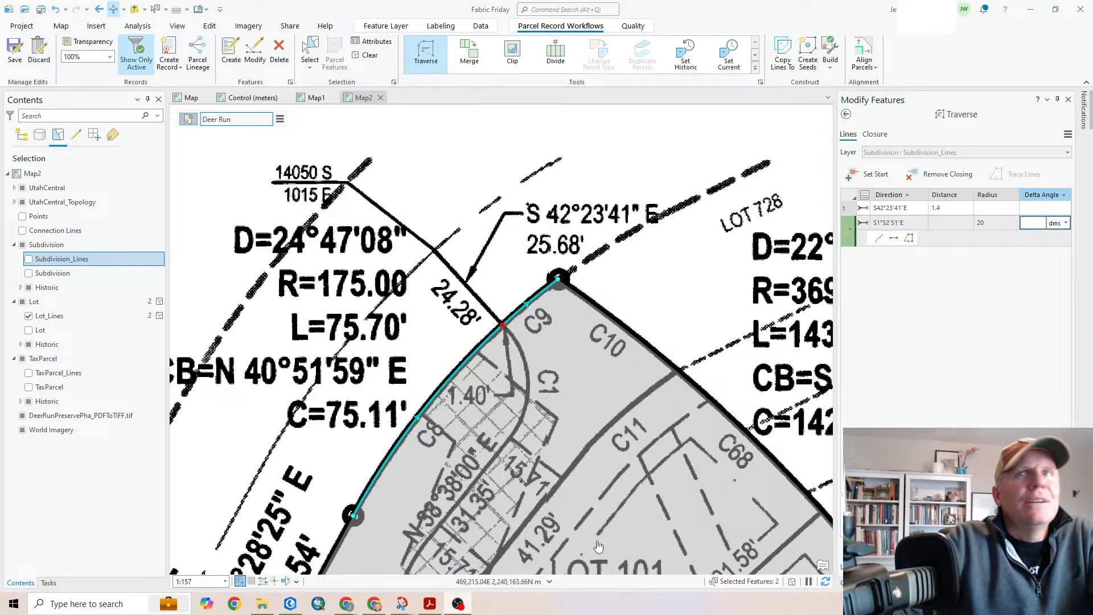
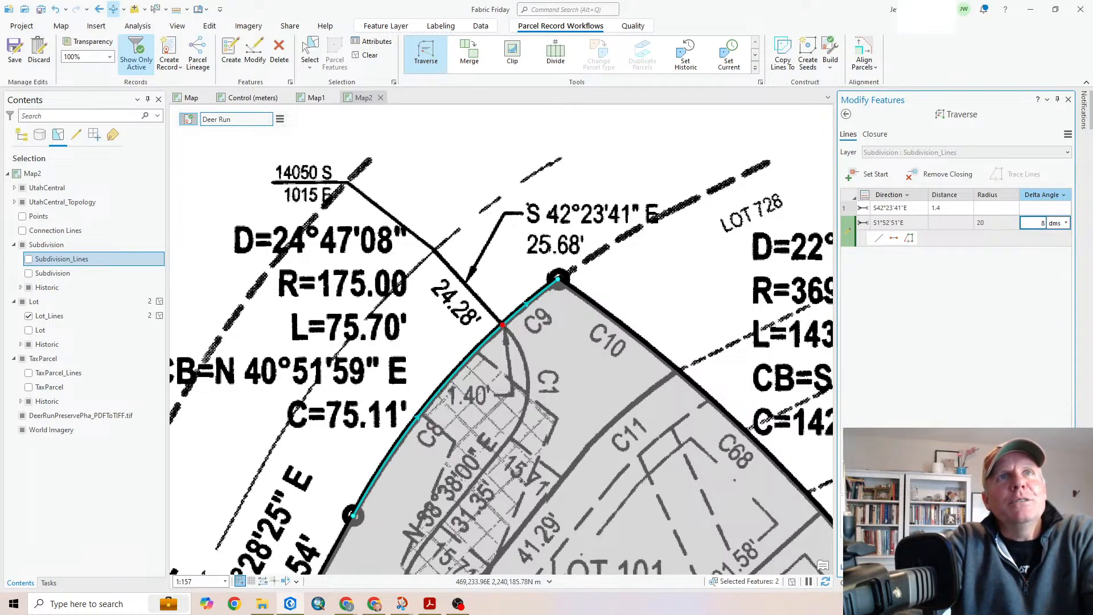
type("0141")
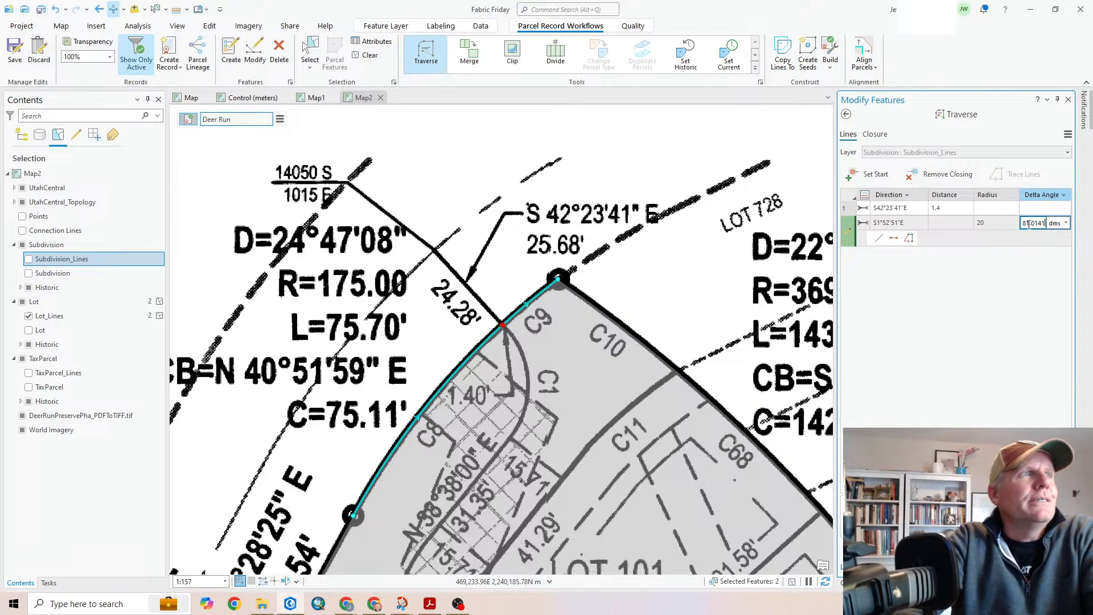
key("Return")
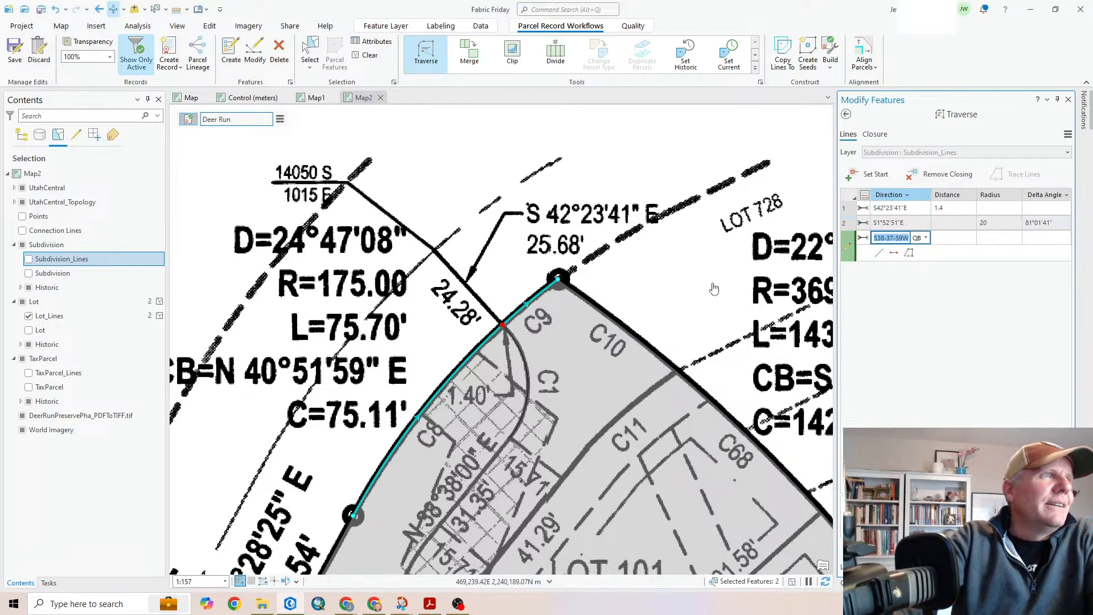
Enter the third traverse course as S38°38'00"W with a distance of 31.35 ftUS
left_click_drag(519, 476, 631, 346)
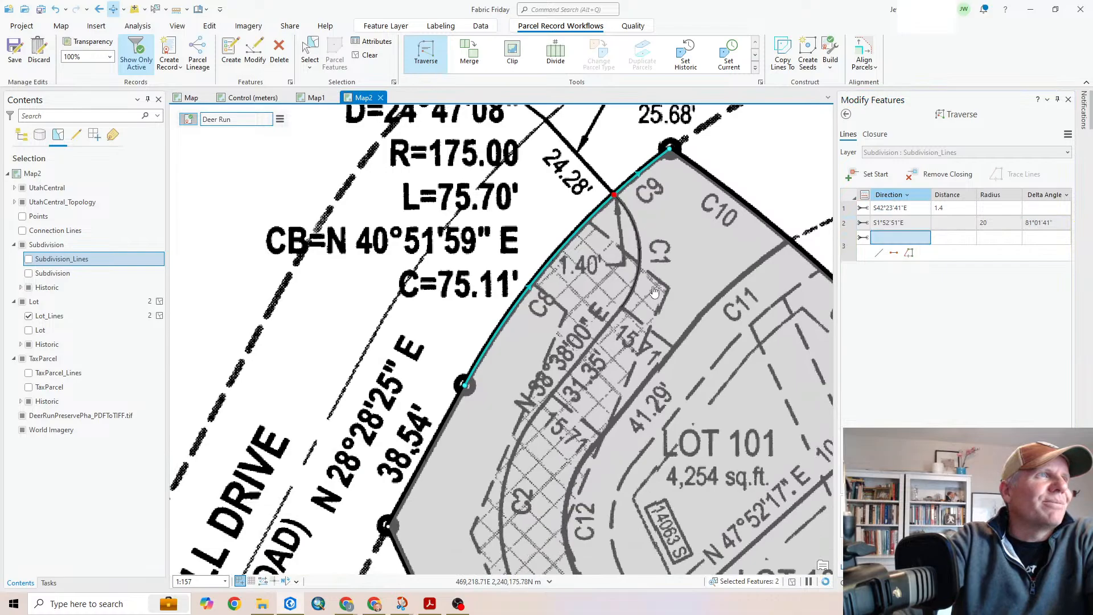
left_click(892, 238)
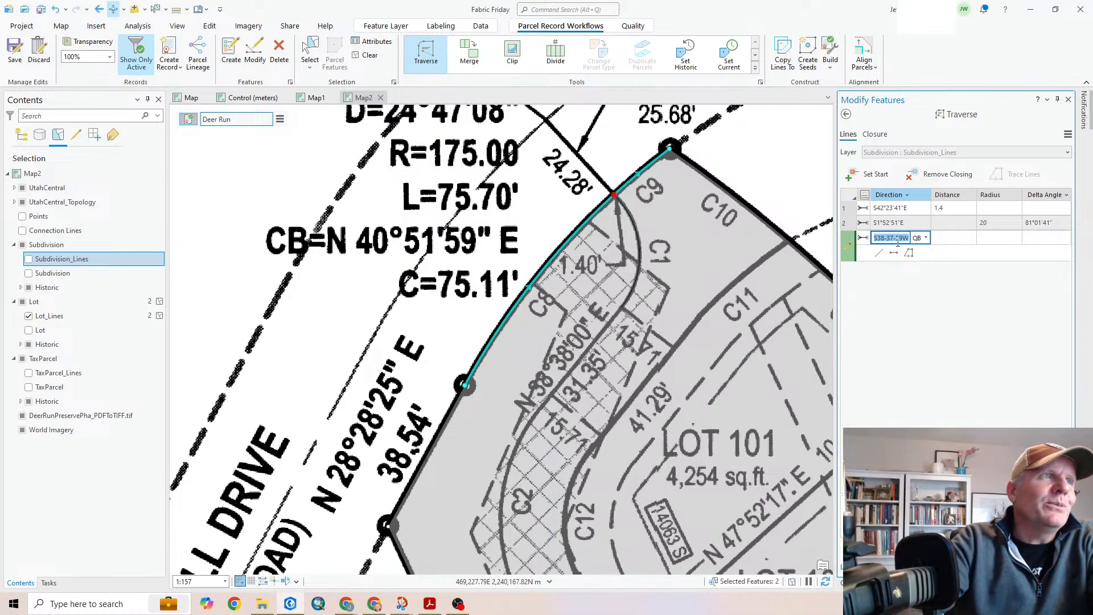
type("38.38")
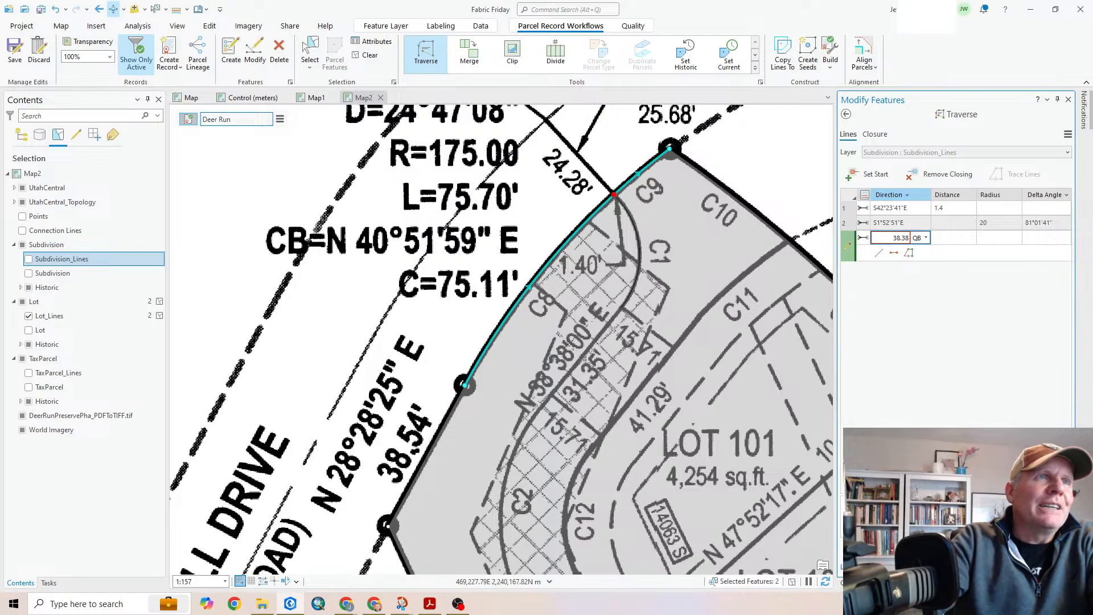
type("-")
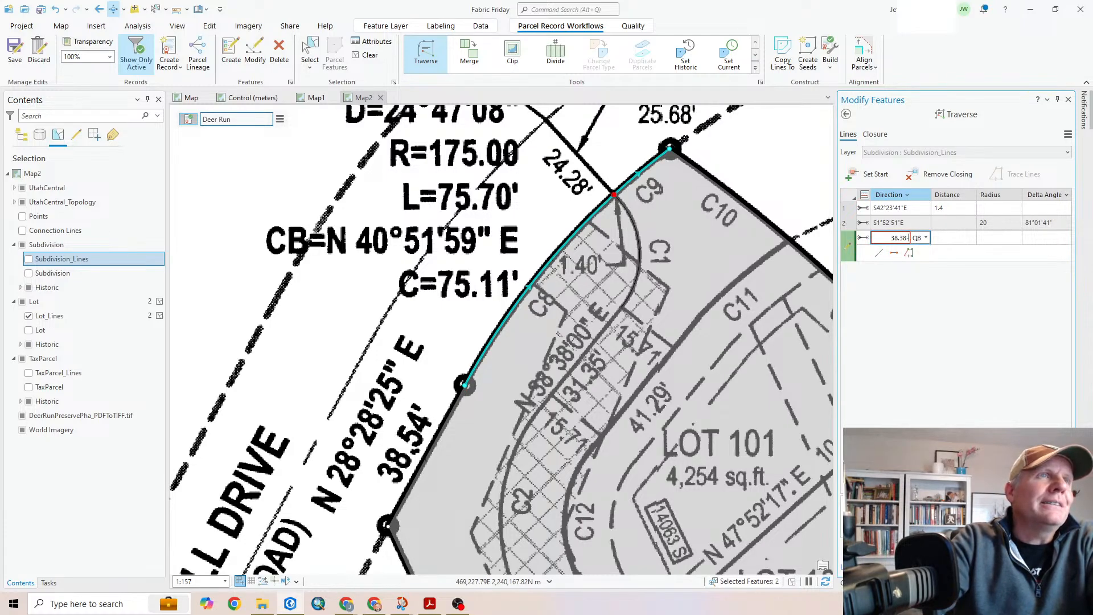
type("3")
key("Tab")
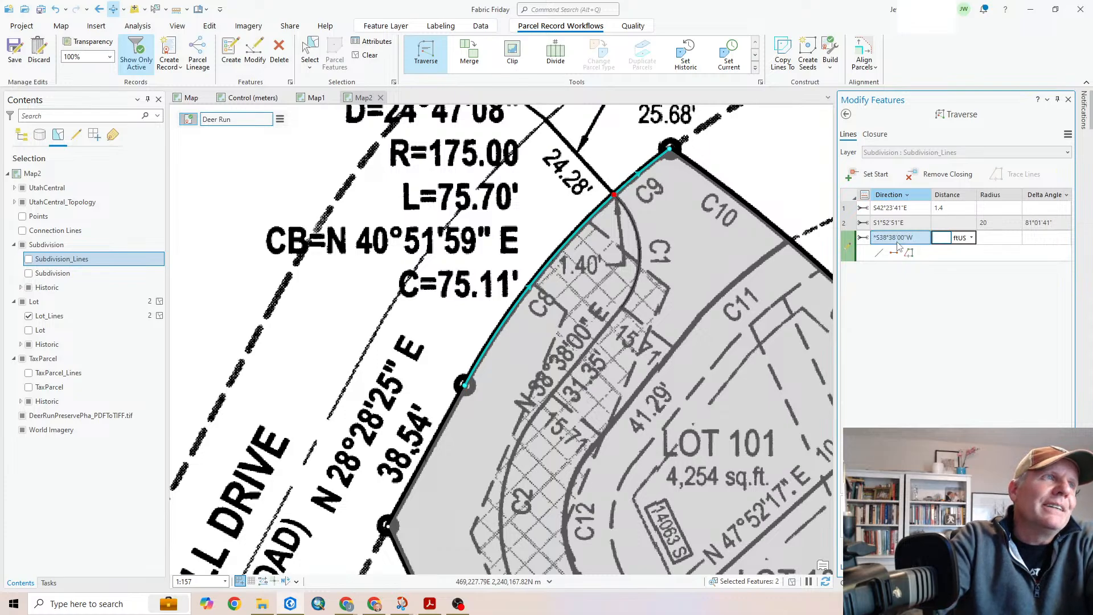
type("31.35")
key("Return")
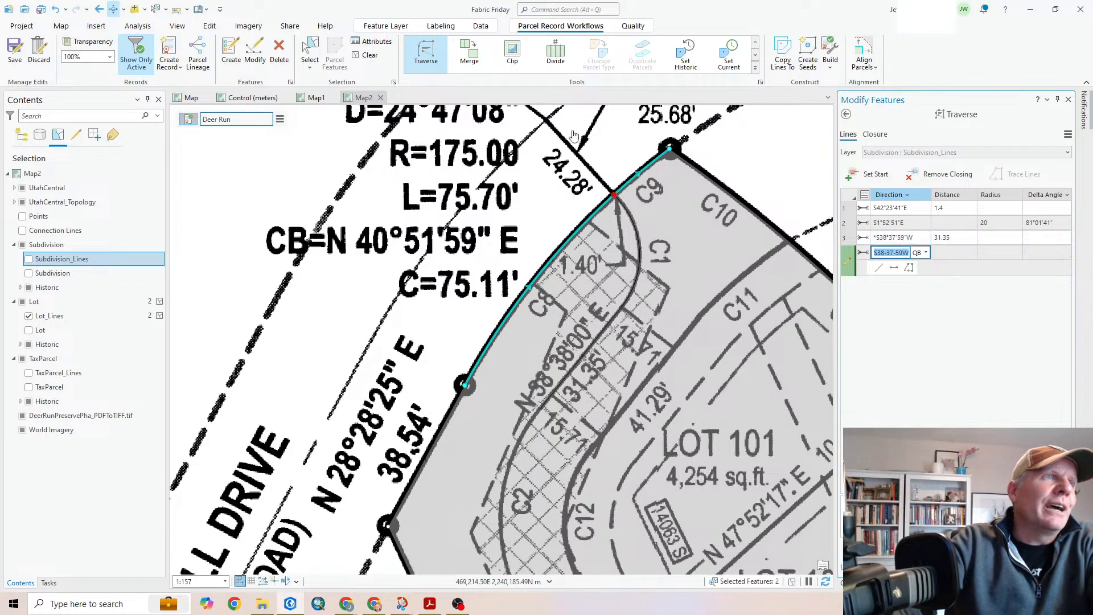
Try curve C2 as the fourth course with tangent bearing S38°37'59"W, radius -28 ftUS and delta angle 63°43'02"
left_click_drag(545, 489, 501, 281)
left_click(891, 252)
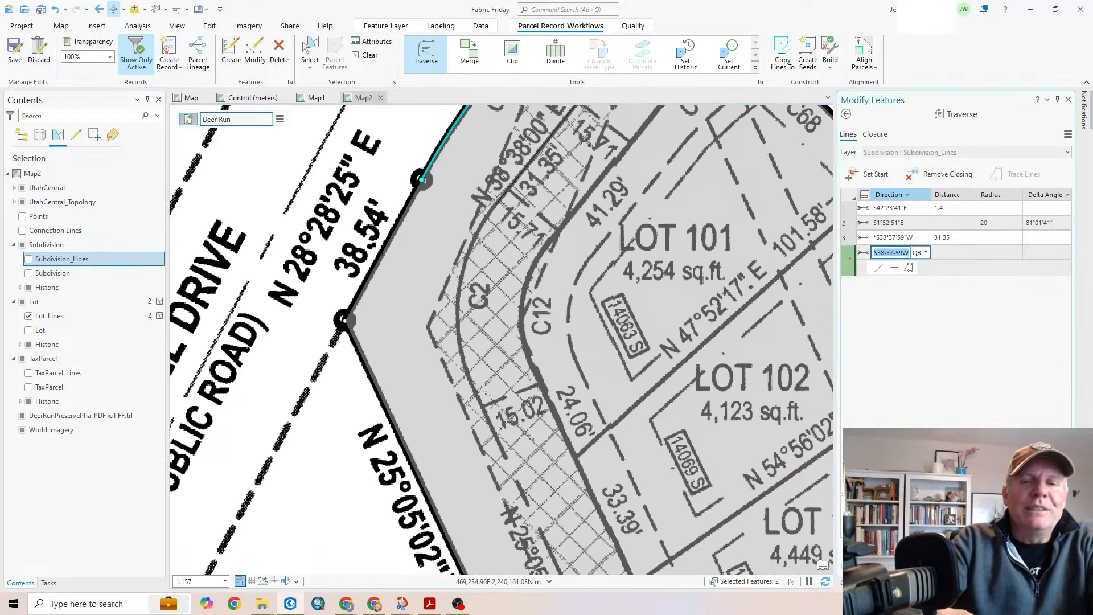
key("BackSpace")
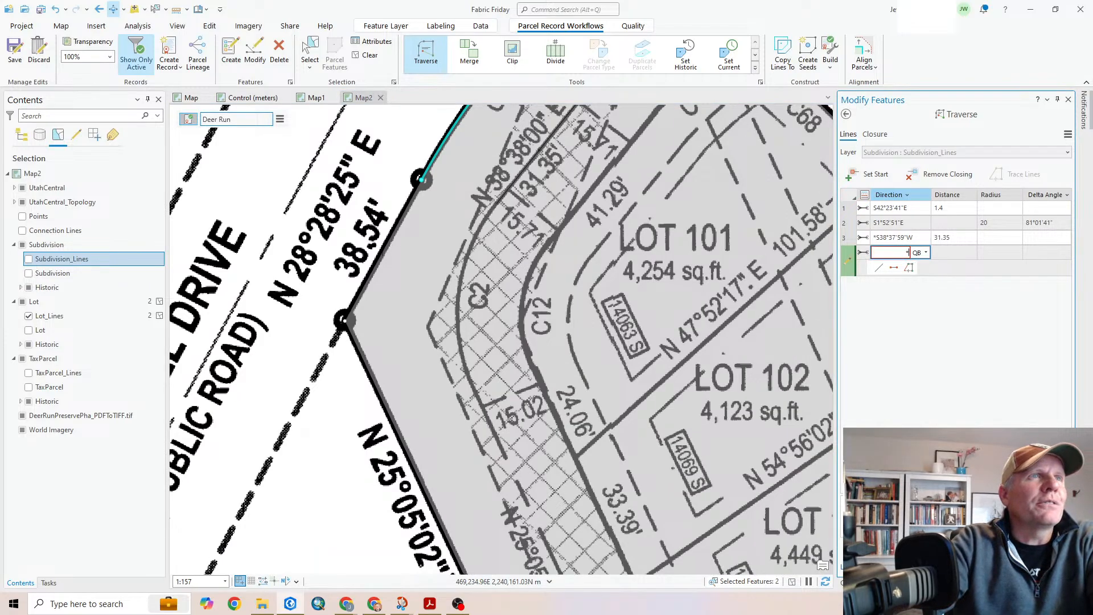
type("tb")
key("Tab")
type("0")
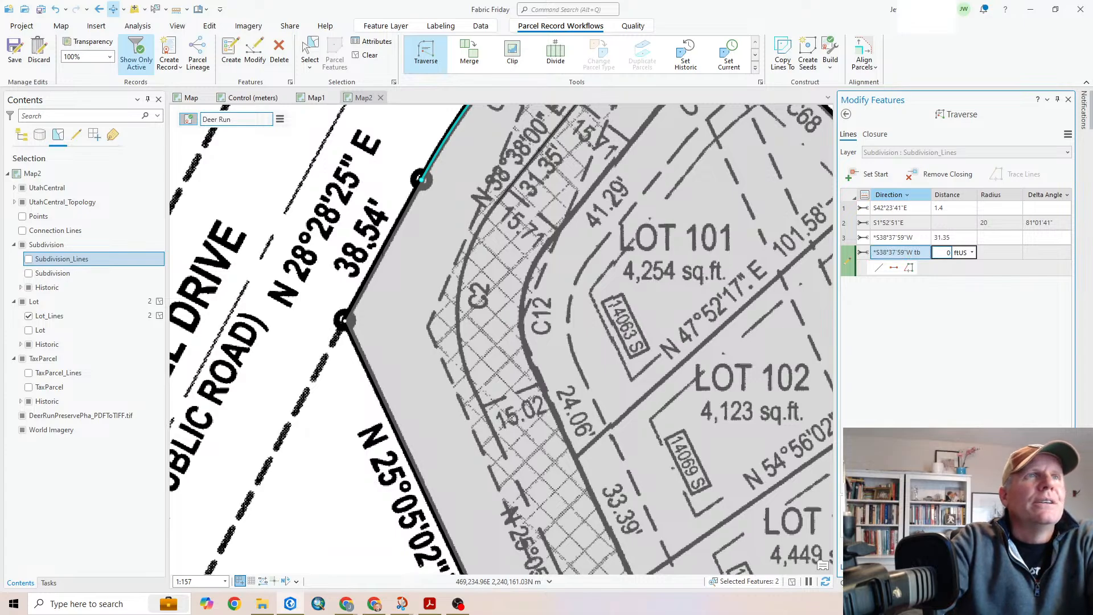
key("Tab")
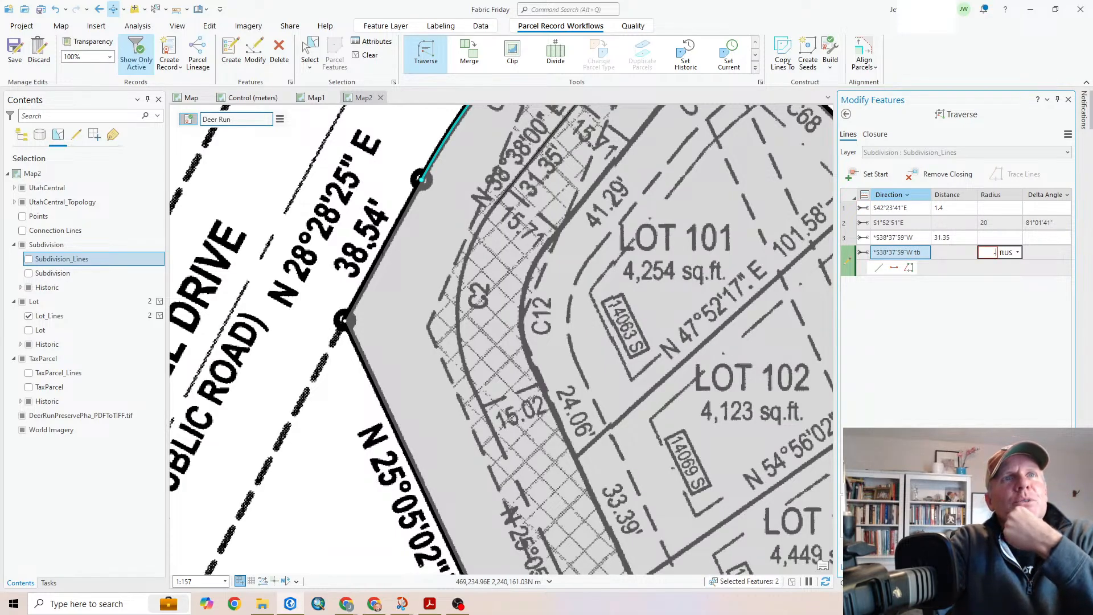
type("-28")
key("Tab")
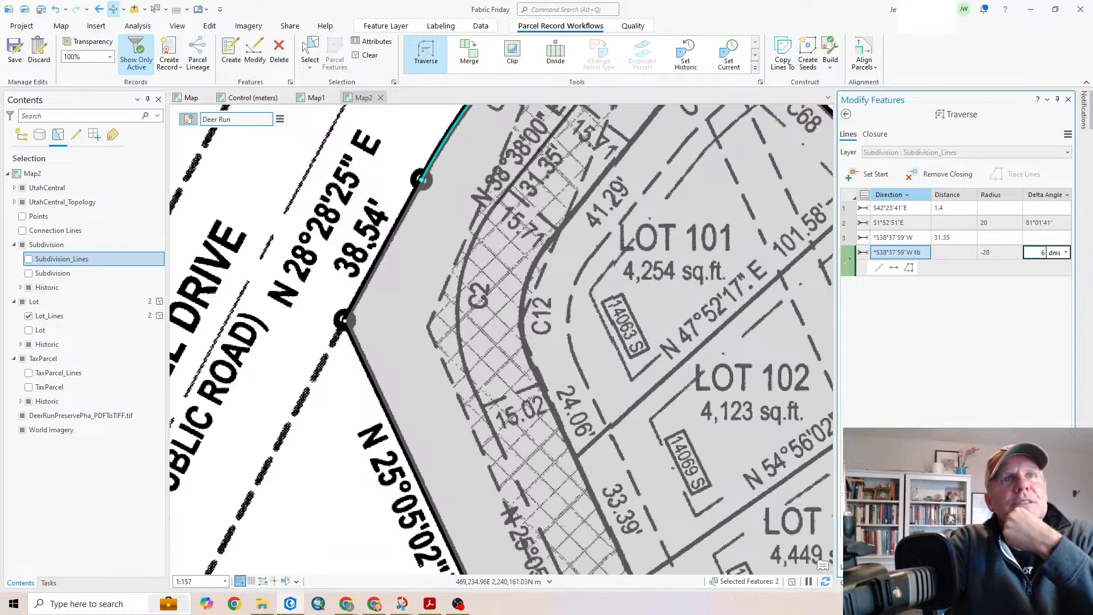
type("63-43-02")
key("Return")
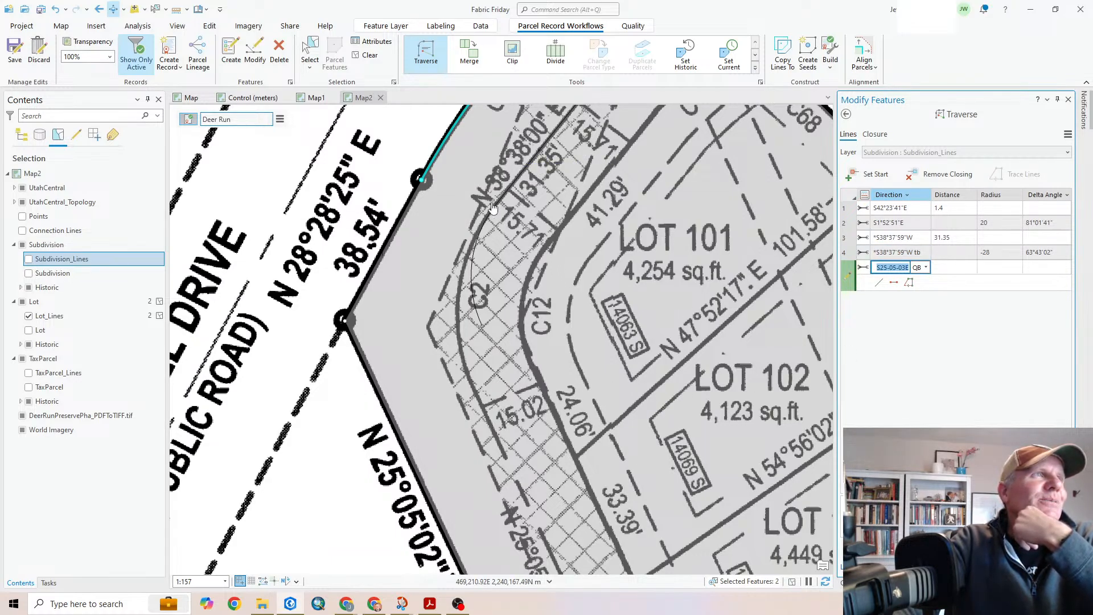
Re-enter curve C2 in the fourth course with direction S6°46'29"W, radius -43 ftUS and delta angle 63°43'02"
key("Up")
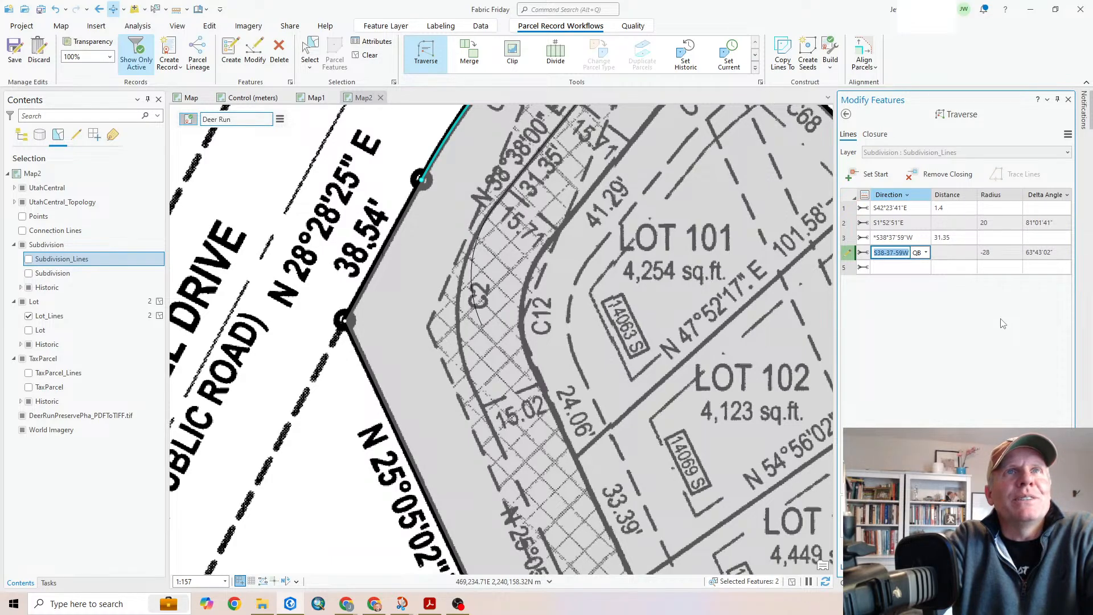
type("6.4629-")
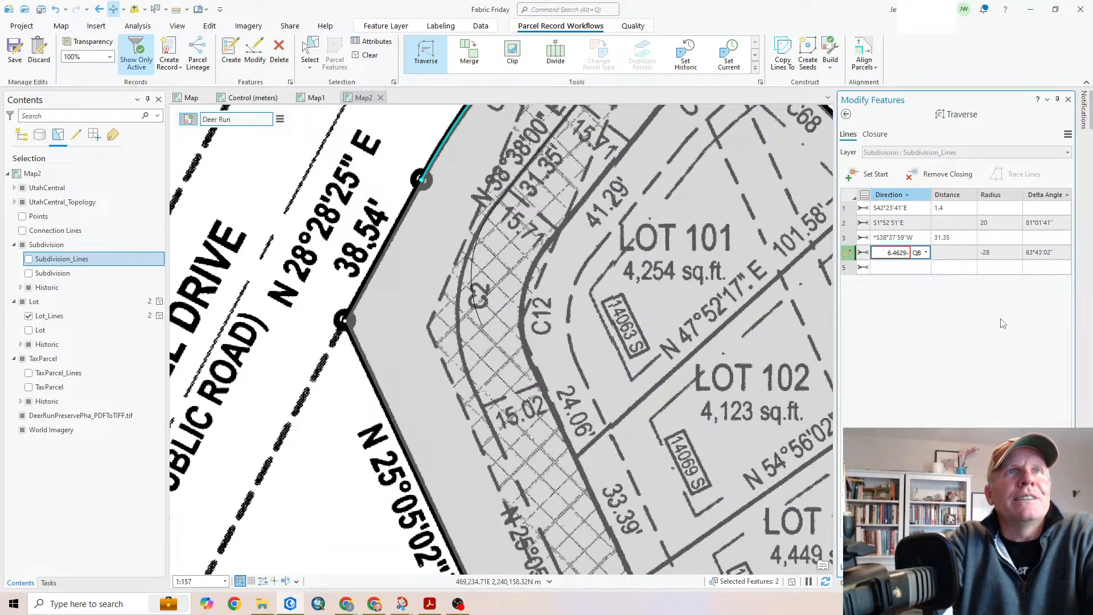
type("3")
key("Tab")
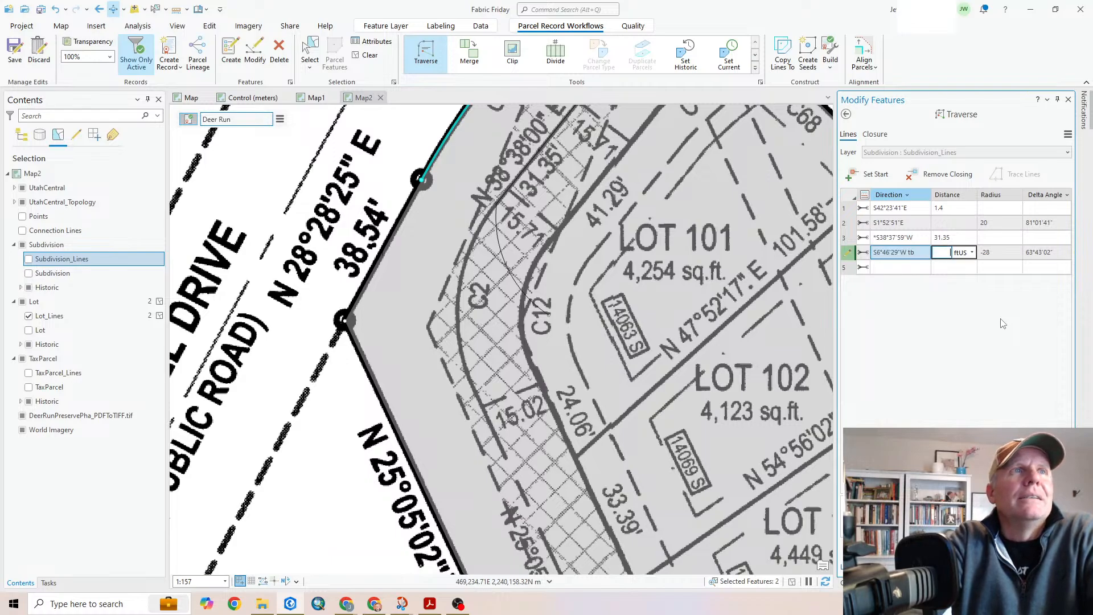
key("Tab")
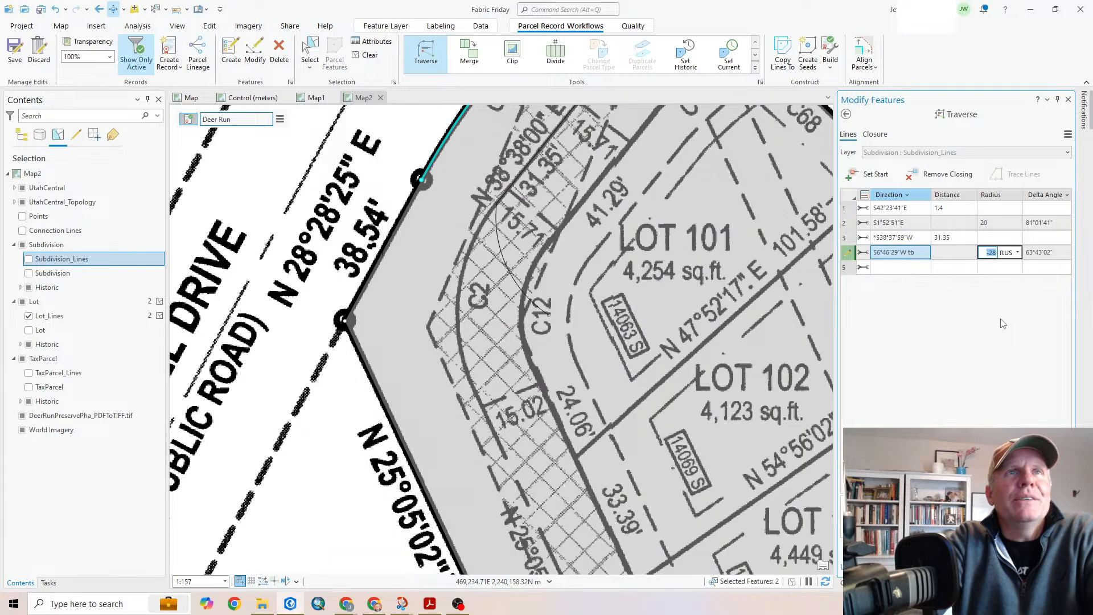
type("-")
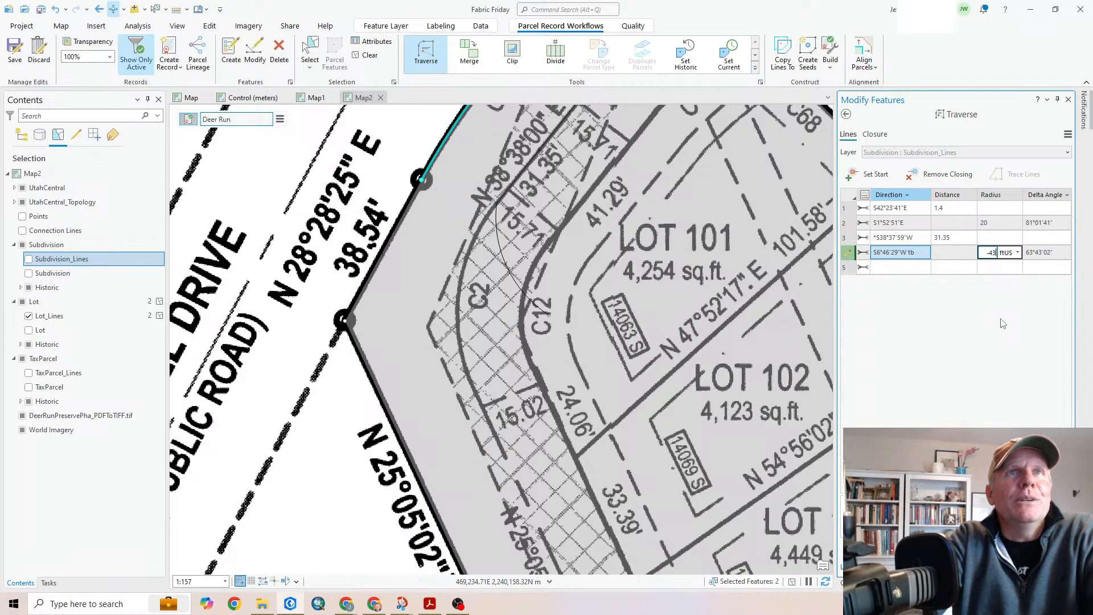
type("43")
key("Tab")
type("63")
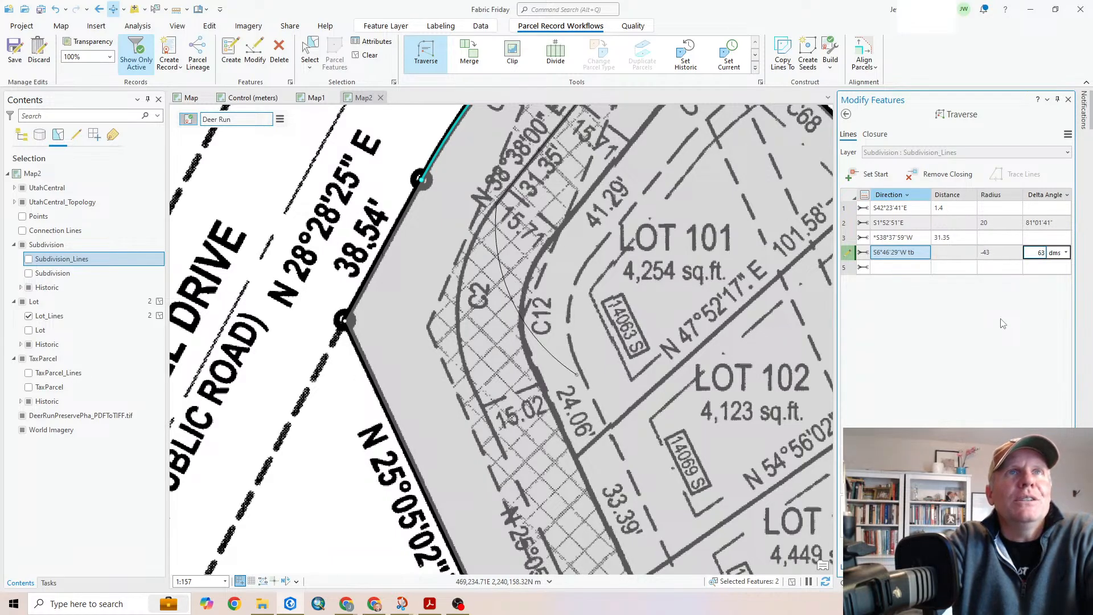
type("-43-02")
key("Return")
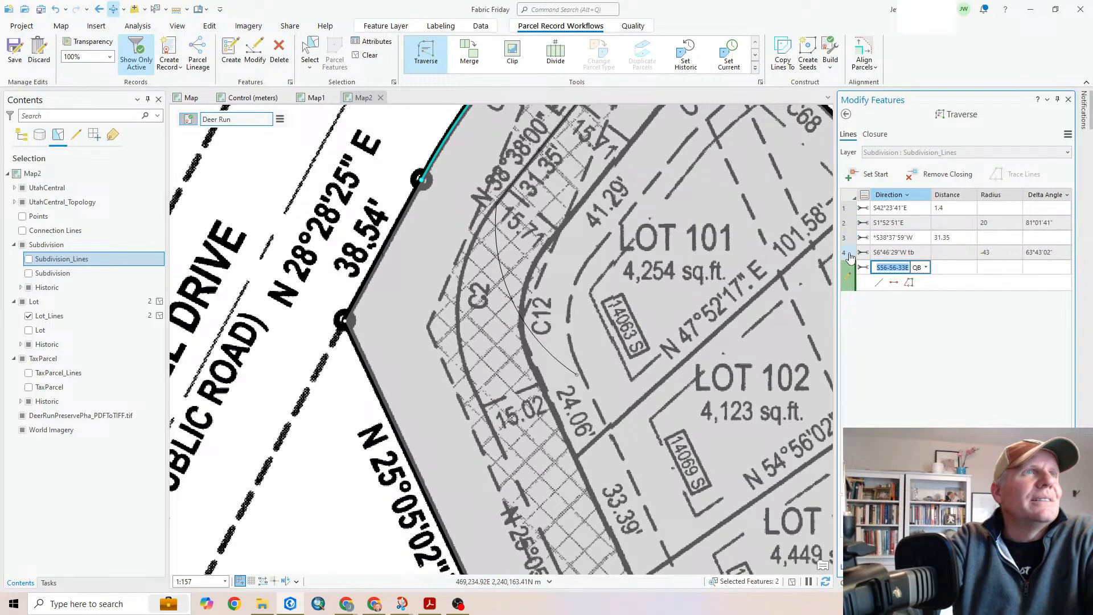
Set the fourth course's direction to chord bearing S6°46'29"W instead of a tangent bearing, keeping its radius, and widen the direction column
left_click(892, 252)
left_click(892, 252)
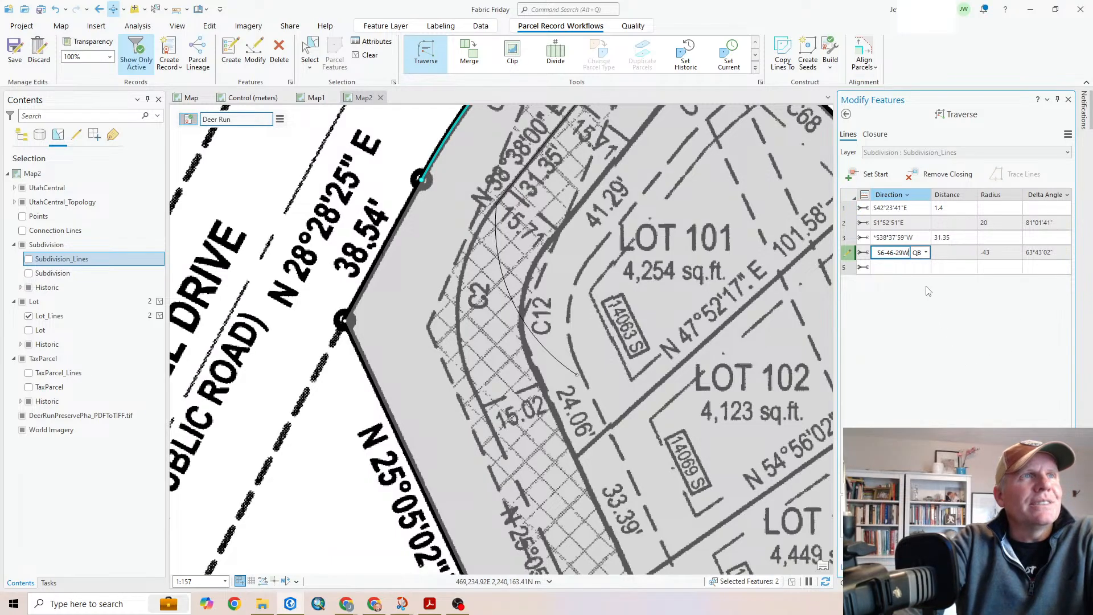
left_click(893, 237)
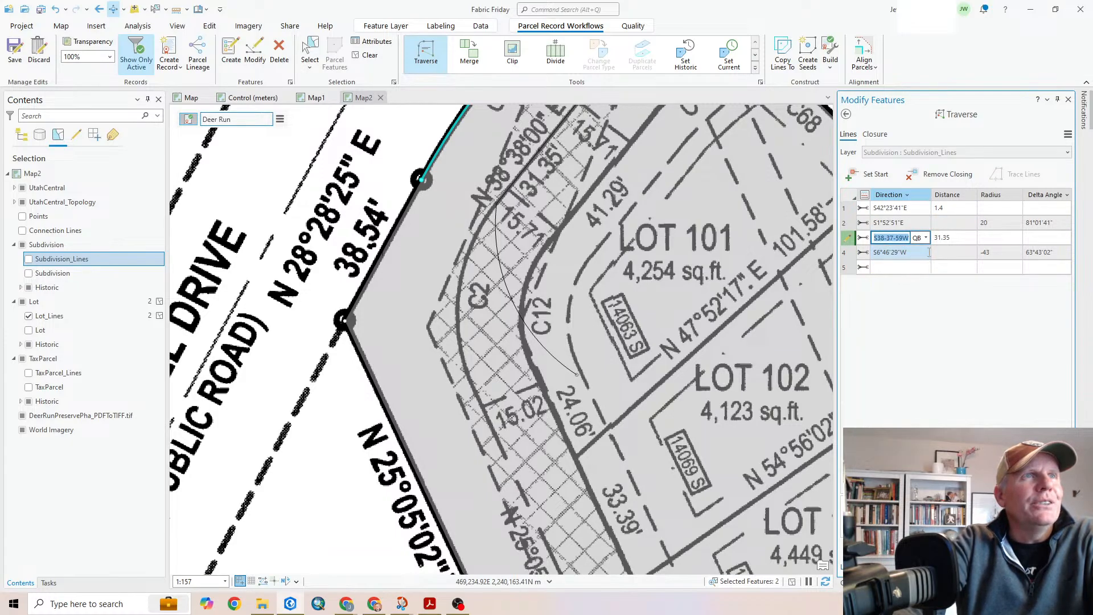
left_click_drag(935, 195, 939, 195)
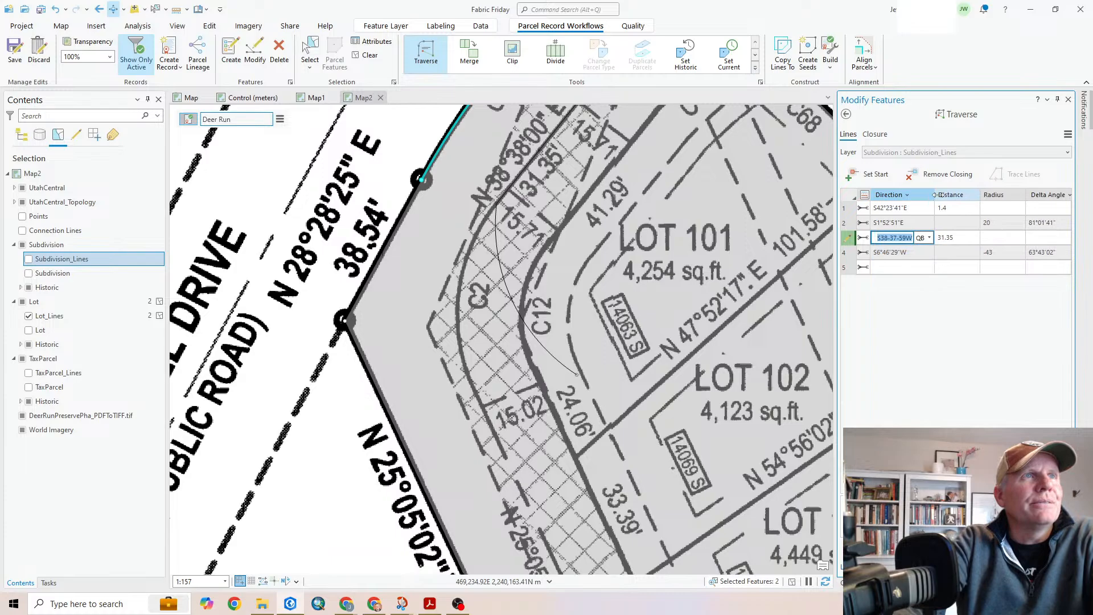
left_click(909, 253)
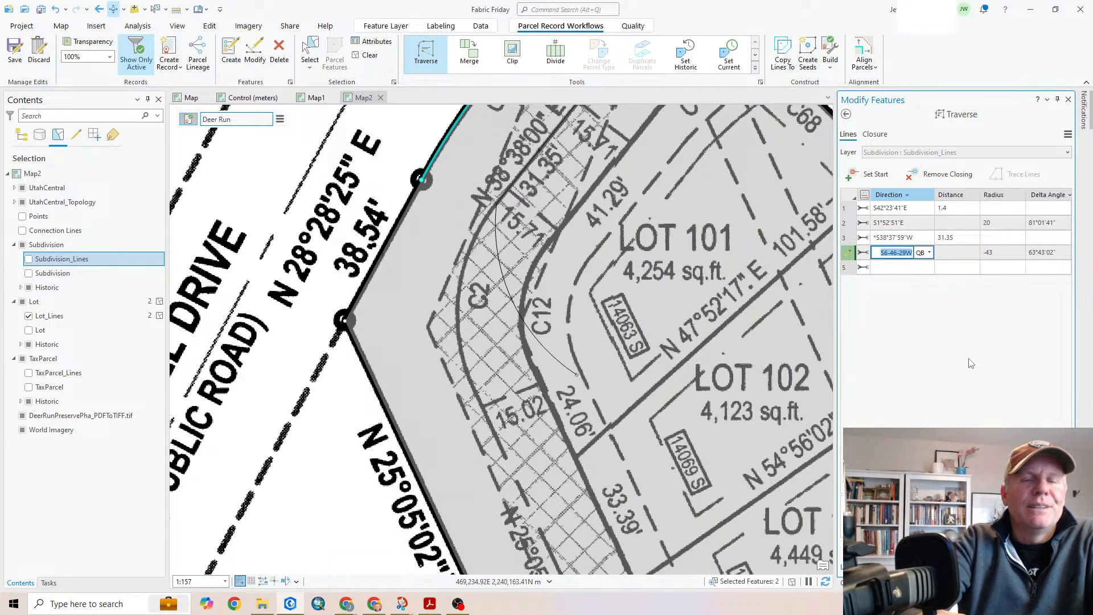
type("6")
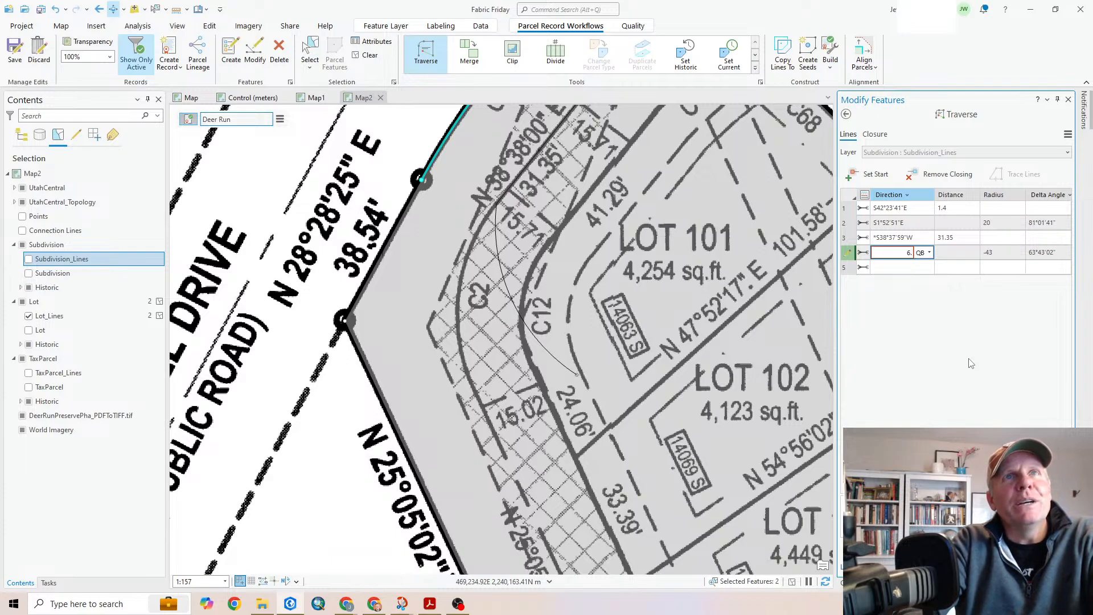
type(".4629-3cb")
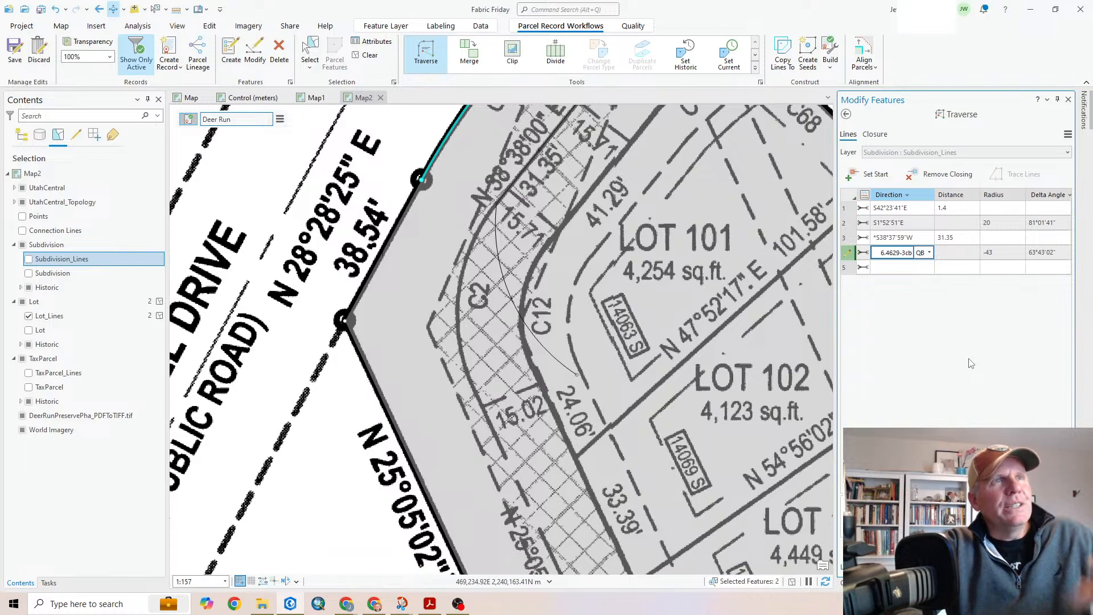
key("Tab")
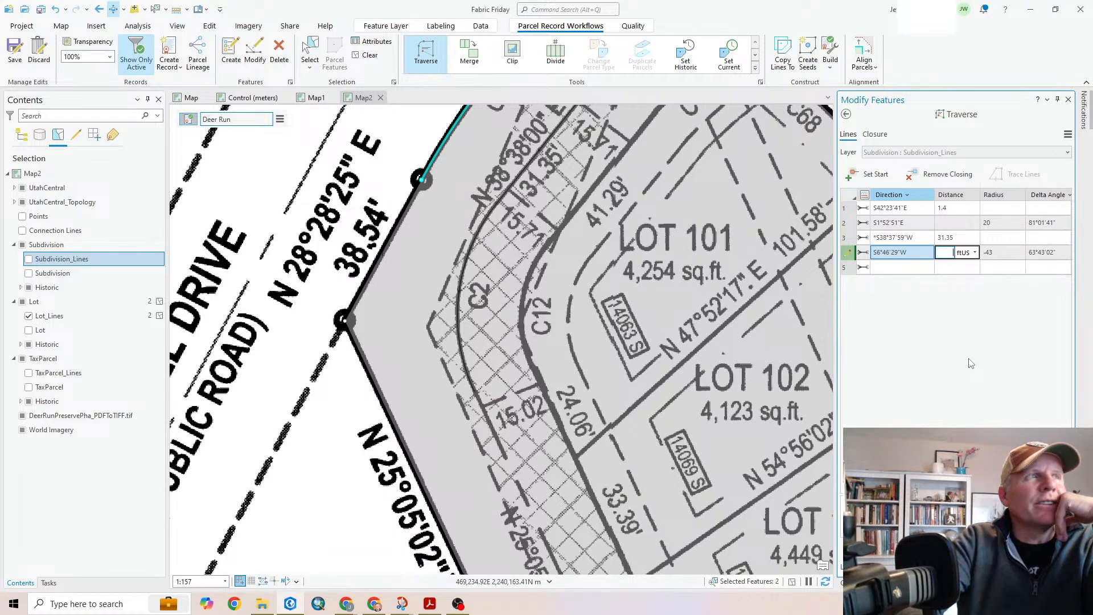
key("Tab")
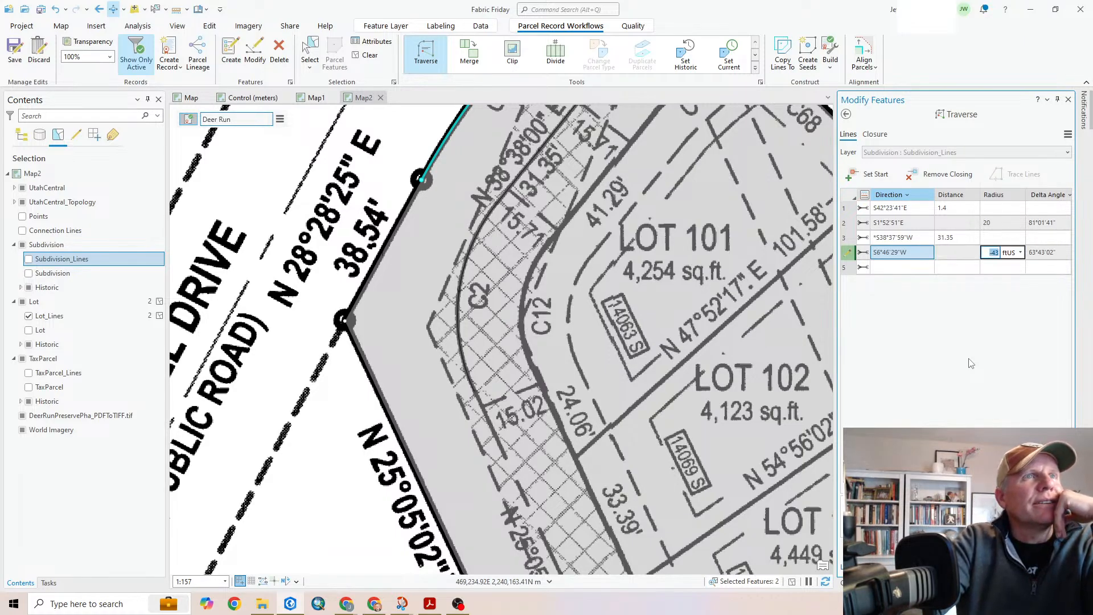
key("Return")
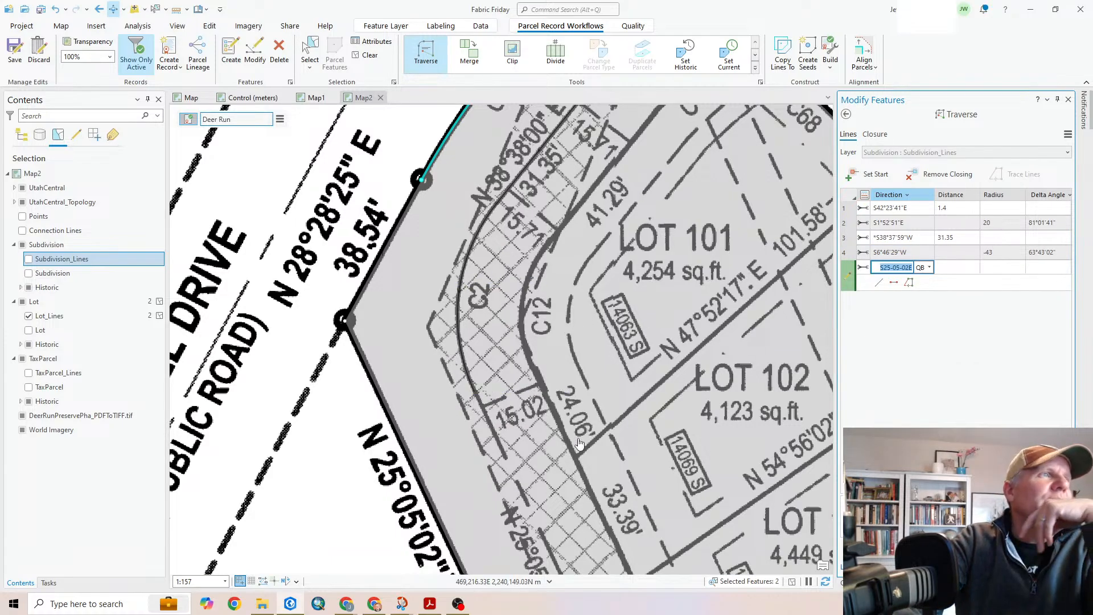
Enter the fifth traverse course with the tangent direction S25°05'02"E and a distance of 104.42 ftUS
left_click_drag(553, 452, 480, 276)
scroll(481, 422, "down", 2)
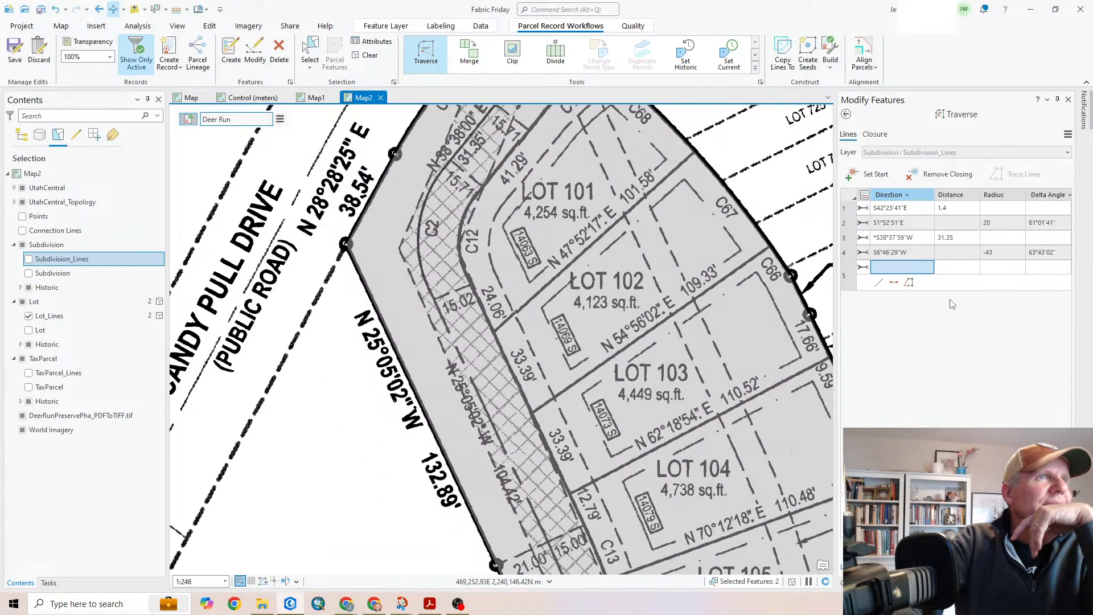
left_click(890, 269)
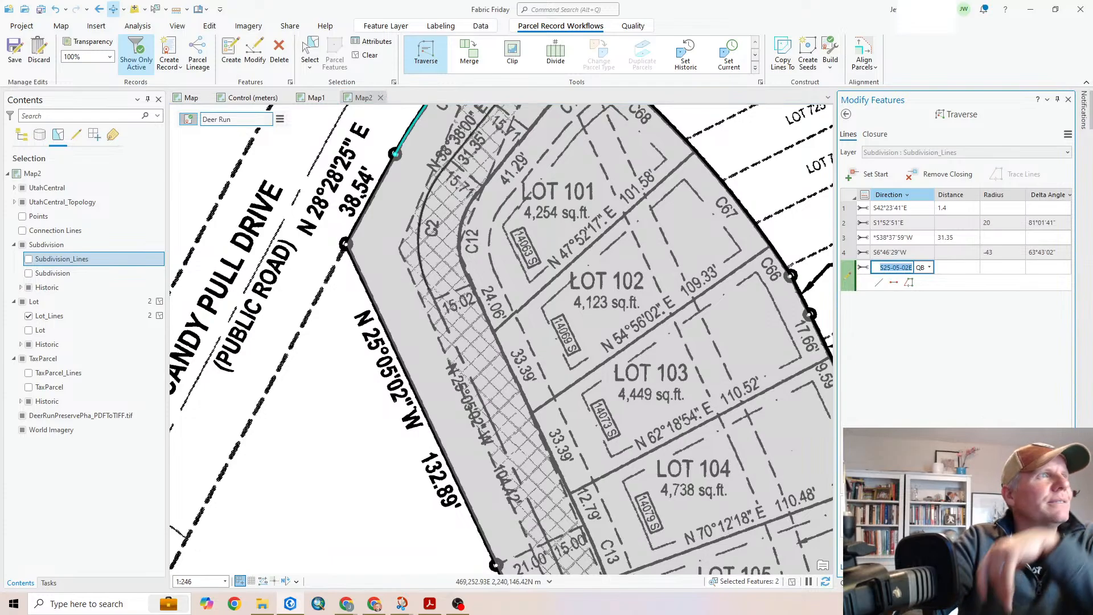
key("Tab")
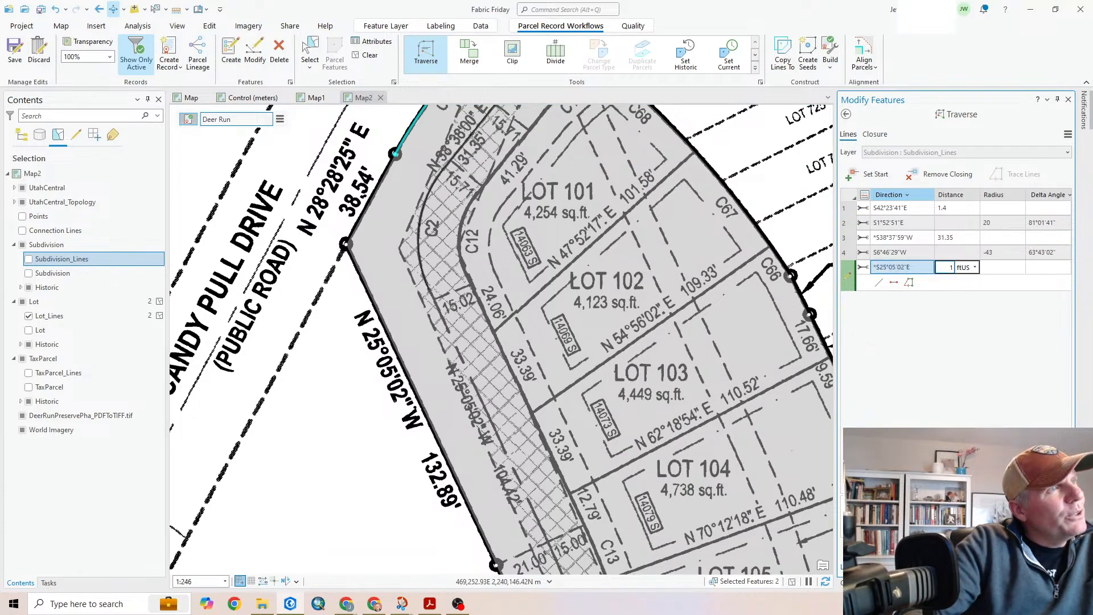
type("104.42")
key("Return")
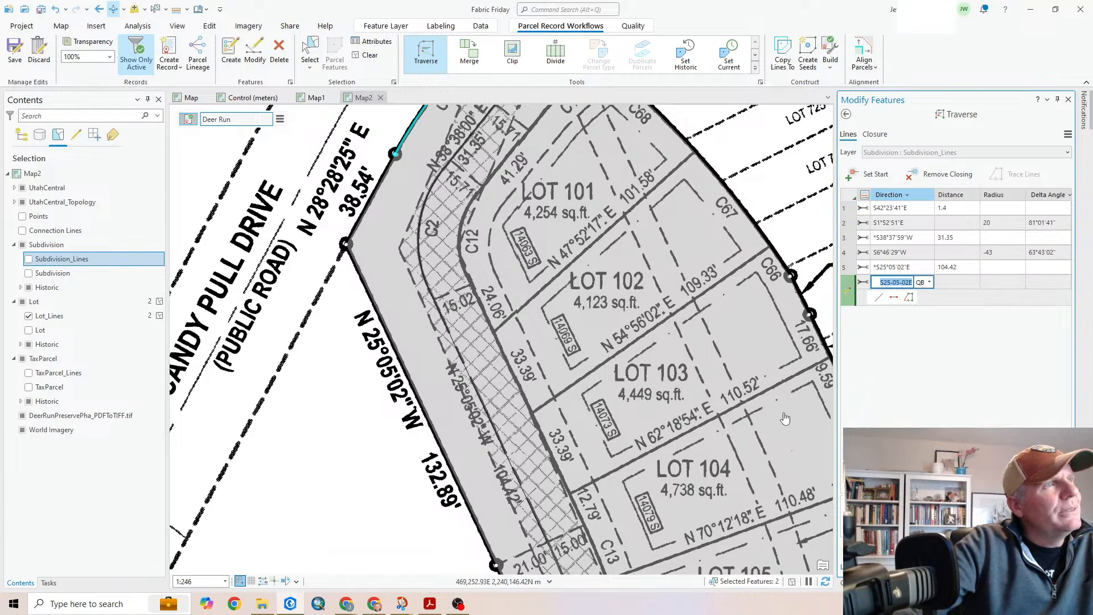
left_click_drag(525, 524, 548, 268)
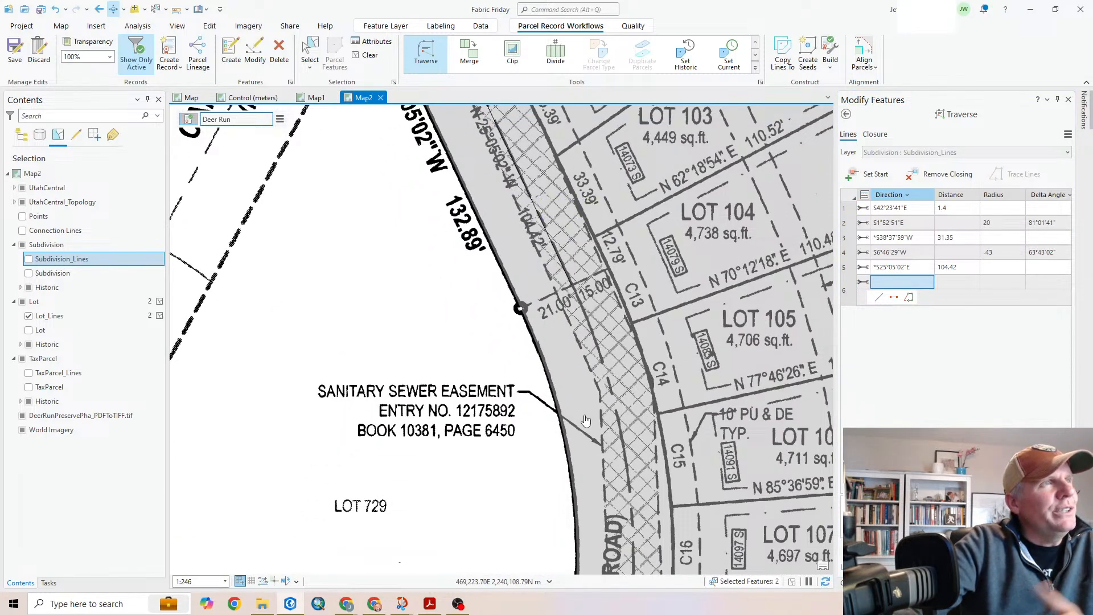
left_click_drag(605, 406, 545, 288)
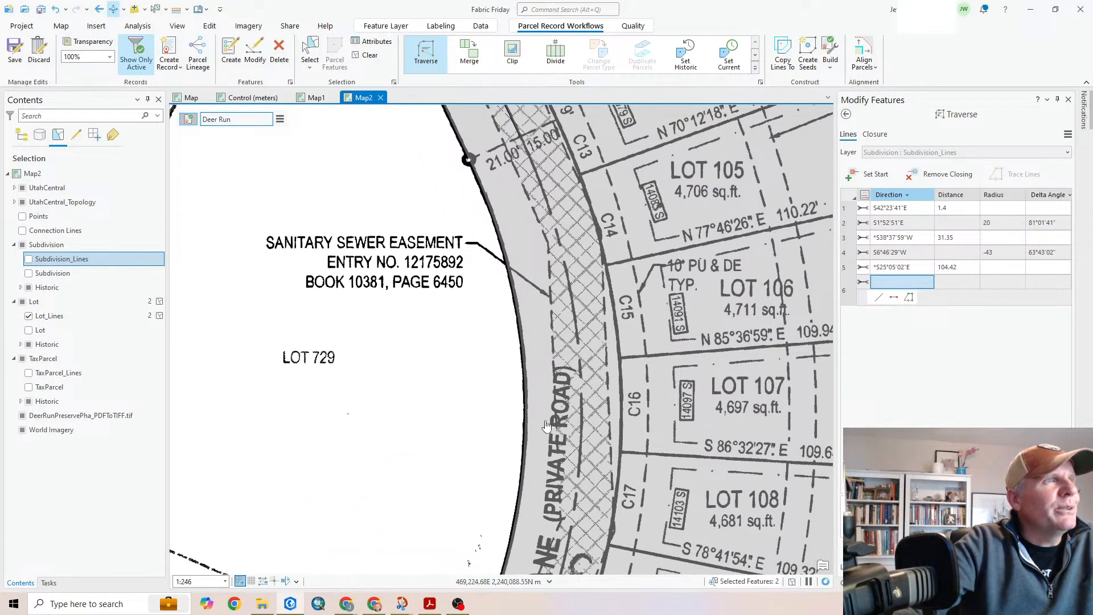
left_click_drag(556, 244, 571, 493)
left_click_drag(503, 211, 561, 454)
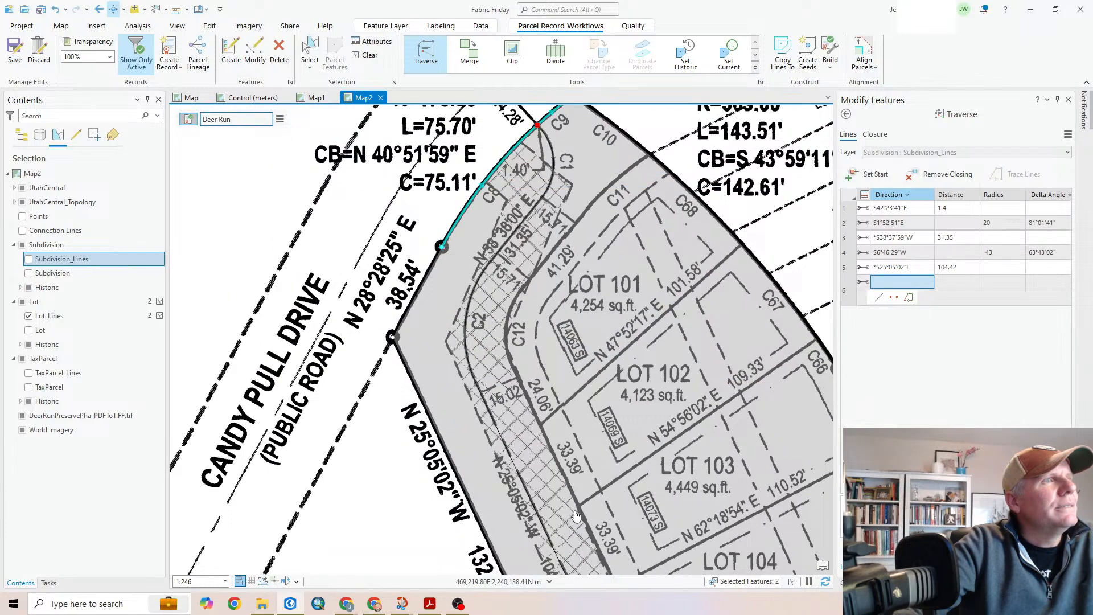
Enter curve C3 as the sixth traverse course with tangent bearing S25°05'02"E, radius 242.62 ftUS and delta angle 172°38'02"
left_click_drag(576, 515, 545, 298)
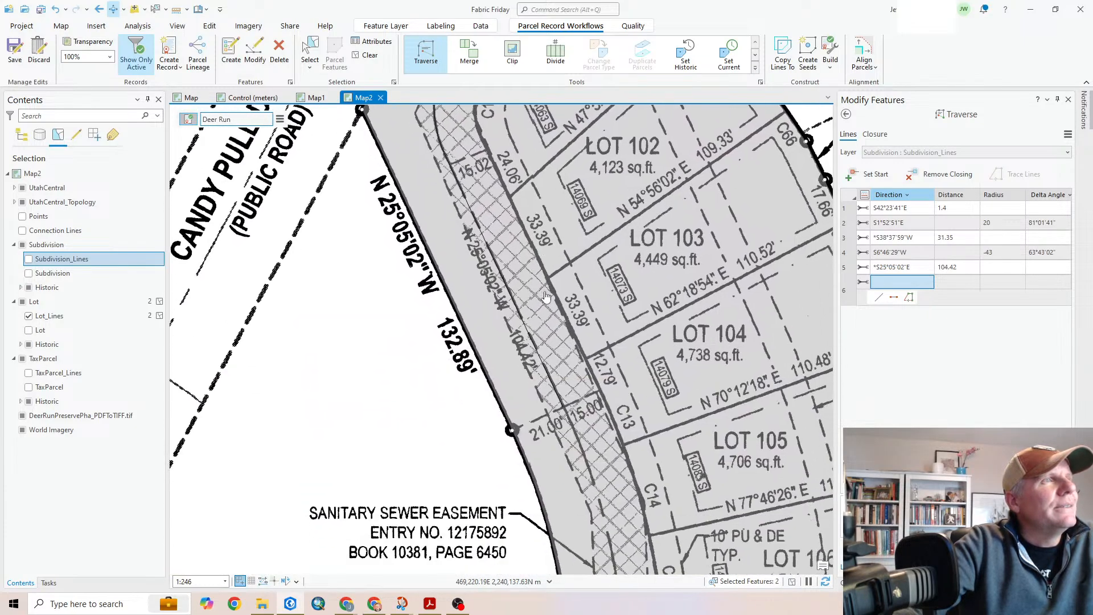
left_click_drag(609, 523, 605, 321)
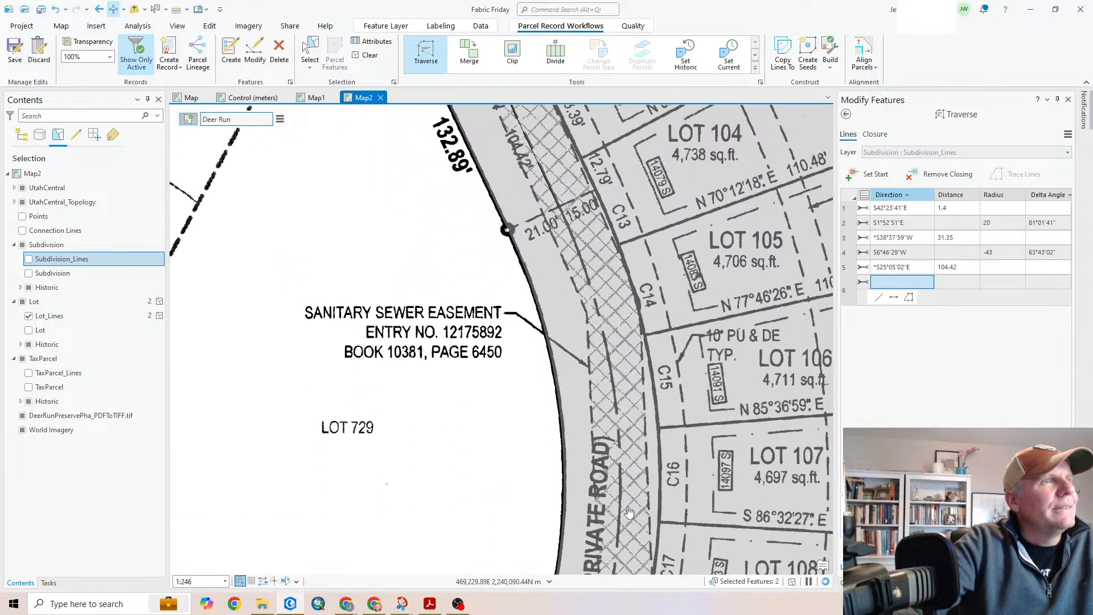
left_click_drag(629, 512, 643, 275)
left_click_drag(621, 477, 643, 232)
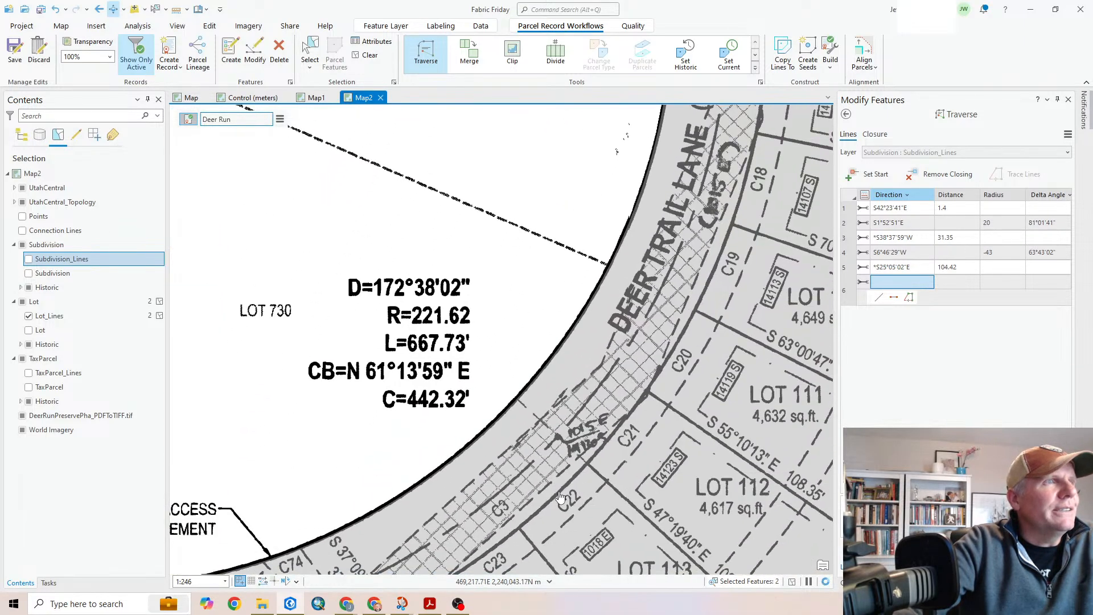
left_click_drag(428, 505, 581, 389)
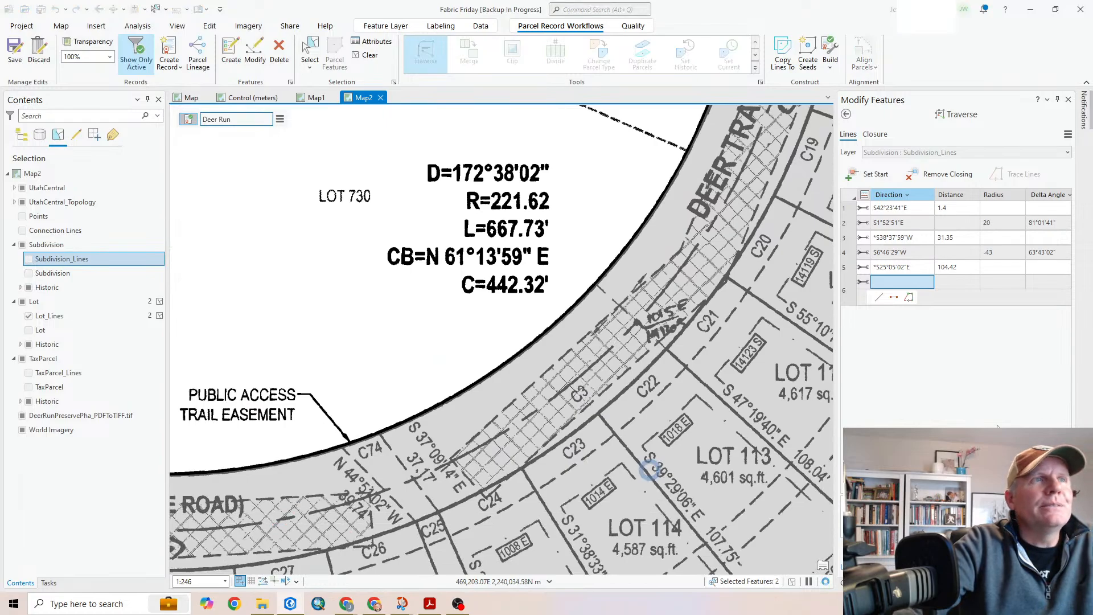
left_click(885, 283)
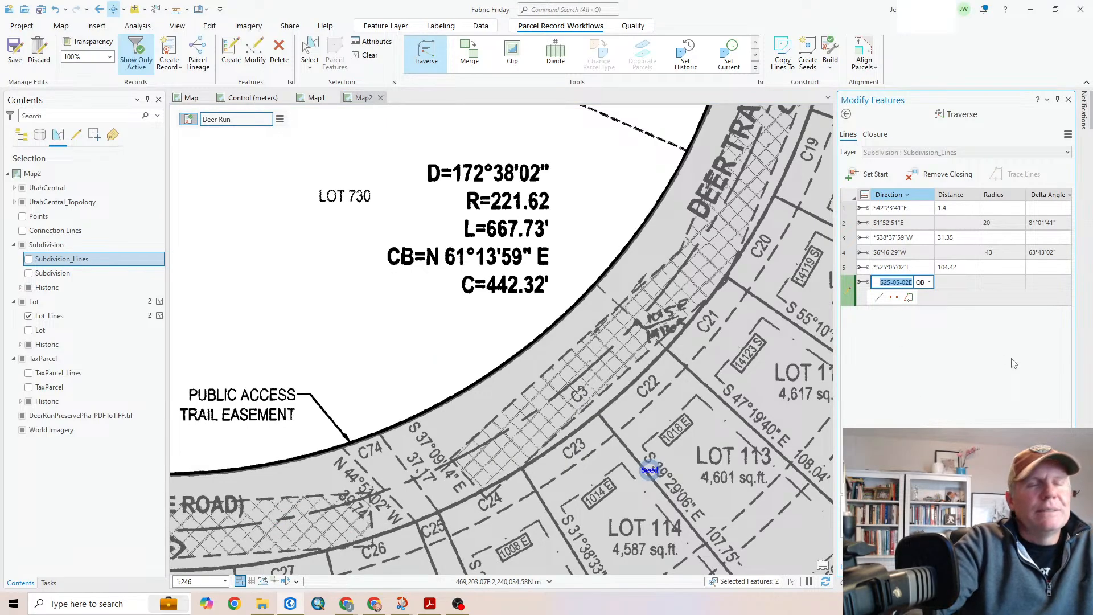
key("BackSpace")
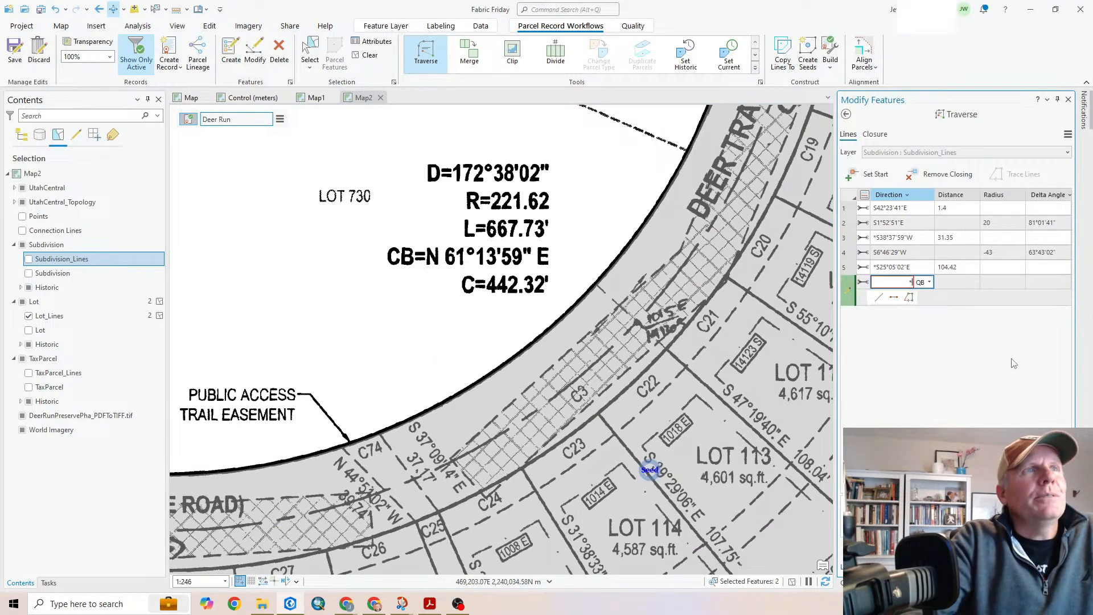
type("tb")
key("Tab")
key("Tab")
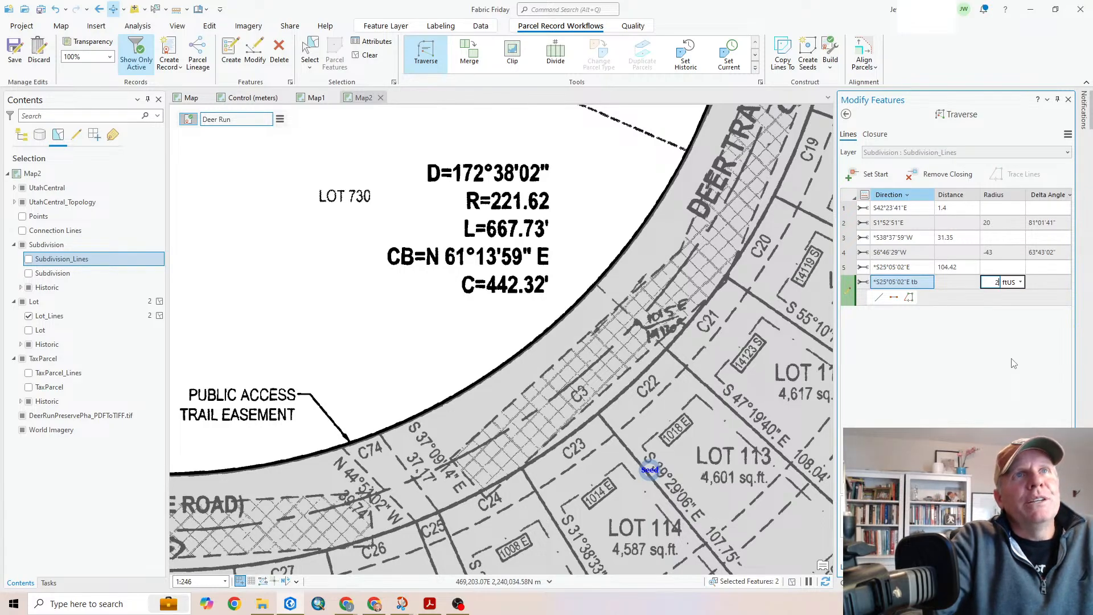
type("242.62")
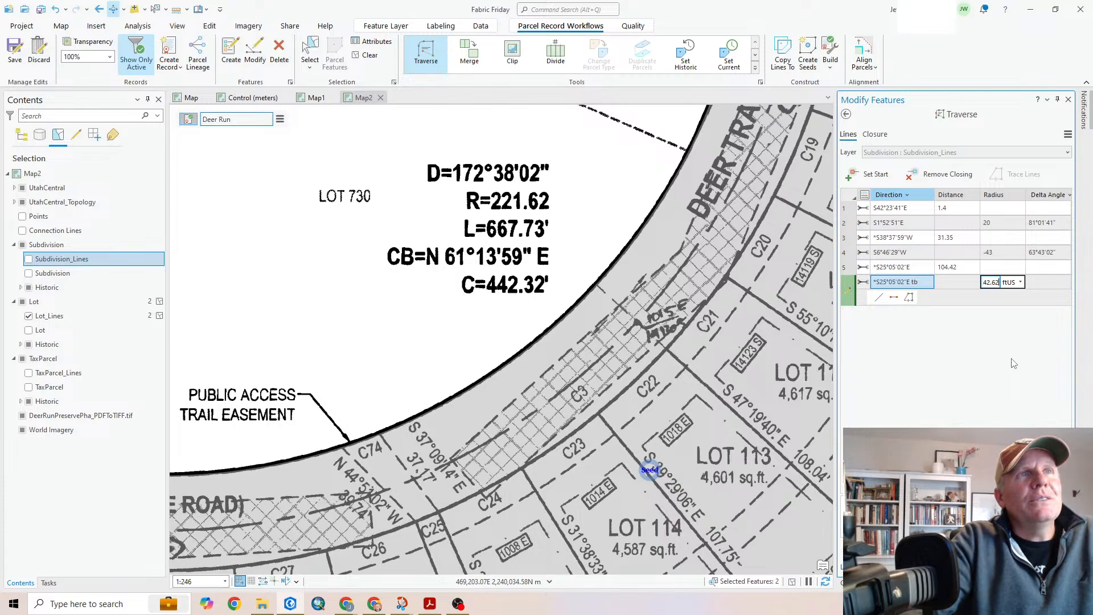
key("Tab")
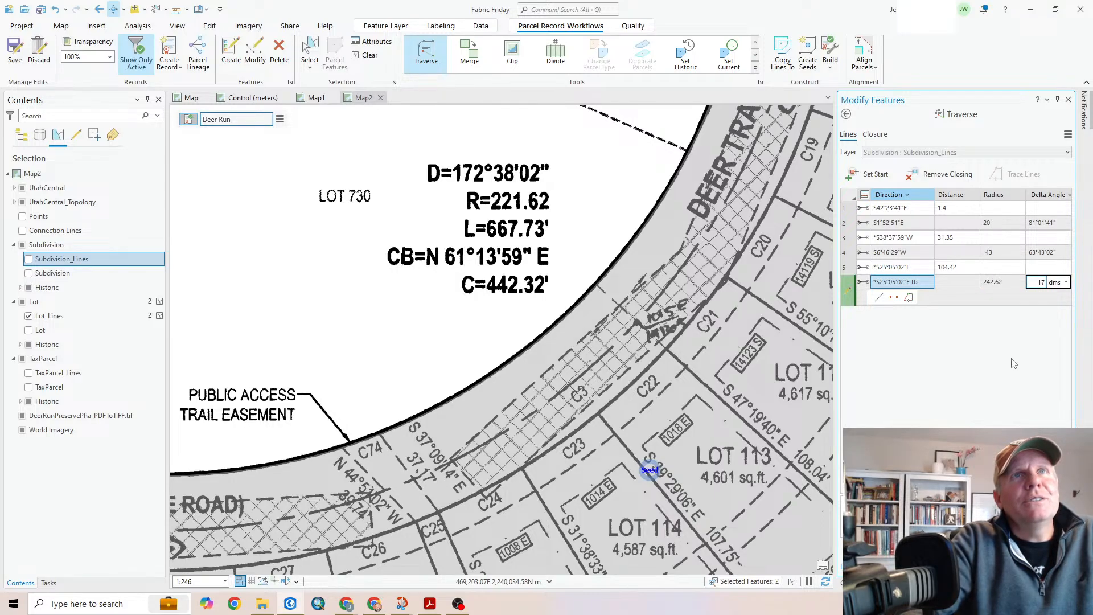
type("172.3802")
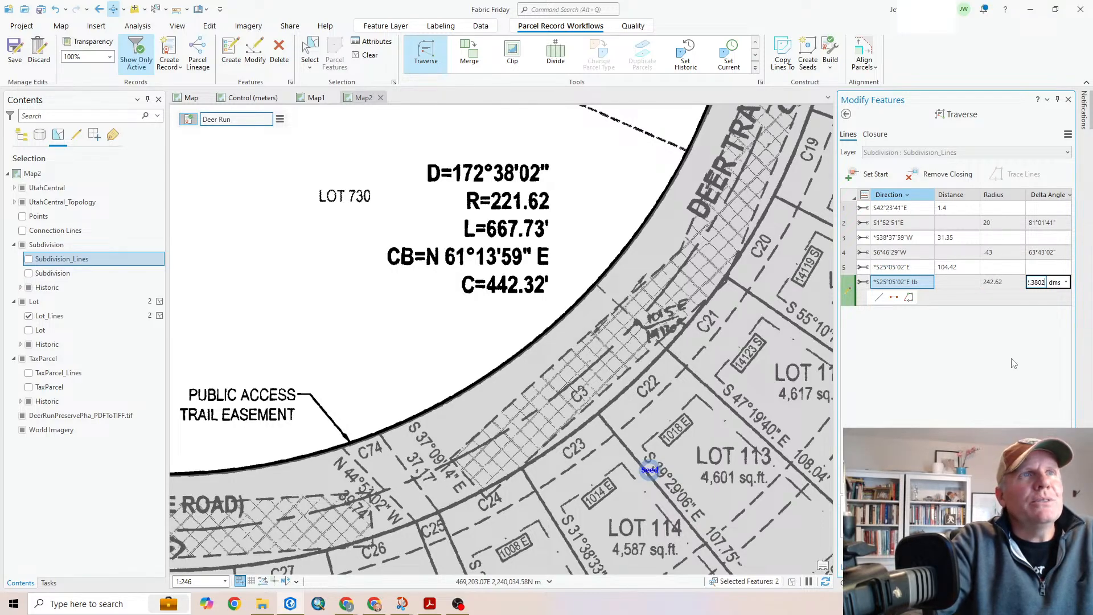
key("Return")
Enter the seventh traverse course with the tangent direction N32°27'00"W and a distance of 69.44 ftUS
left_click_drag(228, 493, 801, 378)
left_click_drag(318, 190, 661, 478)
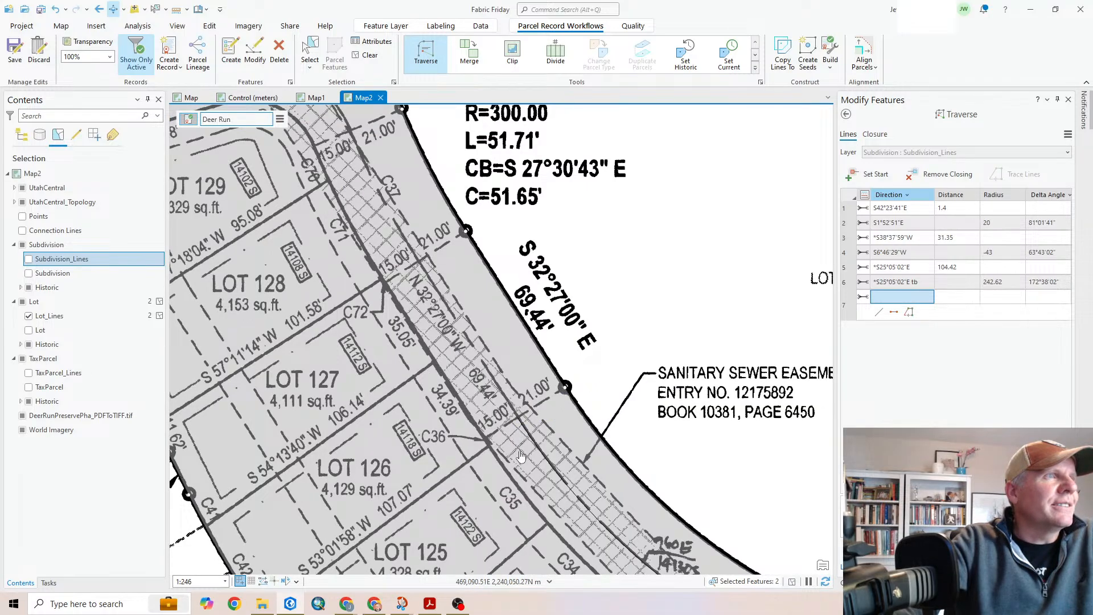
left_click(888, 297)
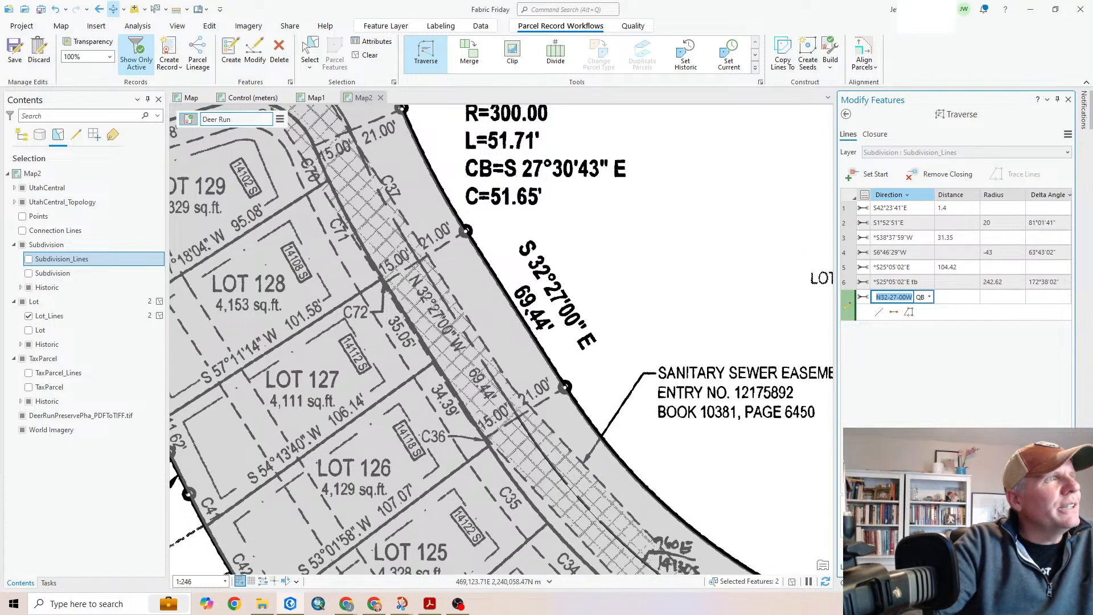
key("Tab")
type("69.44")
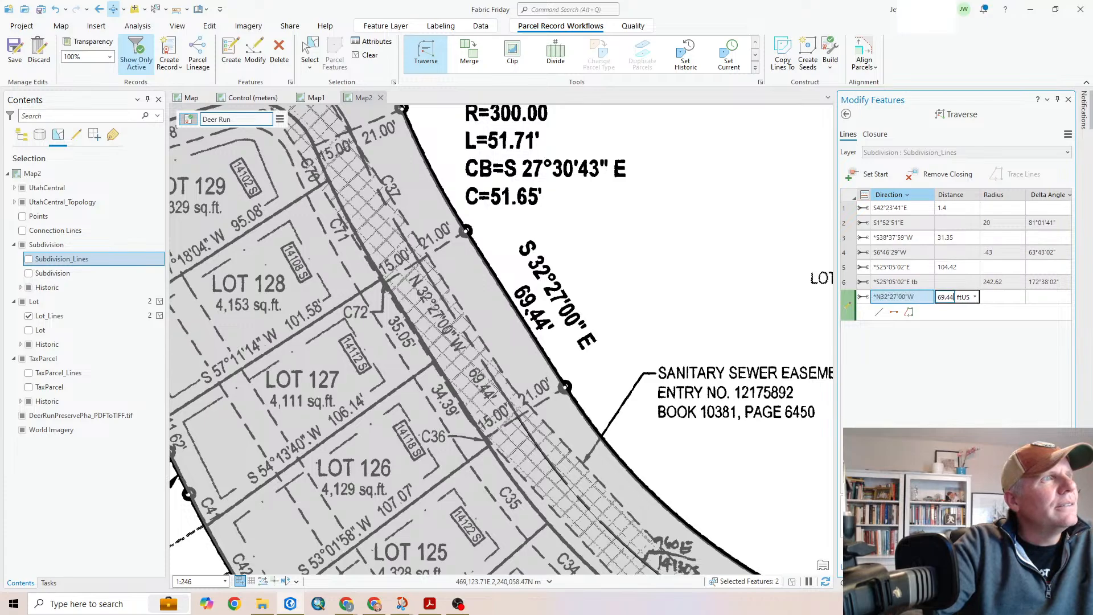
key("Return")
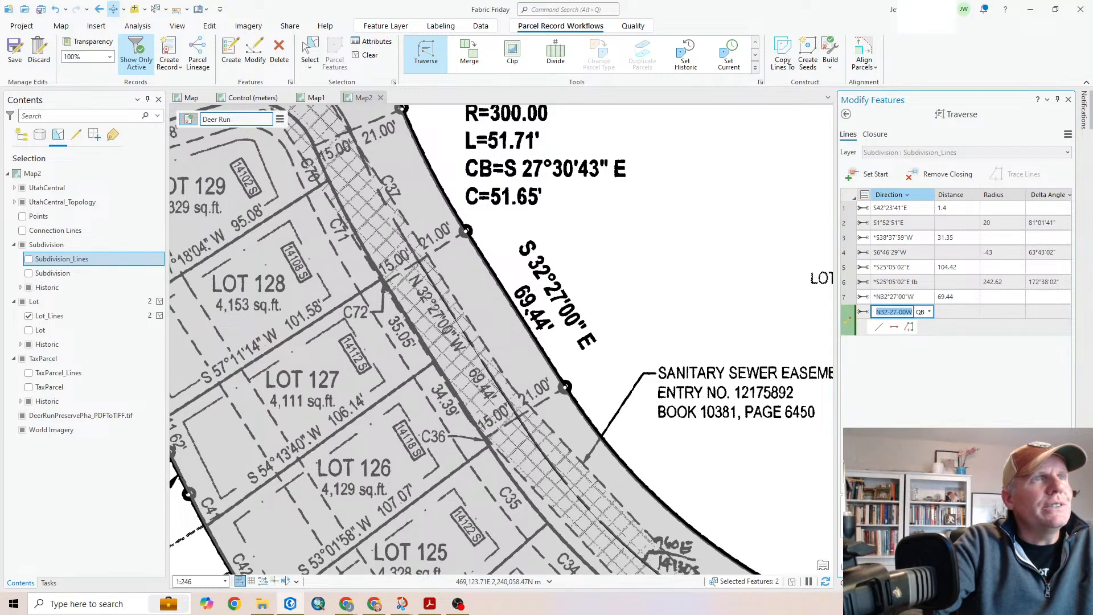
Enter the eighth traverse course as a curve with tangent bearing N32°27'00"W, radius 321 ftUS and delta angle 9°52'33"
key("End")
type("tb")
key("Tab")
key("Tab")
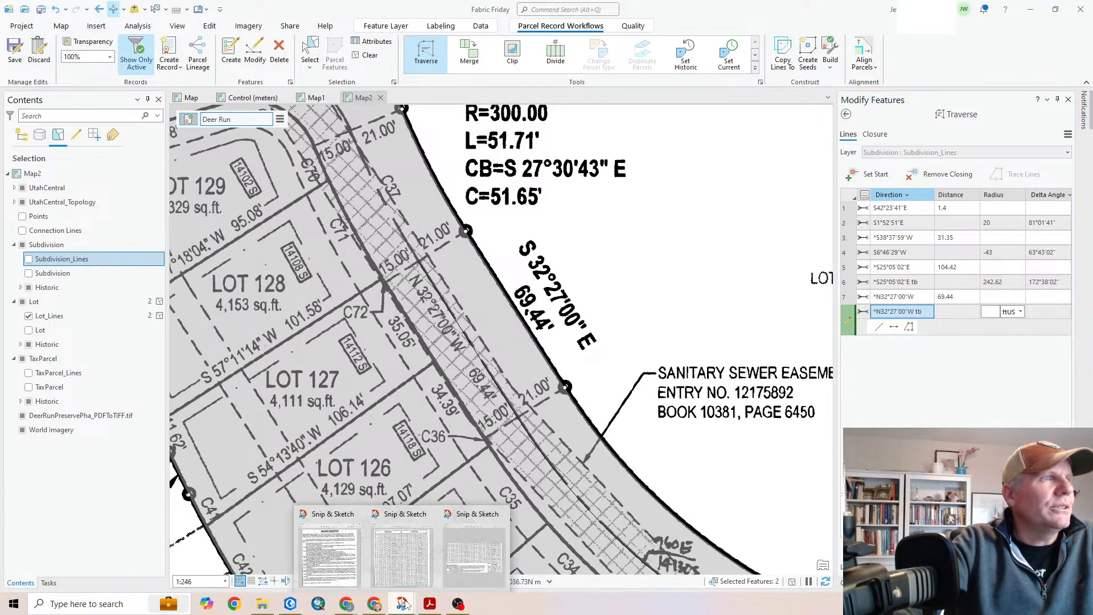
left_click(767, 15)
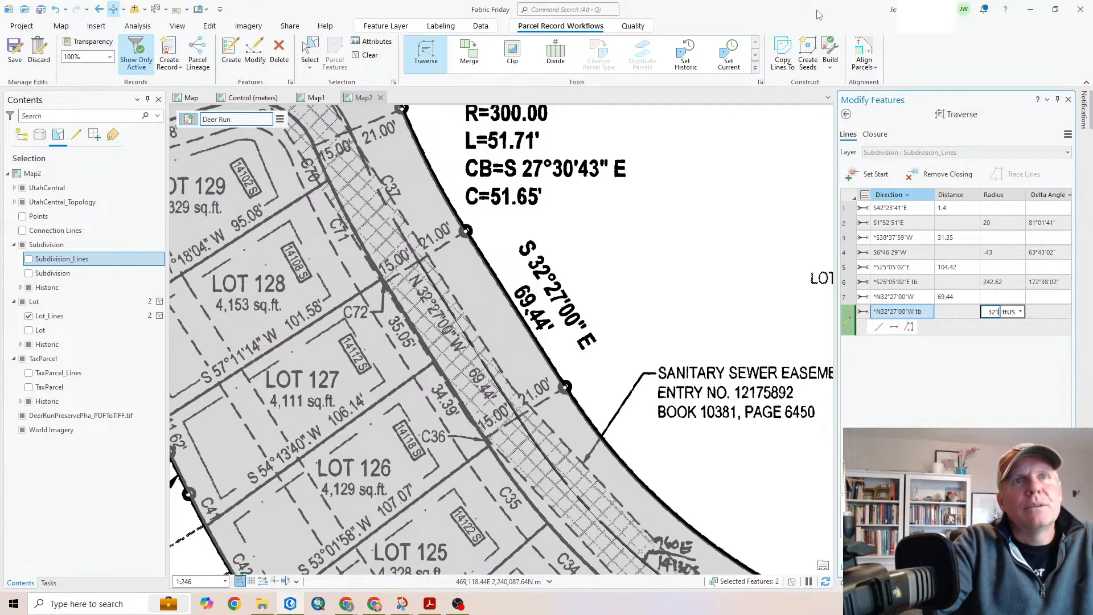
key("Tab")
type("9")
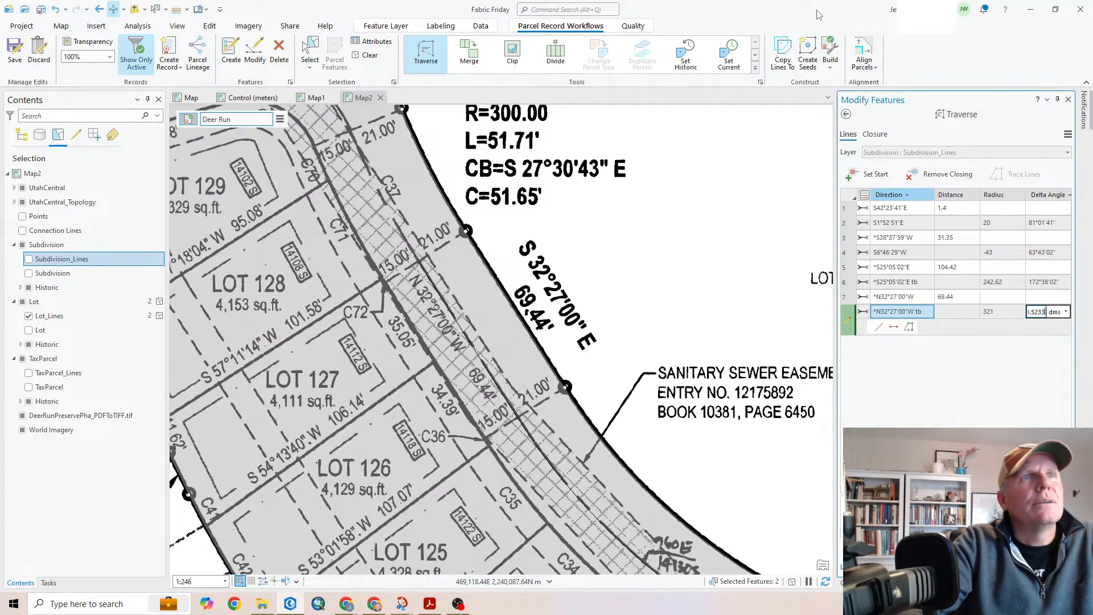
type(".5233")
key("Return")
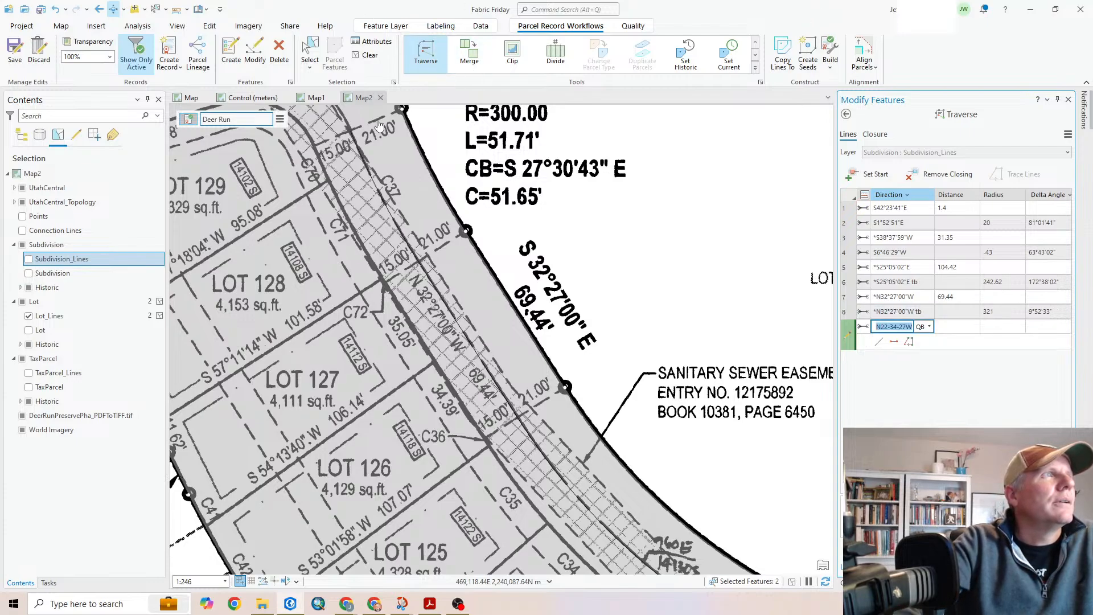
Enter curve C5 as the ninth traverse course with tangent bearing N22°34'27"W, radius -43 ftUS and delta angle 84°51'51"
left_click_drag(366, 189, 577, 388)
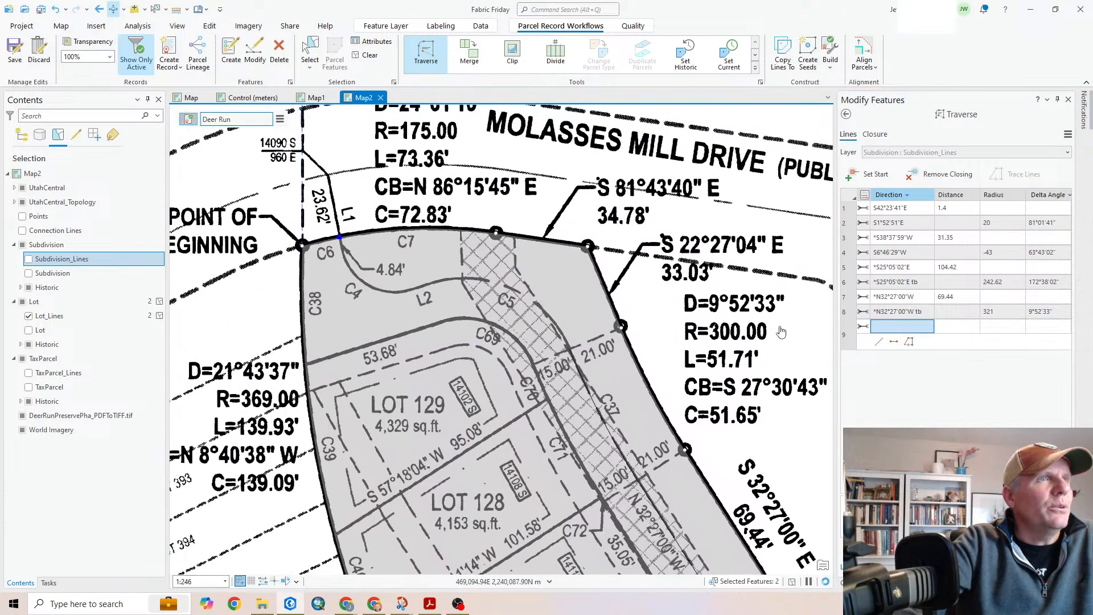
left_click(902, 328)
key("Tab")
key("Tab")
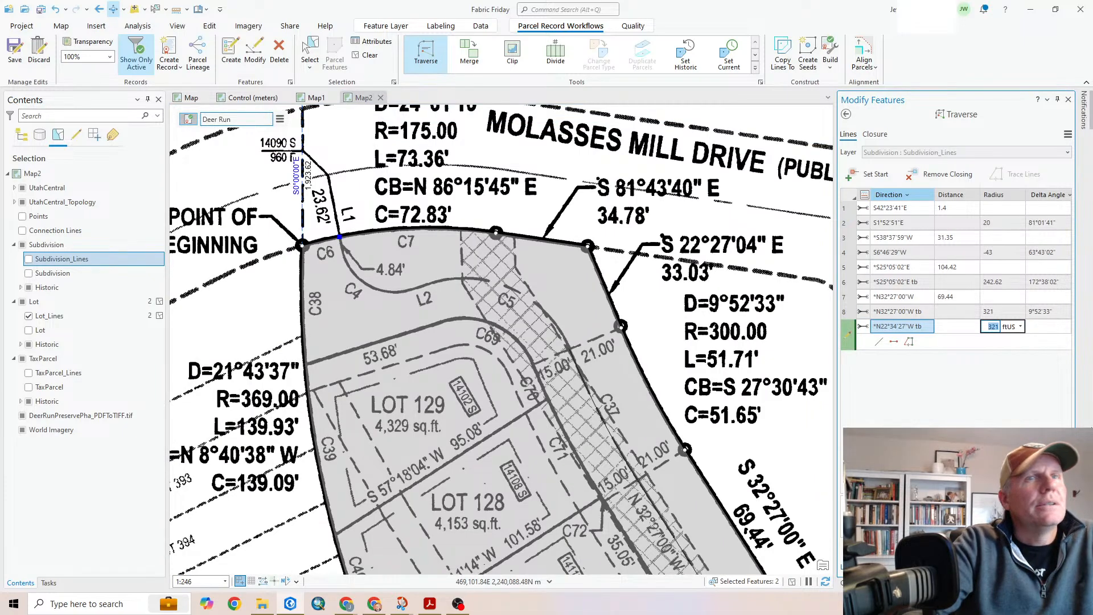
type("-43")
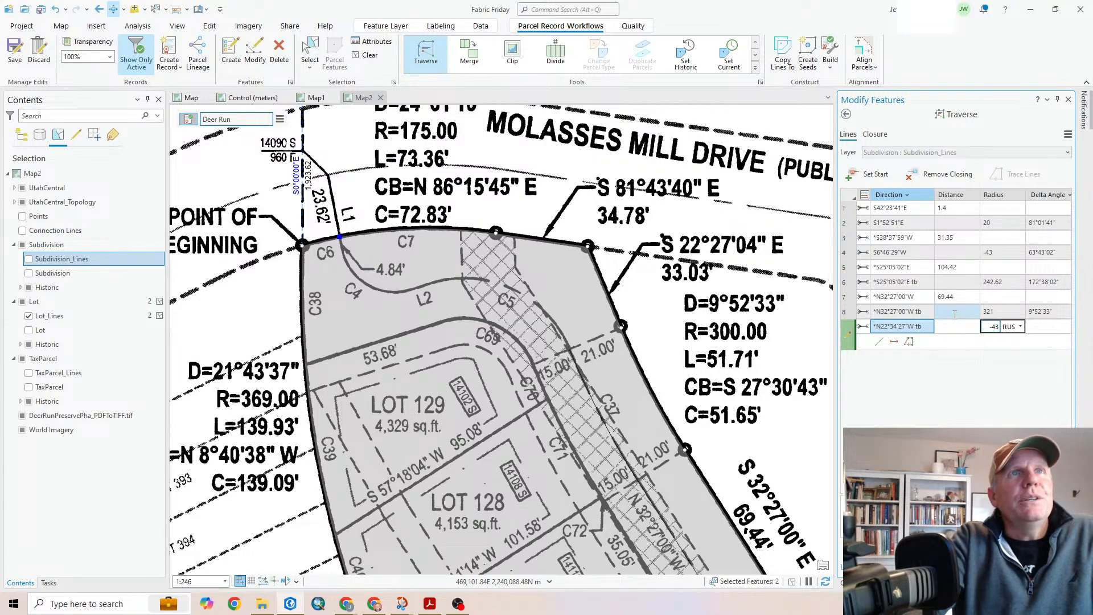
key("Tab")
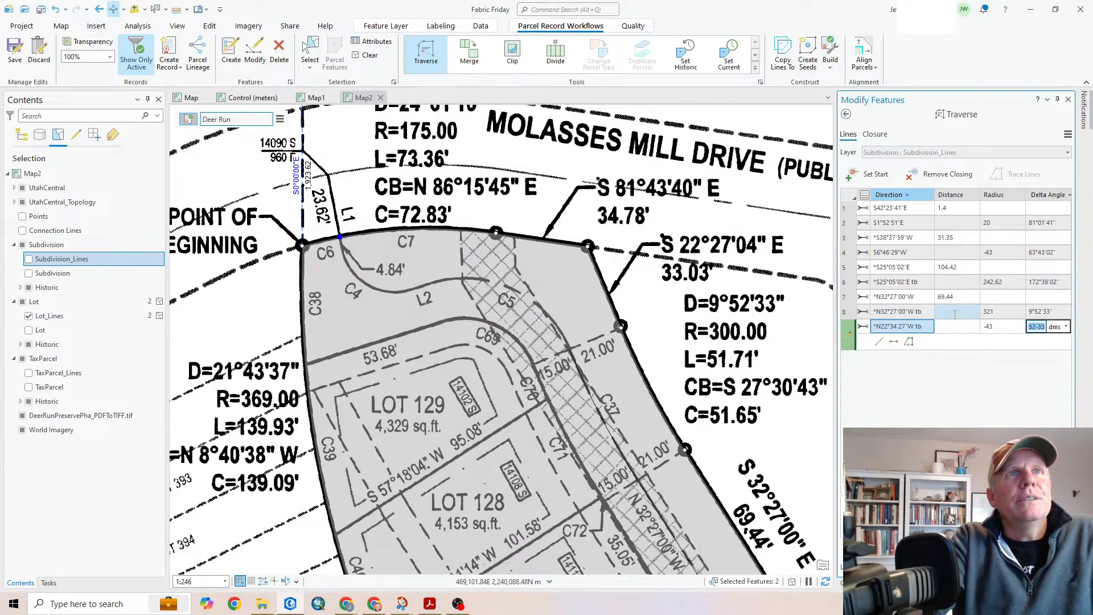
type("84")
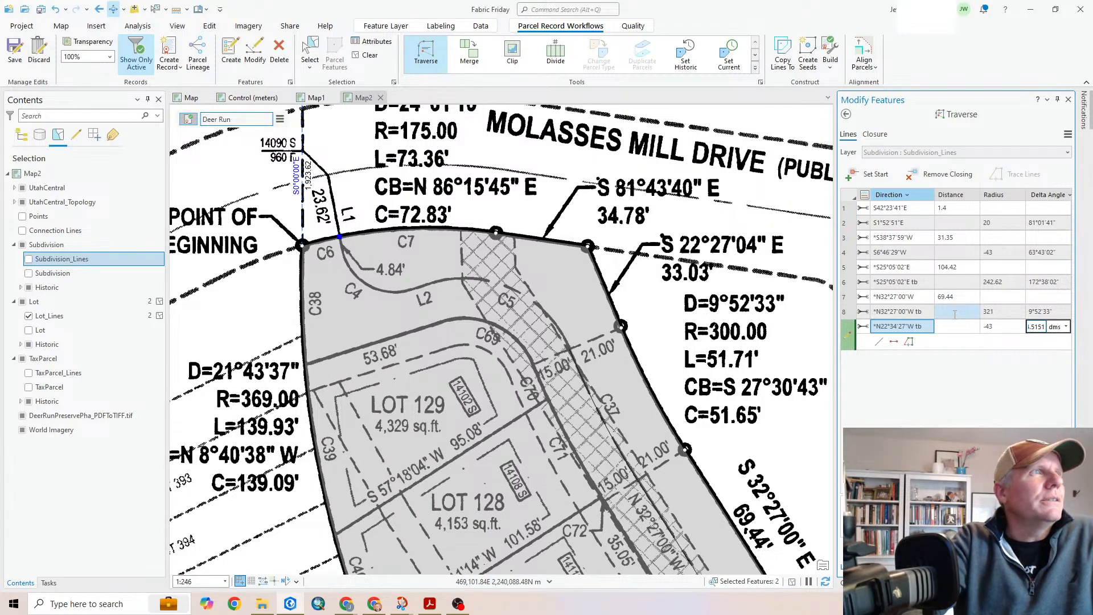
type(".5151")
key("Return")
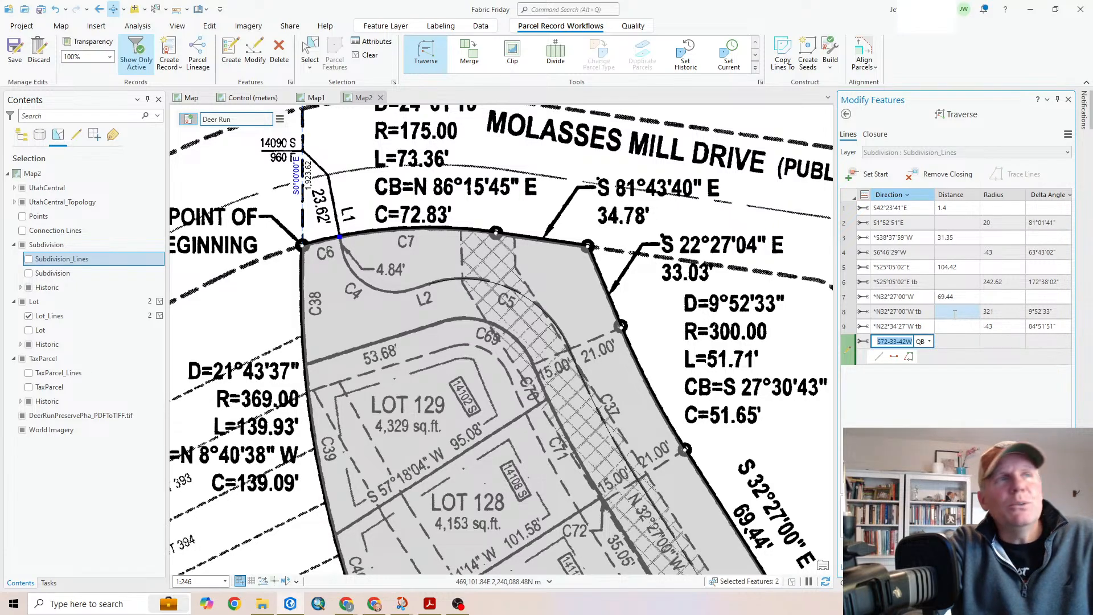
Enter the tenth course as S72°33'42"W for 7.53 ftUS and curve C4 as the eleventh with that tangent bearing, radius 20 ftUS and delta 96°24'20"
key("Return")
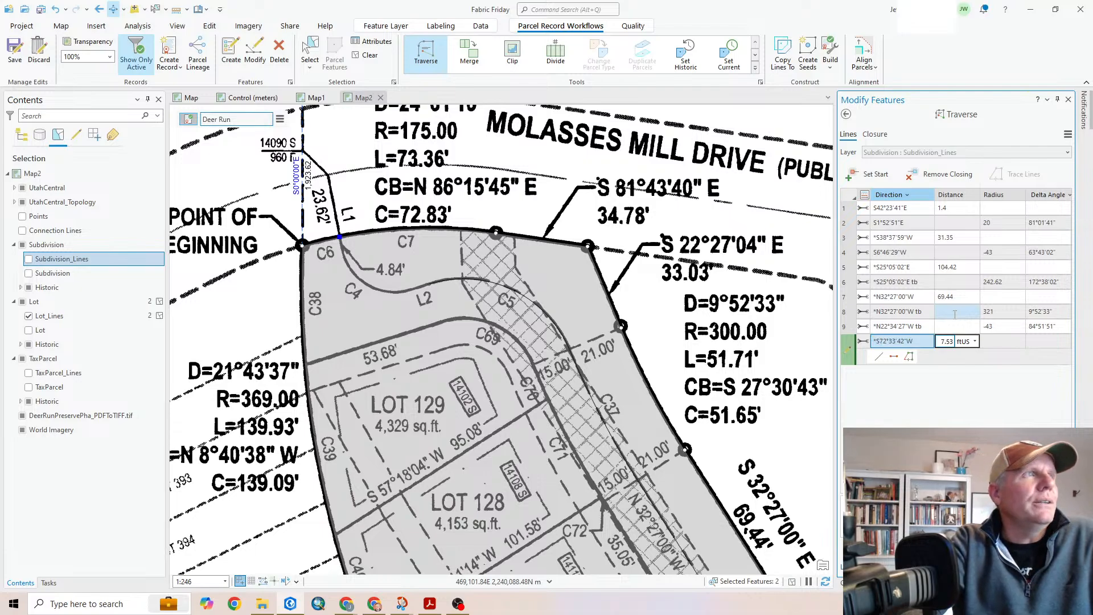
key("Return")
type("t")
key("Tab")
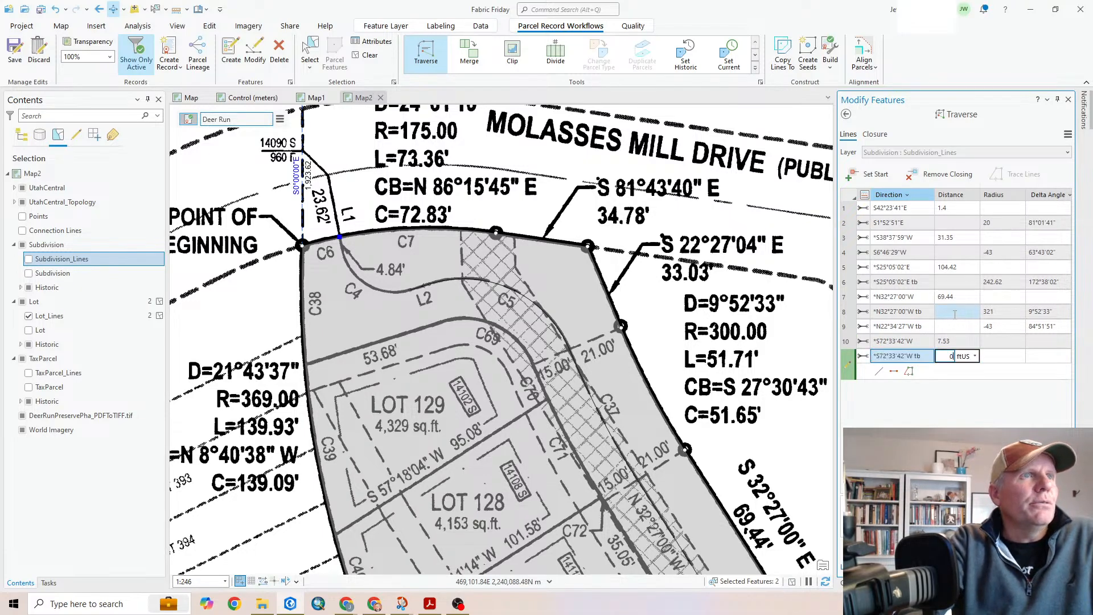
key("Tab")
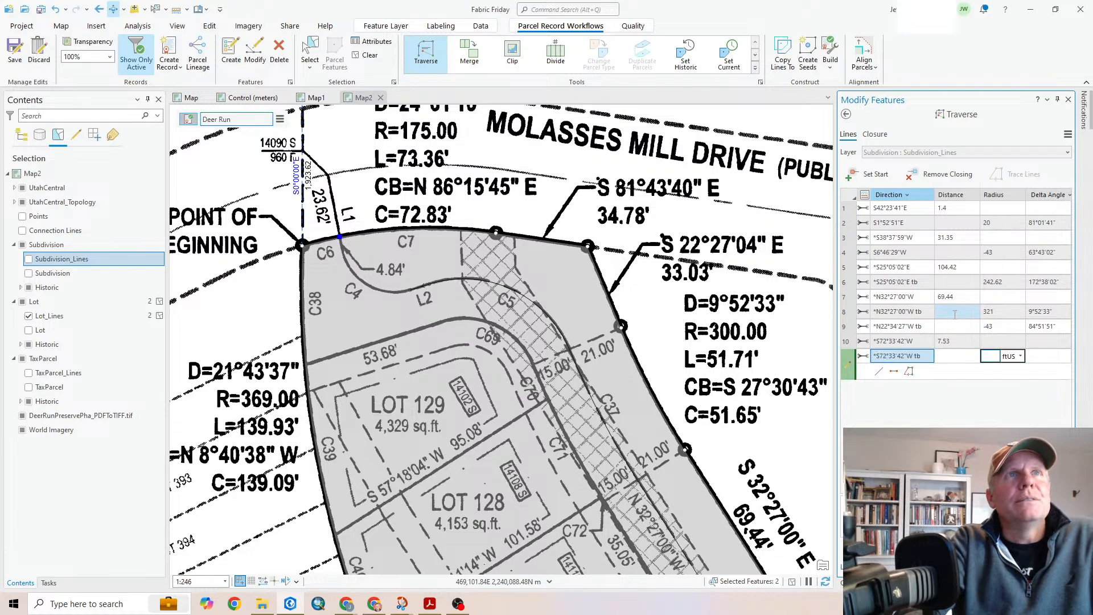
key("Tab")
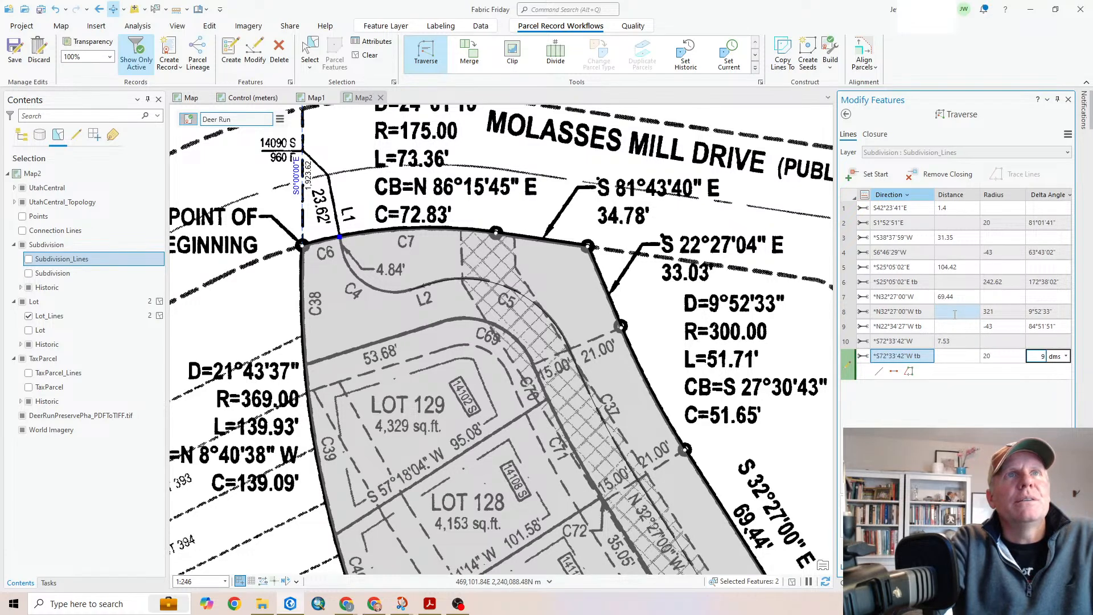
type("96.2420")
key("Return")
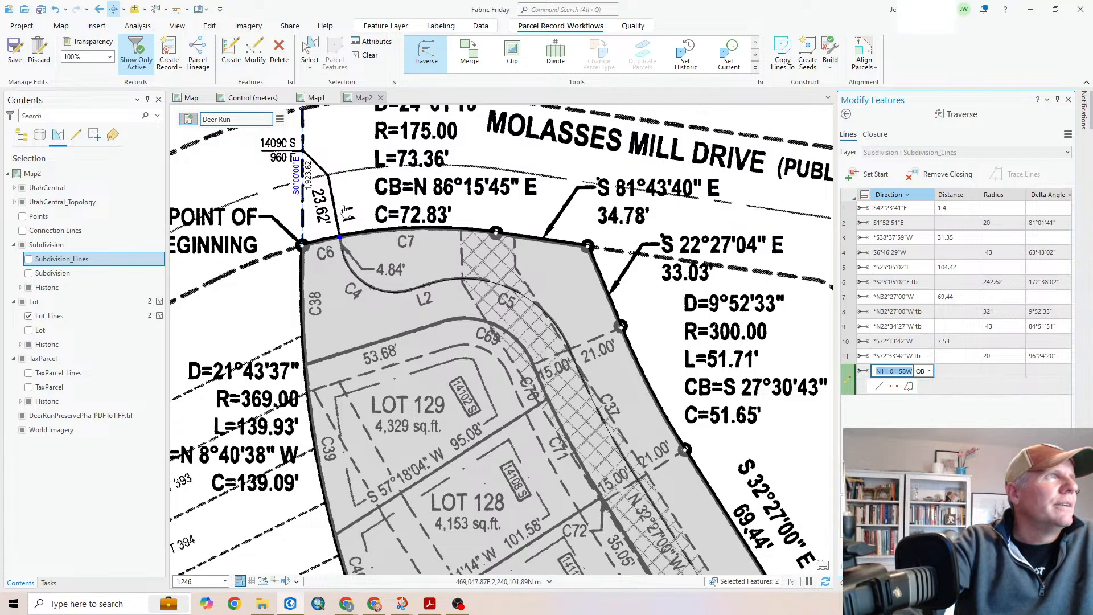
Enter the twelfth traverse course with the tangent direction N11°01'58"W and a distance of 28.38 ftUS
left_click_drag(346, 211, 462, 352)
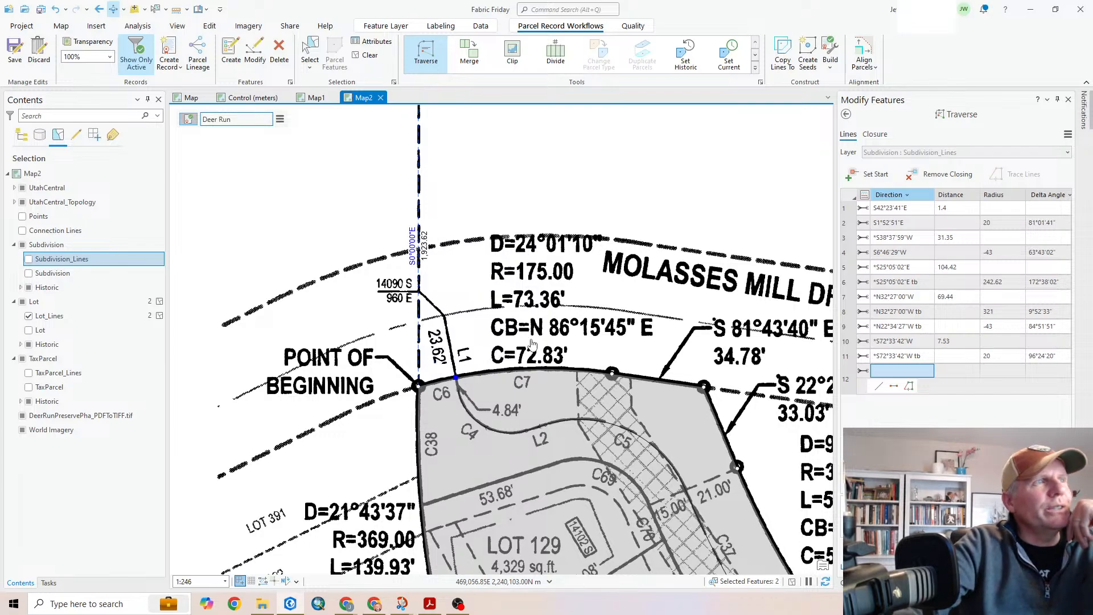
left_click(457, 376)
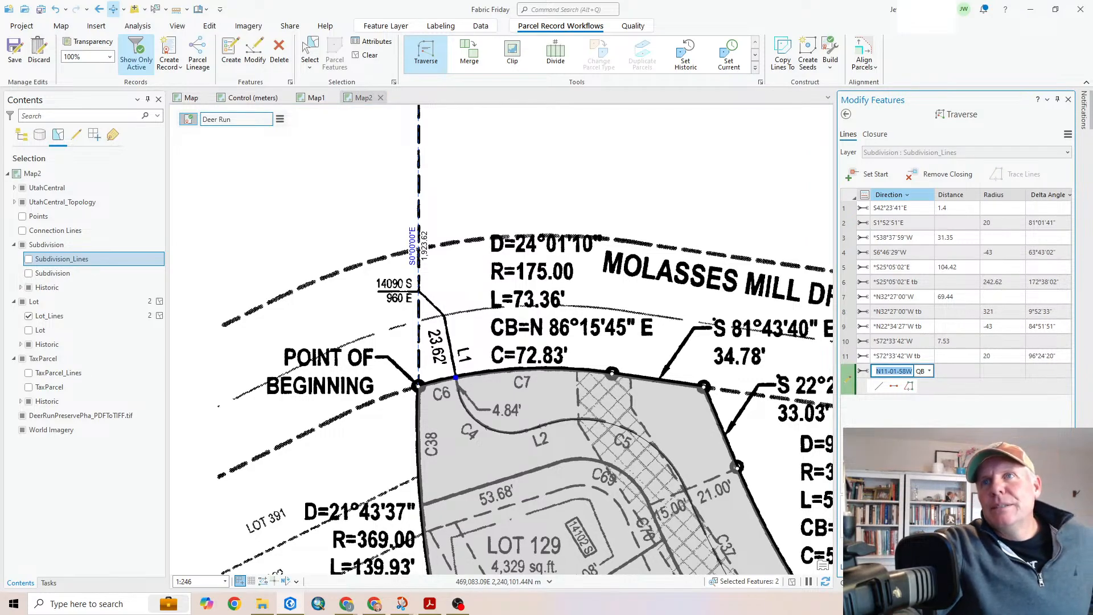
key("Tab")
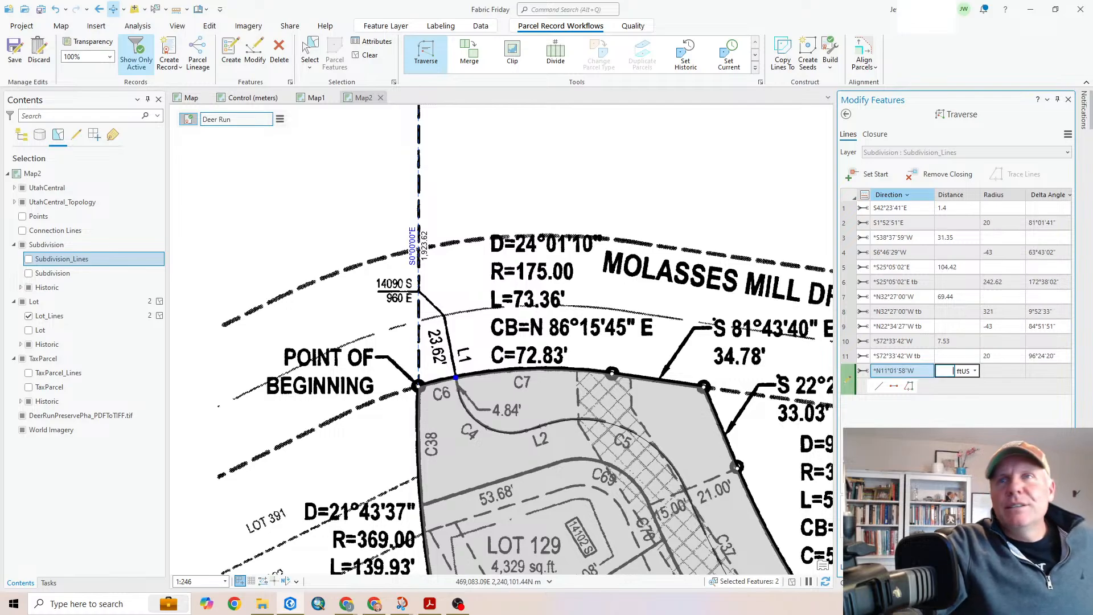
type("28.3")
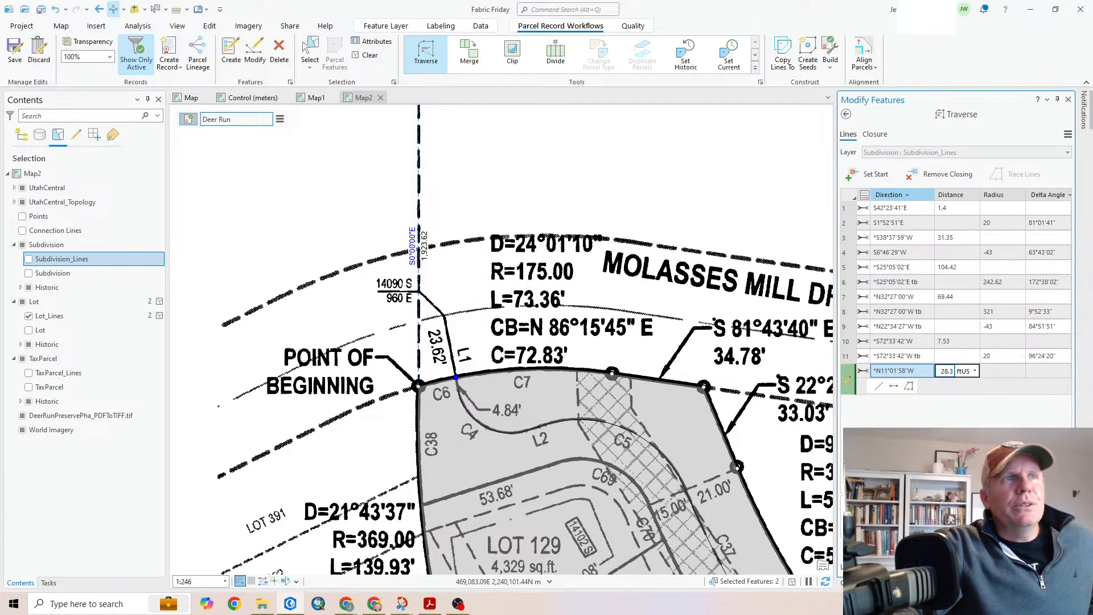
type("8")
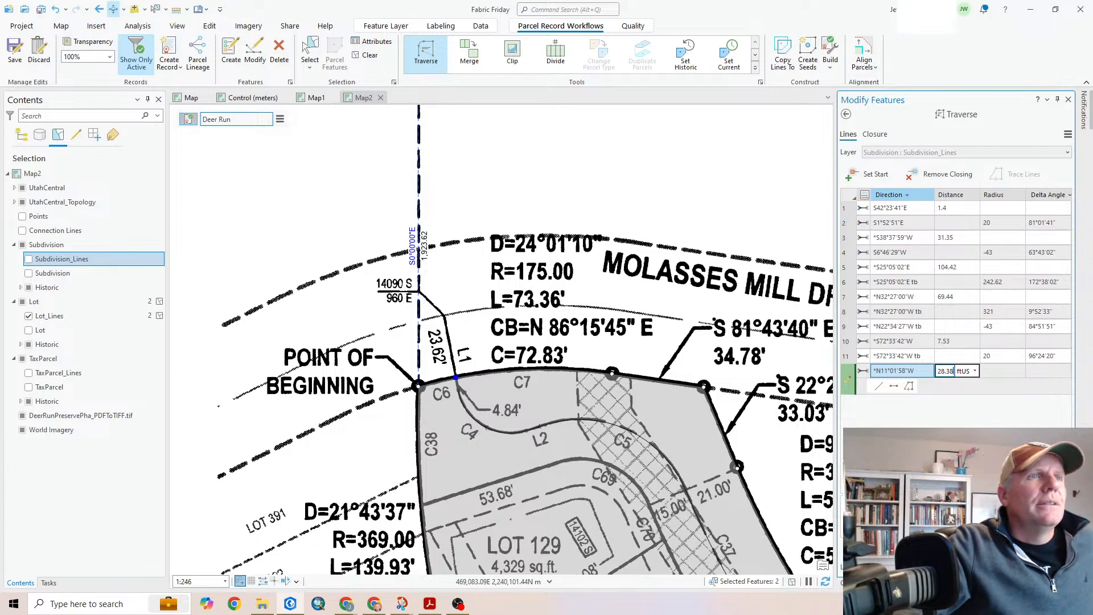
key("Return")
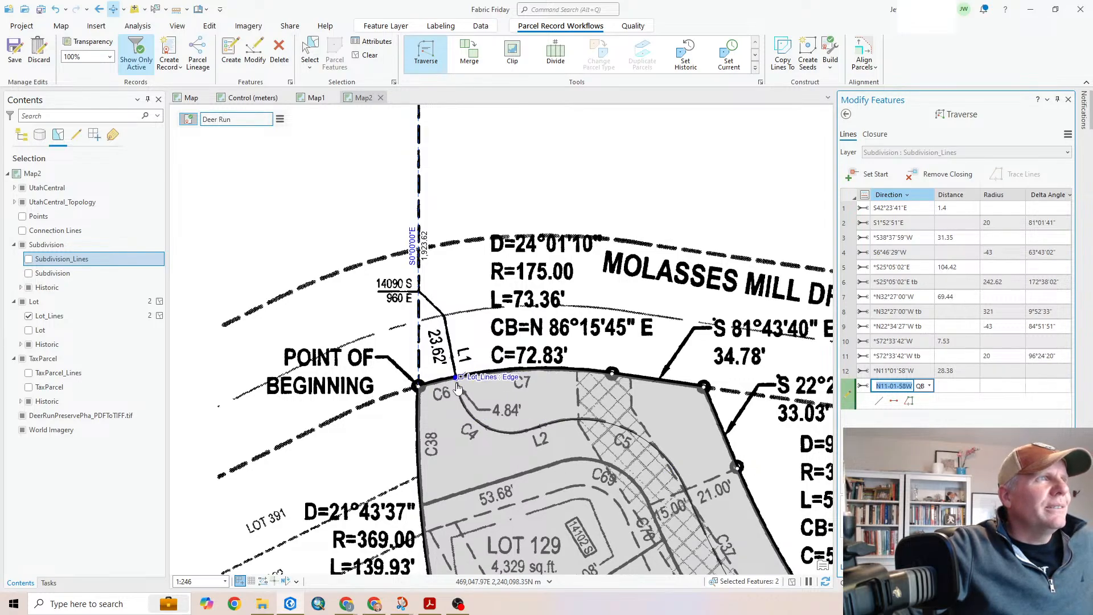
Hide the DeerRunPreservePha_PDFToTIFF.tif plat image and inspect where the traverse's last course crosses the subdivision boundary
scroll(456, 385, "up", 5)
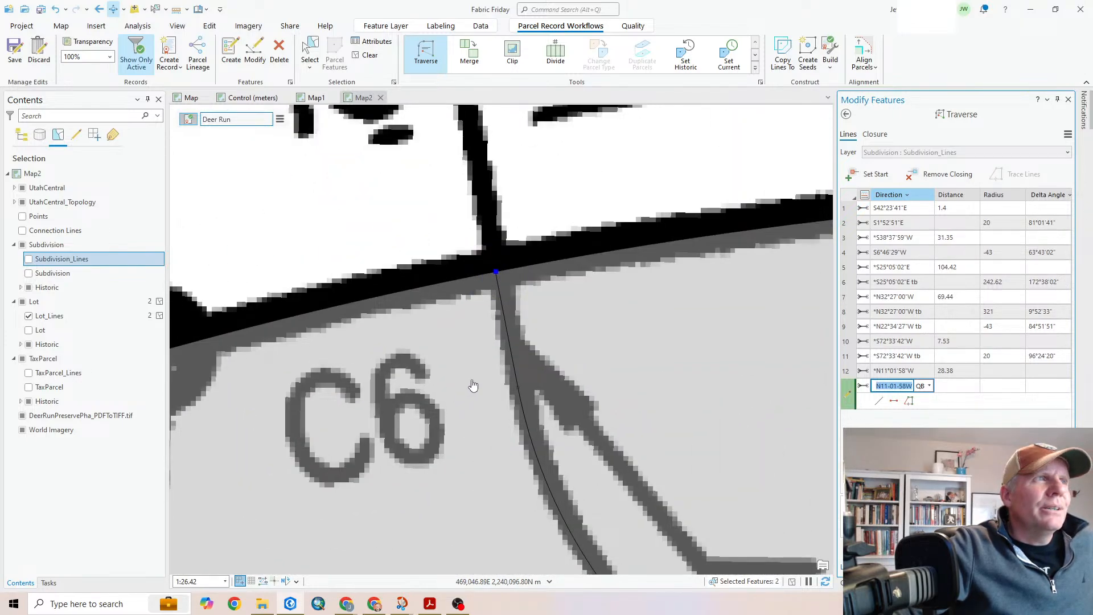
scroll(494, 285, "up", 5)
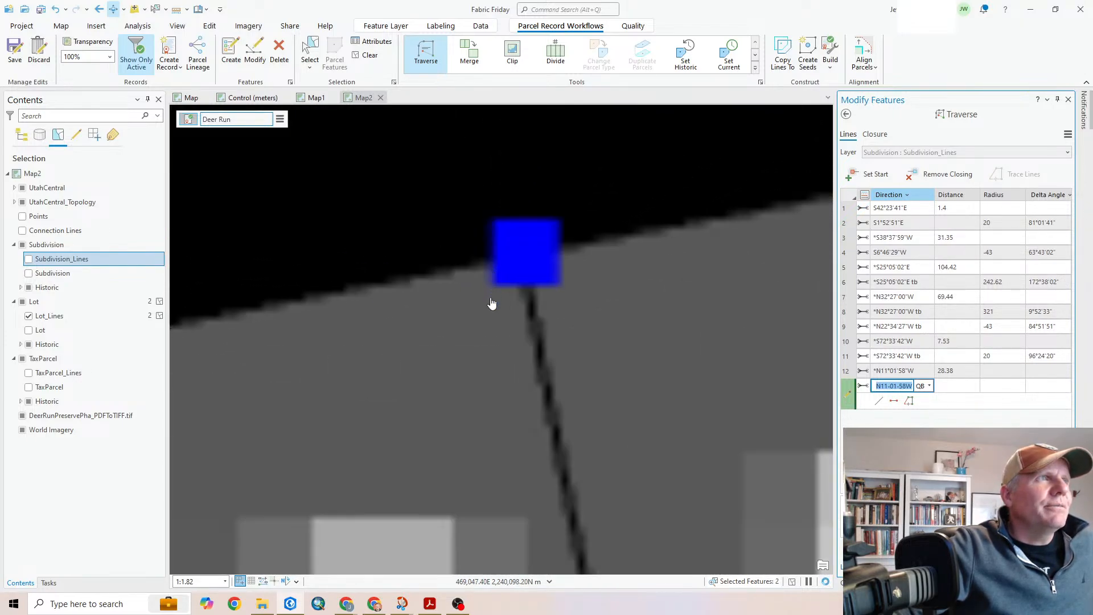
scroll(492, 304, "down", 4)
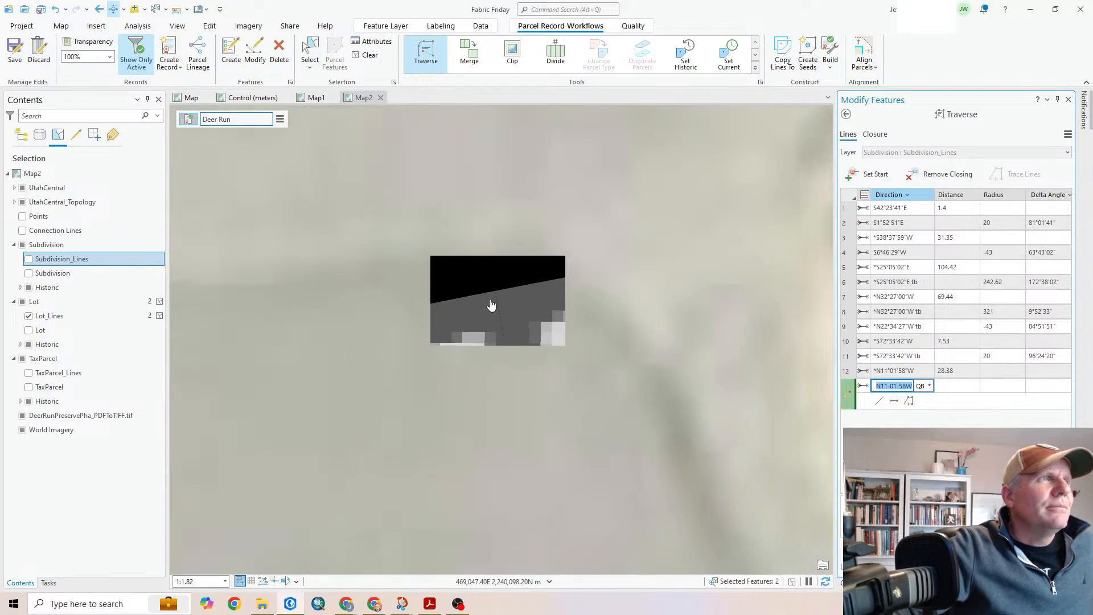
left_click(21, 135)
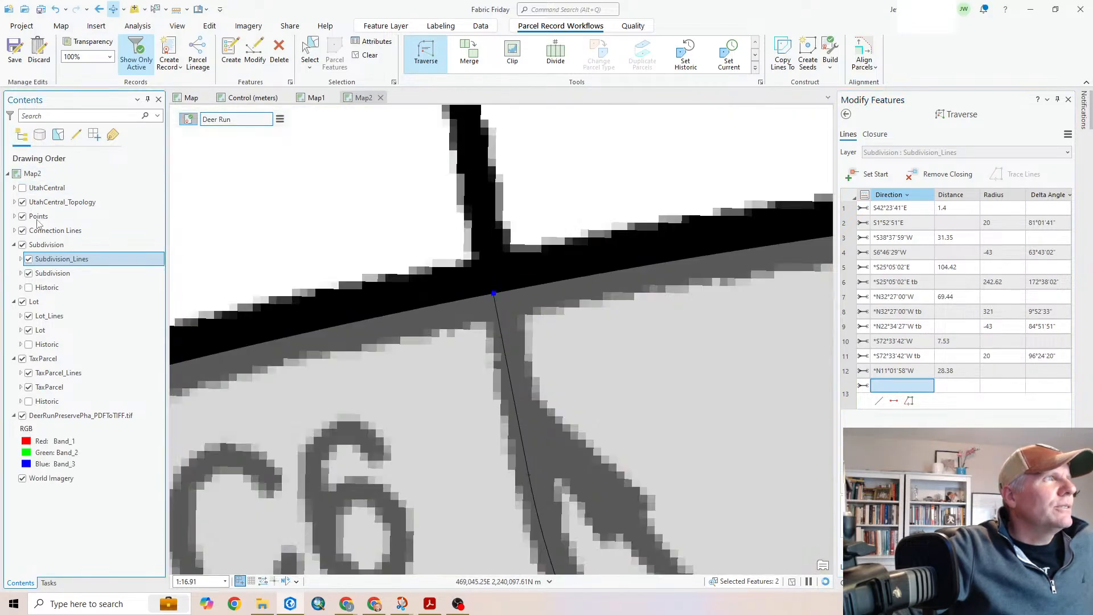
left_click(22, 416)
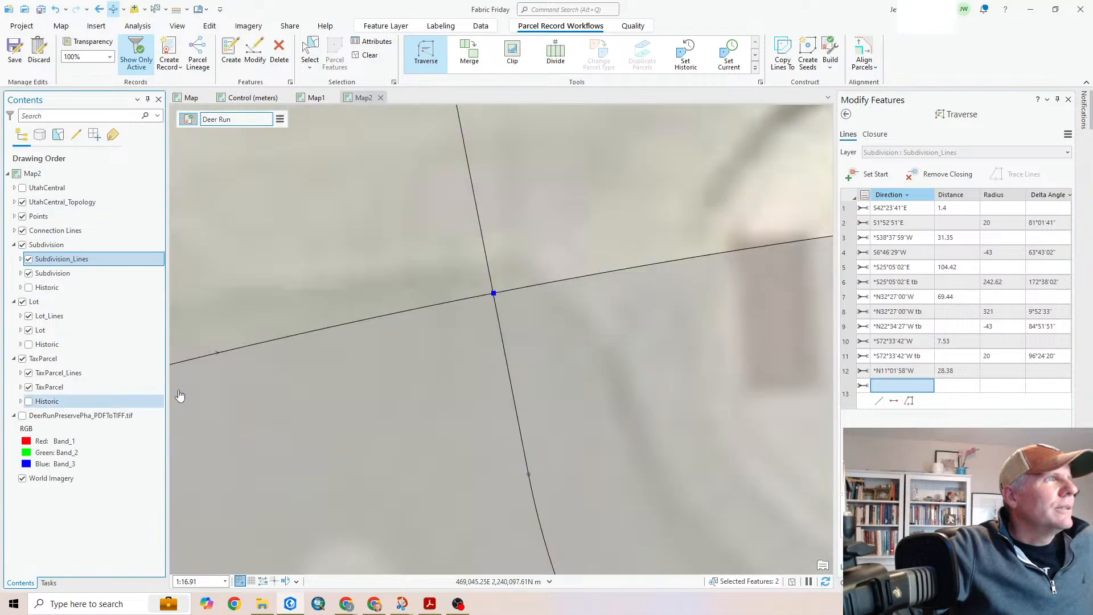
scroll(462, 322, "down", 3)
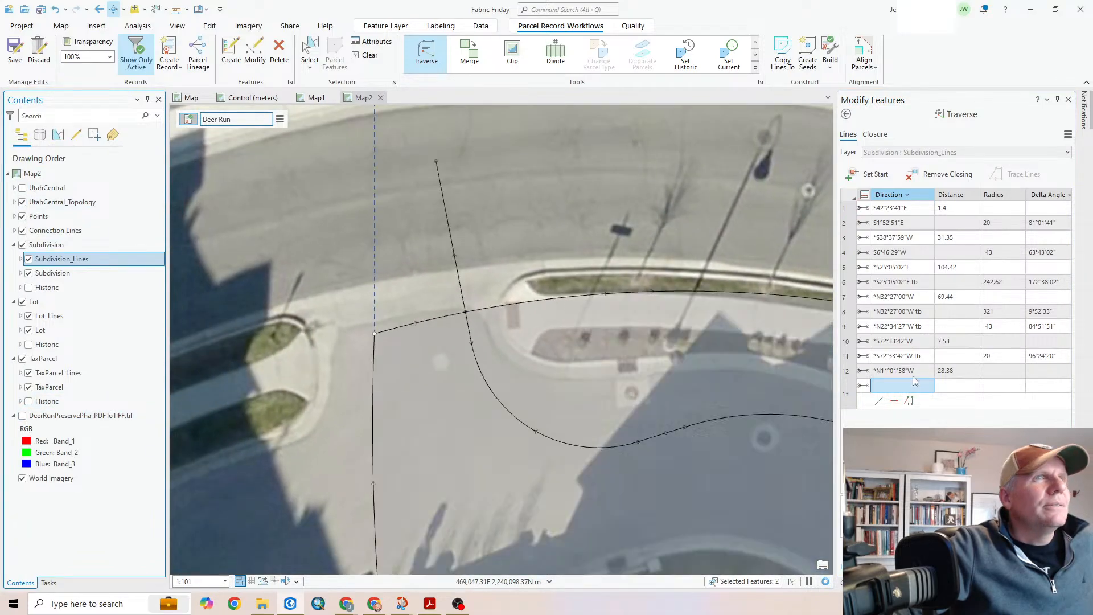
Show the plat image again and set the twelfth traverse course's distance to 4.84 ftUS
left_click(946, 372)
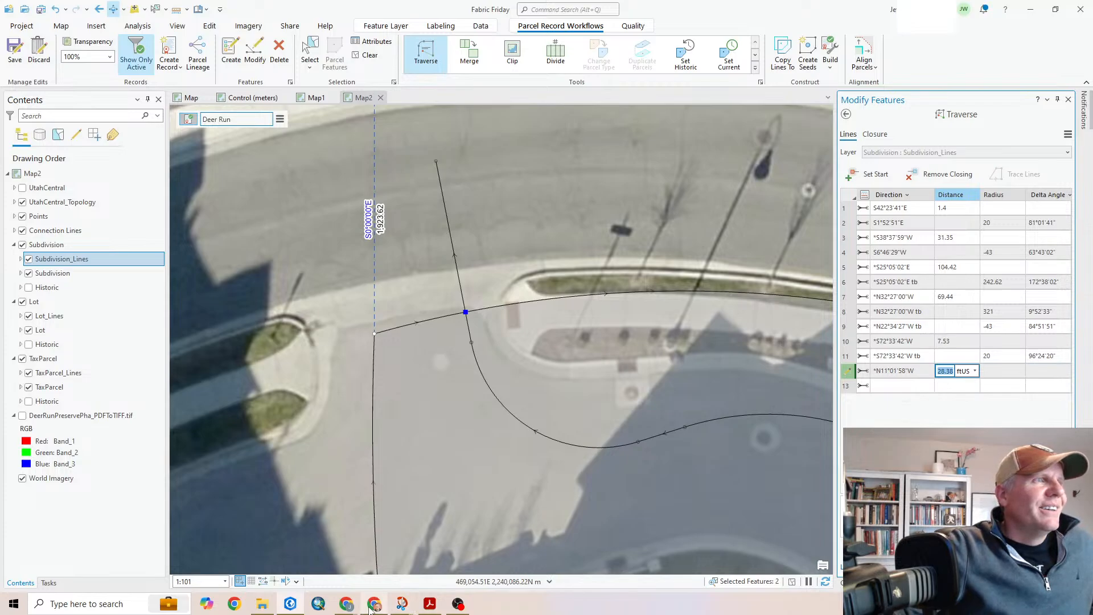
mouse_move(402, 604)
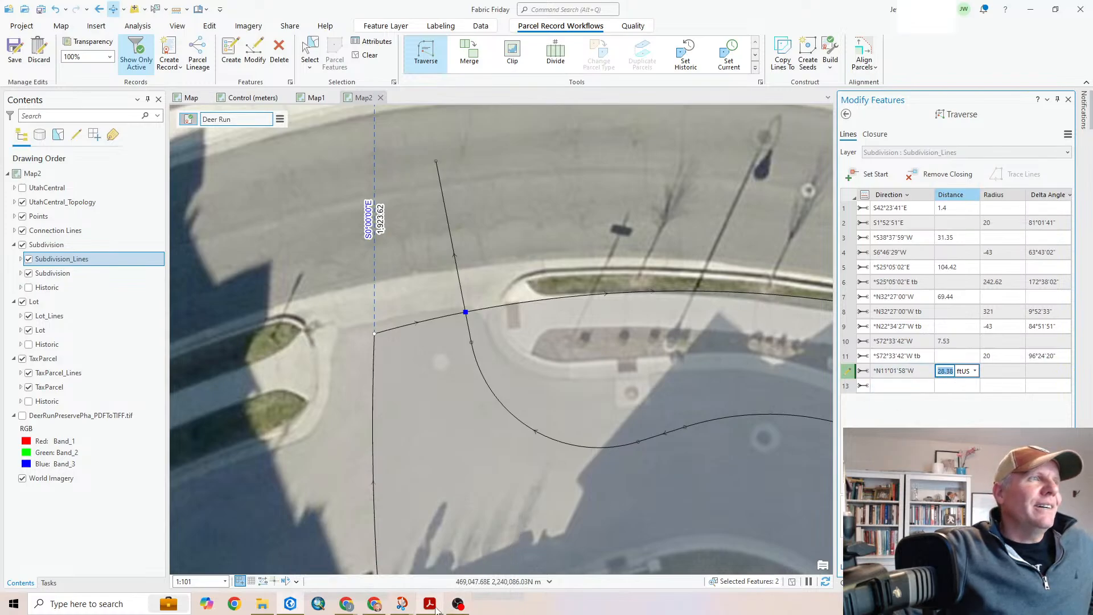
mouse_move(440, 608)
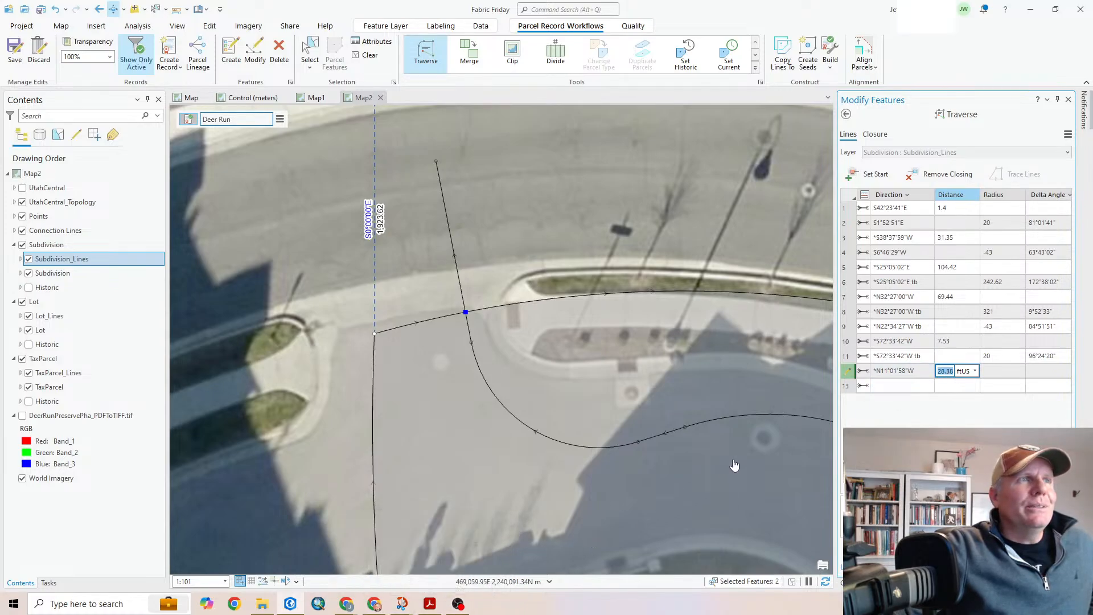
left_click(22, 415)
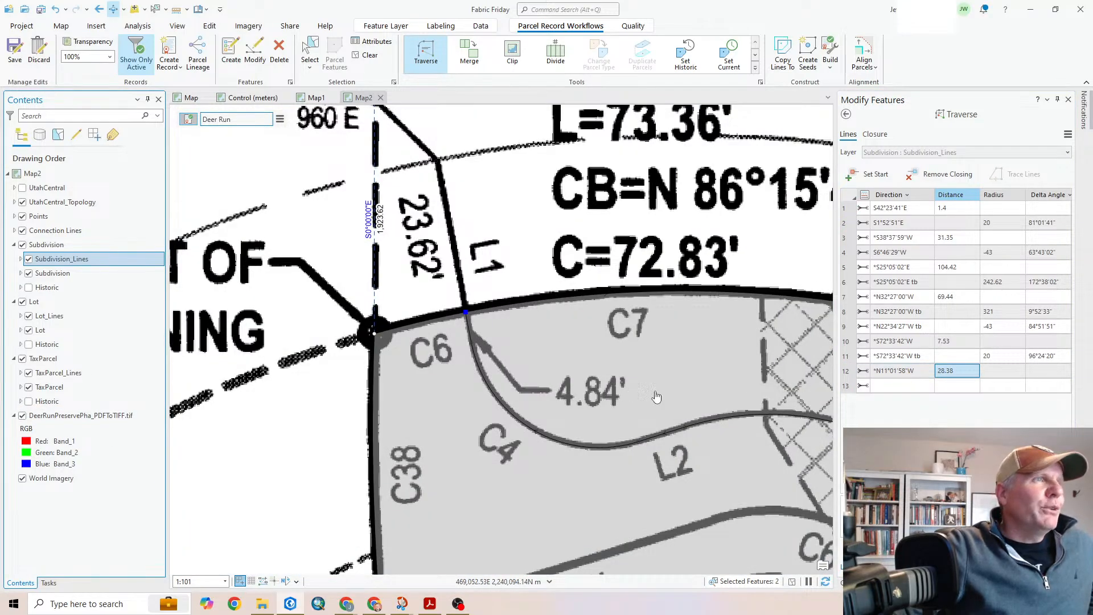
left_click(950, 371)
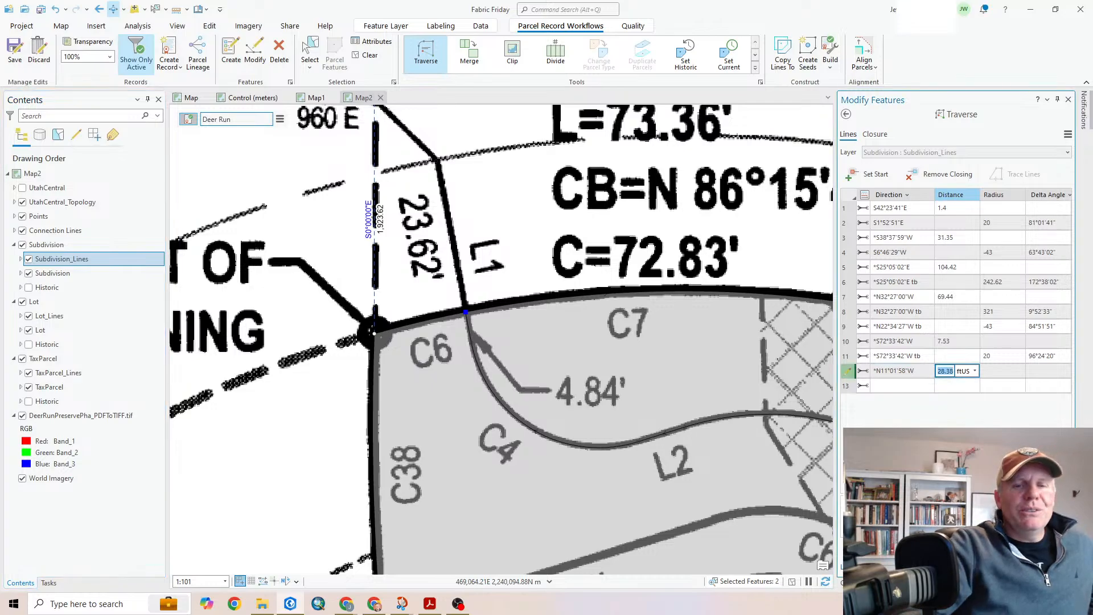
type("4.84")
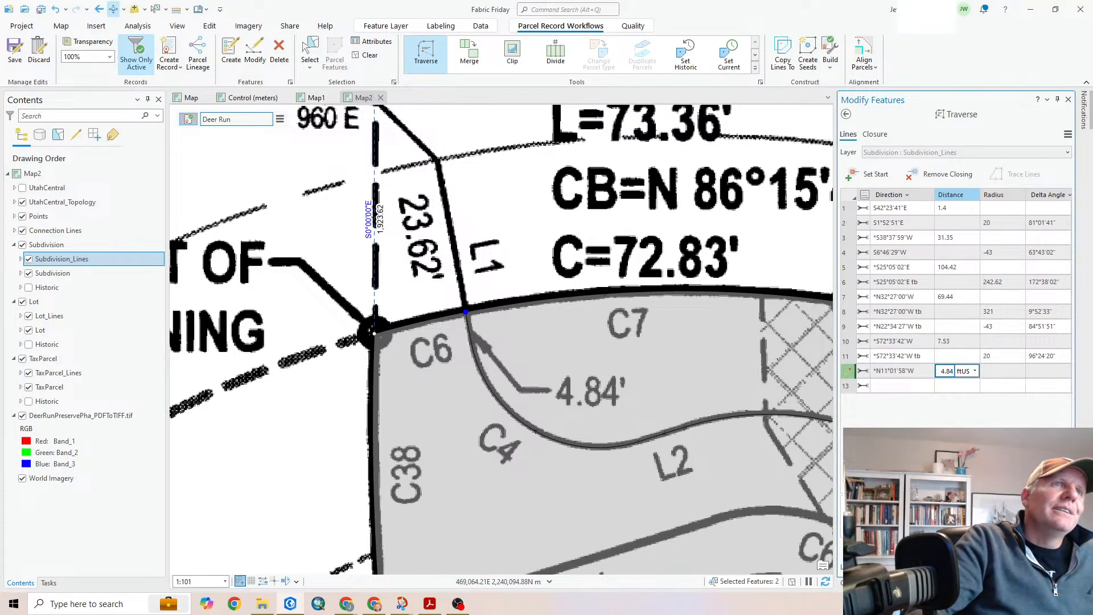
key("Return")
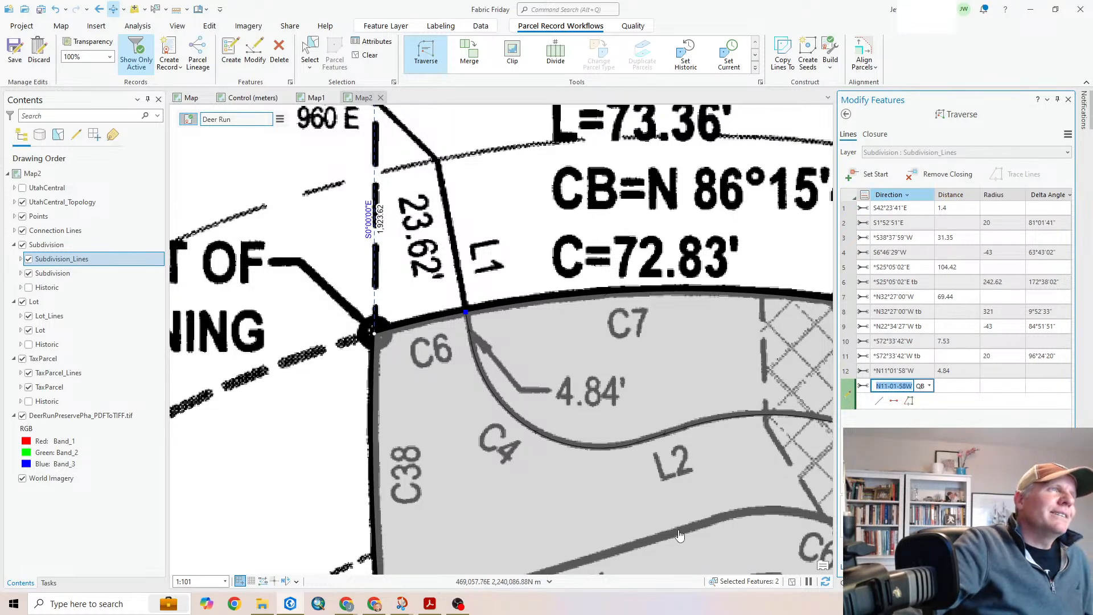
Toggle the Force Close option of the traverse after following the private road to Candy Pull Drive
scroll(614, 457, "down", 2)
scroll(615, 457, "down", 2)
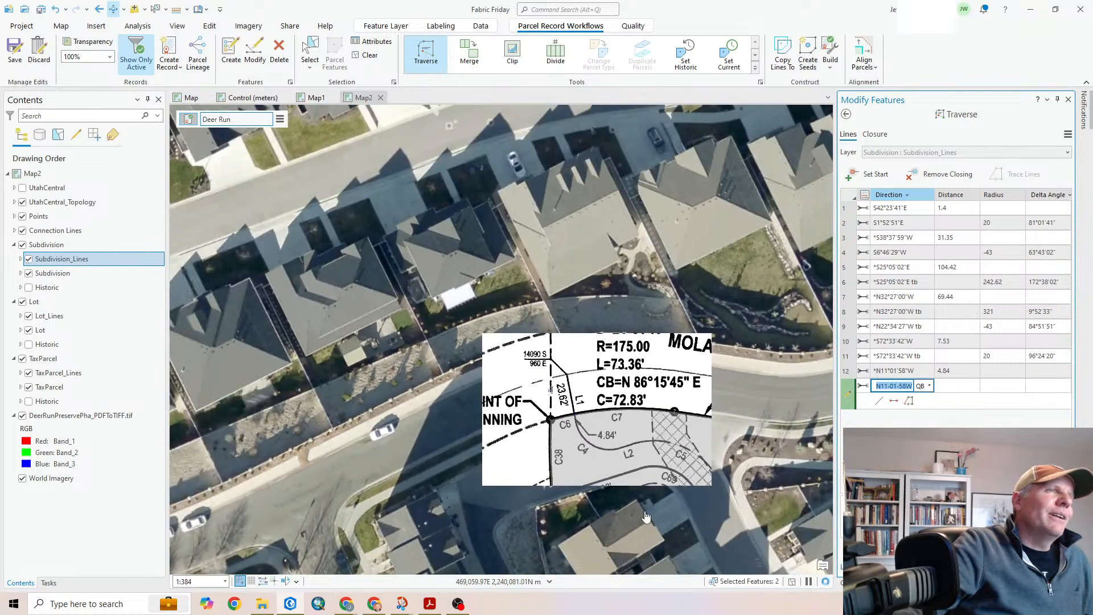
scroll(689, 503, "down", 2)
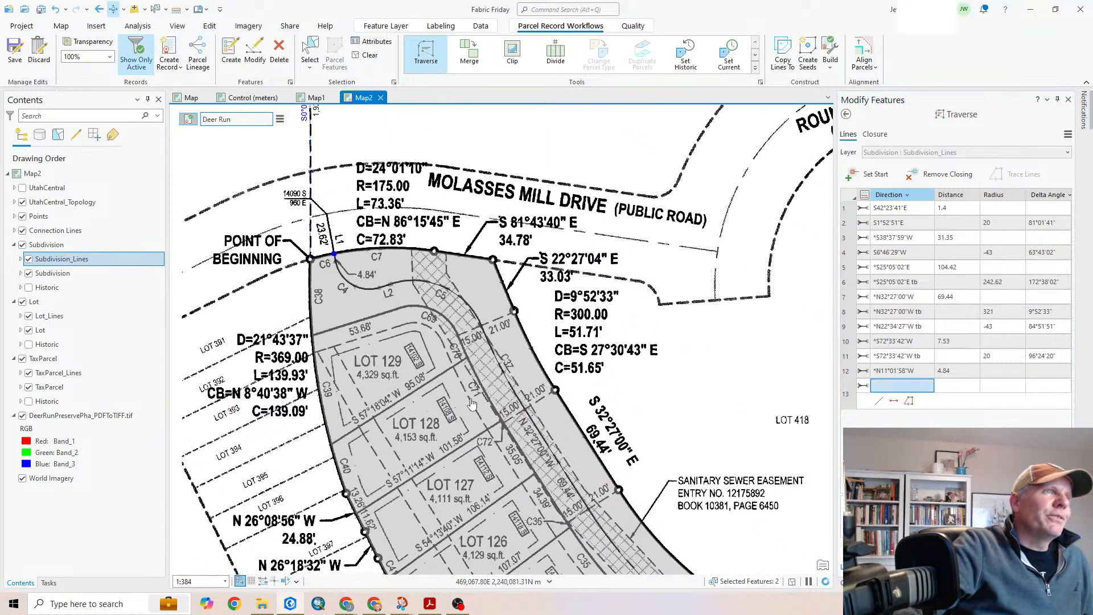
left_click_drag(608, 483, 461, 351)
left_click_drag(702, 323, 557, 398)
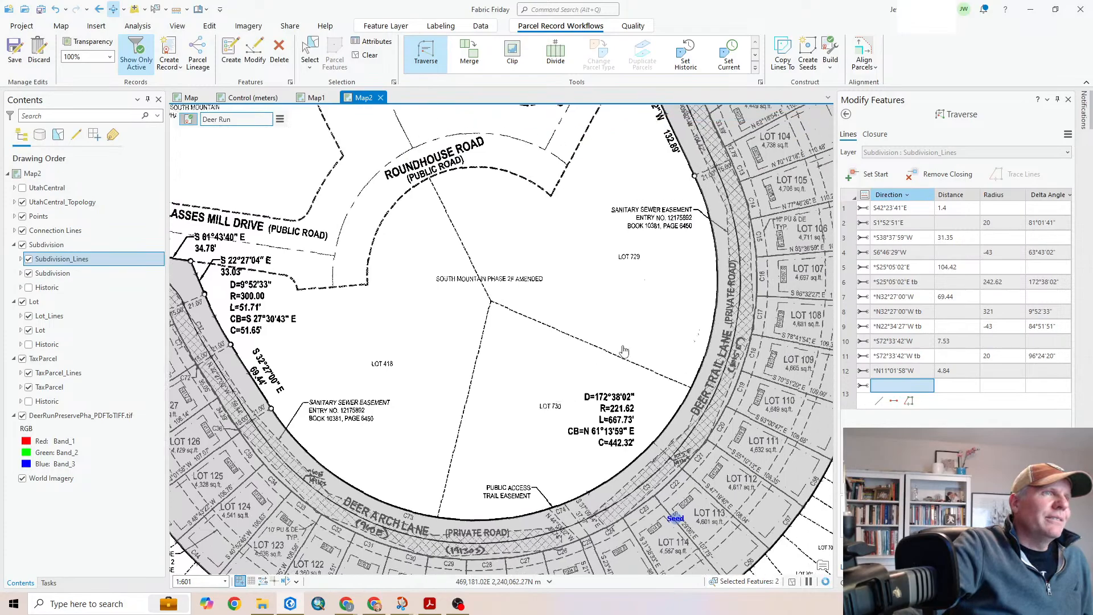
left_click_drag(679, 296, 618, 435)
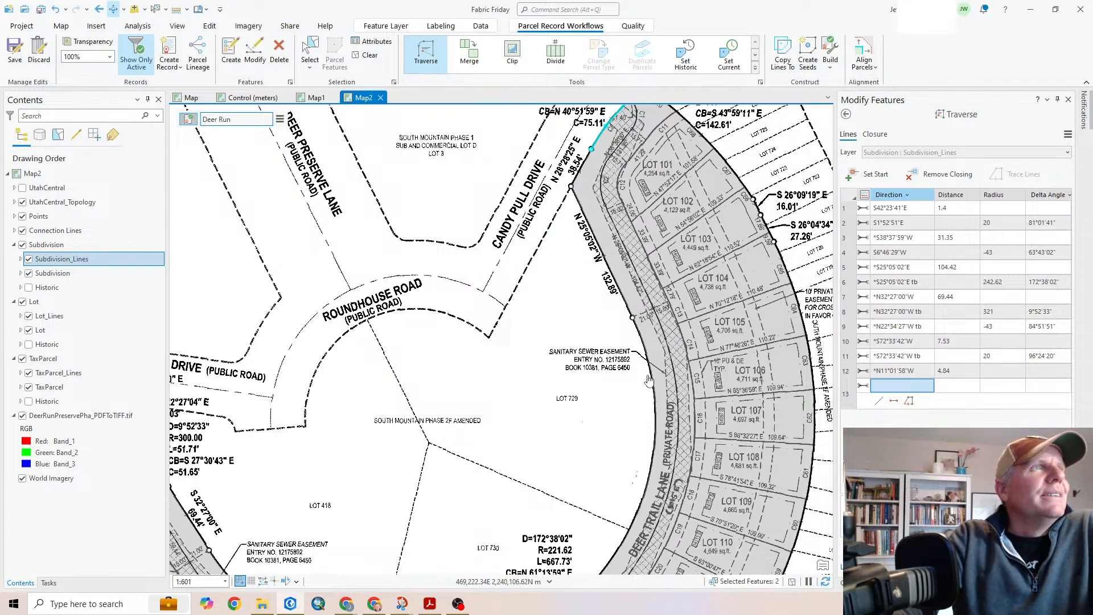
left_click(1068, 134)
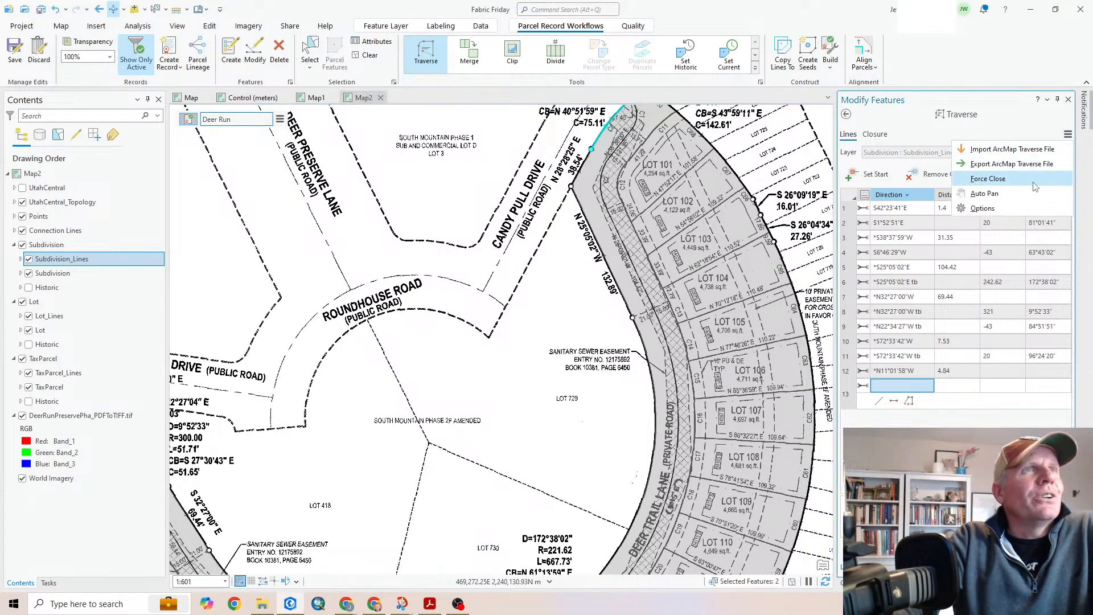
left_click(993, 181)
Finish the twelve-course traverse to create the private road lines in Subdivision_Lines
scroll(564, 526, "down", 2)
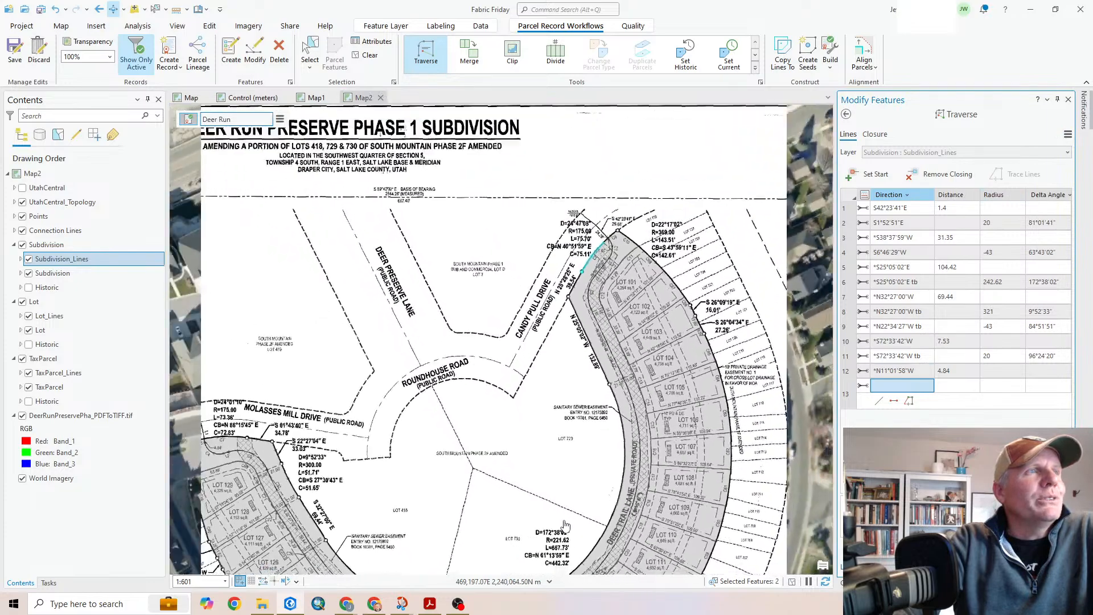
left_click_drag(564, 526, 514, 486)
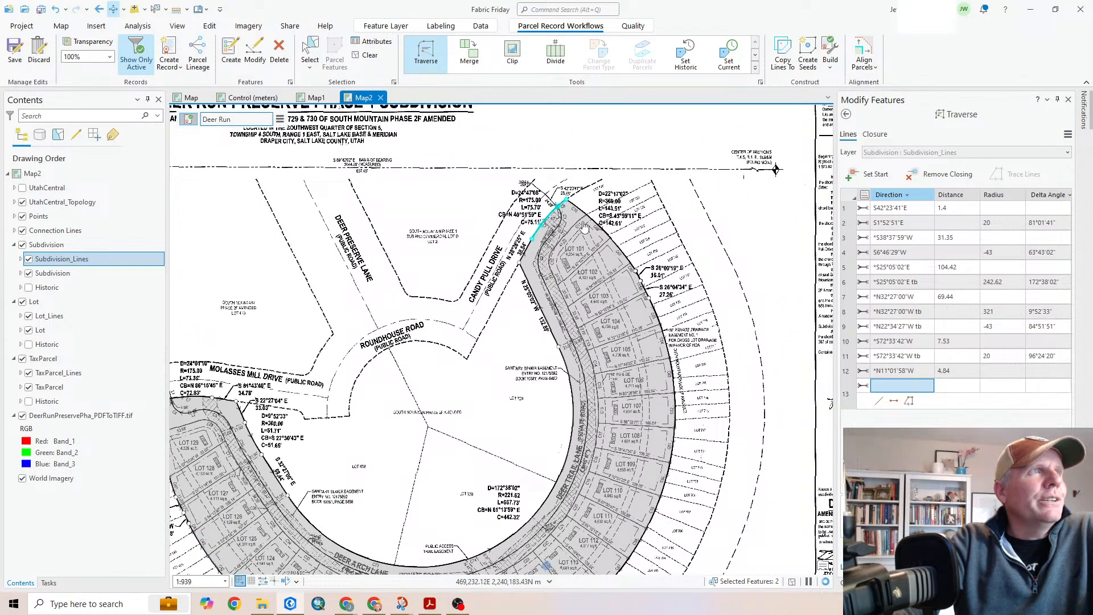
scroll(583, 226, "up", 5)
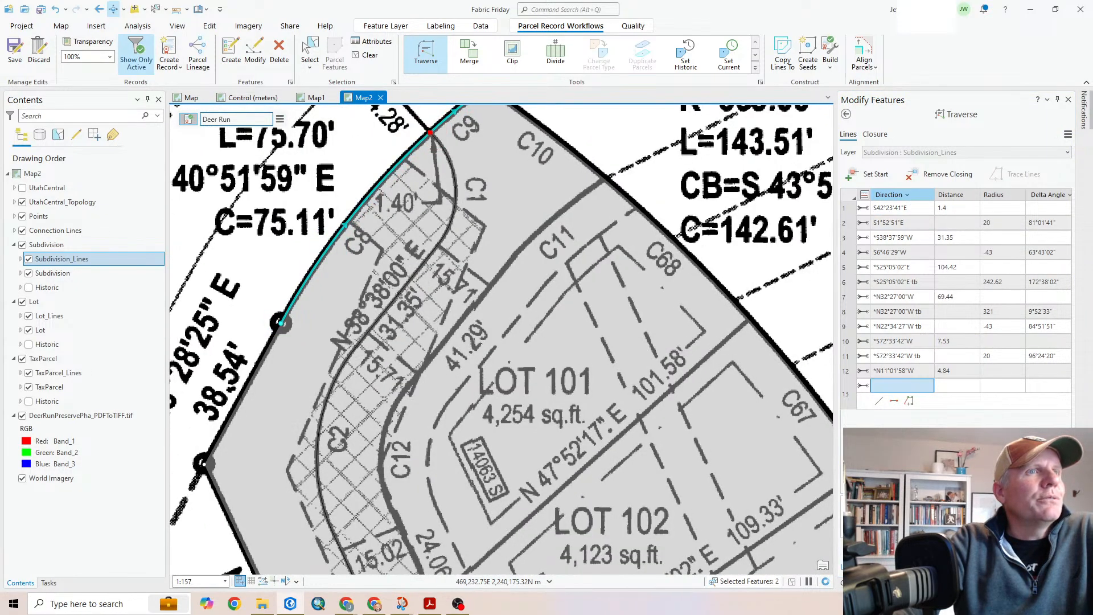
left_click(924, 393)
key("F2")
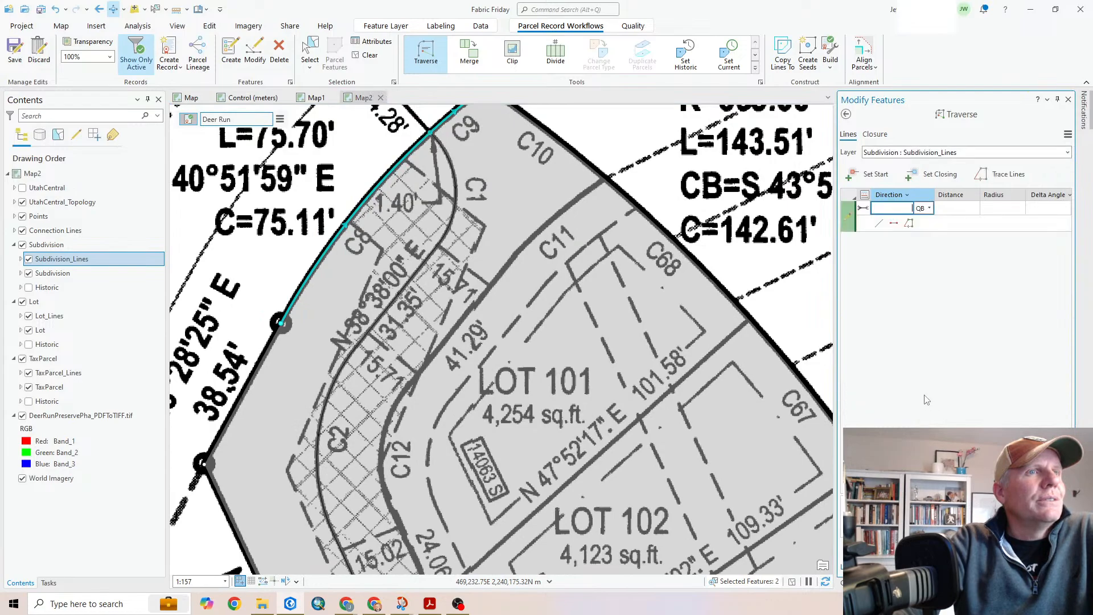
Select the Deer Run boundary curve with radius 369.00 and length 143.51 along lots 101 and 102 and start Divide on it
left_click(866, 174)
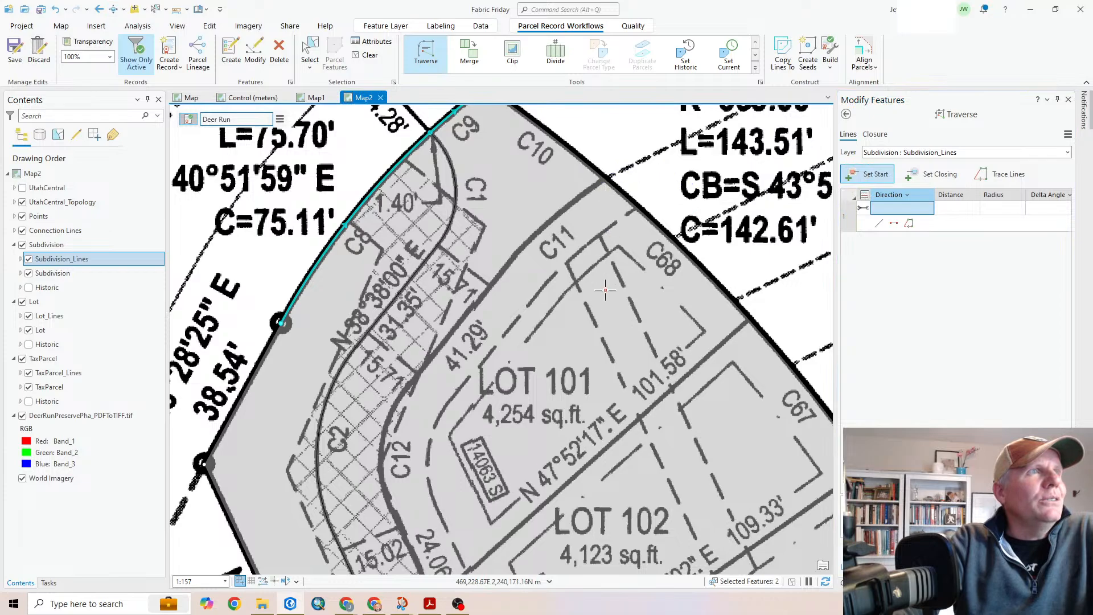
scroll(598, 299, "down", 1)
scroll(599, 298, "down", 3)
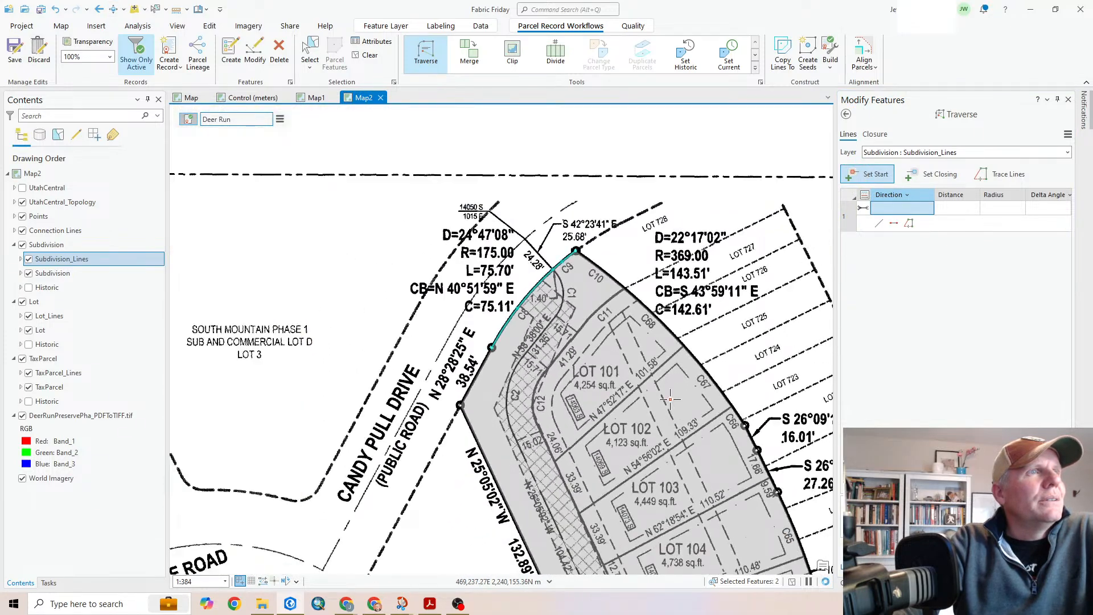
left_click(309, 53)
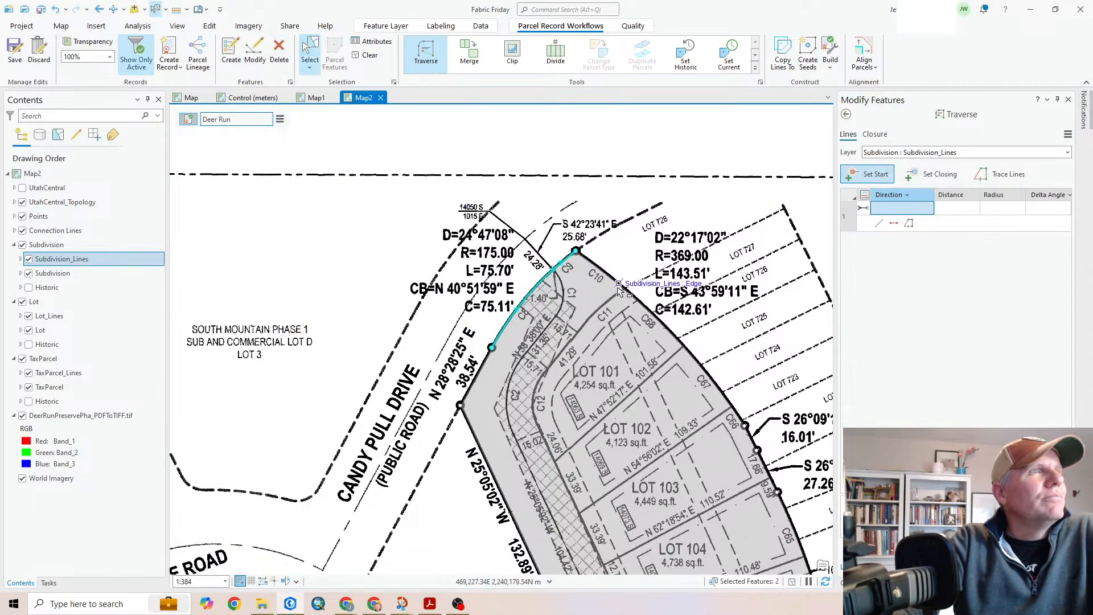
left_click(659, 342)
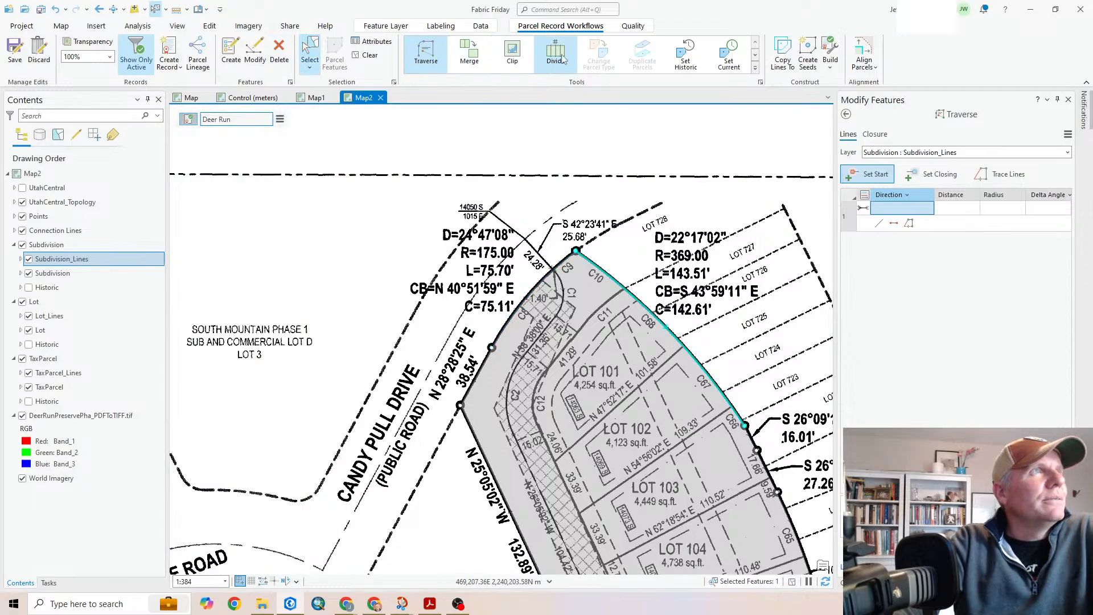
scroll(728, 365, "up", 3)
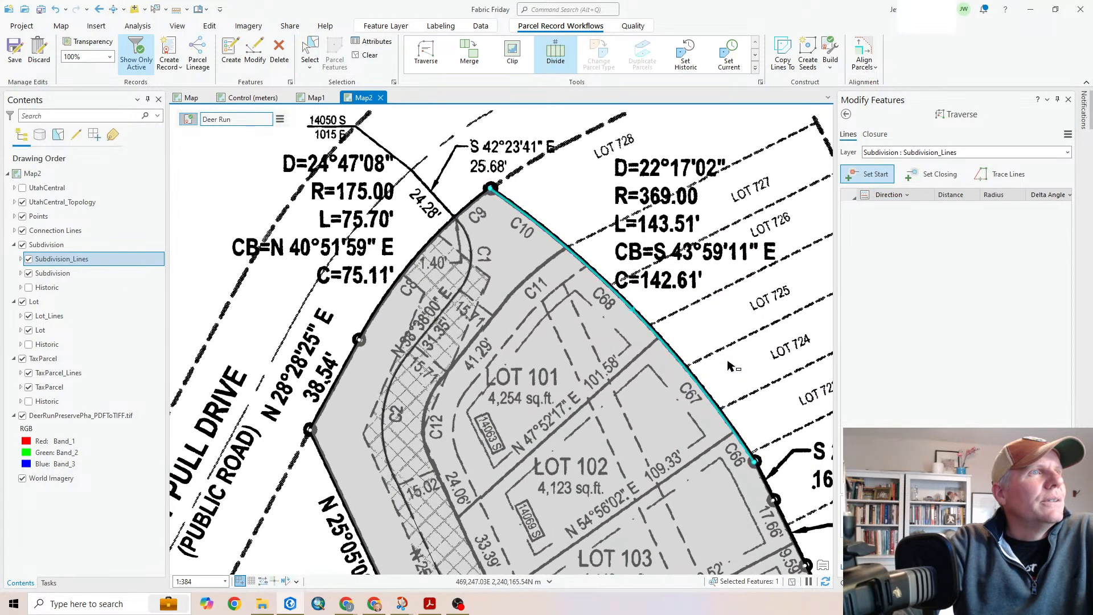
scroll(728, 365, "up", 2)
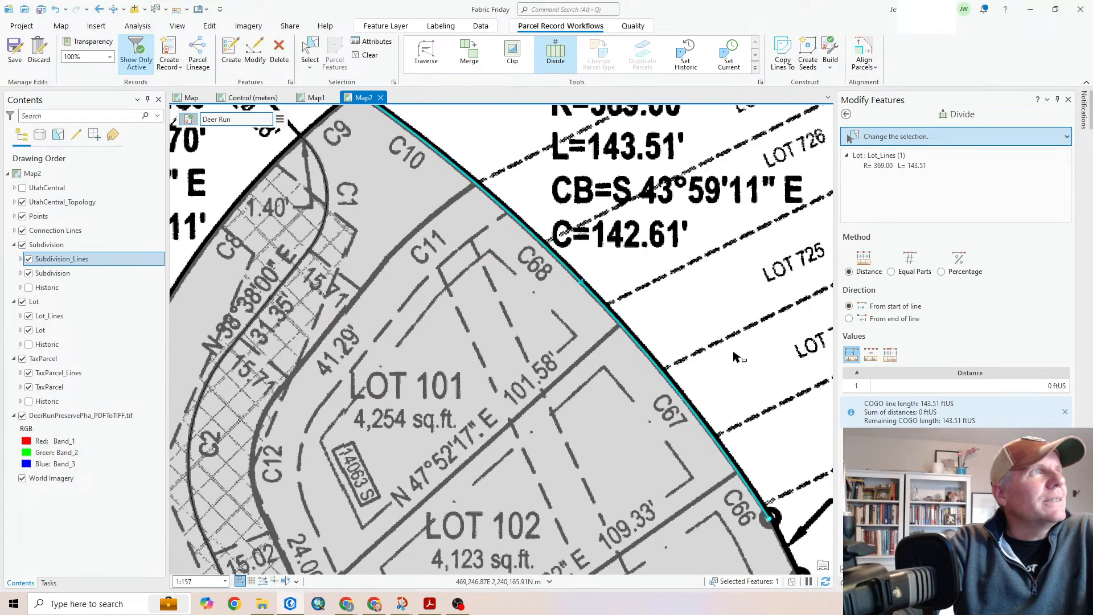
scroll(719, 365, "down", 2)
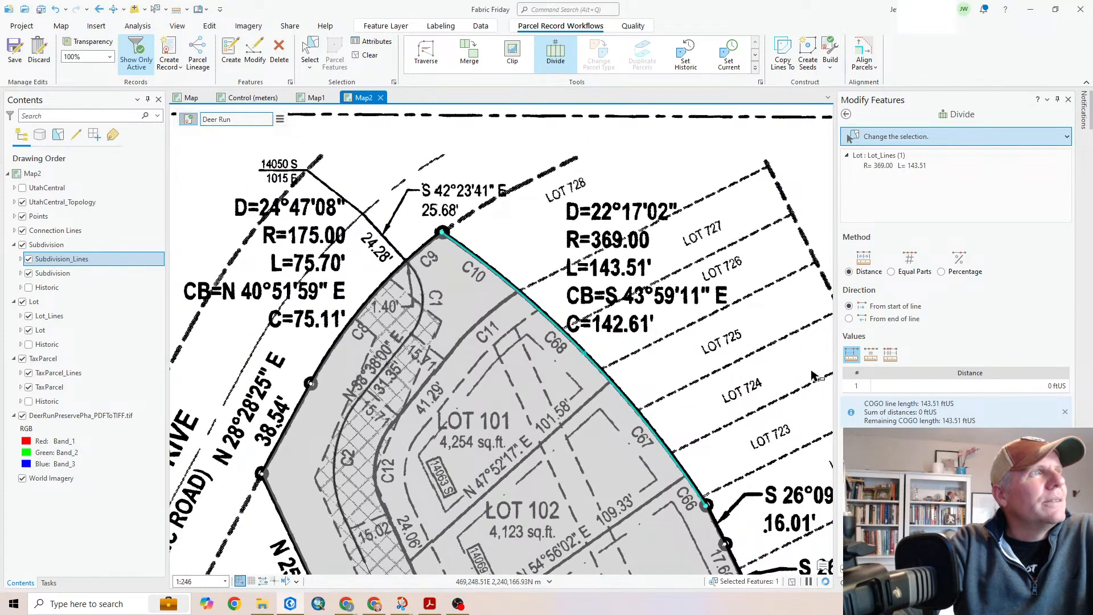
Divide the radius 369.00 curve from its start into distances 35.92, 48.29, 45.48 and 13.82 ftUS, with one repetition each
left_click(890, 354)
left_click(990, 386)
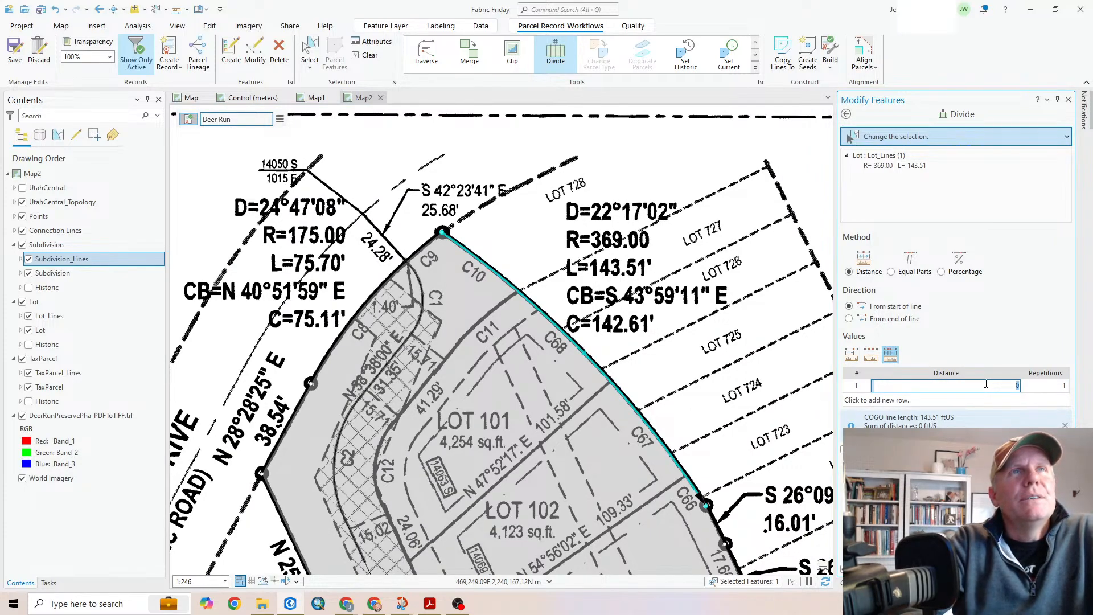
type("35.92")
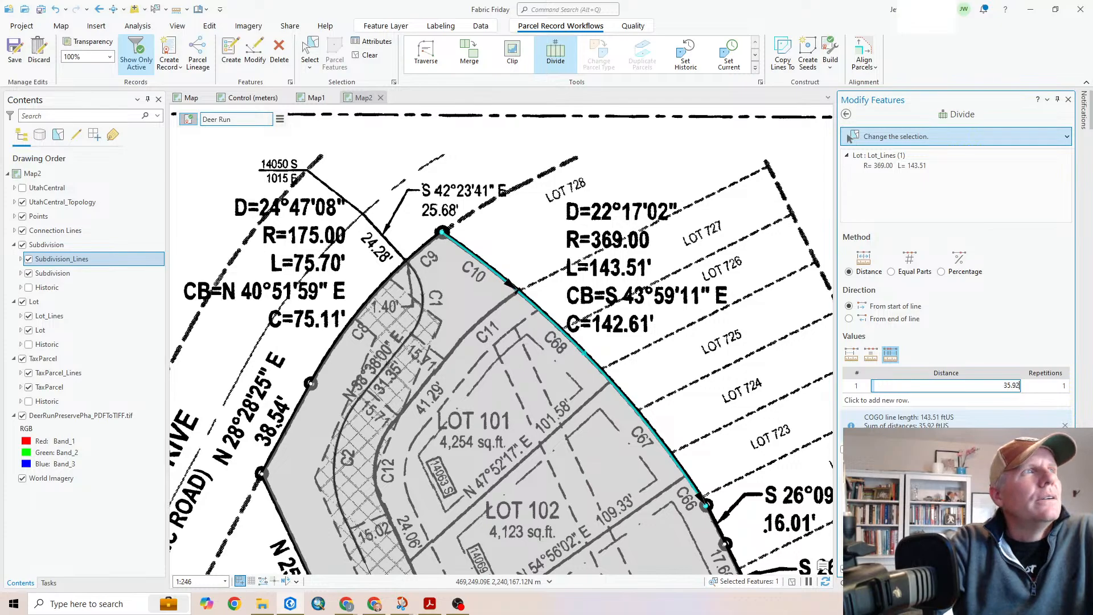
key("Return")
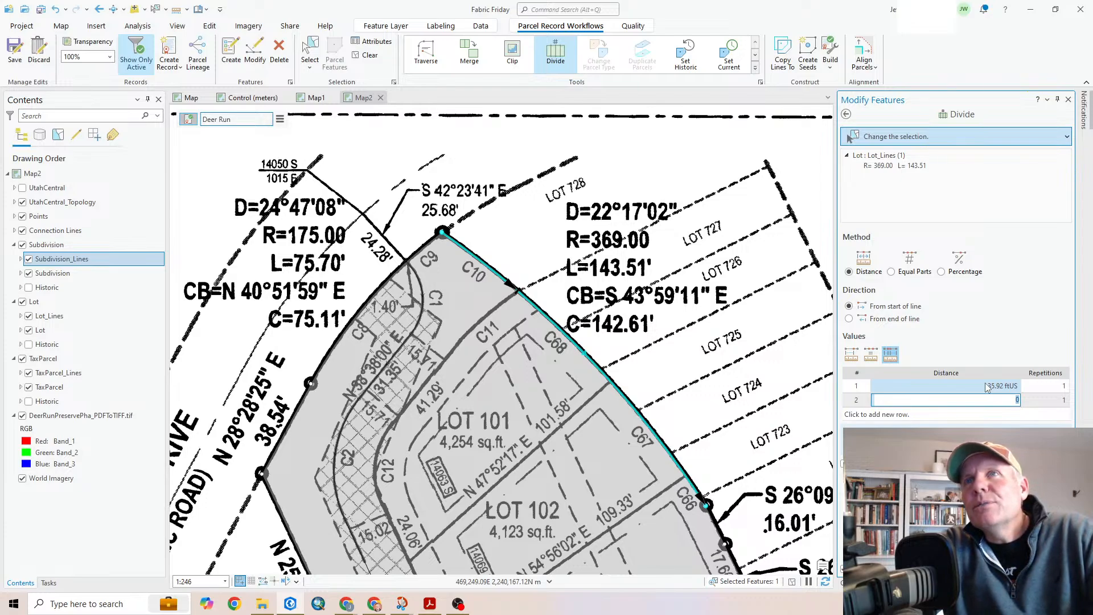
type("48.29")
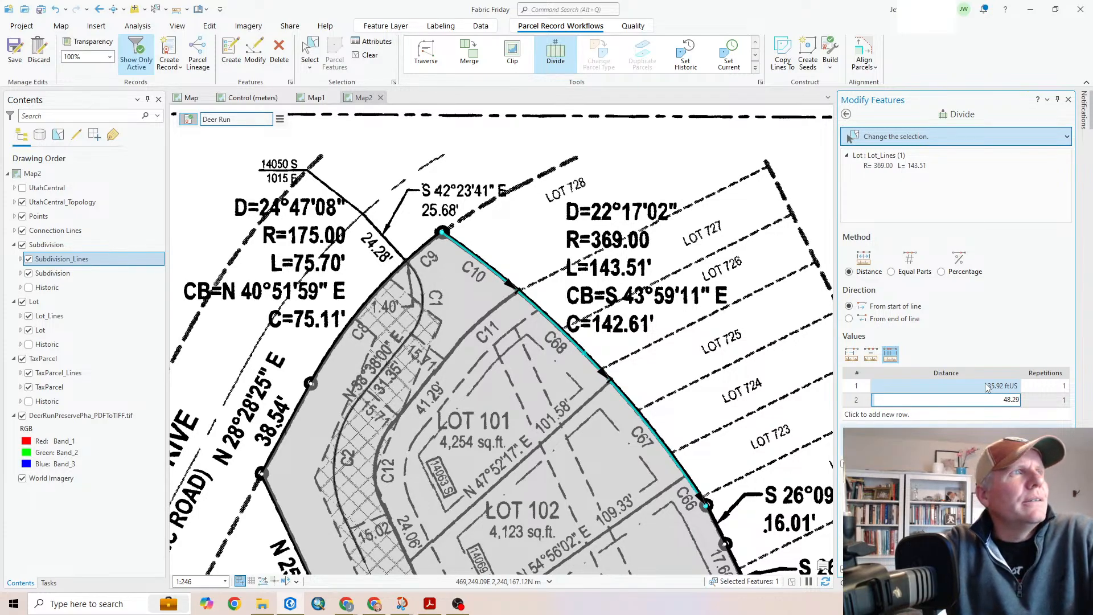
key("Return")
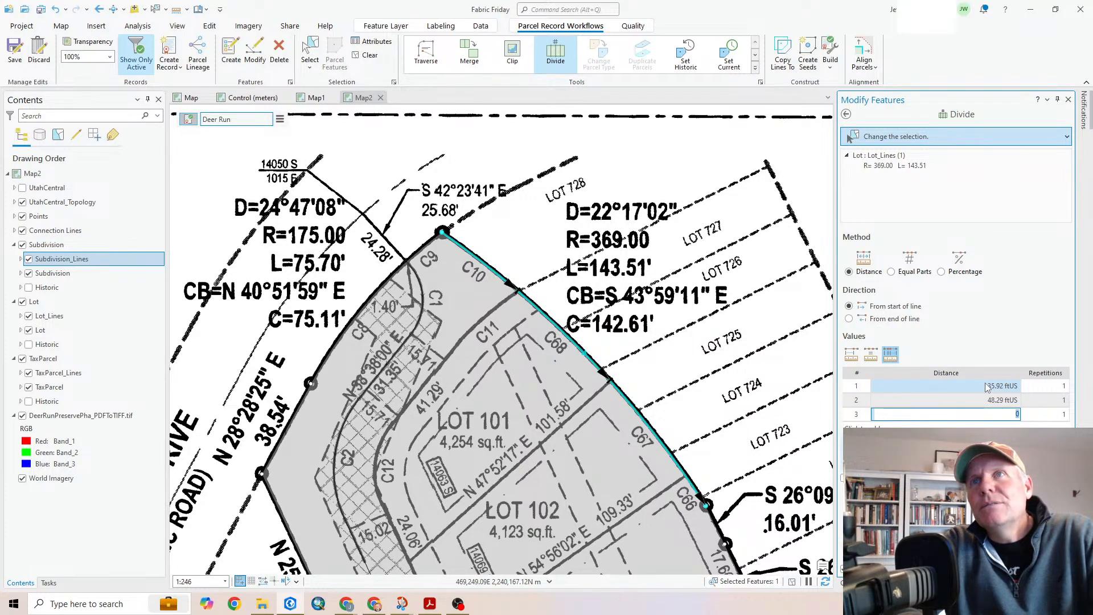
type("45.48")
key("Return")
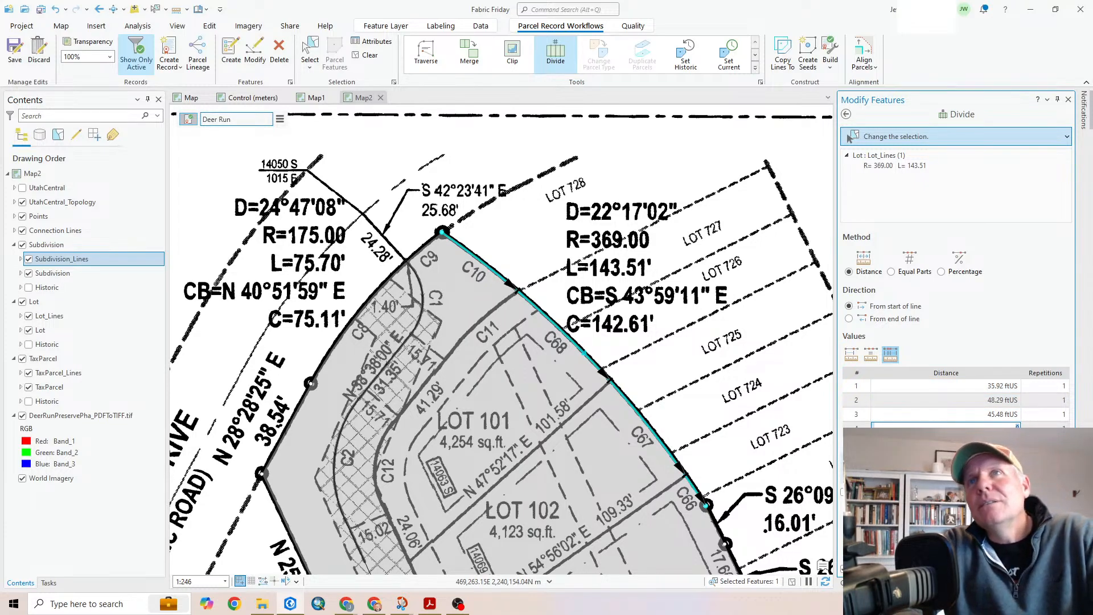
type("12")
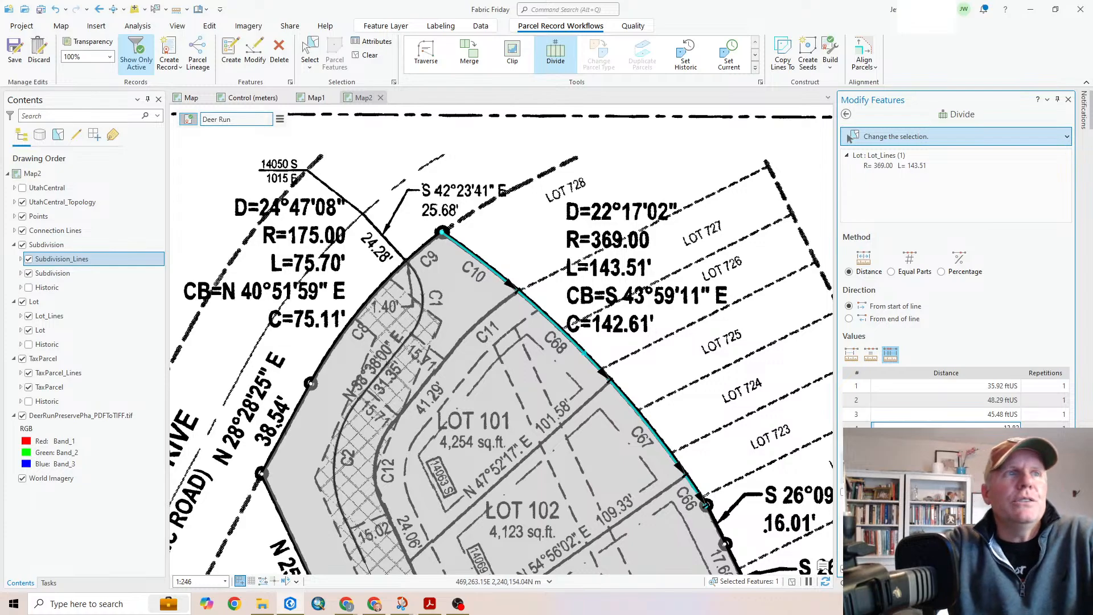
type(".82")
key("Return")
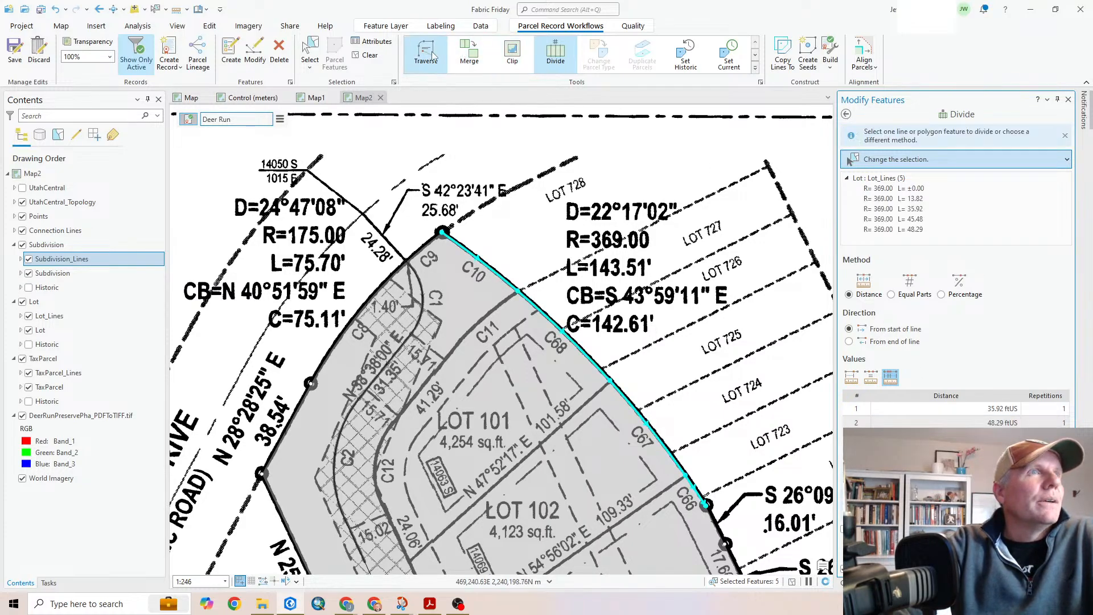
Start a Subdivision_Lines traverse at the division point where curves C10, C11 and C68 meet near lot 101
left_click(726, 231)
key("c")
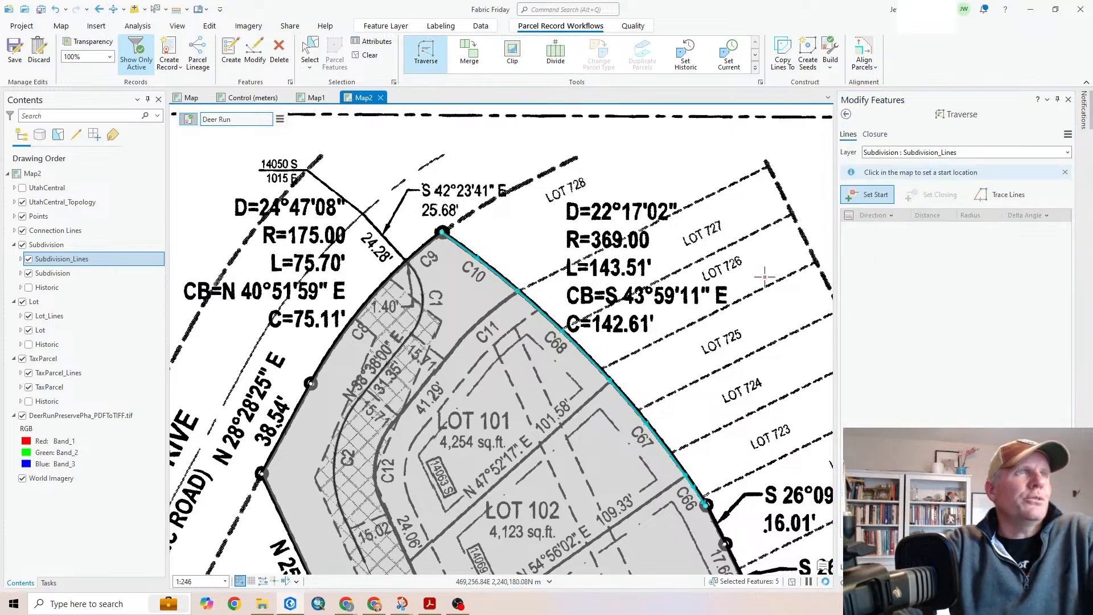
left_click(517, 291)
Set the traverse's closing point at the Lot_Lines endpoint between C38 and C39, where lot 129's 53.68' line meets the boundary
left_click(952, 177)
scroll(571, 412, "down", 4)
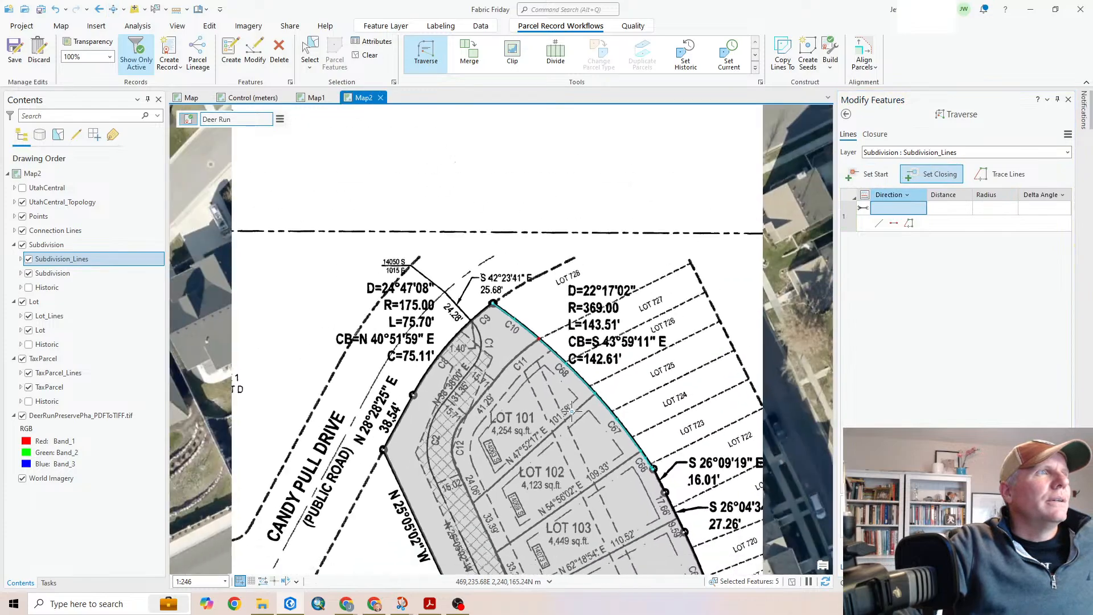
key("c")
left_click_drag(508, 513, 666, 285)
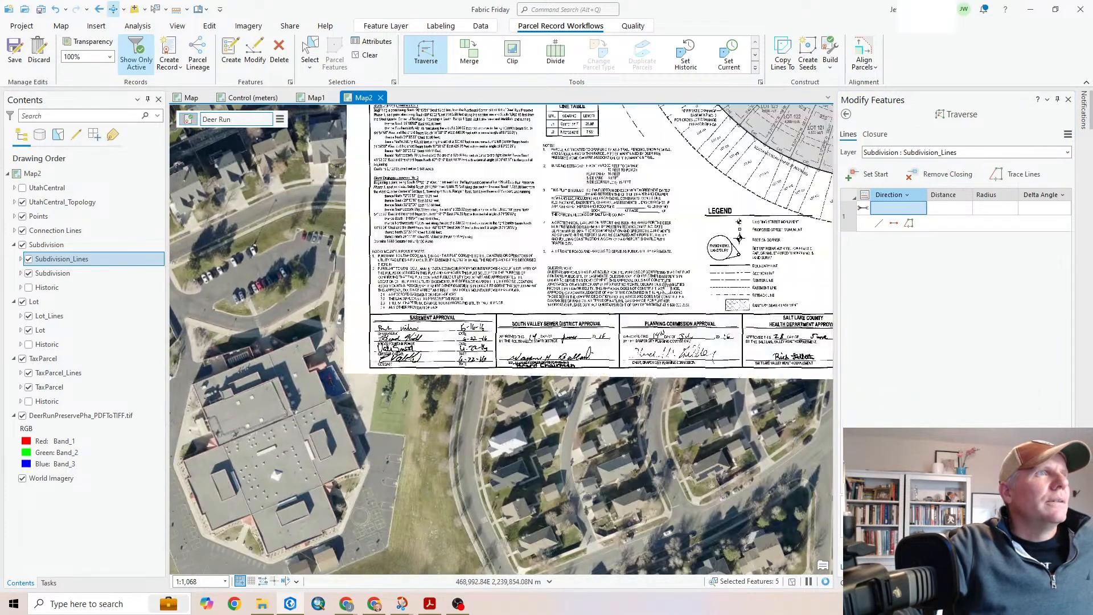
key("c")
left_click_drag(719, 137, 541, 467)
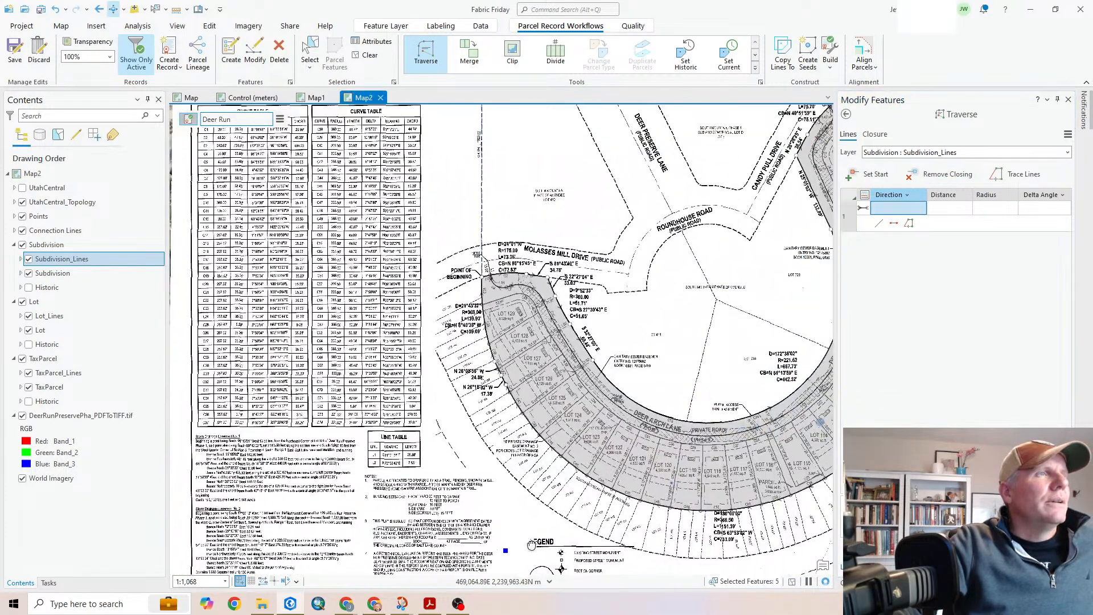
scroll(503, 299, "up", 5)
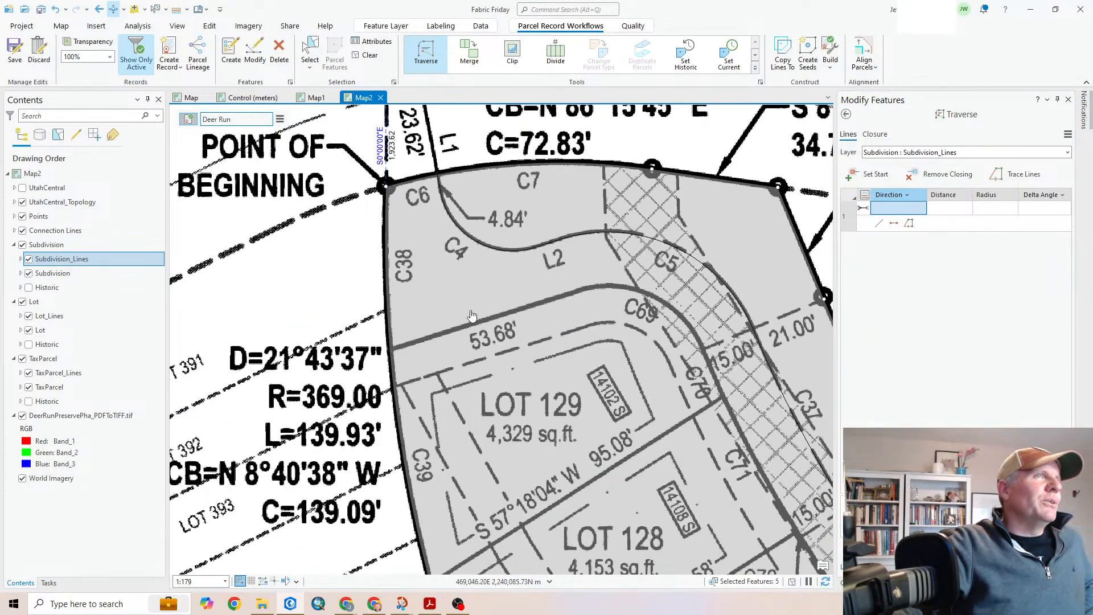
left_click(938, 177)
left_click(940, 181)
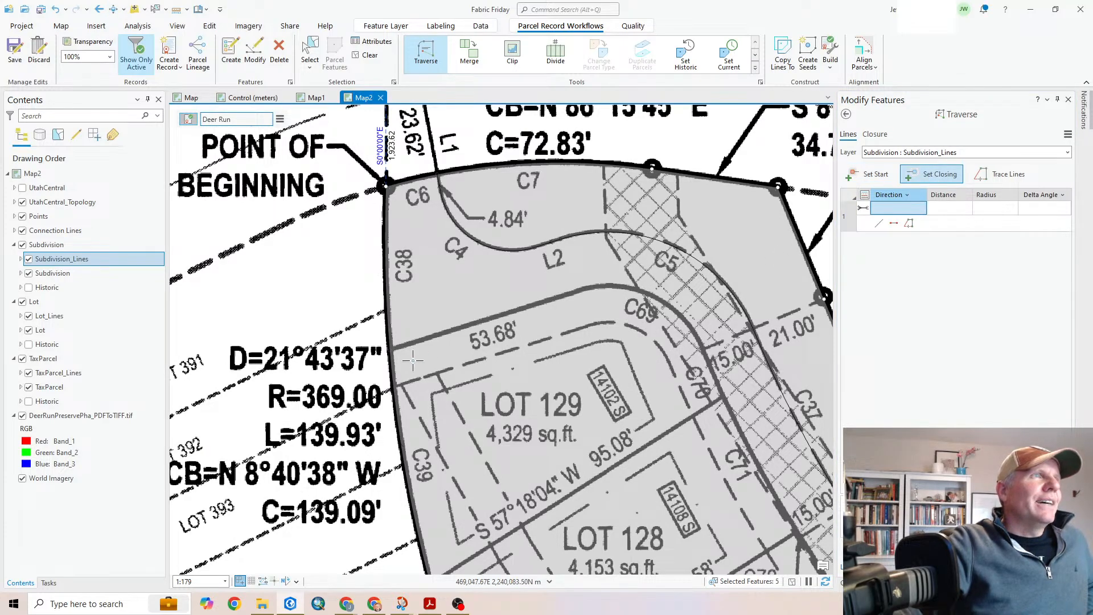
left_click(389, 350)
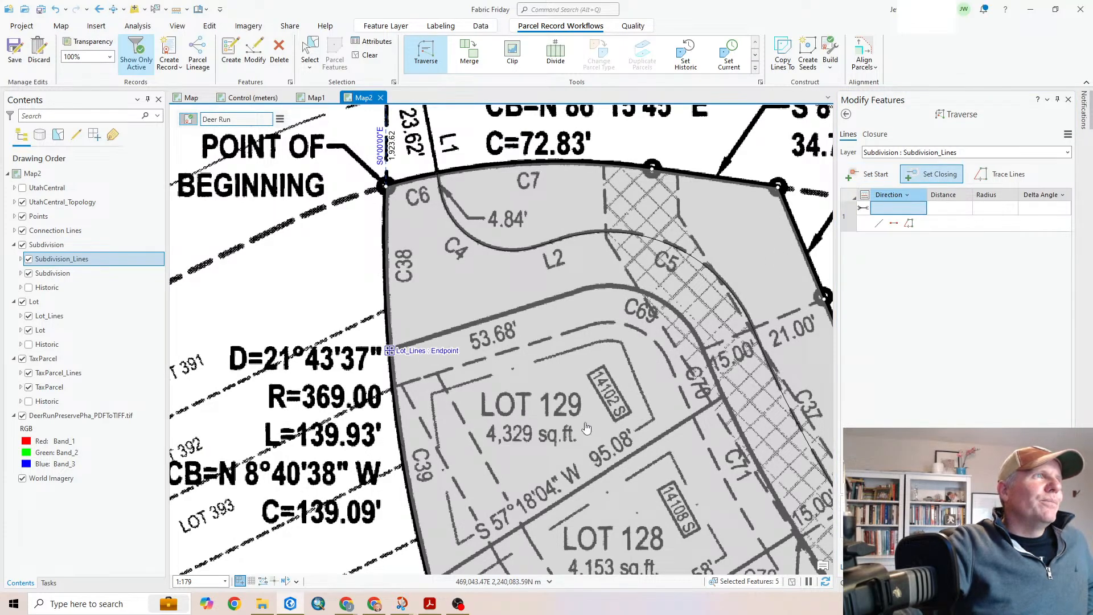
Set the first traverse course's direction to S49°41'50"W for curve C11
scroll(623, 410, "down", 3)
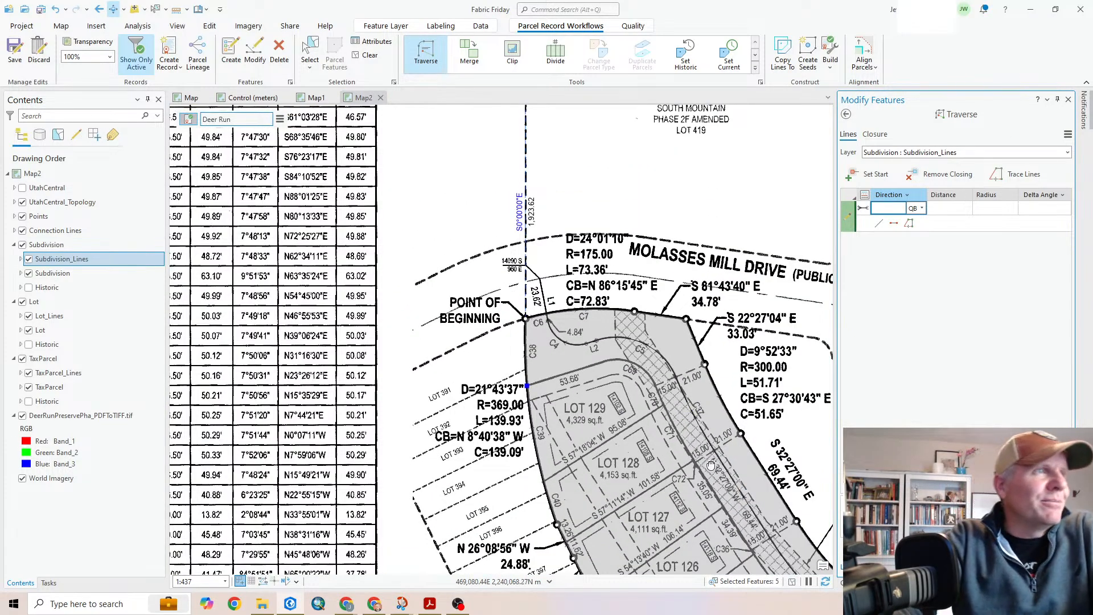
left_click_drag(711, 462, 512, 400)
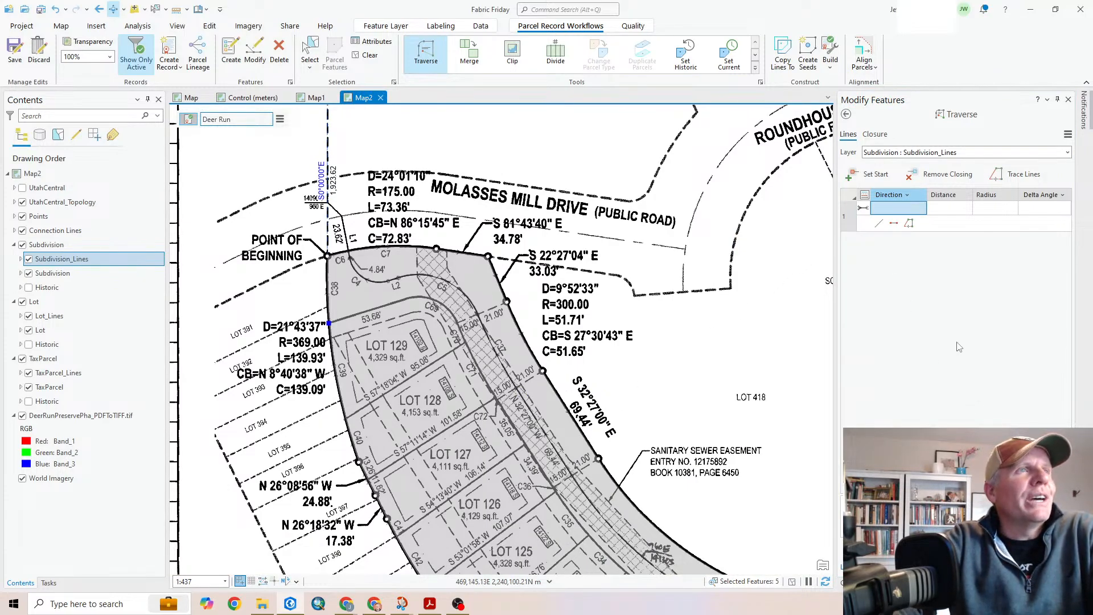
left_click_drag(756, 303, 277, 429)
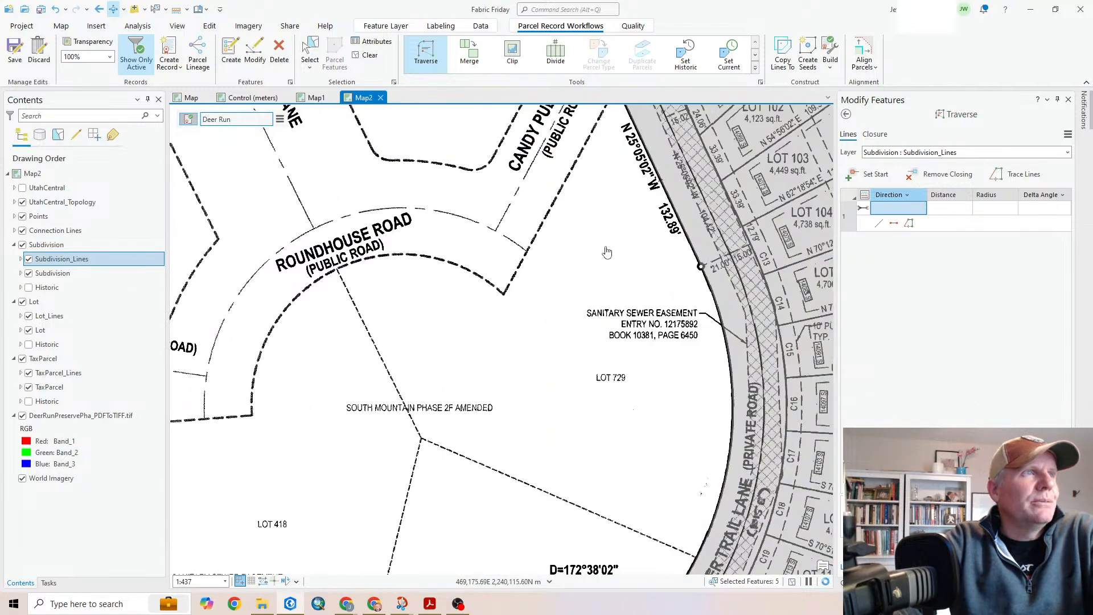
left_click_drag(670, 235, 493, 462)
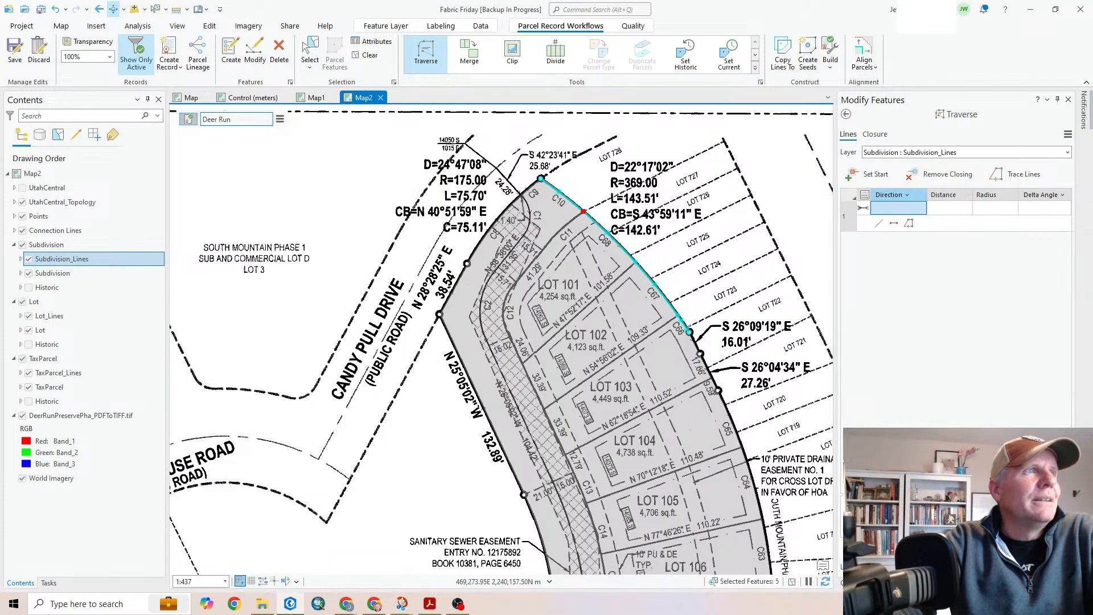
left_click(898, 208)
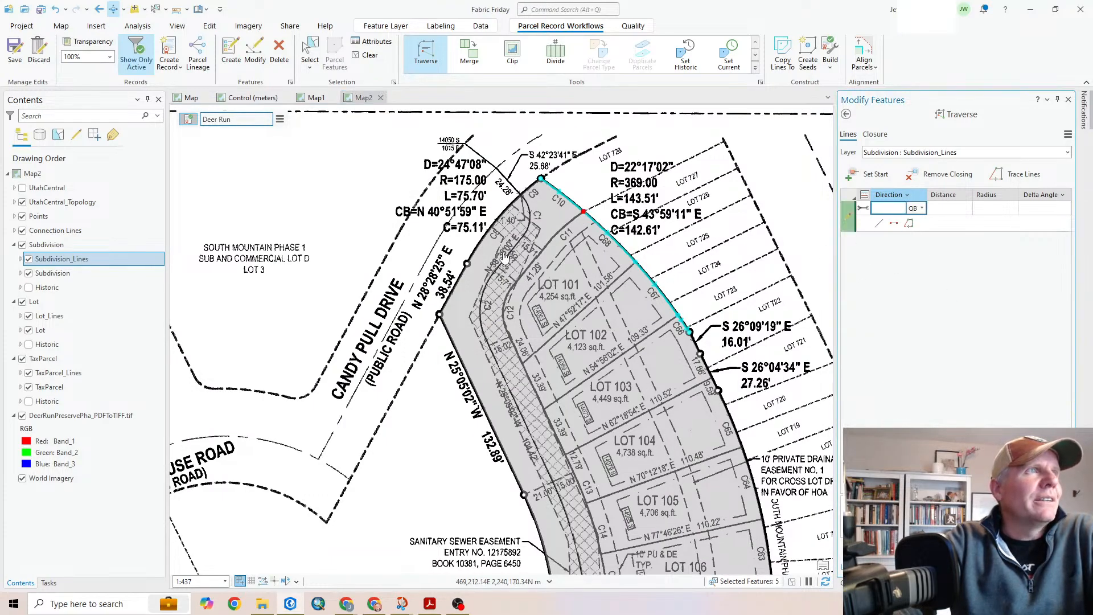
scroll(507, 260, "up", 3)
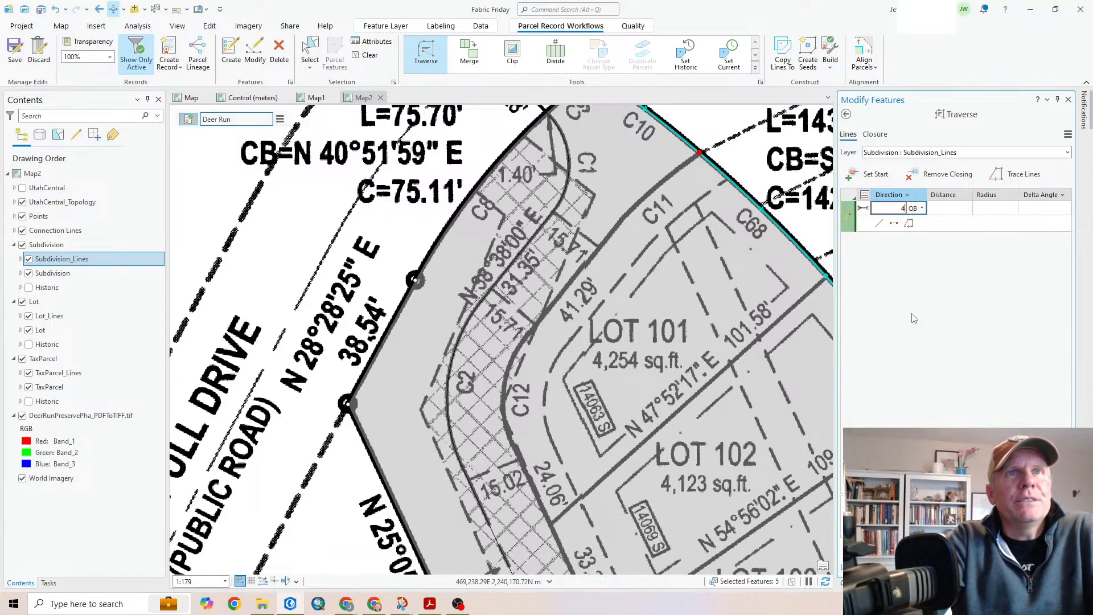
type("50-3")
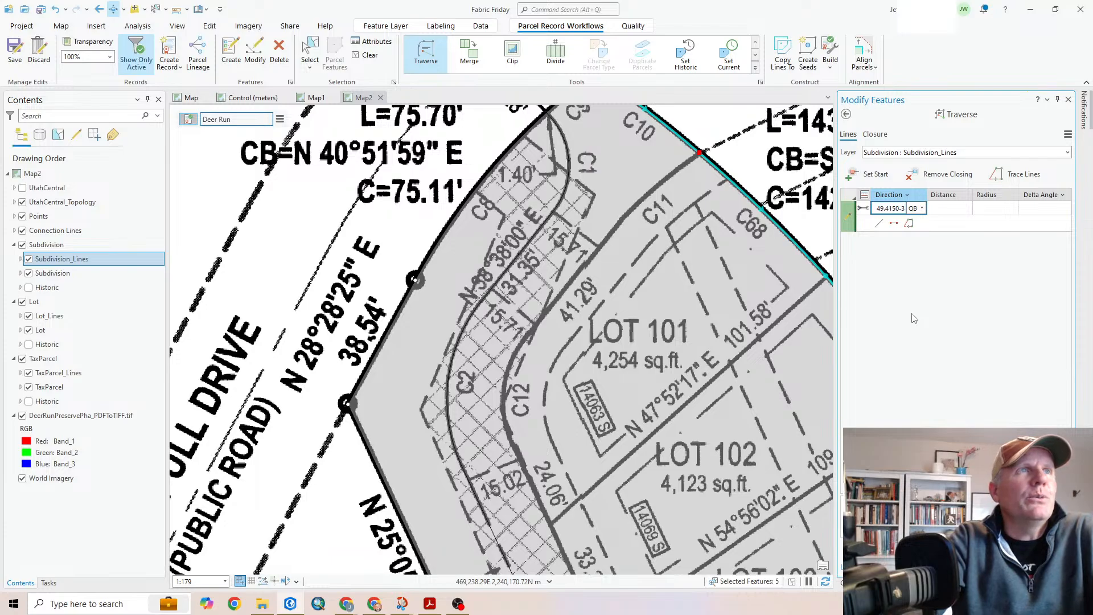
key("Tab")
key("Tab")
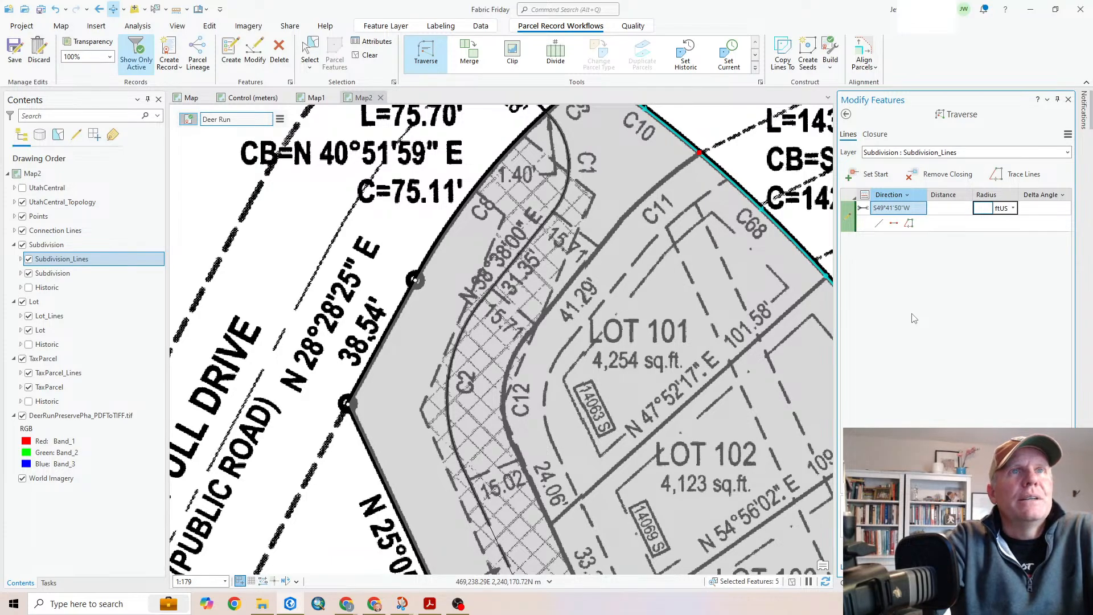
Complete the first course as a curve with radius -135 ftUS and delta angle 12°04'58"
type("12.05")
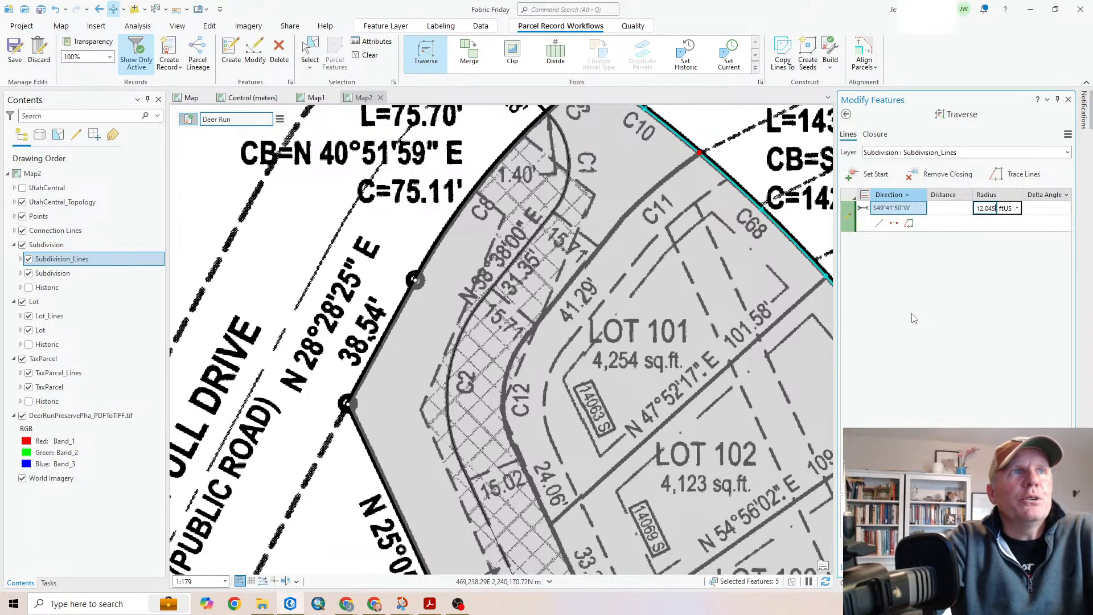
key("Tab")
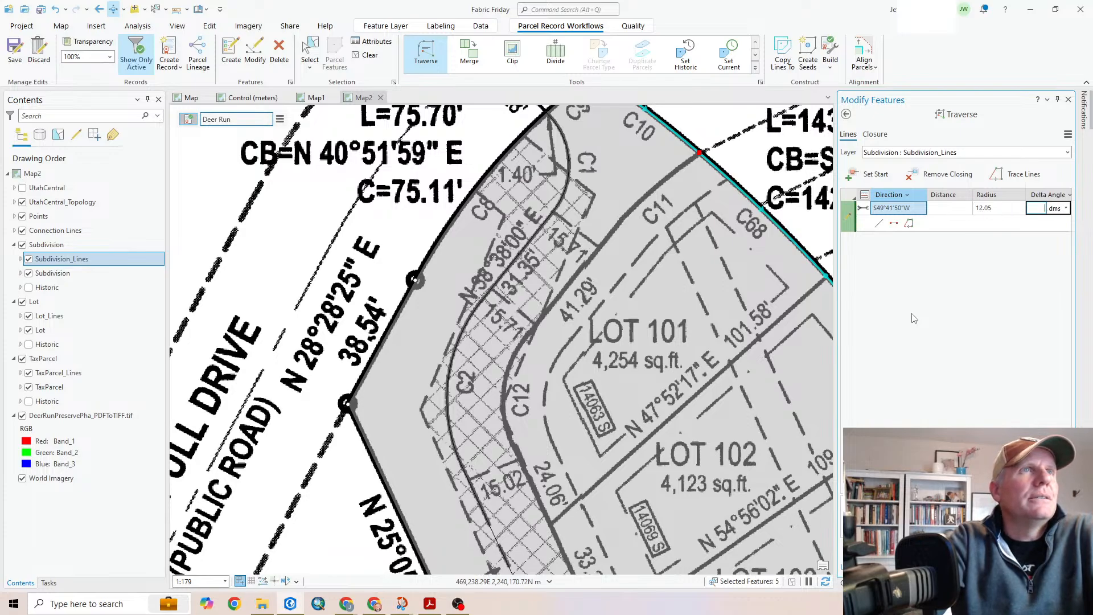
left_click(989, 207)
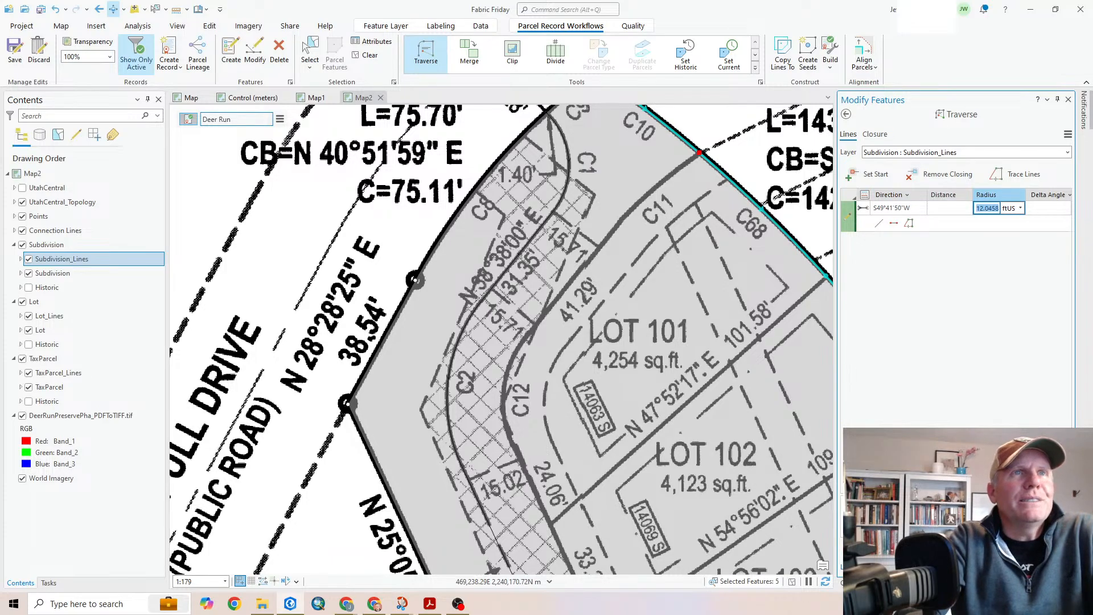
key("BackSpace")
key("Tab")
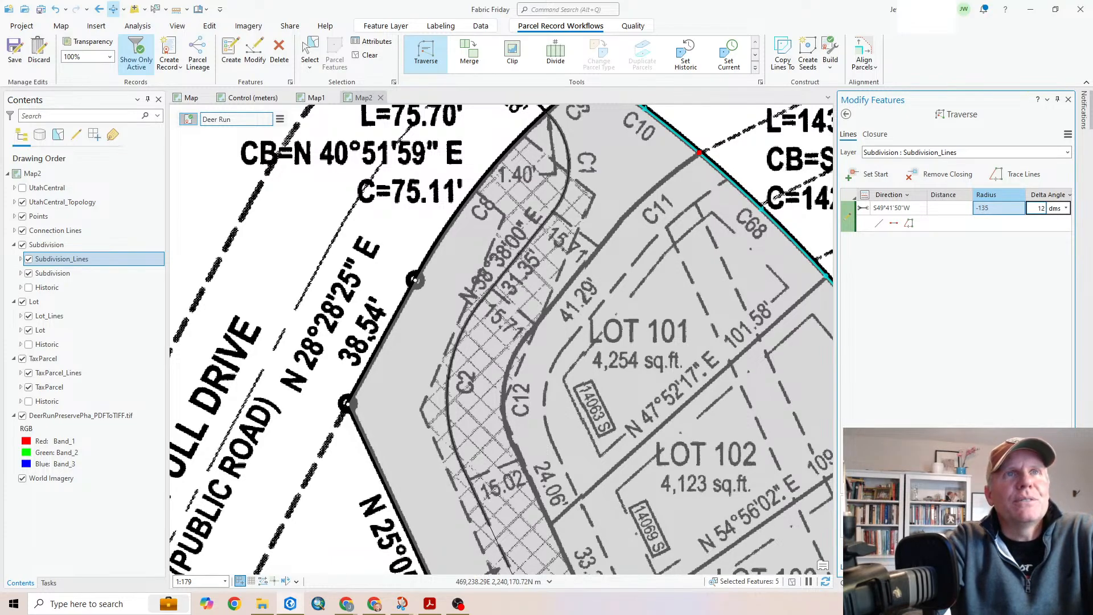
type("12.0458")
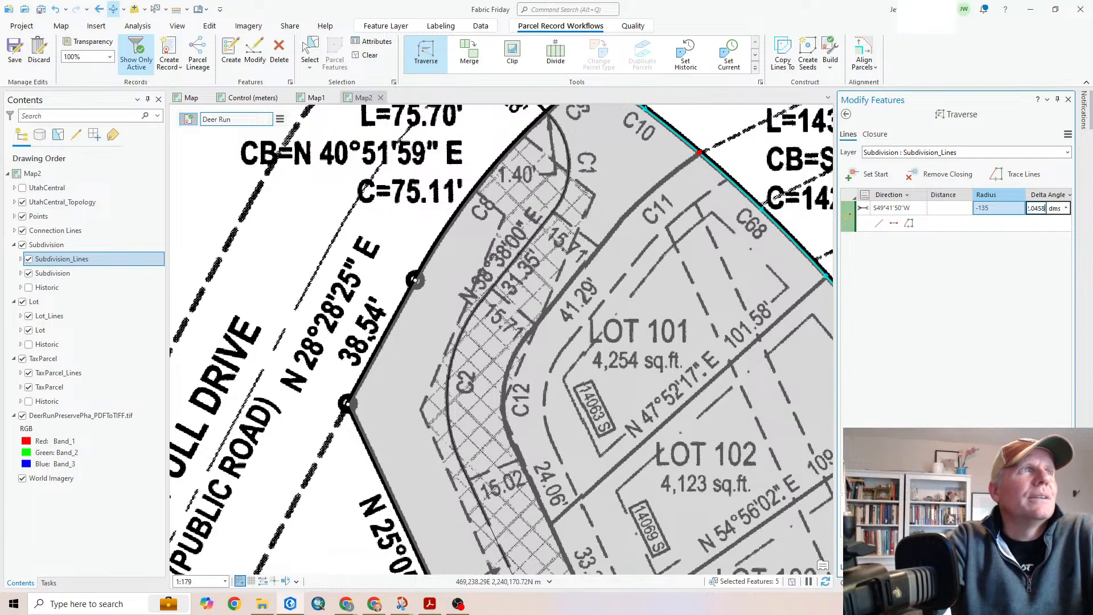
key("Return")
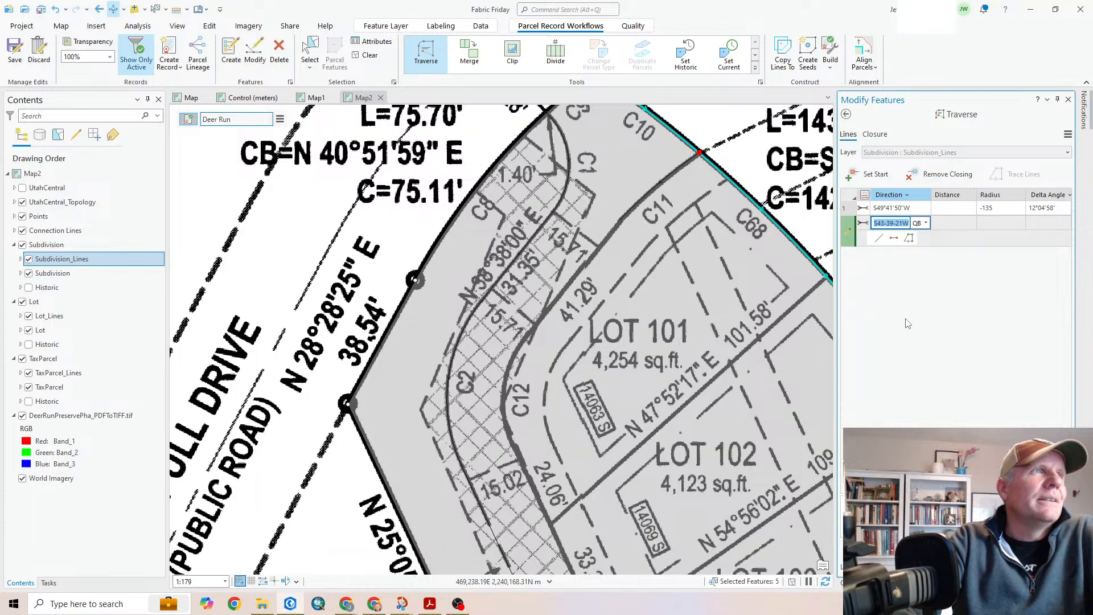
Add the second course as a straight line with direction S38°38'00"W and distance 41.29 ftUS
scroll(672, 357, "down", 2)
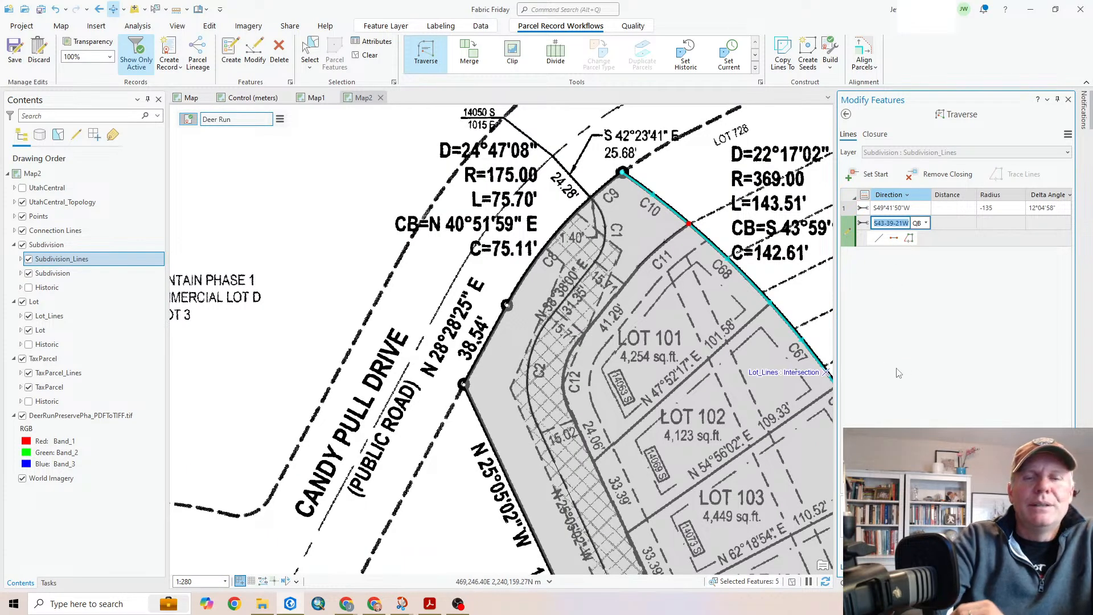
type("38.38-3")
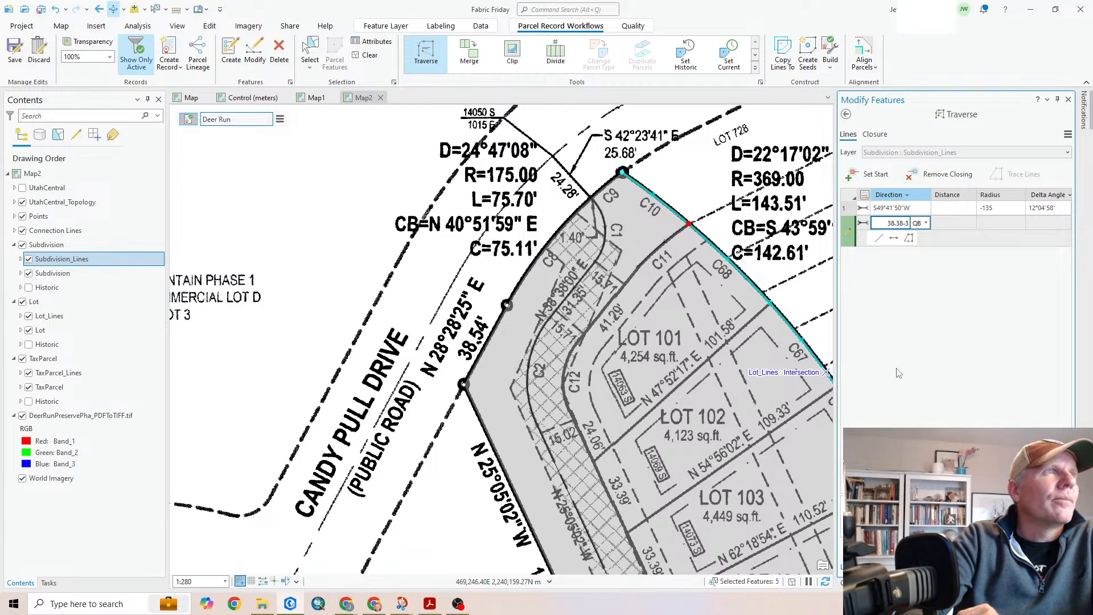
key("Tab")
type("41.29")
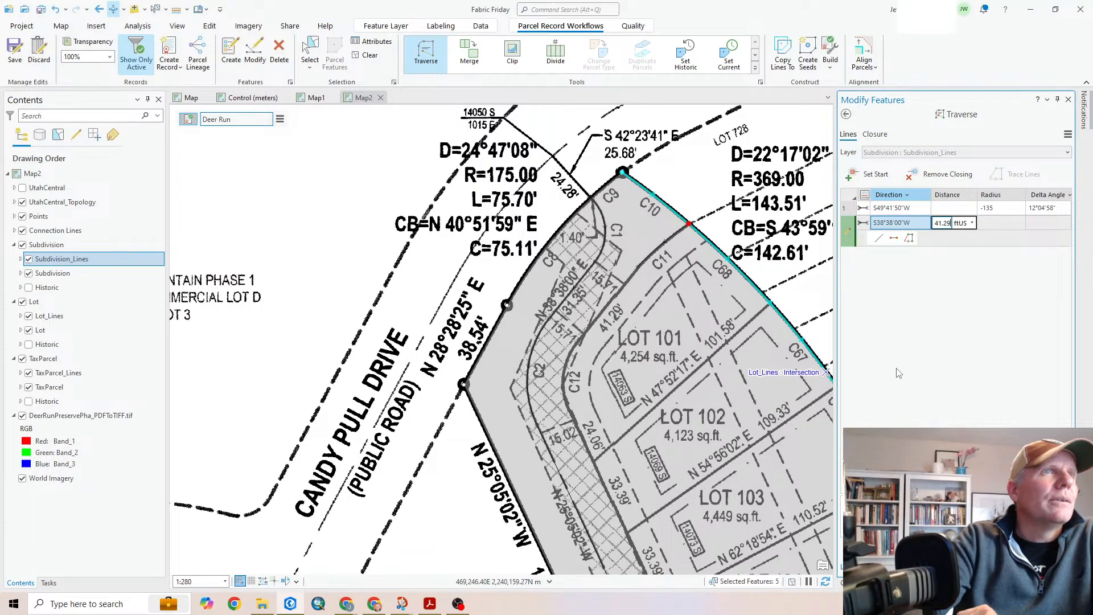
key("Return")
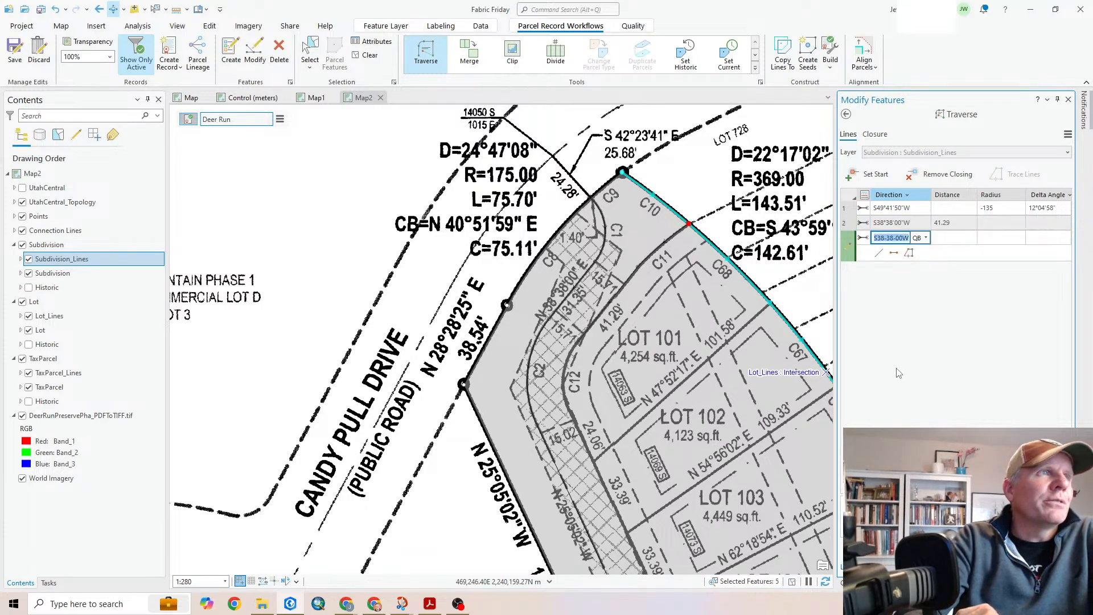
Add curve C12 as the third course, tangent to the previous line, with radius -28 ftUS and delta angle 63°43'02"
key("BackSpace")
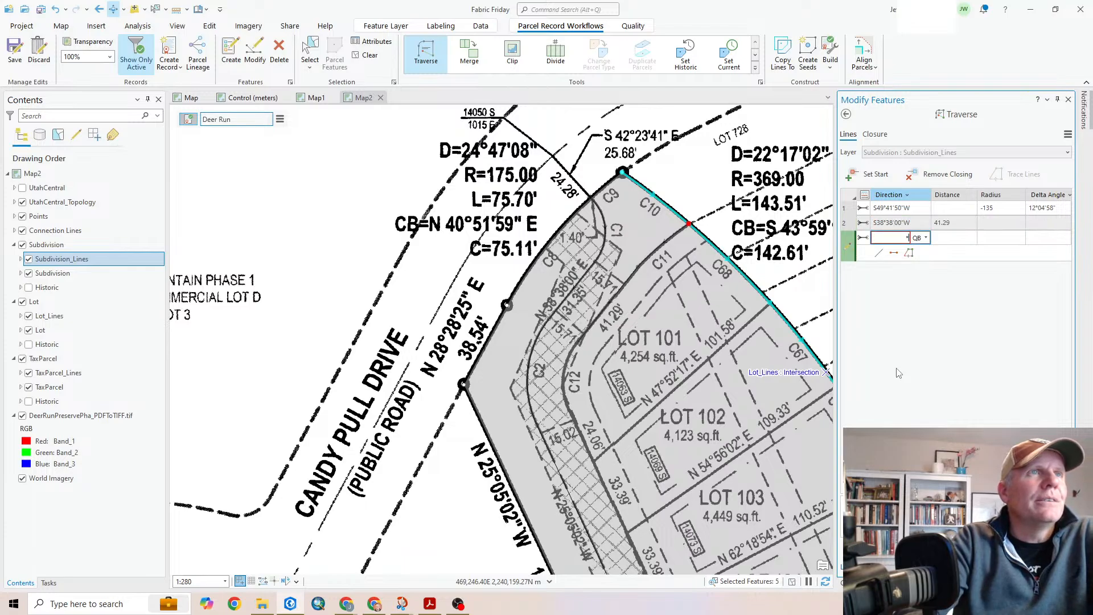
type("tb")
key("Tab")
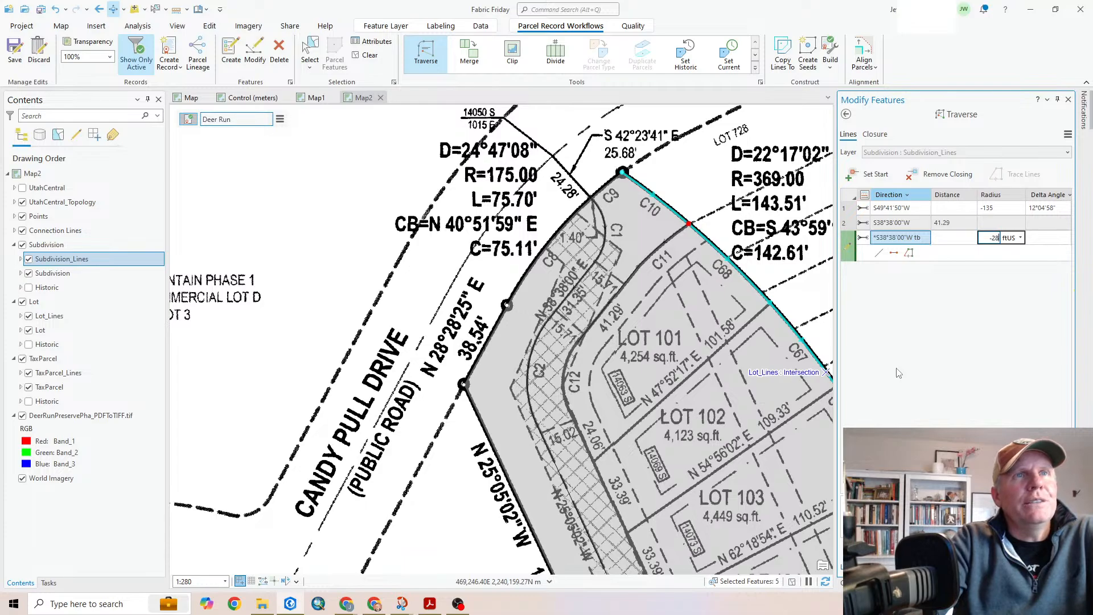
key("Tab")
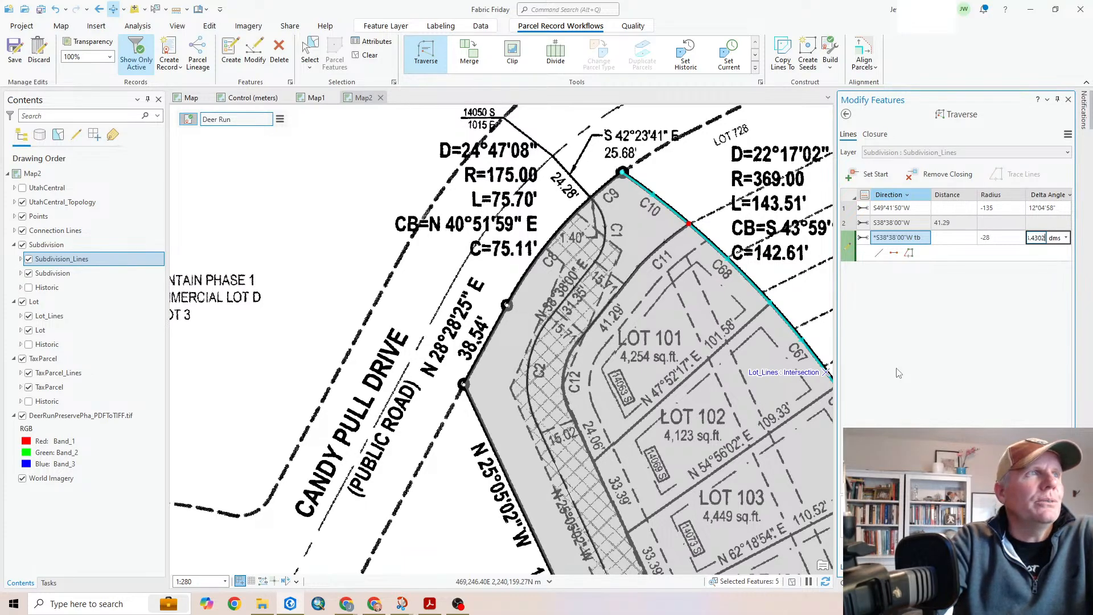
type("63.4302")
key("Return")
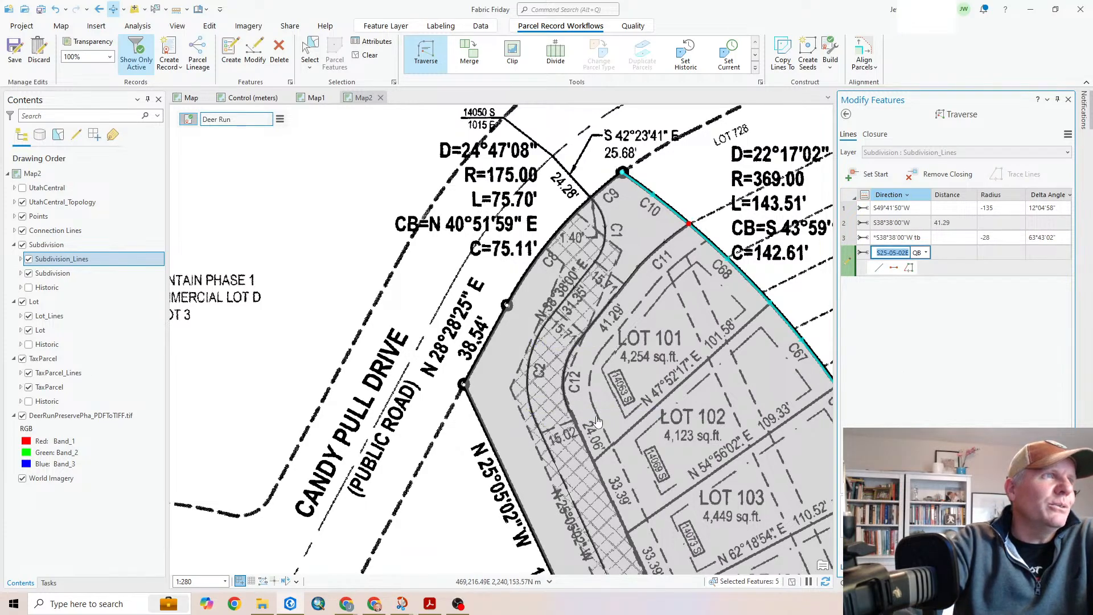
Add the fourth course as a straight line tangent to C12, with direction S25°05'02"E and distance 24.06 ftUS
left_click_drag(598, 422, 478, 284)
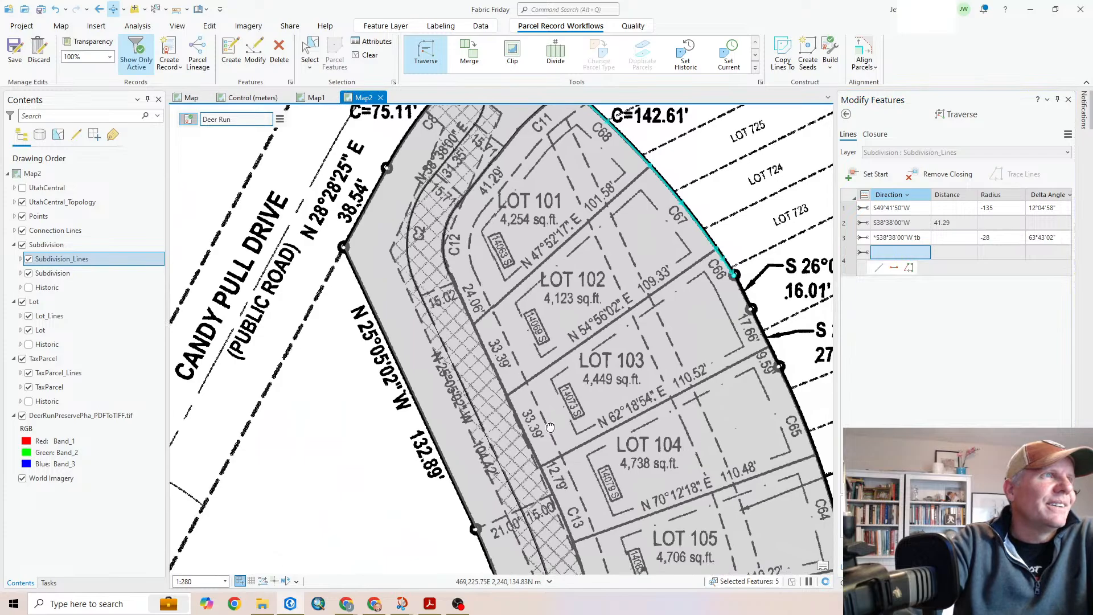
left_click_drag(550, 427, 540, 379)
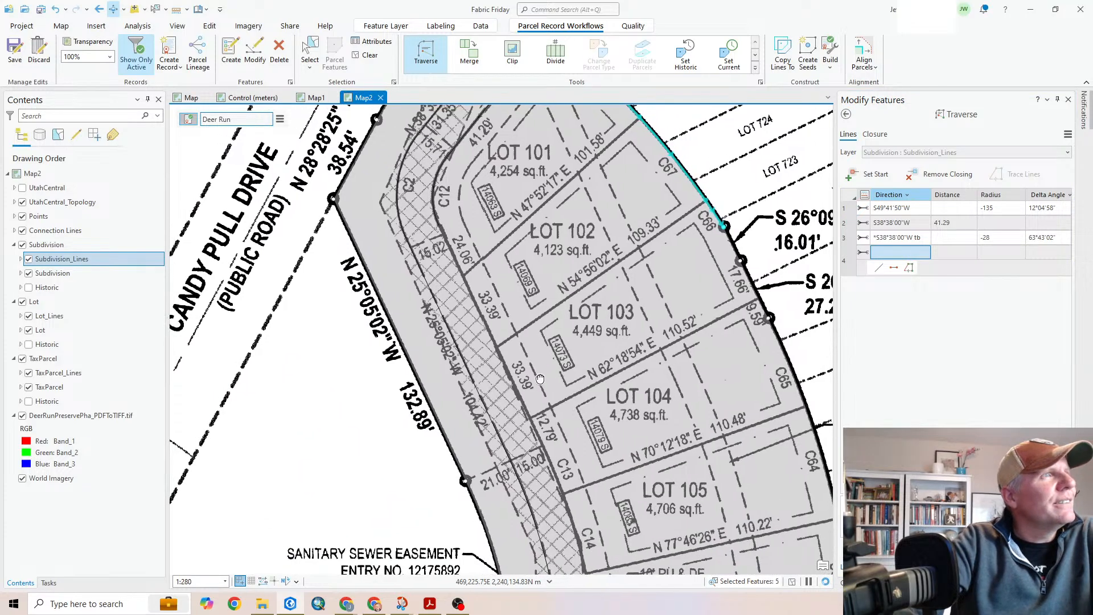
left_click(890, 251)
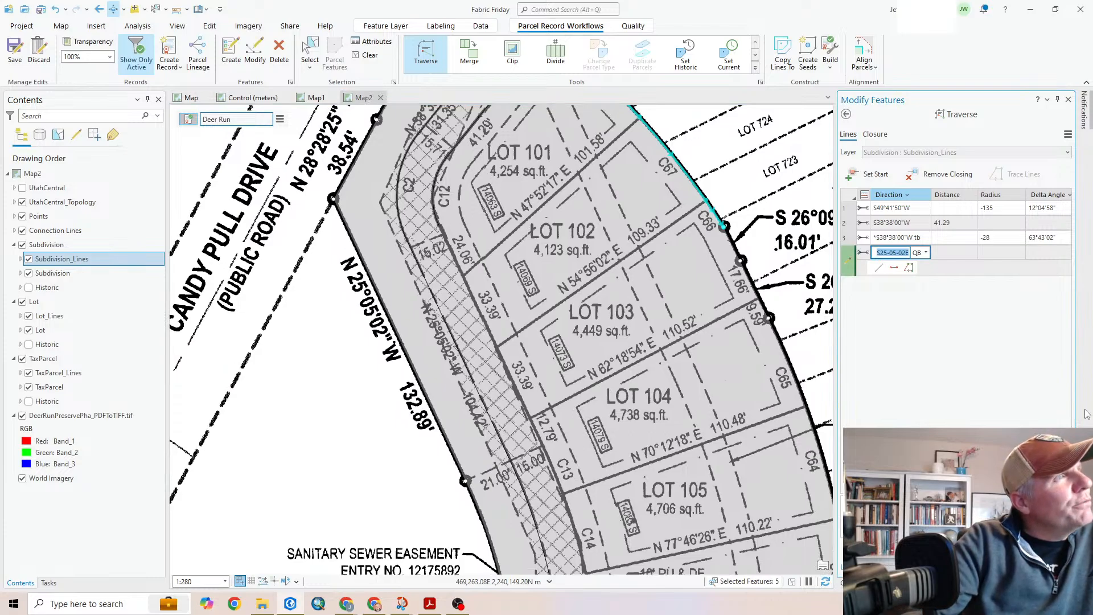
key("Tab")
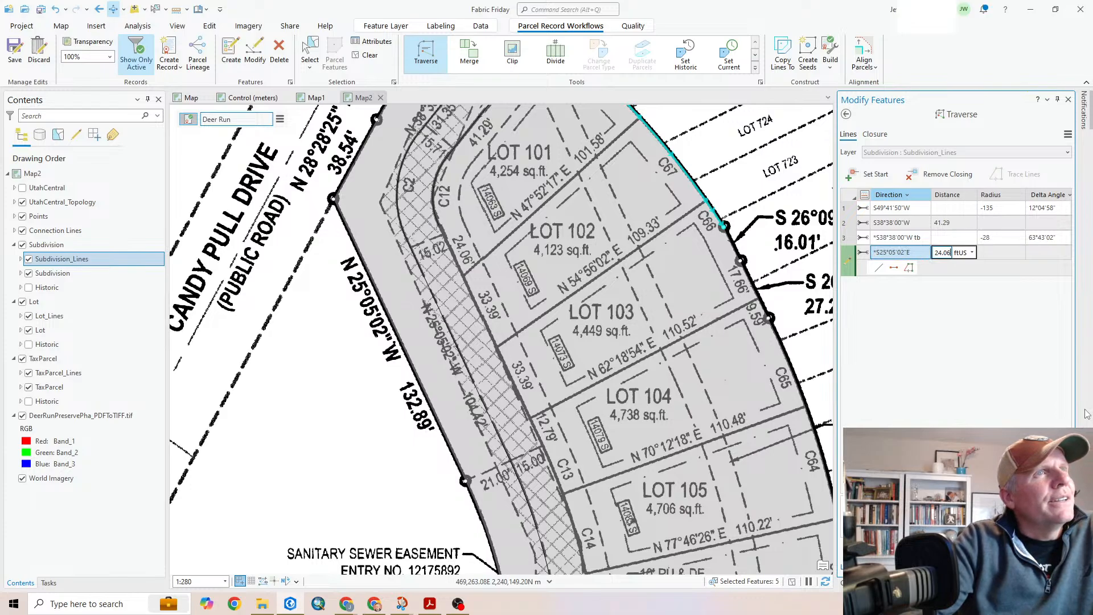
type("24.06")
key("Return")
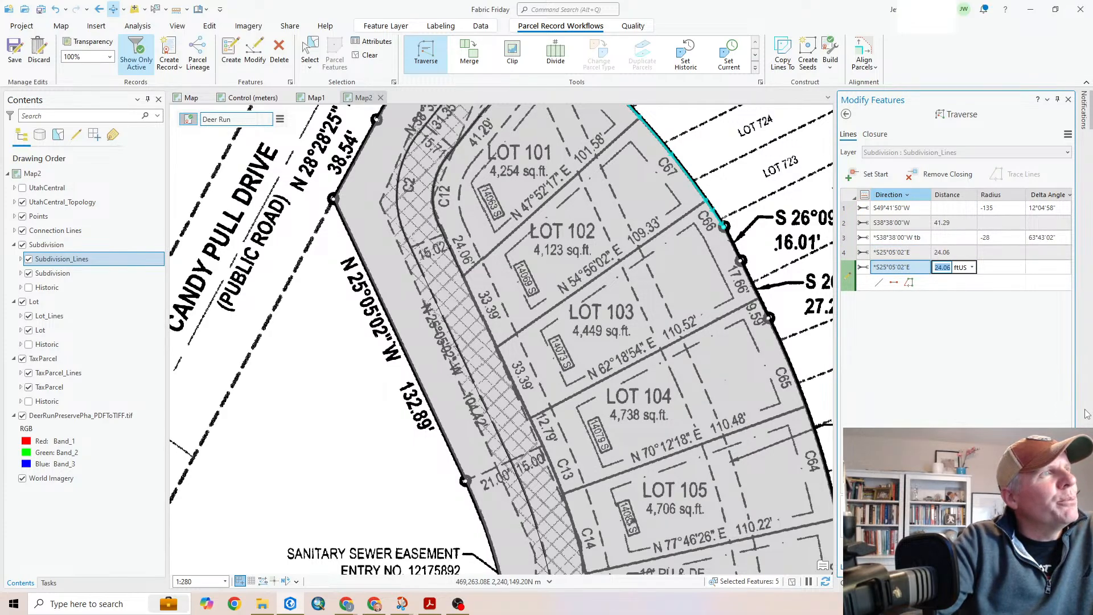
Add three more straight courses along S25°05'02"E with distances 33.39, 33.39 and 12.79 ftUS
type("33.39")
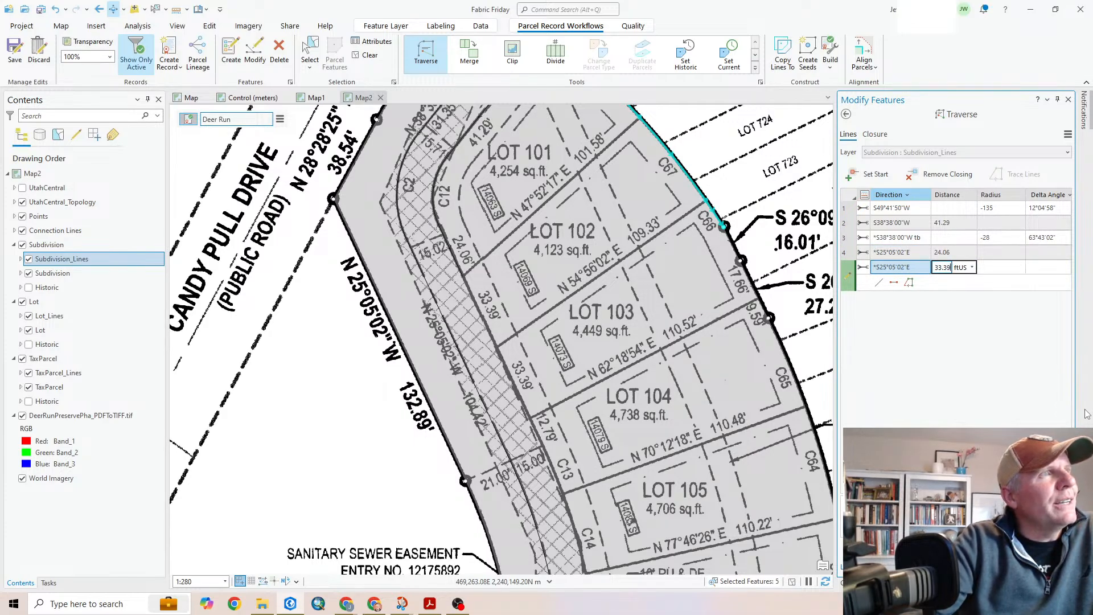
key("Return")
type("33.")
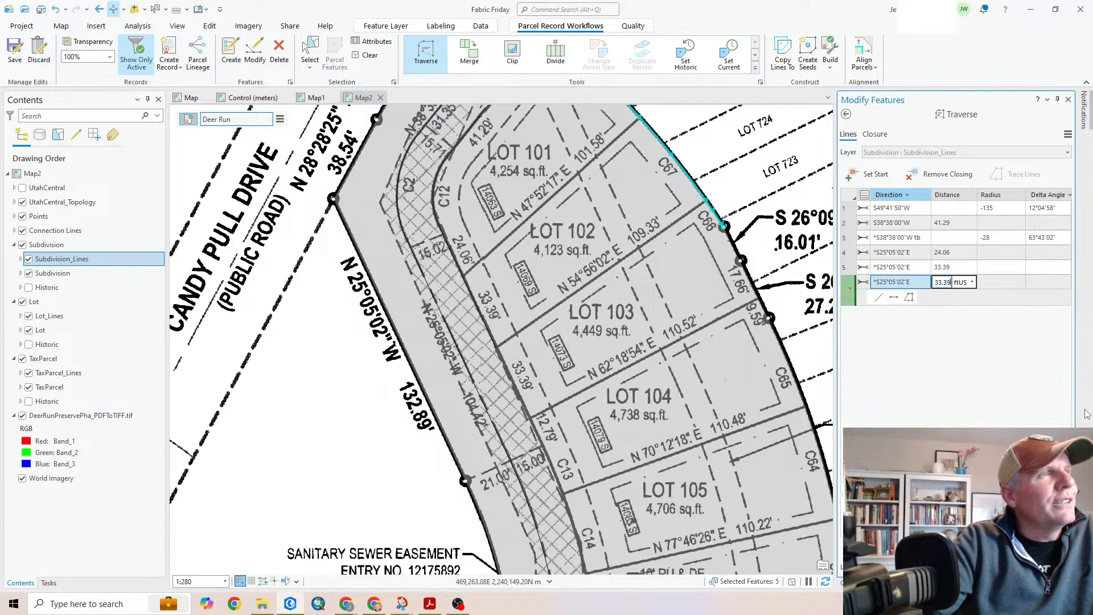
type("39")
key("Return")
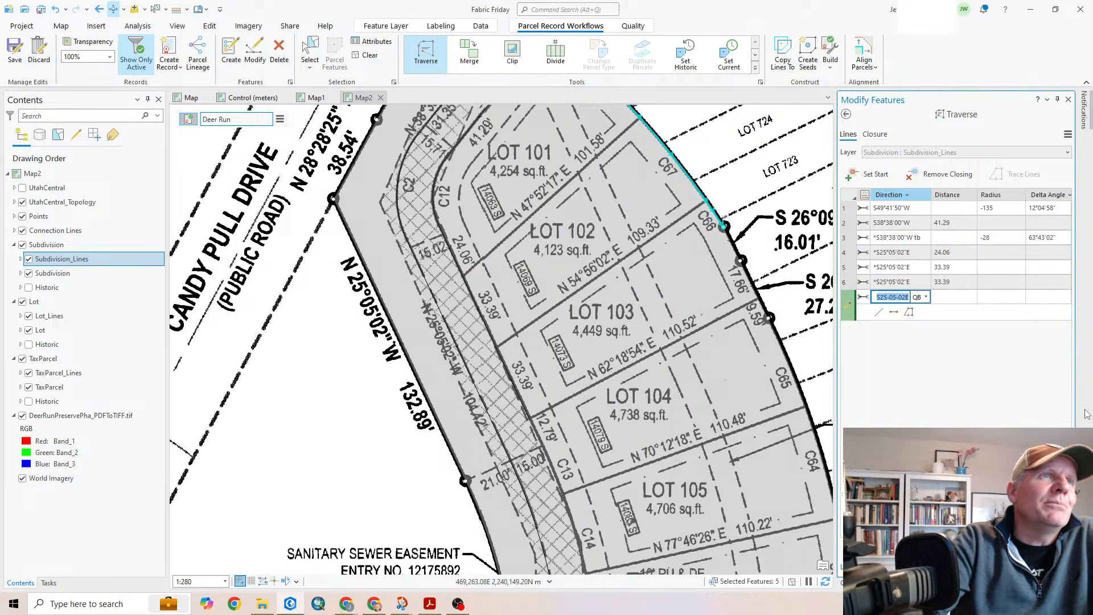
key("Return")
type("12.79")
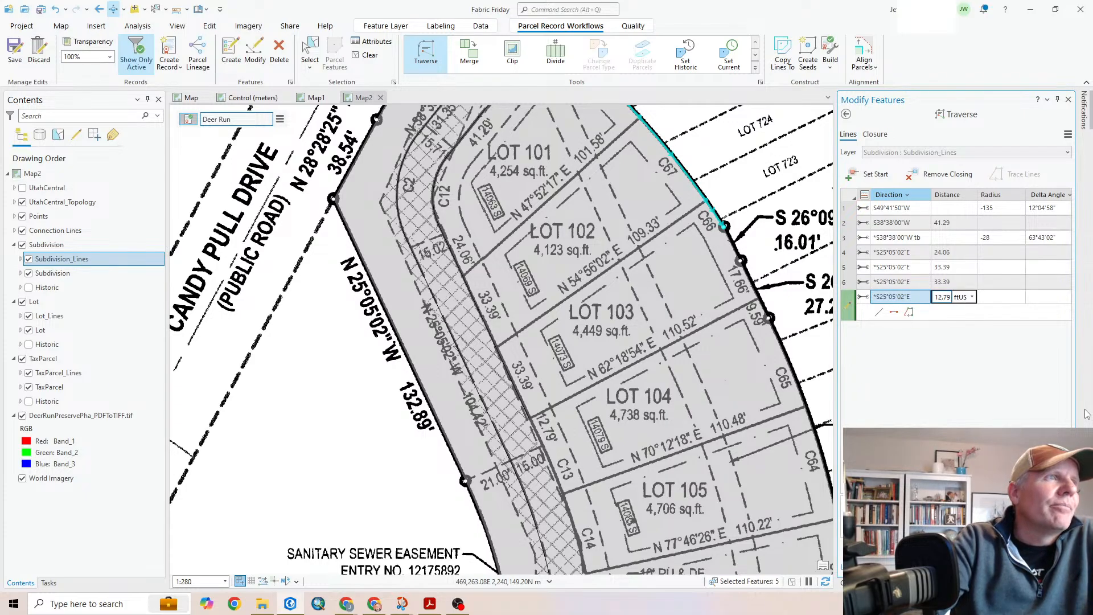
key("Return")
Add curve C13 as a course with tangent bearing S25°05'02"E, radius 257.62 ftUS and delta angle 4°59'37"
type("t")
key("Return")
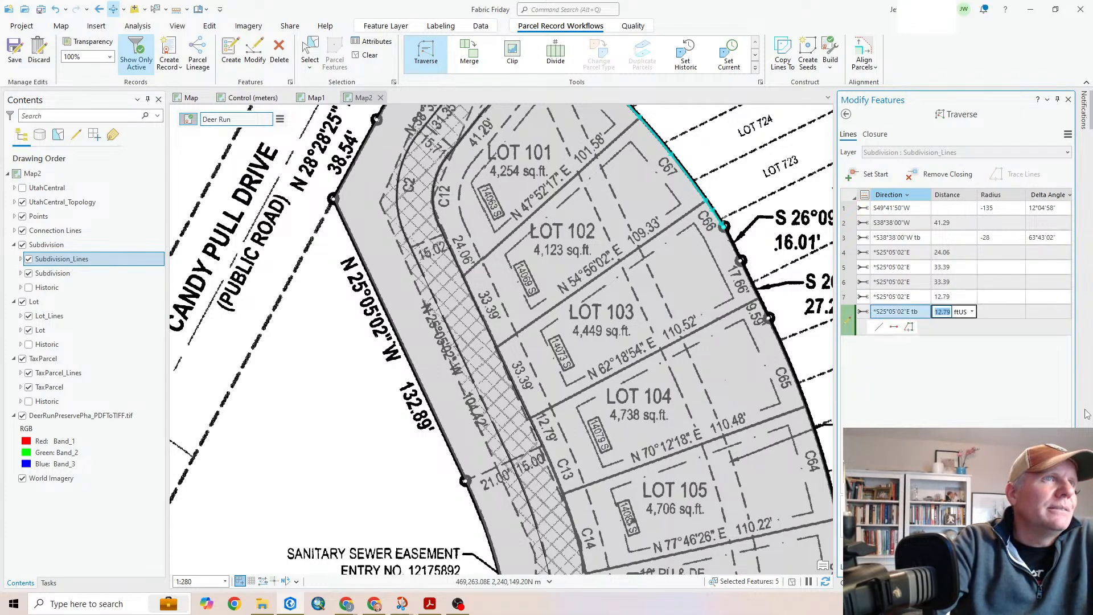
type("0")
key("Return")
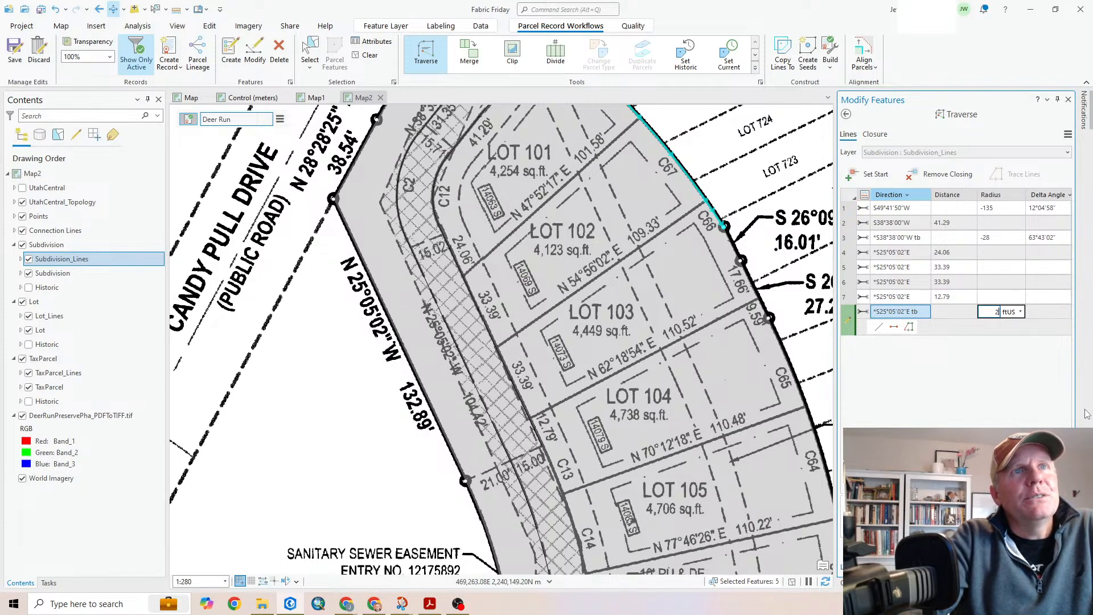
type("257.62")
key("Return")
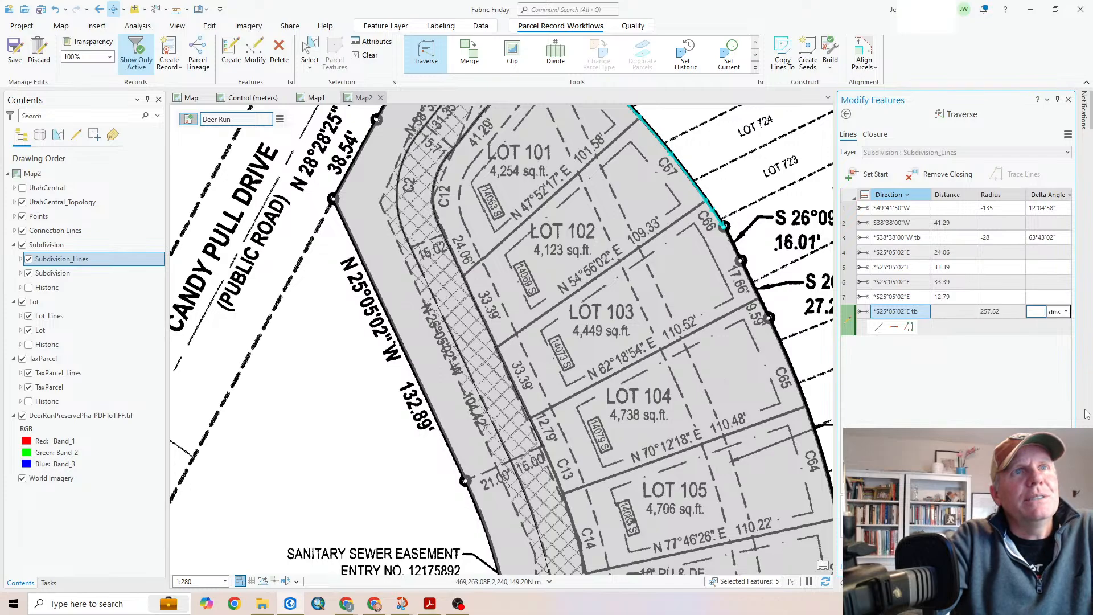
type("4.5937")
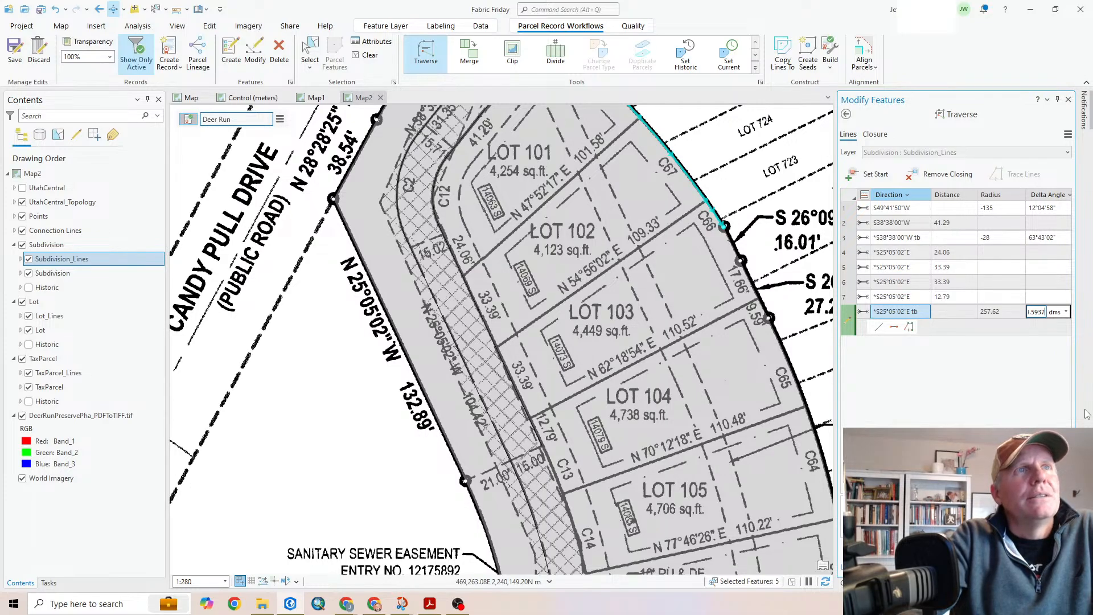
key("Return")
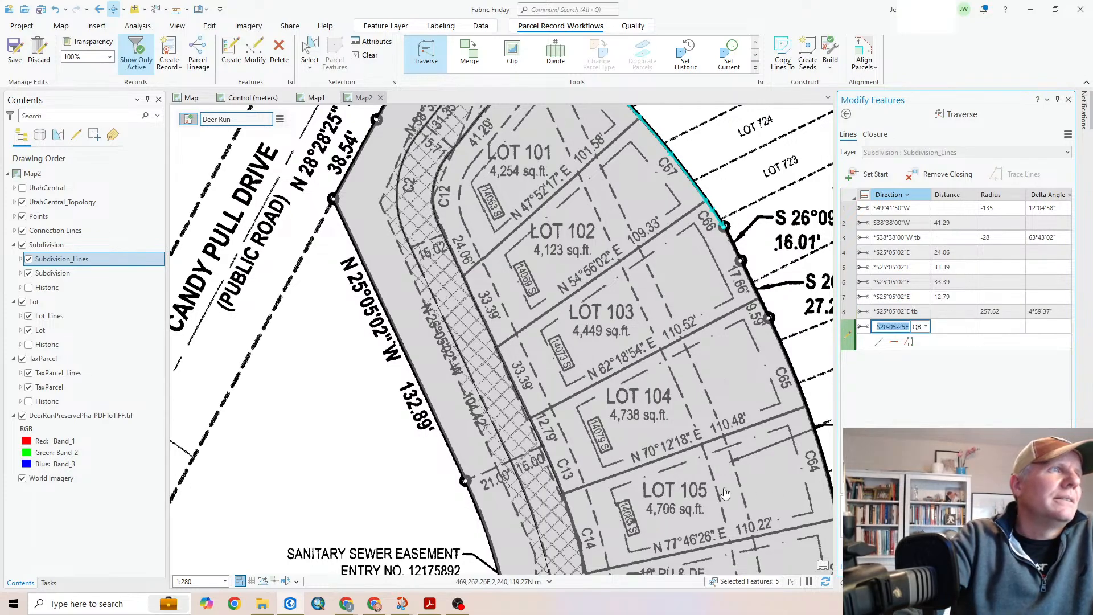
Examine the plat's frontage curves from C14 to C36 along the private road and highlight the C13 course on the map
left_click_drag(577, 512, 564, 191)
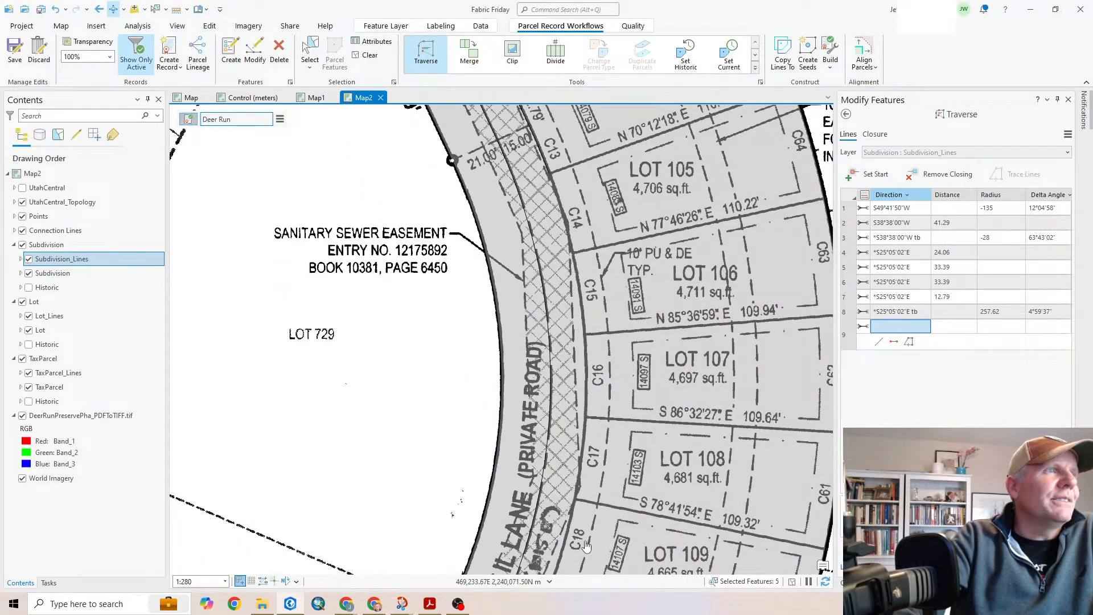
left_click_drag(589, 494, 625, 323)
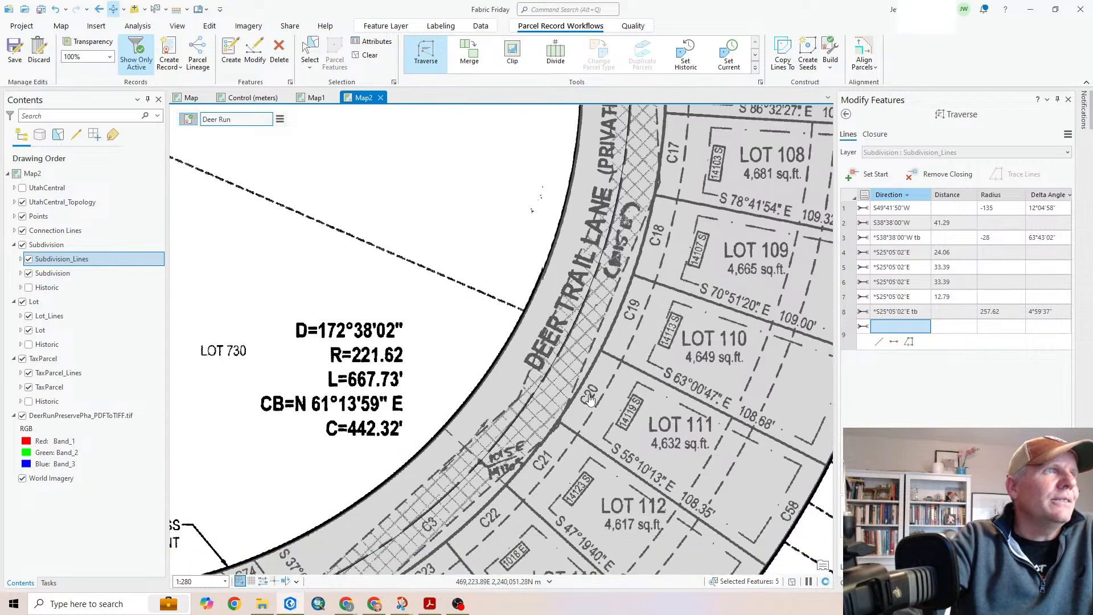
left_click_drag(488, 521, 654, 239)
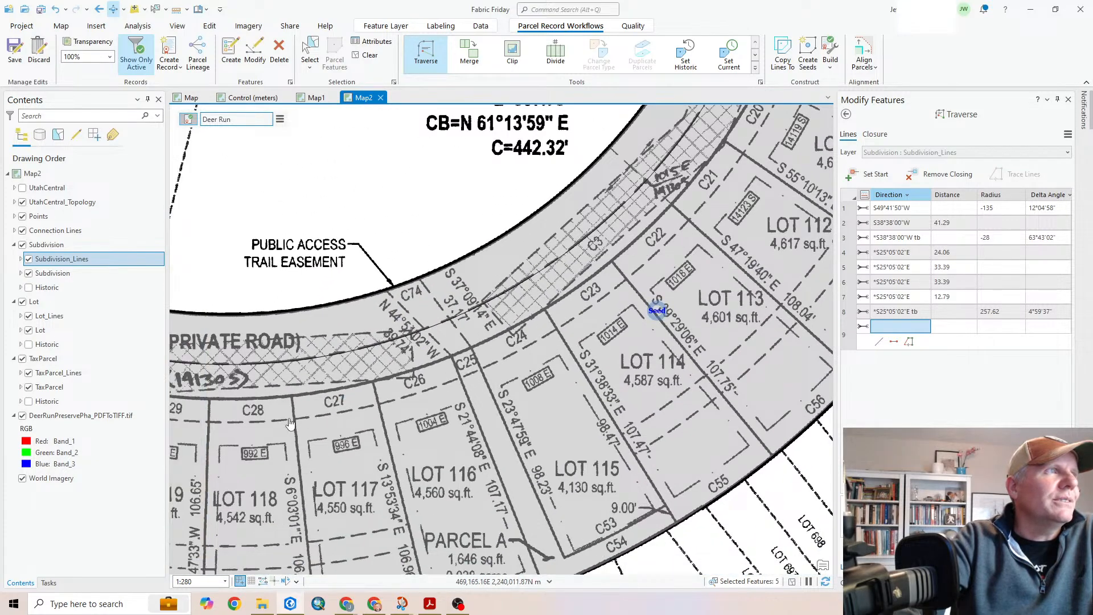
left_click_drag(254, 428, 610, 361)
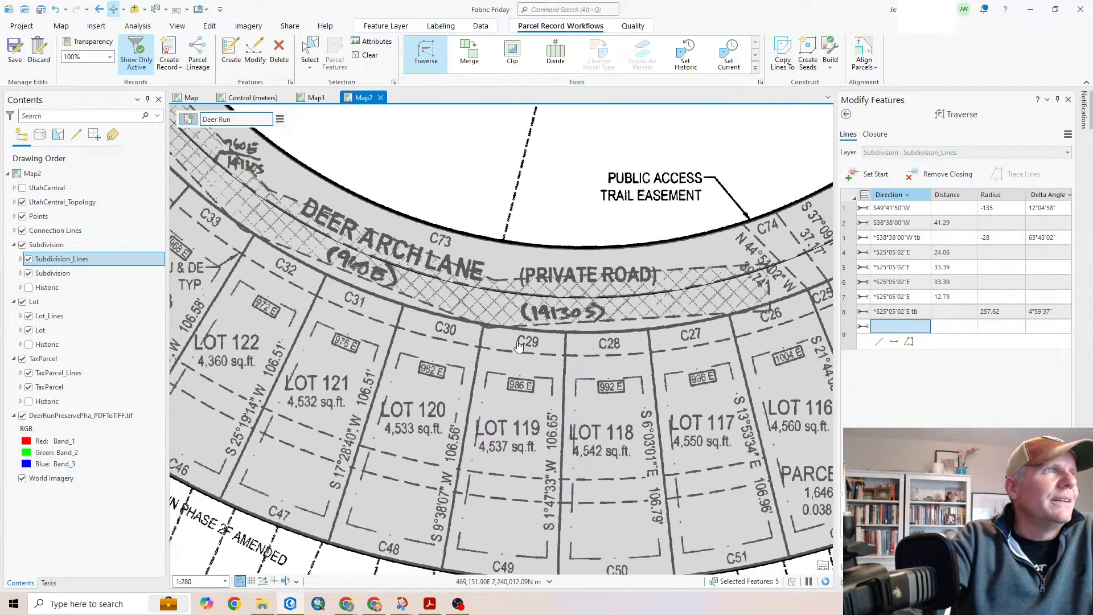
left_click_drag(278, 274, 588, 438)
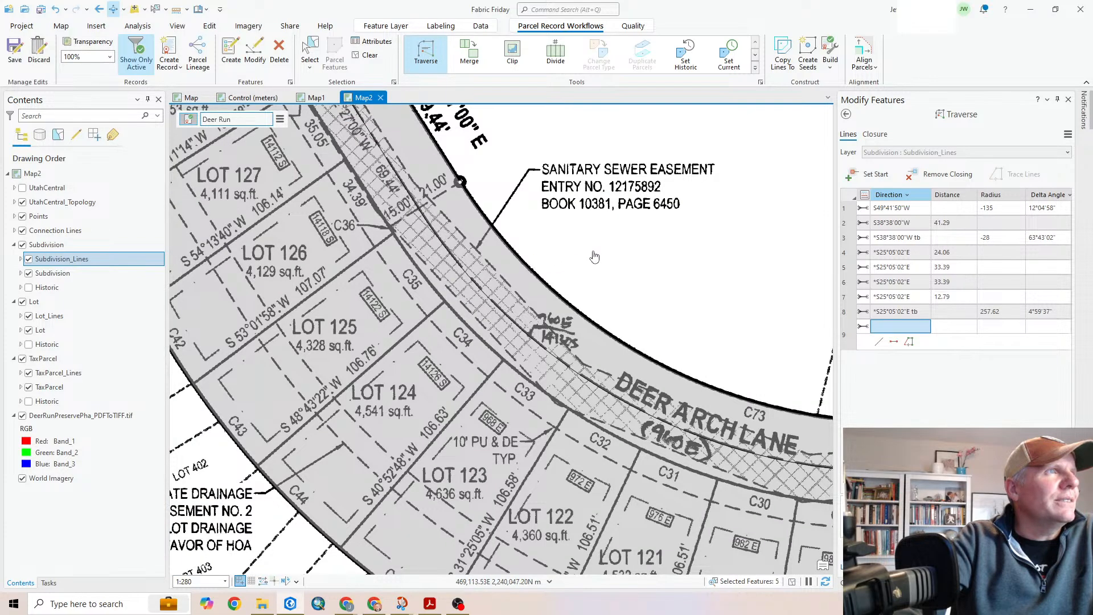
left_click_drag(590, 254, 324, 350)
left_click_drag(665, 320, 246, 381)
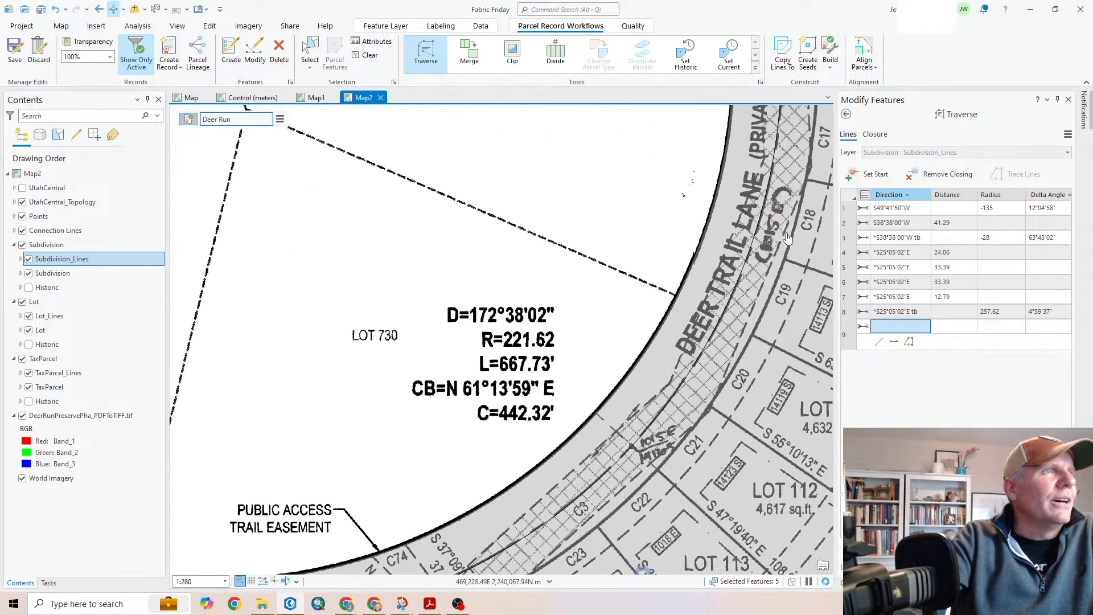
left_click_drag(784, 230, 541, 497)
left_click_drag(649, 222, 566, 346)
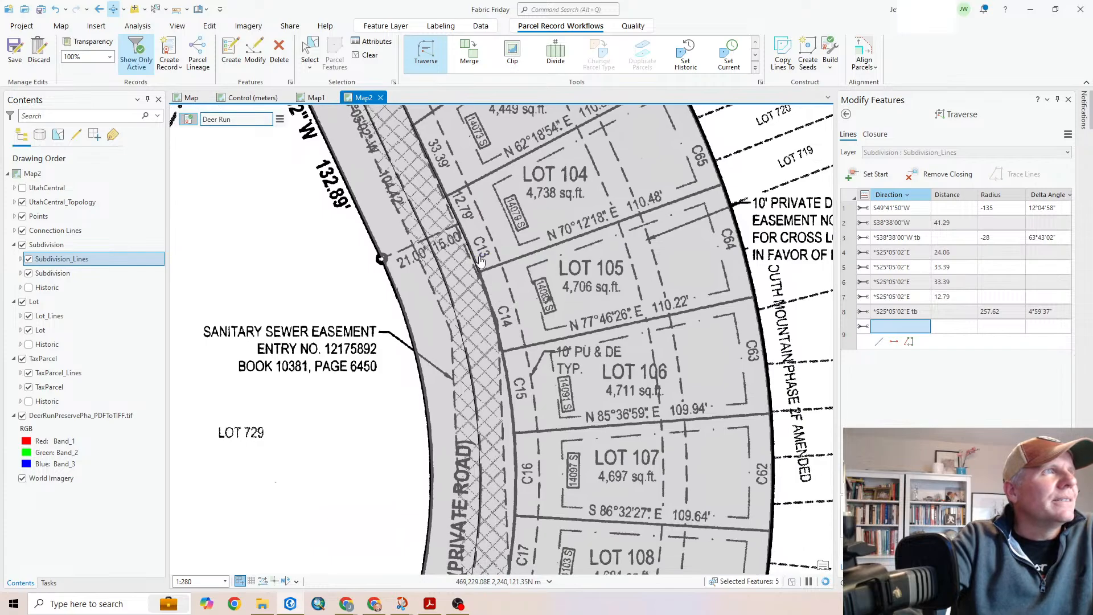
left_click(853, 315)
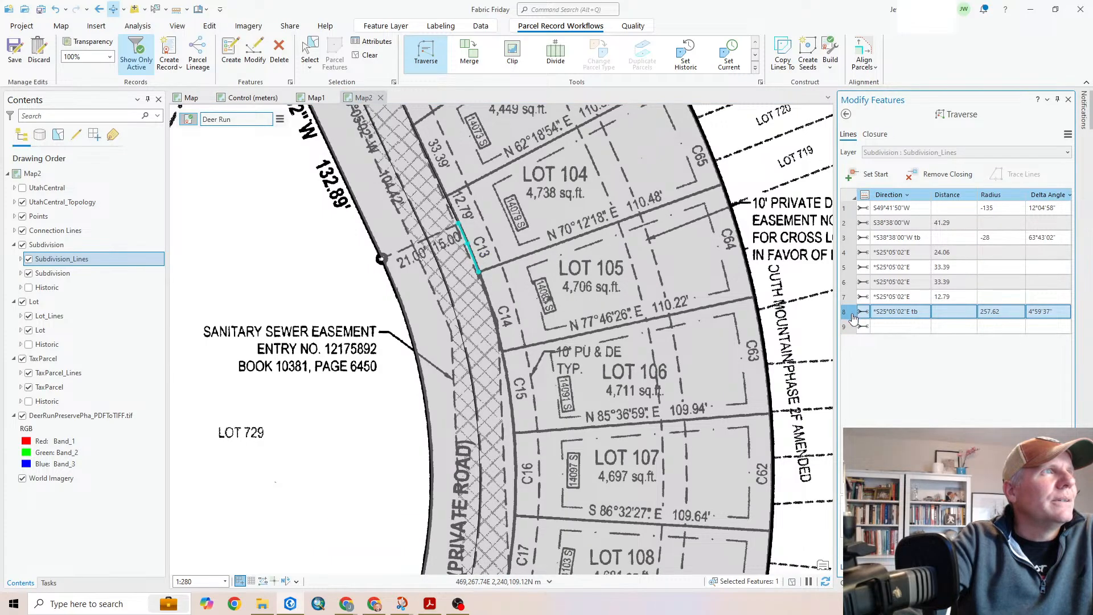
Add curve C14 as a course tangent to C13, with radius 257.62 ftUS and delta angle 7°51'50"
left_click(844, 340)
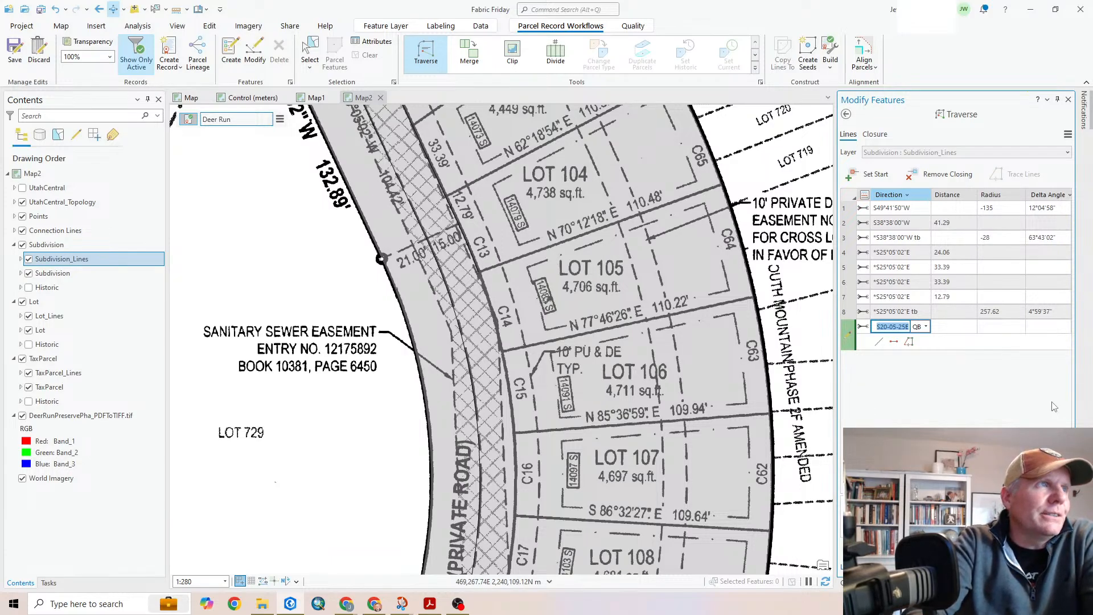
key("Tab")
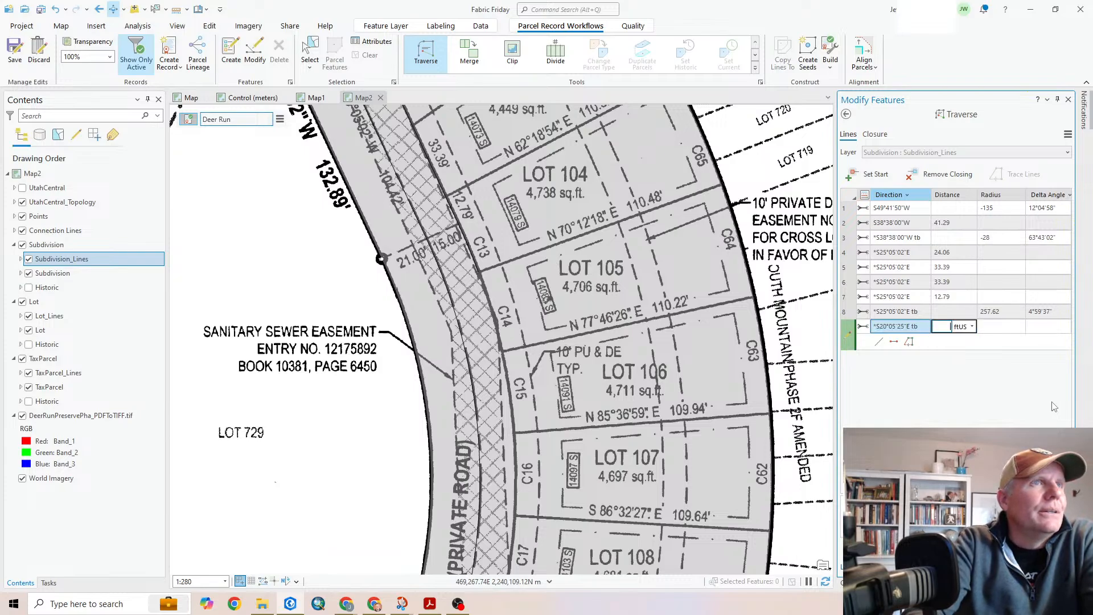
key("Tab")
key("Tab")
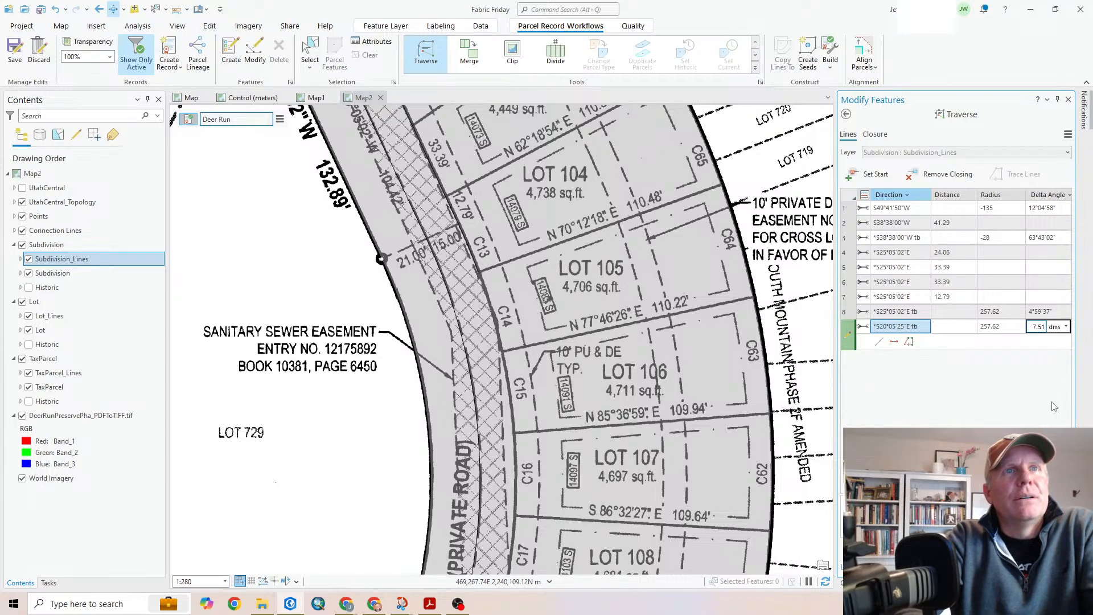
key("Return")
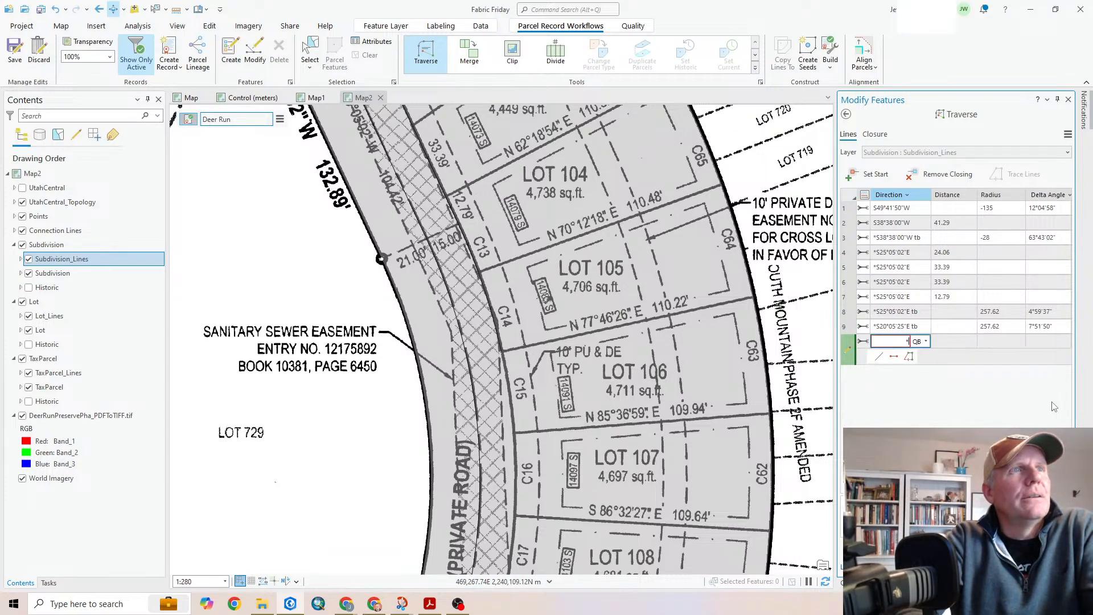
Add curves C15 and C16 as tangent courses, each with radius 257.62 ftUS and delta angle 7°50'34"
key("Tab")
key("Tab")
key("Tab")
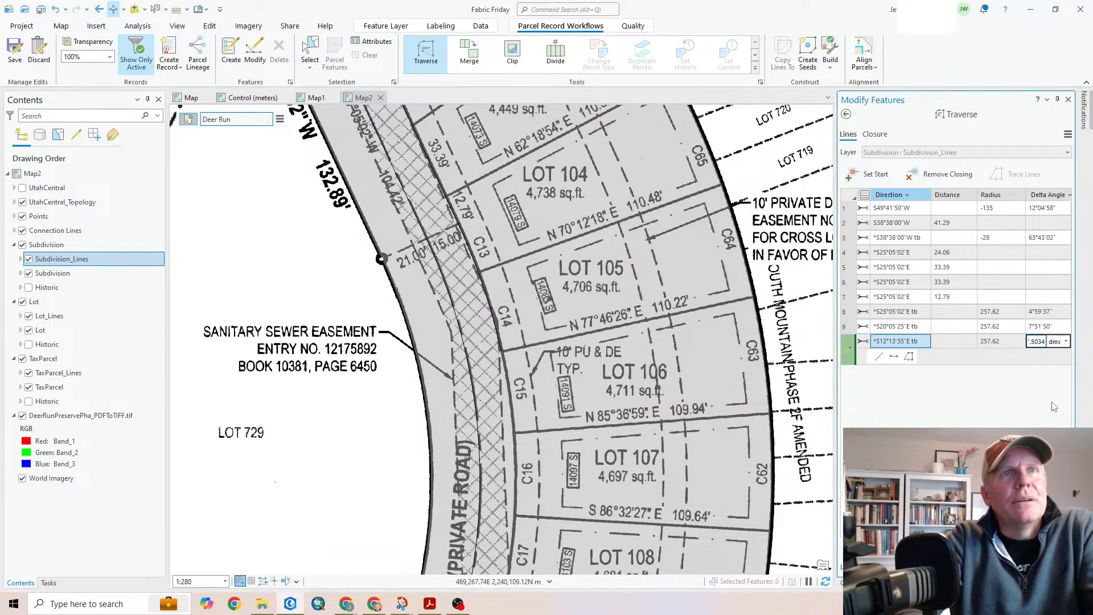
key("Return")
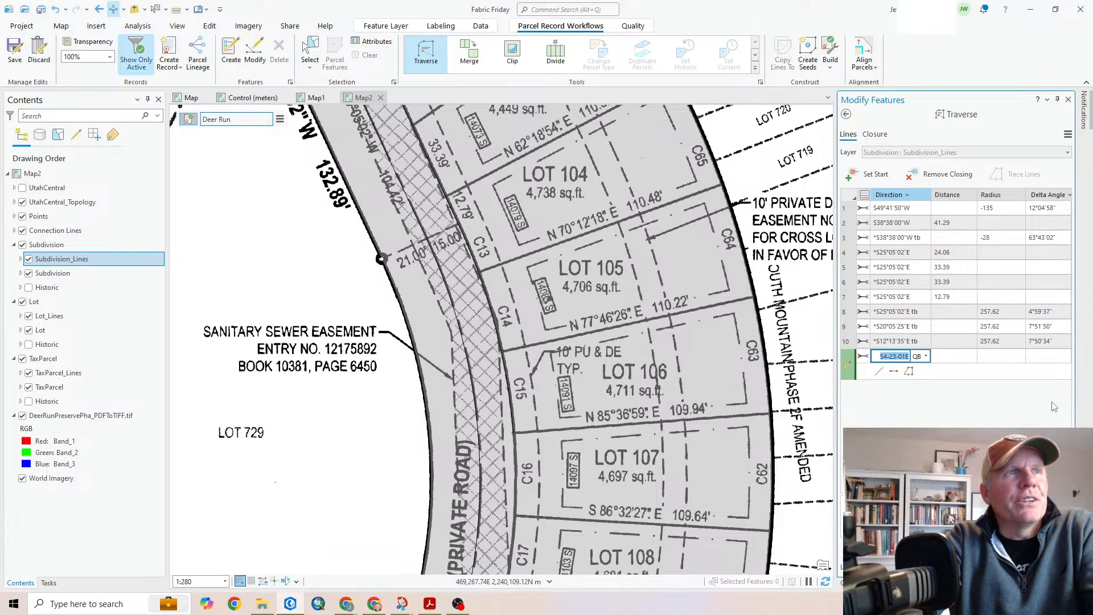
key("Tab")
key("Tab")
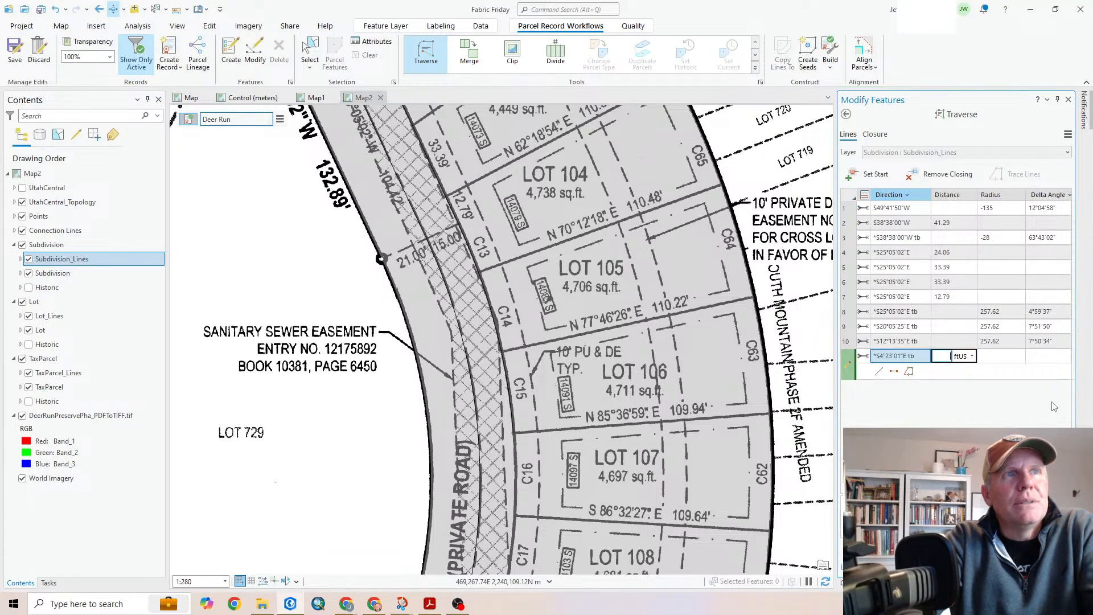
key("Tab")
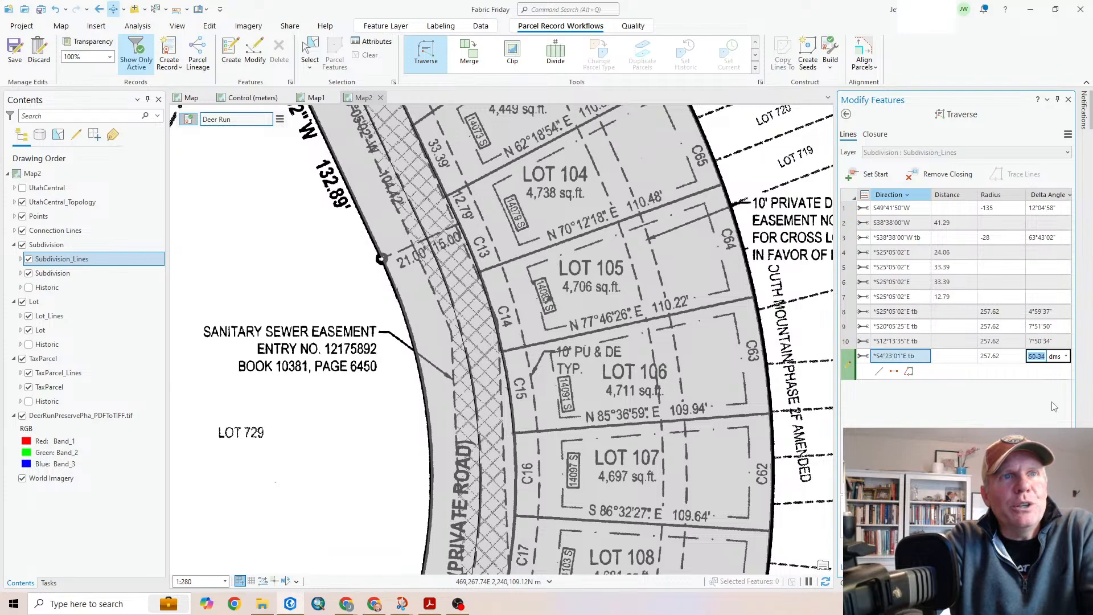
key("Return")
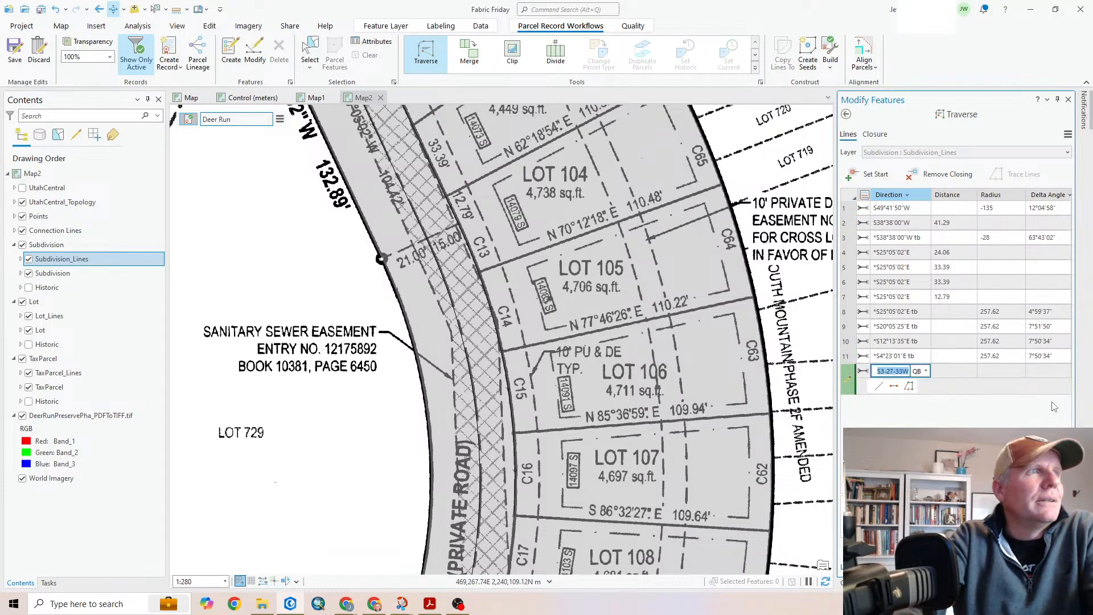
Change the solid stroke of the Lot_Lines COGO line symbol to red
left_click_drag(610, 412, 594, 192)
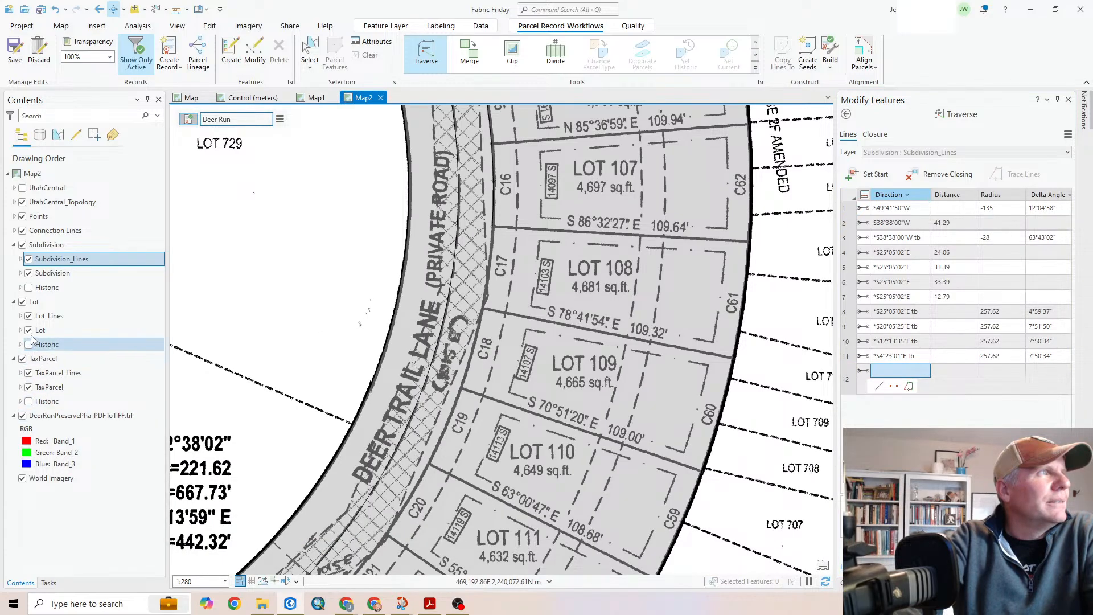
left_click(22, 135)
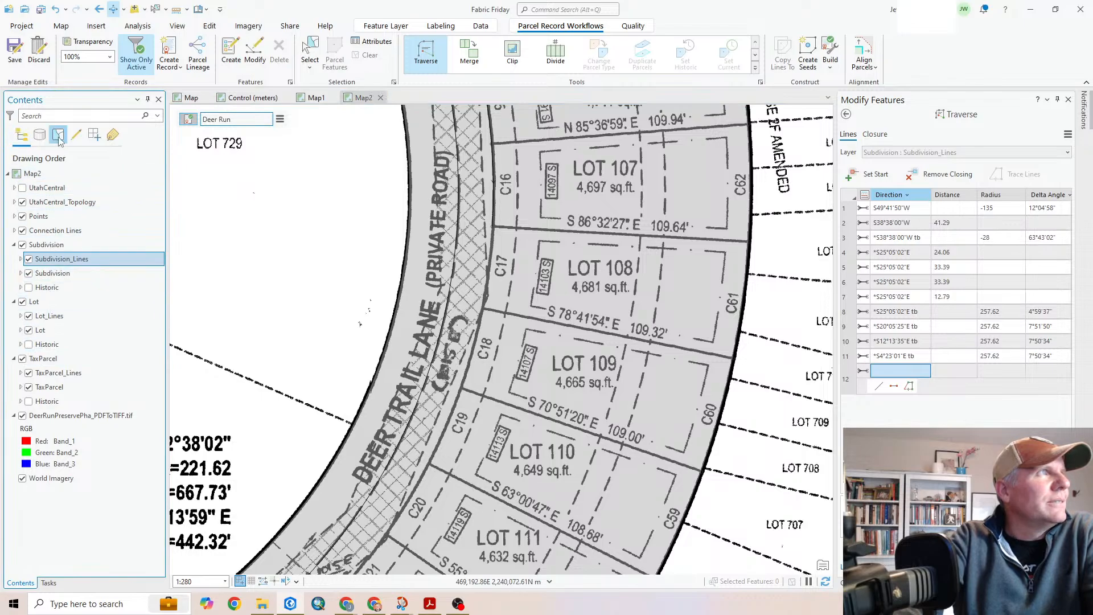
left_click(51, 316)
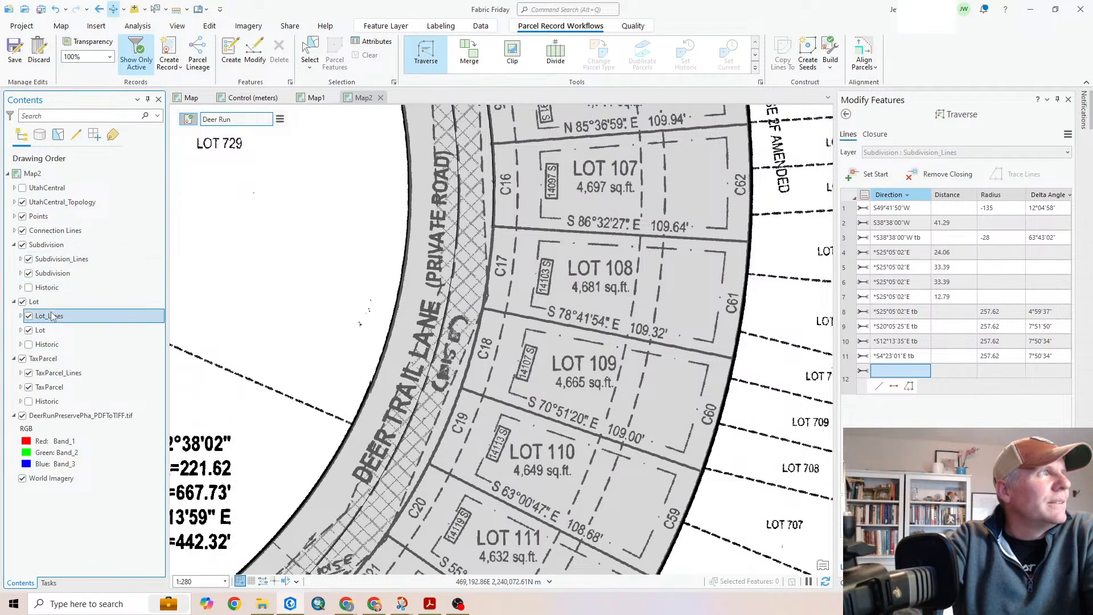
left_click(20, 316)
left_click(32, 331)
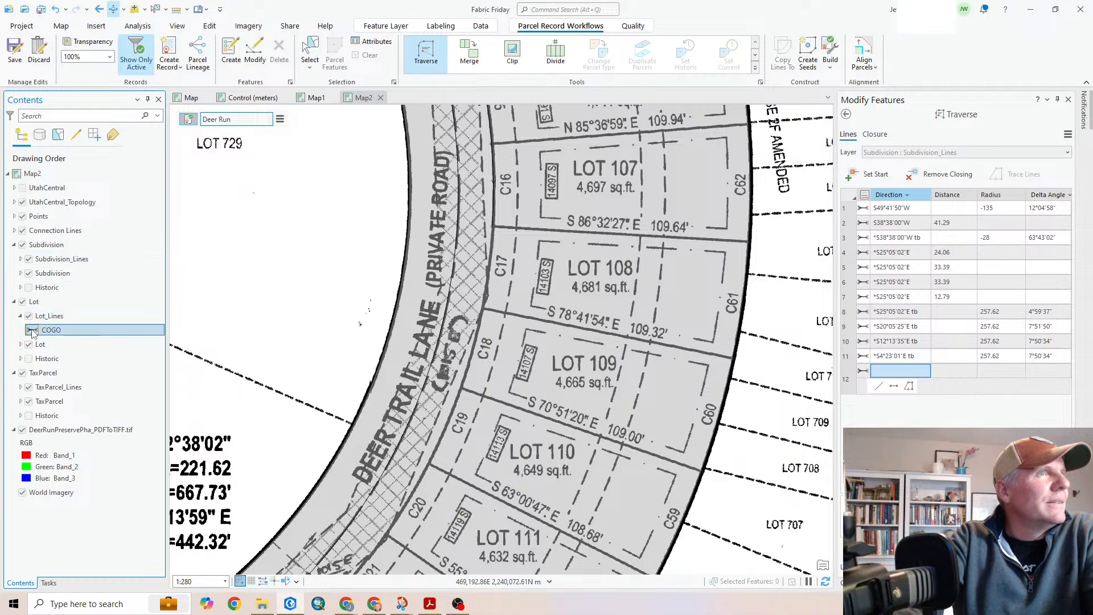
left_click(859, 219)
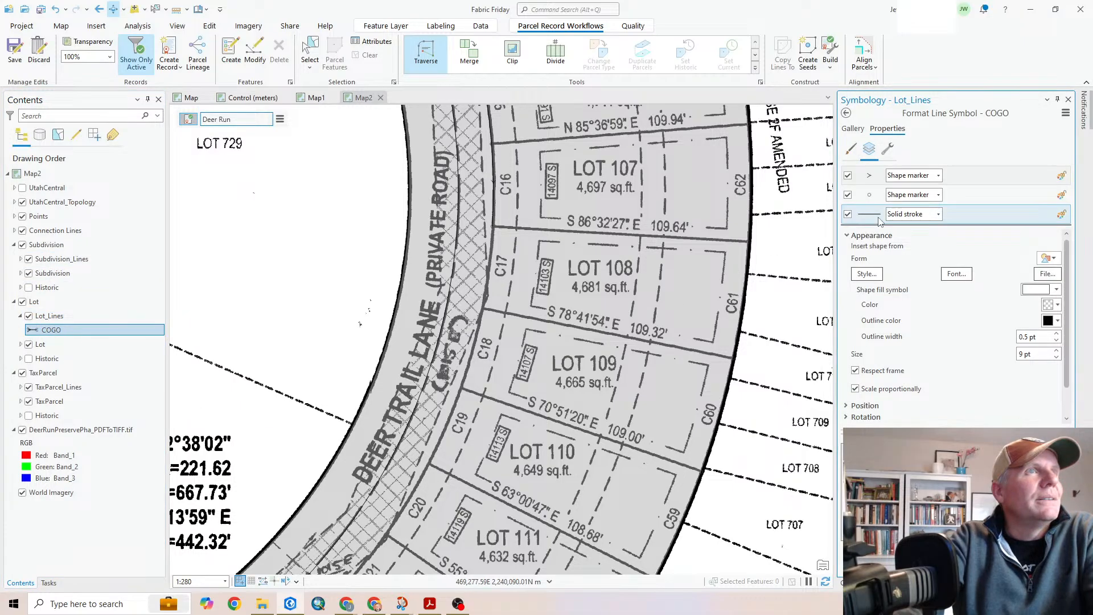
left_click(1067, 250)
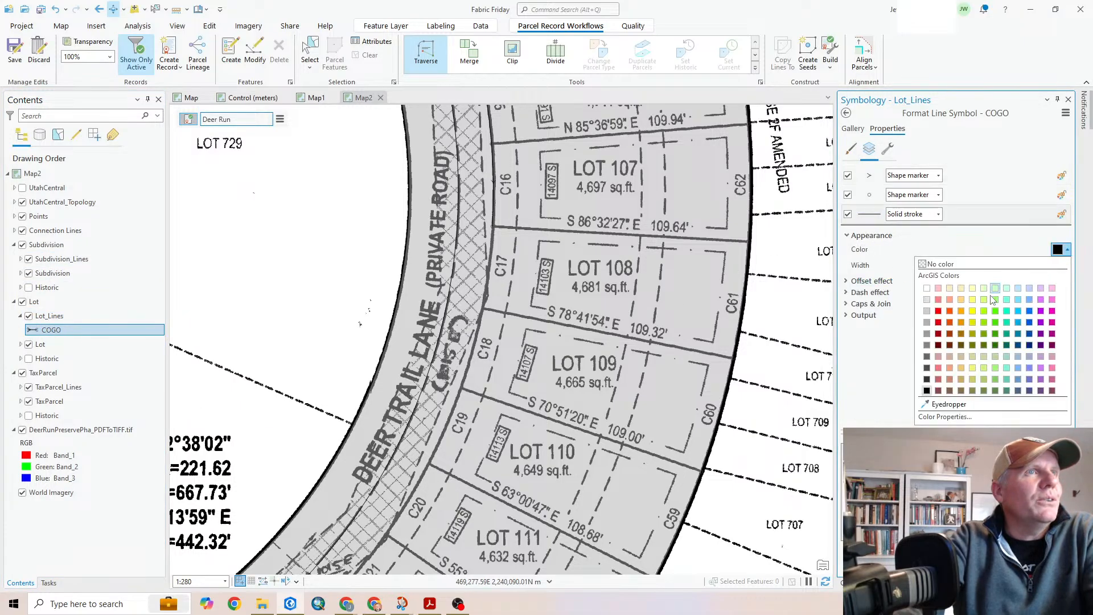
left_click(949, 310)
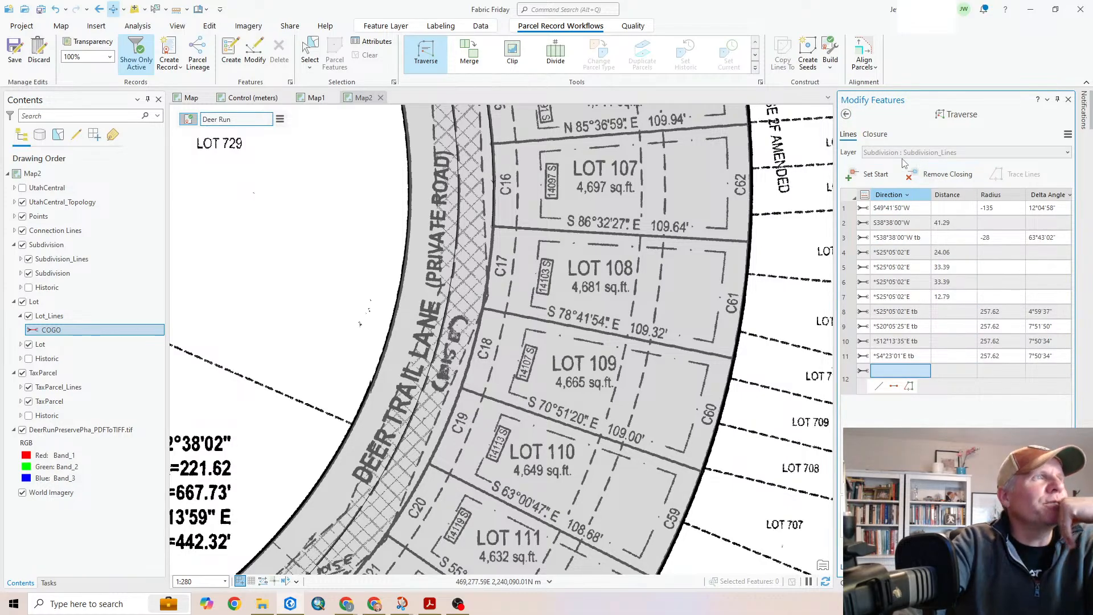
Activate polygon selection and make Subdivision_Lines the only selectable layer in Map2
scroll(583, 350, "down", 2)
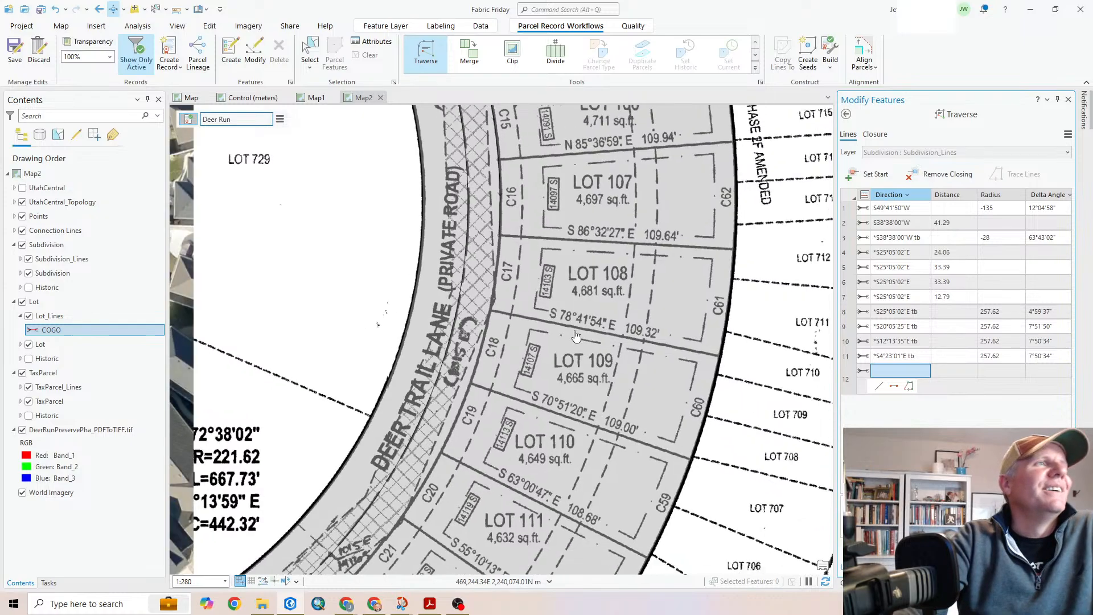
scroll(582, 349, "down", 4)
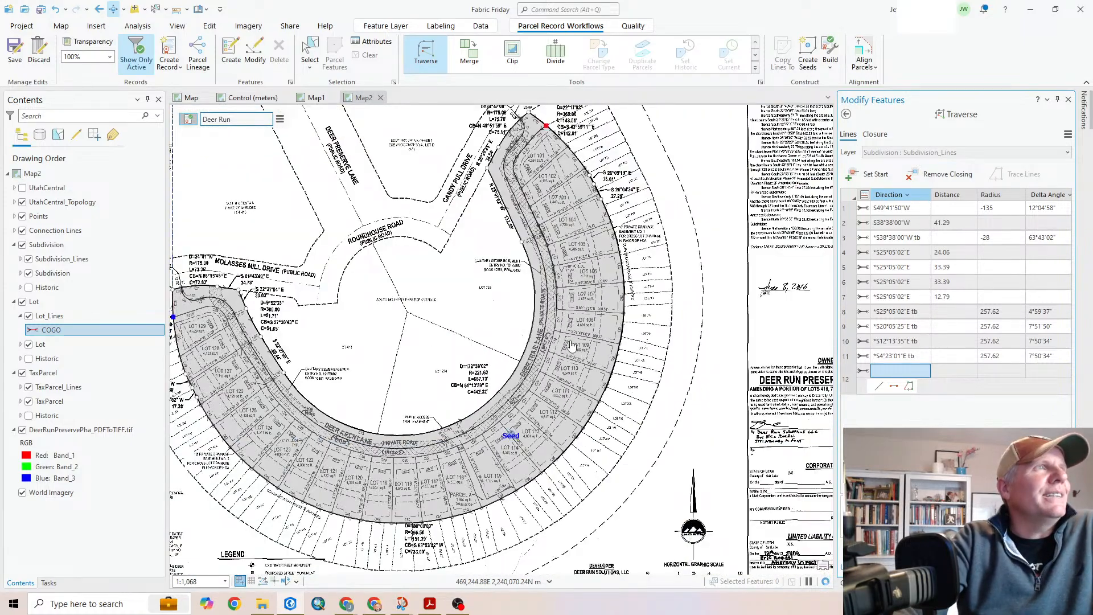
left_click(315, 67)
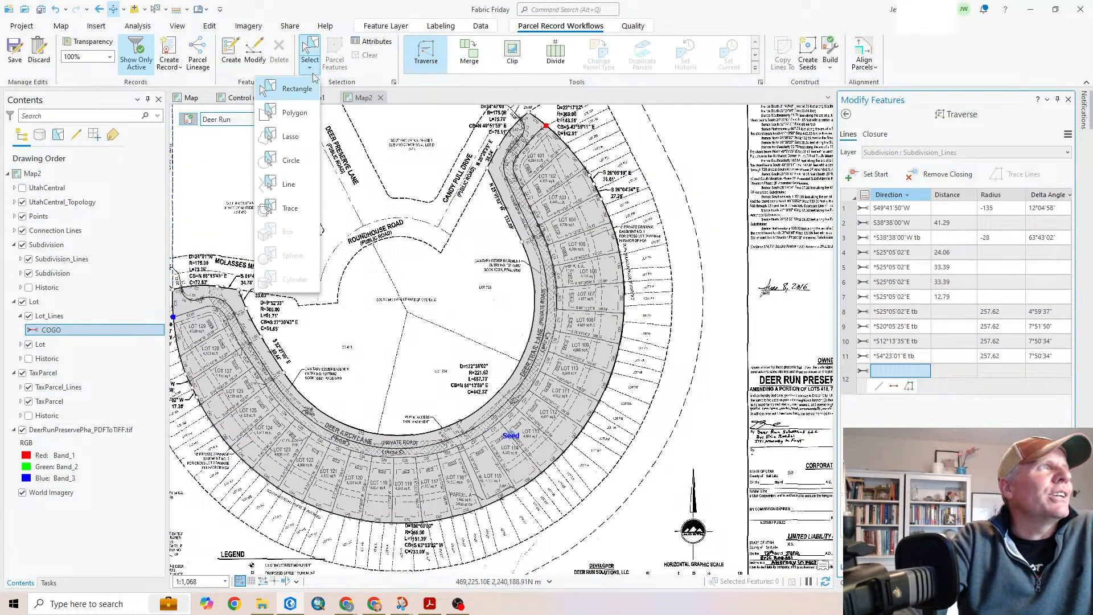
left_click(295, 110)
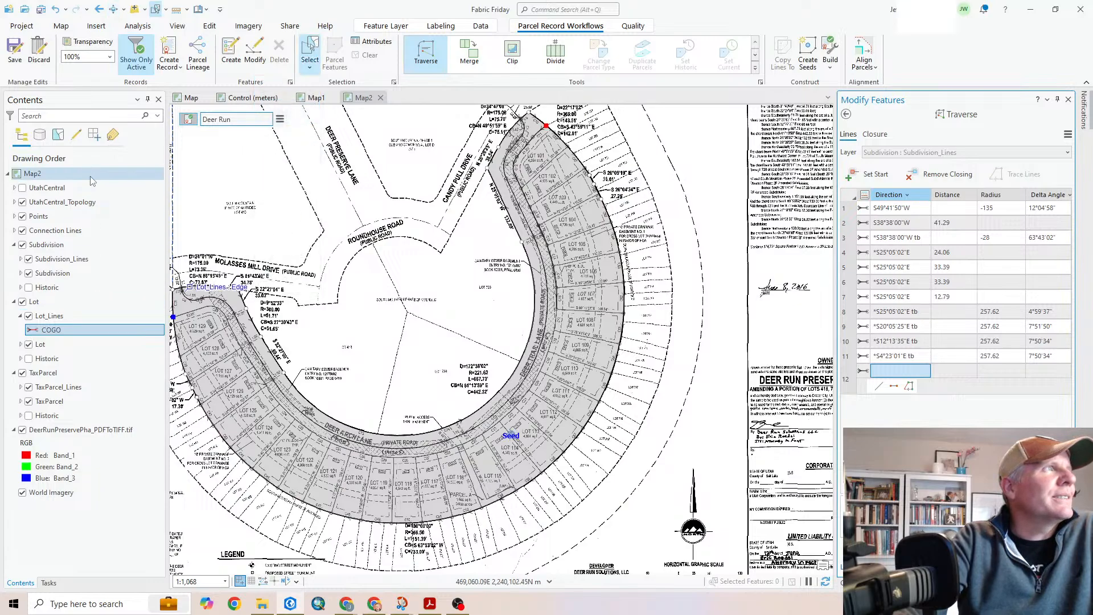
left_click(58, 134)
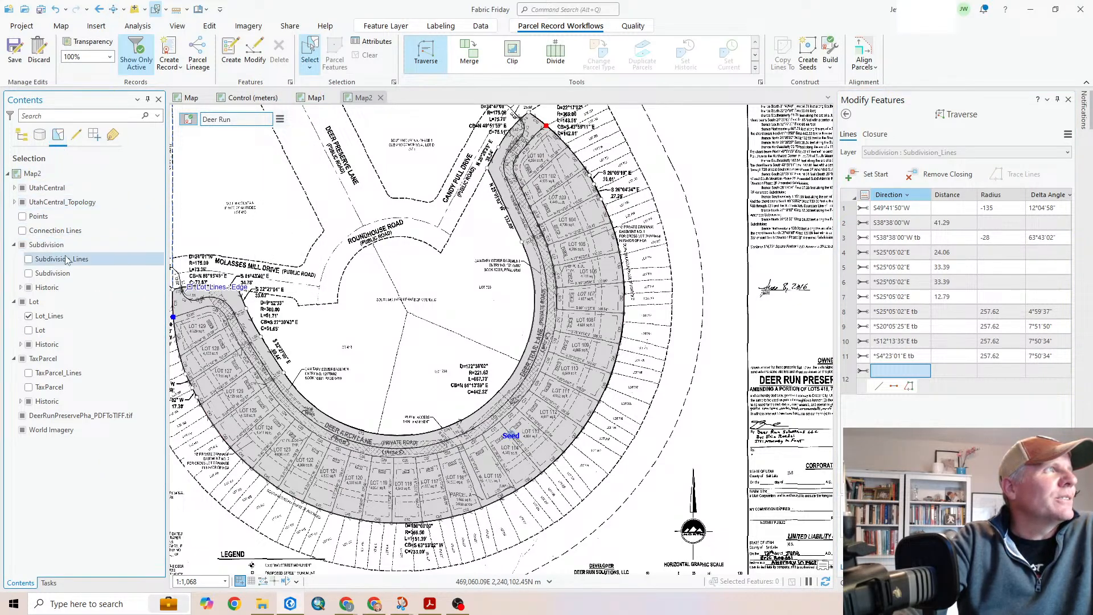
right_click(69, 258)
left_click(141, 148)
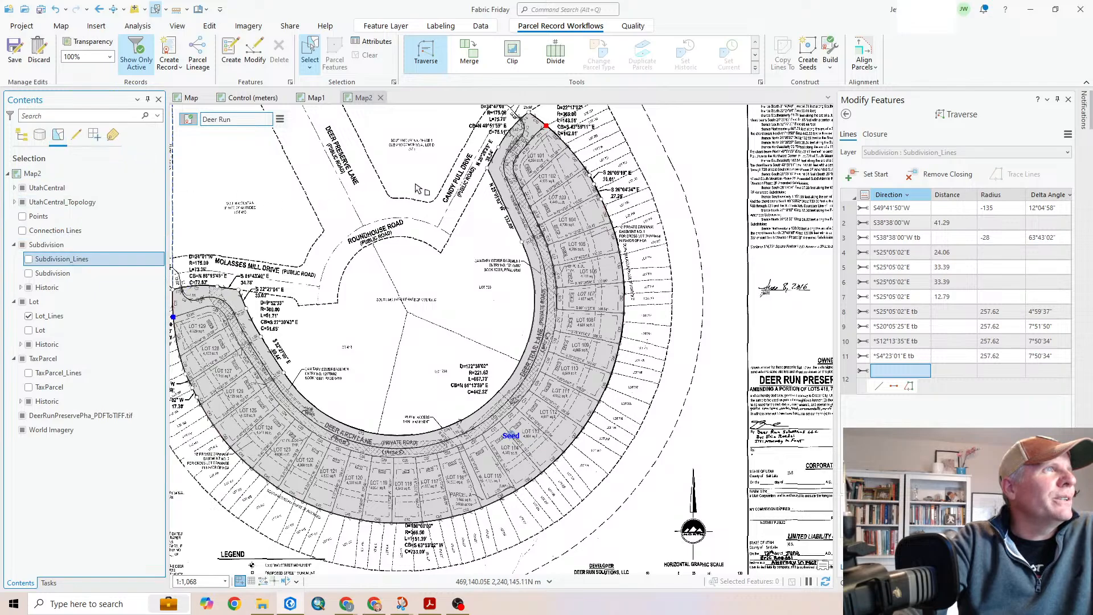
Try to select the Subdivision_Lines along the private road, from C1 around to C4, with a polygon drawn over the road strip
scroll(561, 158, "up", 5)
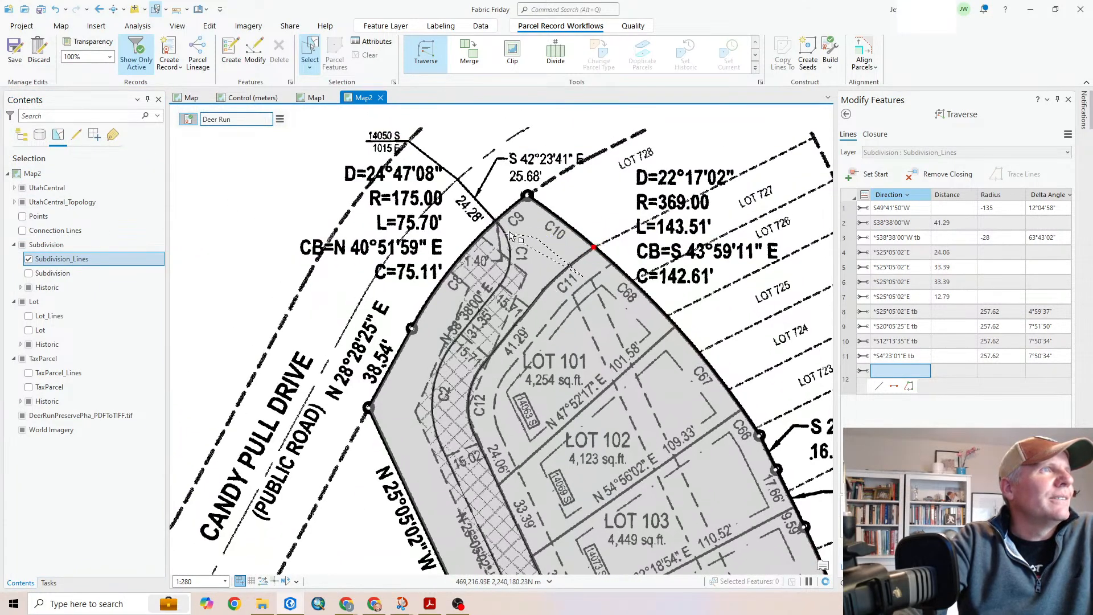
scroll(510, 235, "up", 6)
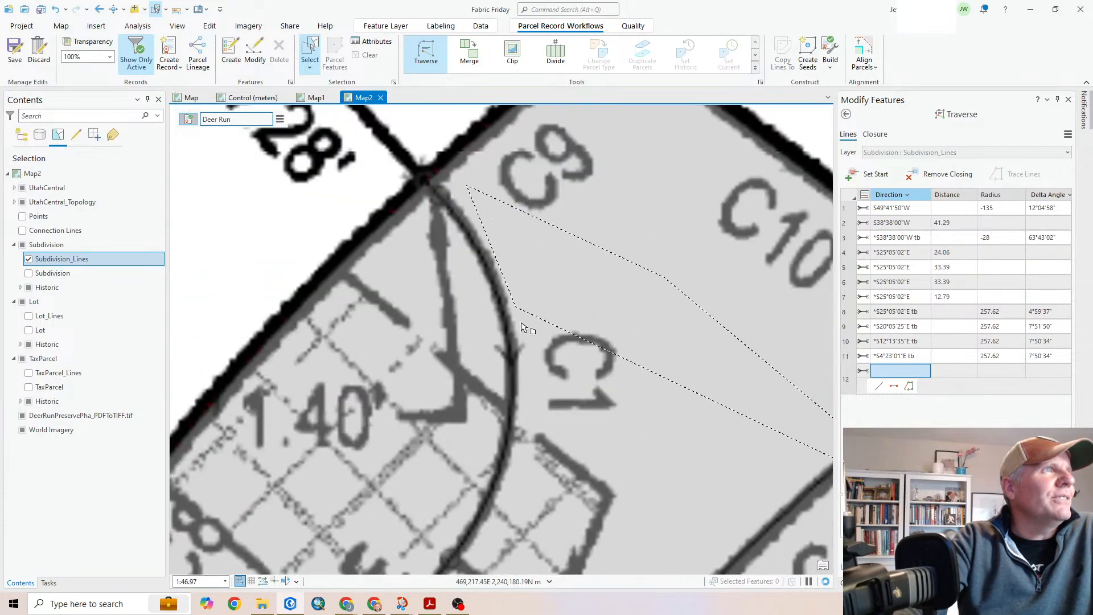
scroll(433, 193, "up", 2)
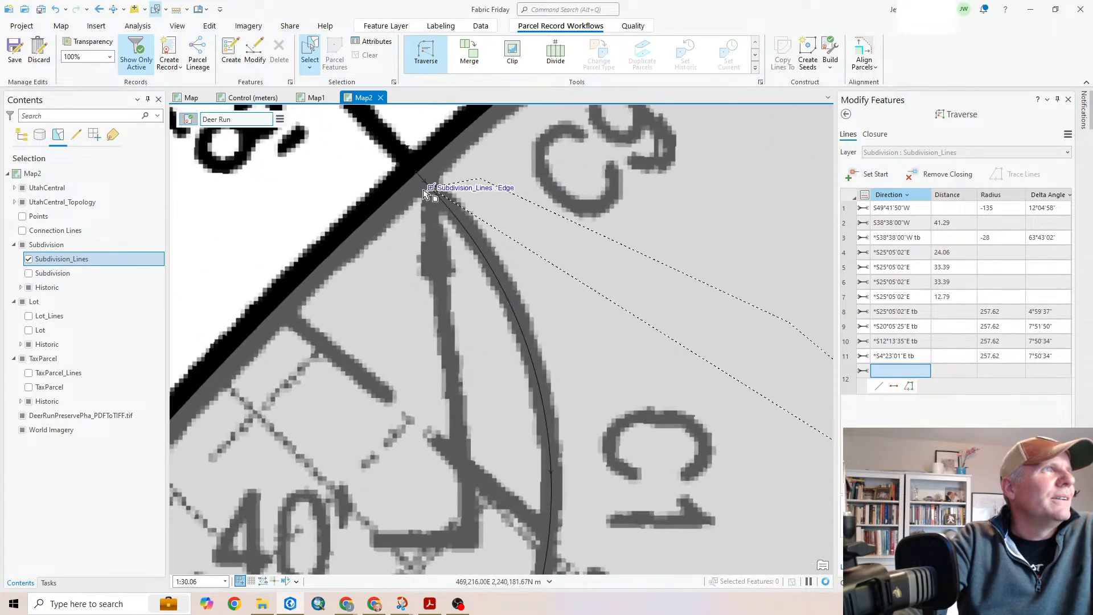
scroll(424, 193, "down", 6)
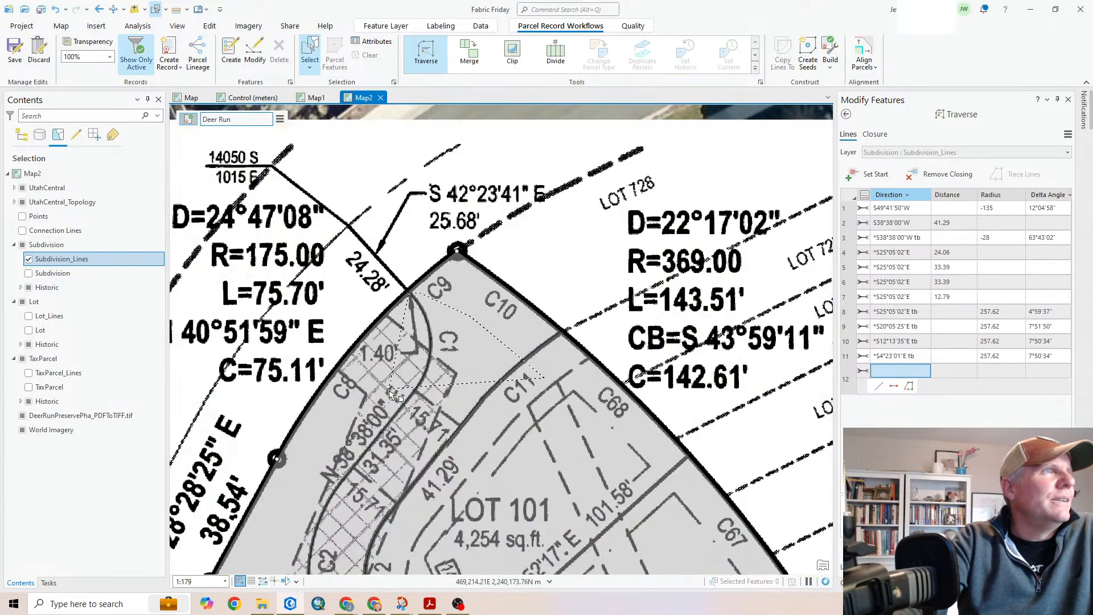
scroll(382, 391, "down", 4)
left_click_drag(367, 438, 511, 226)
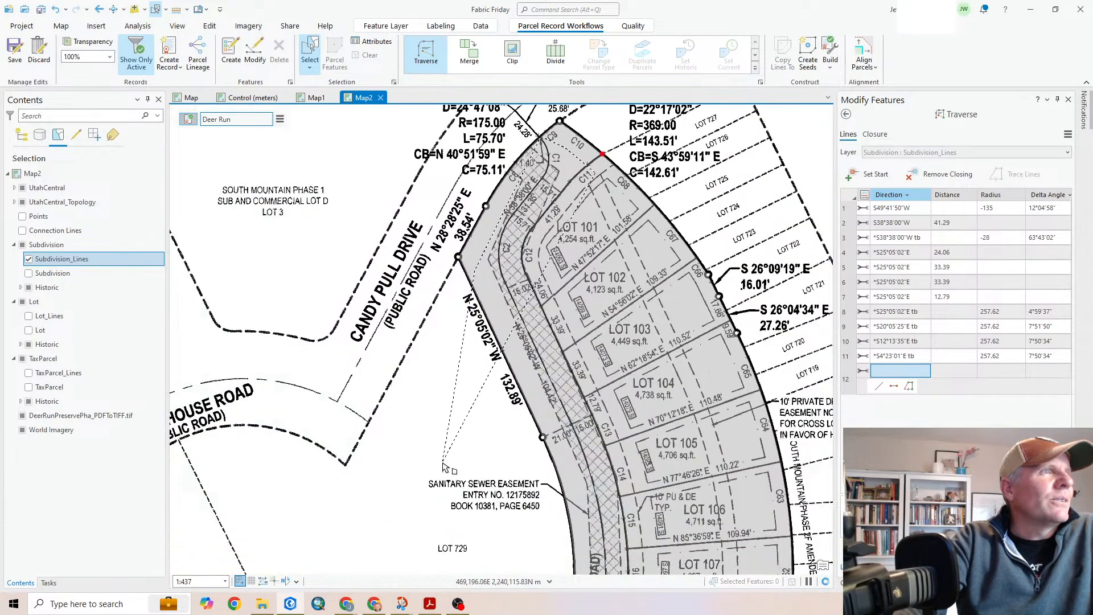
left_click_drag(442, 467, 284, 505)
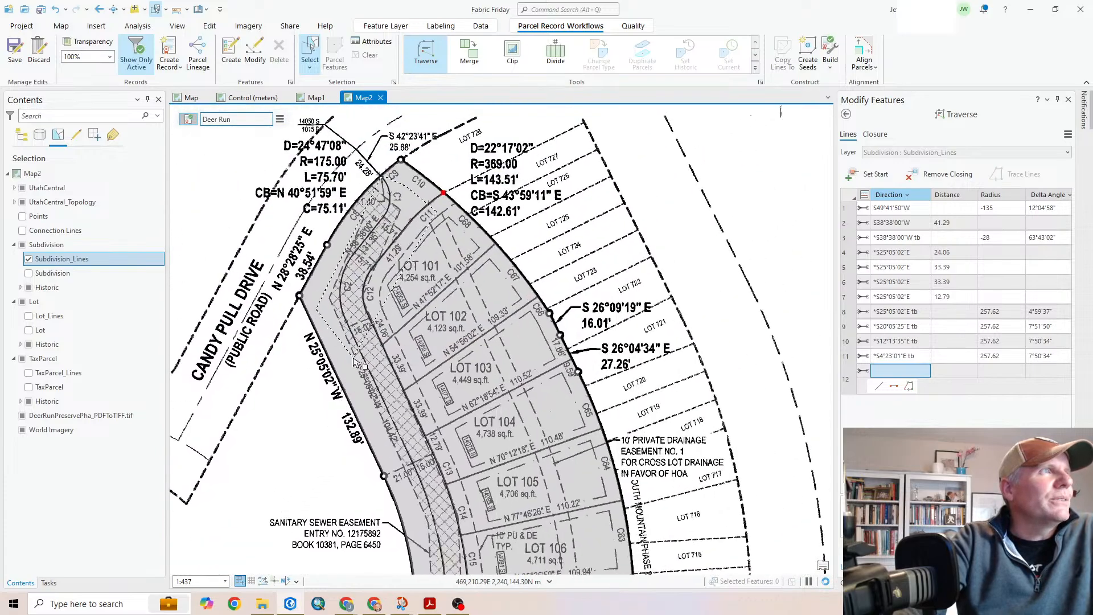
left_click_drag(440, 548, 519, 181)
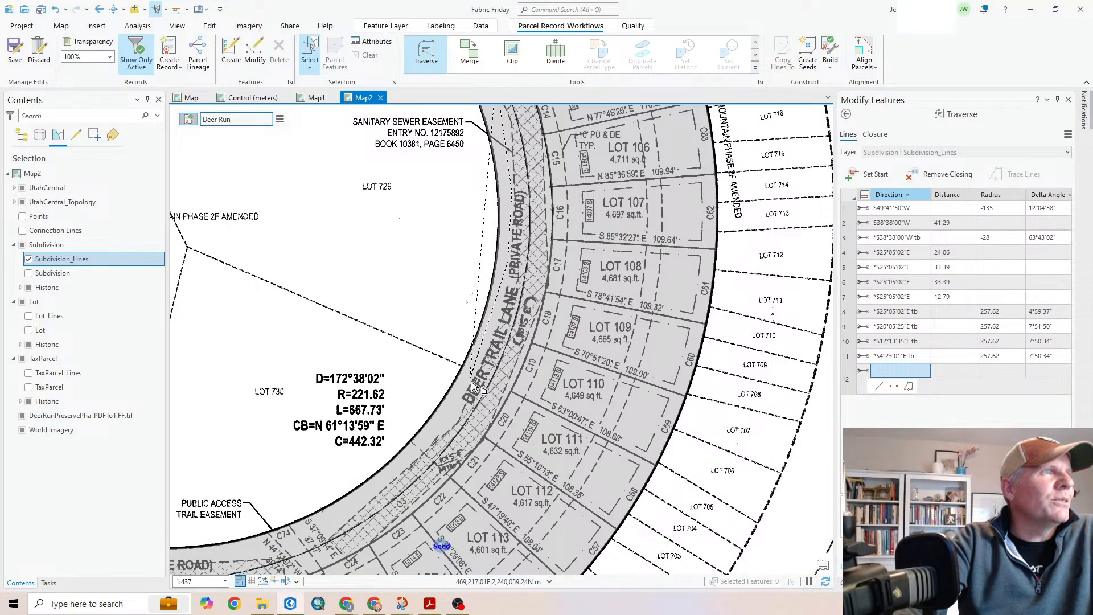
left_click_drag(393, 497, 587, 353)
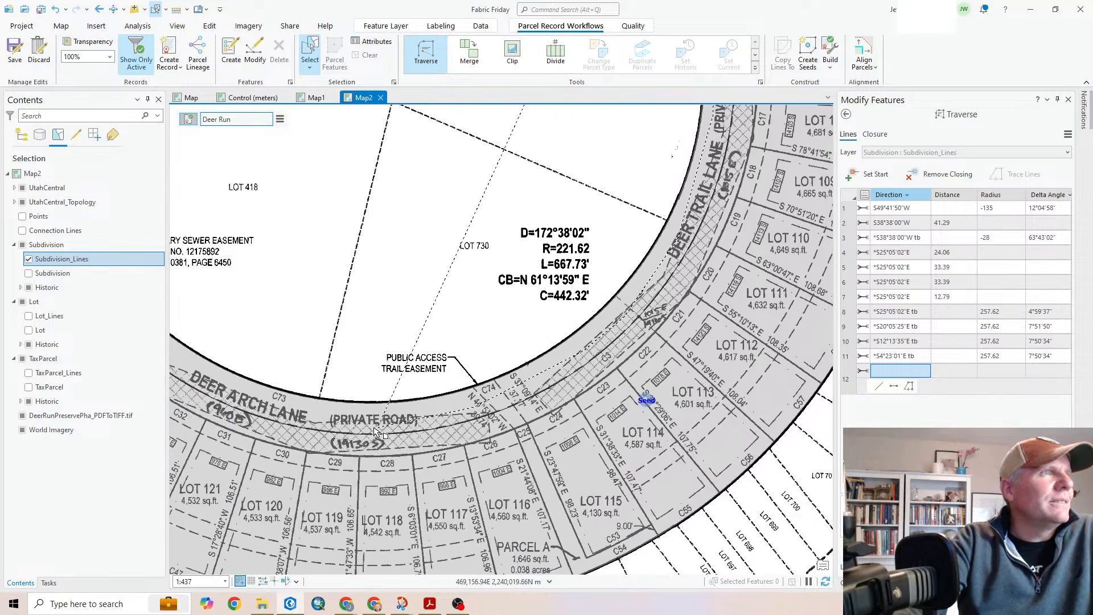
left_click_drag(278, 384, 652, 470)
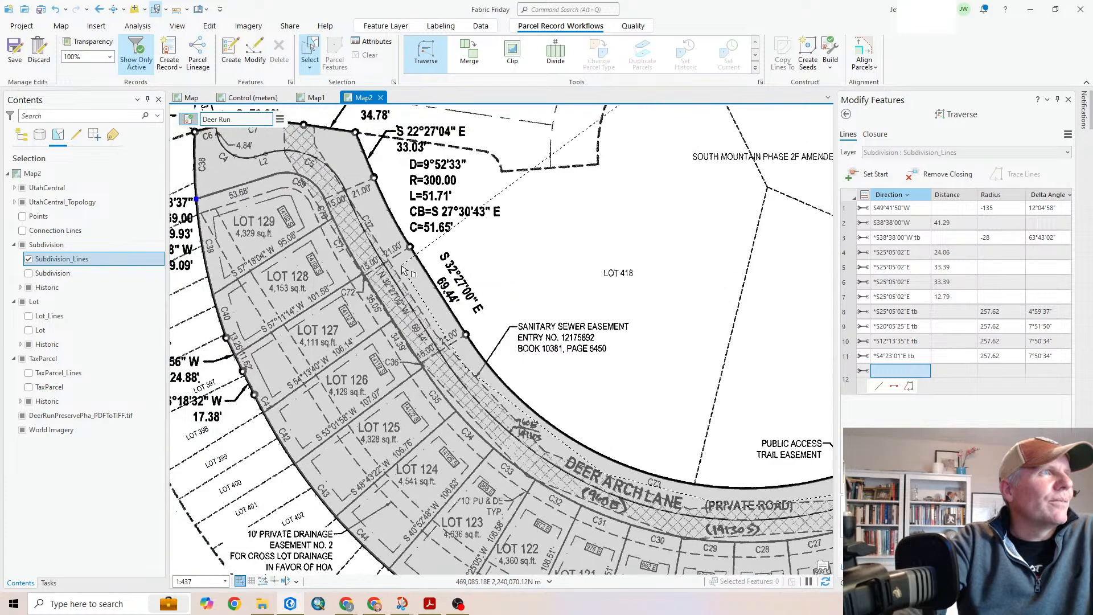
left_click_drag(349, 150, 435, 291)
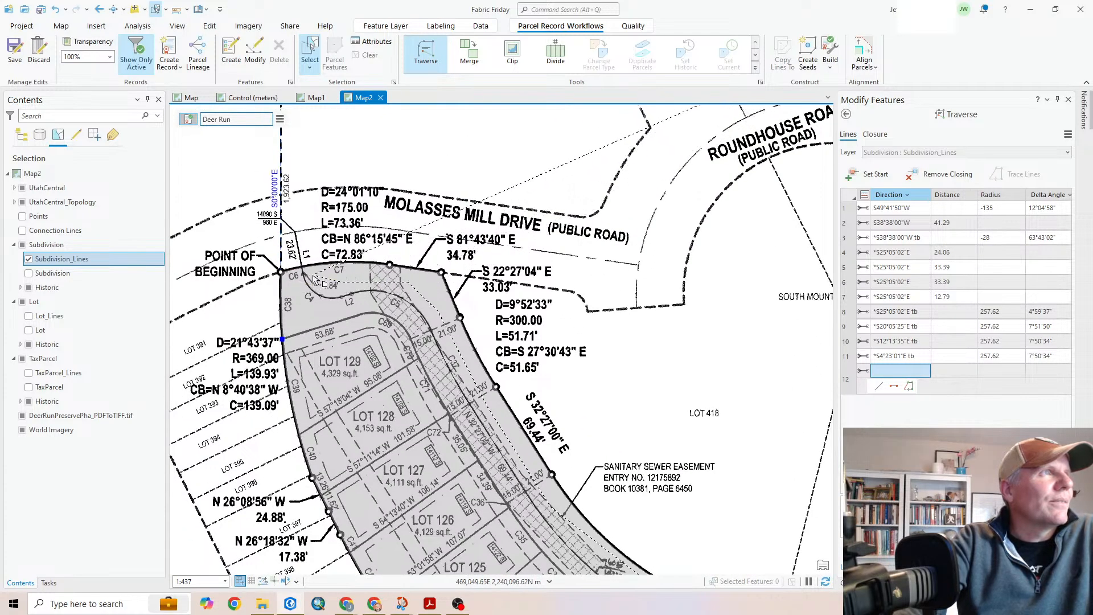
scroll(283, 273, "up", 5)
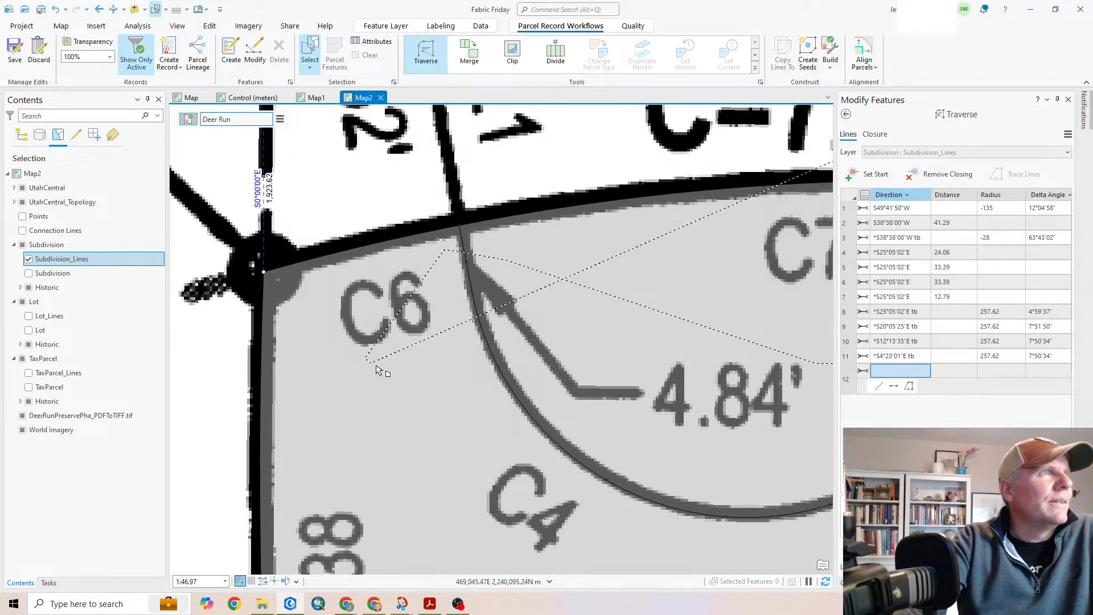
scroll(477, 513, "down", 5)
scroll(477, 513, "down", 3)
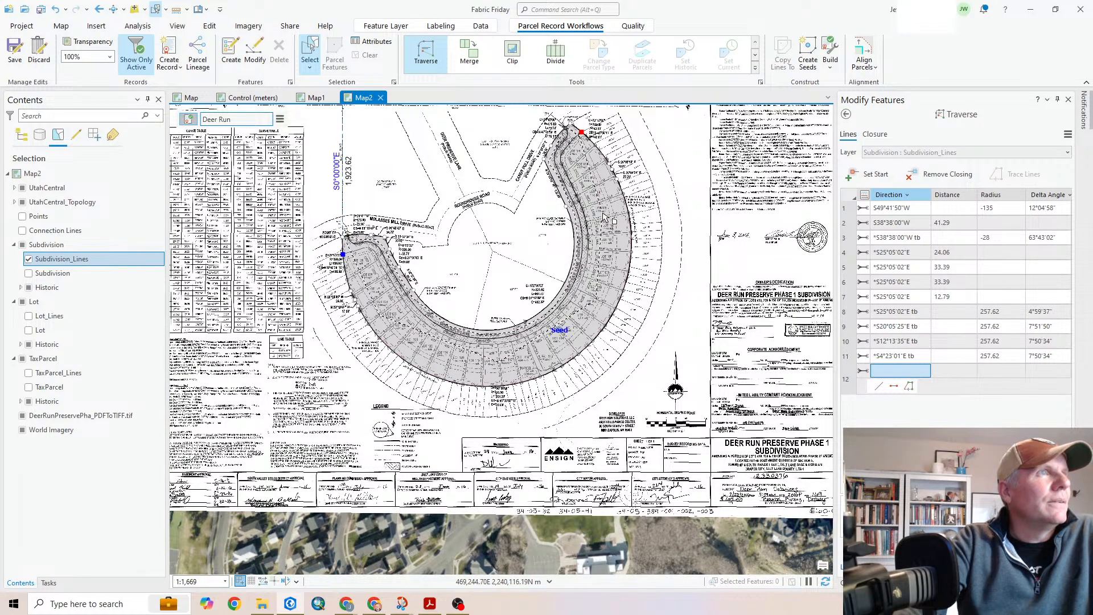
double_click(585, 220)
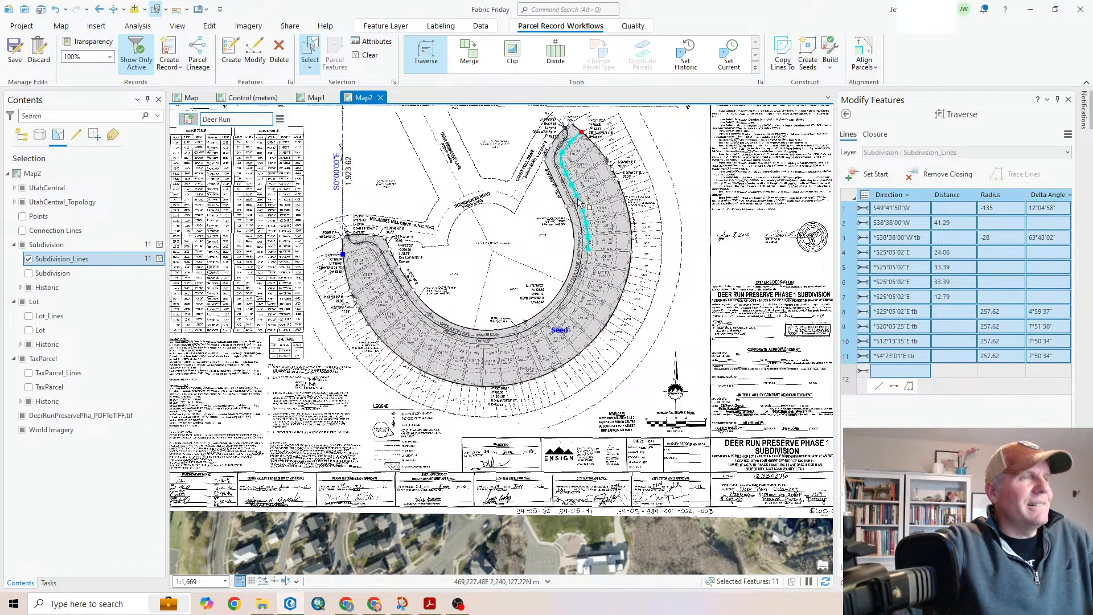
Leave the traverse and begin a selection polygon near Lot 101, running across C11 to the C1 end at C9
left_click(847, 116)
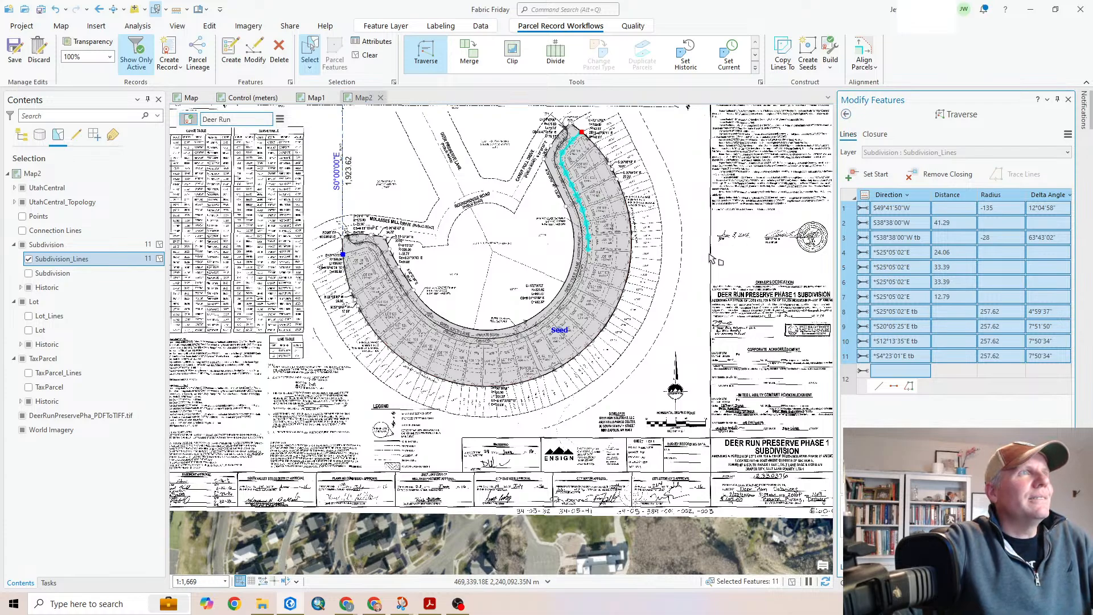
left_click(847, 114)
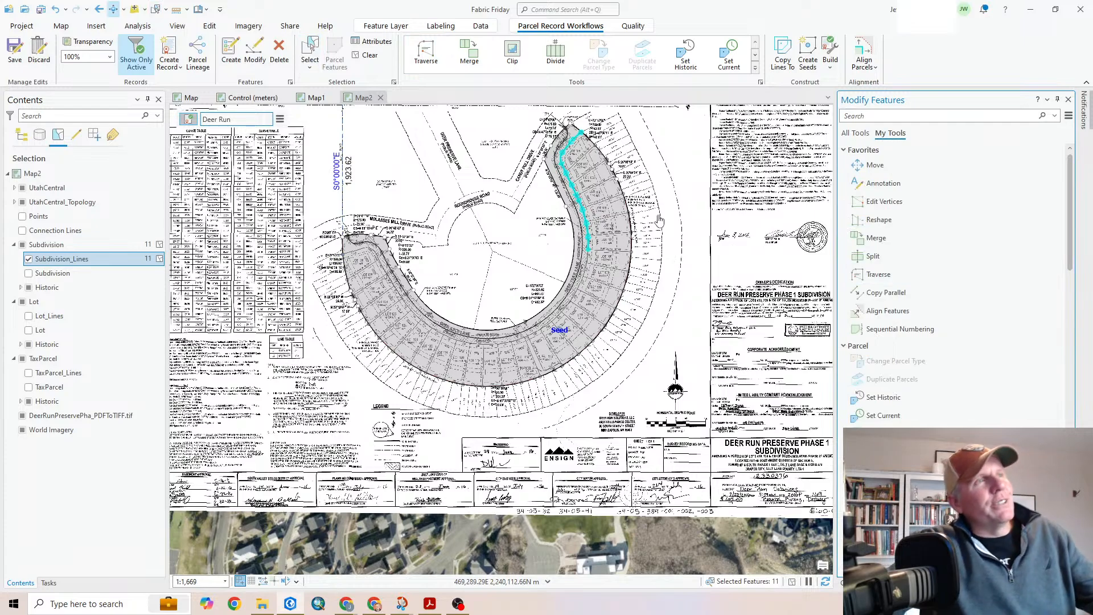
left_click_drag(581, 219, 547, 313)
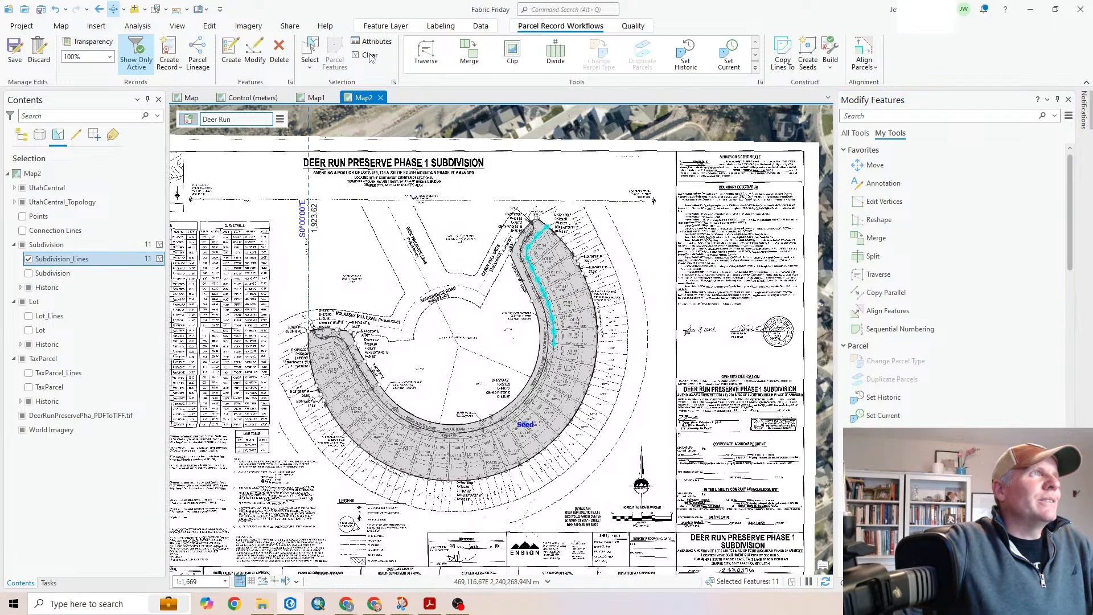
left_click(308, 52)
scroll(543, 228, "up", 6)
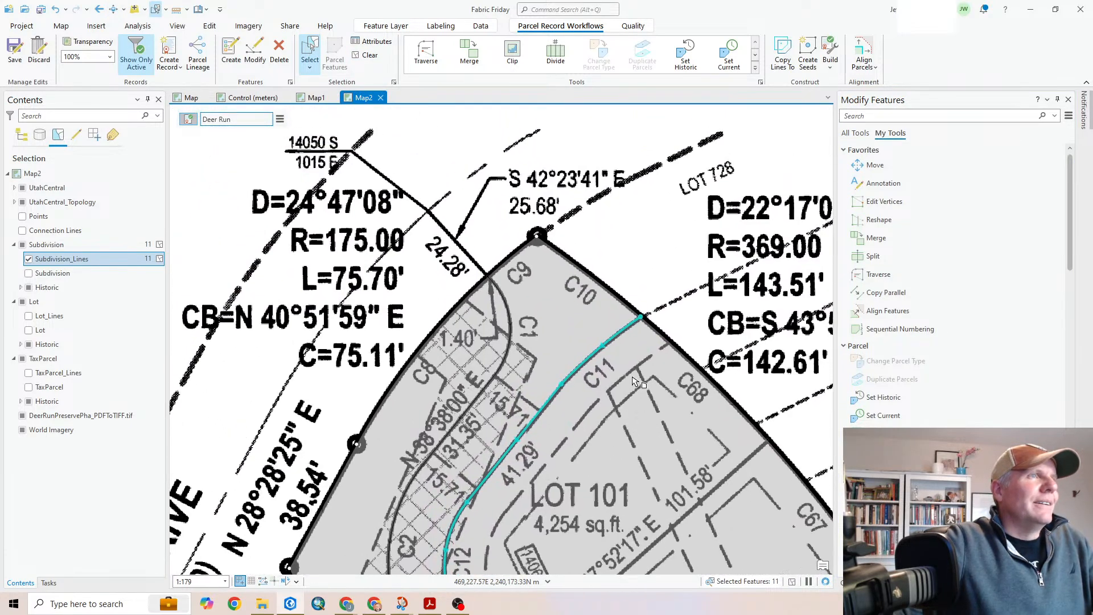
left_click(573, 312)
left_click(510, 278)
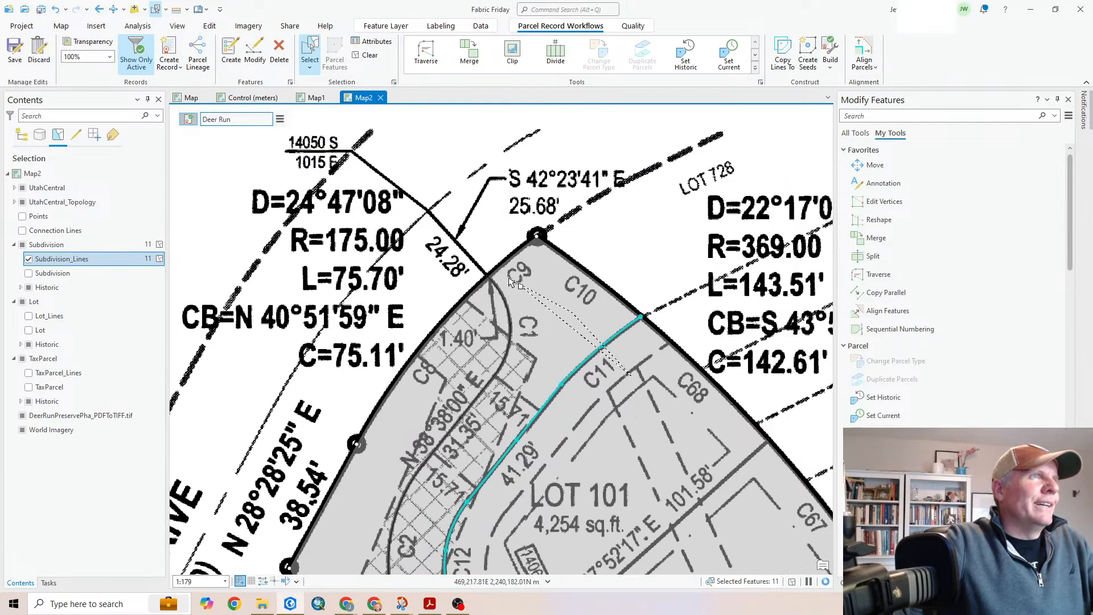
scroll(504, 281, "up", 2)
scroll(504, 288, "up", 3)
left_click(408, 227)
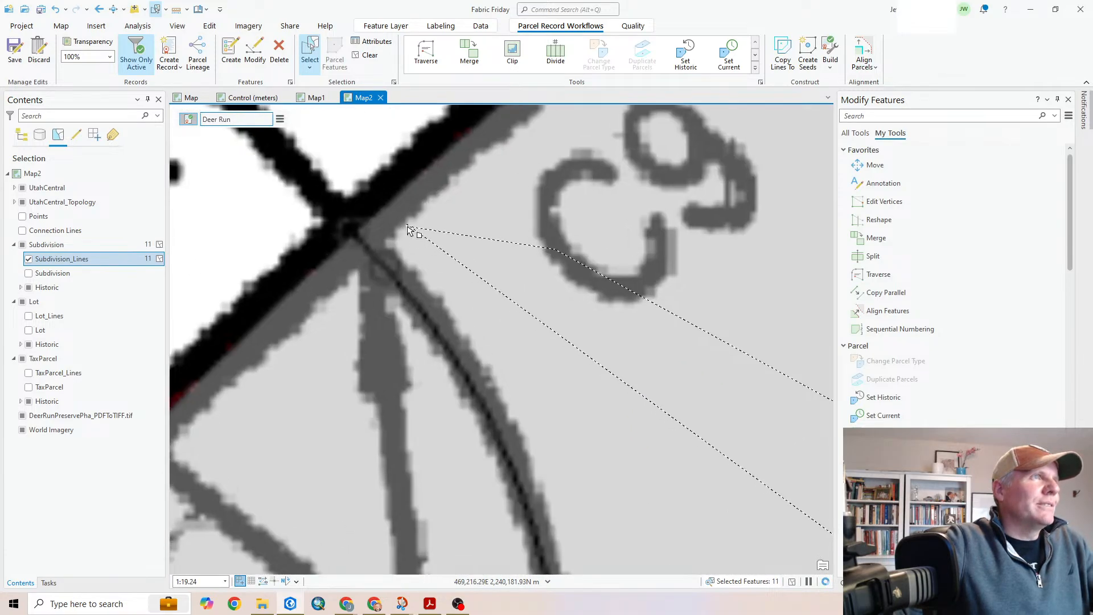
left_click(354, 267)
scroll(349, 444, "down", 3)
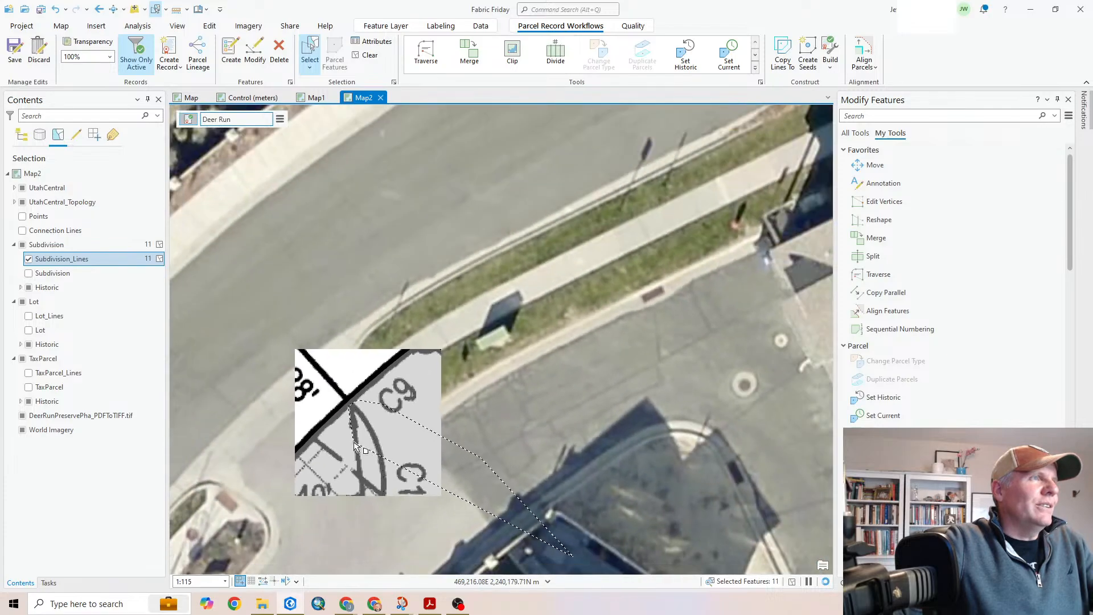
scroll(361, 463, "down", 3)
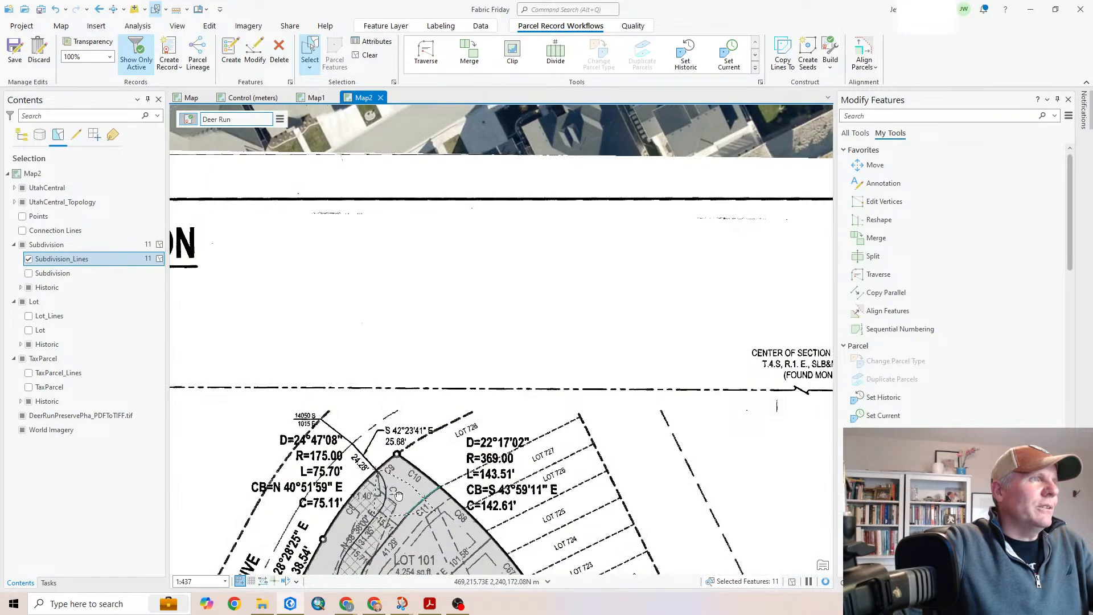
Extend the selection polygon along Deer Trail Lane and Deer Arch Lane and finish it across the end of C4
left_click(636, 274)
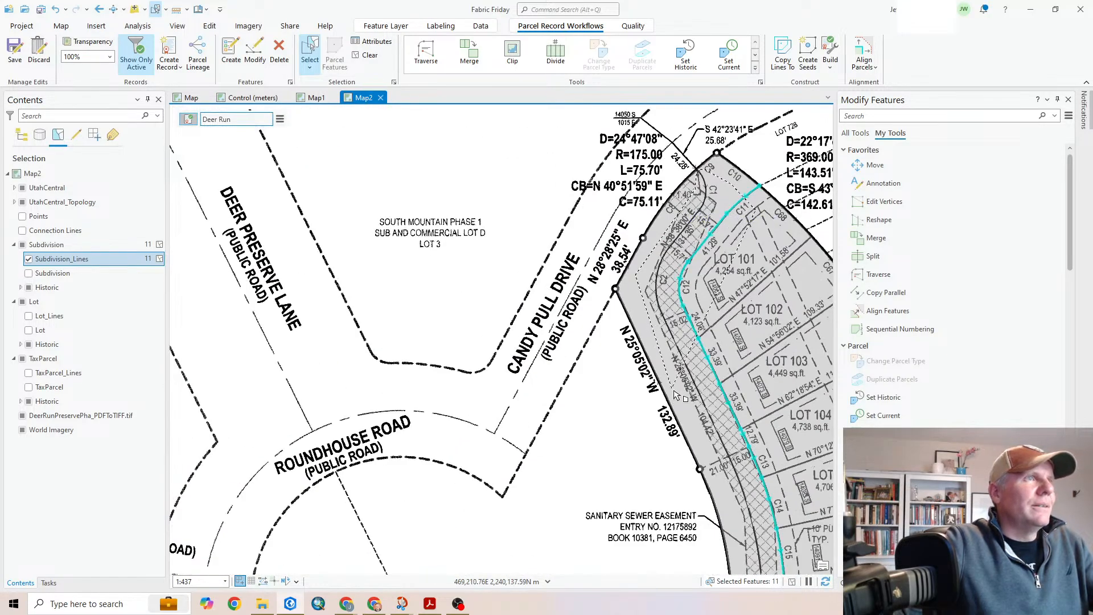
left_click_drag(719, 498, 569, 171)
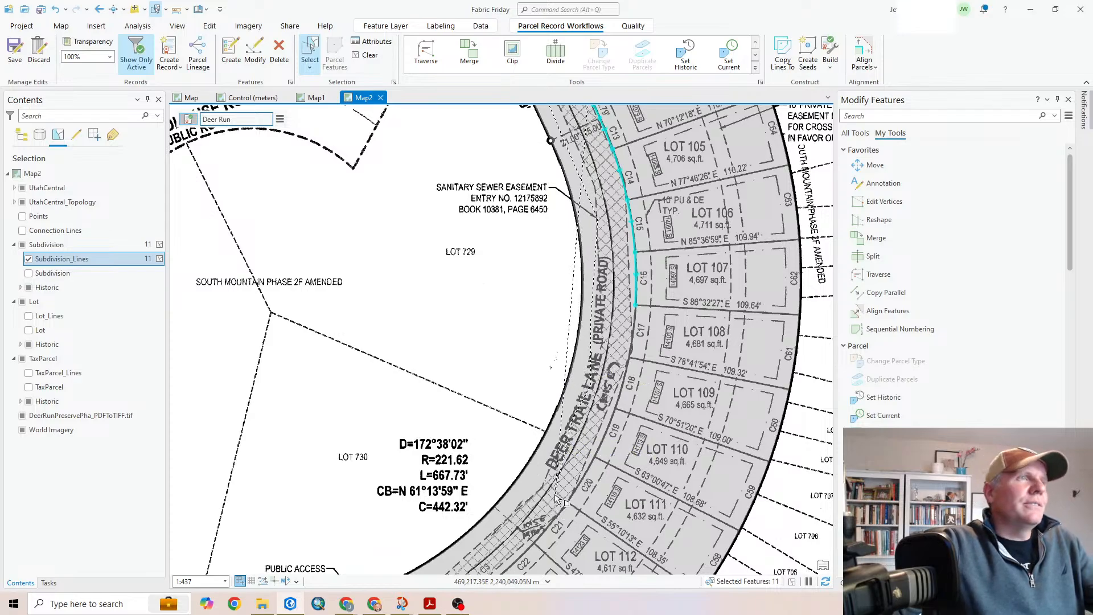
left_click_drag(546, 500, 708, 338)
left_click(679, 347)
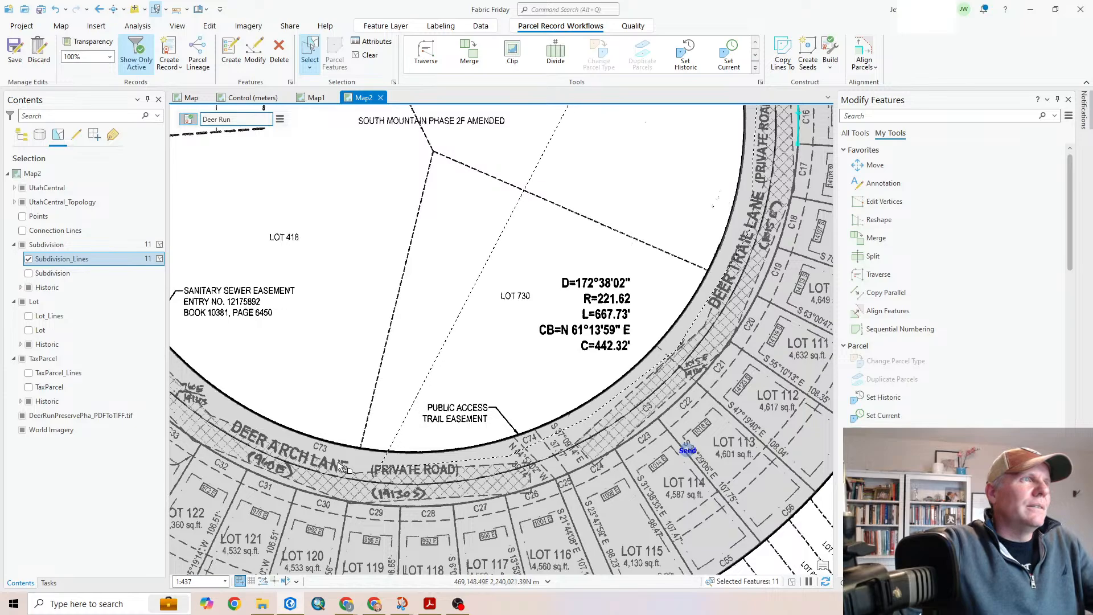
left_click_drag(248, 428, 611, 521)
left_click(610, 521)
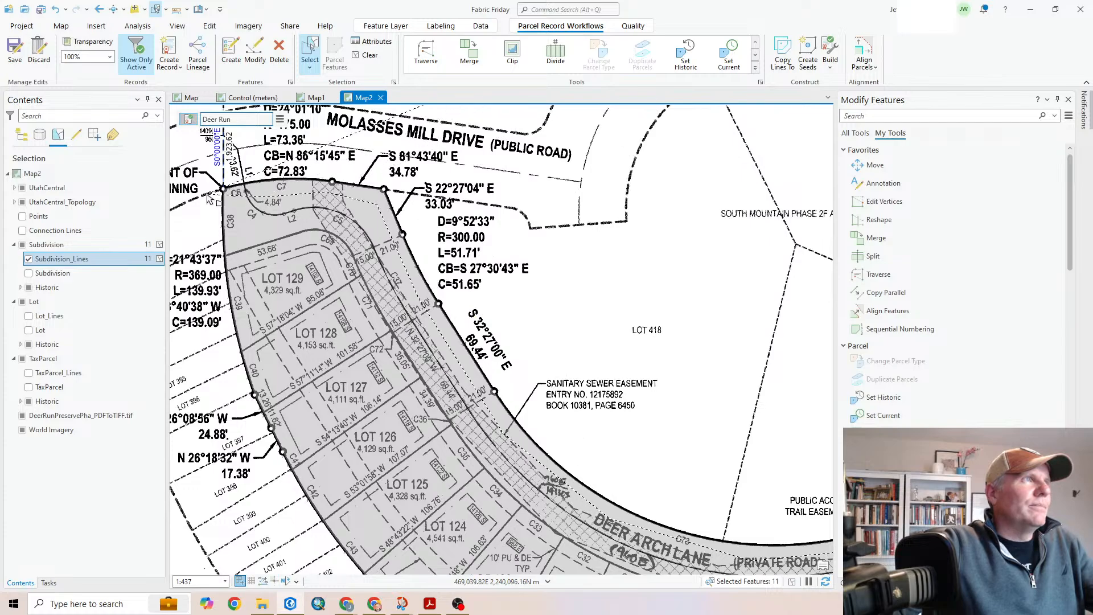
scroll(214, 194, "up", 5)
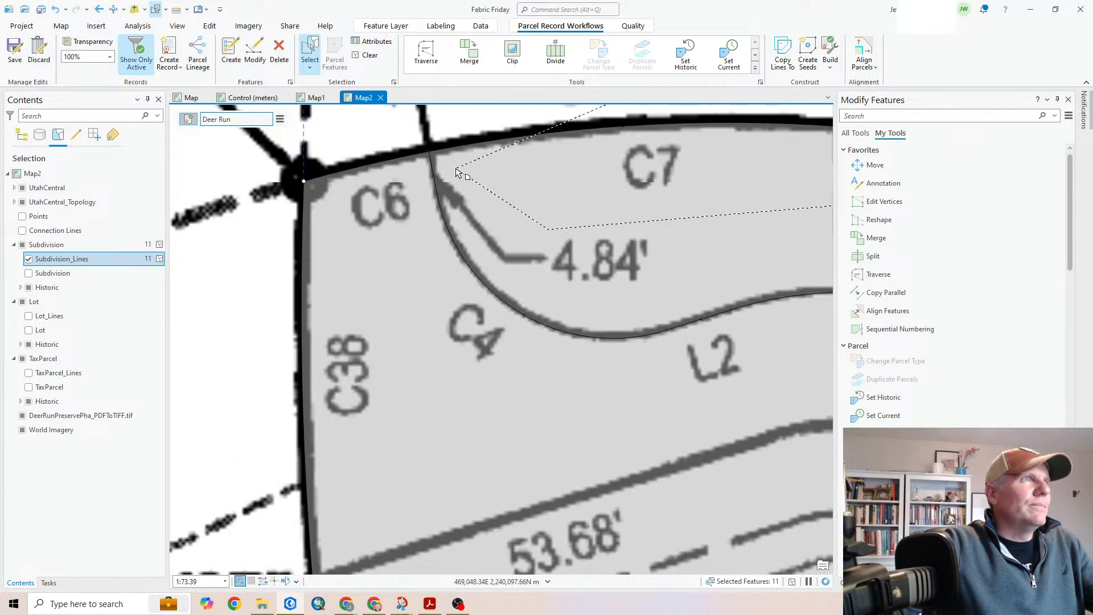
left_click(418, 165)
scroll(350, 283, "down", 6)
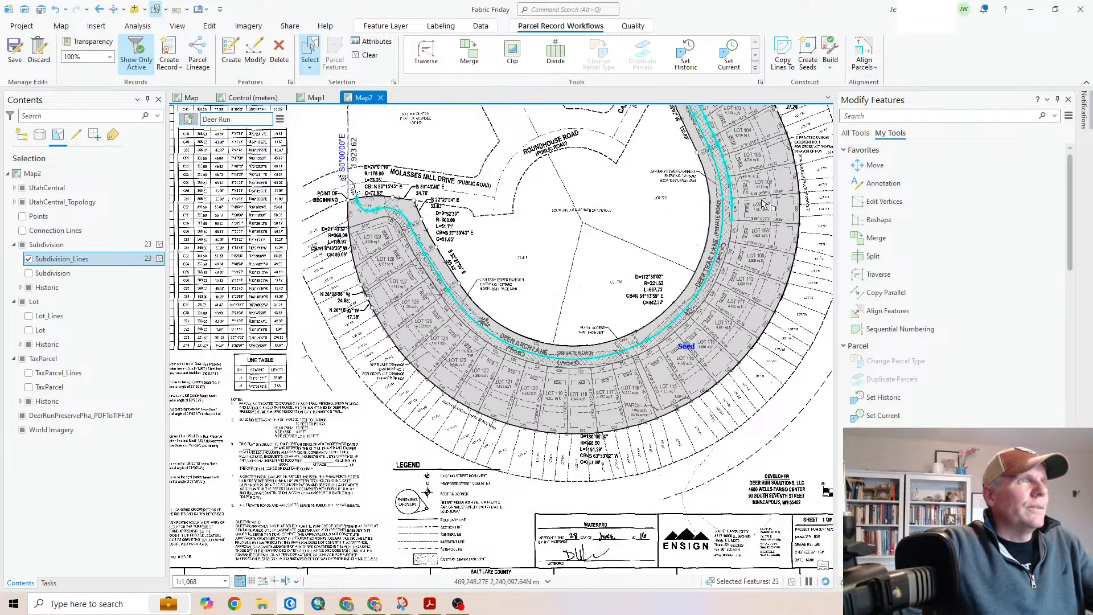
Copy the selected lines to the active Deer Run record as parcel type Lot, showing only the active record
left_click(783, 54)
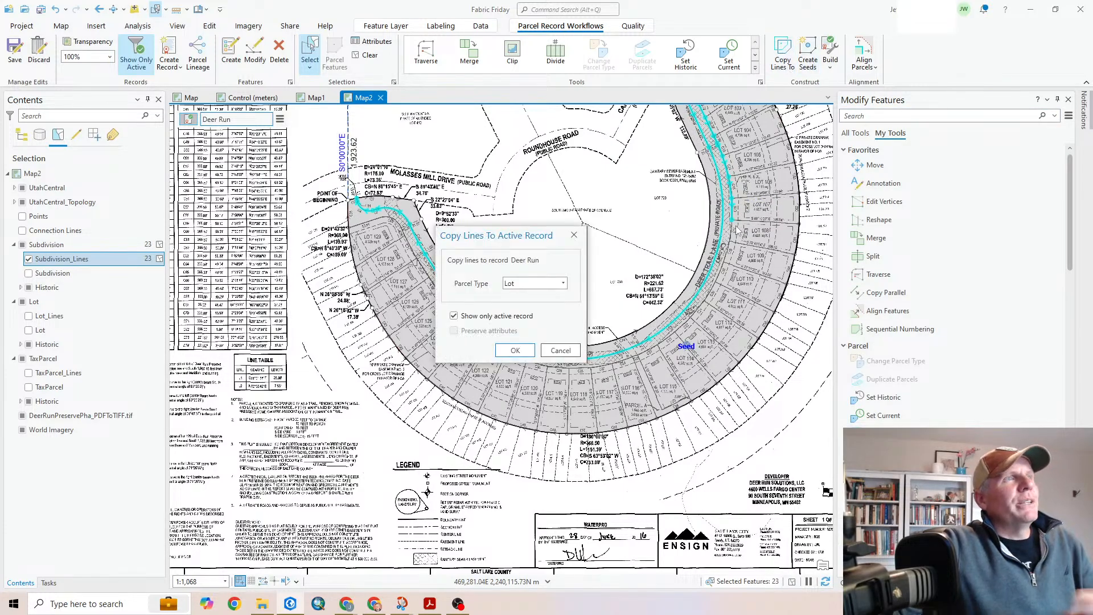
left_click(516, 350)
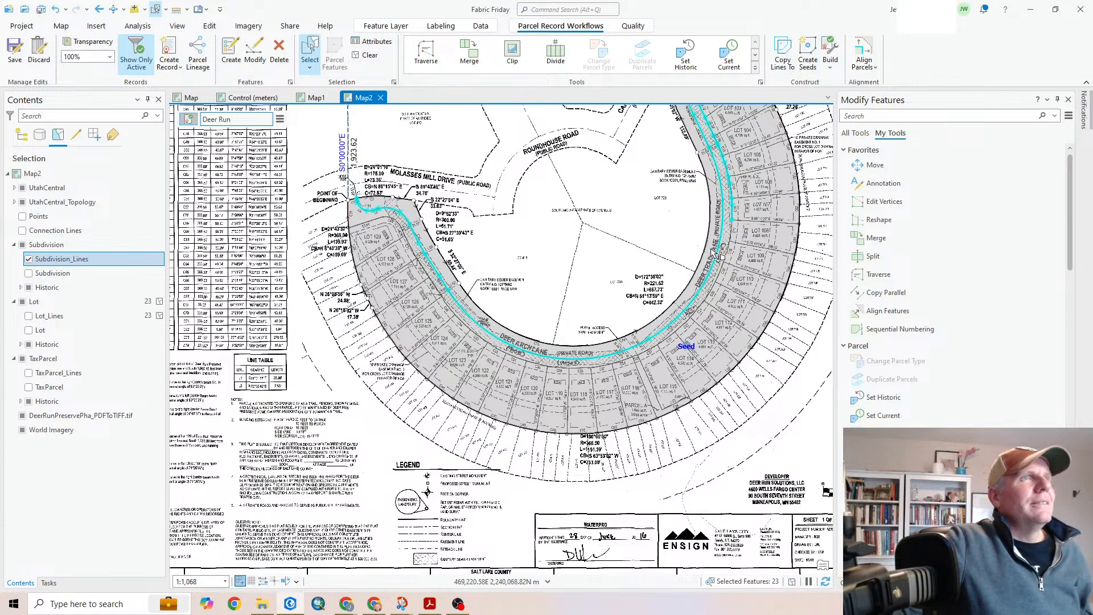
left_click_drag(640, 211, 573, 363)
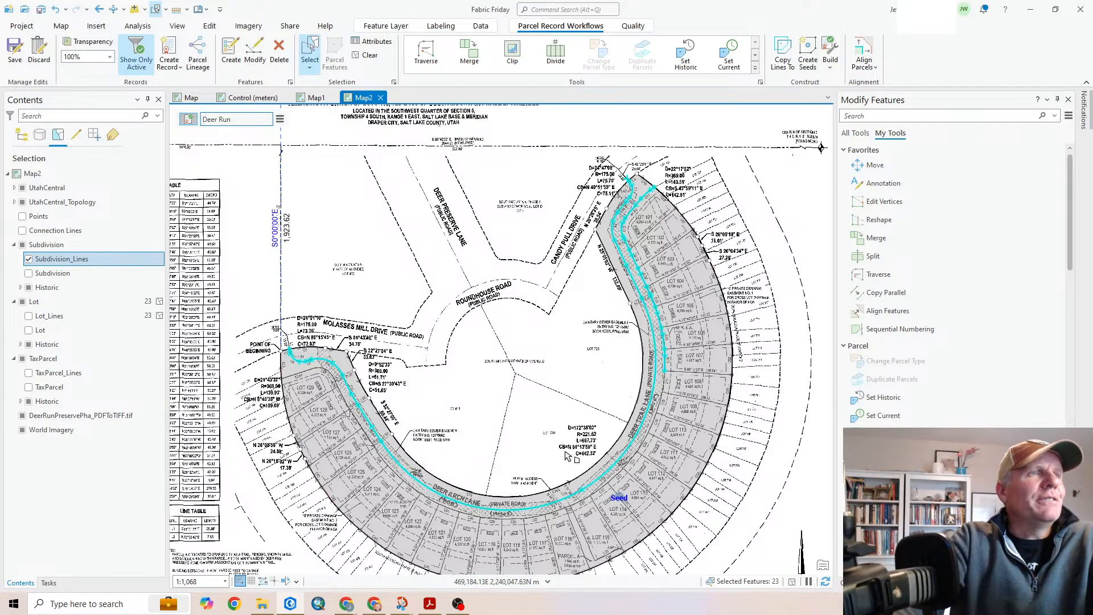
Review the interactive selection options and clear the current feature selection
left_click(394, 83)
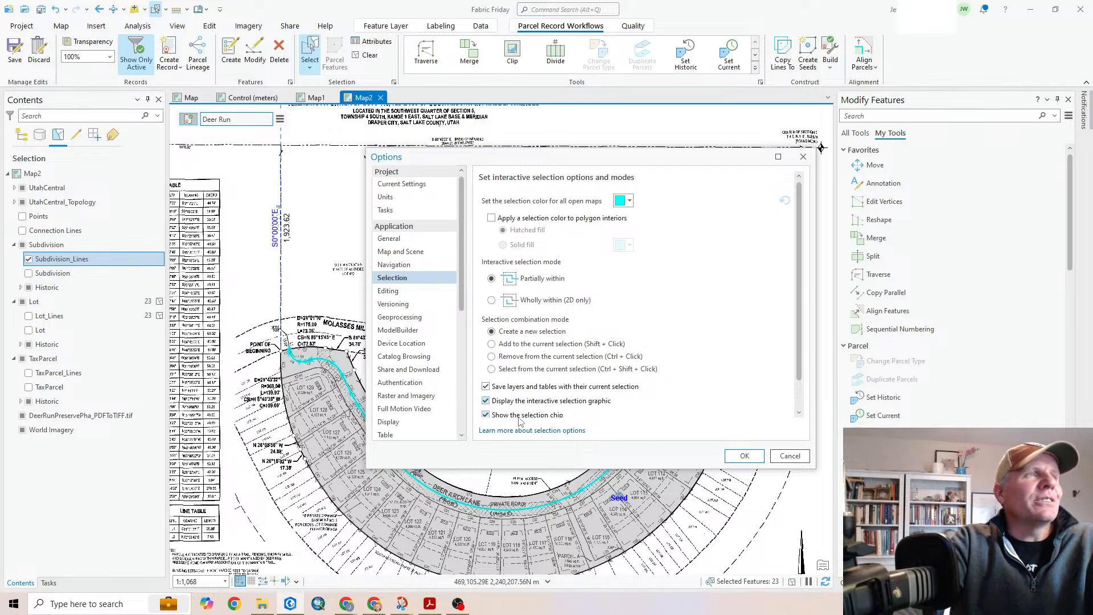
left_click(743, 457)
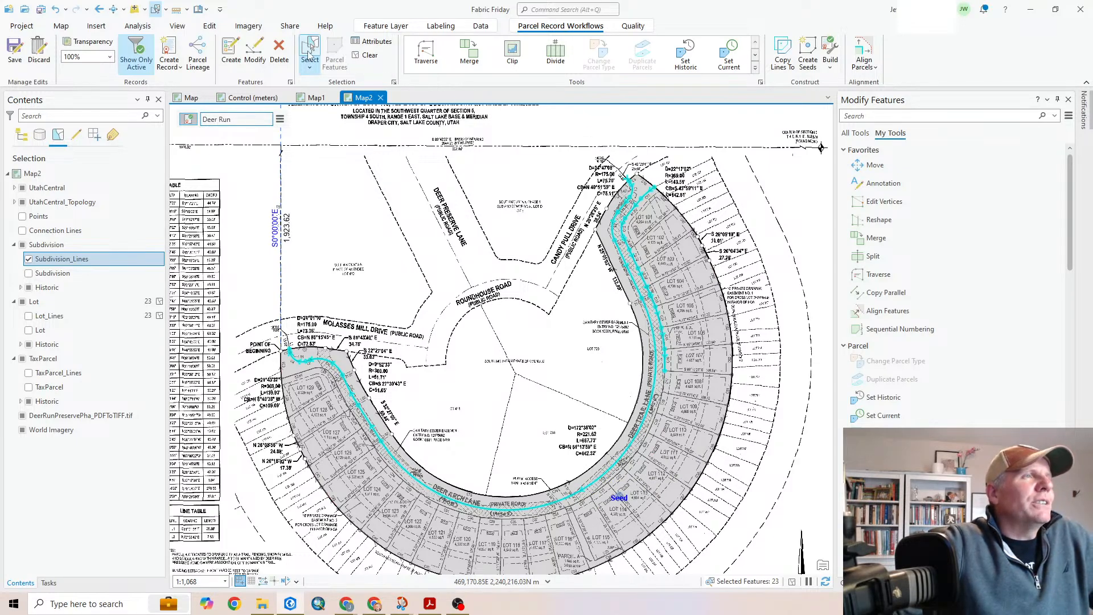
left_click(370, 56)
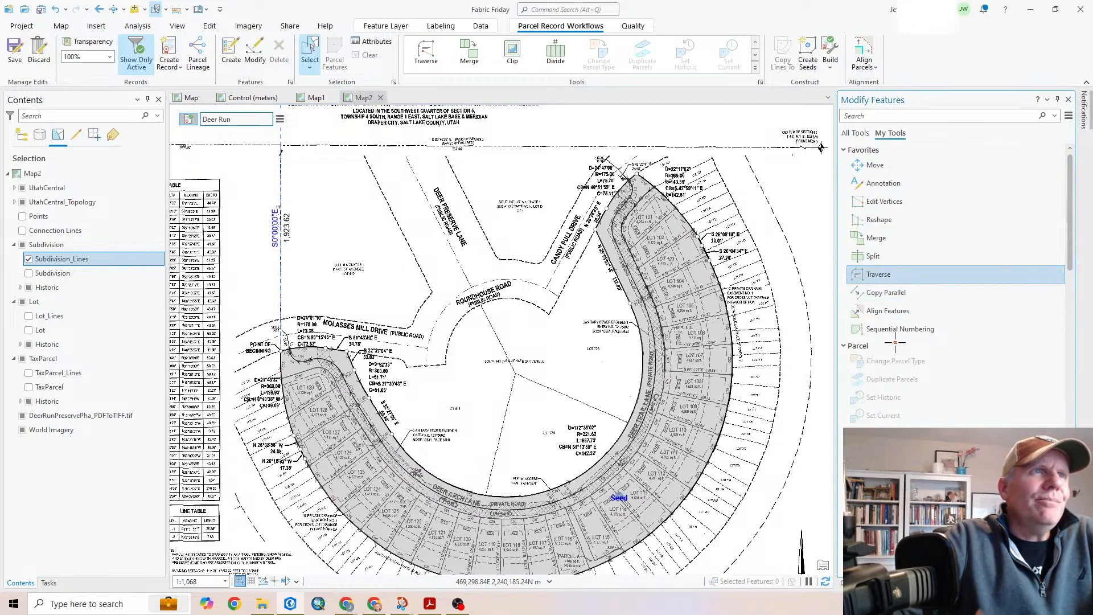
Start a traverse on the Lot_Lines layer from the line endpoint between C16 and C17 at Lots 107 and 108
left_click(888, 274)
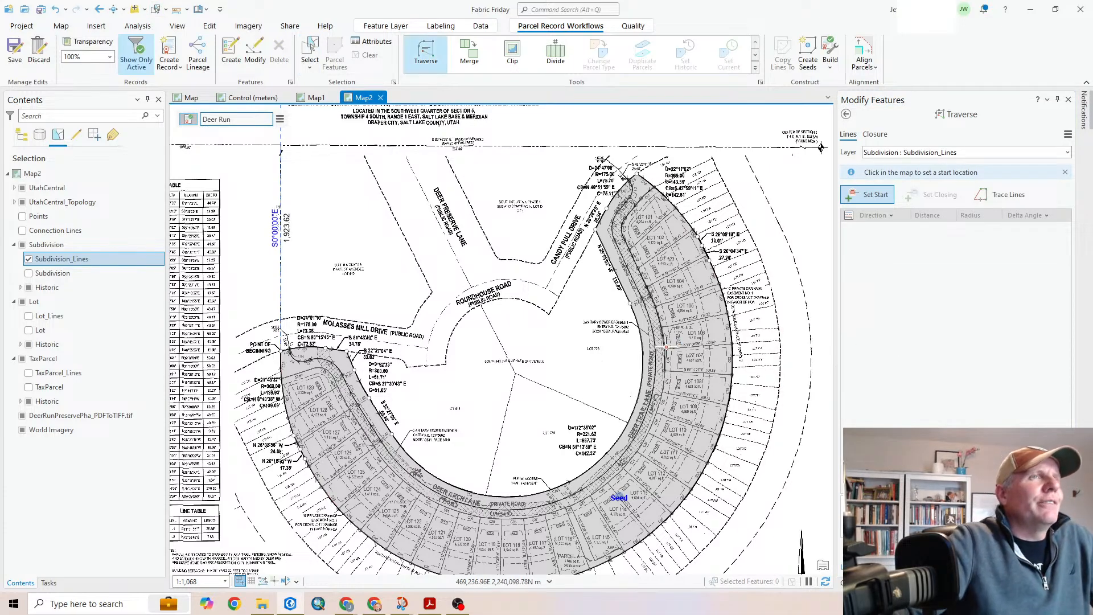
scroll(660, 383, "up", 1)
scroll(660, 383, "up", 3)
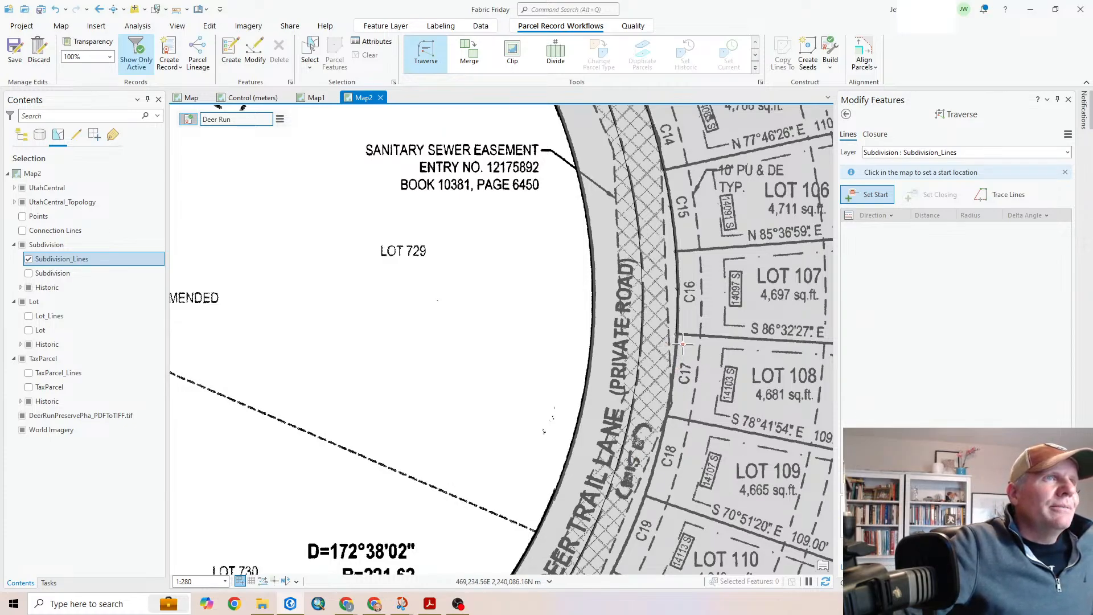
left_click(884, 196)
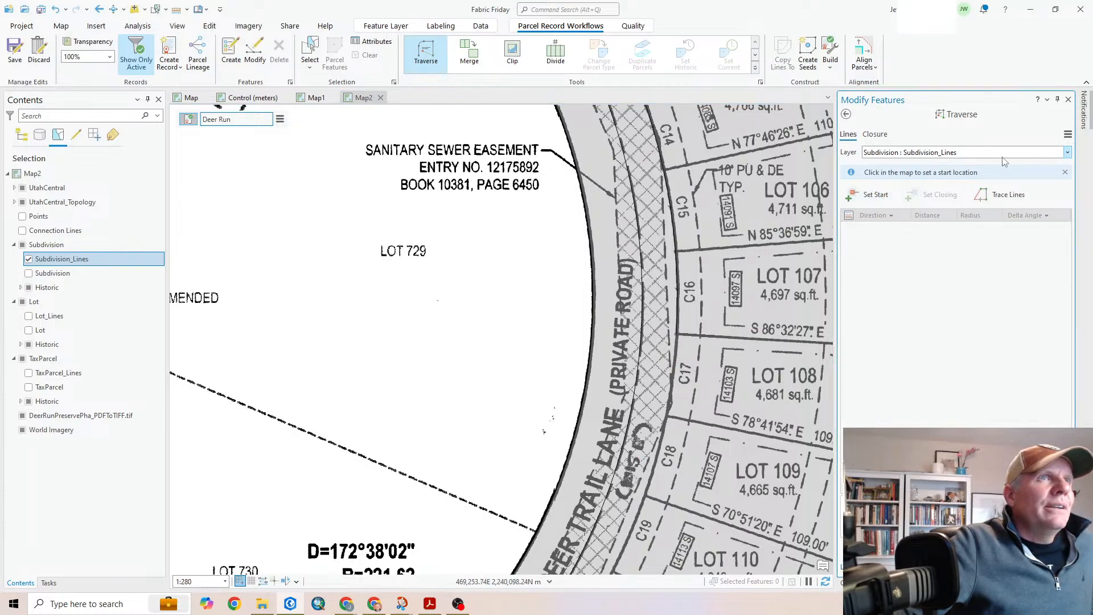
left_click(1067, 152)
left_click(895, 187)
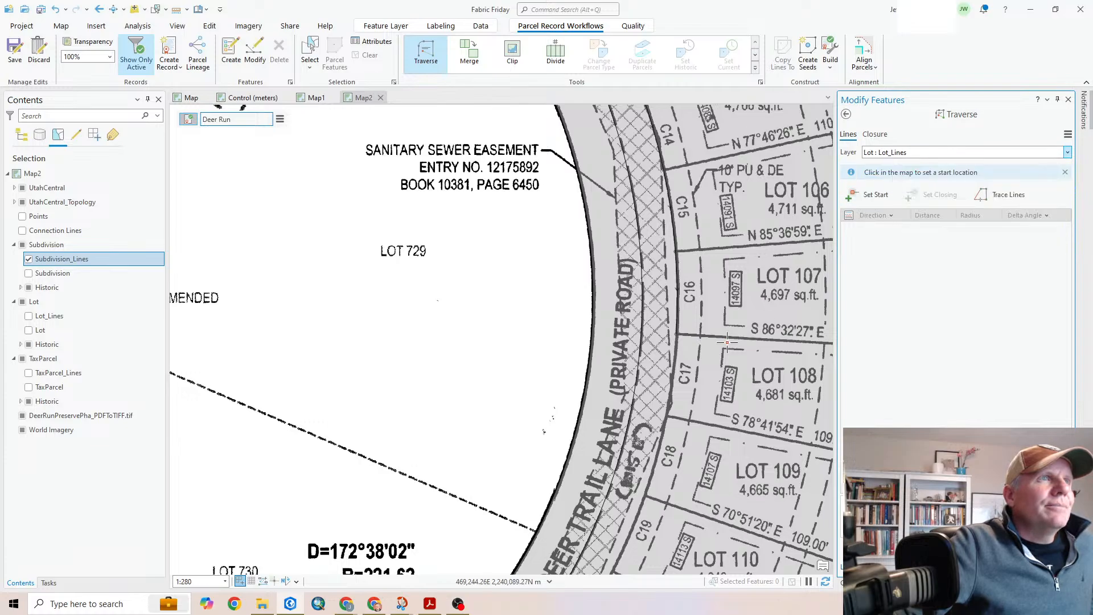
left_click(676, 334)
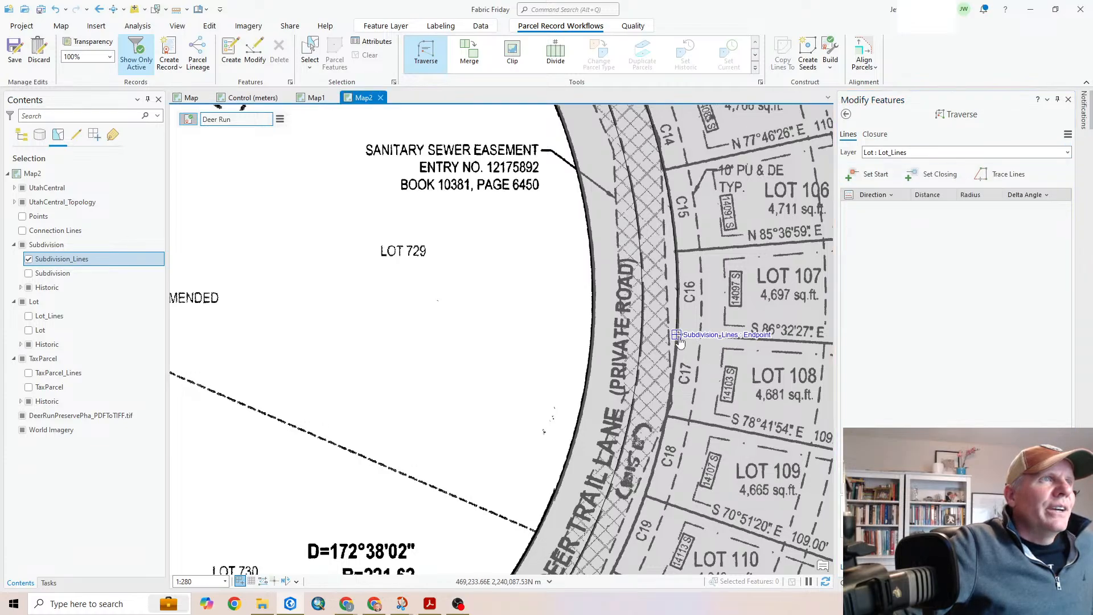
Set the traverse's closing point at the Lot_Lines endpoint between C38 and C39, at Lot 129's 53.68' line
scroll(627, 478, "down", 4)
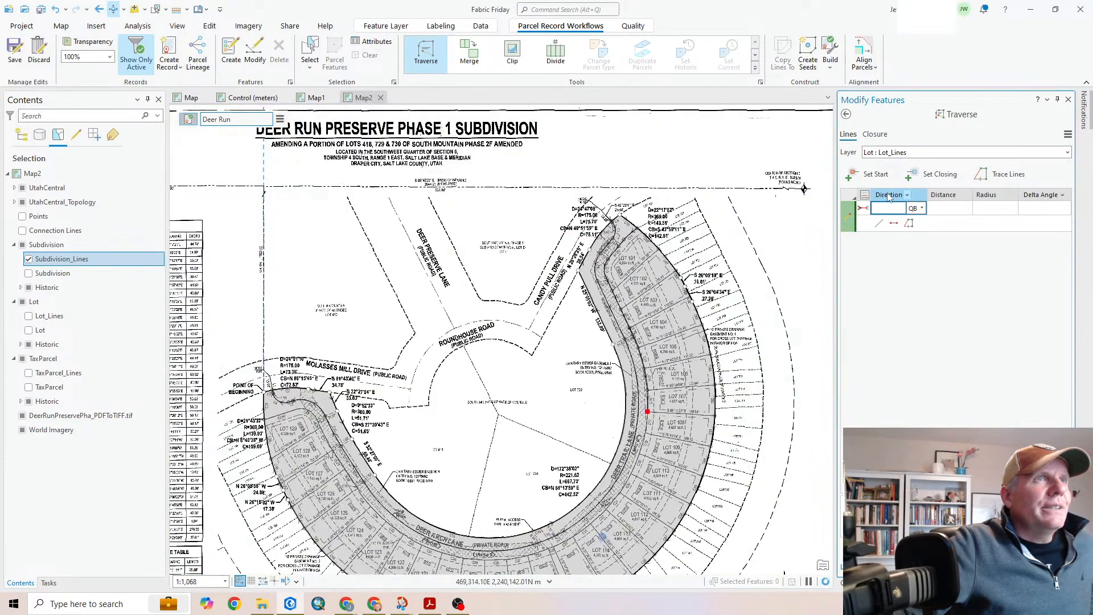
left_click(934, 174)
scroll(296, 426, "up", 6)
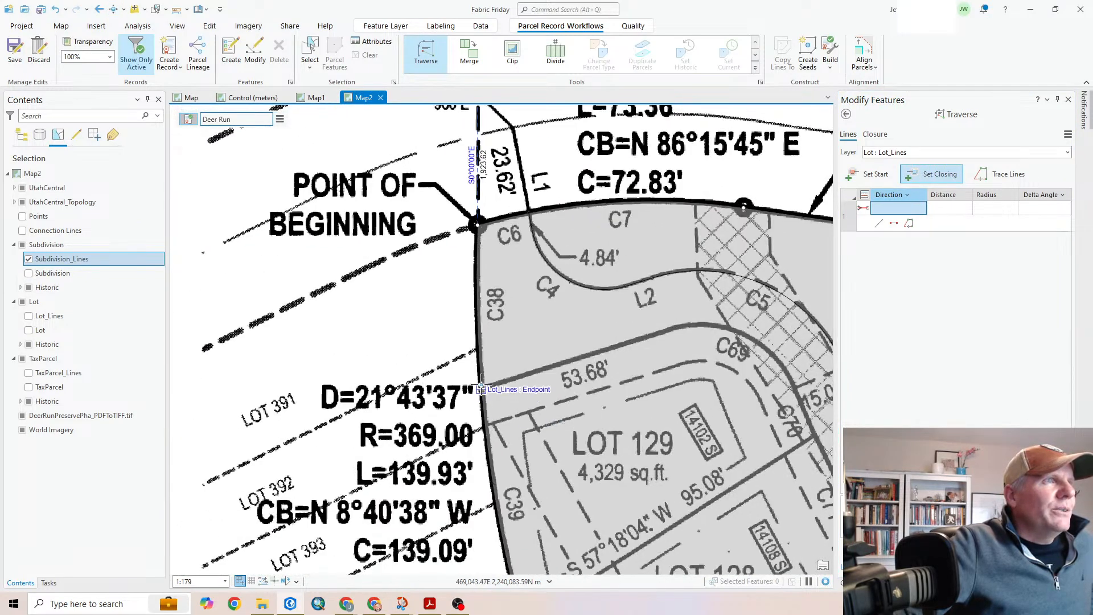
left_click(485, 390)
scroll(682, 419, "down", 6)
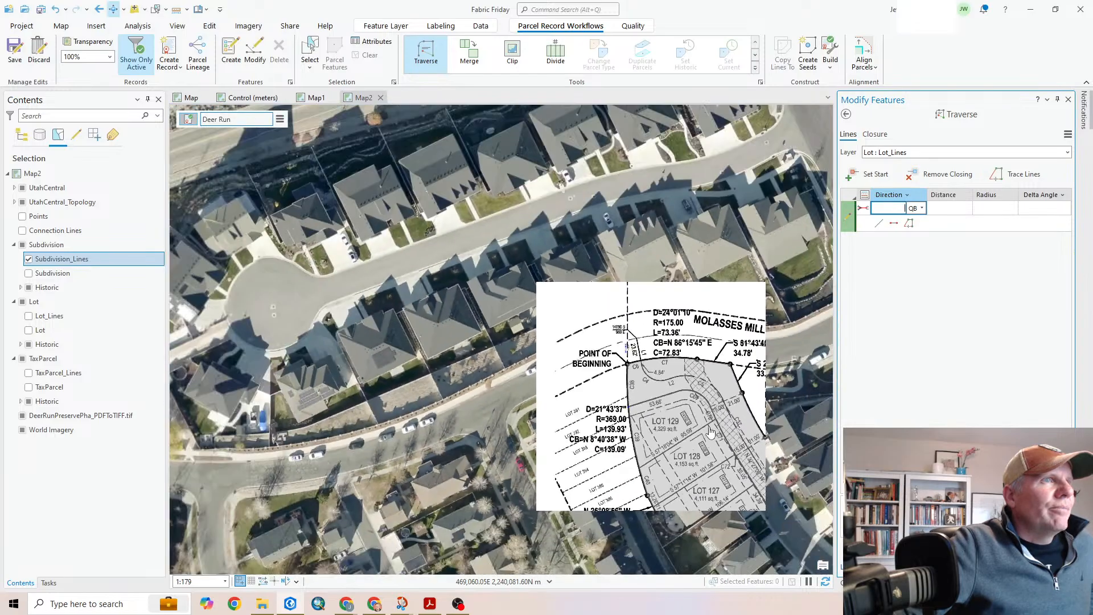
Return to the traverse start at C17 and turn off the Subdivision group in Map2's drawing order
left_click_drag(748, 465, 373, 328)
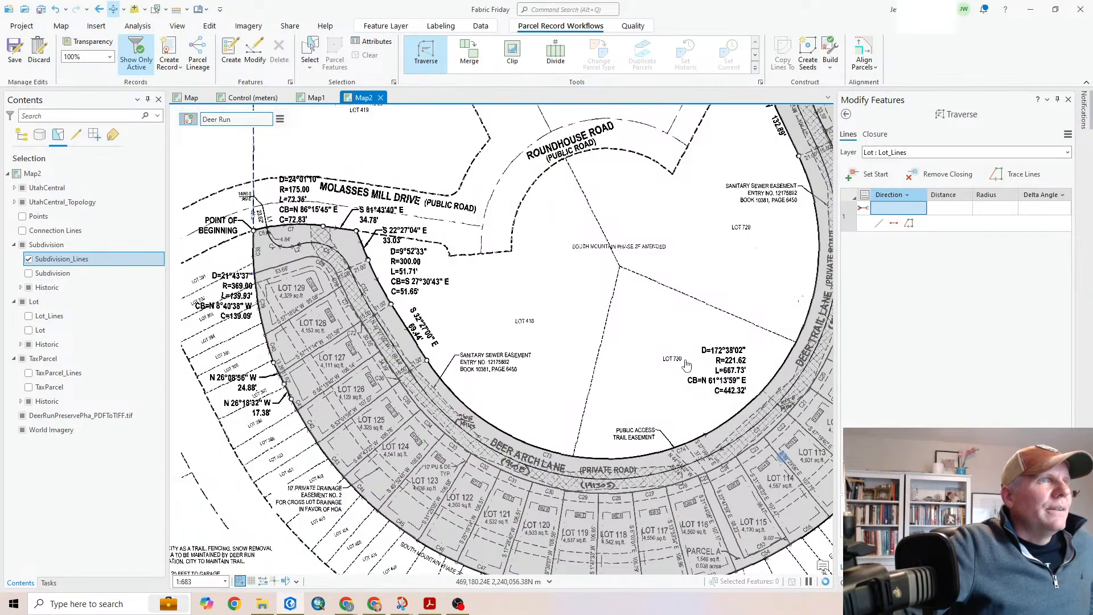
left_click_drag(685, 367, 489, 379)
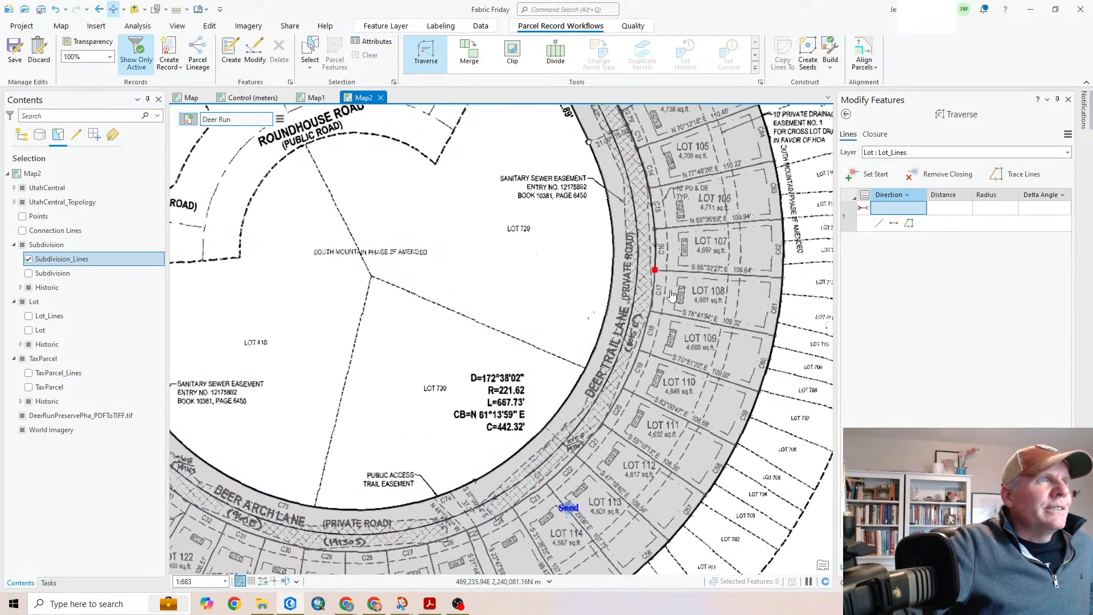
scroll(671, 293, "up", 6)
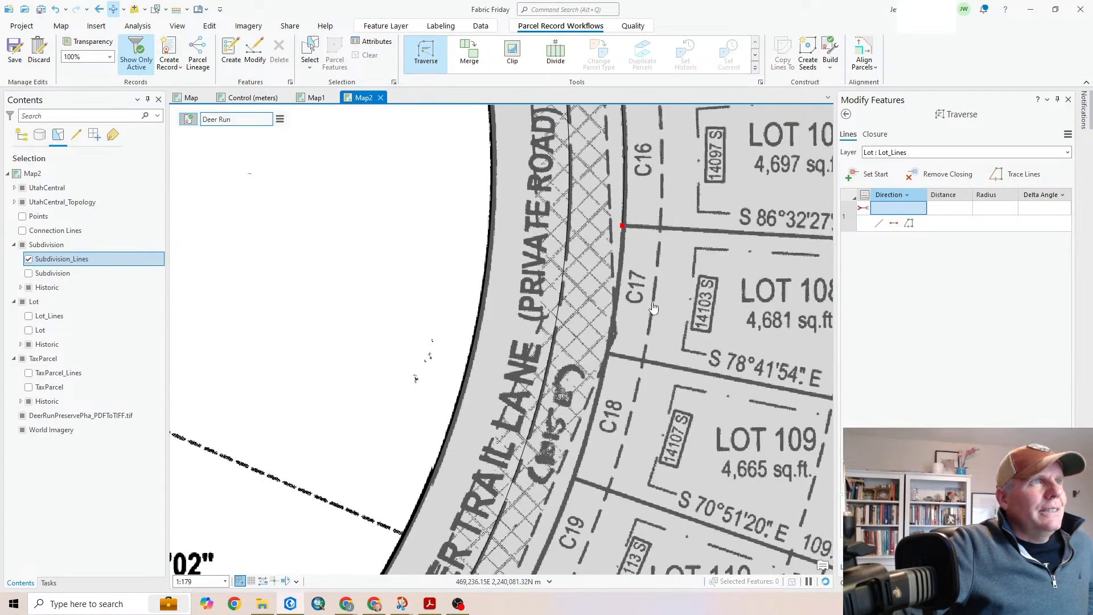
scroll(653, 311, "down", 2)
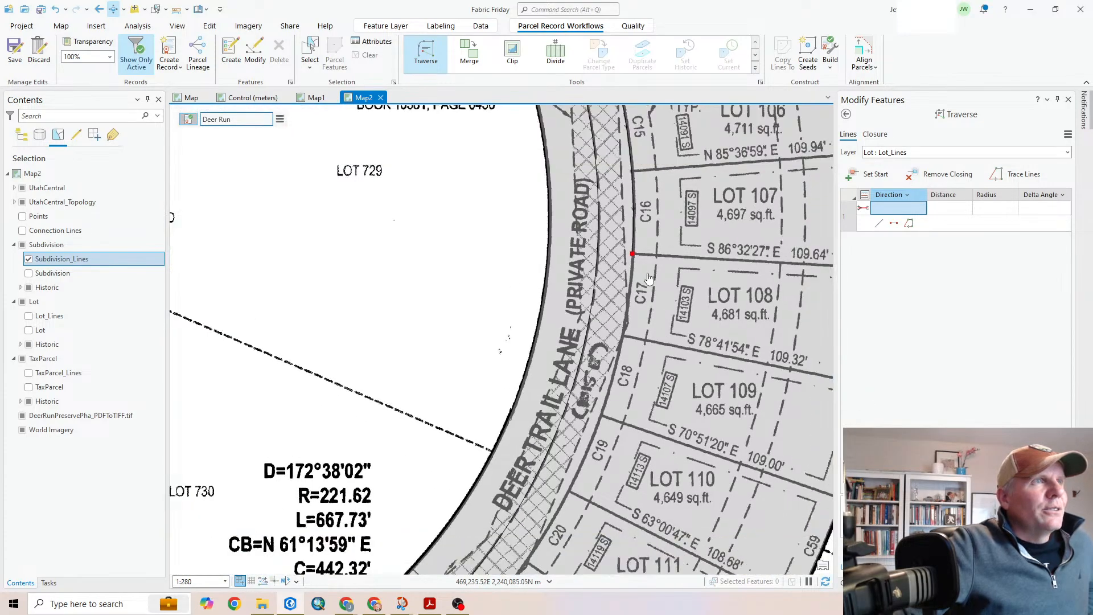
left_click_drag(662, 339, 695, 283)
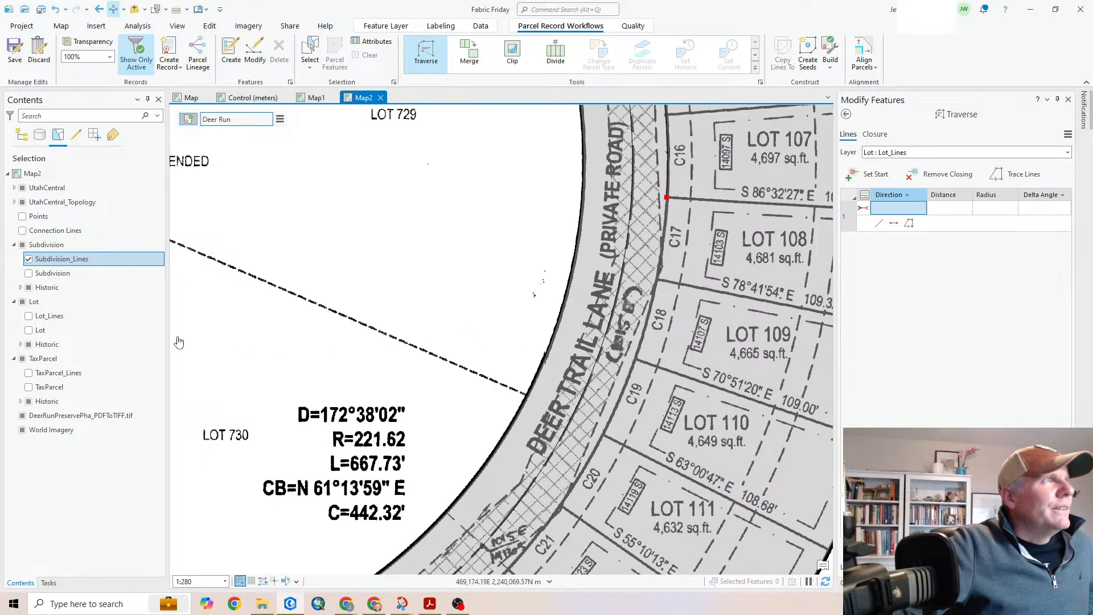
left_click(22, 135)
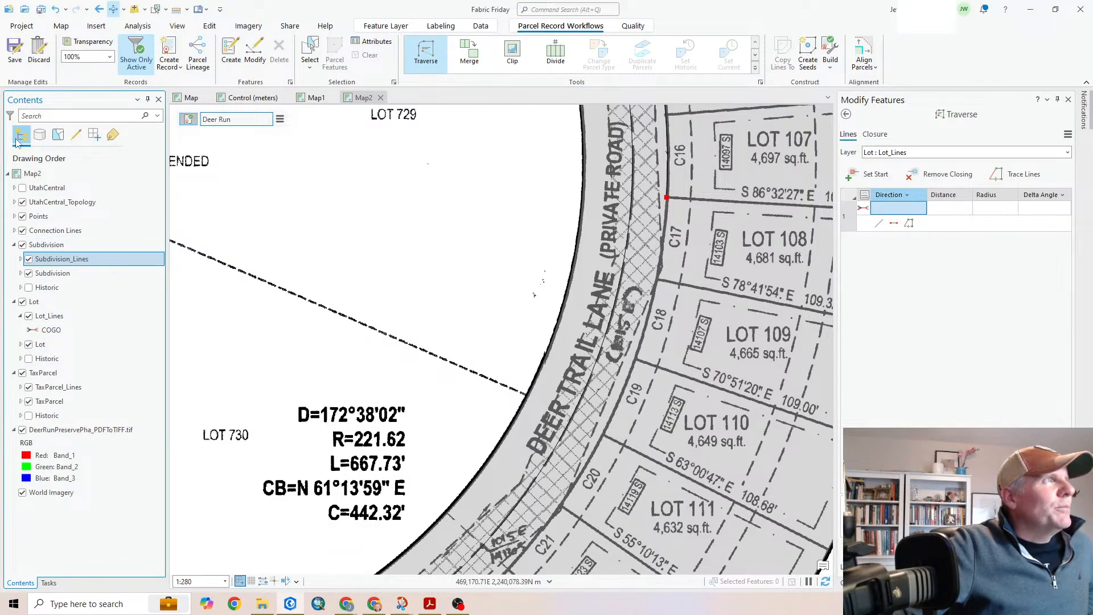
left_click(23, 246)
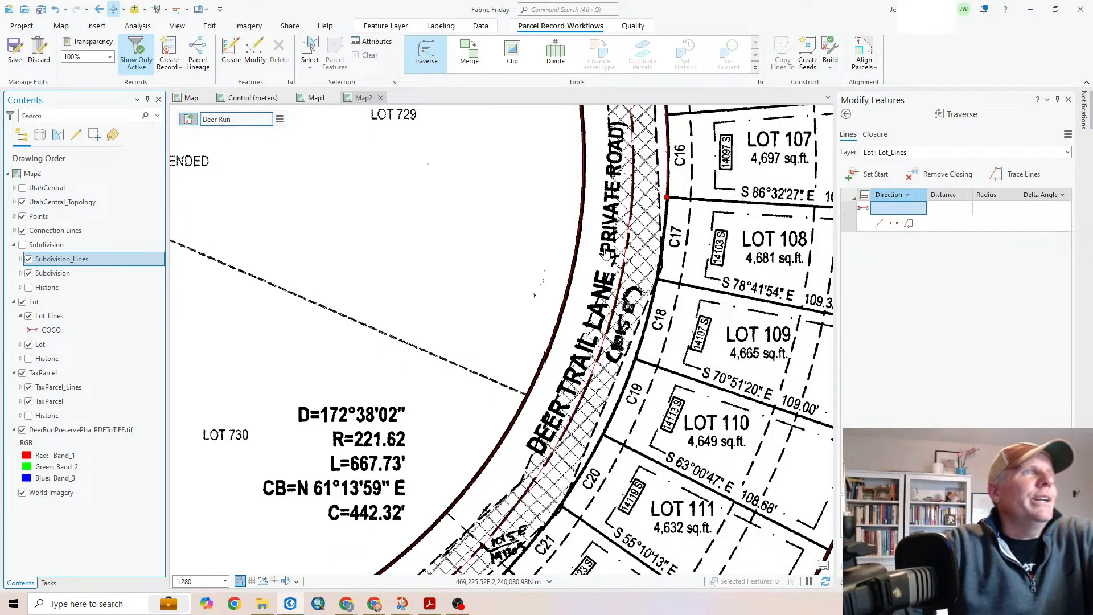
Enter curve C17 as the first traverse course with direction S7°22'49"W, radius 257.62 ftUS and delta angle 7°50'34"
scroll(712, 223, "down", 2)
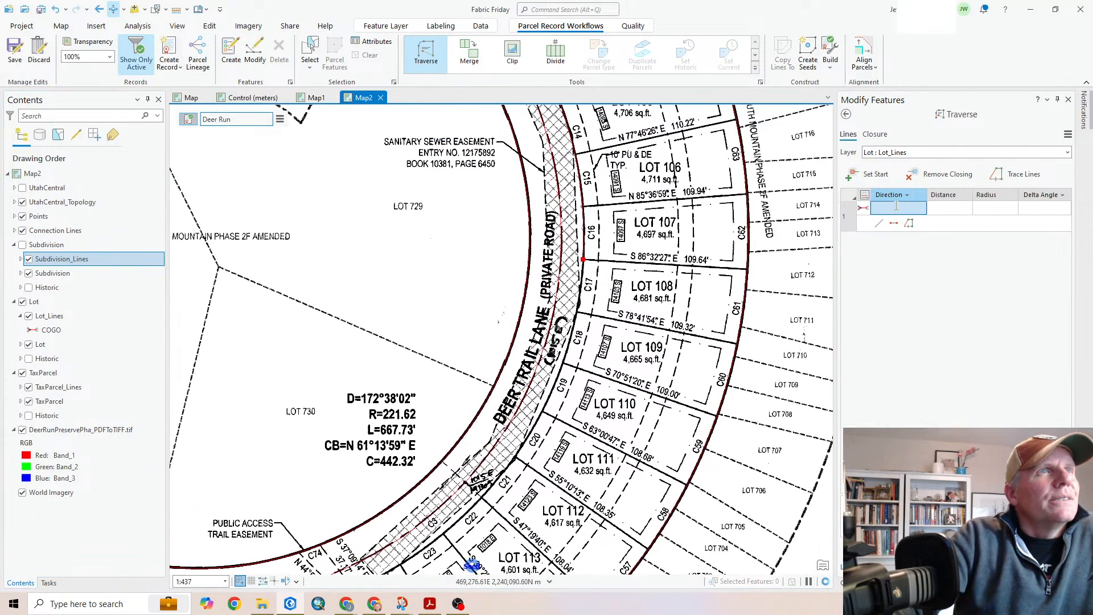
mouse_move(402, 604)
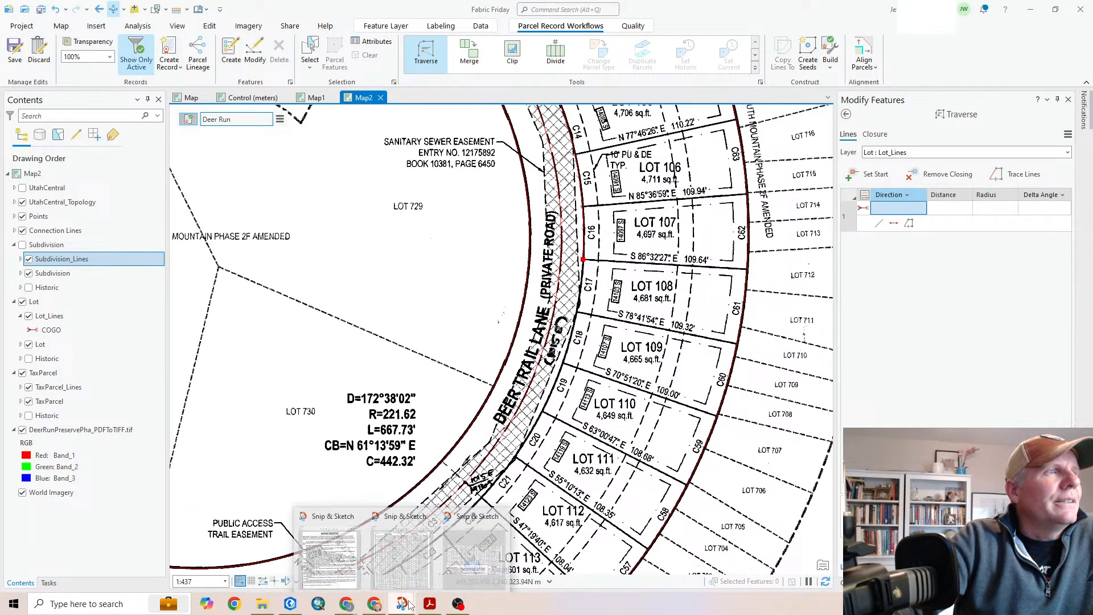
left_click(897, 208)
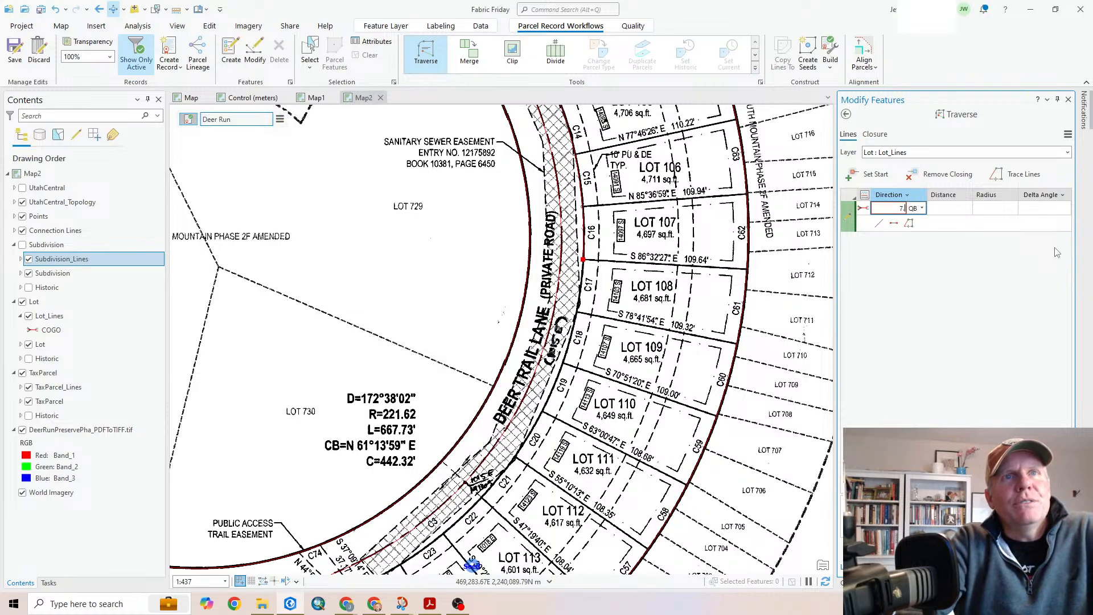
type("7.2249-")
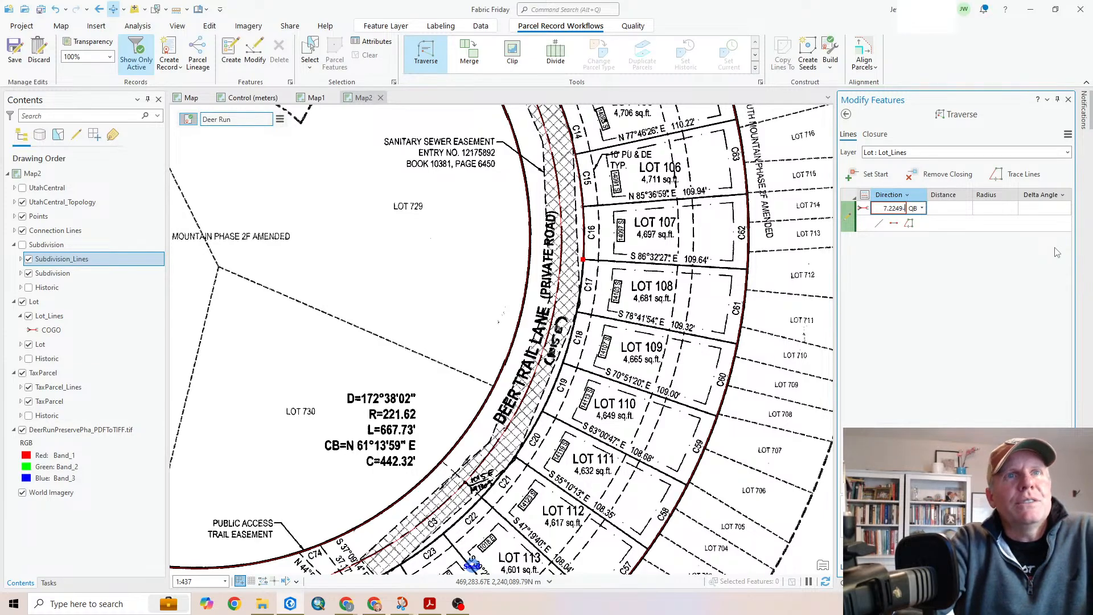
type("3")
key("Tab")
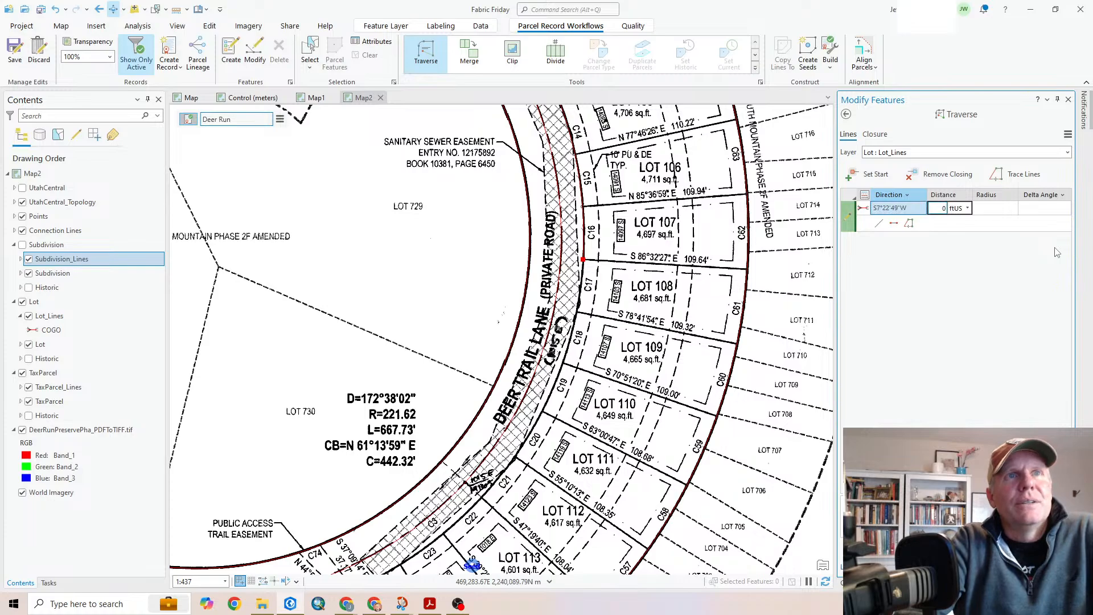
key("Tab")
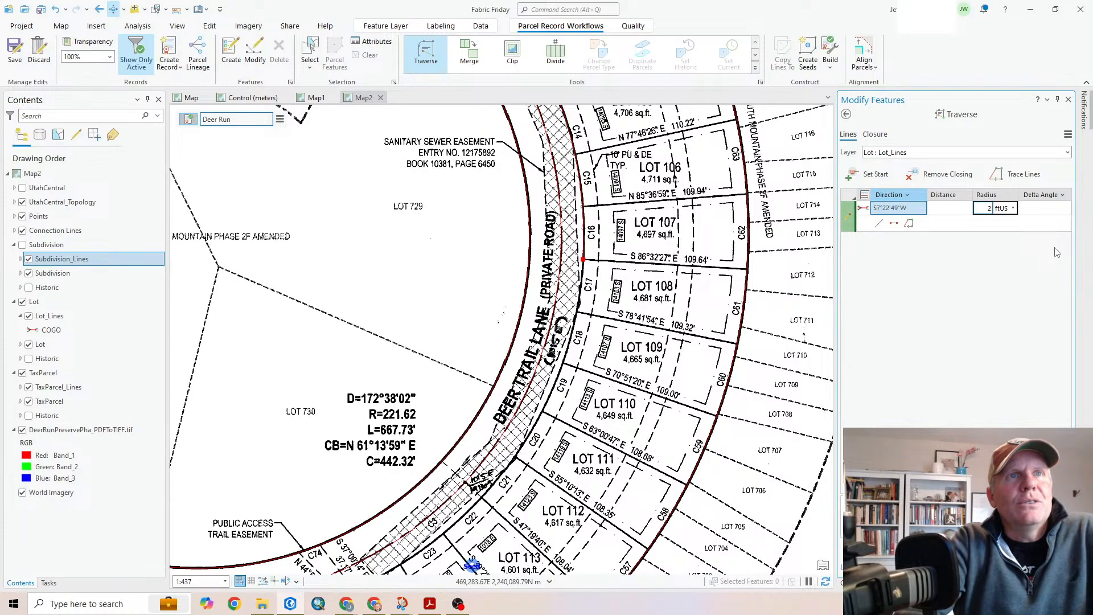
type("257.62")
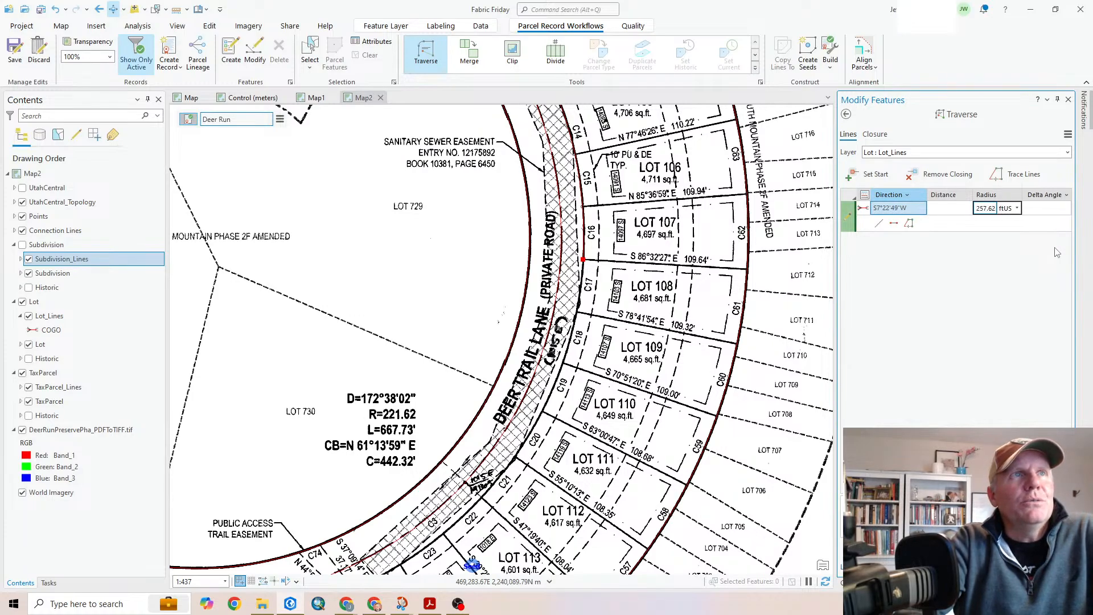
key("Tab")
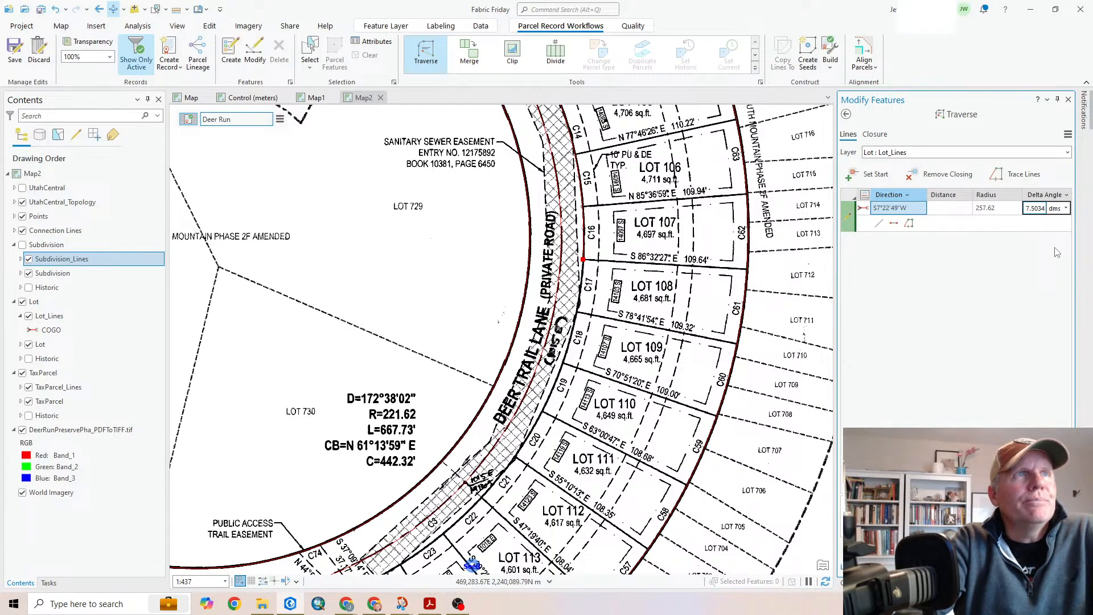
key("Return")
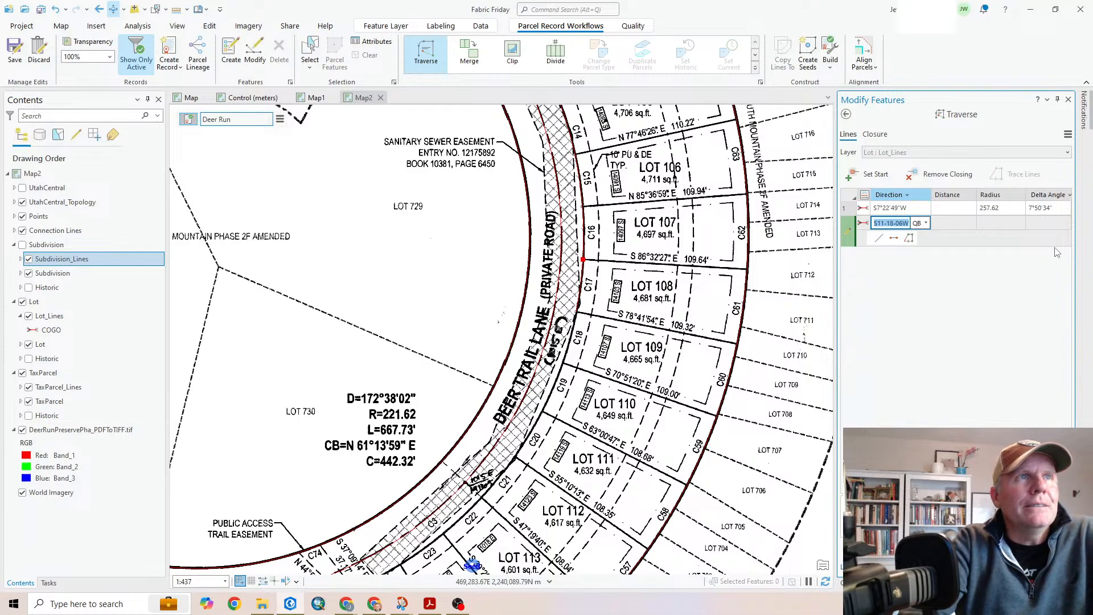
Add curves C18 through C20 as tangent courses, each with radius 257.62 ftUS and delta angle 7°50'34"
key("BackSpace")
key("Tab")
key("Tab")
key("Tab")
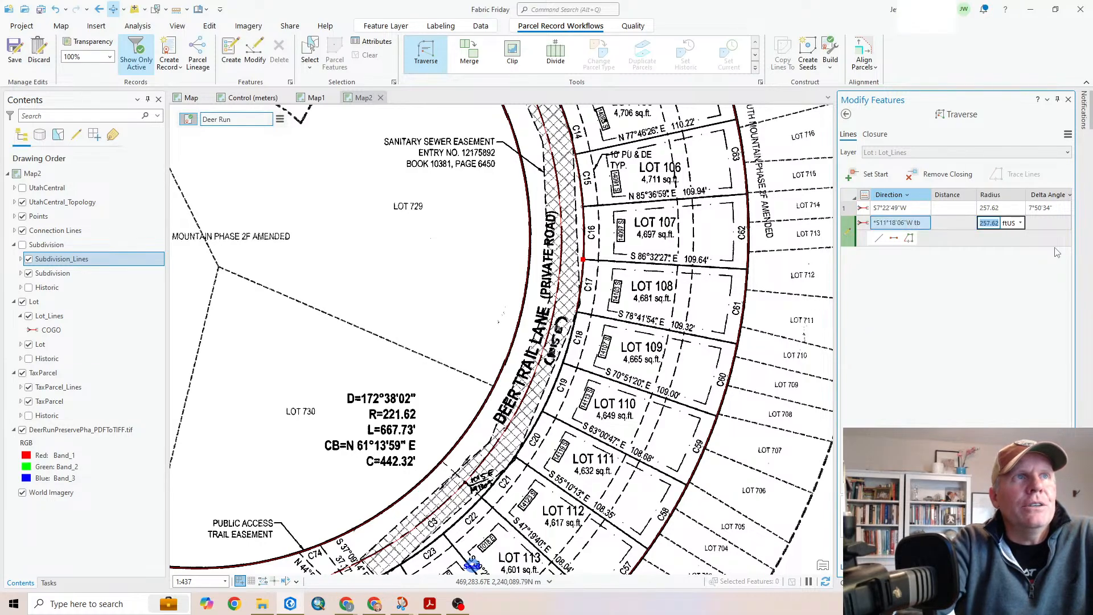
key("Return")
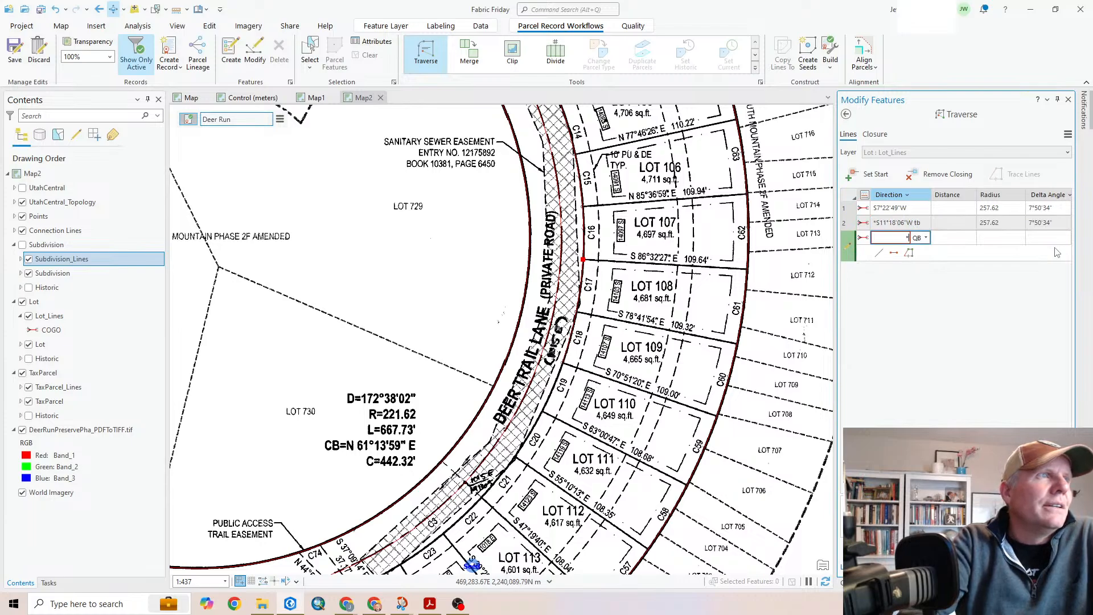
key("Tab")
key("Tab")
key("Tab")
key("Return")
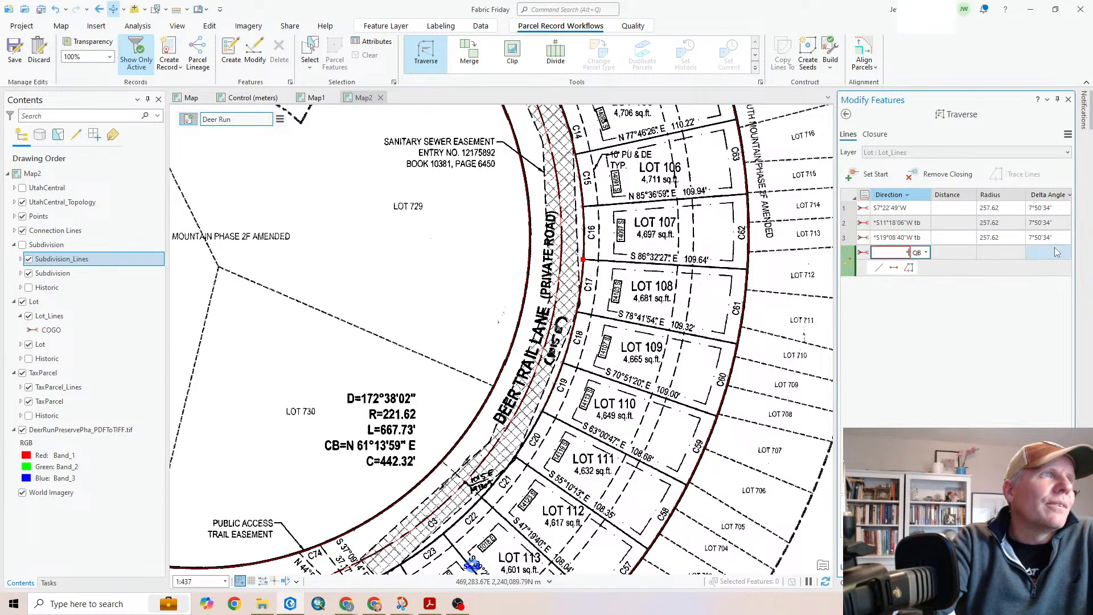
type("*")
key("Tab")
key("Tab")
key("Tab")
key("Return")
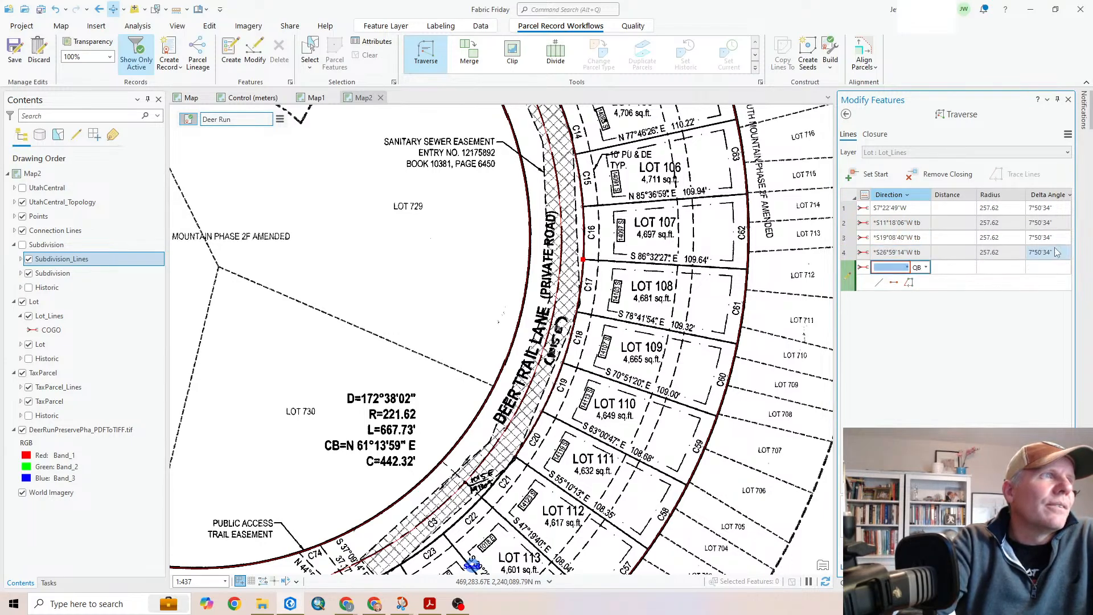
Add curves C21 through C23 as tangent courses, each with radius 257.62 ftUS and delta angle 7°50'34"
type("*")
key("Tab")
key("Tab")
key("Tab")
key("Return")
type("*")
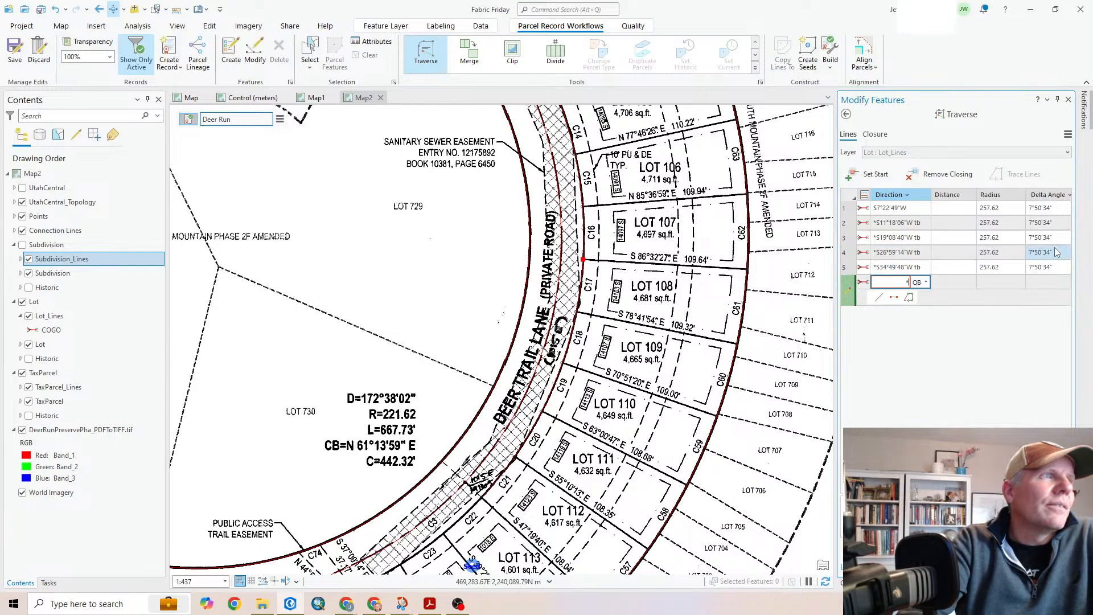
key("Tab")
key("Tab")
key("Tab")
key("Return")
type("*")
key("Tab")
key("Tab")
key("Tab")
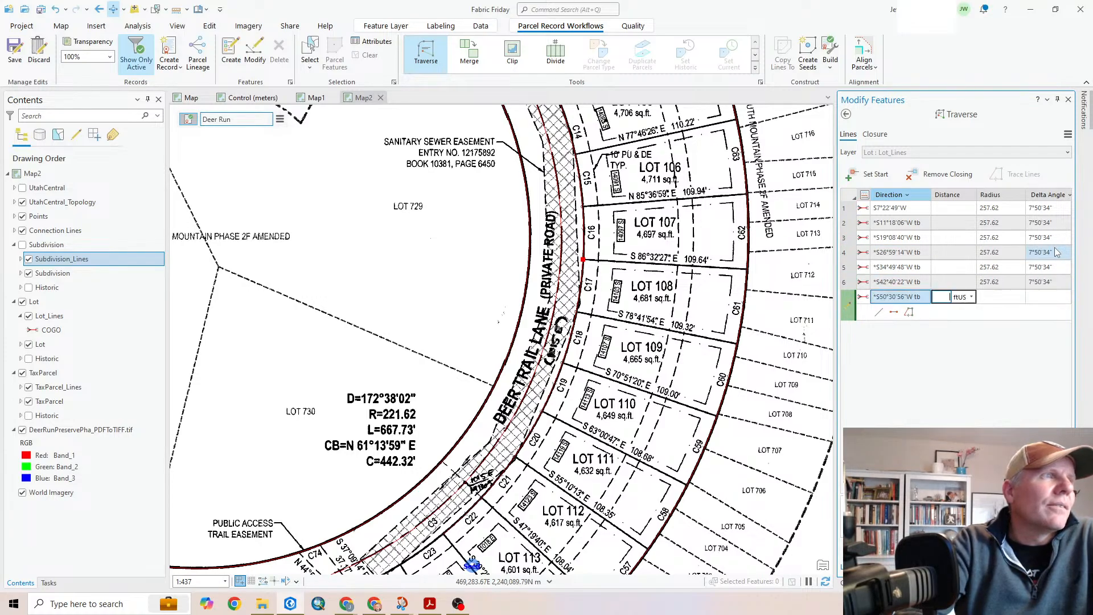
key("Return")
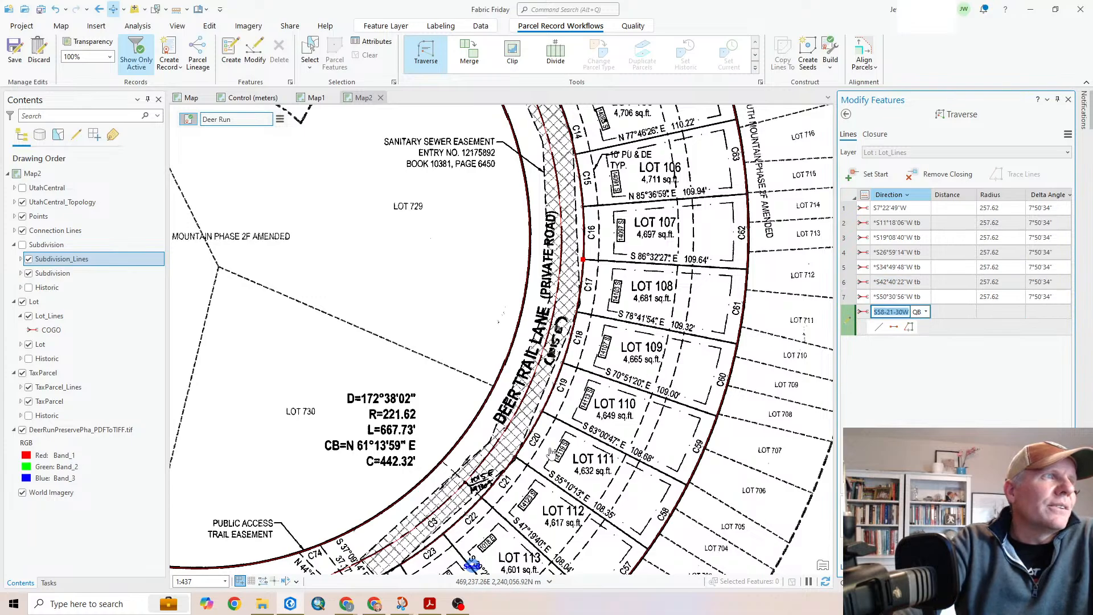
Add curve C24 as a tangent course with radius 257.62 ftUS and delta angle 7°50'34"
left_click_drag(536, 461, 729, 246)
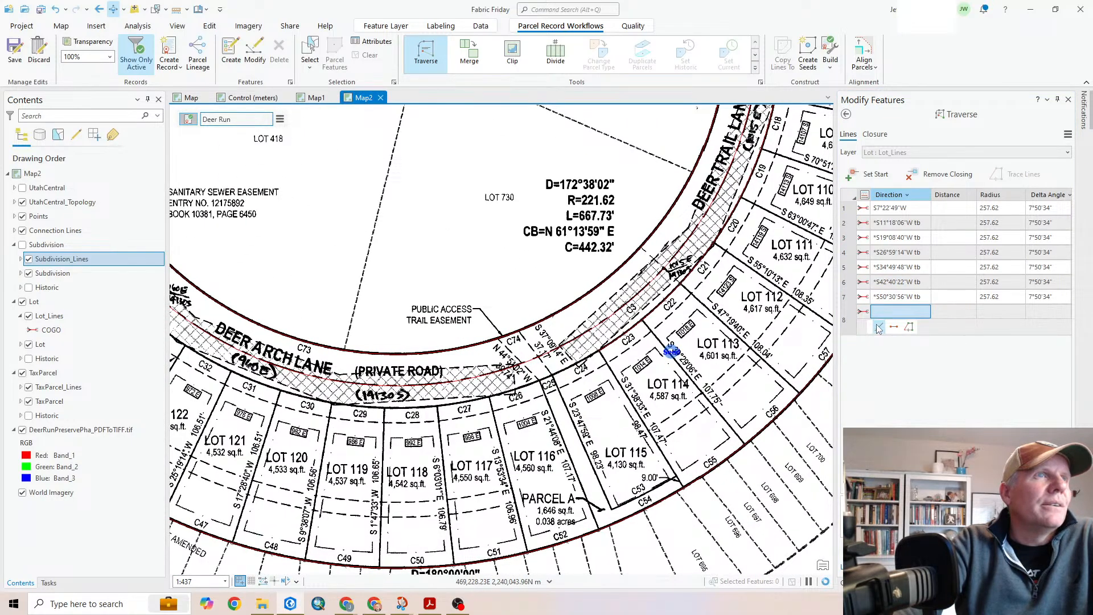
left_click(917, 322)
type("*")
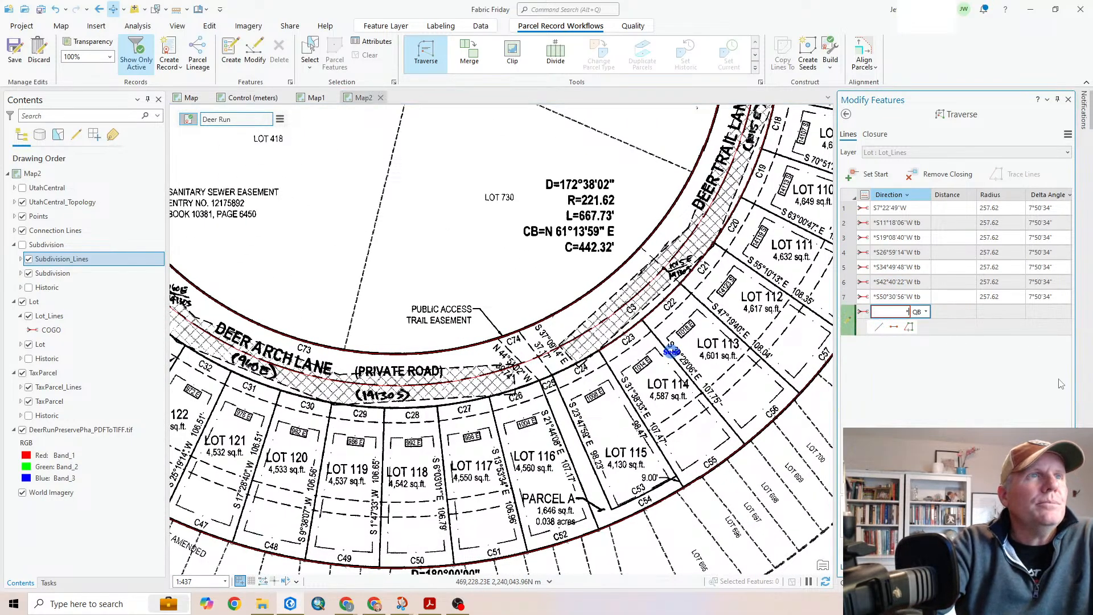
key("Tab")
key("Tab")
key("Tab")
key("Return")
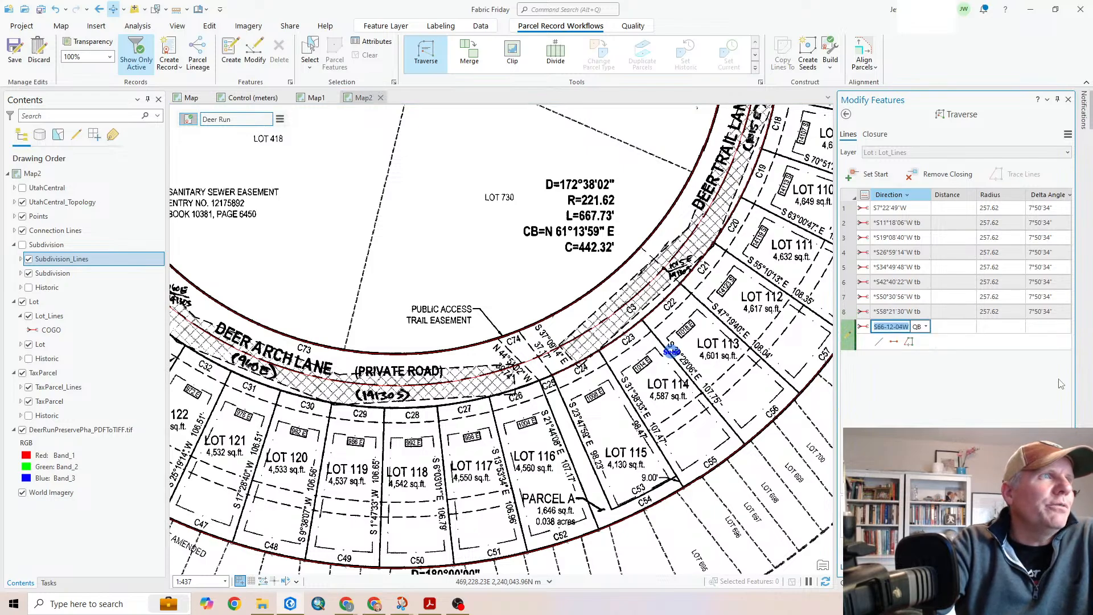
Add Parcel A's short curve C25 as a tangent course with radius 257.62 ftUS and delta angle 2°03'51"
type("*")
key("Tab")
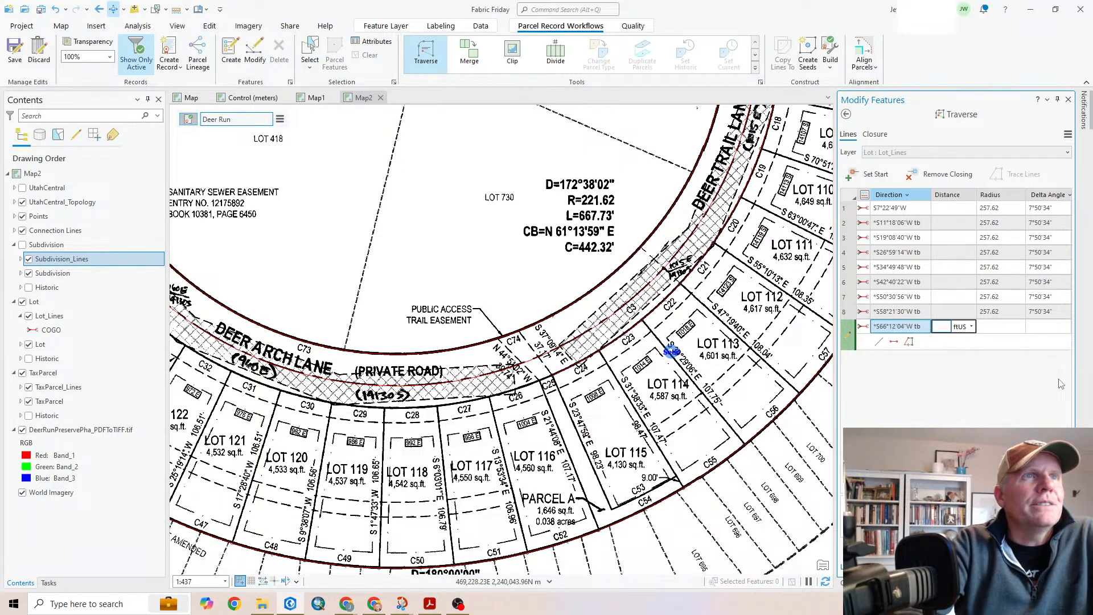
key("Tab")
key("Tab")
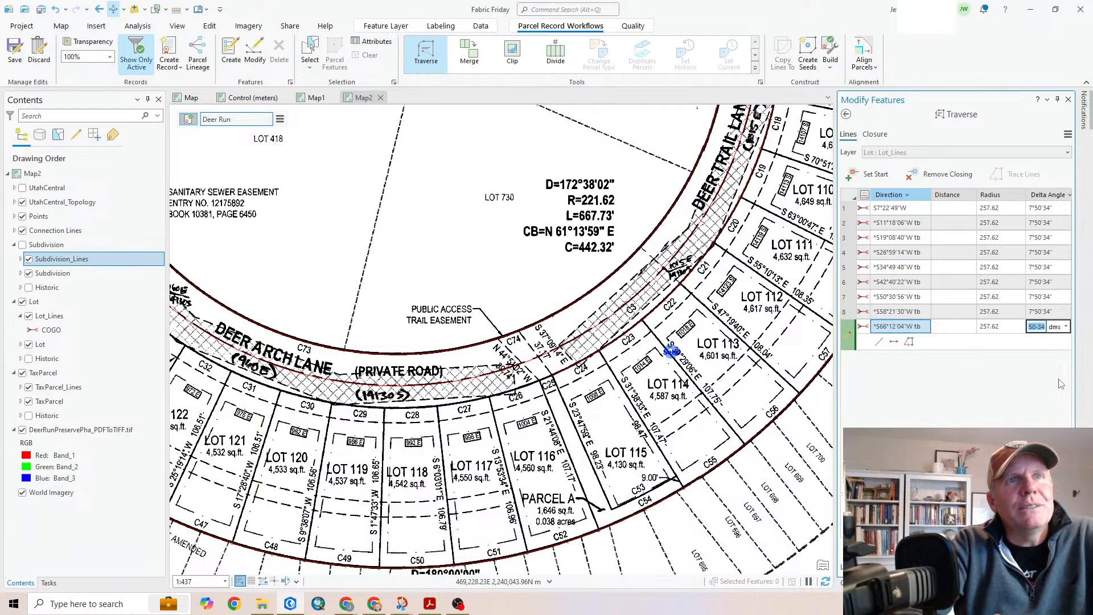
type("2")
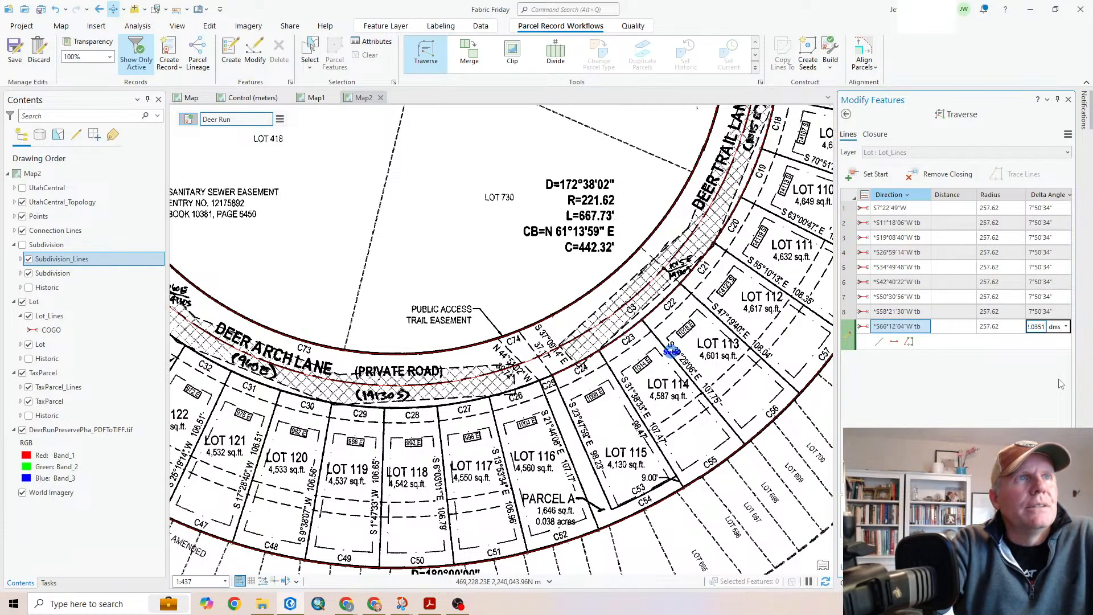
type(".0351")
key("Return")
Add curve C26 at Lot 116 as a tangent course with radius 257.62 ftUS and delta angle 7°50'34"
key("BackSpace")
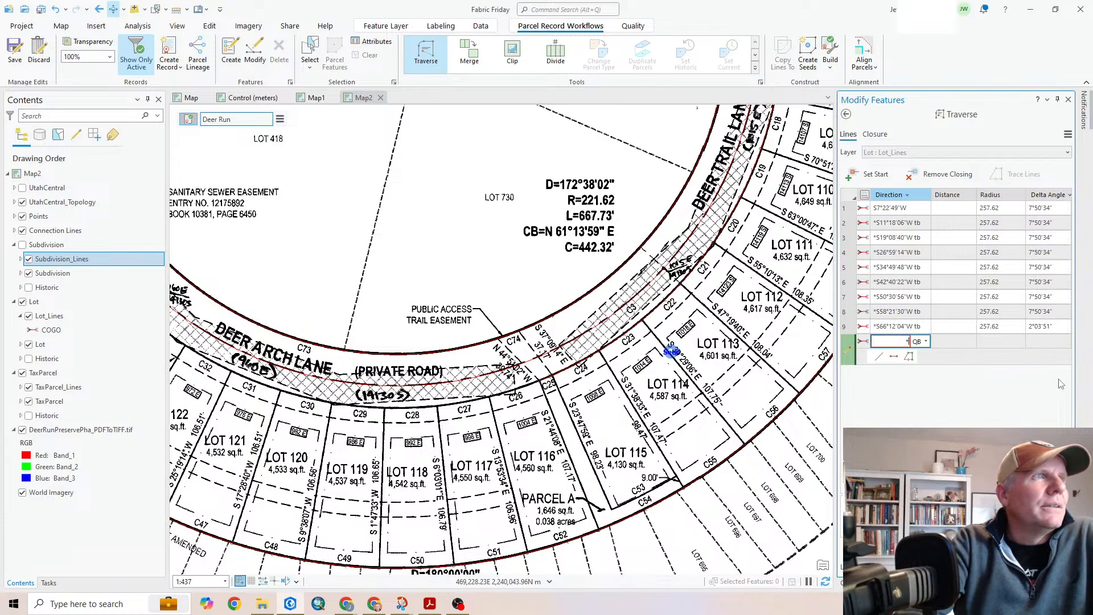
key("Tab")
key("Tab")
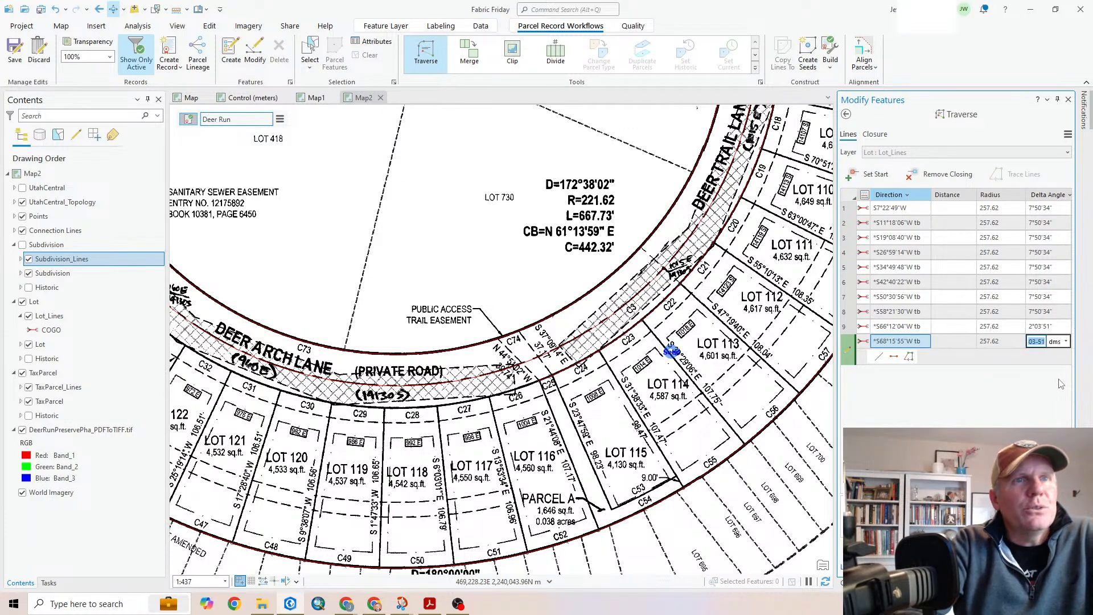
type("7")
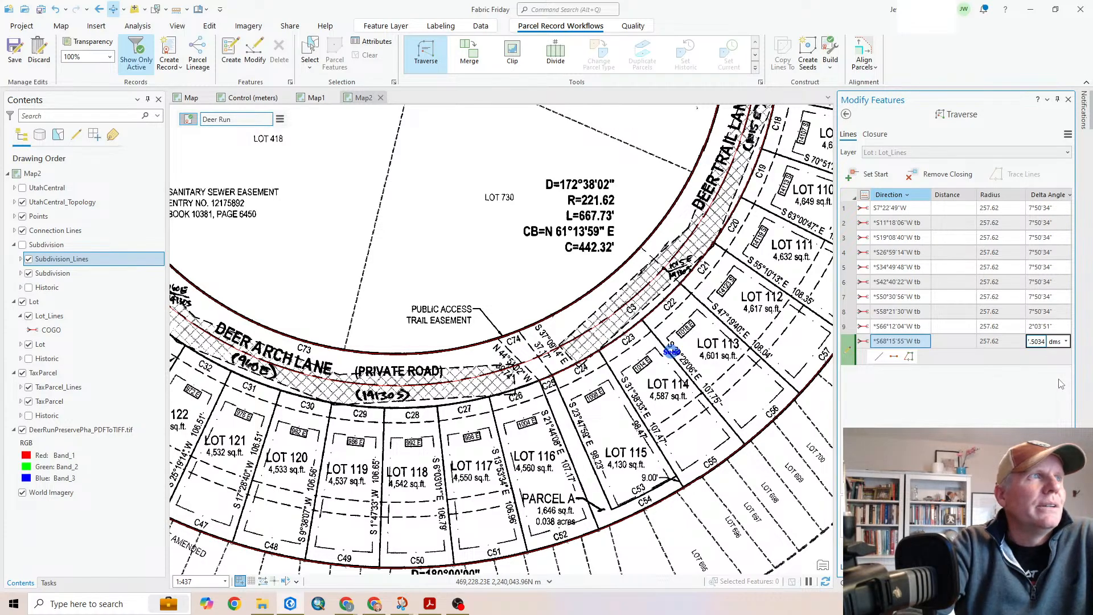
key("Return")
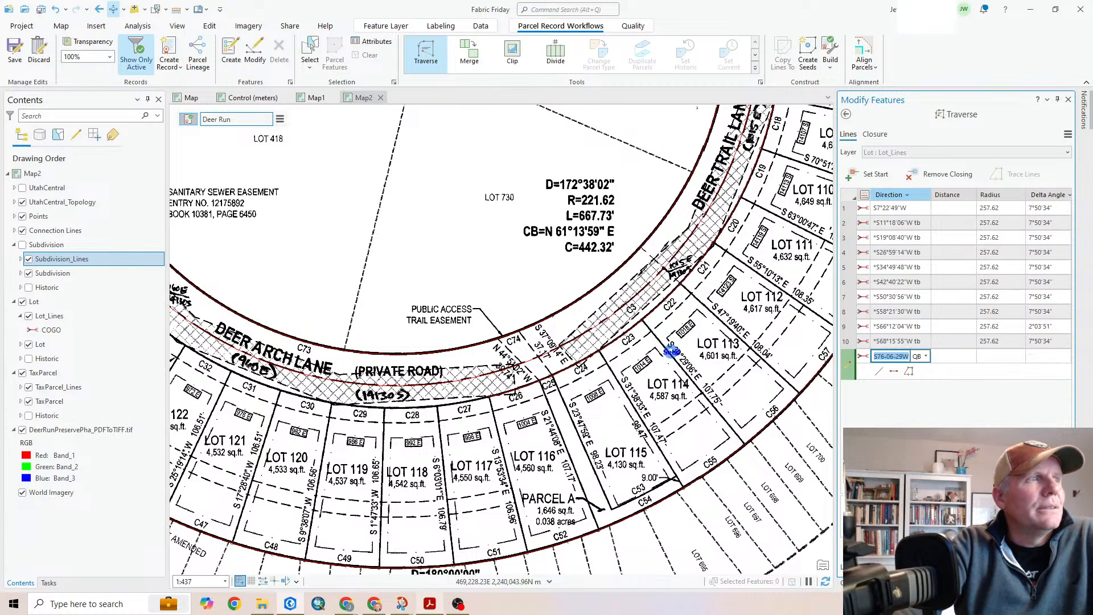
Check the plat's curve table snip, and add tangent curve C27 with radius 257.62 ftUS and delta angle 7°50'34"
mouse_move(413, 606)
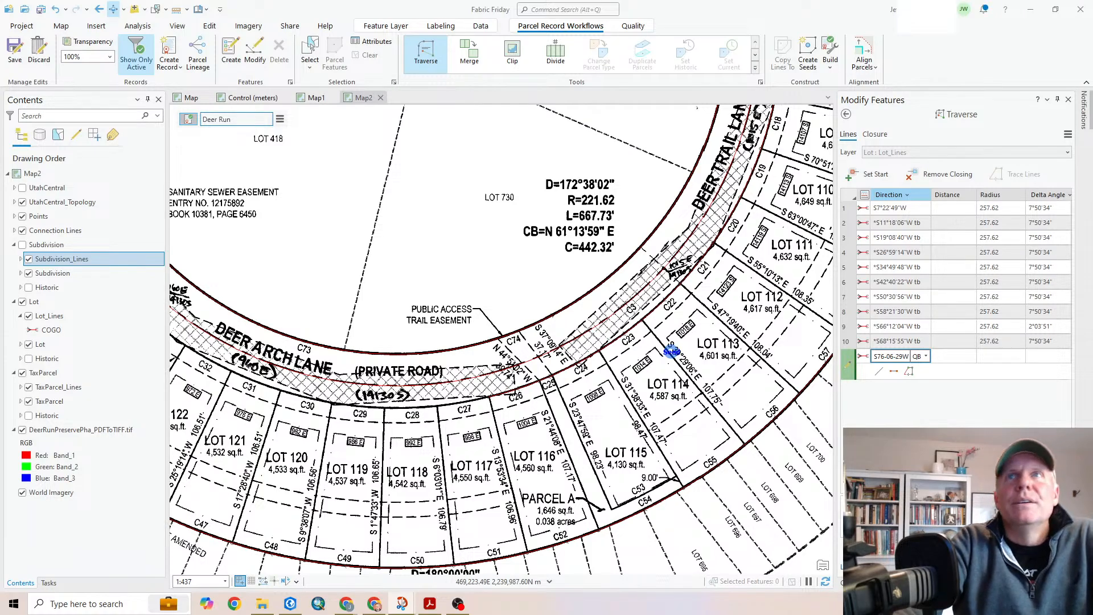
key("alt+Tab")
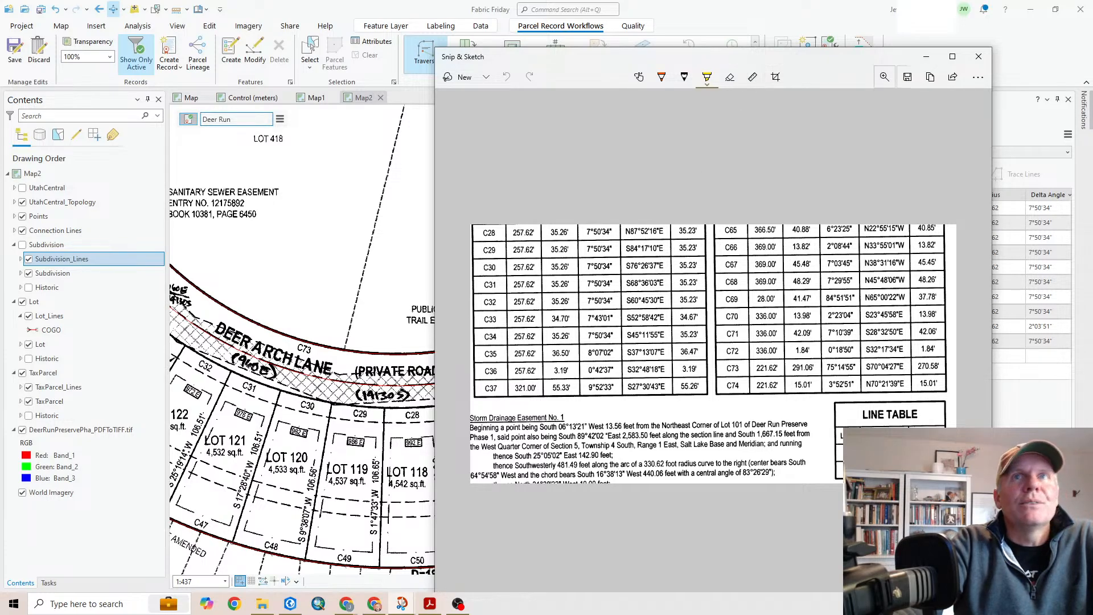
left_click(927, 57)
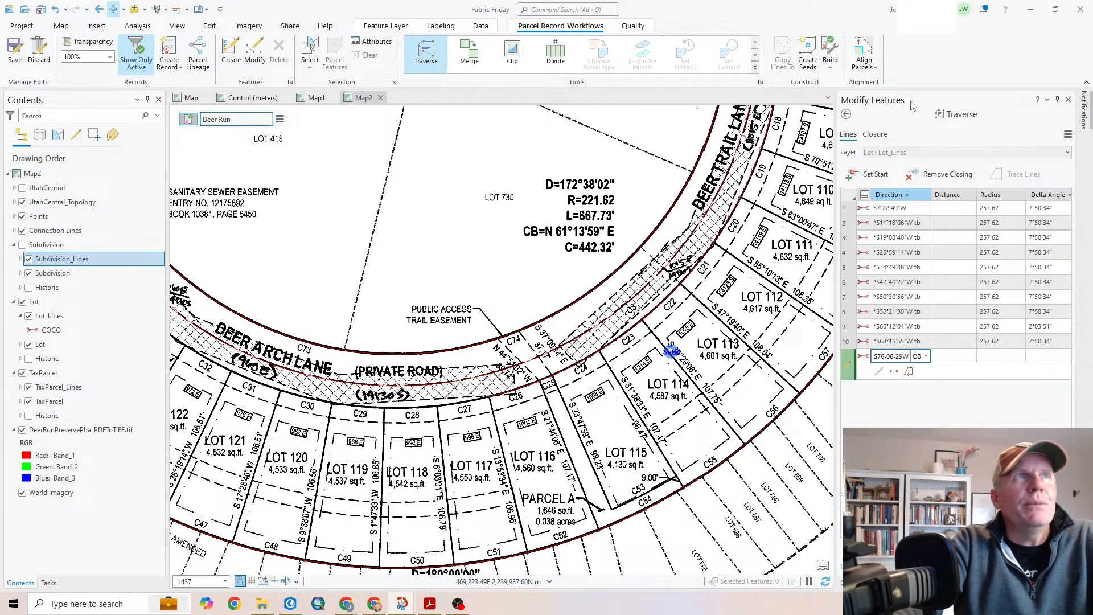
left_click(885, 112)
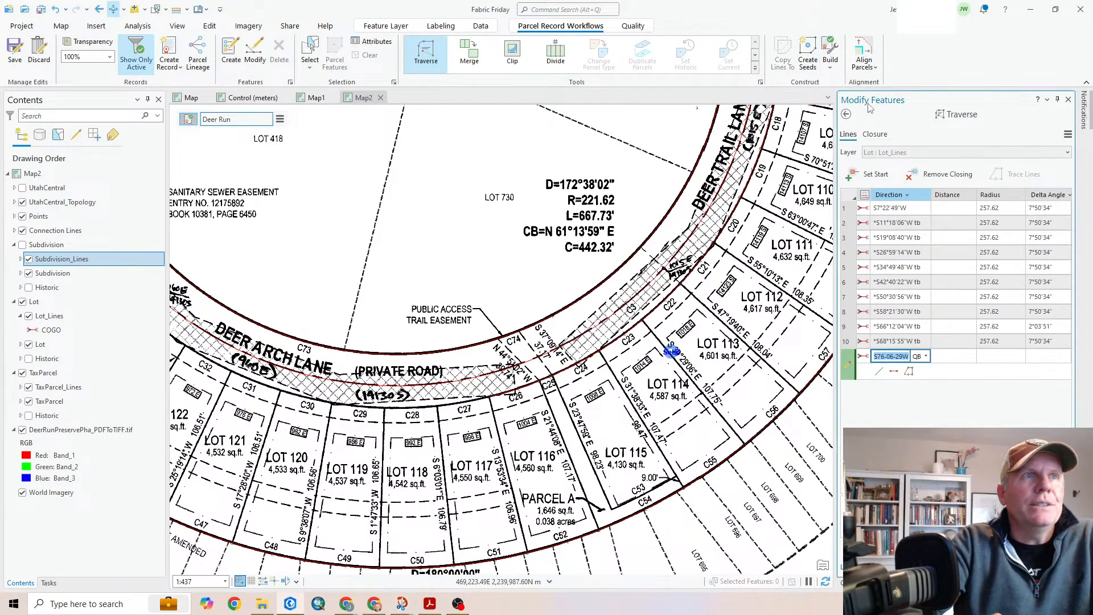
key("BackSpace")
key("Tab")
key("Tab")
key("Tab")
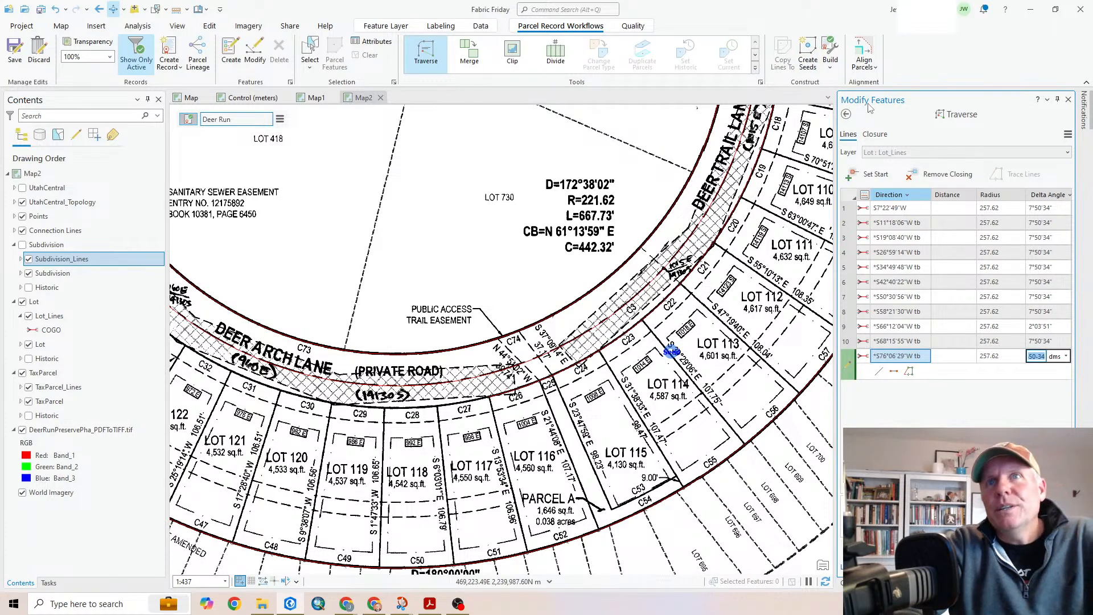
key("Return")
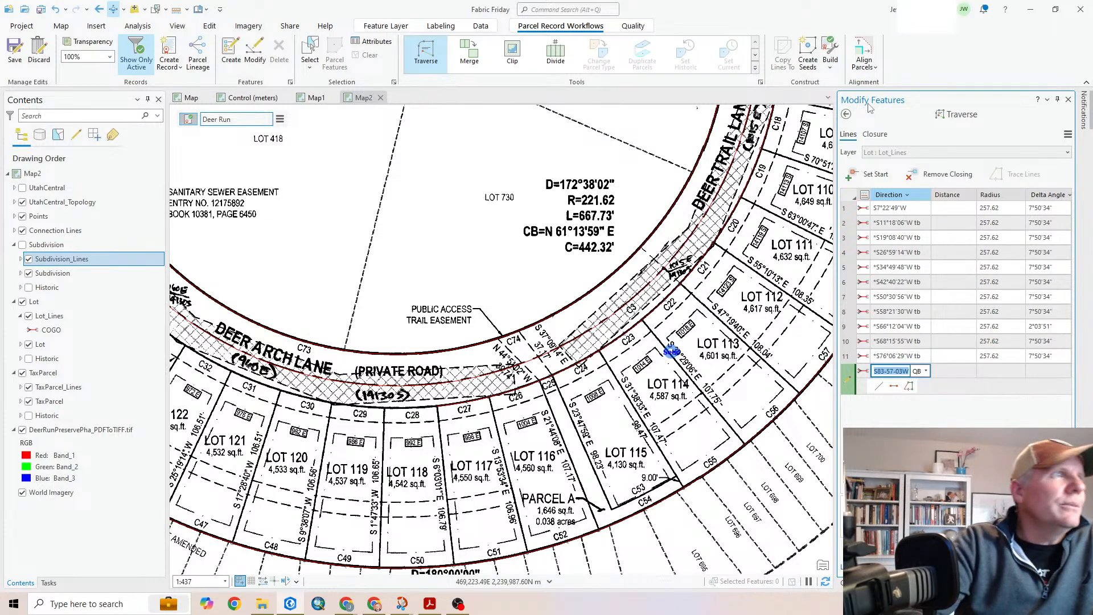
Add curves C28 and C29 as tangent courses, each with radius 257.62 ftUS and delta angle 7°50'34"
key("BackSpace")
key("Tab")
key("Tab")
key("Tab")
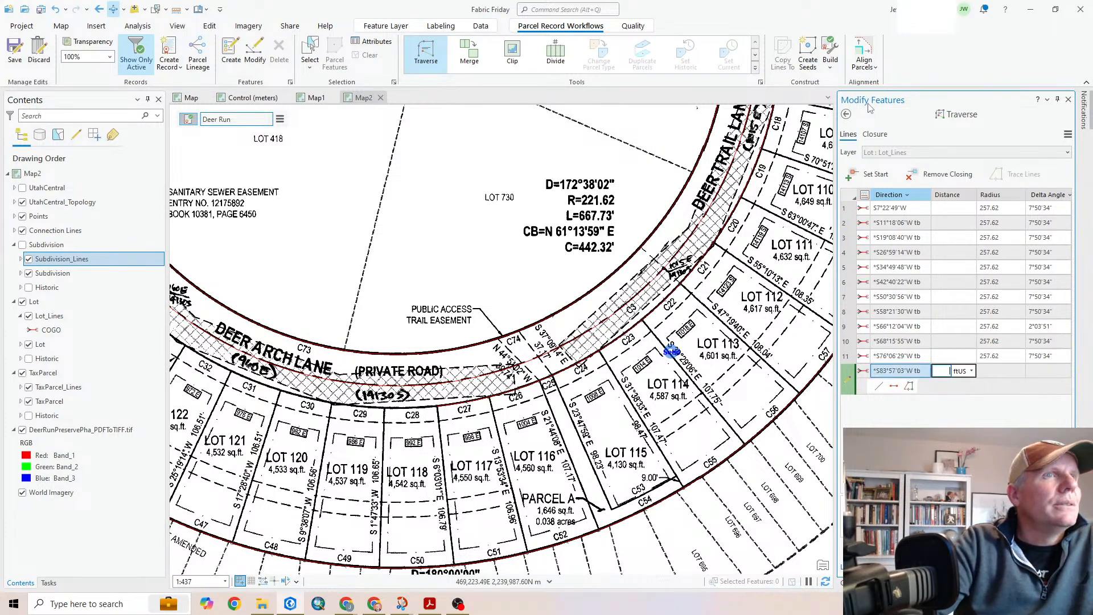
key("Return")
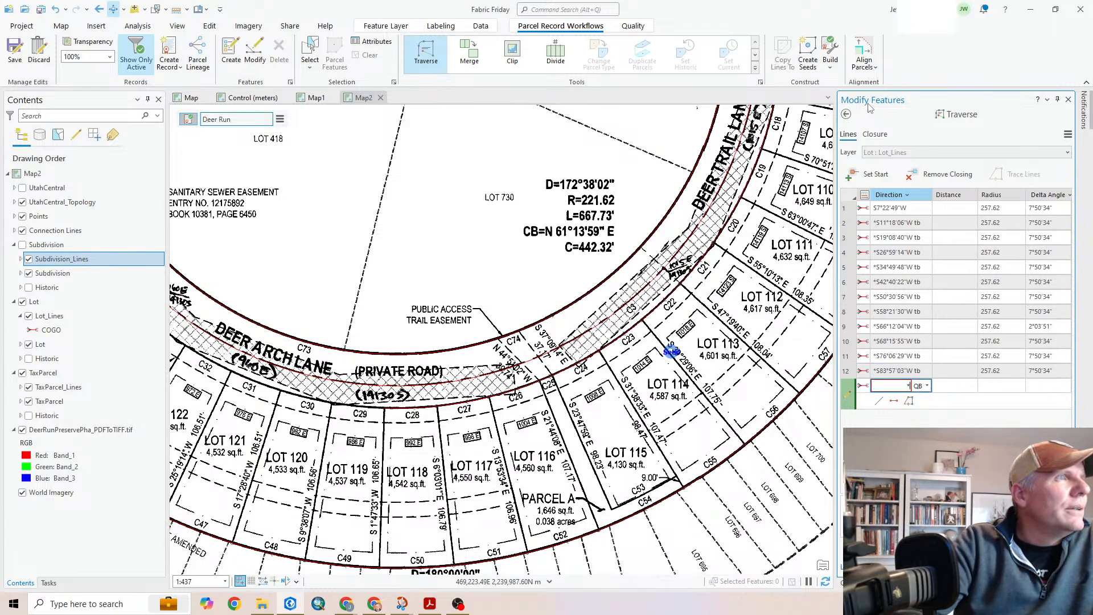
key("Tab")
key("Tab")
key("Tab")
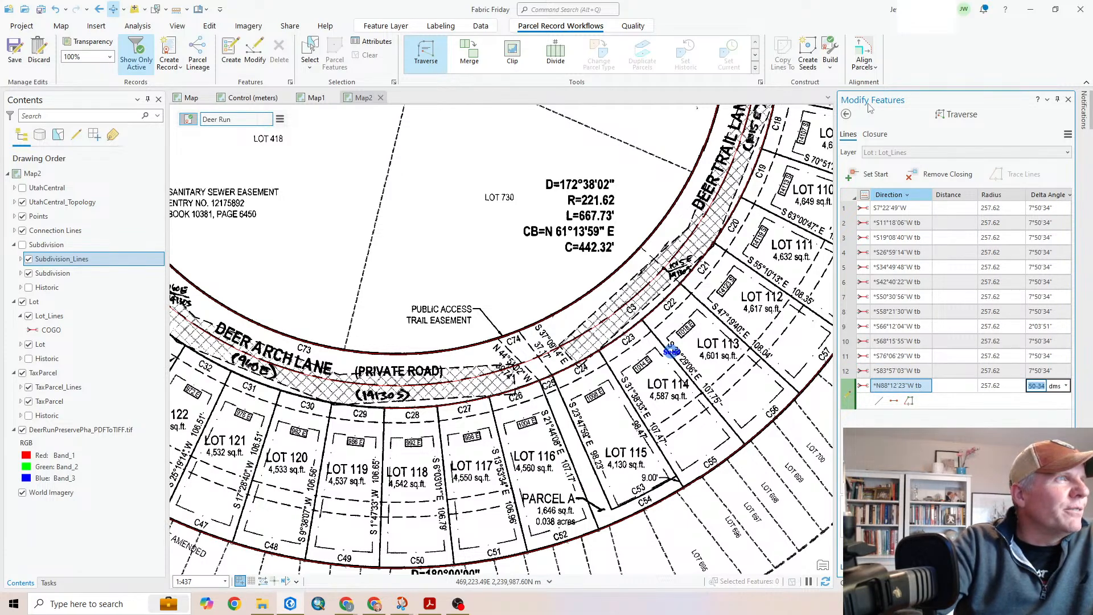
key("Return")
Add curves C30 and C31 as tangent courses, each with radius 257.62 ftUS and delta angle 7°50'34"
key("Tab")
key("Tab")
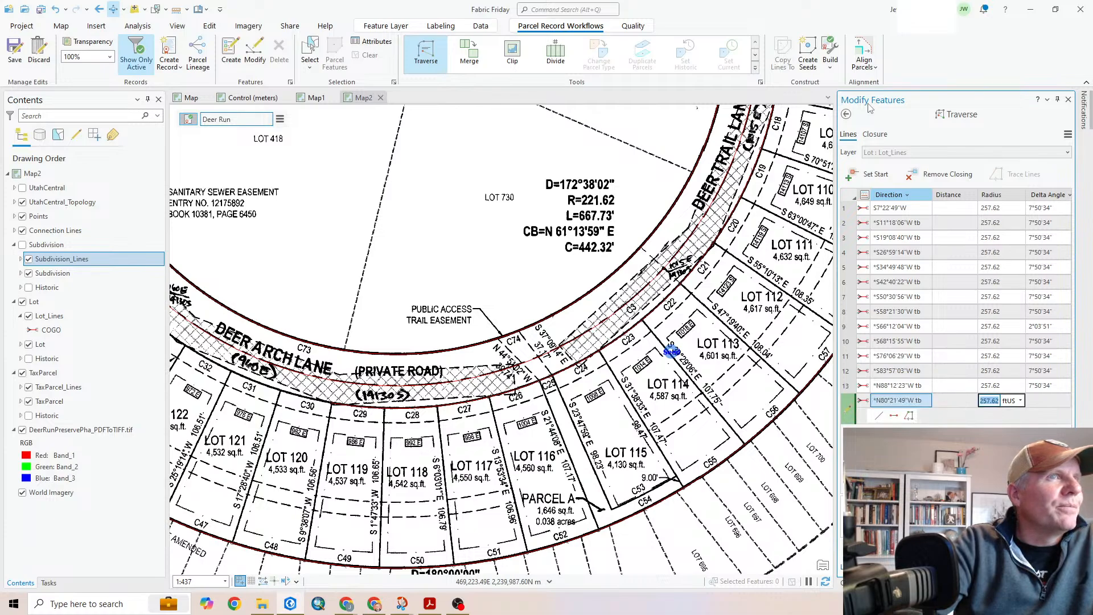
key("Tab")
key("Return")
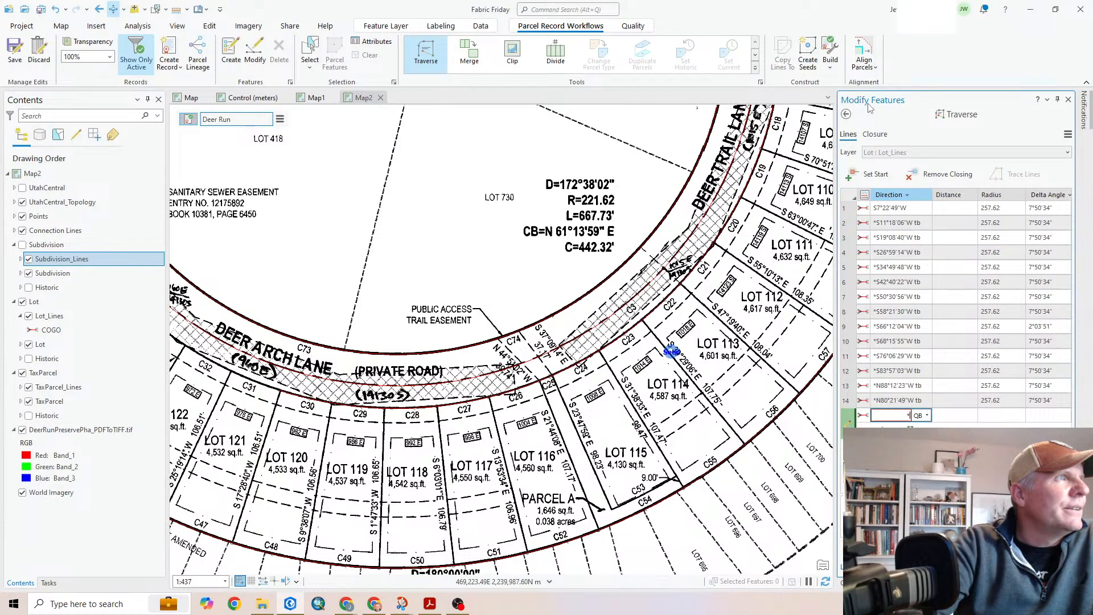
key("Tab")
key("Tab")
key("Tab")
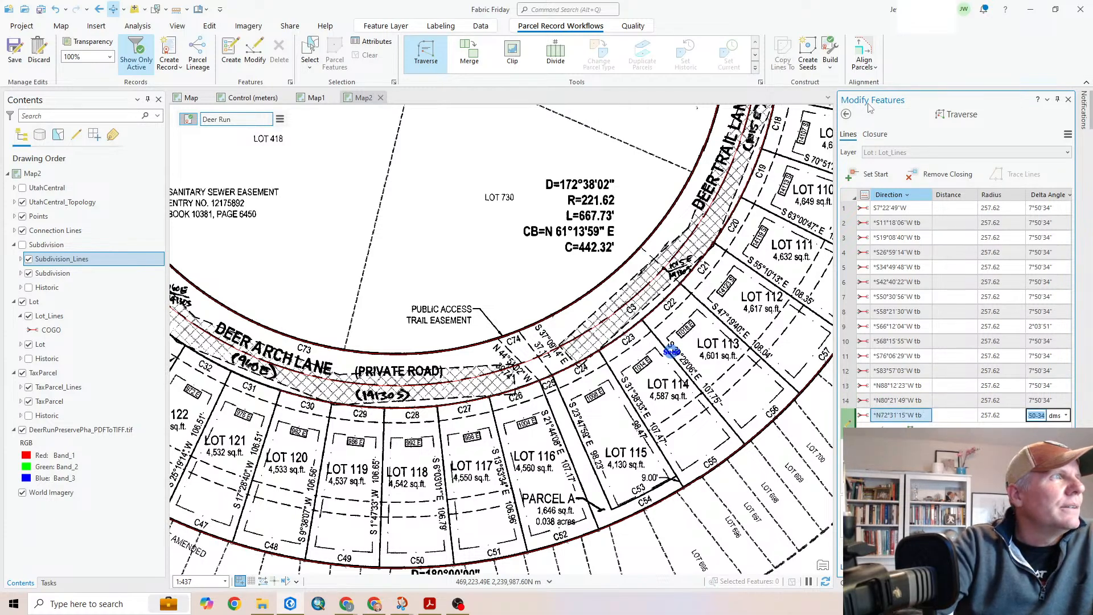
key("Return")
Add curve C32 at Lot 122 as a tangent course with radius 257.62 ftUS and delta angle 7°50'34"
key("Tab")
key("Tab")
key("Tab")
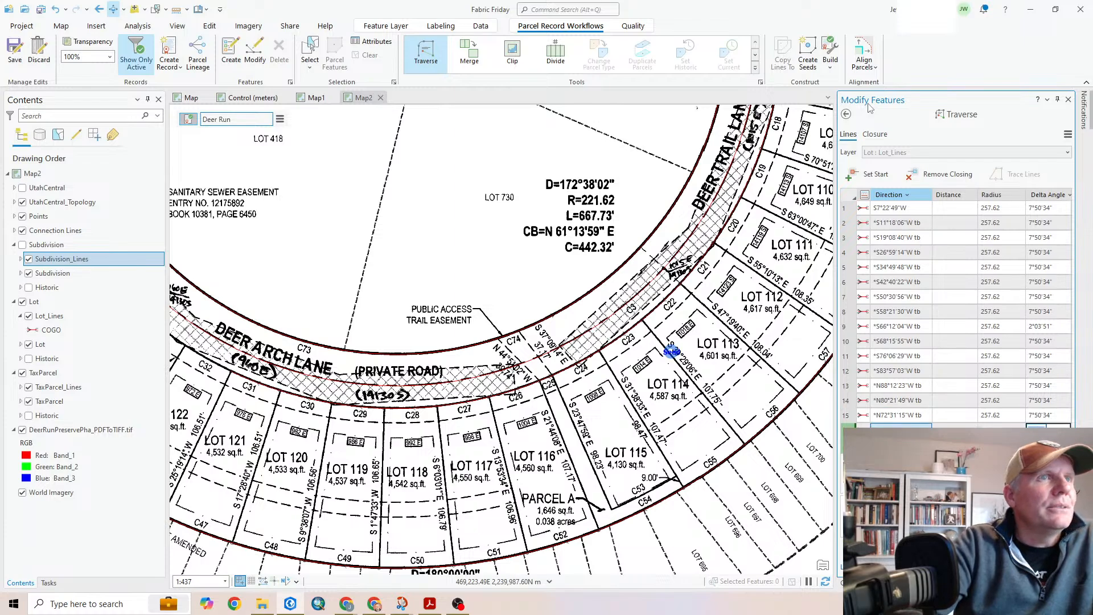
left_click_drag(275, 415, 682, 472)
scroll(468, 410, "up", 2)
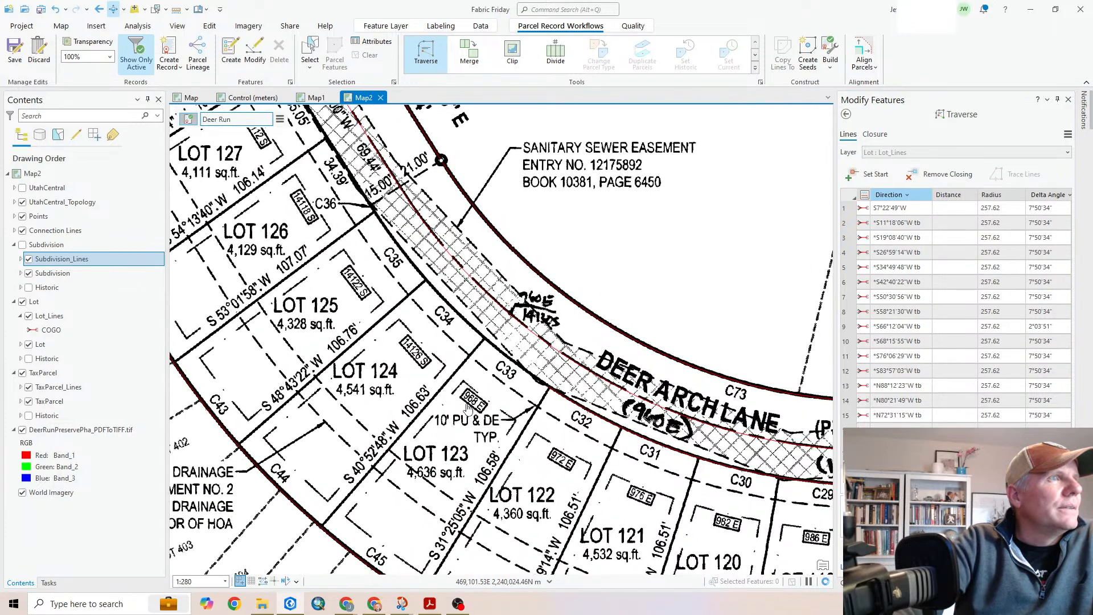
left_click_drag(369, 310, 394, 396)
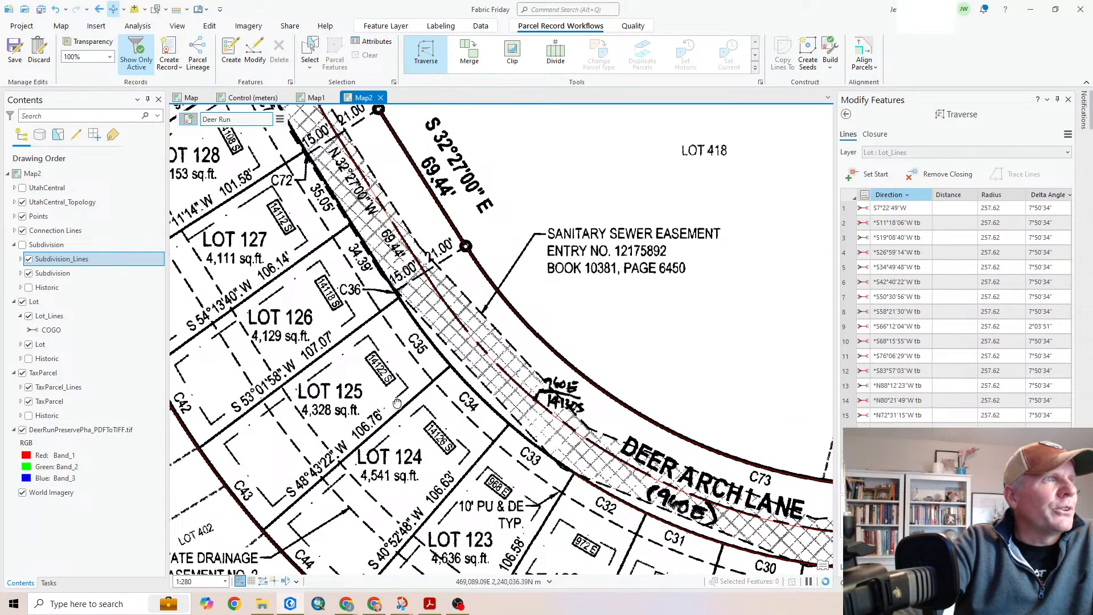
left_click(1045, 567)
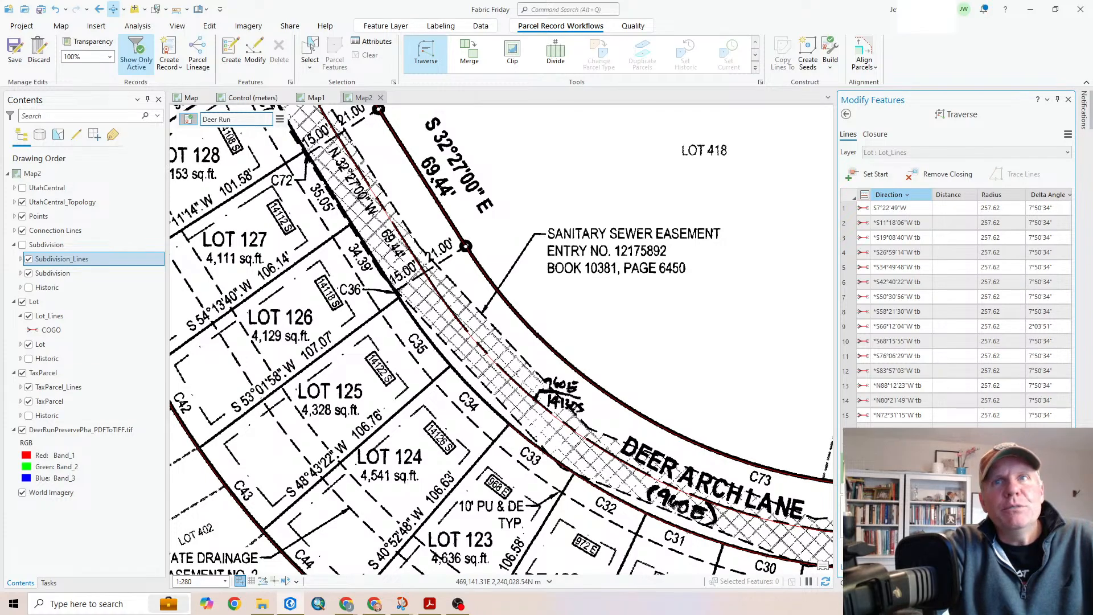
key("Return")
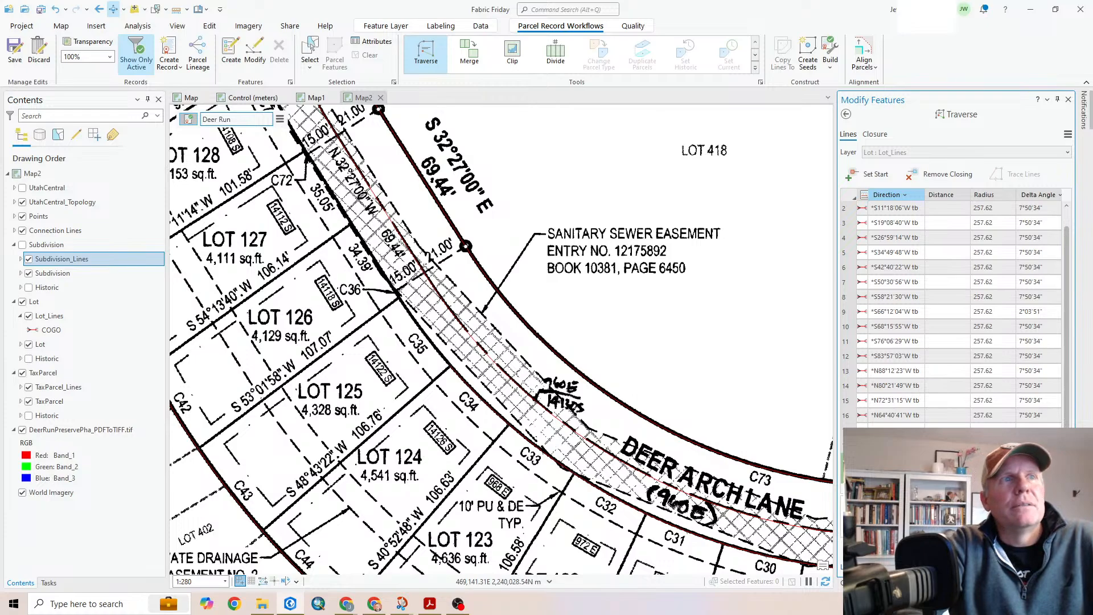
Add tangent curves with radius 257.62 ftUS: C33 with delta angle 7°43'01" and C34 with delta angle 7°50'34"
key("Return")
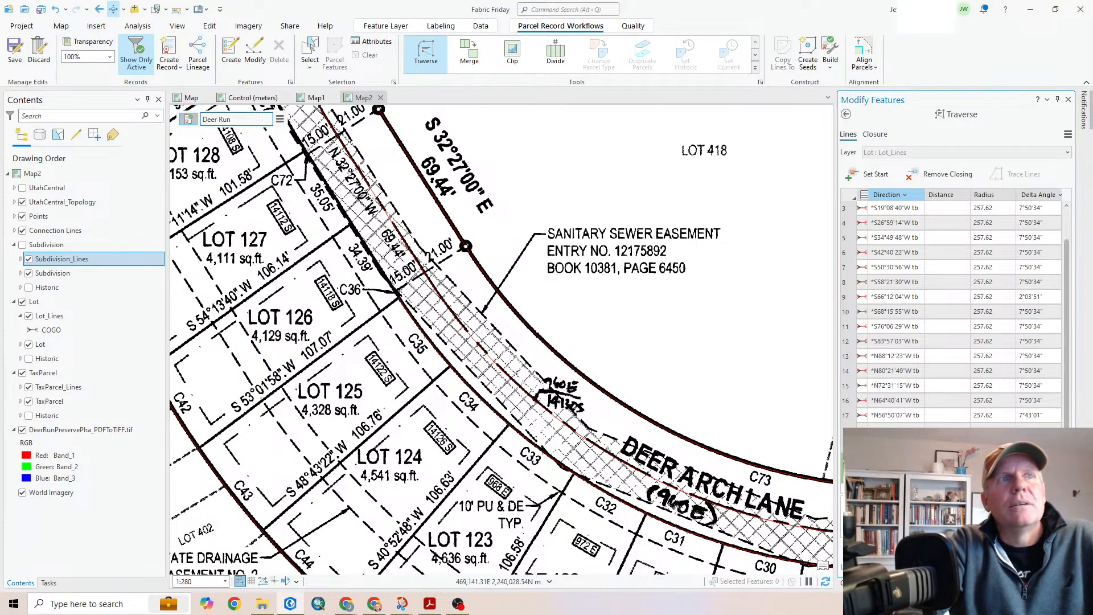
key("Return")
Add tangent curves with radius 257.62 ftUS: C35 with delta angle 8°07'02" and short curve C36 with delta angle 0°42'37"
left_click_drag(340, 313, 534, 484)
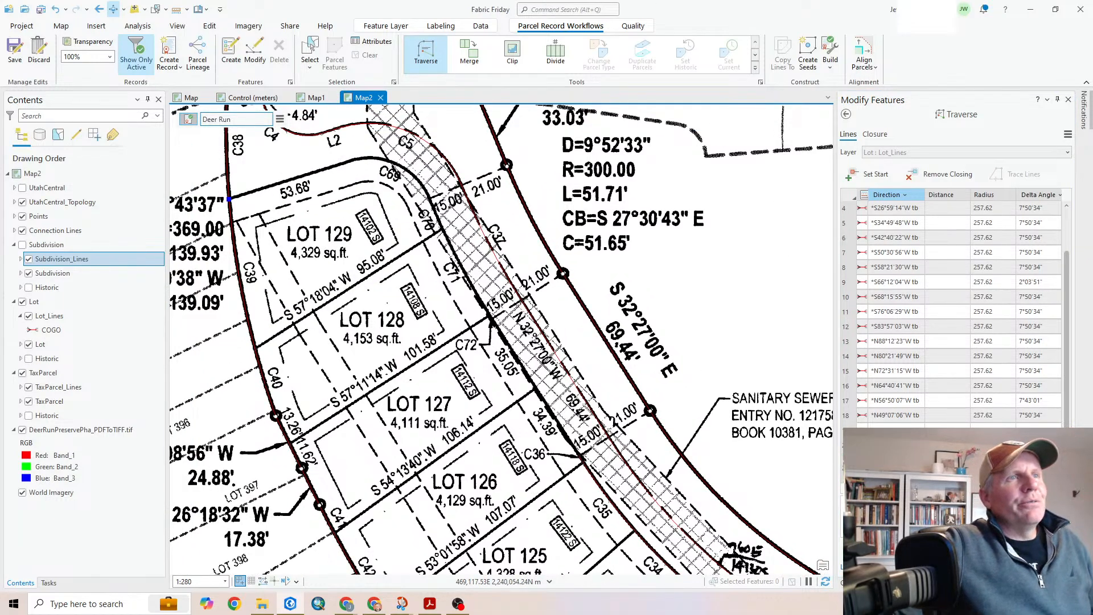
left_click(895, 467)
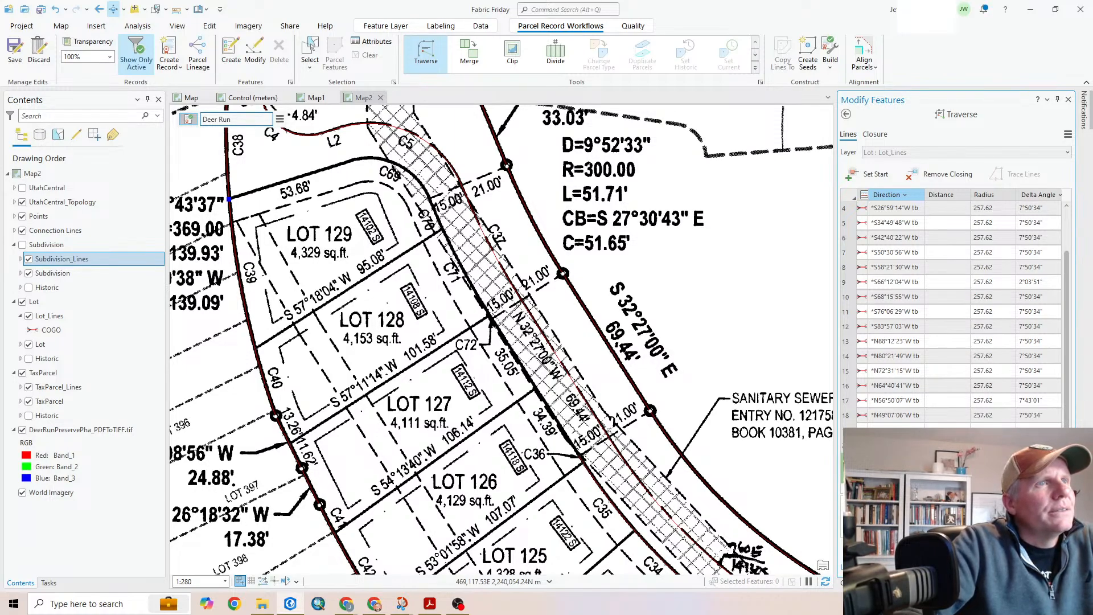
key("Return")
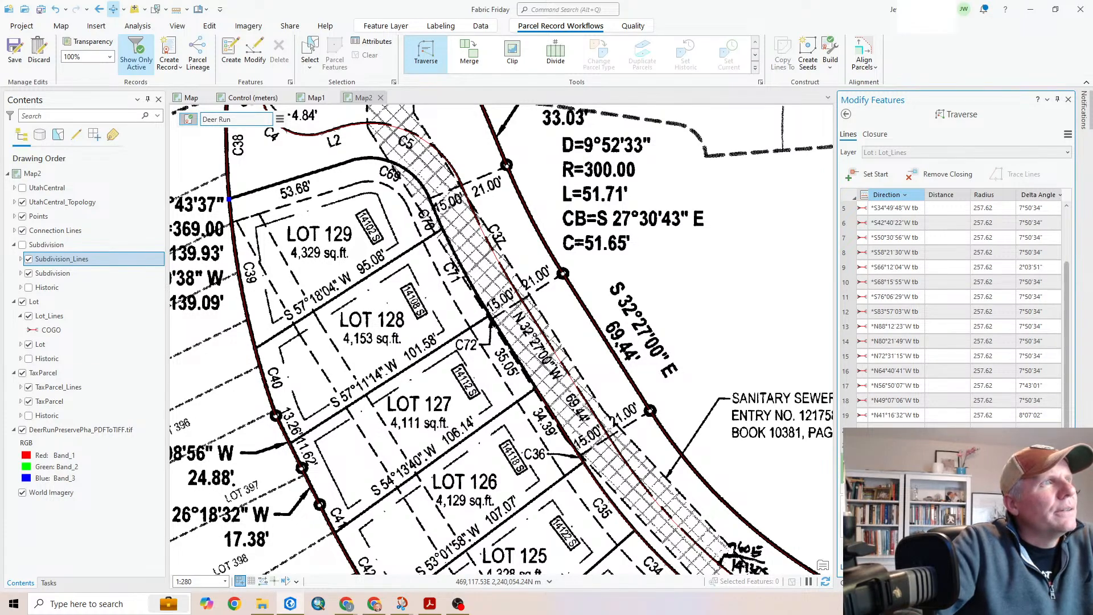
key("Return")
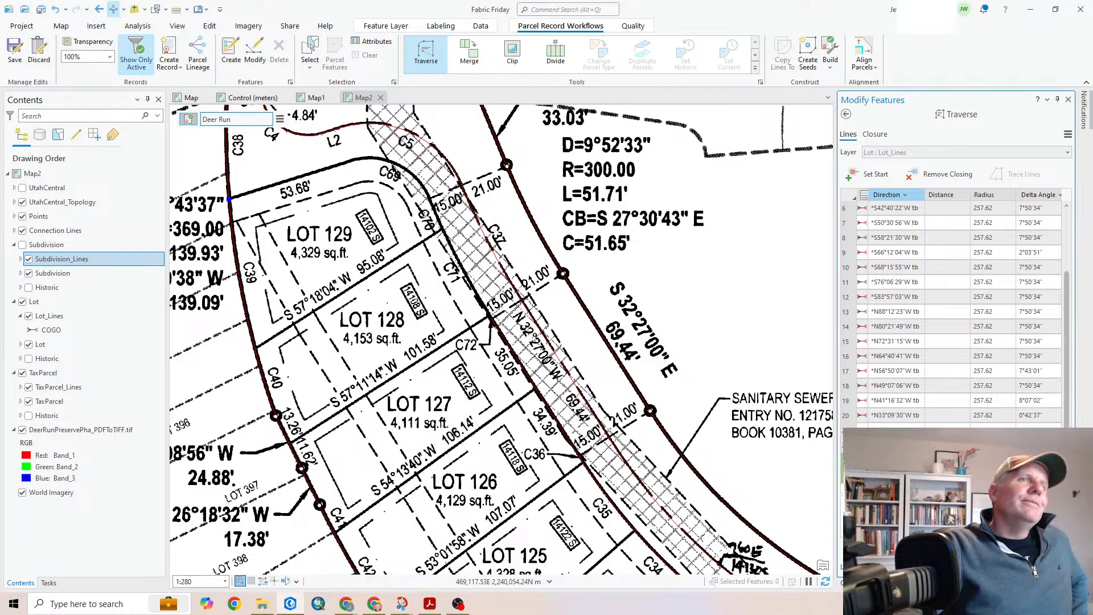
Add the straight frontage courses of Lots 126 and 127 at N32°27'00"W with distances 34.39 and 35.05 ftUS
key("Return")
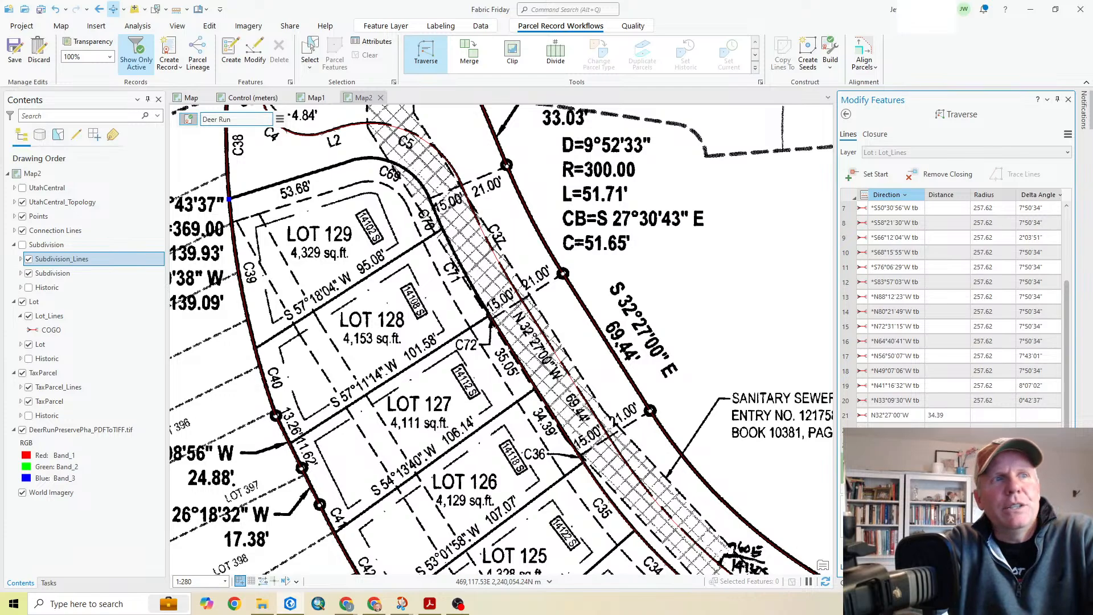
key("Return")
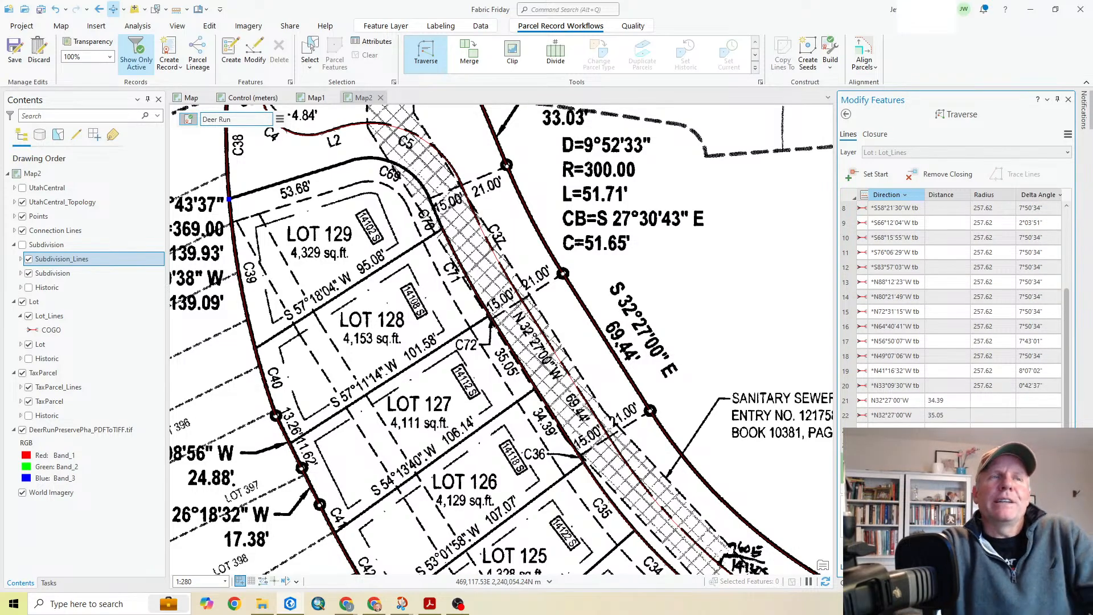